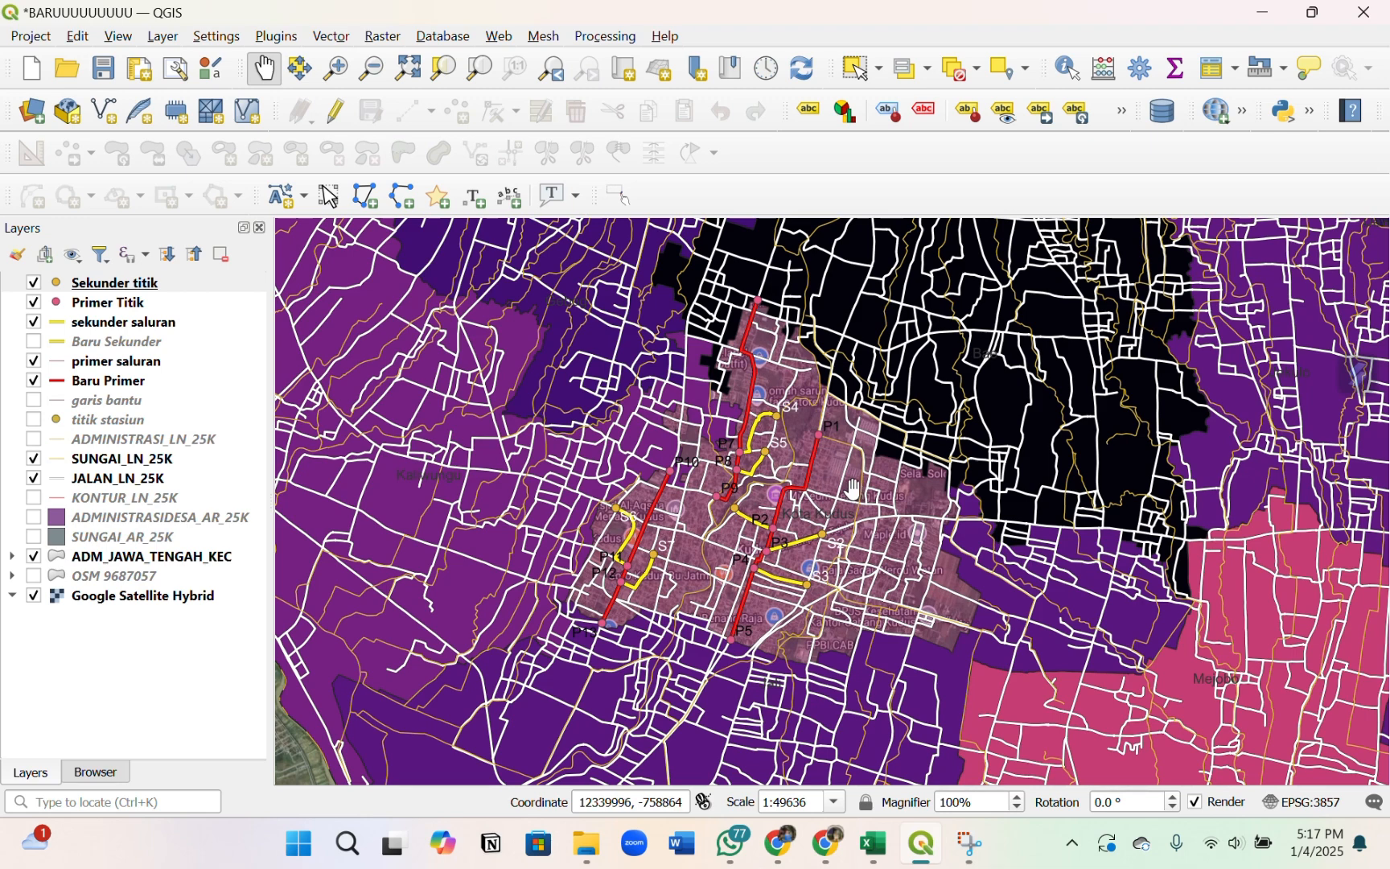
{"action": "scroll", "coordinate": [816, 458], "scroll_direction": "up", "scroll_amount": 1}
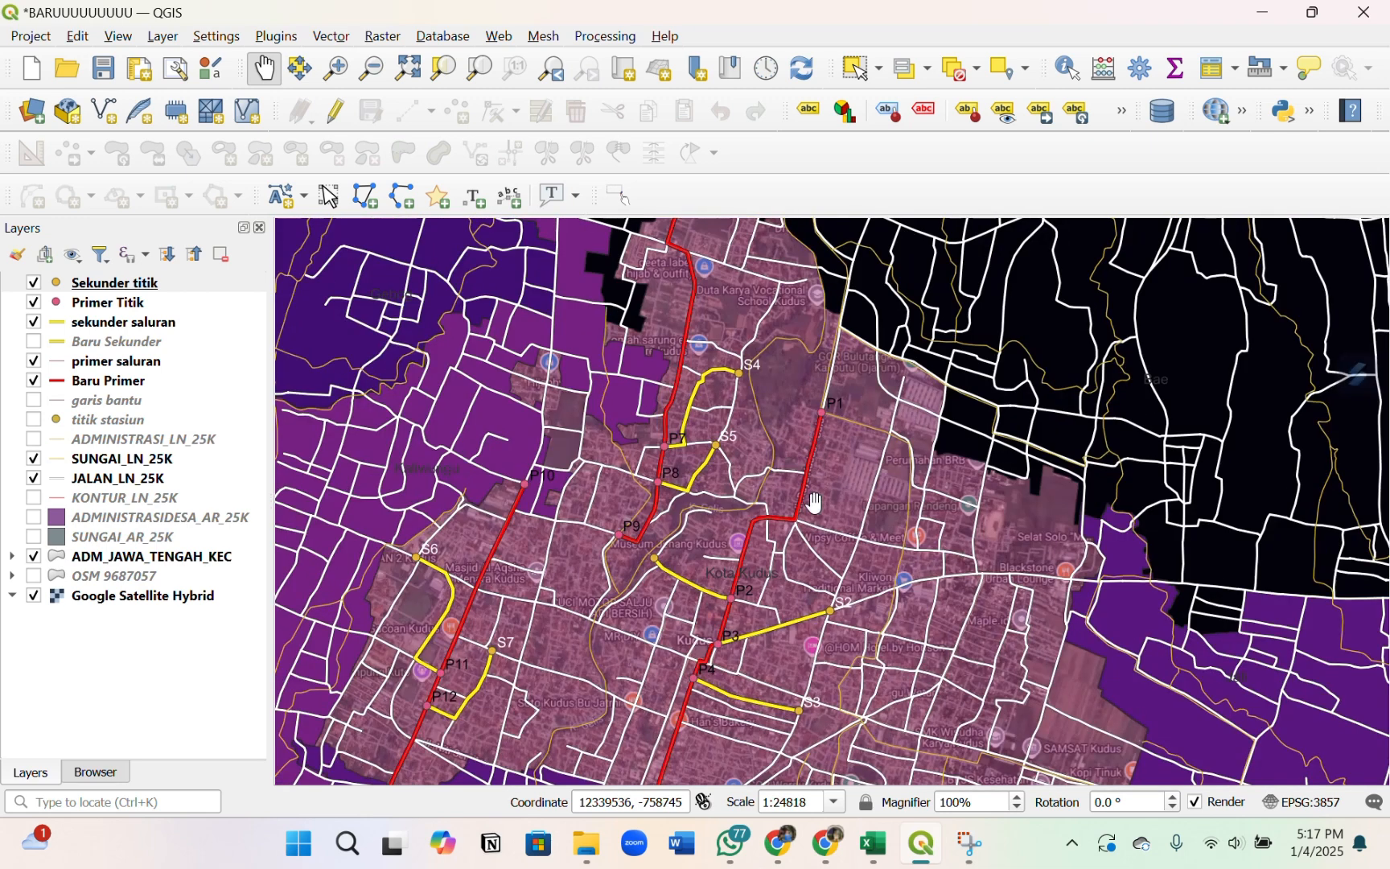
{"action": "left_click_drag", "start_coordinate": [799, 631], "coordinate": [855, 591]}
{"action": "scroll", "coordinate": [819, 593], "scroll_direction": "down", "scroll_amount": 1}
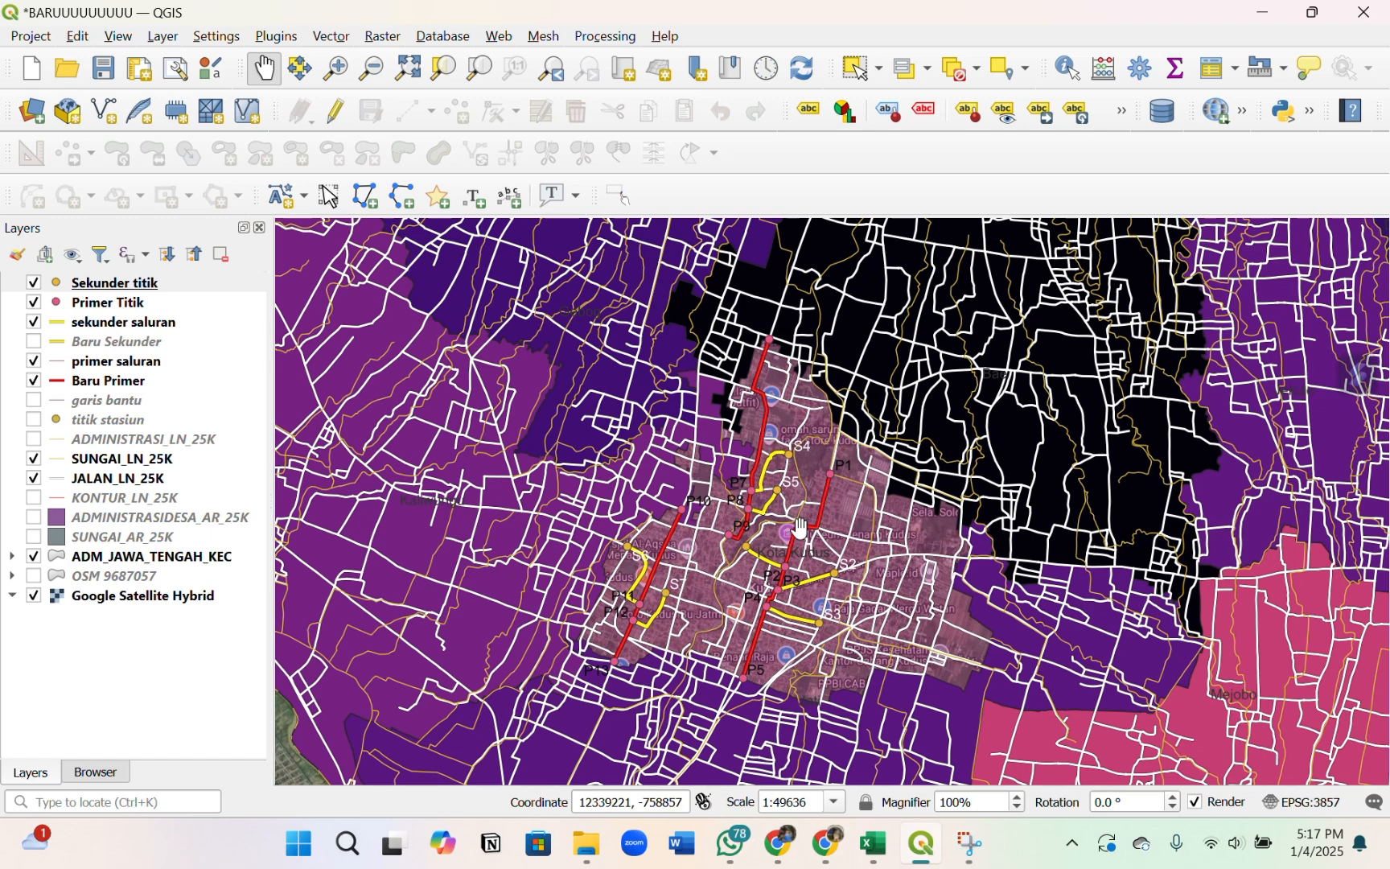
{"action": "scroll", "coordinate": [820, 509], "scroll_direction": "up", "scroll_amount": 1}
{"action": "left_click_drag", "start_coordinate": [822, 503], "coordinate": [828, 418]}
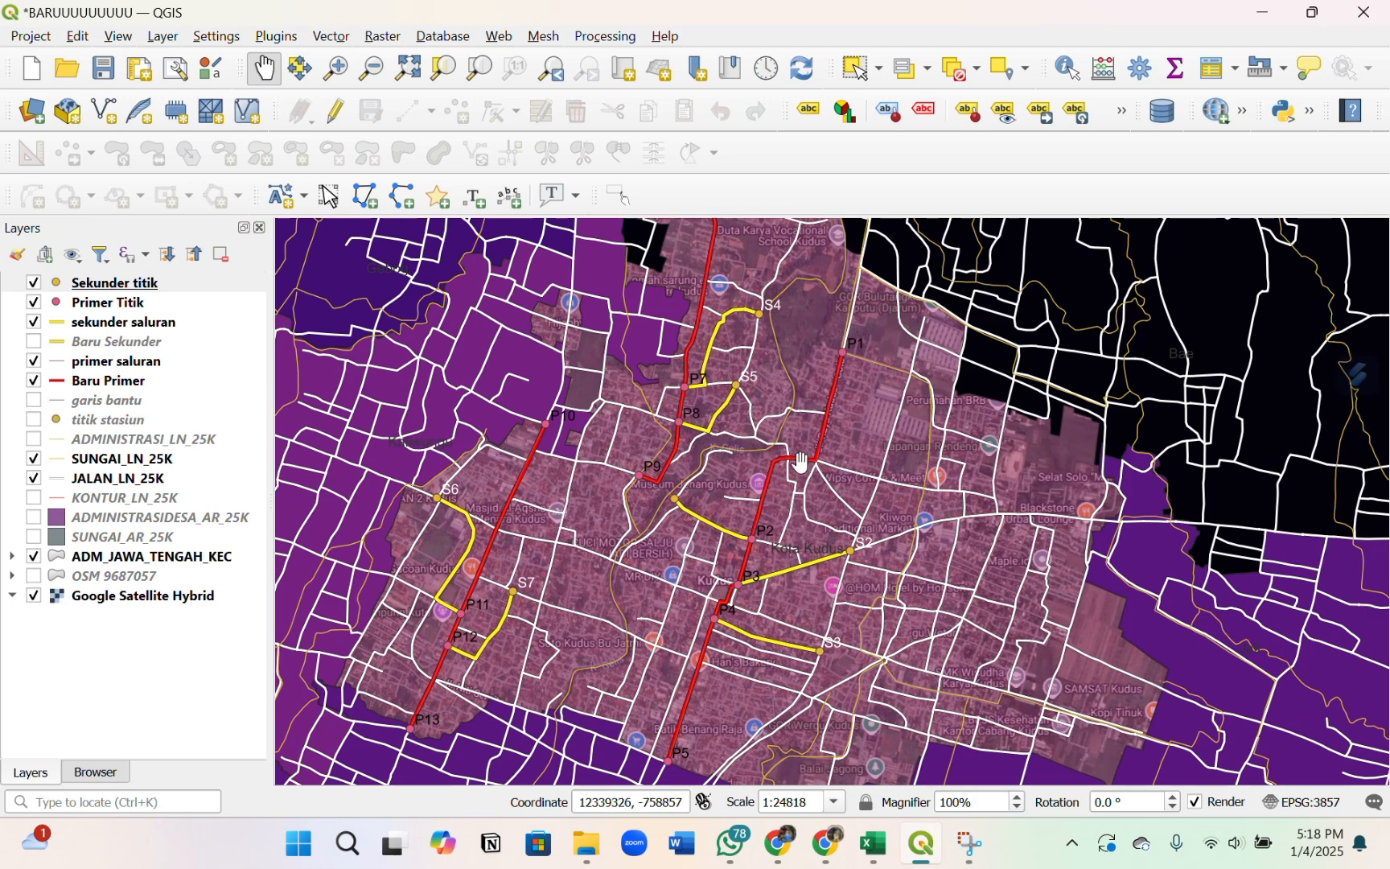
{"action": "left_click_drag", "start_coordinate": [774, 573], "coordinate": [780, 563]}
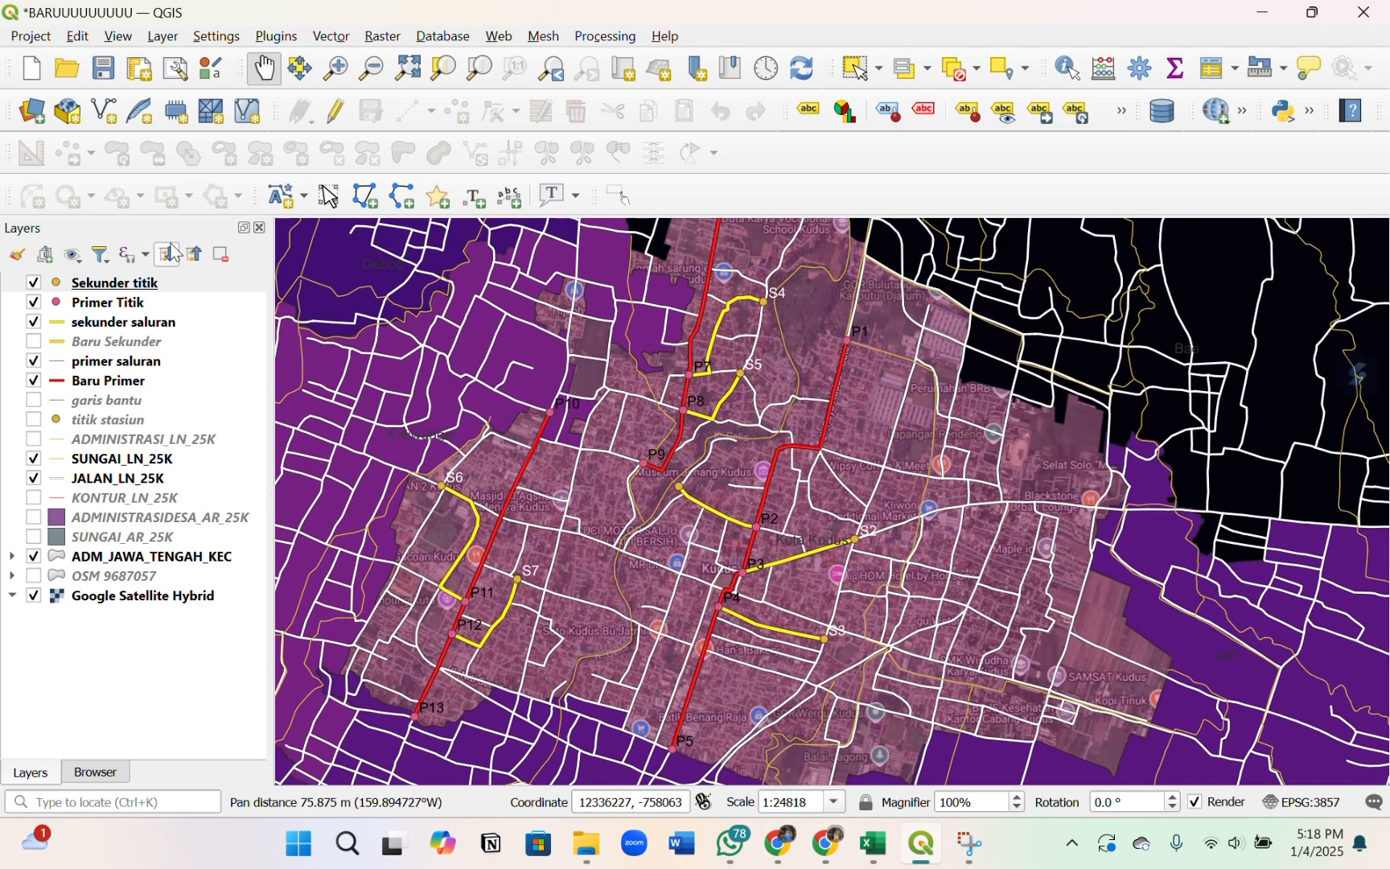
- Create a new polygon shapefile layer named BLOK with the EPSG:32749 - WGS 84 / UTM zone 49S coordinate system
{"action": "left_click", "coordinate": [163, 37]}
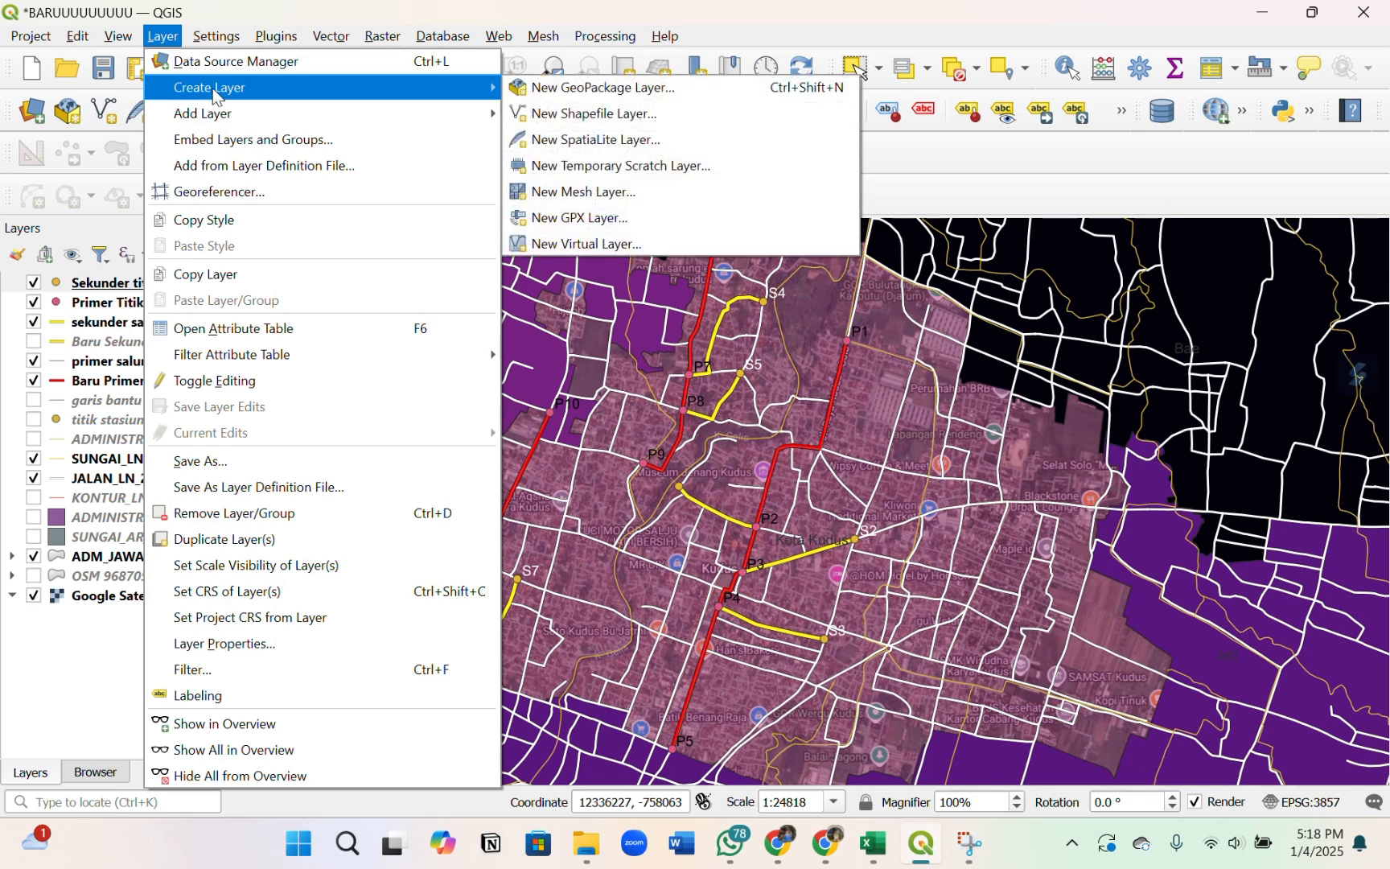
{"action": "mouse_move", "coordinate": [459, 90]}
{"action": "left_click", "coordinate": [536, 114]}
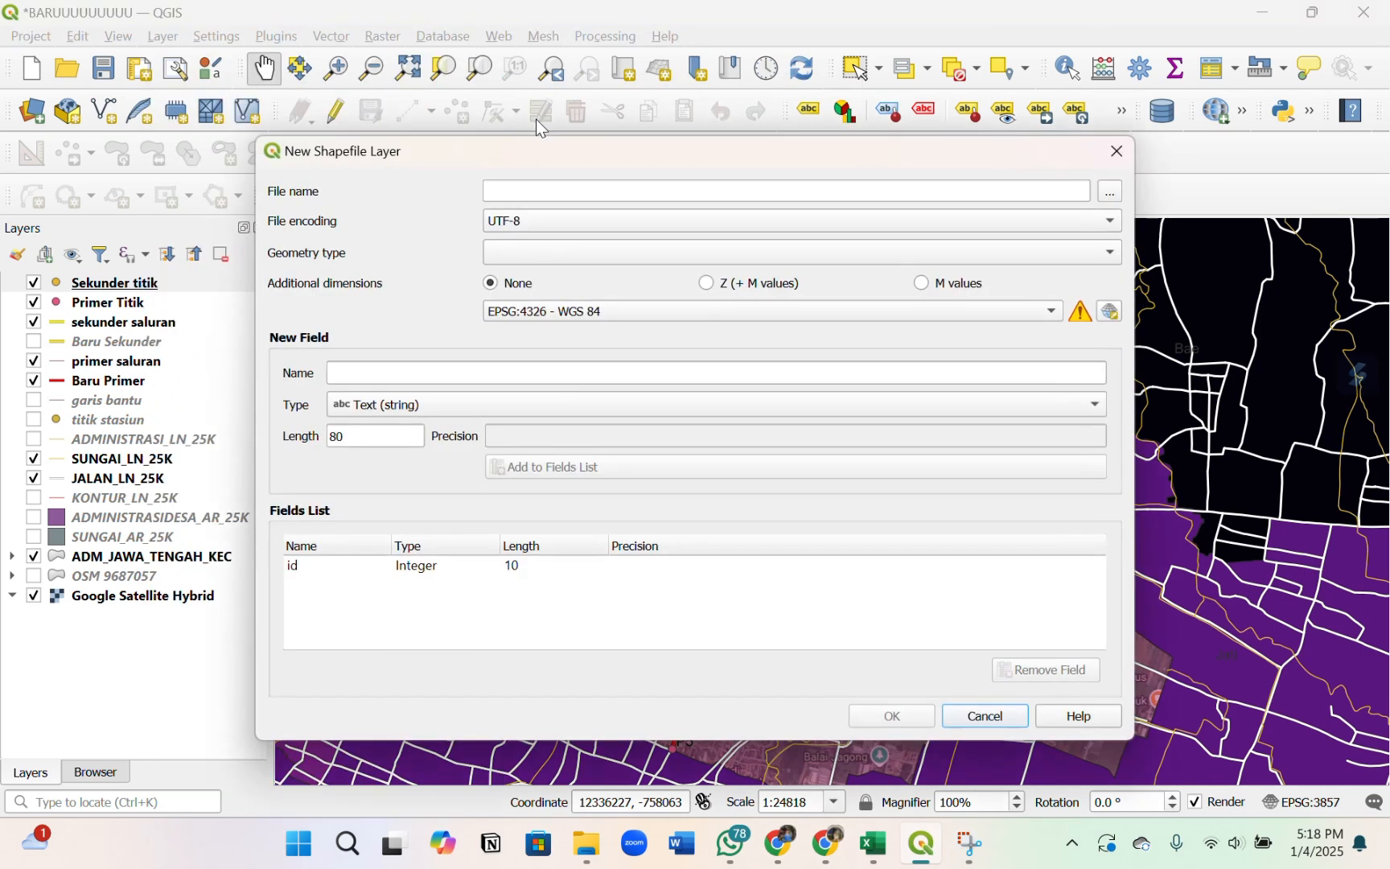
{"action": "left_click", "coordinate": [708, 191]}
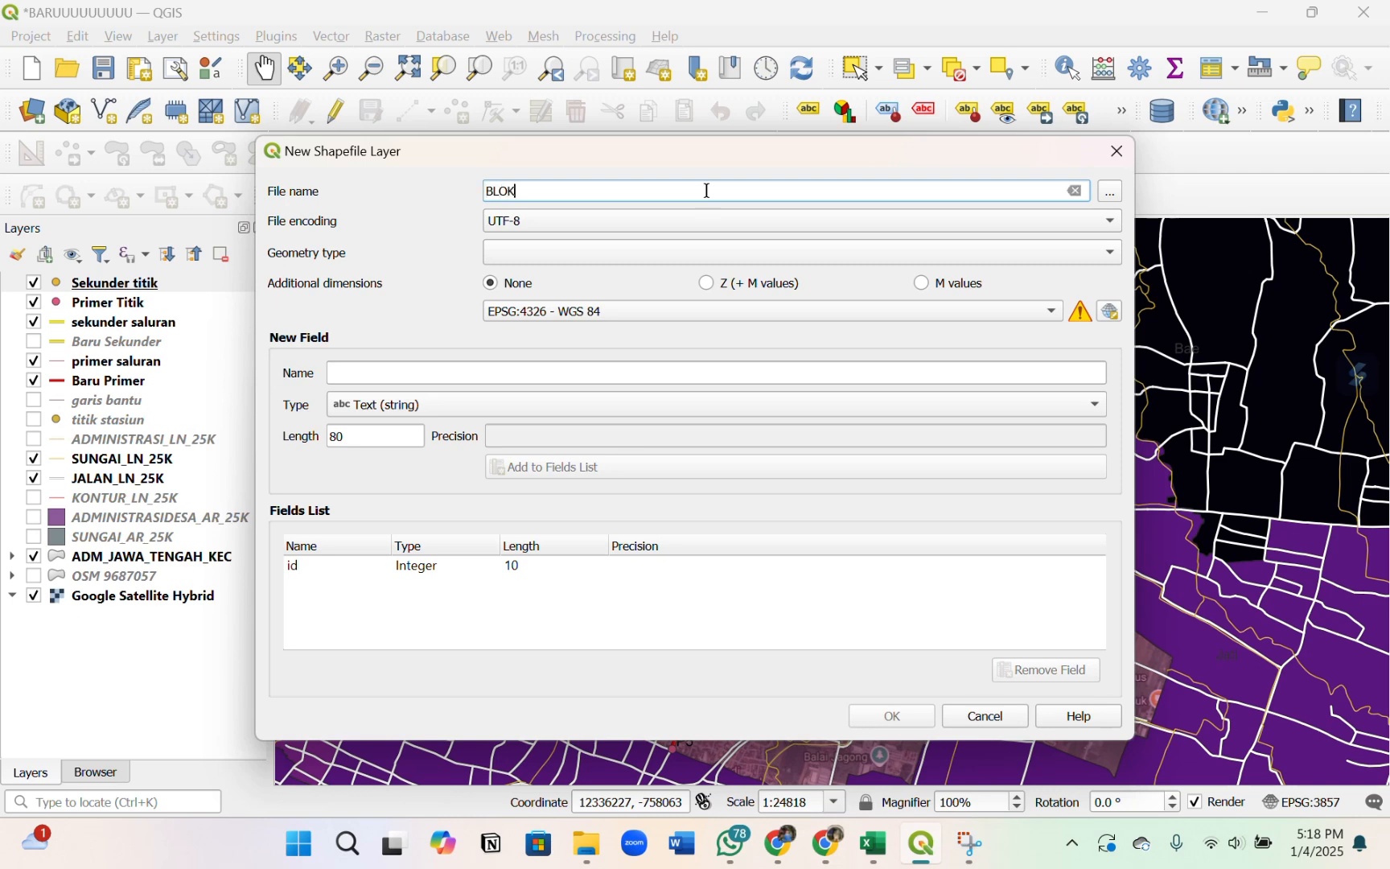
{"action": "left_click", "coordinate": [729, 254]}
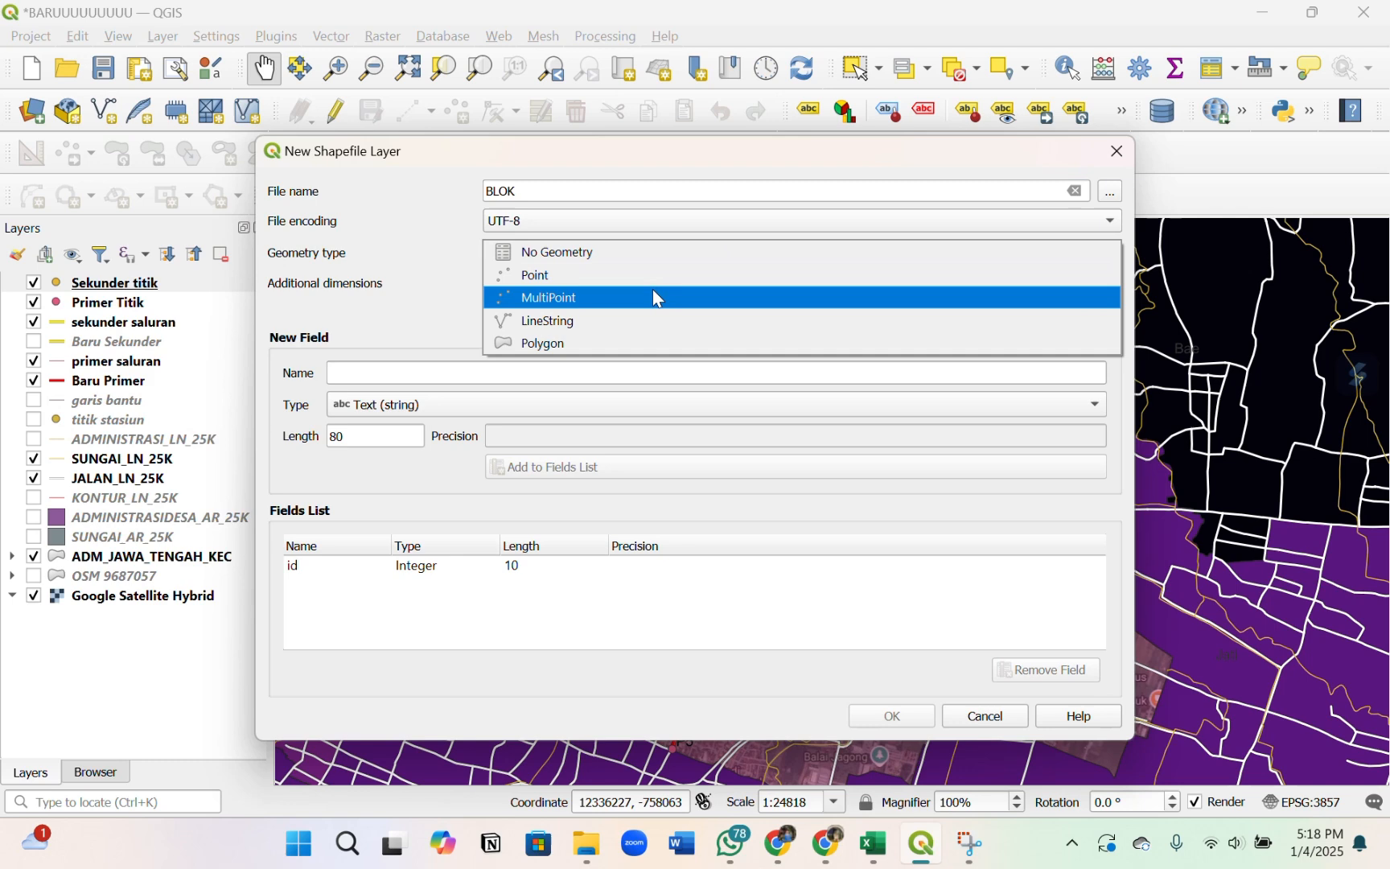
{"action": "left_click", "coordinate": [618, 350]}
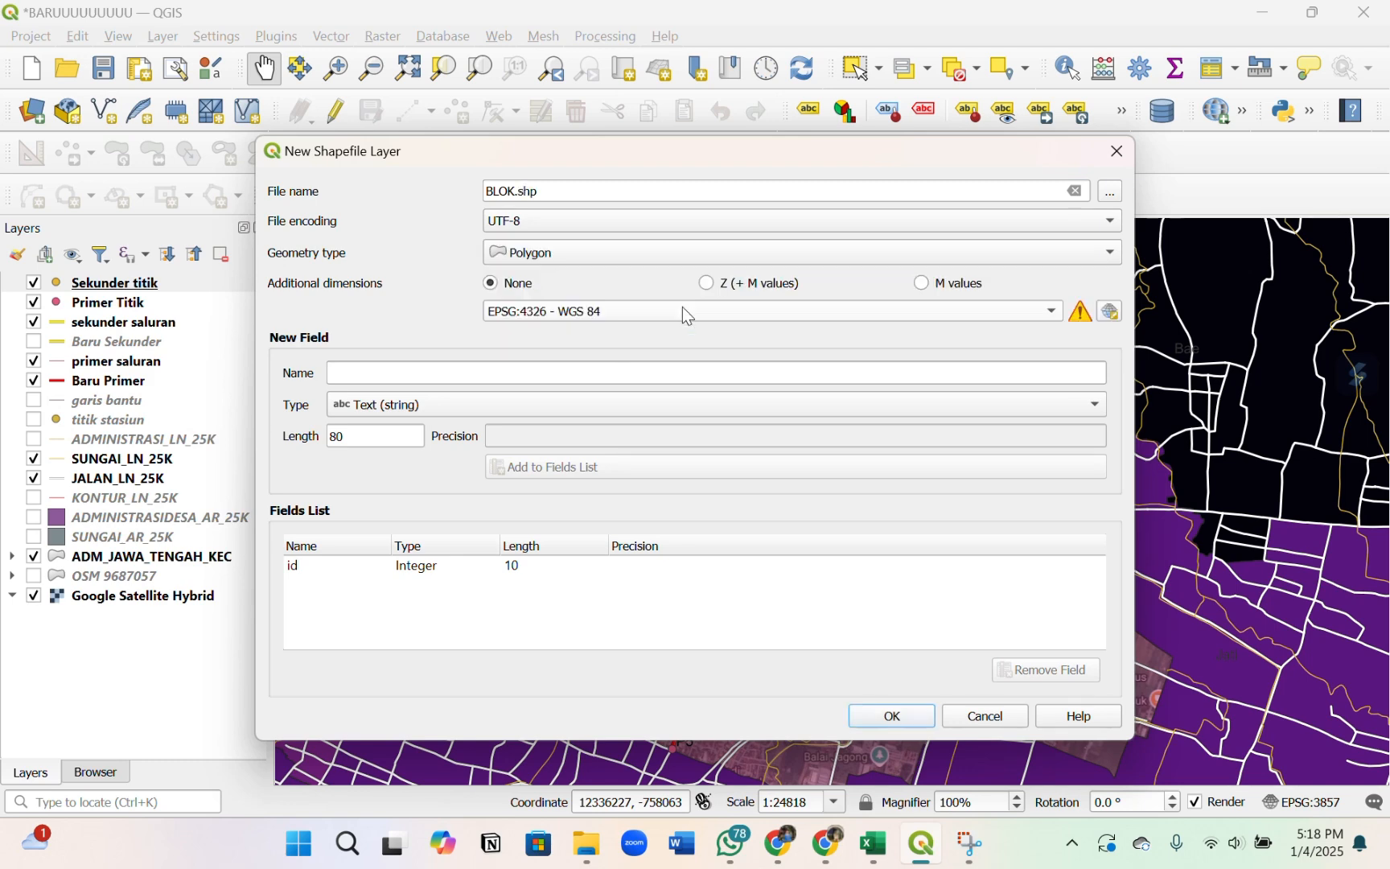
{"action": "left_click", "coordinate": [683, 307]}
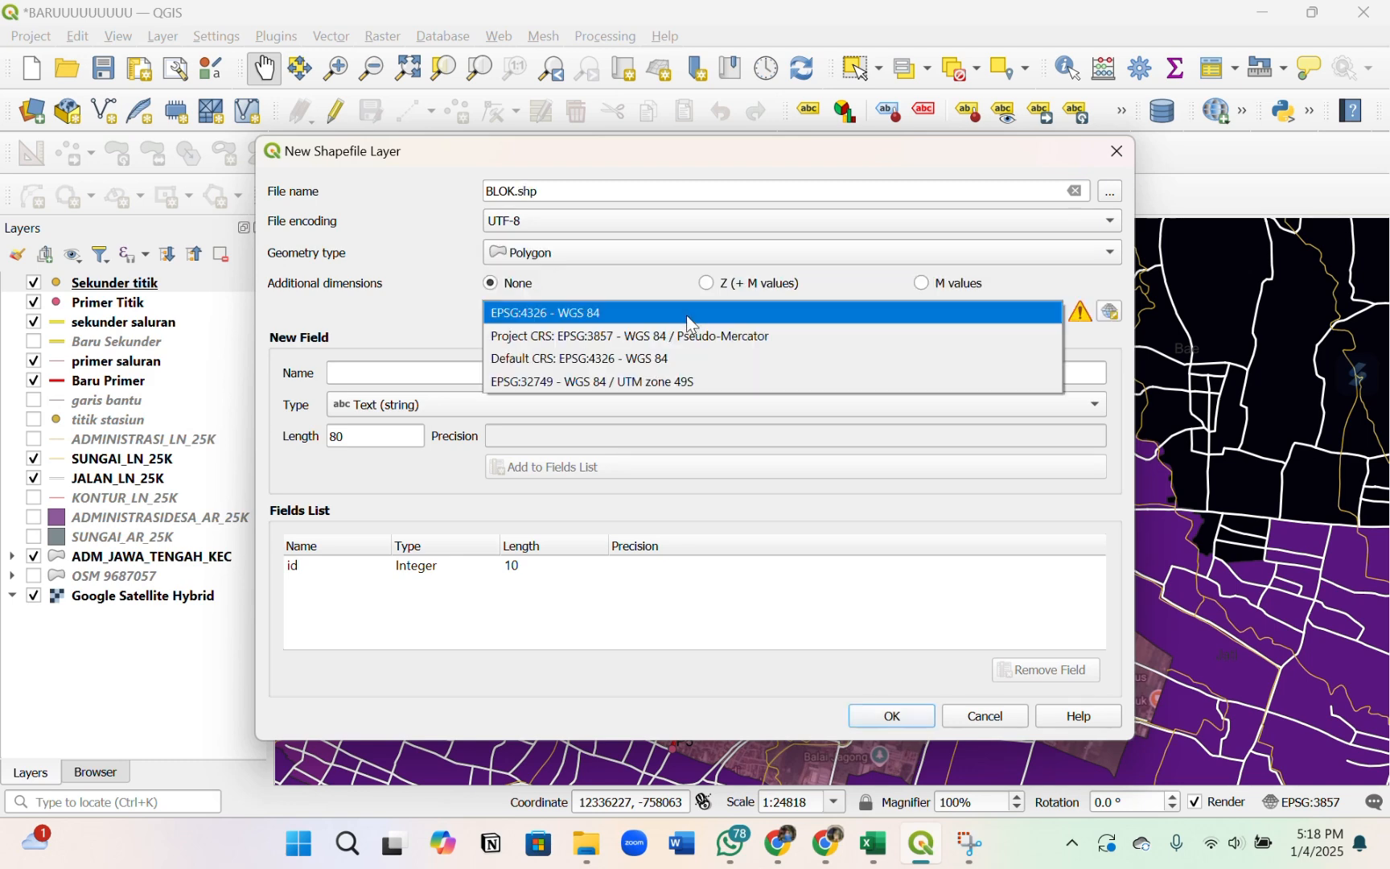
{"action": "left_click", "coordinate": [729, 384]}
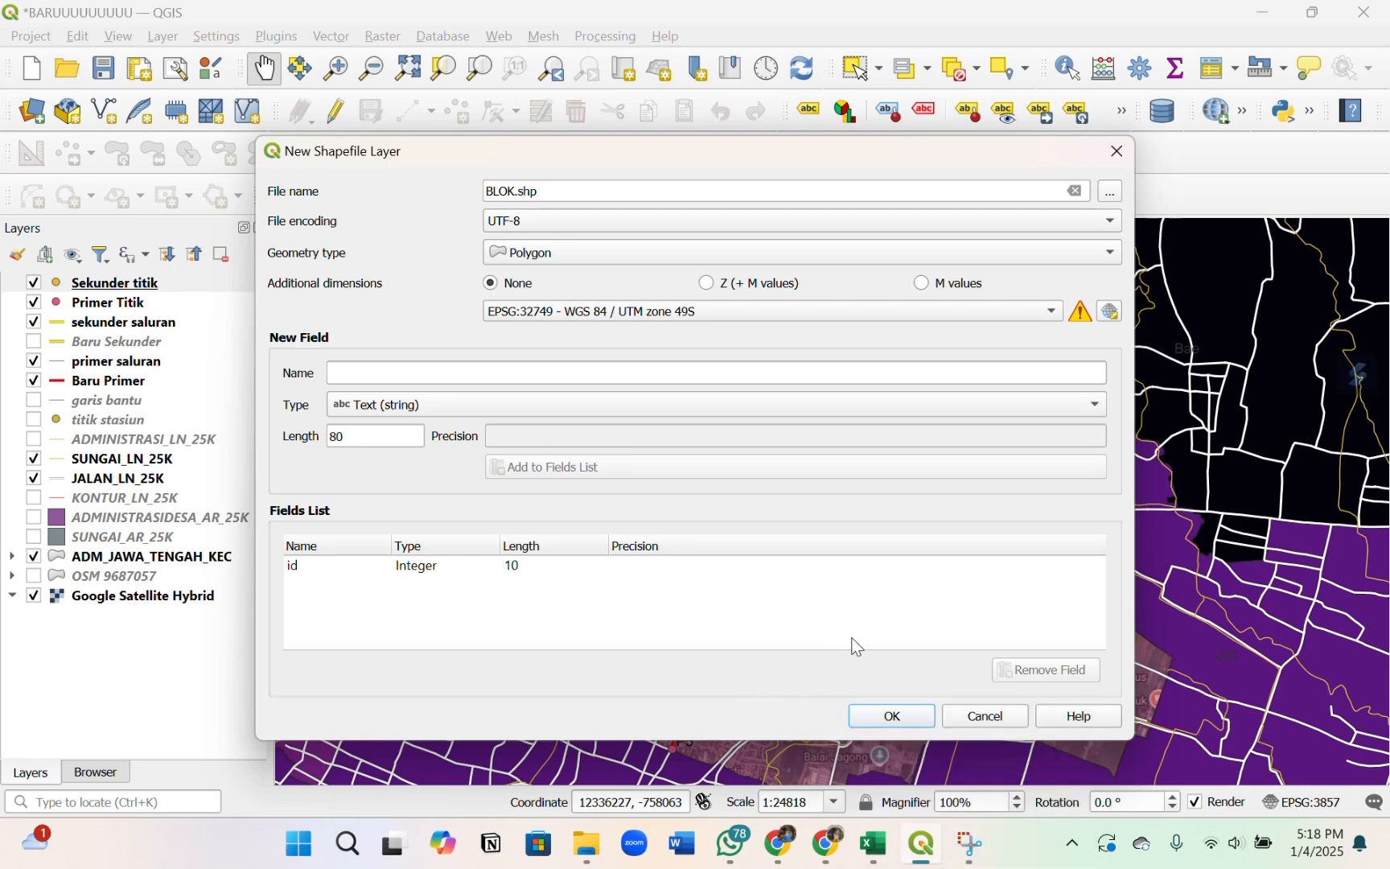
{"action": "left_click", "coordinate": [899, 716]}
{"action": "left_click", "coordinate": [782, 483]}
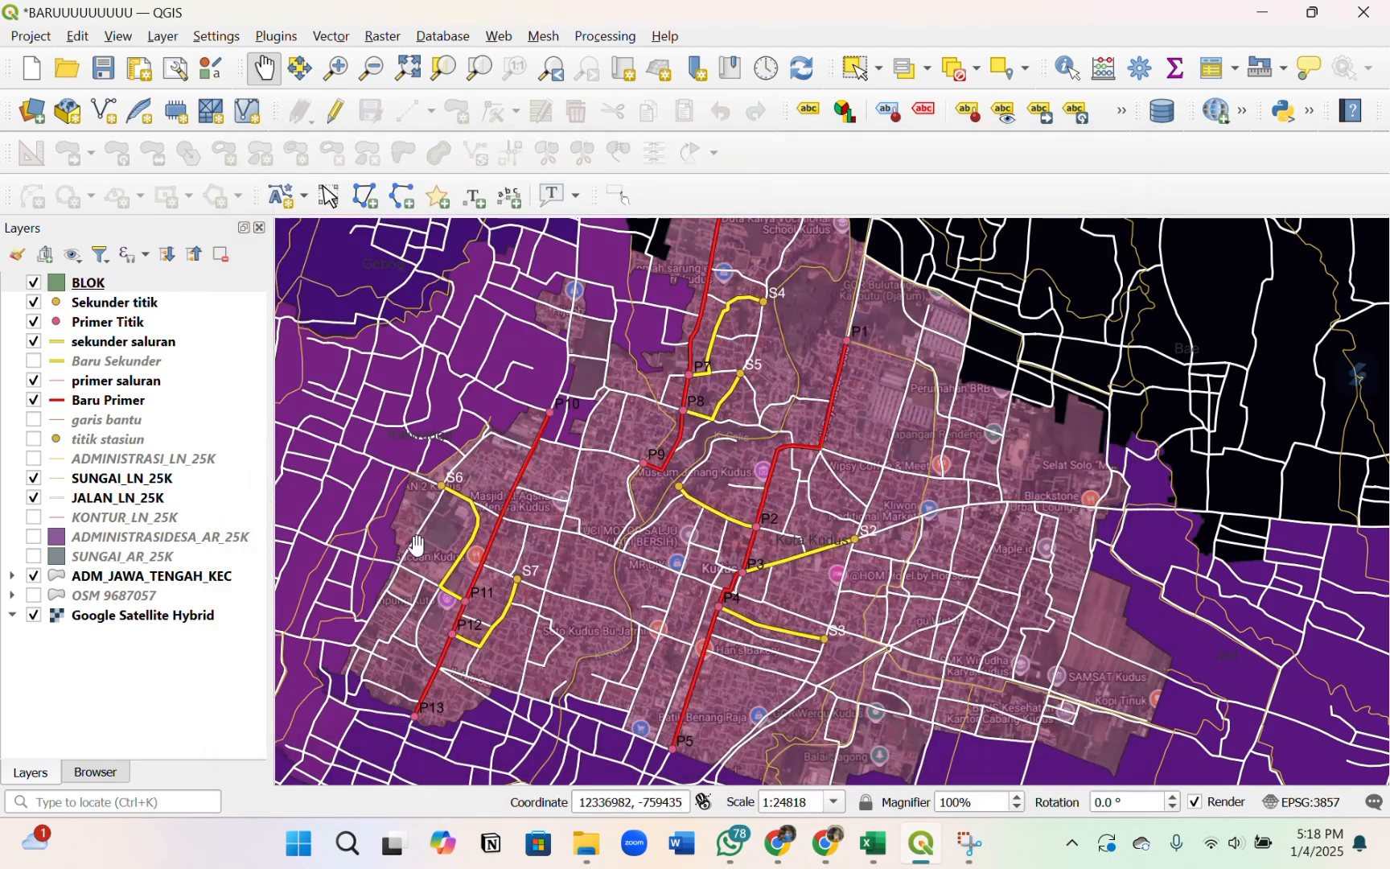
- Move the BLOK layer directly below JALAN_LN_25K in the layer order and make it the active layer
{"action": "left_click", "coordinate": [107, 283]}
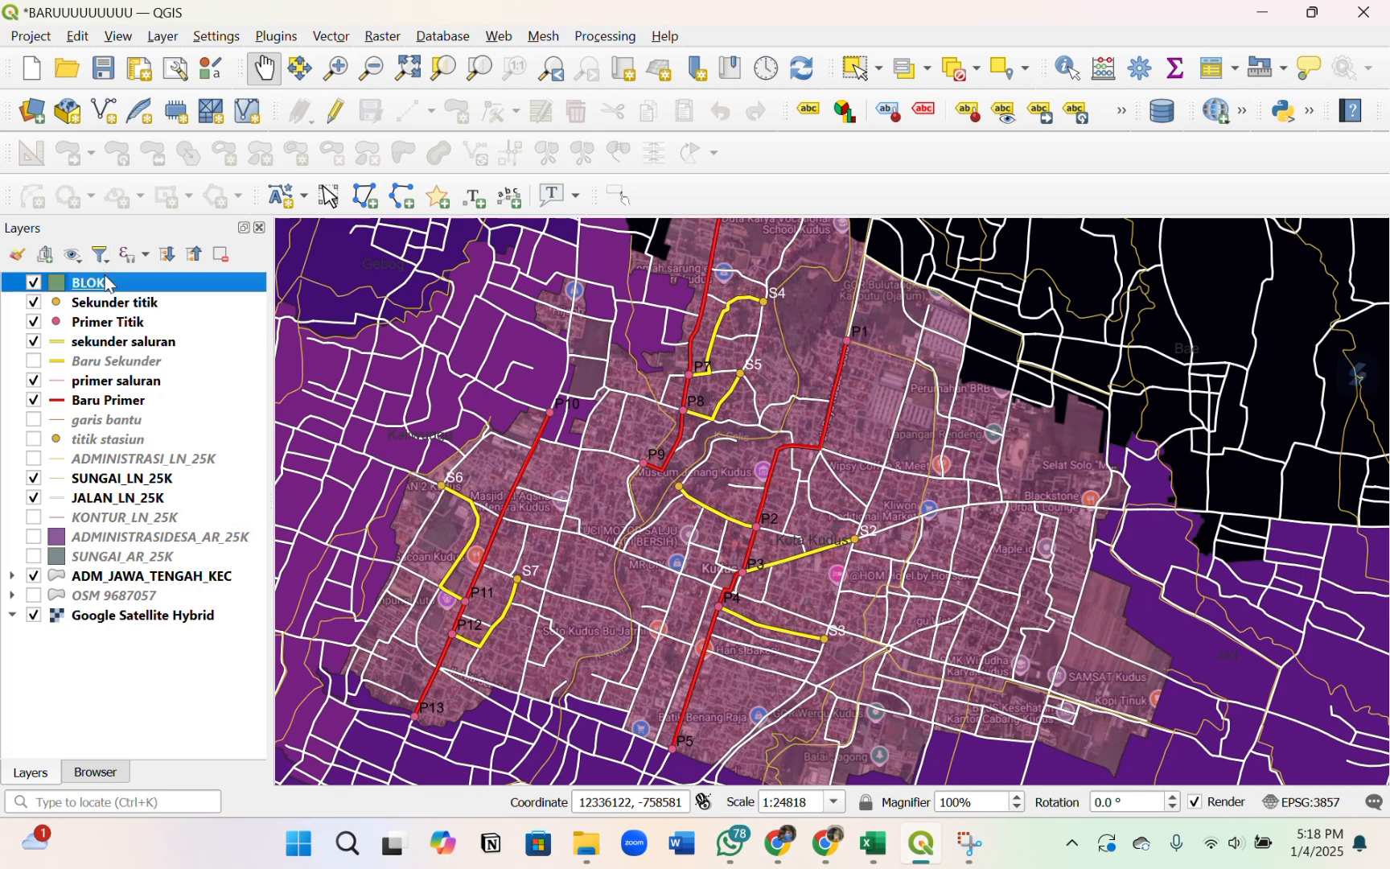
{"action": "left_click_drag", "start_coordinate": [110, 283], "coordinate": [131, 501]}
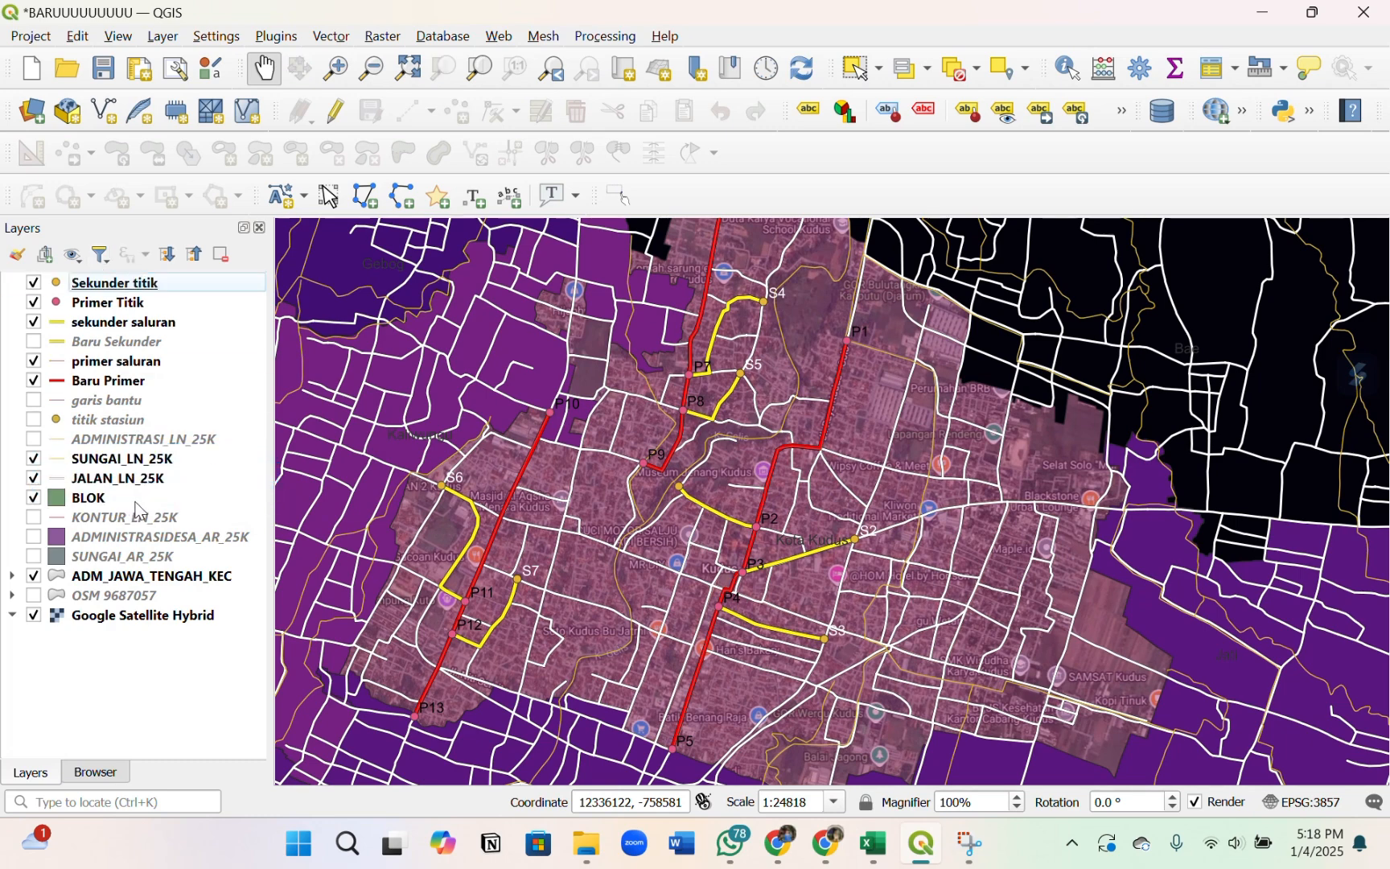
{"action": "left_click", "coordinate": [139, 500]}
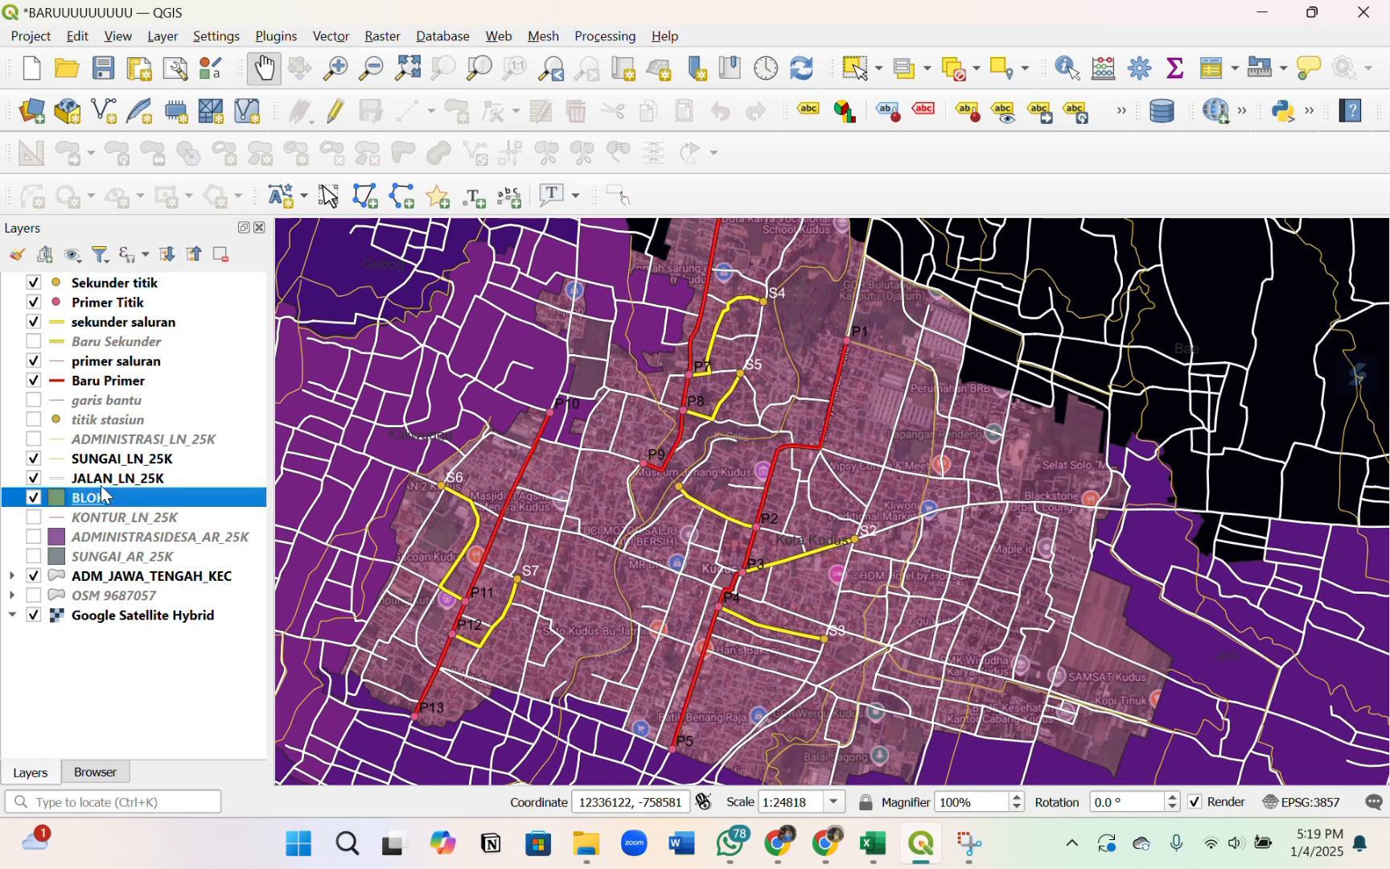
- Enable editing on BLOK and start a polygon across P1, tracing its eastern boundary down along the west side of the warehouses
{"action": "left_click", "coordinate": [336, 121]}
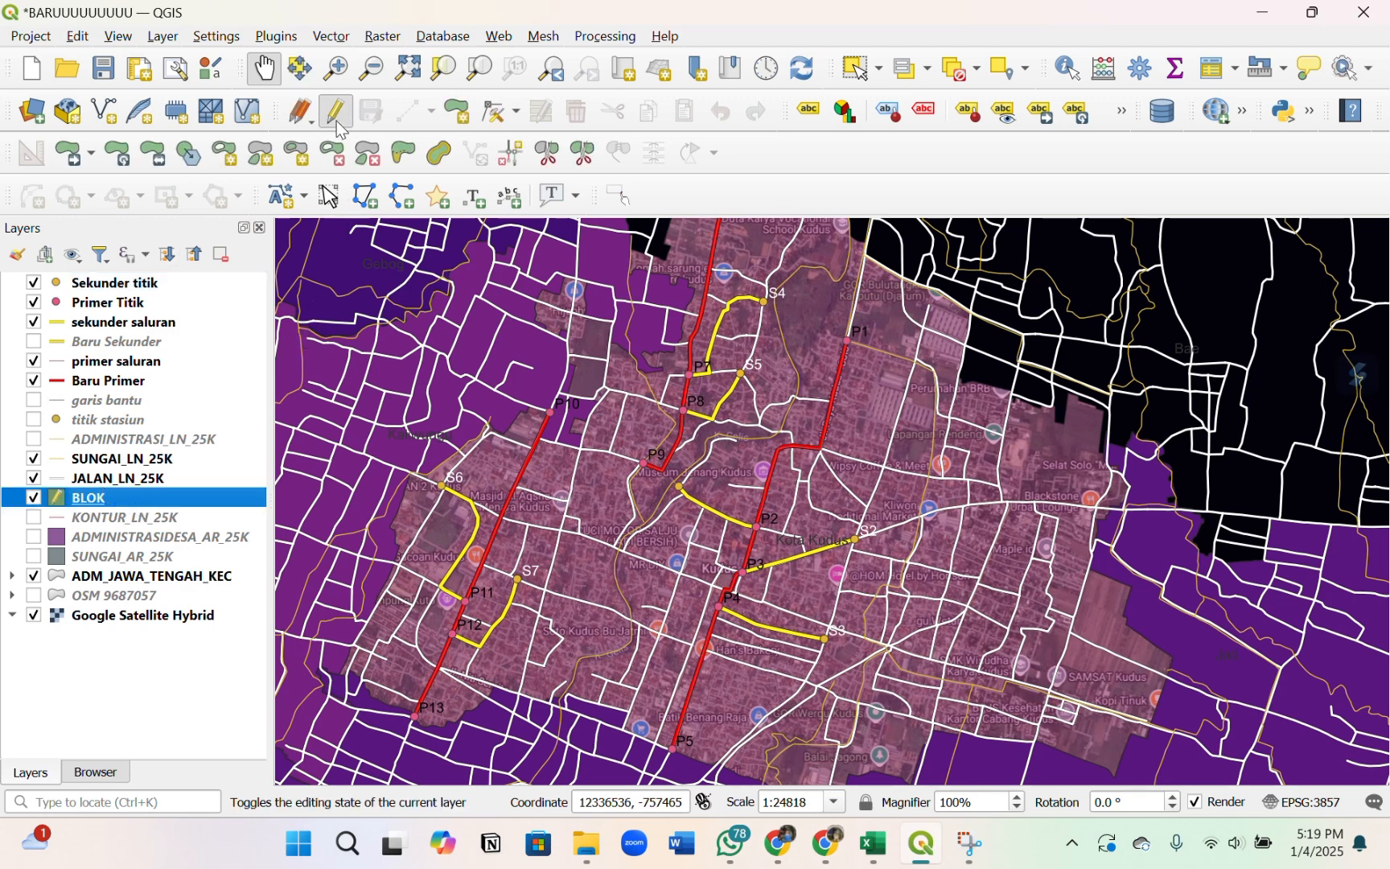
{"action": "left_click", "coordinate": [455, 117]}
{"action": "scroll", "coordinate": [861, 331], "scroll_direction": "up", "scroll_amount": 2}
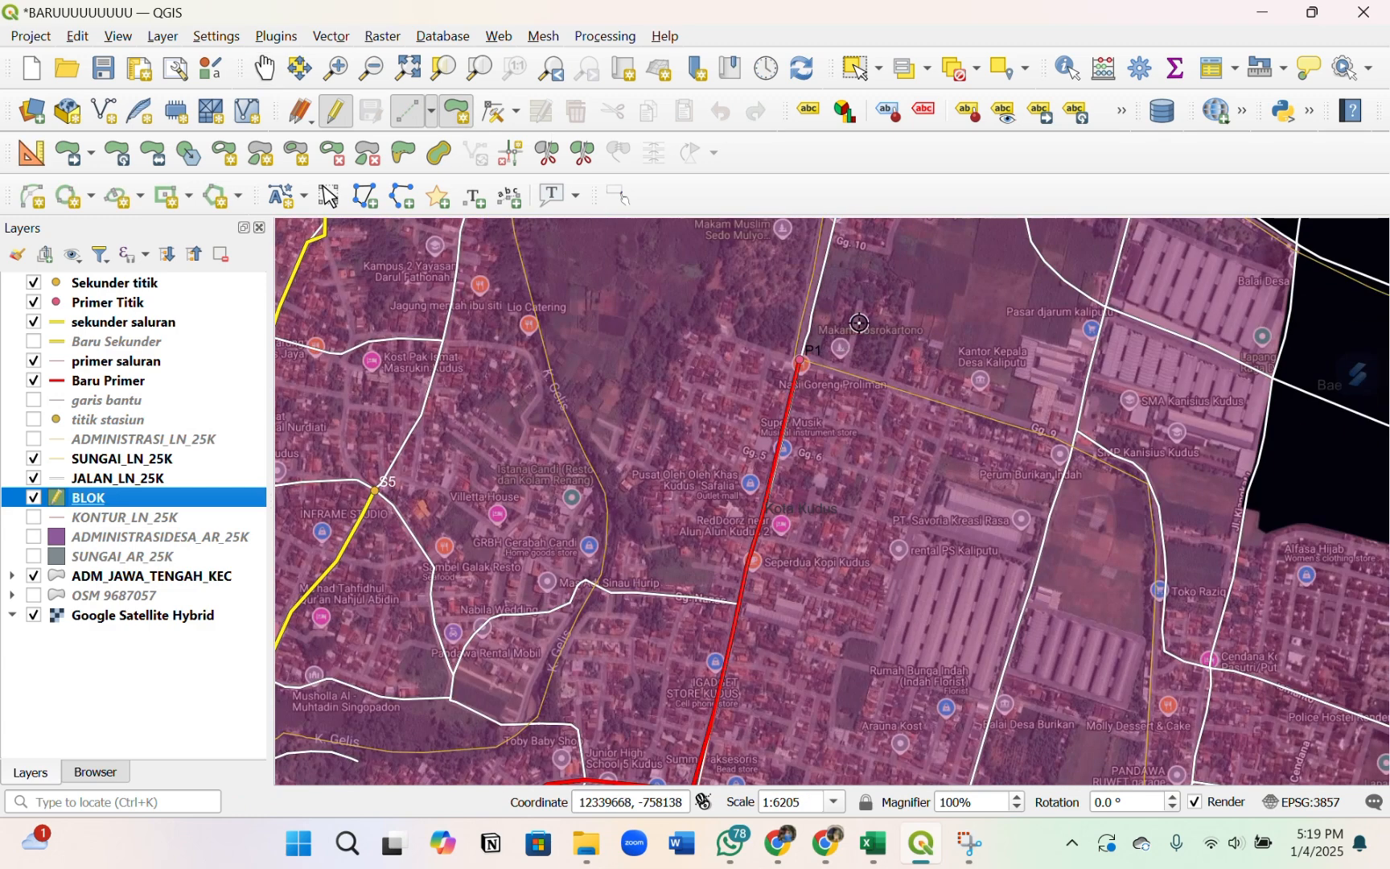
{"action": "left_click", "coordinate": [699, 333]}
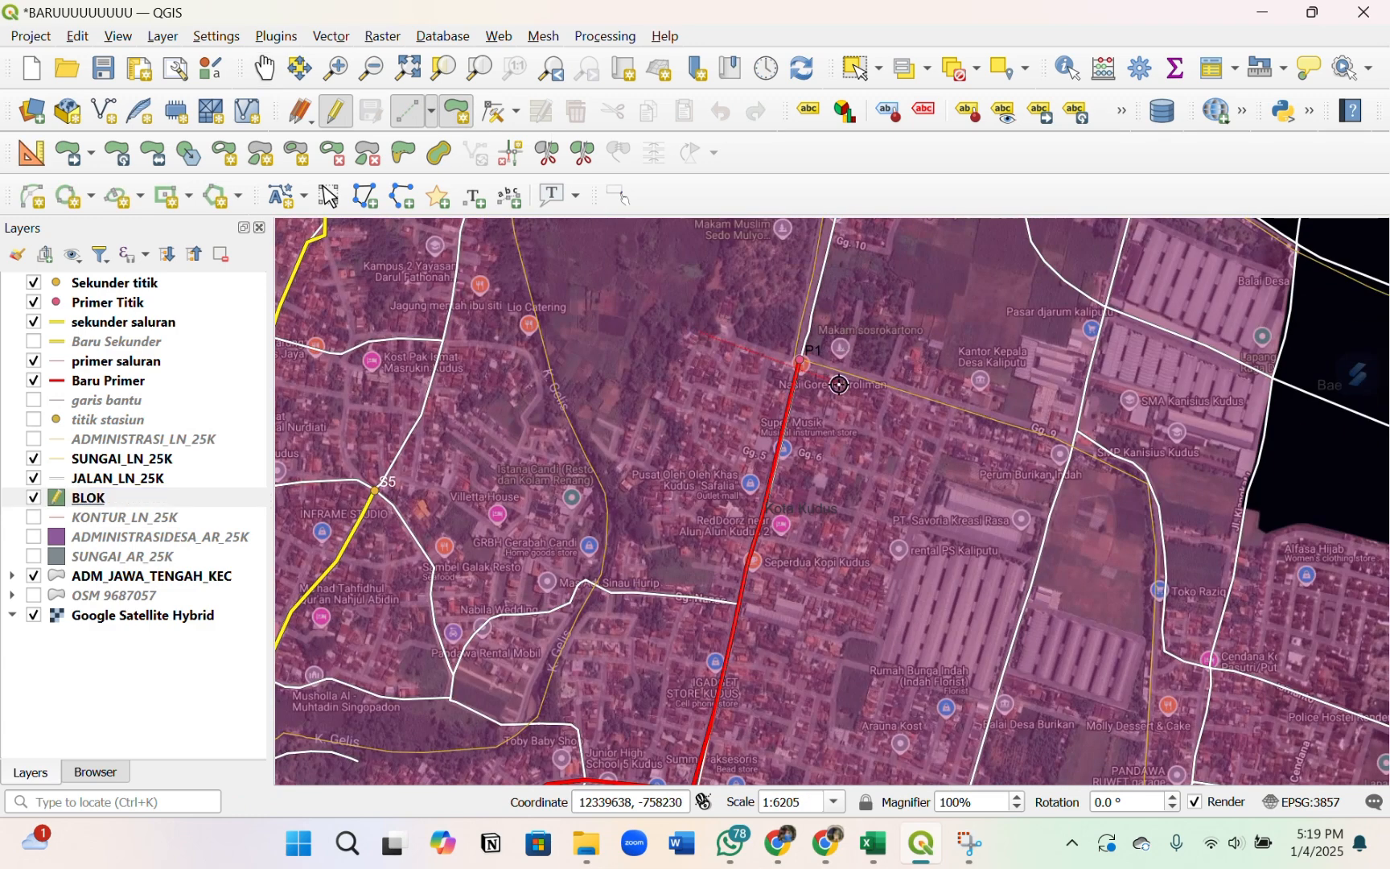
{"action": "left_click", "coordinate": [930, 399]}
{"action": "left_click", "coordinate": [894, 487]}
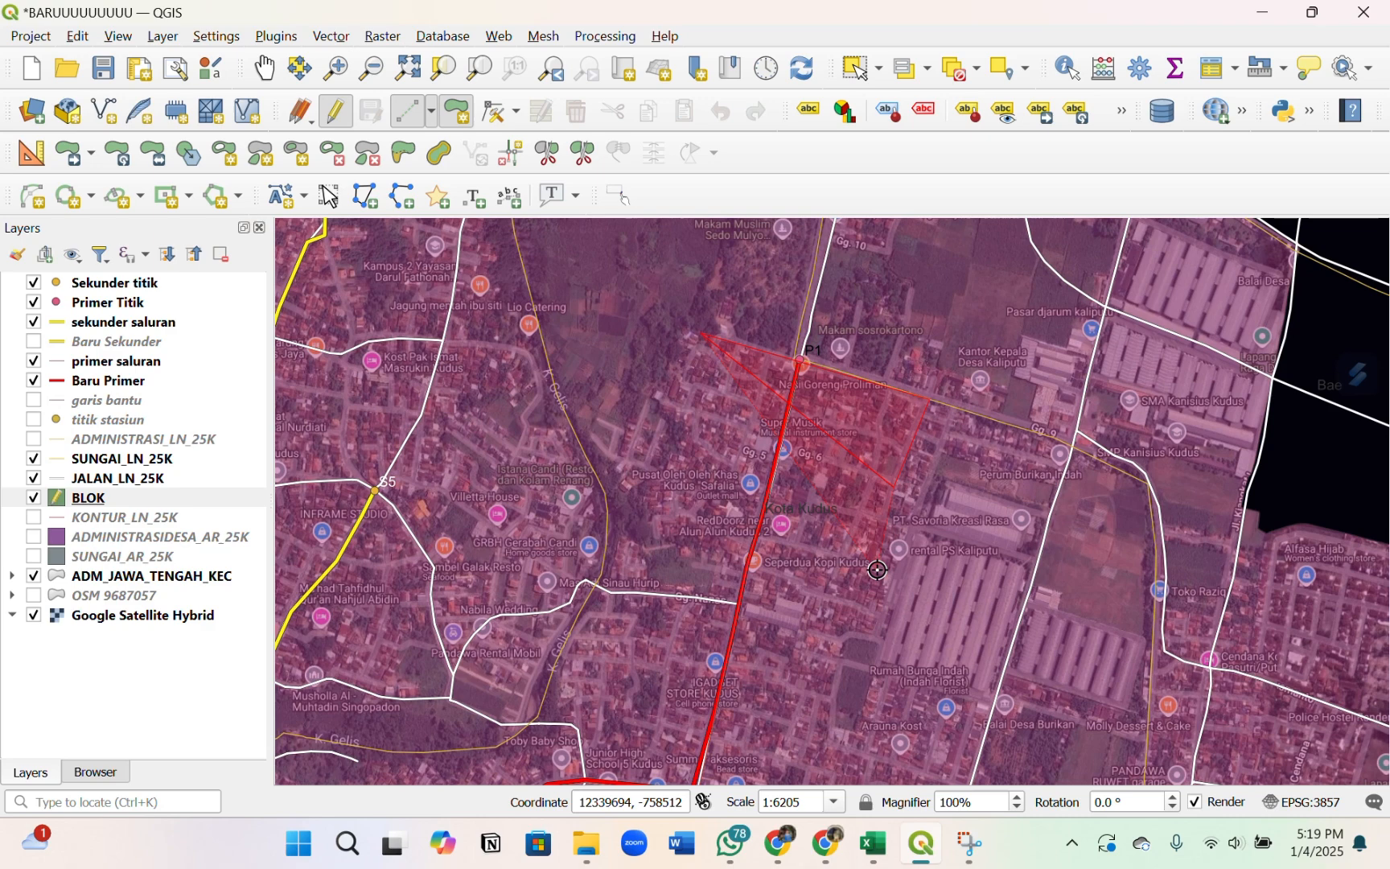
{"action": "left_click", "coordinate": [886, 521]}
{"action": "left_click", "coordinate": [909, 533]}
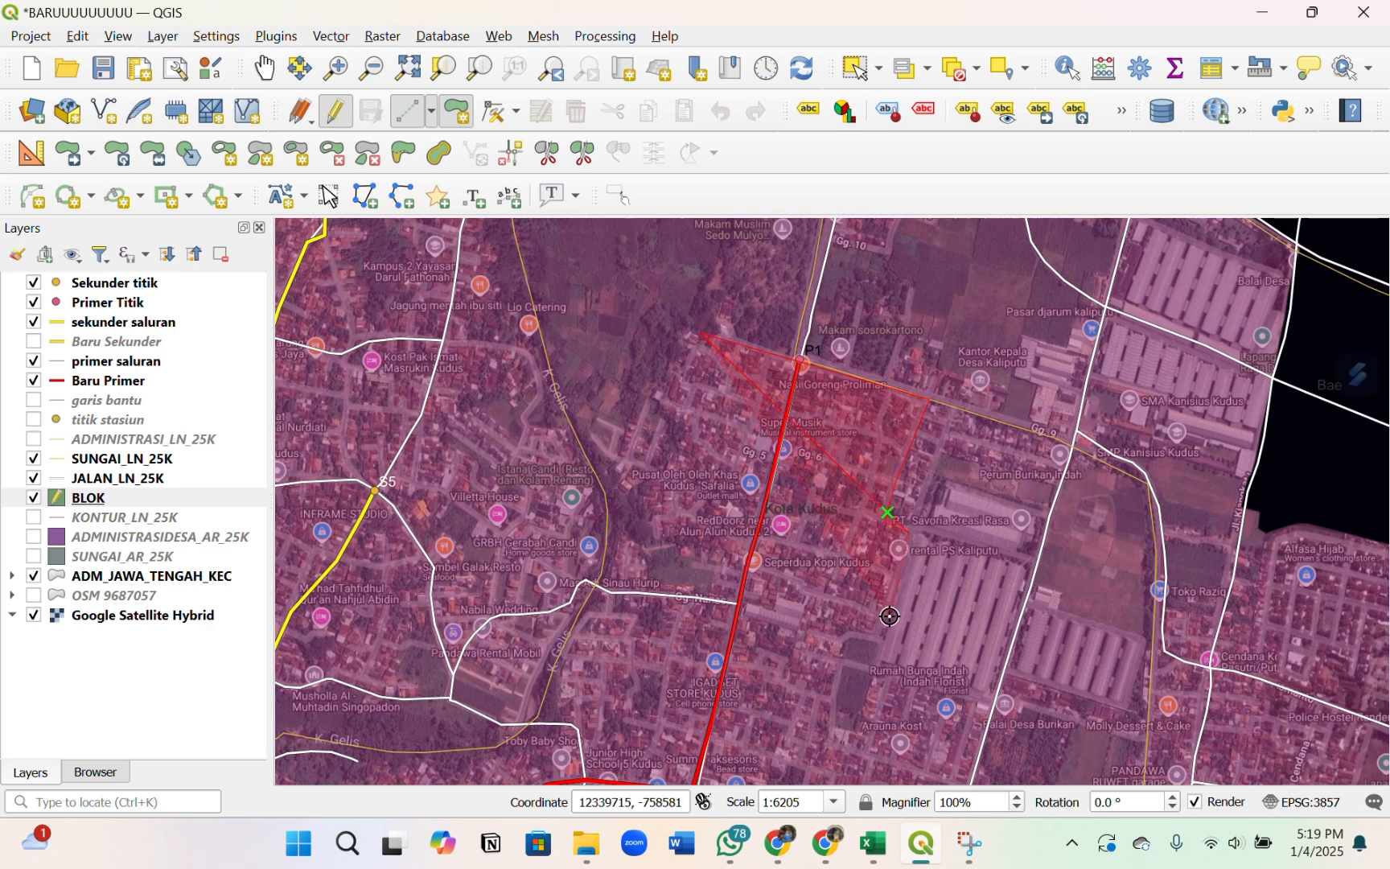
{"action": "left_click", "coordinate": [881, 637]}
{"action": "left_click", "coordinate": [845, 640]}
- Continue the polygon boundary around the road junction at the primary channel's bend and down the street to the road east of P2
{"action": "scroll", "coordinate": [853, 488], "scroll_direction": "down", "scroll_amount": 2}
{"action": "scroll", "coordinate": [854, 555], "scroll_direction": "up", "scroll_amount": 2}
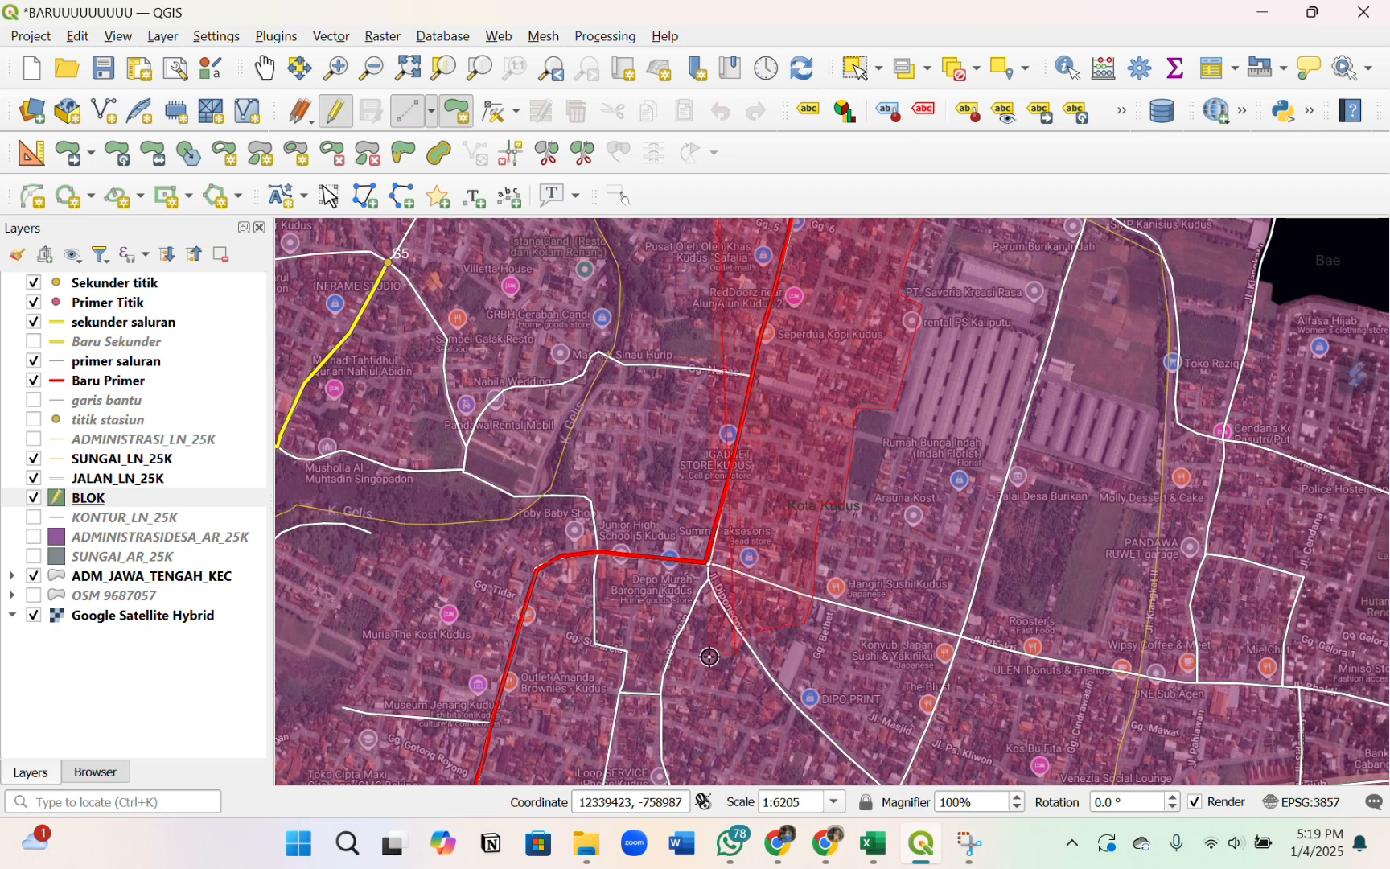
{"action": "scroll", "coordinate": [786, 533], "scroll_direction": "down", "scroll_amount": 1}
{"action": "scroll", "coordinate": [721, 646], "scroll_direction": "up", "scroll_amount": 1}
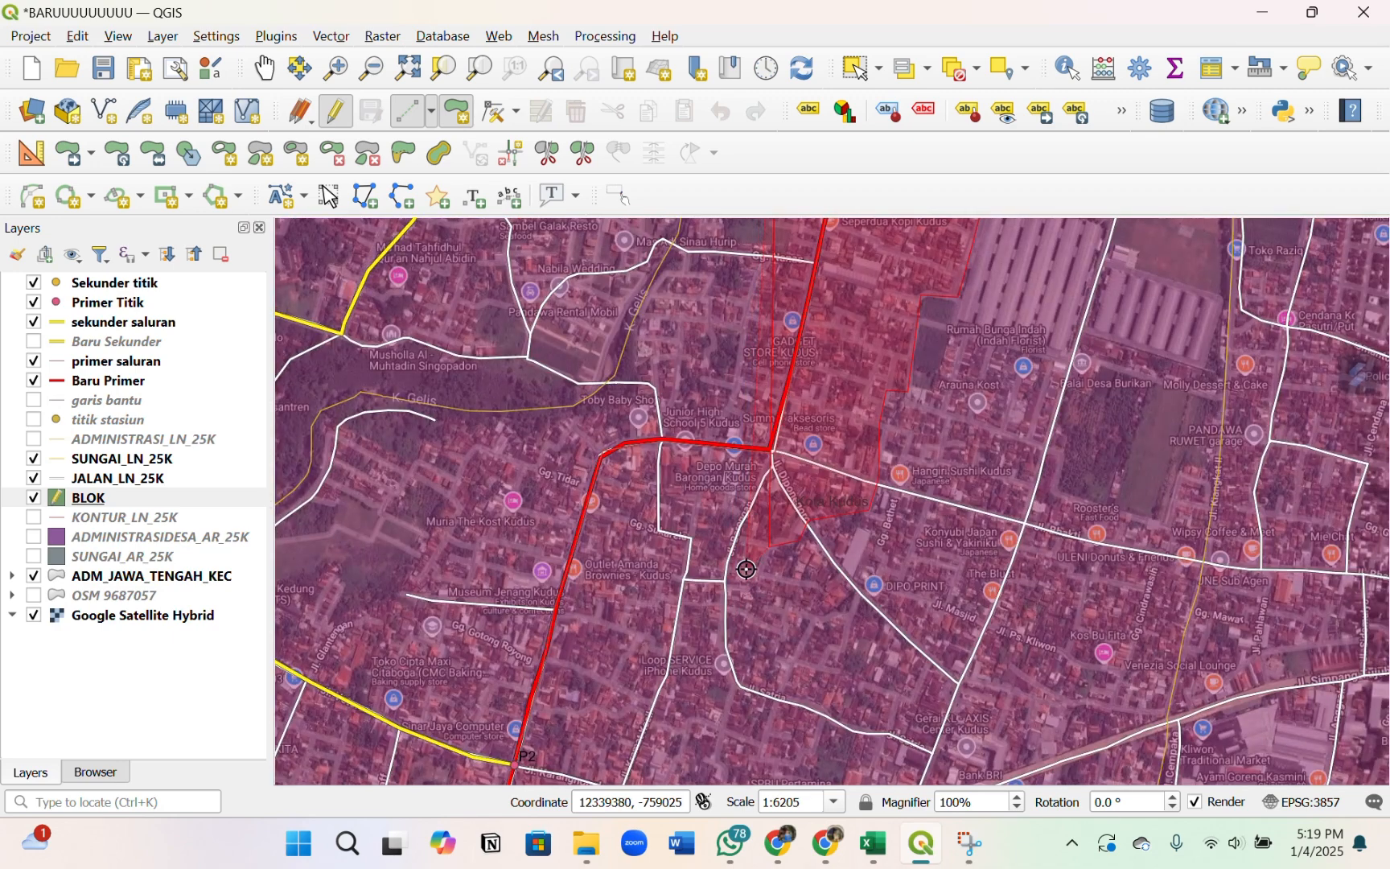
{"action": "left_click", "coordinate": [722, 584]}
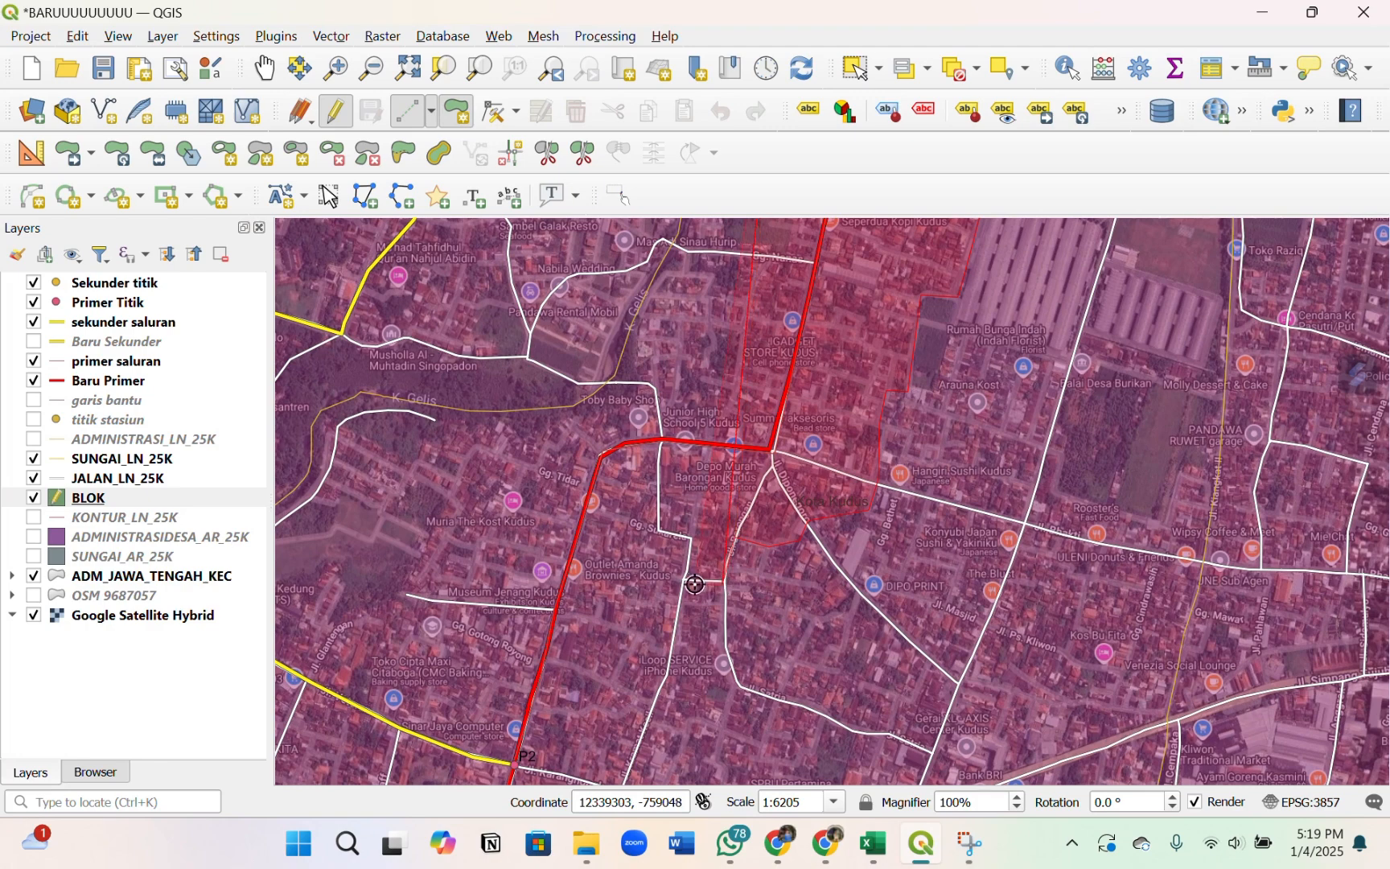
{"action": "left_click", "coordinate": [683, 582]}
{"action": "left_click", "coordinate": [666, 684]}
{"action": "scroll", "coordinate": [712, 503], "scroll_direction": "down", "scroll_amount": 1}
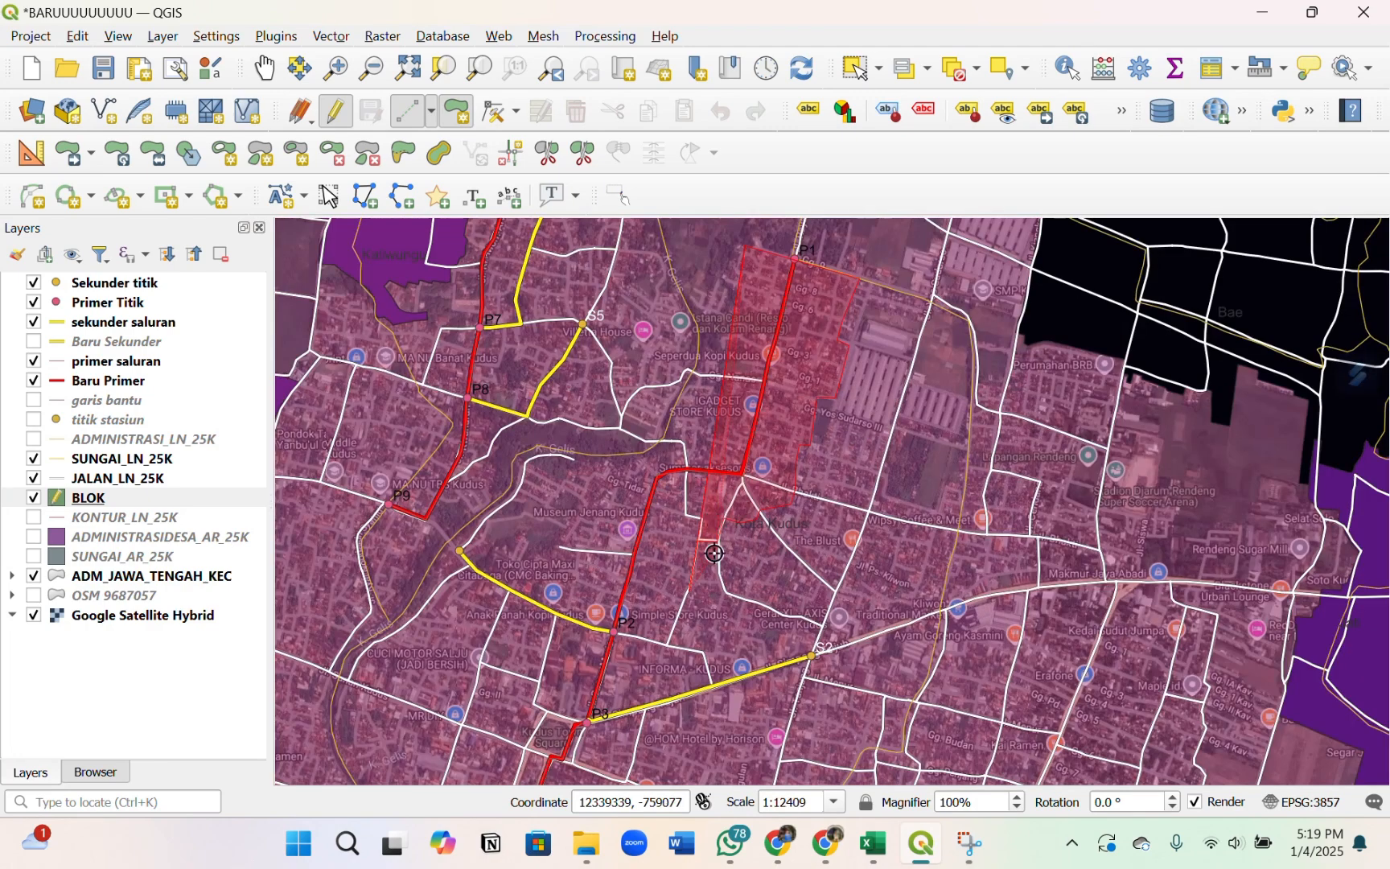
{"action": "scroll", "coordinate": [660, 646], "scroll_direction": "up", "scroll_amount": 1}
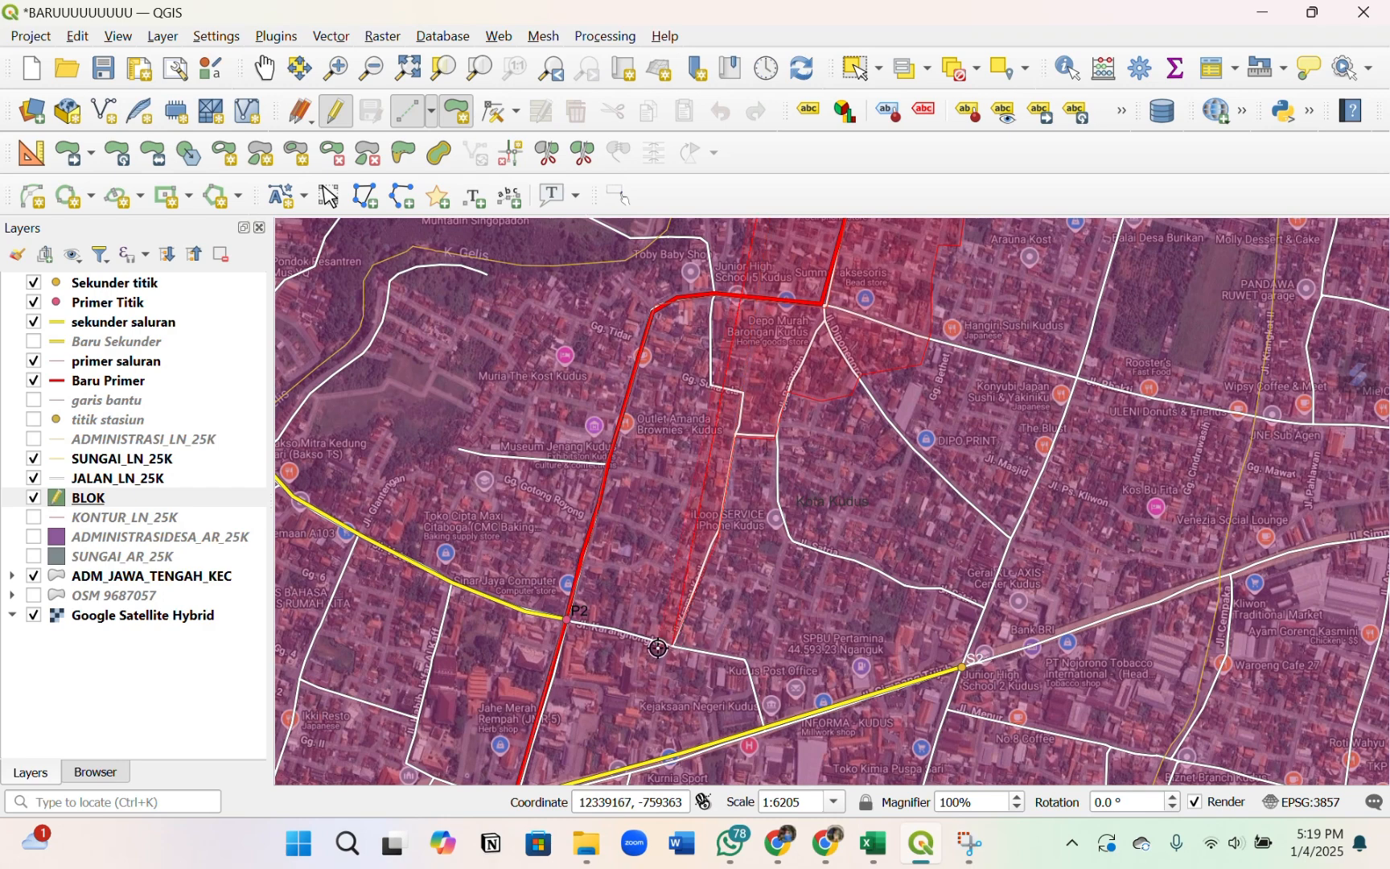
- Trace the polygon boundary east past Kudus Post Office and up to the curved road, following it toward Gerai XL AXIS
{"action": "left_click", "coordinate": [745, 661]}
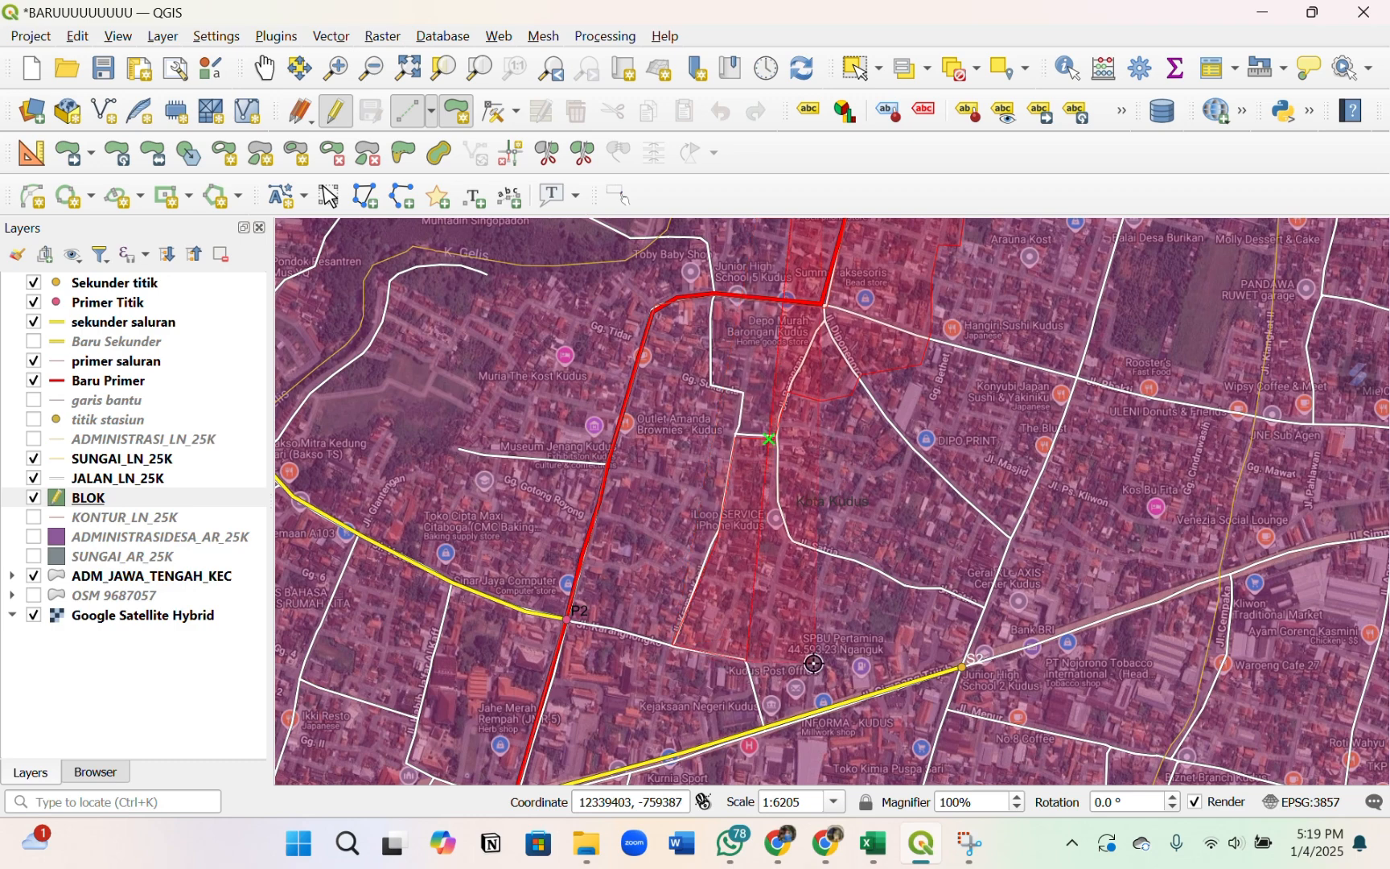
{"action": "left_click", "coordinate": [814, 664]}
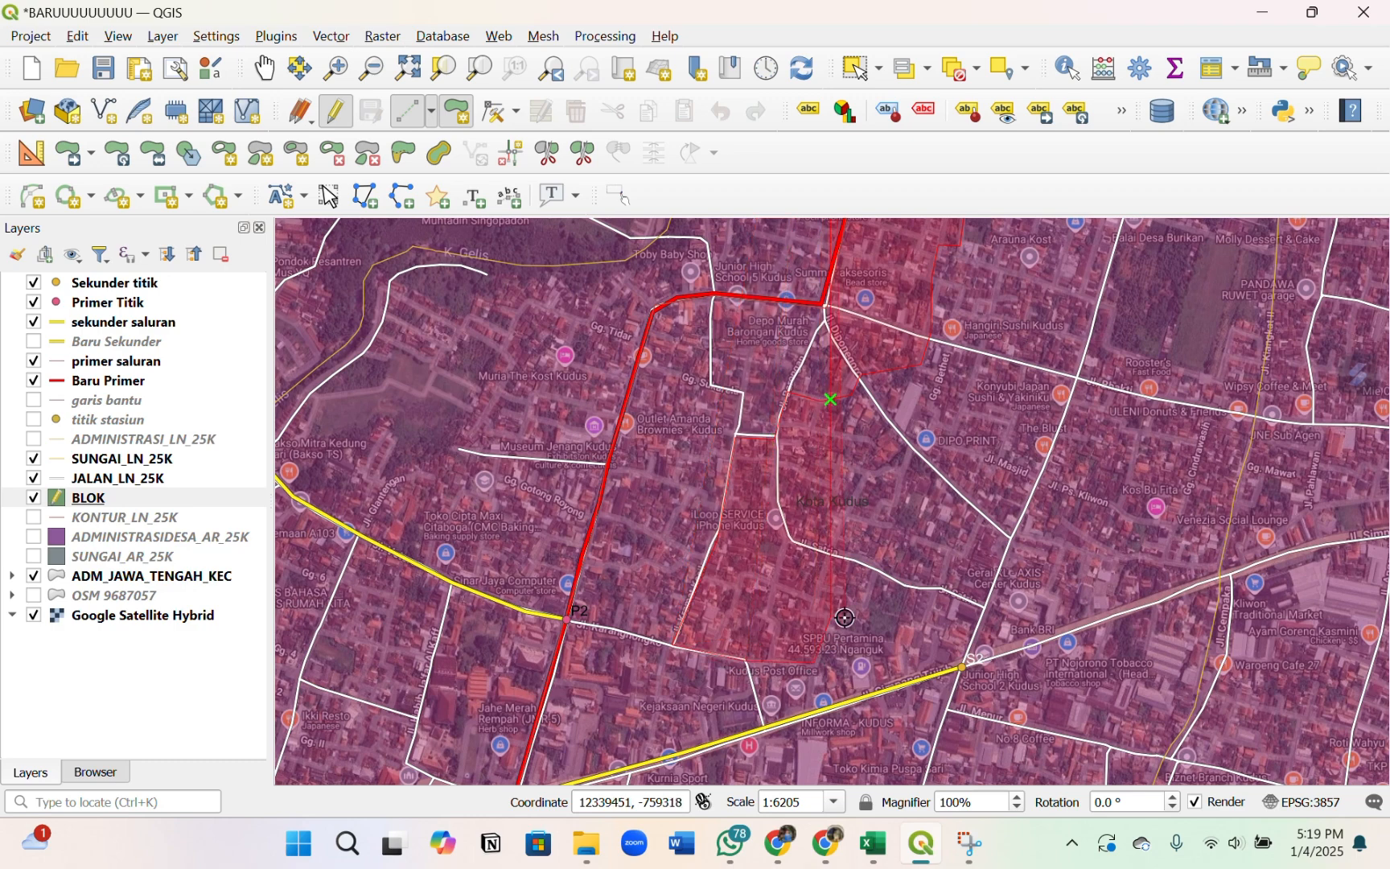
{"action": "left_click", "coordinate": [845, 618]}
{"action": "left_click", "coordinate": [878, 571]}
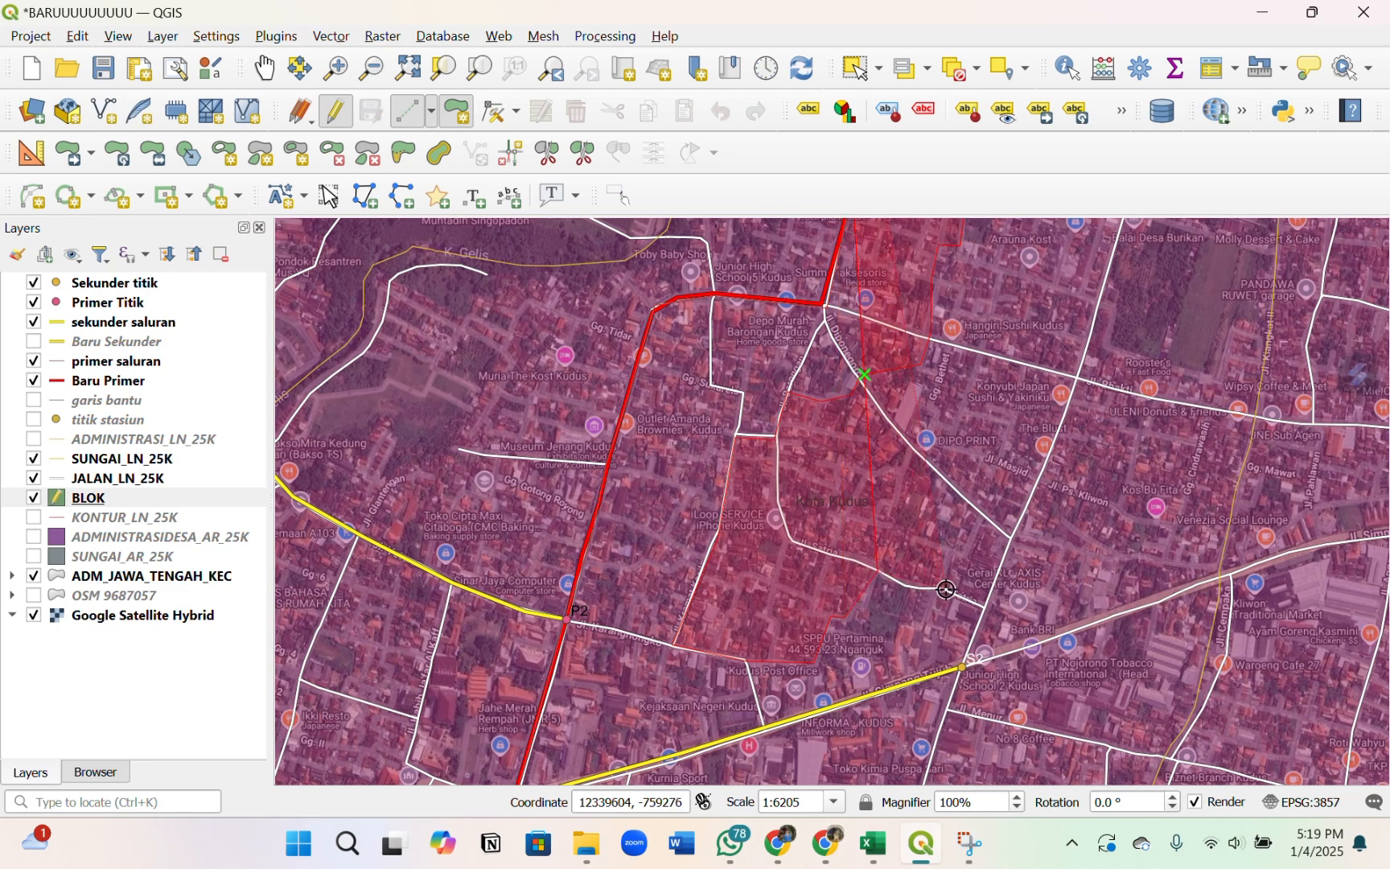
{"action": "left_click", "coordinate": [946, 589]}
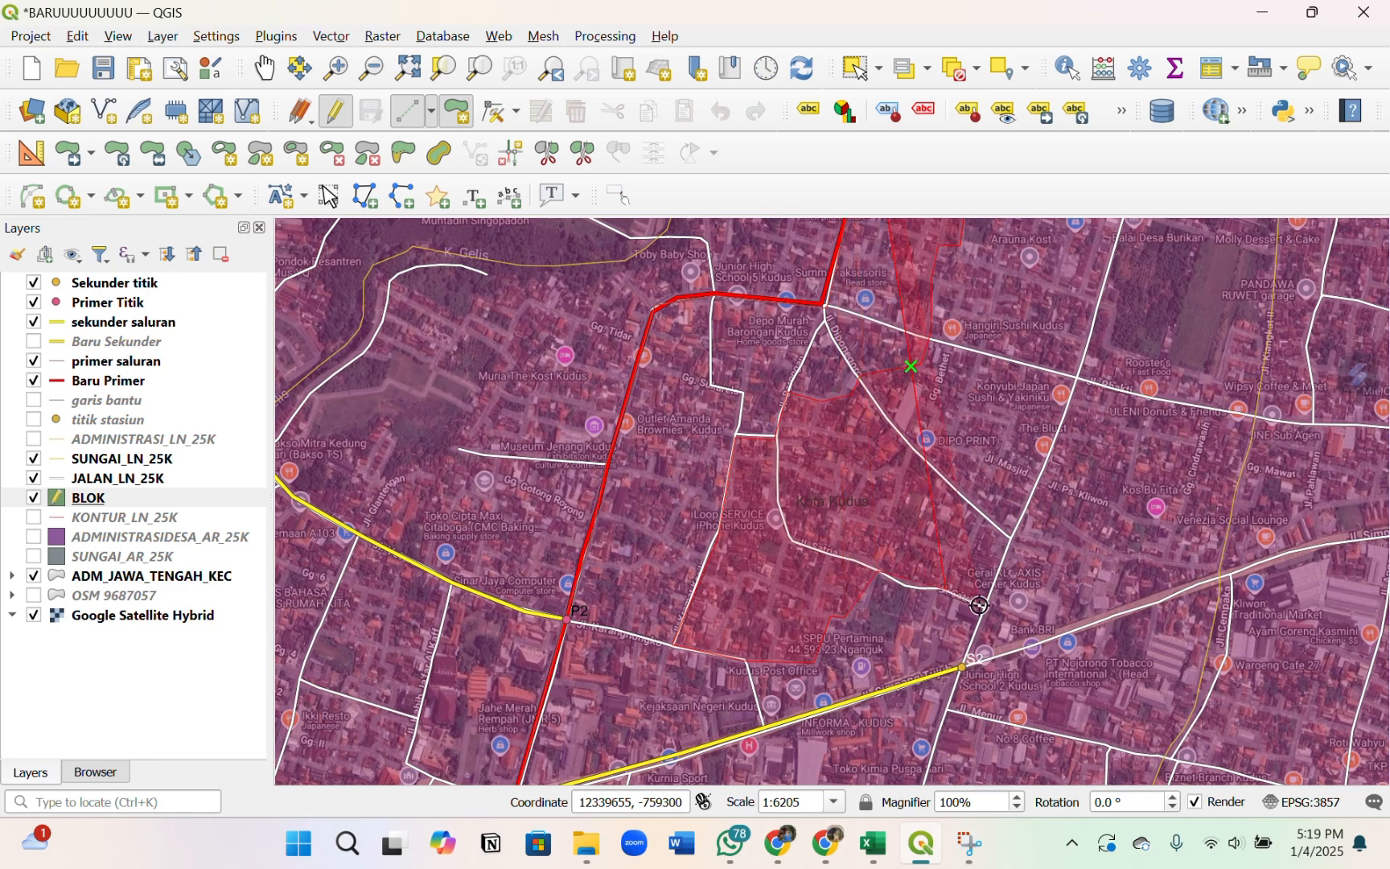
- Continue the polygon boundary past Gerai XL AXIS and S2, south beyond Toko Kimia Puspa Sari, and west along the blocks below INFORMA Kudus
{"action": "scroll", "coordinate": [1016, 553], "scroll_direction": "down", "scroll_amount": 1}
{"action": "scroll", "coordinate": [992, 624], "scroll_direction": "up", "scroll_amount": 1}
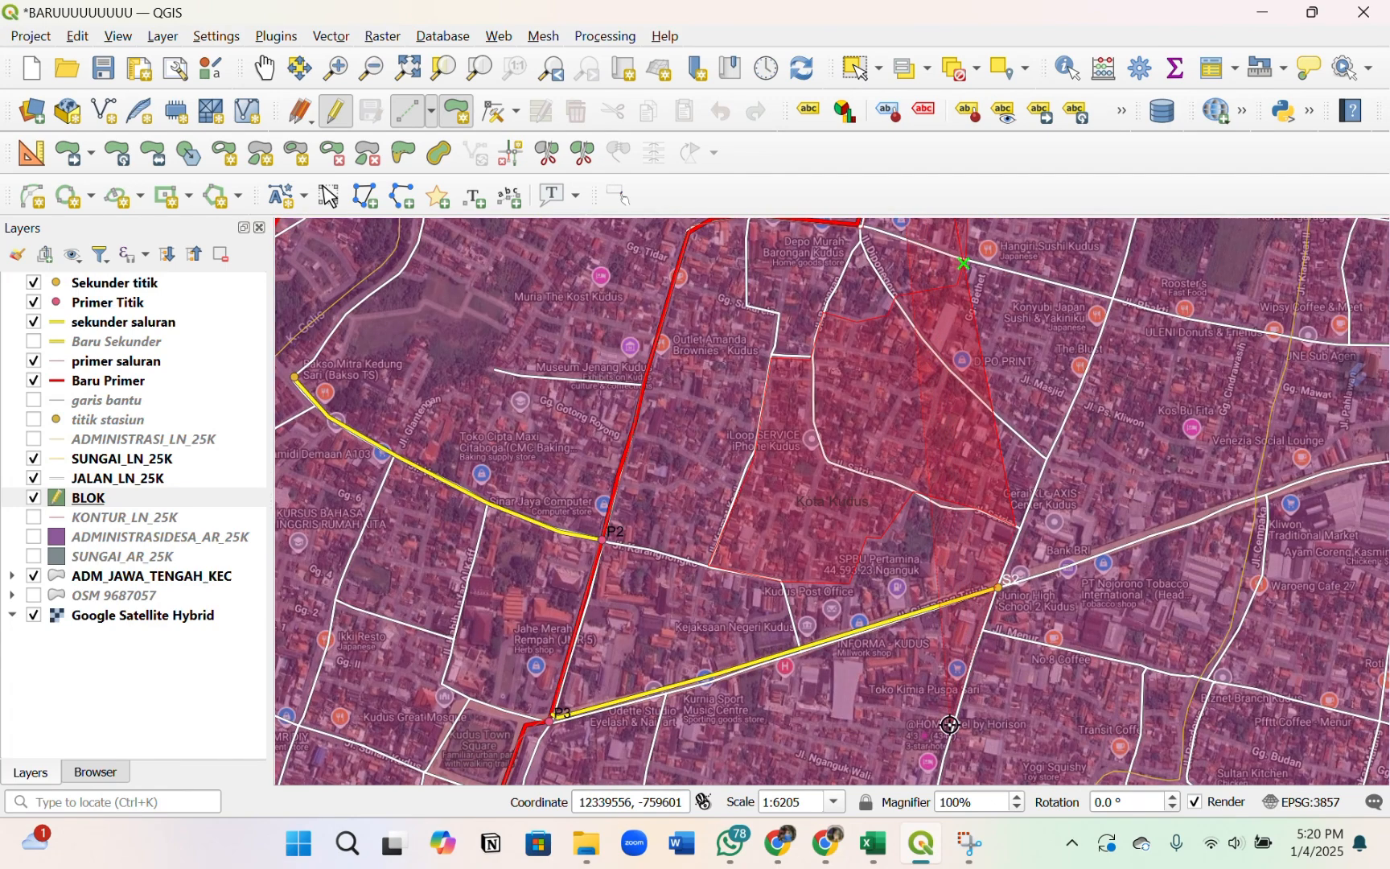
{"action": "scroll", "coordinate": [950, 725], "scroll_direction": "down", "scroll_amount": 1}
{"action": "scroll", "coordinate": [961, 631], "scroll_direction": "up", "scroll_amount": 1}
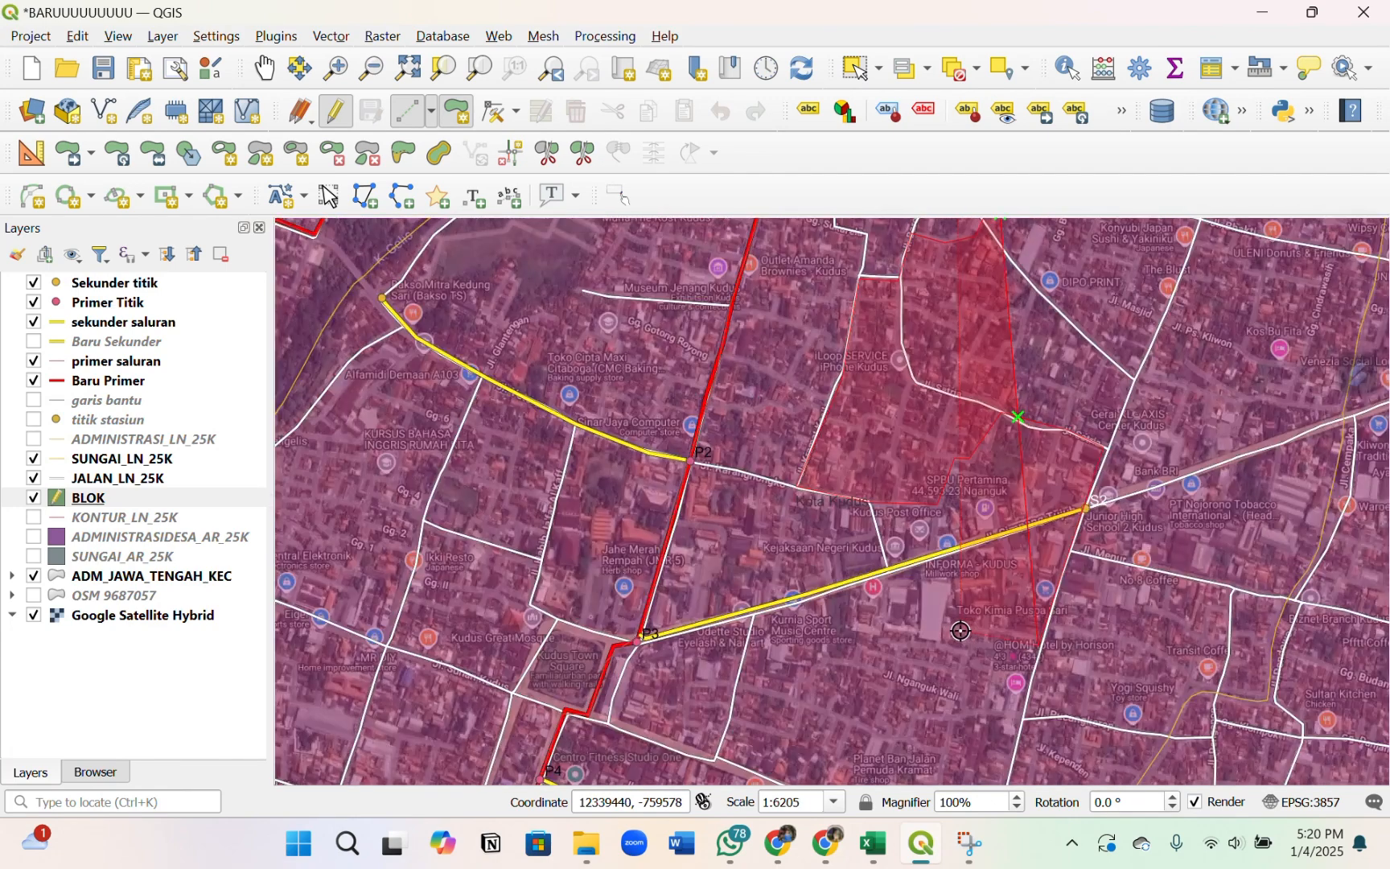
{"action": "scroll", "coordinate": [960, 631], "scroll_direction": "down", "scroll_amount": 1}
{"action": "scroll", "coordinate": [1004, 564], "scroll_direction": "up", "scroll_amount": 1}
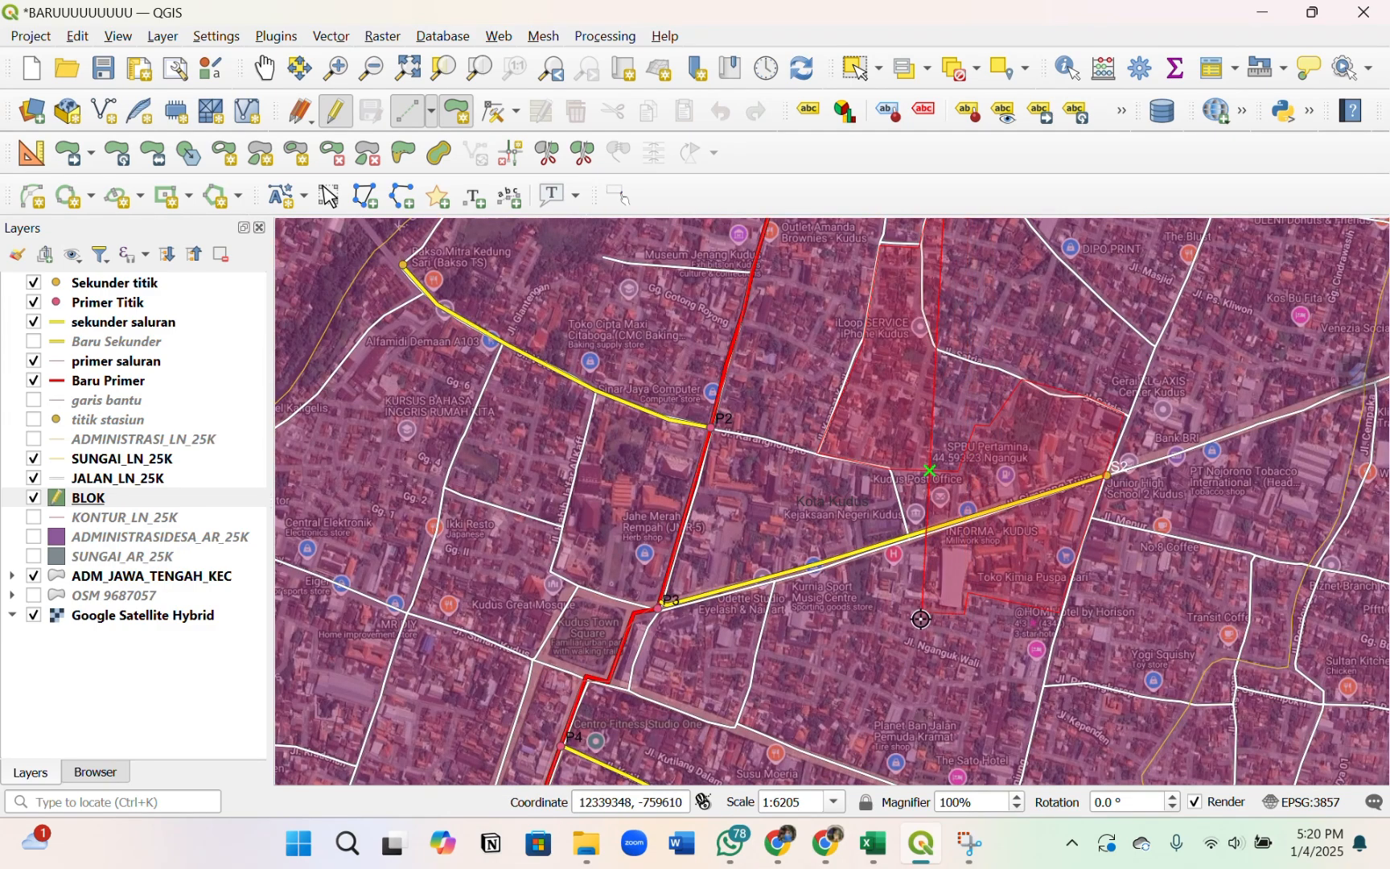
{"action": "left_click", "coordinate": [917, 635]}
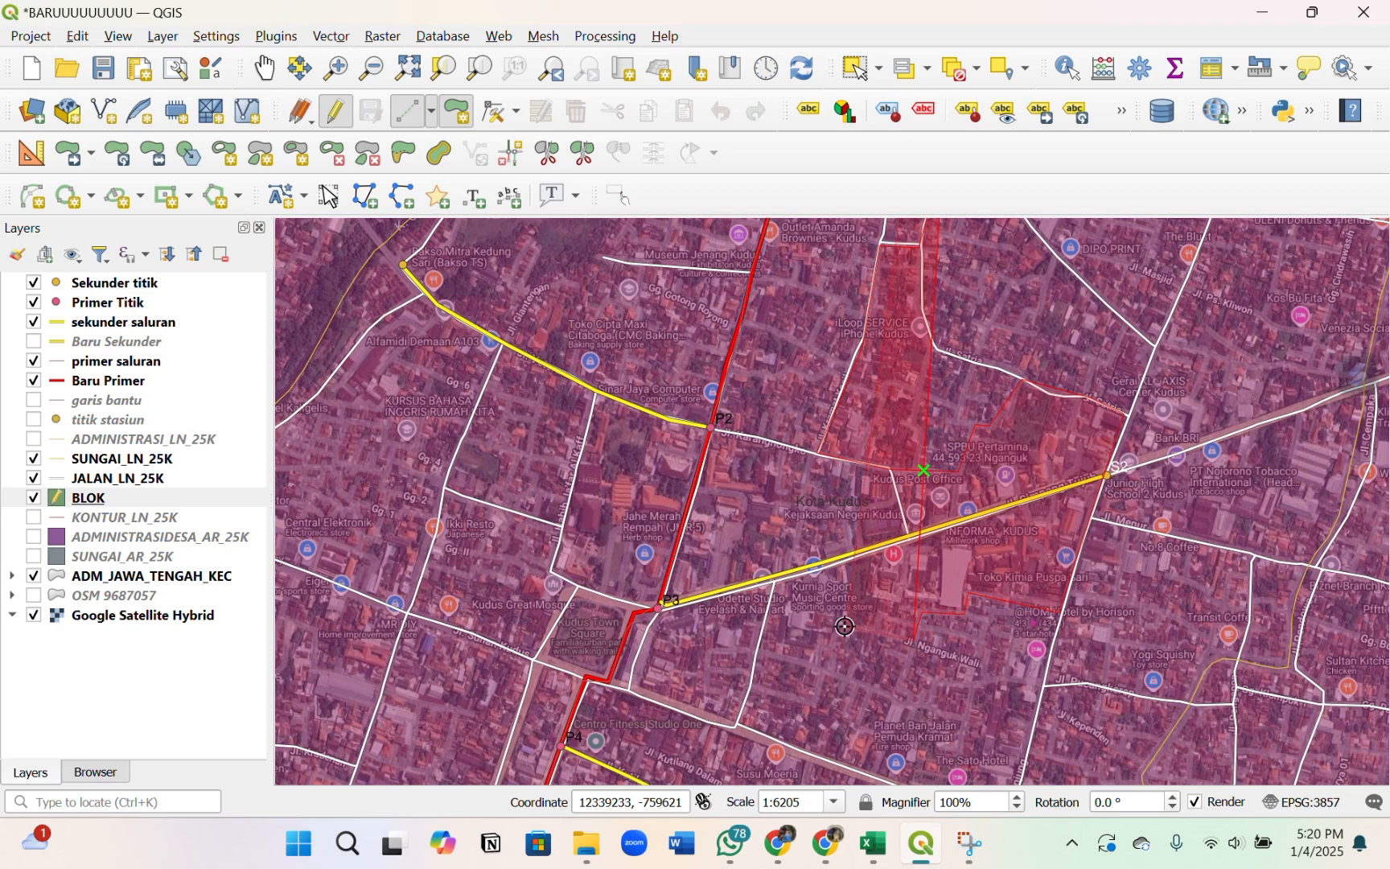
{"action": "left_click", "coordinate": [816, 663]}
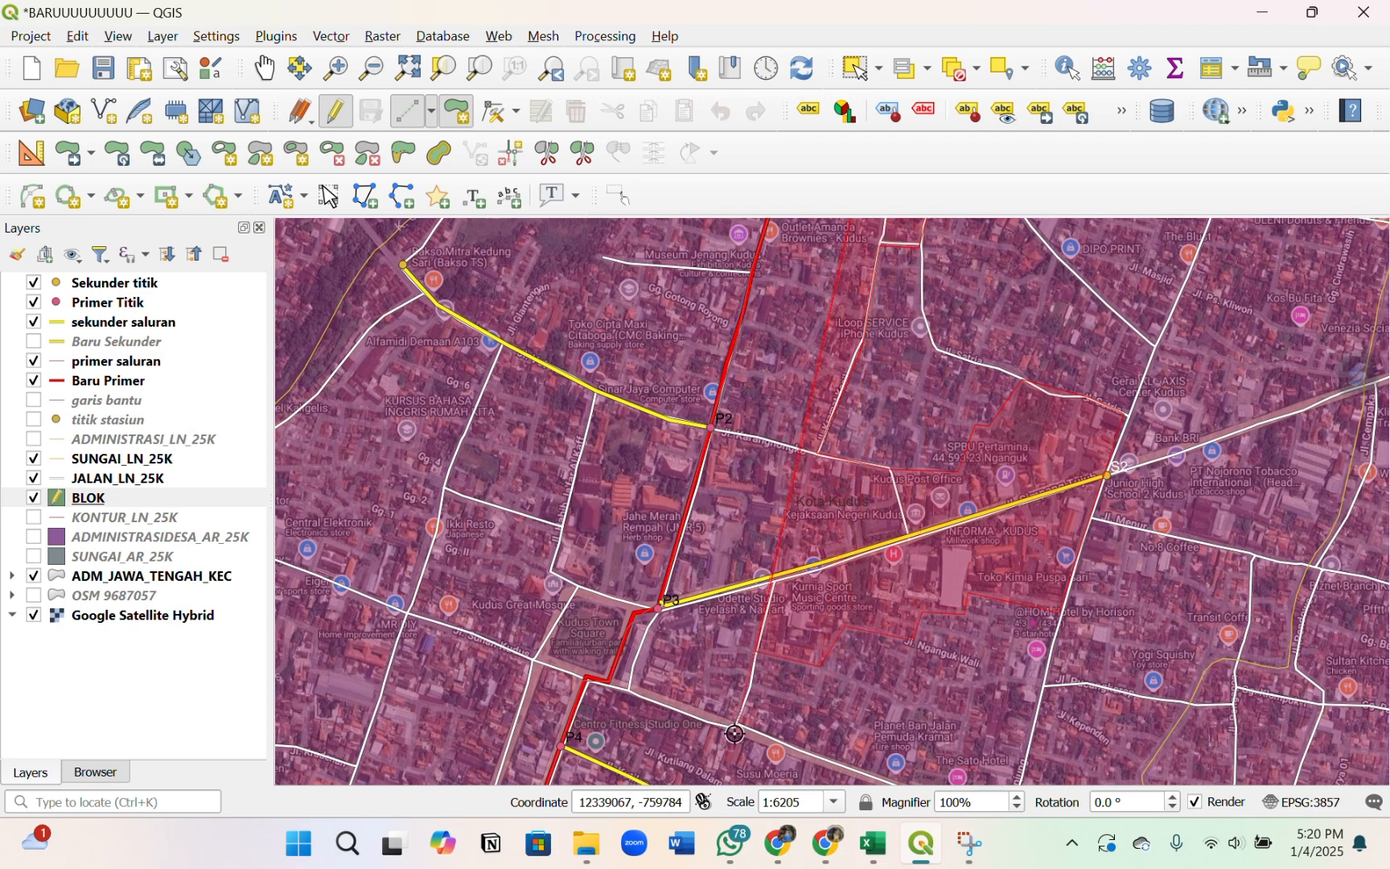
- Trace the boundary southeast along the main road to the junction above S3, around S3, and back west along Jl. Kenari
{"action": "scroll", "coordinate": [757, 651], "scroll_direction": "down", "scroll_amount": 1}
{"action": "scroll", "coordinate": [803, 671], "scroll_direction": "up", "scroll_amount": 2}
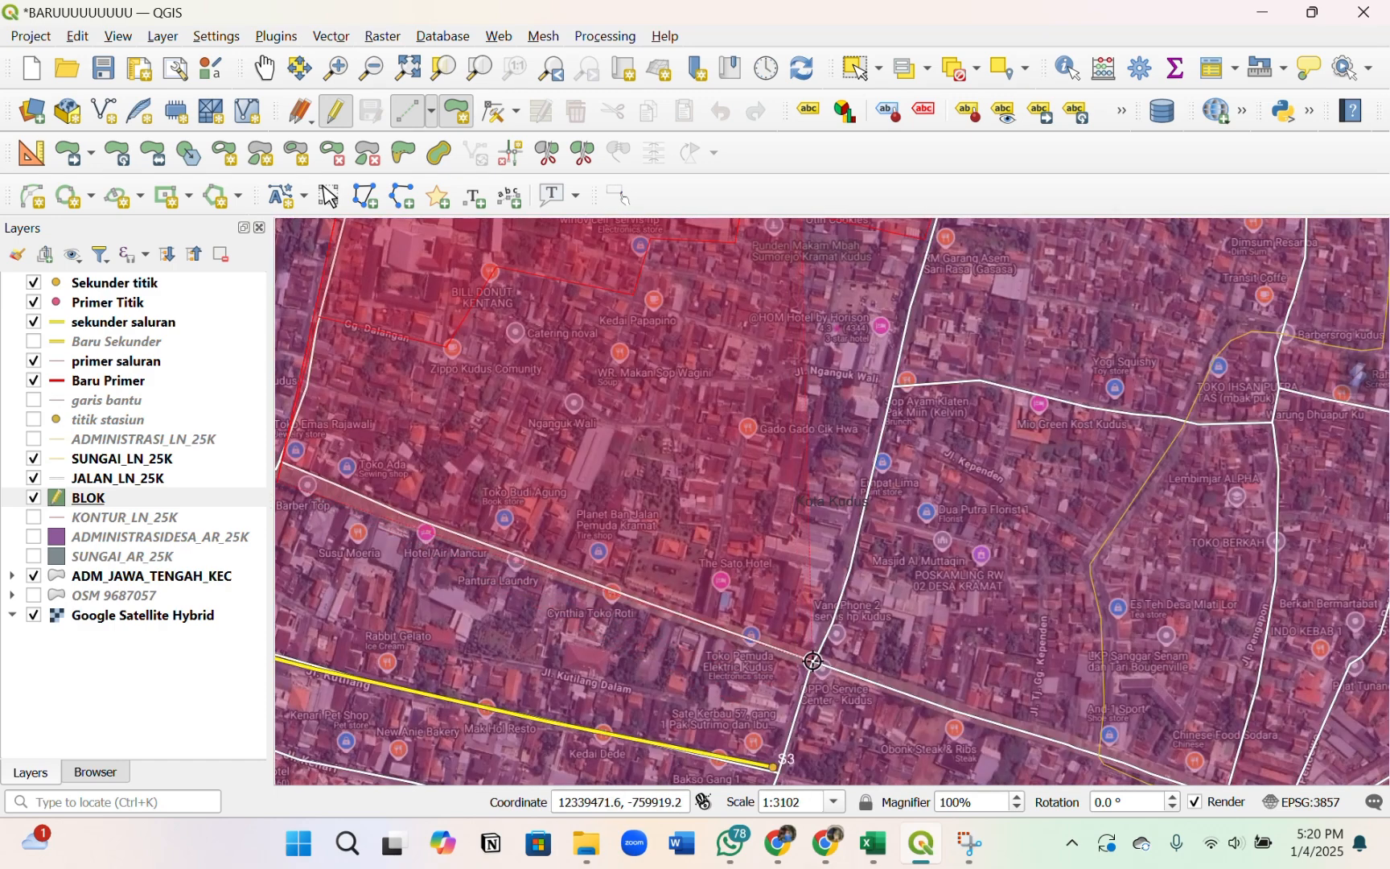
{"action": "scroll", "coordinate": [803, 672], "scroll_direction": "down", "scroll_amount": 1}
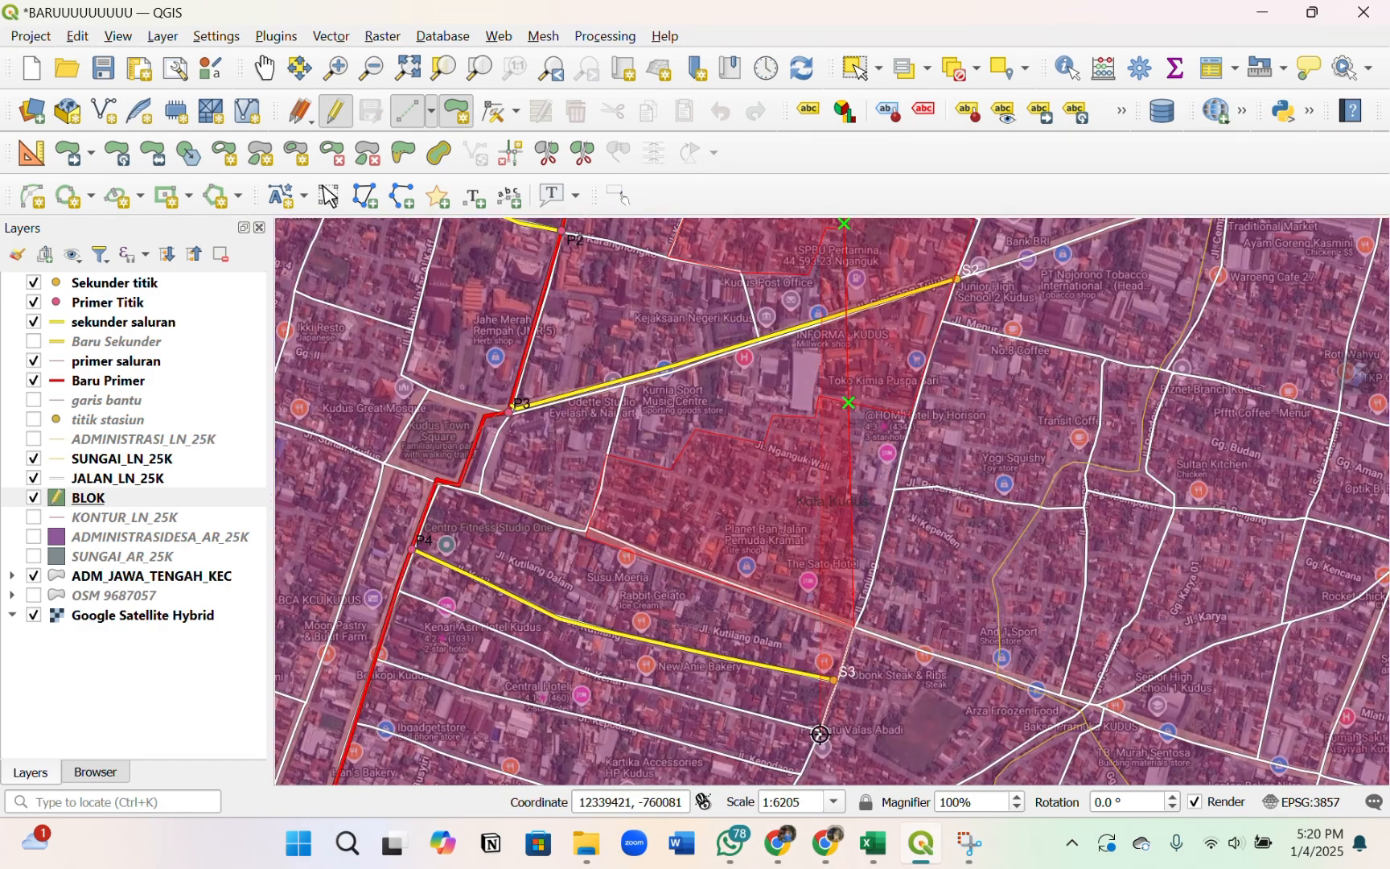
{"action": "left_click", "coordinate": [820, 734]}
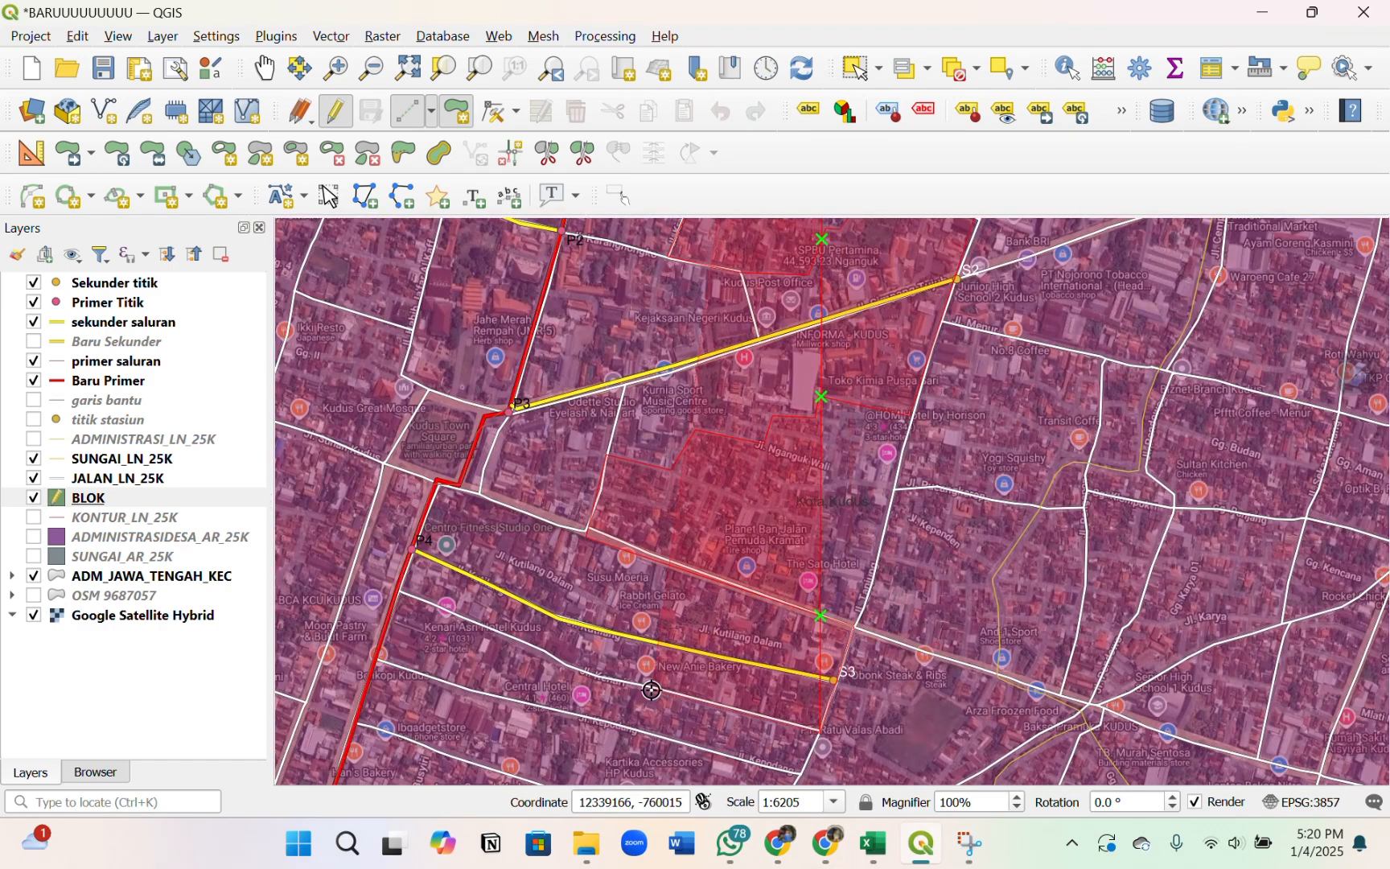
{"action": "left_click", "coordinate": [571, 668]}
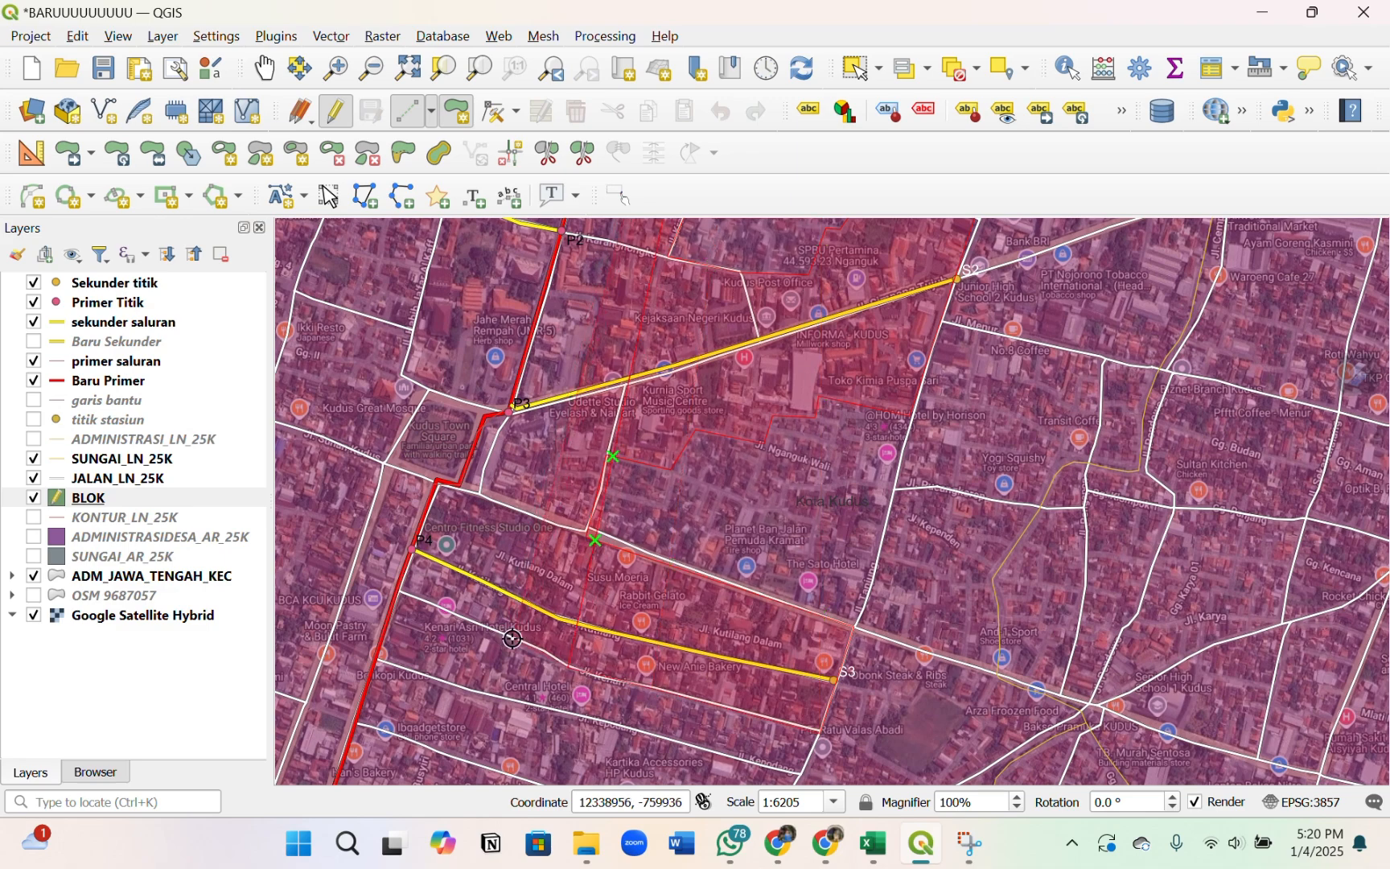
{"action": "left_click", "coordinate": [517, 640]}
- Extend the boundary south from Jl. Kenari across Jl. Kepodang, passing Bengkel Sepeda and continuing down to Kost Karisma
{"action": "scroll", "coordinate": [674, 537], "scroll_direction": "down", "scroll_amount": 2}
{"action": "scroll", "coordinate": [623, 667], "scroll_direction": "up", "scroll_amount": 3}
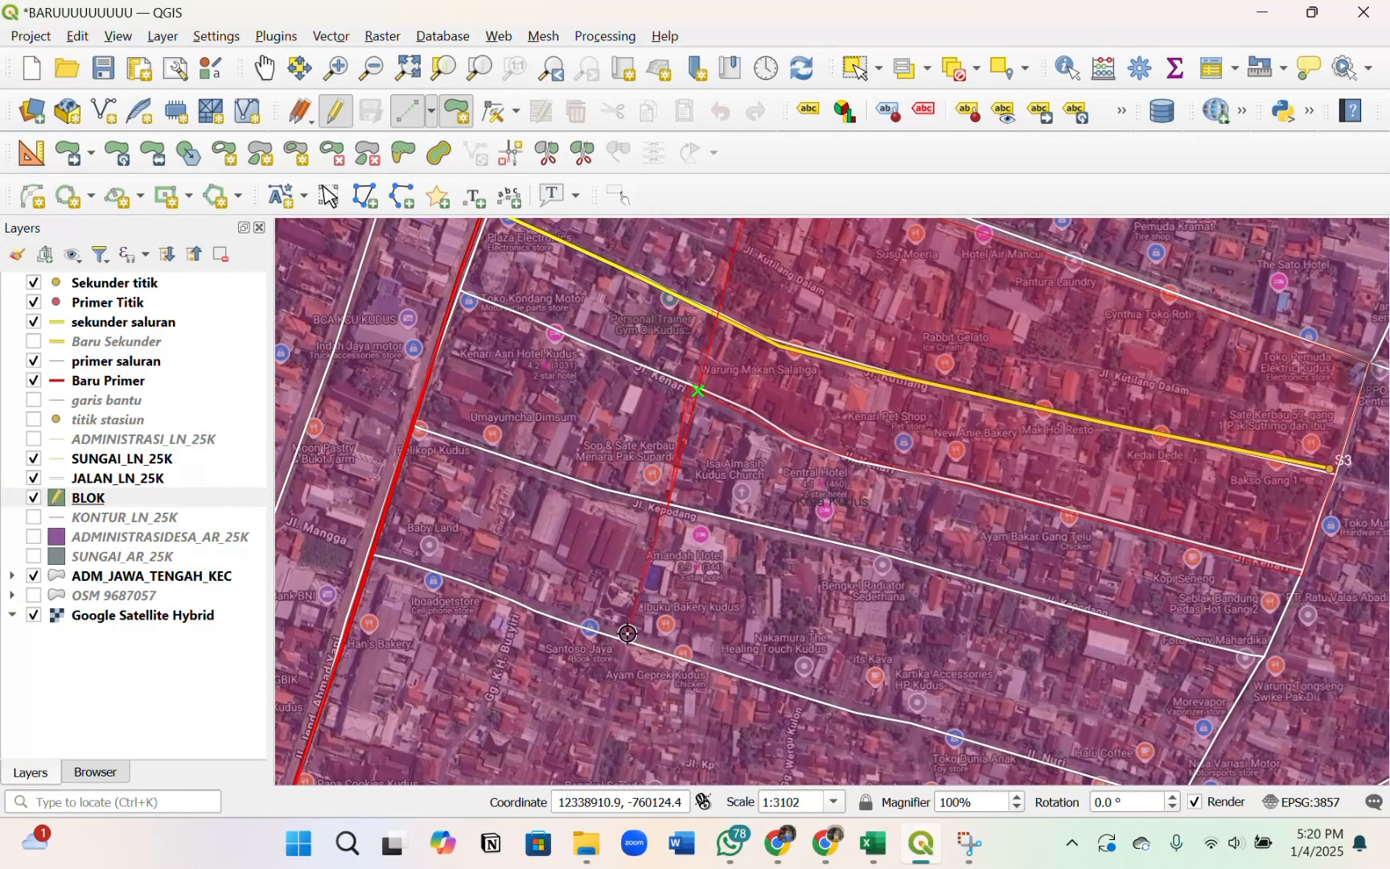
{"action": "scroll", "coordinate": [639, 616], "scroll_direction": "down", "scroll_amount": 1}
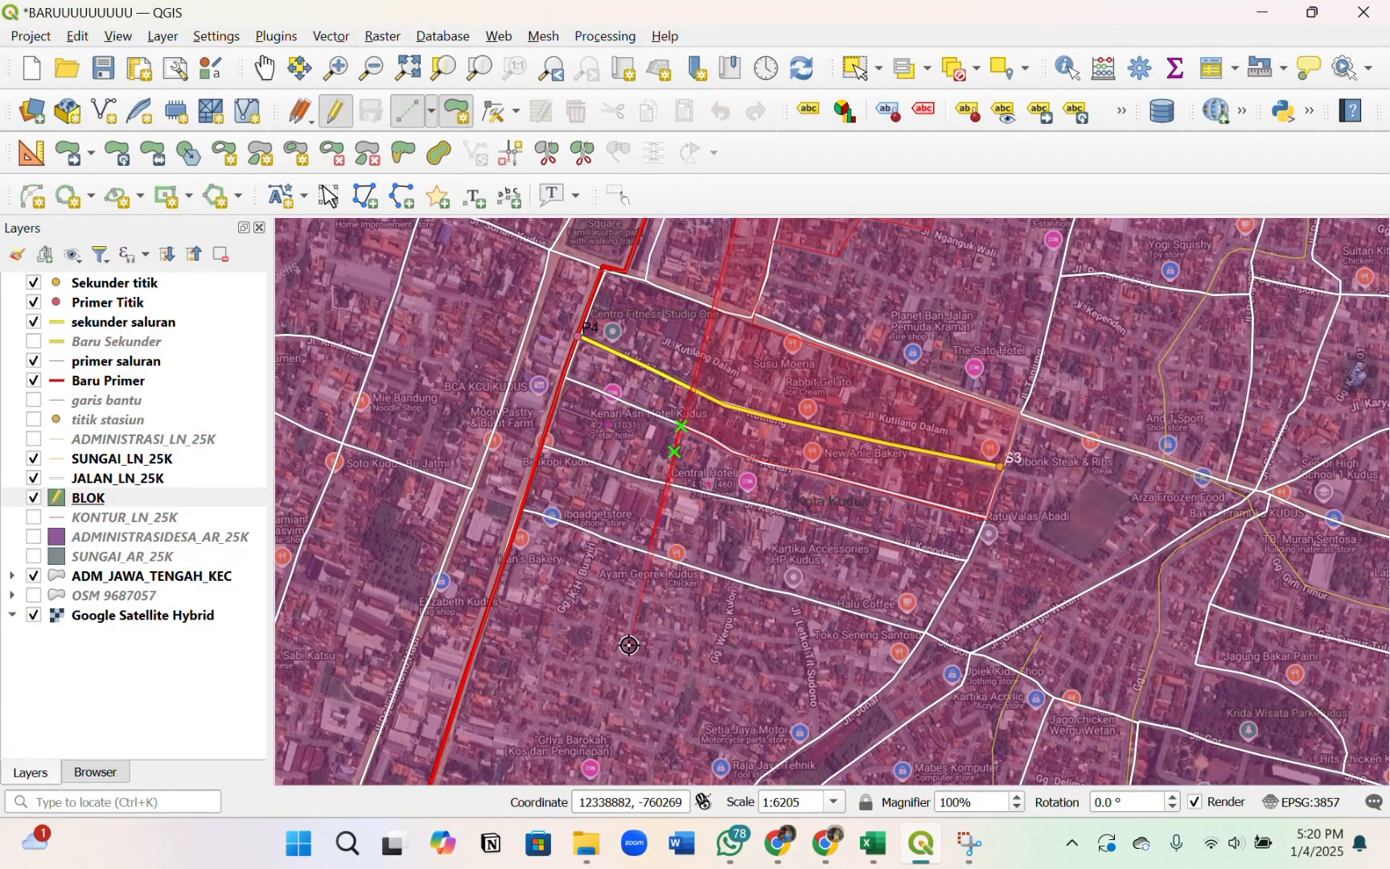
{"action": "scroll", "coordinate": [627, 645], "scroll_direction": "up", "scroll_amount": 2}
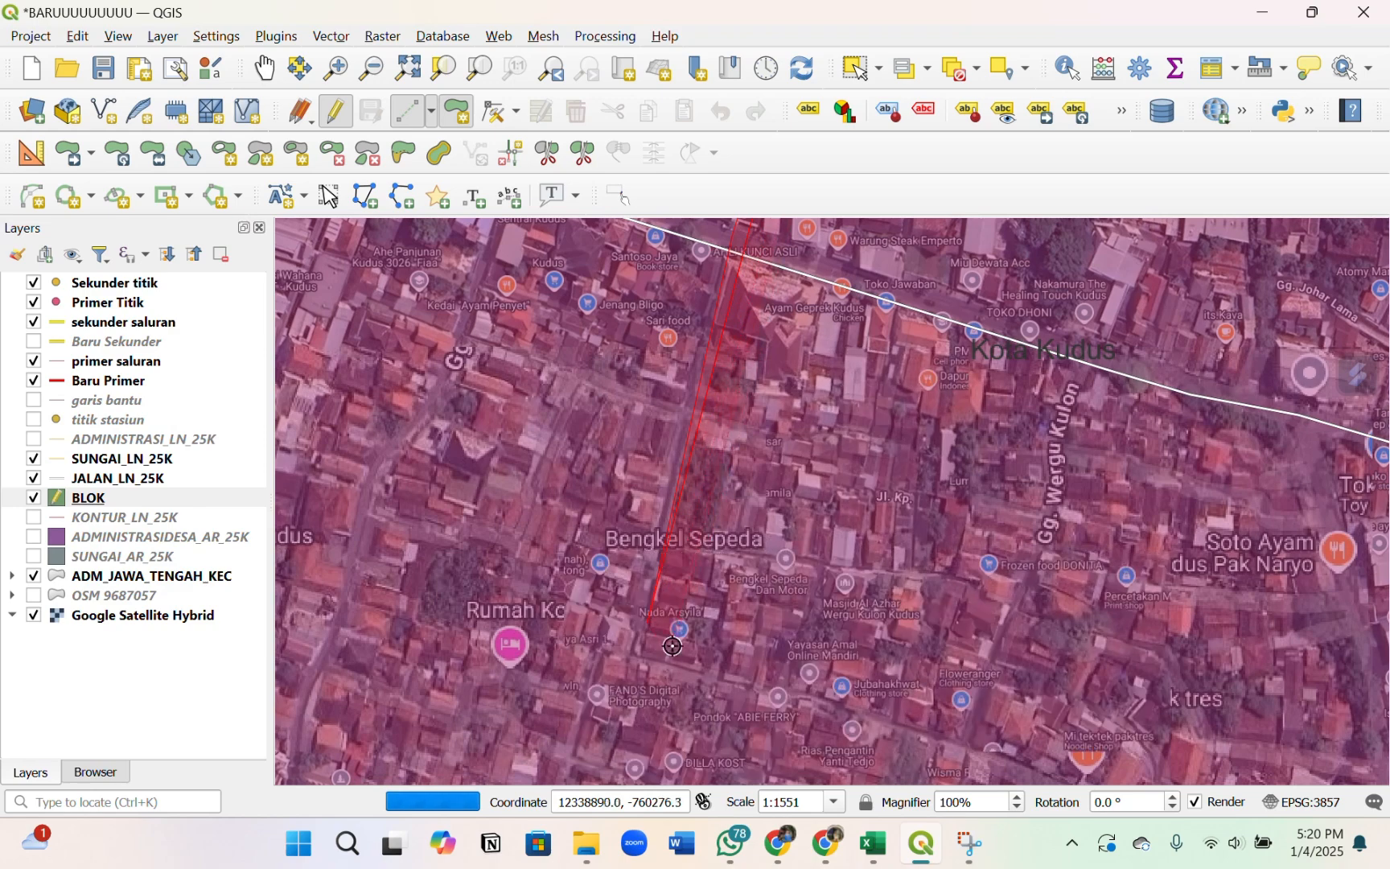
{"action": "scroll", "coordinate": [656, 644], "scroll_direction": "down", "scroll_amount": 1}
{"action": "scroll", "coordinate": [641, 650], "scroll_direction": "down", "scroll_amount": 1}
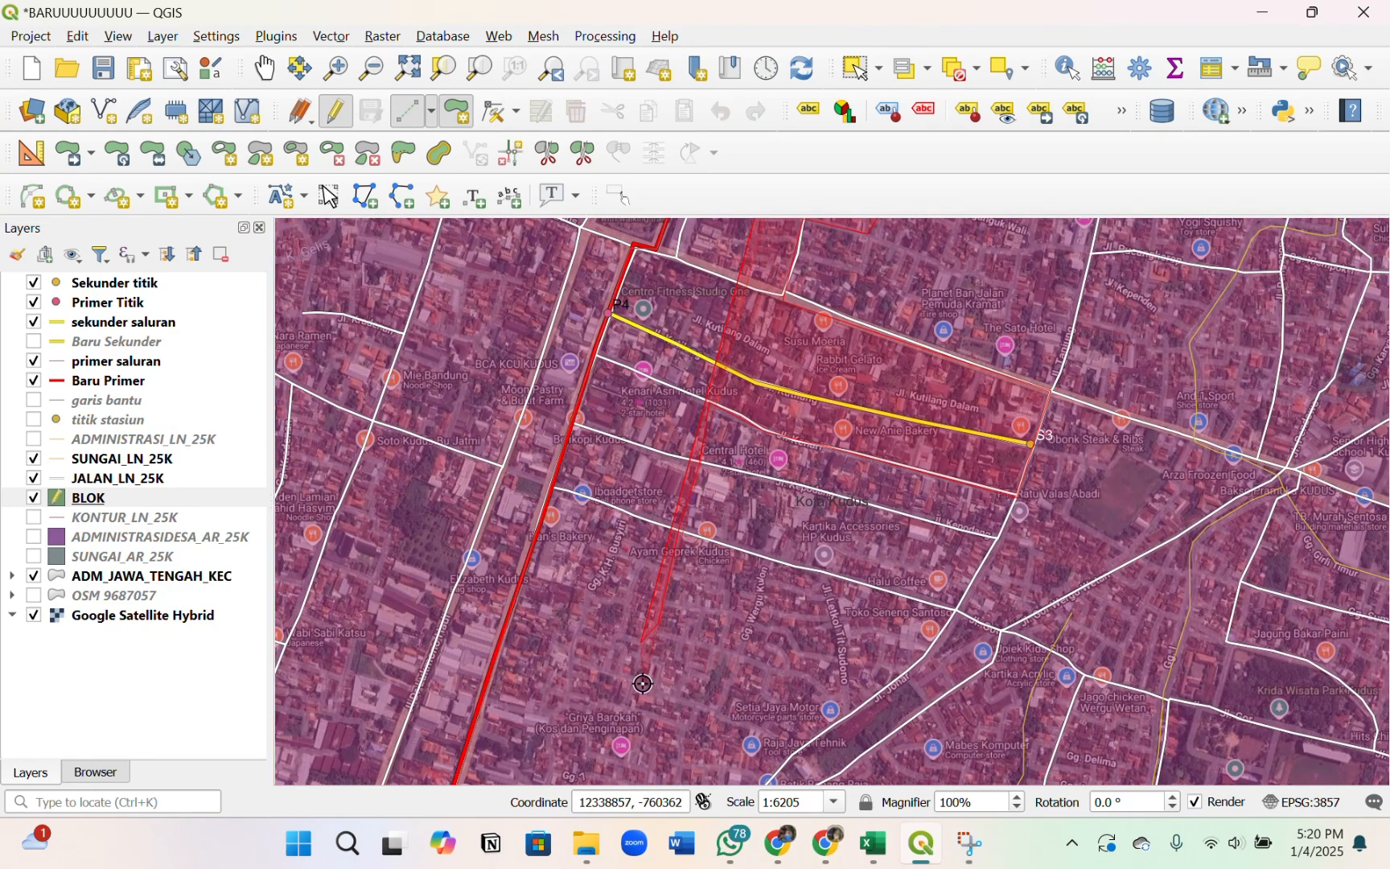
{"action": "scroll", "coordinate": [640, 652], "scroll_direction": "down", "scroll_amount": 1}
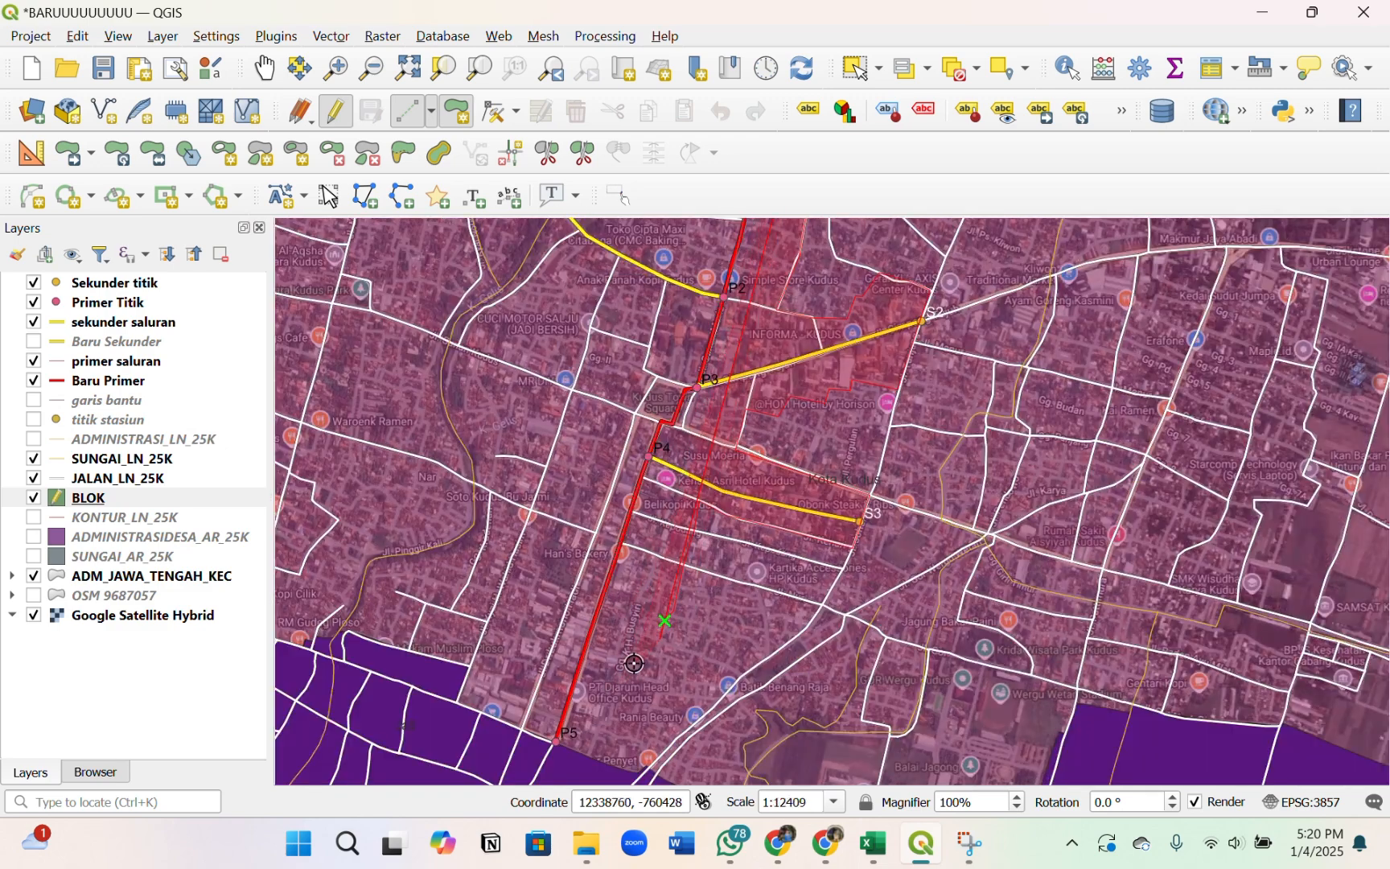
{"action": "scroll", "coordinate": [634, 664], "scroll_direction": "up", "scroll_amount": 2}
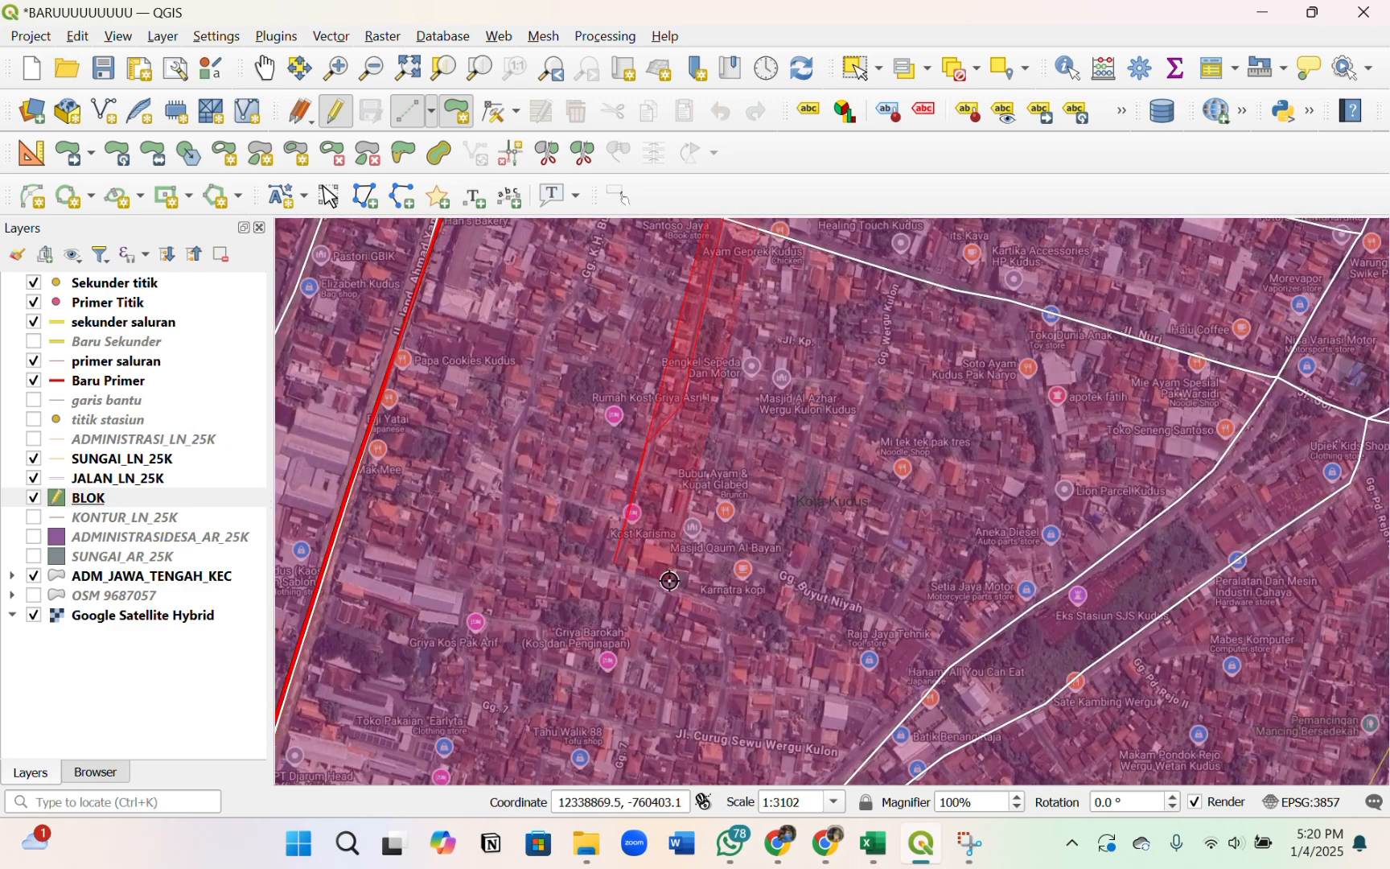
- Trace the boundary past Griya Barokah to the southern district border east of P5, and follow the border west to P5
{"action": "scroll", "coordinate": [713, 532], "scroll_direction": "down", "scroll_amount": 1}
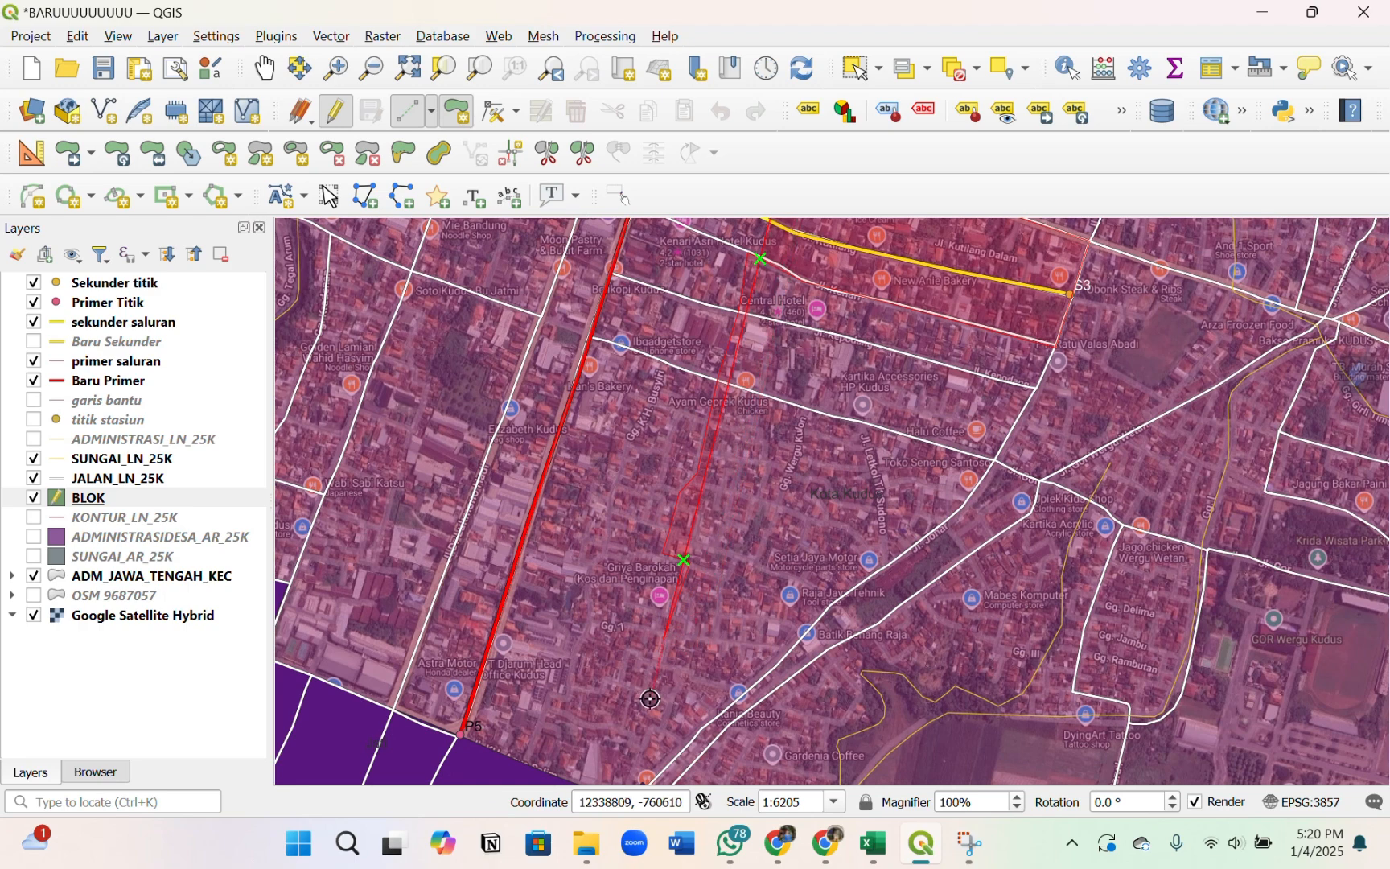
{"action": "left_click", "coordinate": [643, 661]}
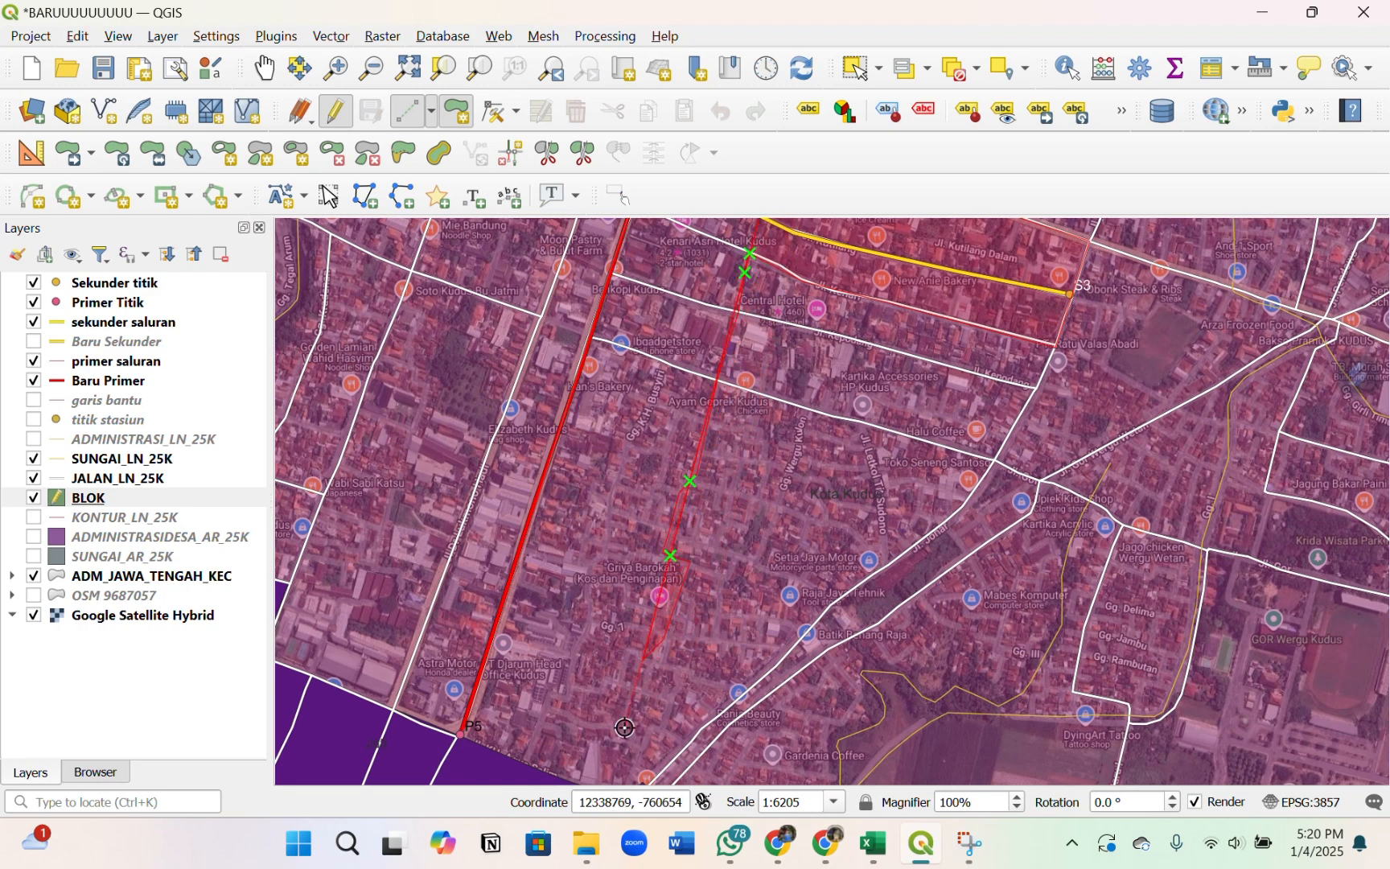
{"action": "scroll", "coordinate": [630, 653], "scroll_direction": "down", "scroll_amount": 1}
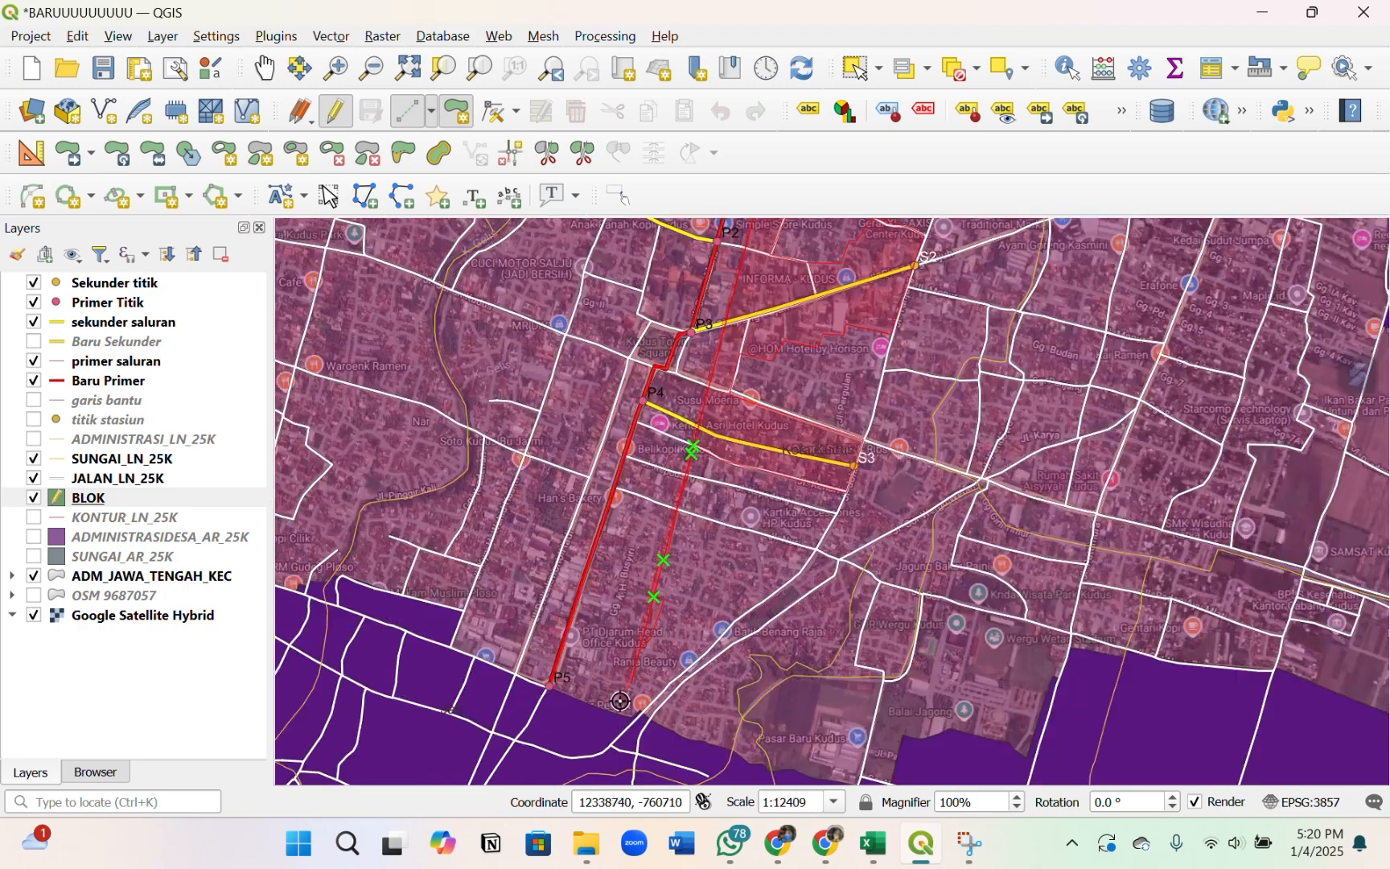
{"action": "scroll", "coordinate": [612, 714], "scroll_direction": "up", "scroll_amount": 1}
{"action": "left_click", "coordinate": [614, 722]}
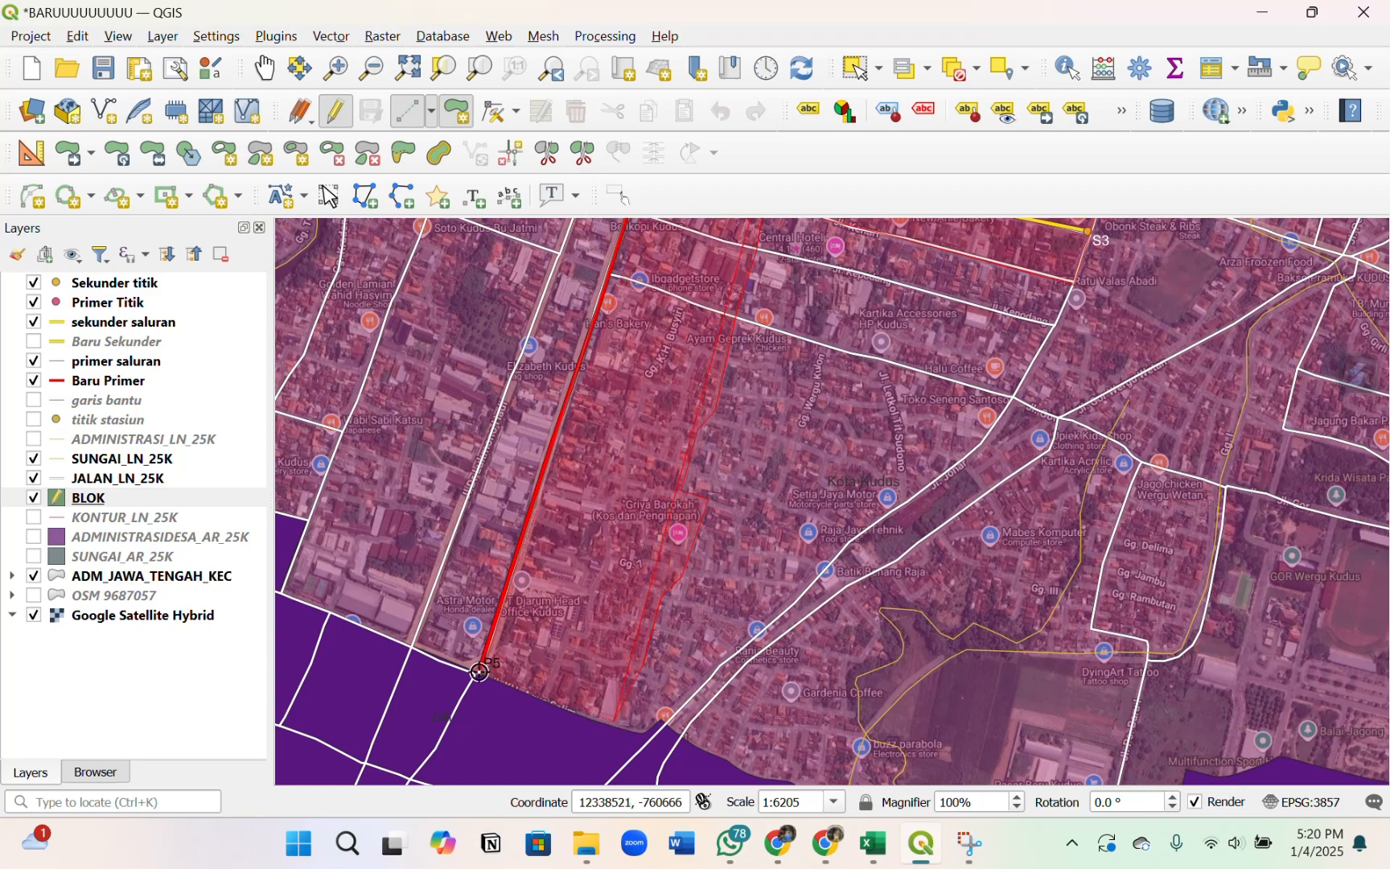
{"action": "left_click", "coordinate": [479, 671]}
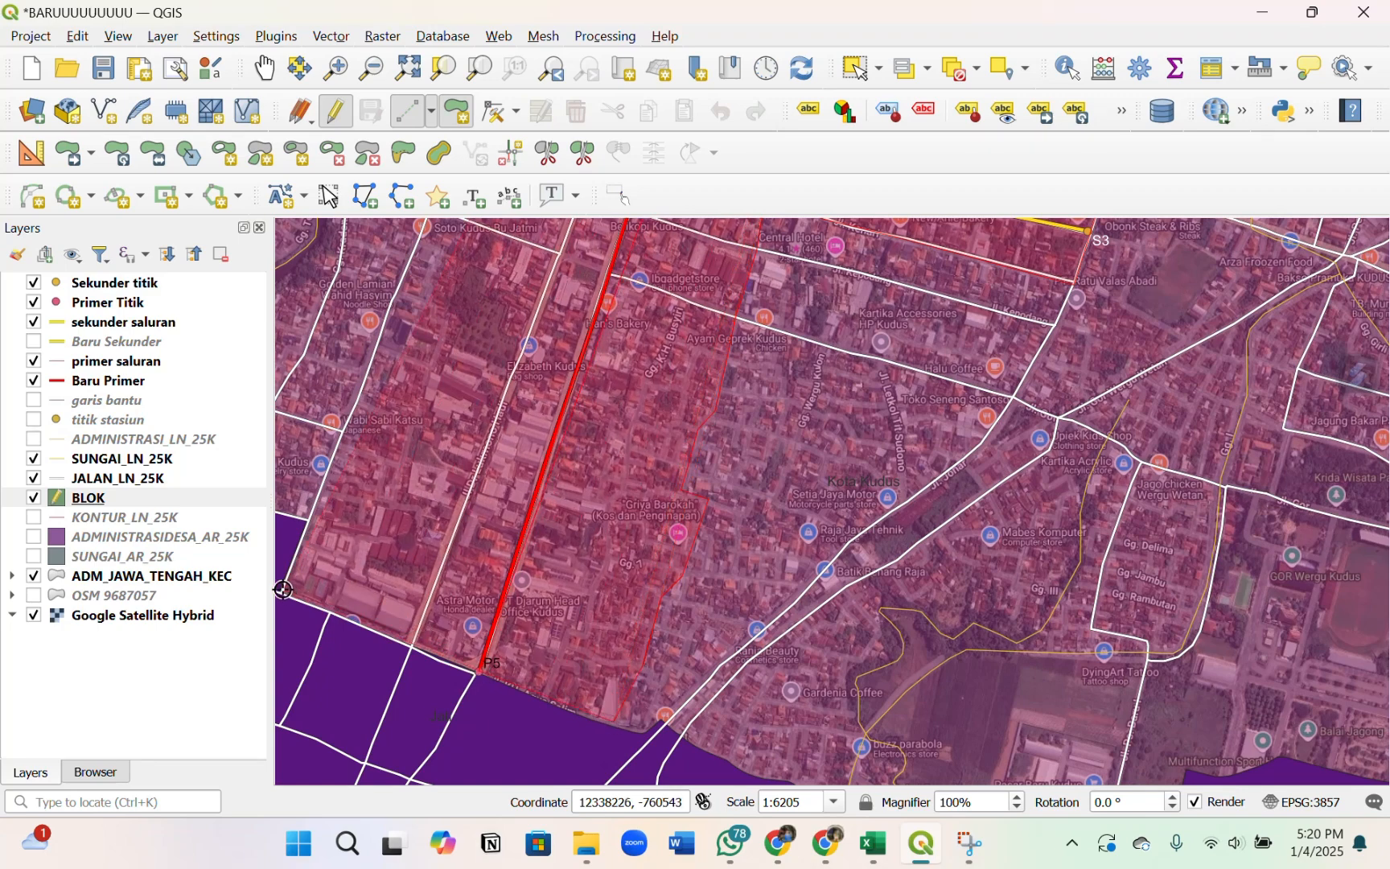
- Carry the boundary from the border's corner west of P5 north along the western blocks, passing Soto Kudus toward P3
{"action": "scroll", "coordinate": [301, 601], "scroll_direction": "down", "scroll_amount": 1}
{"action": "scroll", "coordinate": [434, 422], "scroll_direction": "up", "scroll_amount": 1}
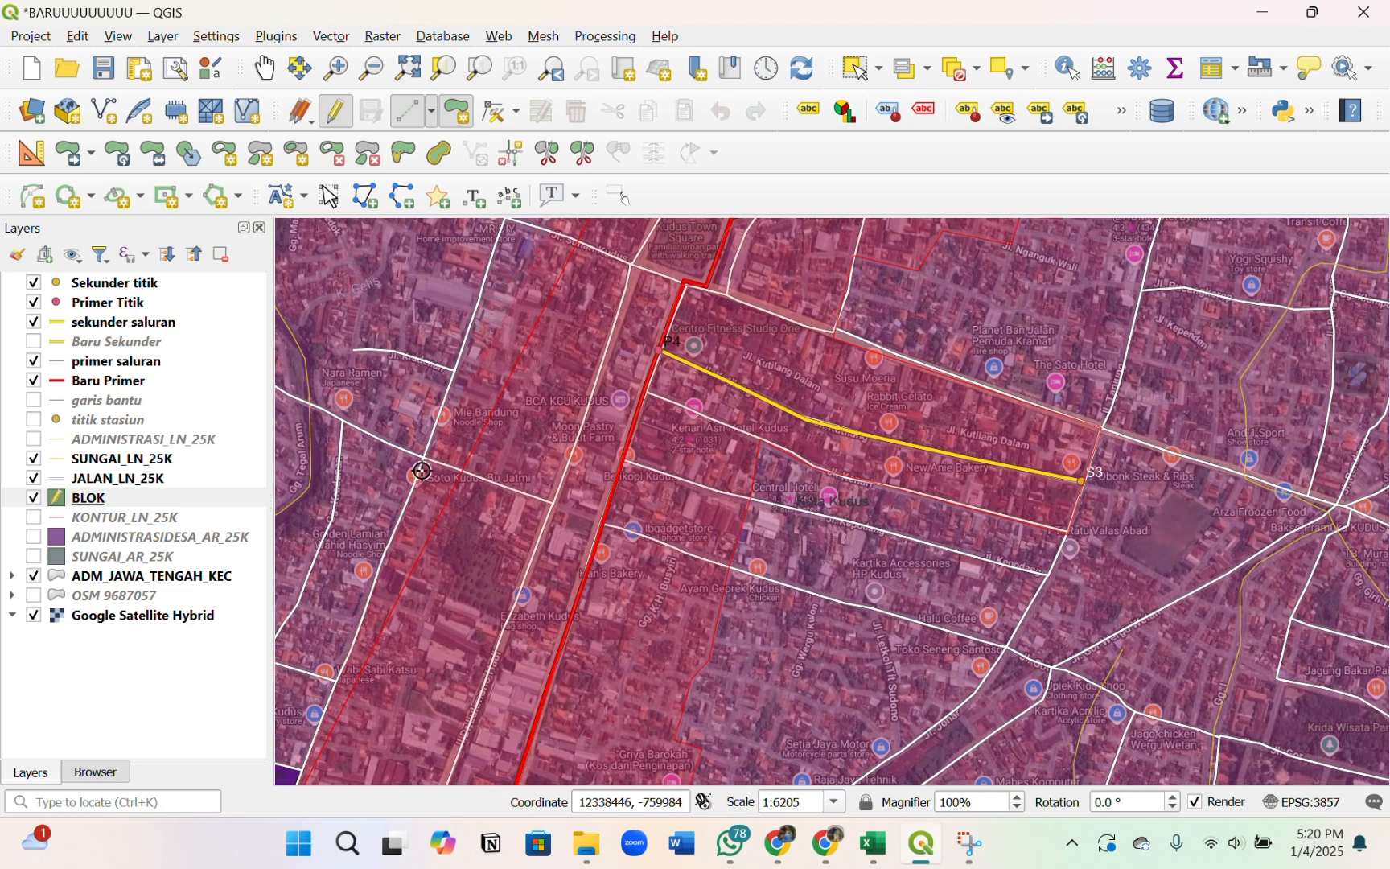
{"action": "scroll", "coordinate": [489, 455], "scroll_direction": "down", "scroll_amount": 2}
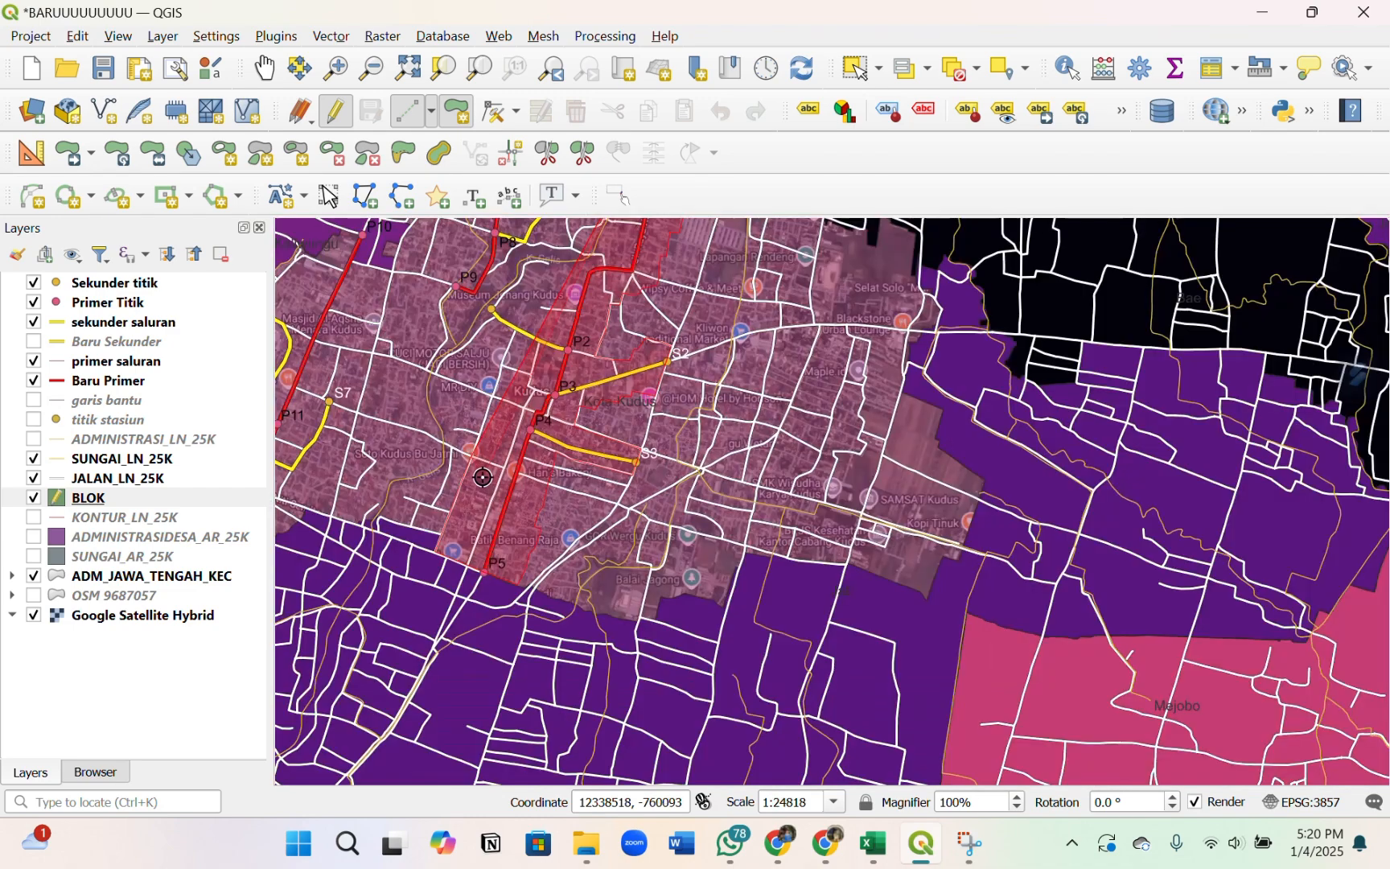
{"action": "scroll", "coordinate": [511, 362], "scroll_direction": "up", "scroll_amount": 1}
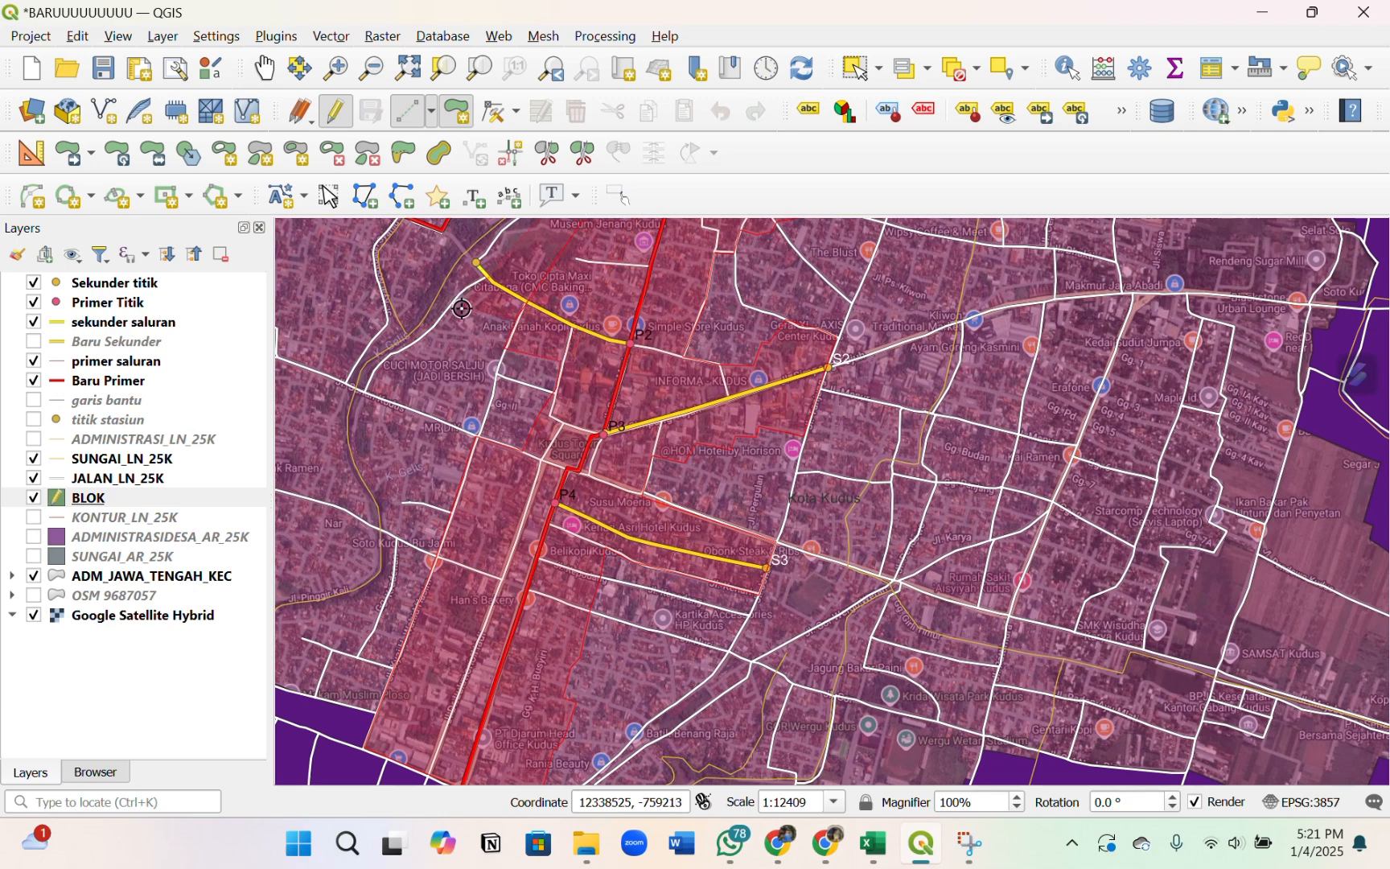
- Trace the boundary around the secondary channel's west end at Bakso Mitra Kedung Sari and northeast beside K. Gelis to Toby Baby Shop
{"action": "scroll", "coordinate": [464, 476], "scroll_direction": "down", "scroll_amount": 1}
{"action": "scroll", "coordinate": [489, 291], "scroll_direction": "up", "scroll_amount": 1}
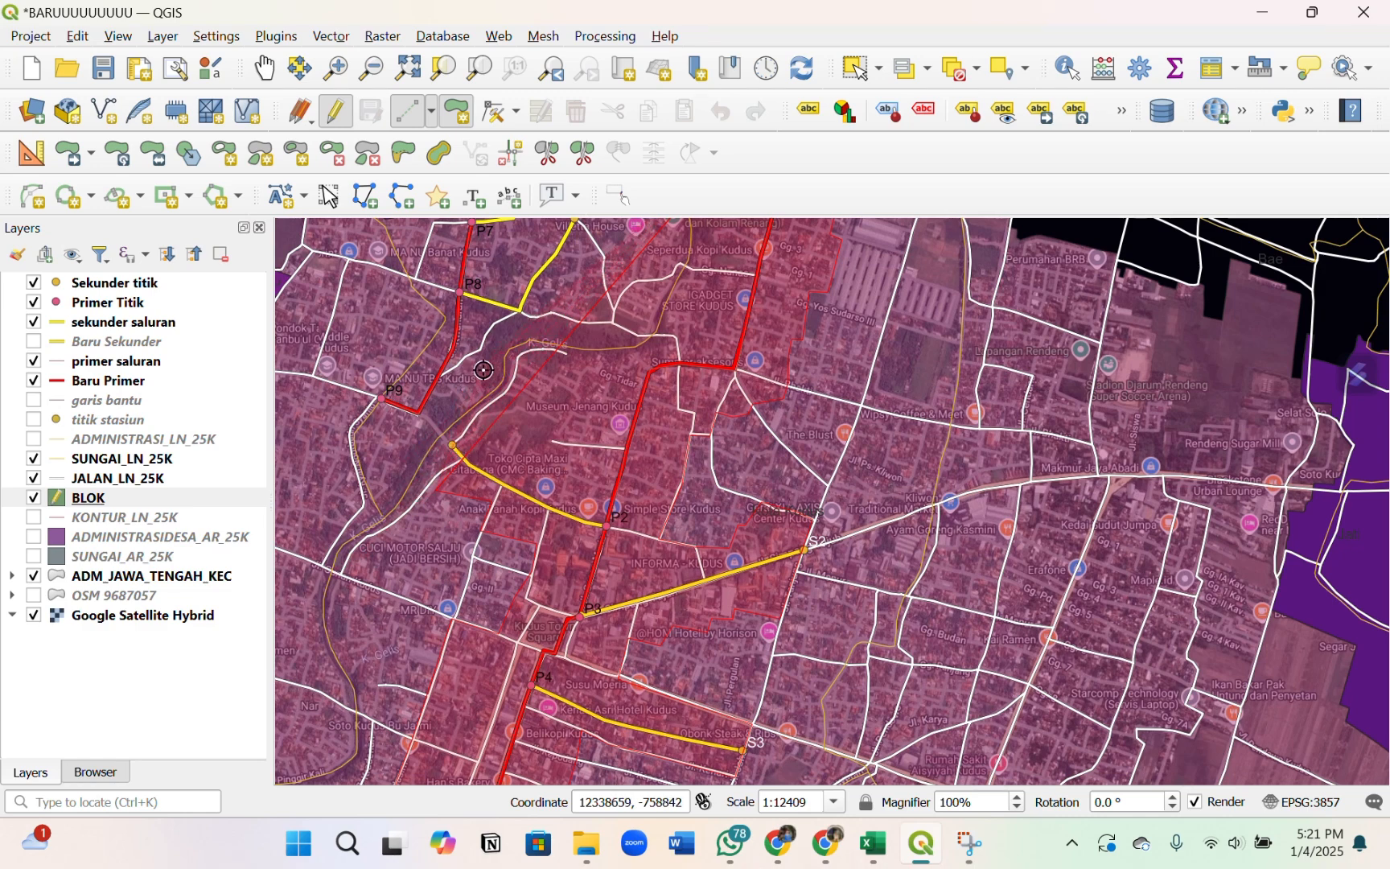
{"action": "scroll", "coordinate": [463, 451], "scroll_direction": "up", "scroll_amount": 1}
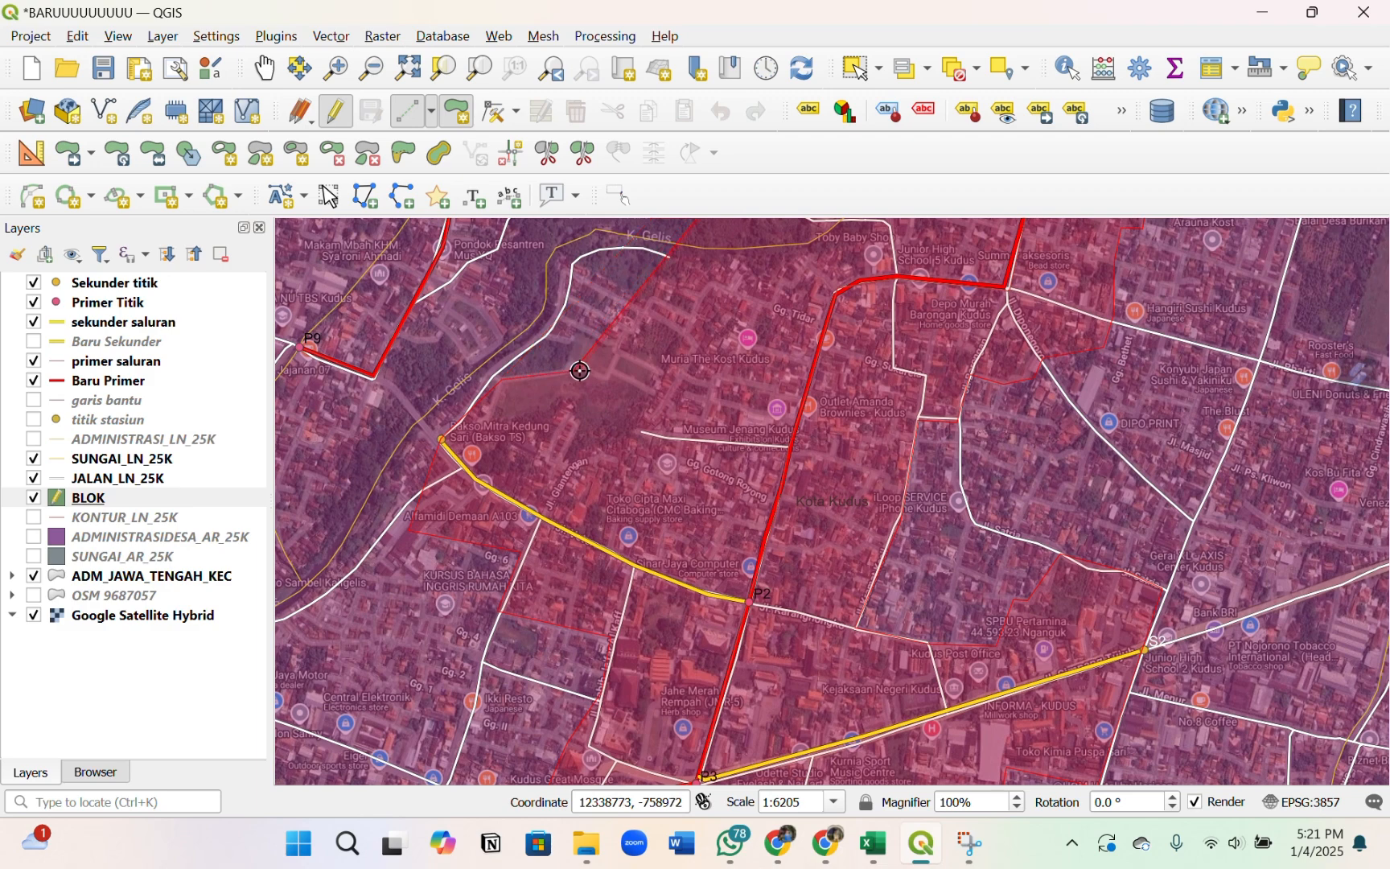
{"action": "scroll", "coordinate": [596, 387], "scroll_direction": "down", "scroll_amount": 1}
{"action": "scroll", "coordinate": [600, 415], "scroll_direction": "up", "scroll_amount": 1}
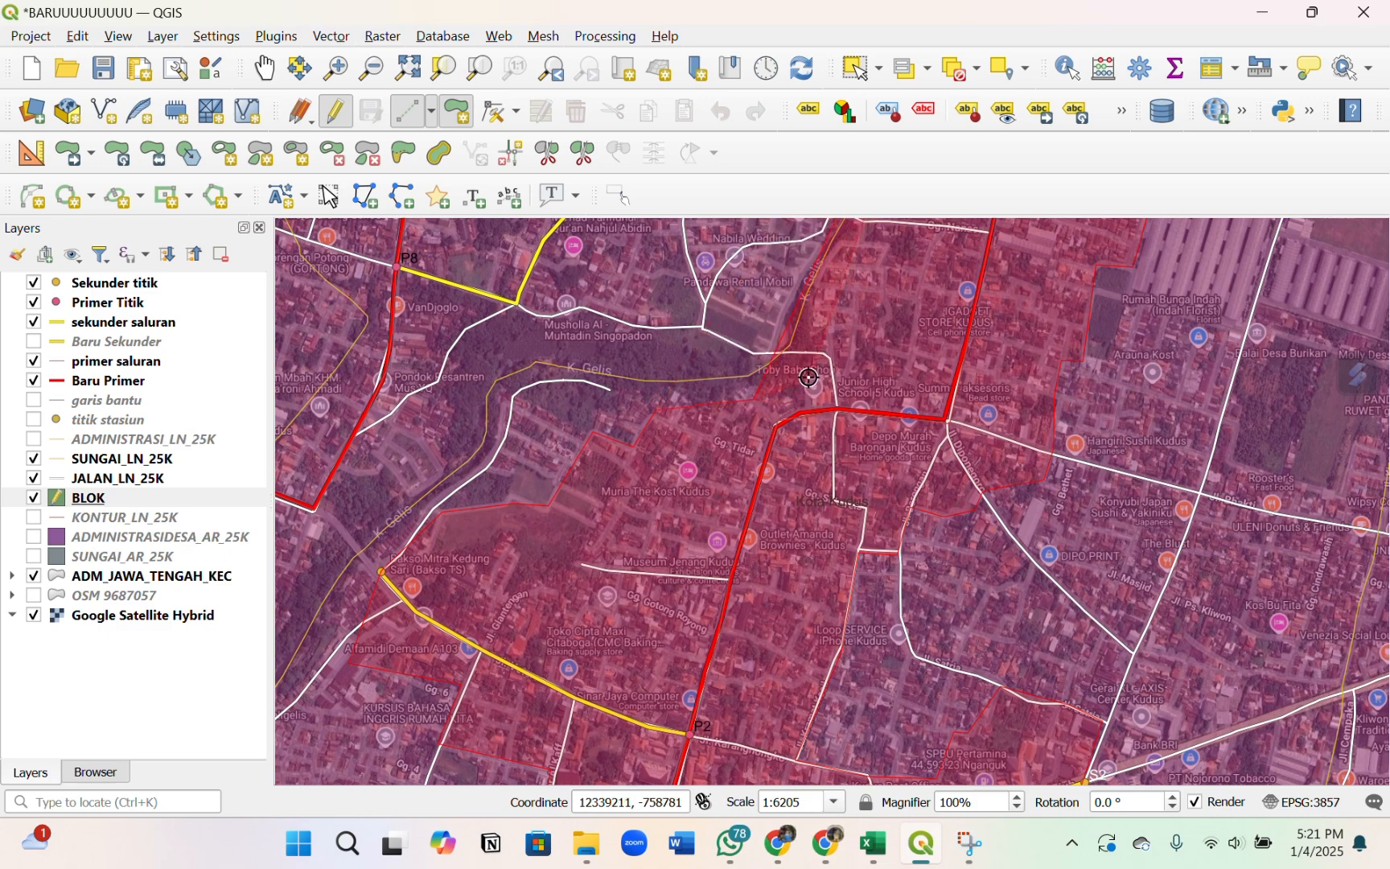
- Close the outline by tracing north along the west side of the primary channel to the starting corner west of P1
{"action": "scroll", "coordinate": [811, 507], "scroll_direction": "down", "scroll_amount": 1}
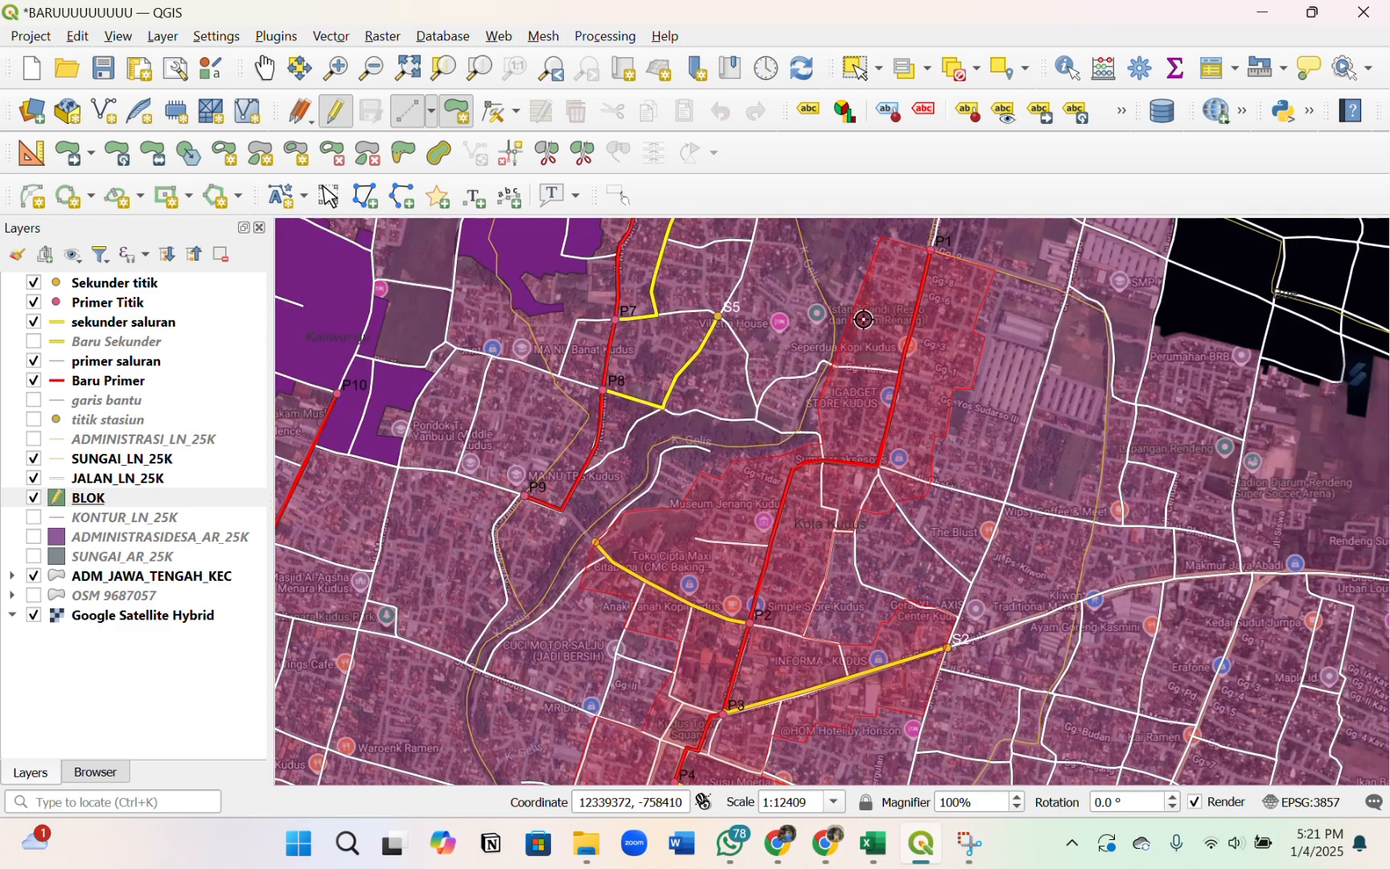
{"action": "scroll", "coordinate": [865, 319], "scroll_direction": "up", "scroll_amount": 1}
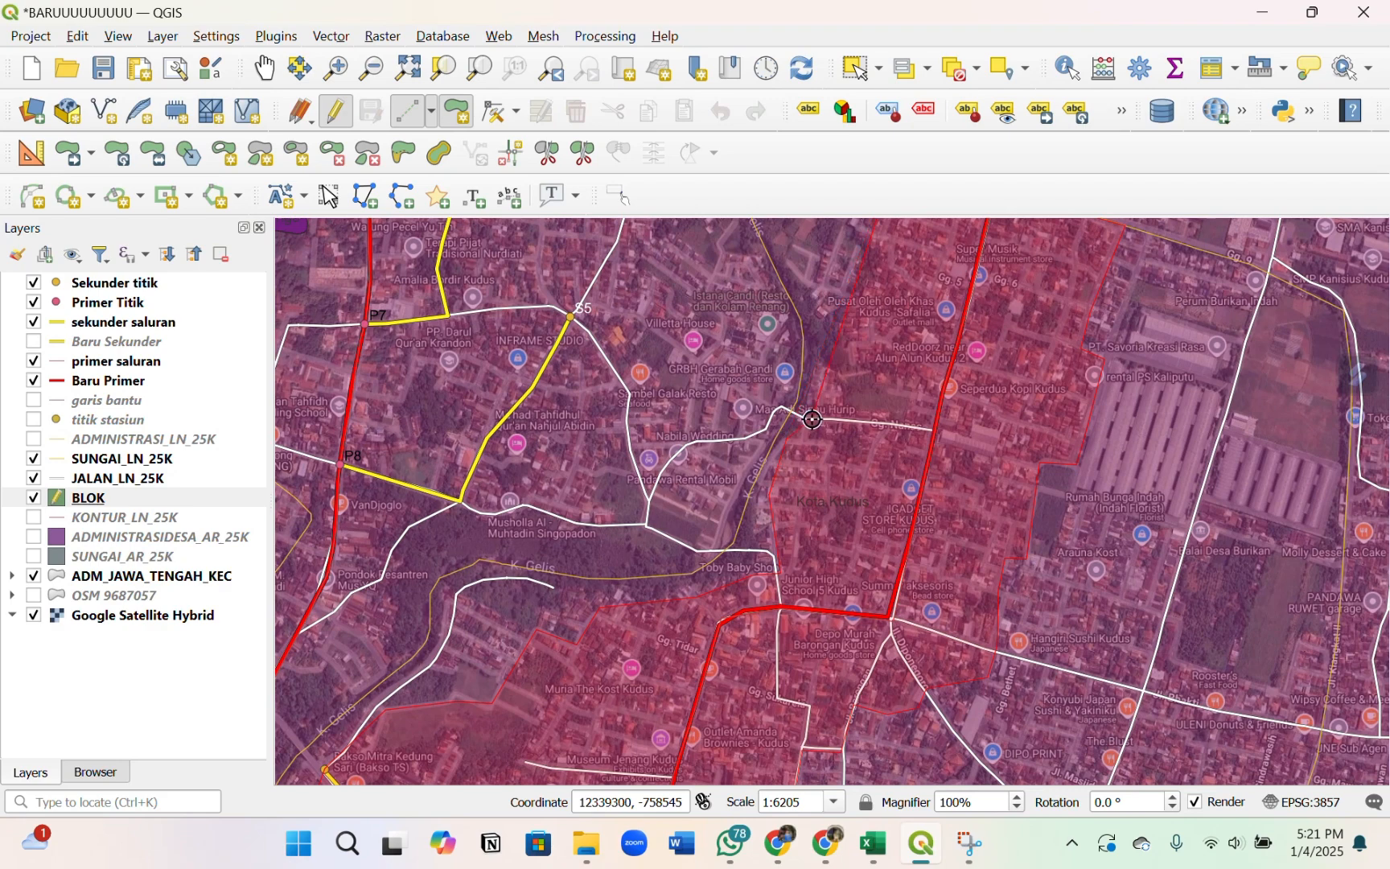
{"action": "scroll", "coordinate": [823, 404], "scroll_direction": "down", "scroll_amount": 1}
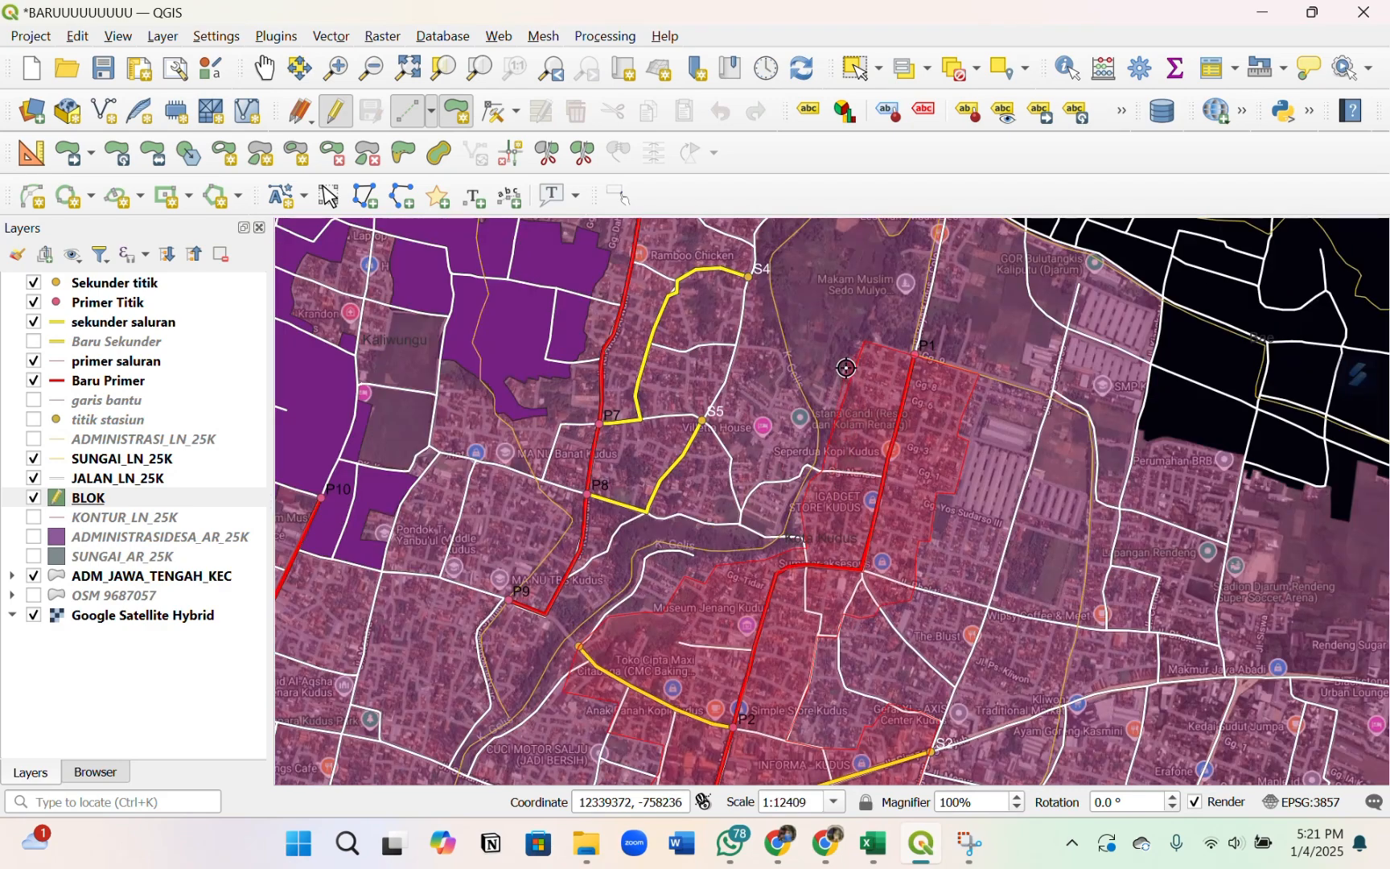
{"action": "scroll", "coordinate": [848, 371], "scroll_direction": "up", "scroll_amount": 1}
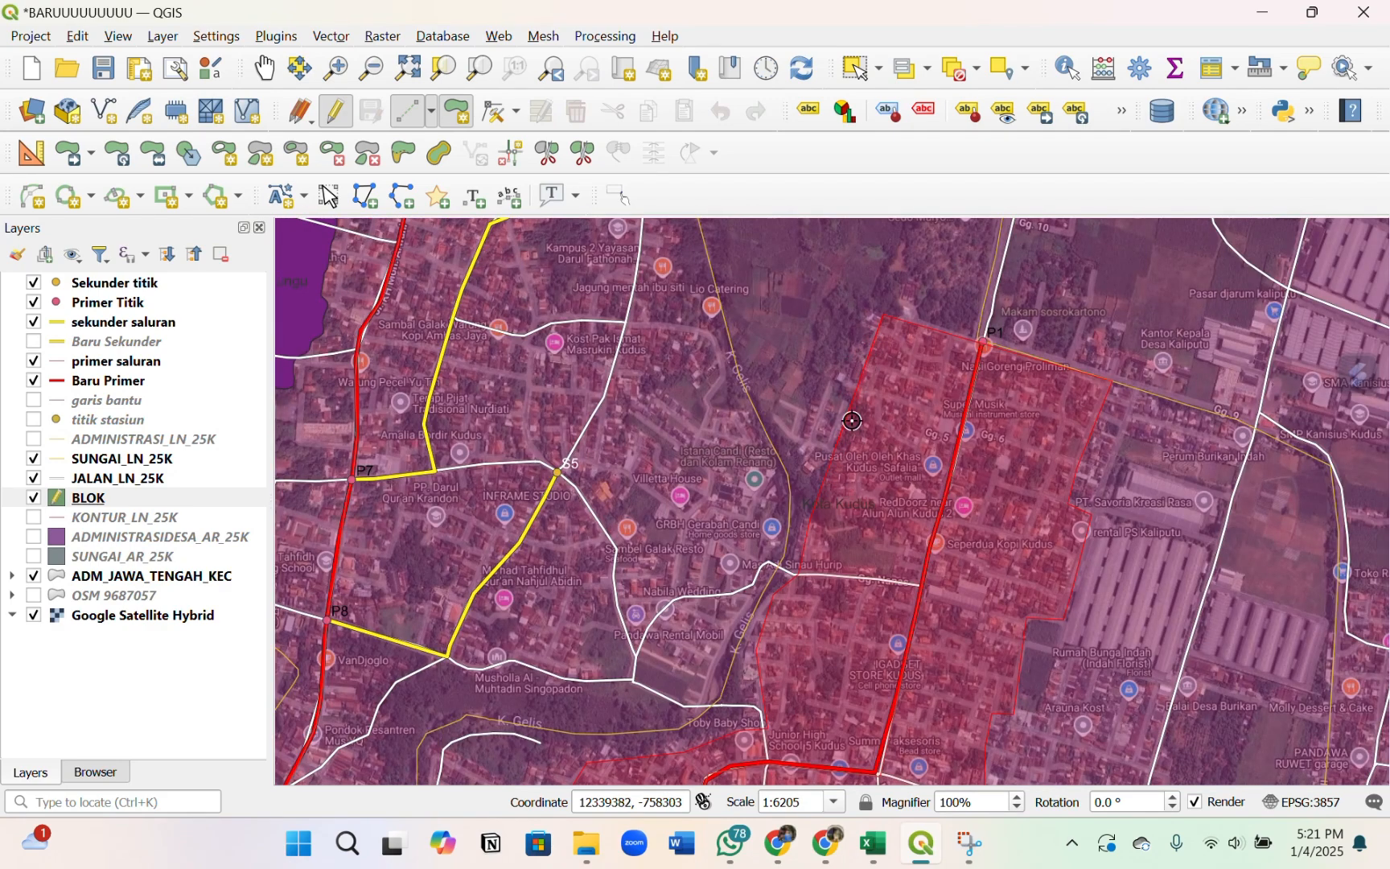
{"action": "scroll", "coordinate": [822, 374], "scroll_direction": "up", "scroll_amount": 1}
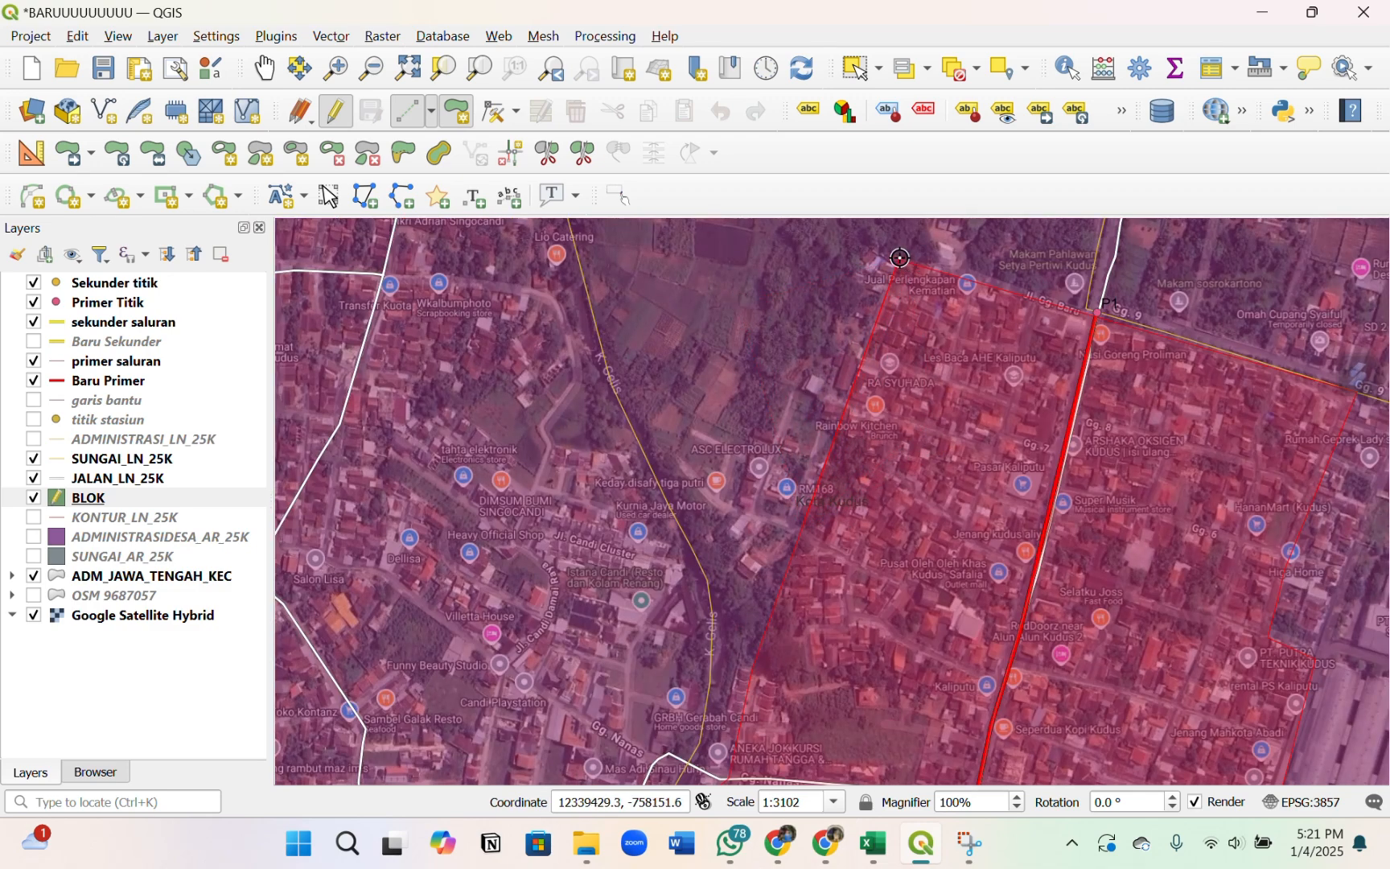
- Finish the BLOK polygon with id 1 and view the whole block on the district map
{"action": "right_click", "coordinate": [759, 409]}
{"action": "type", "text": "1"}
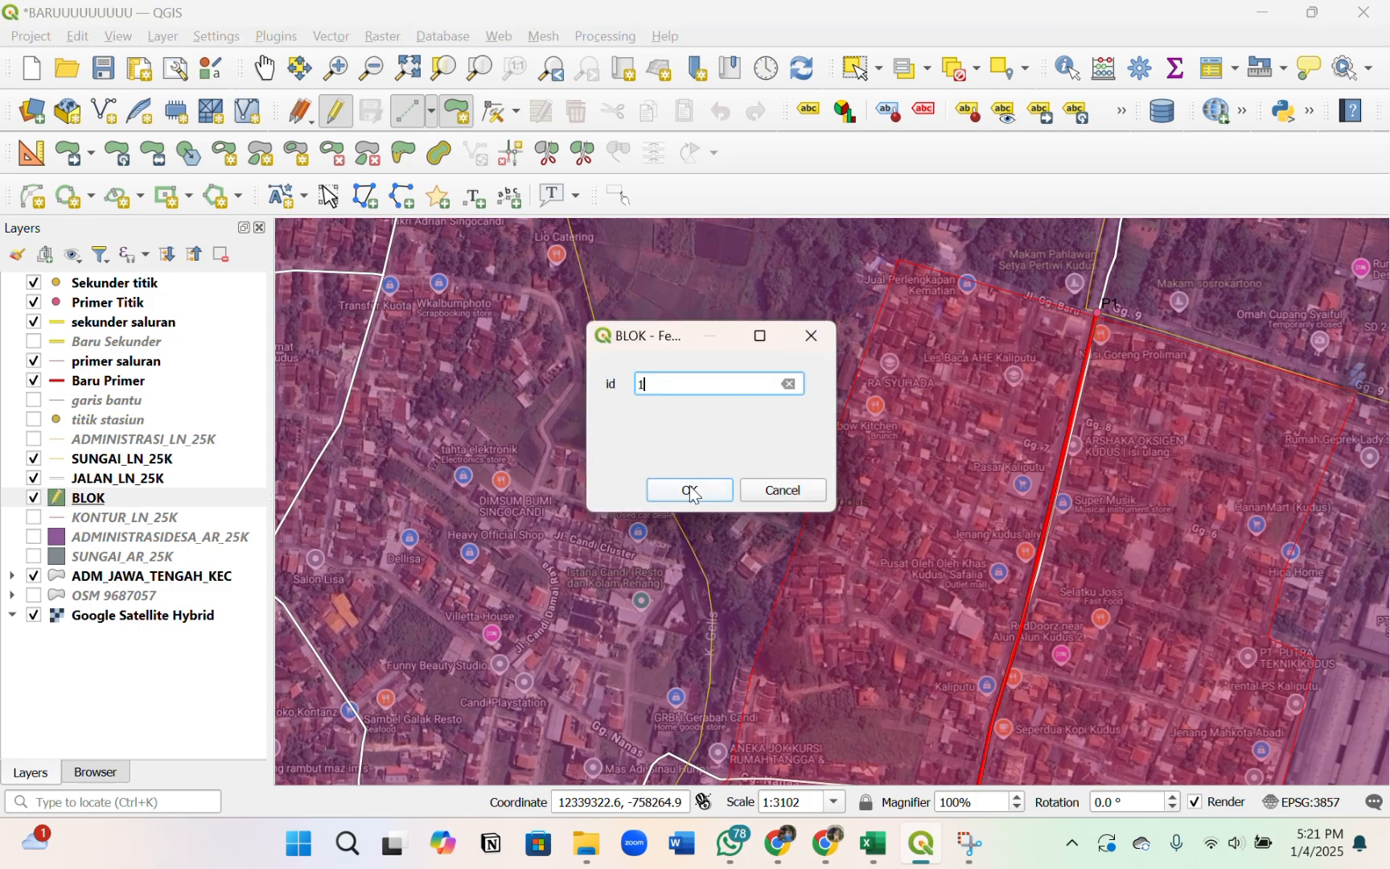
{"action": "left_click", "coordinate": [690, 490]}
{"action": "scroll", "coordinate": [760, 439], "scroll_direction": "down", "scroll_amount": 4}
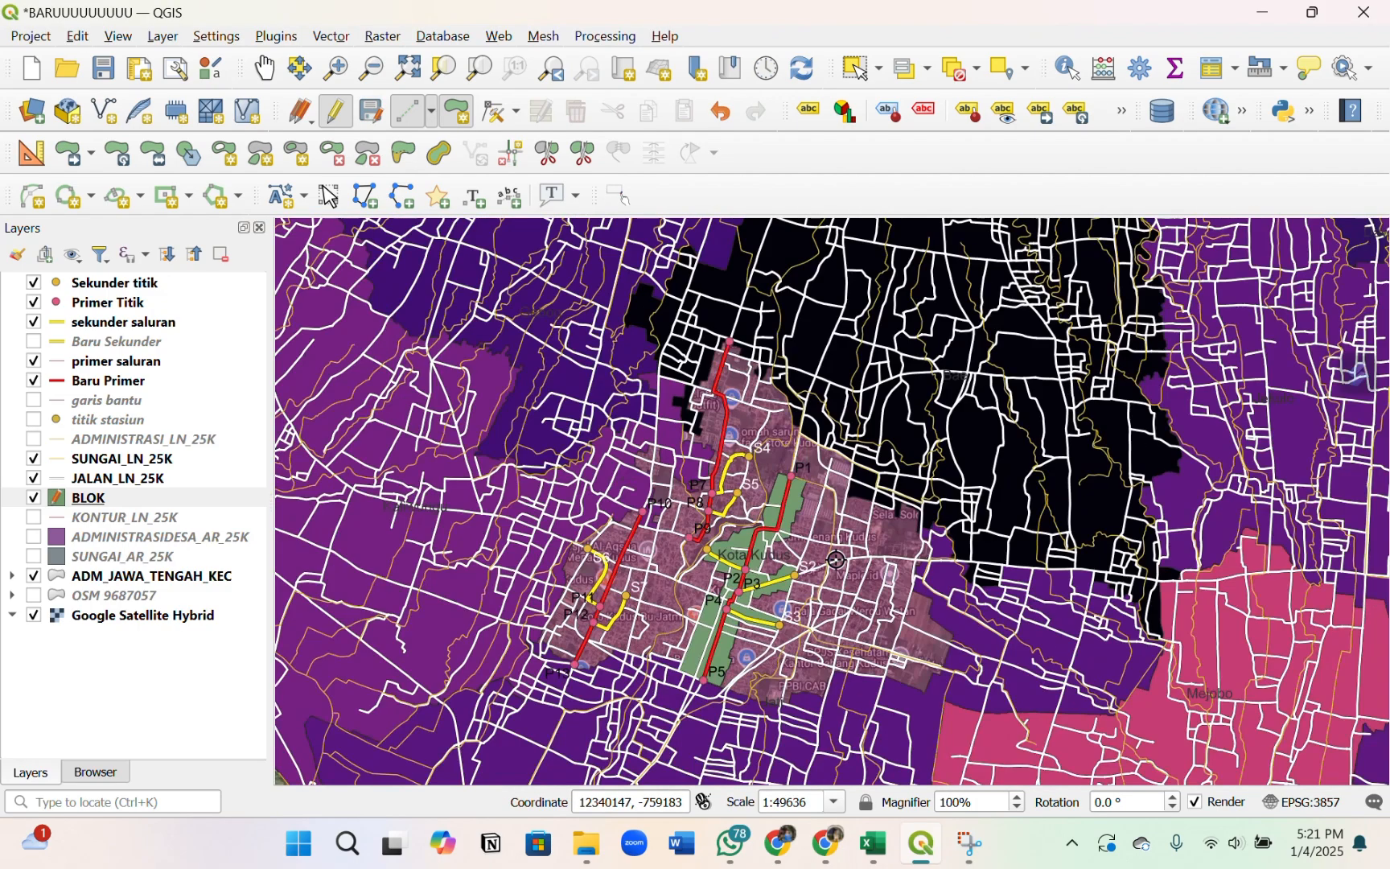
{"action": "scroll", "coordinate": [836, 561], "scroll_direction": "up", "scroll_amount": 2}
{"action": "scroll", "coordinate": [945, 330], "scroll_direction": "down", "scroll_amount": 2}
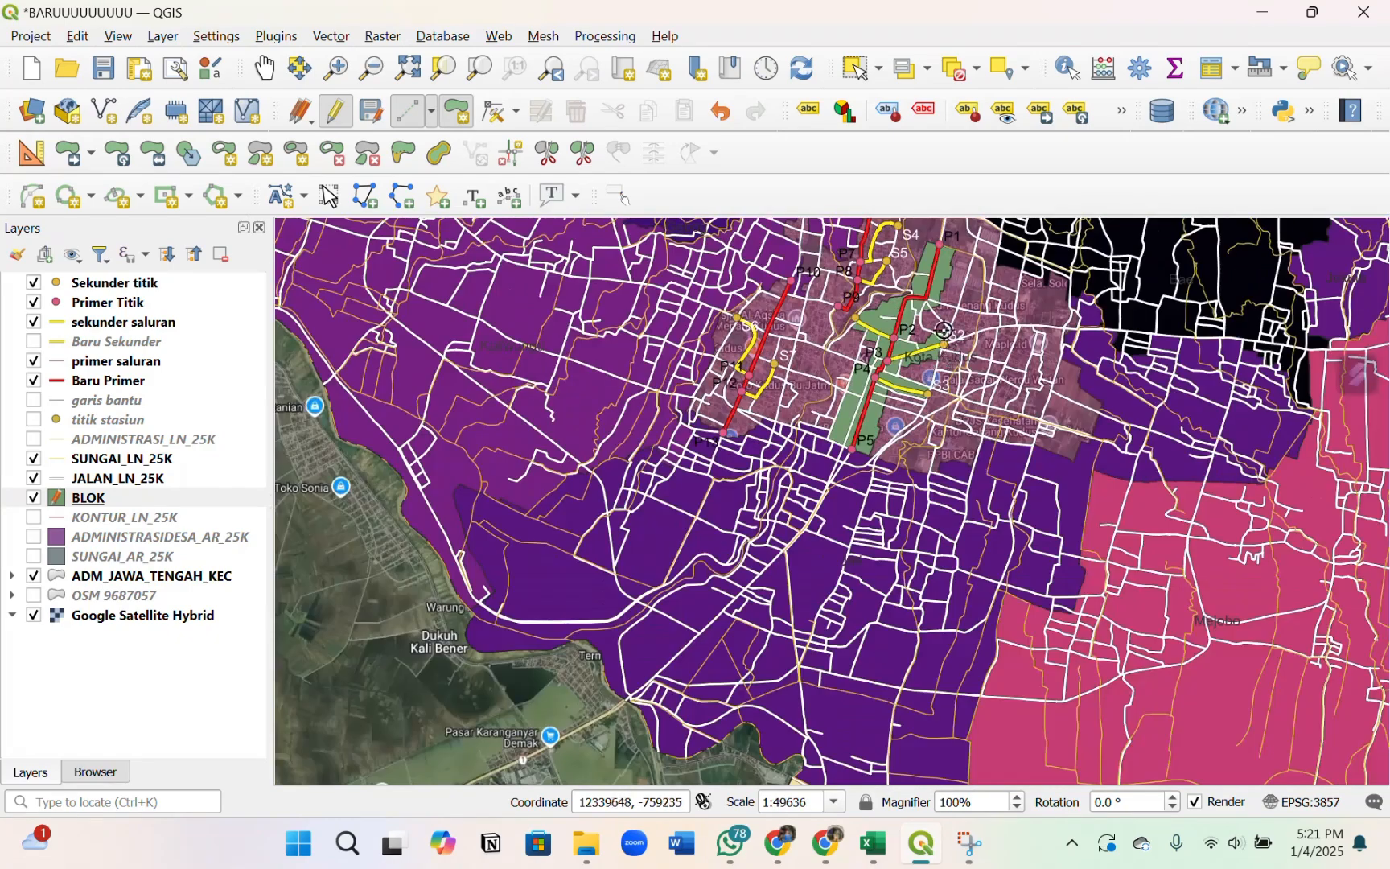
{"action": "scroll", "coordinate": [945, 331], "scroll_direction": "up", "scroll_amount": 1}
{"action": "scroll", "coordinate": [898, 560], "scroll_direction": "down", "scroll_amount": 1}
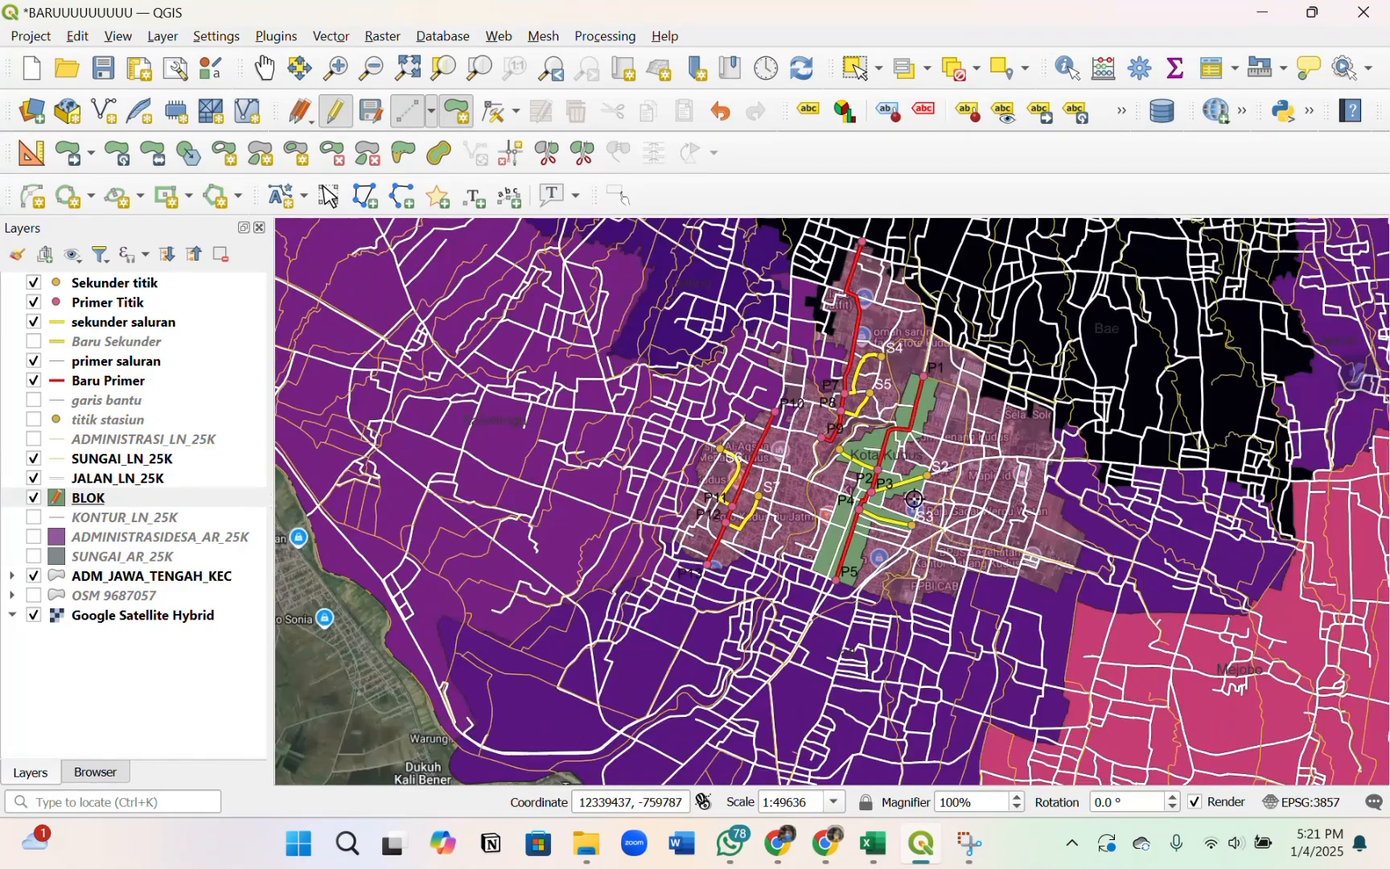
- Start a new BLOK polygon at the district's northern tip and trace its border east across the primary channel's start beside Jl. Besito Kauman
{"action": "scroll", "coordinate": [950, 342], "scroll_direction": "up", "scroll_amount": 1}
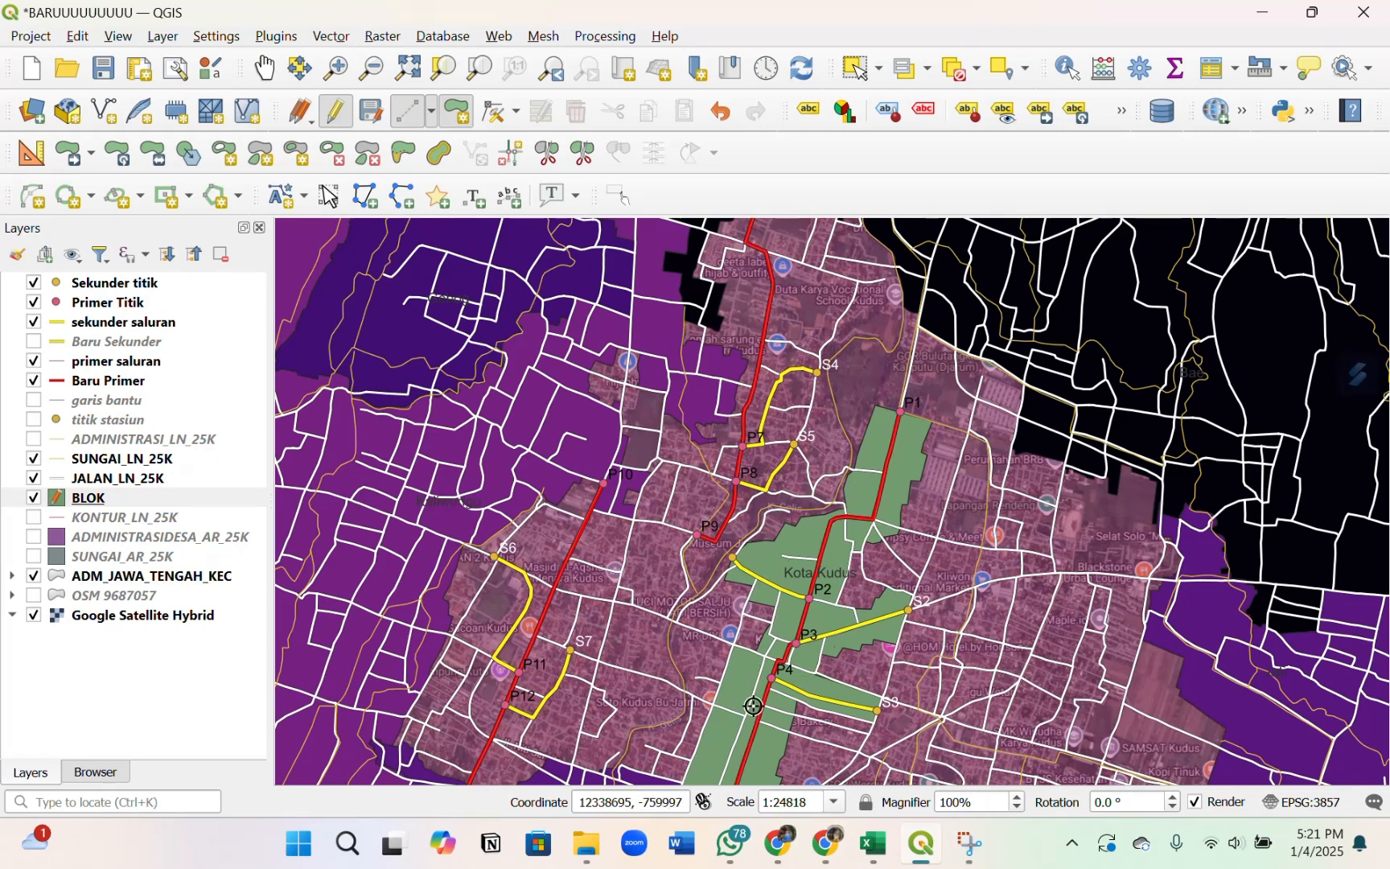
{"action": "scroll", "coordinate": [756, 684], "scroll_direction": "down", "scroll_amount": 1}
{"action": "scroll", "coordinate": [745, 445], "scroll_direction": "up", "scroll_amount": 1}
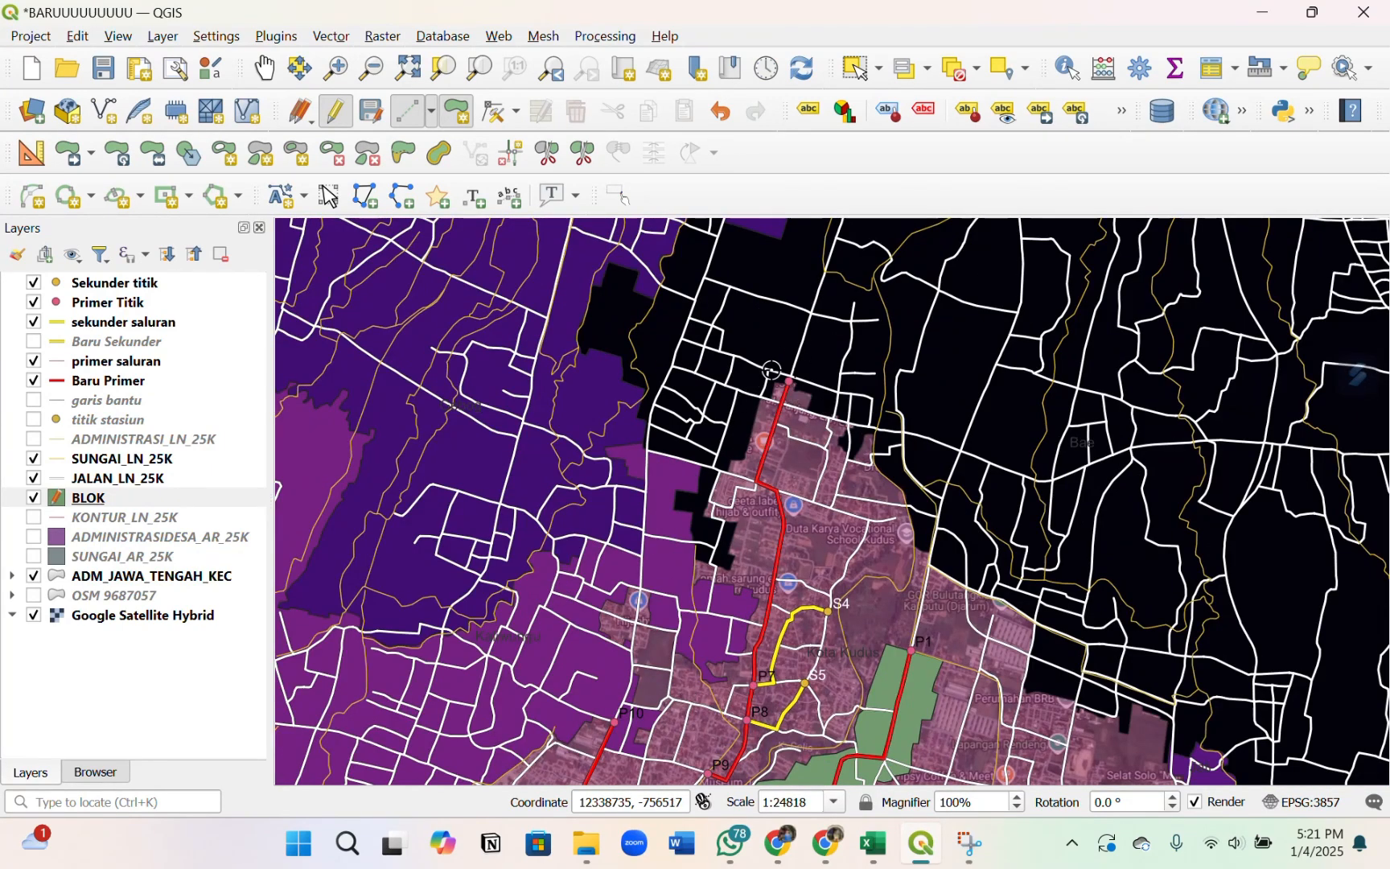
{"action": "scroll", "coordinate": [772, 371], "scroll_direction": "up", "scroll_amount": 4}
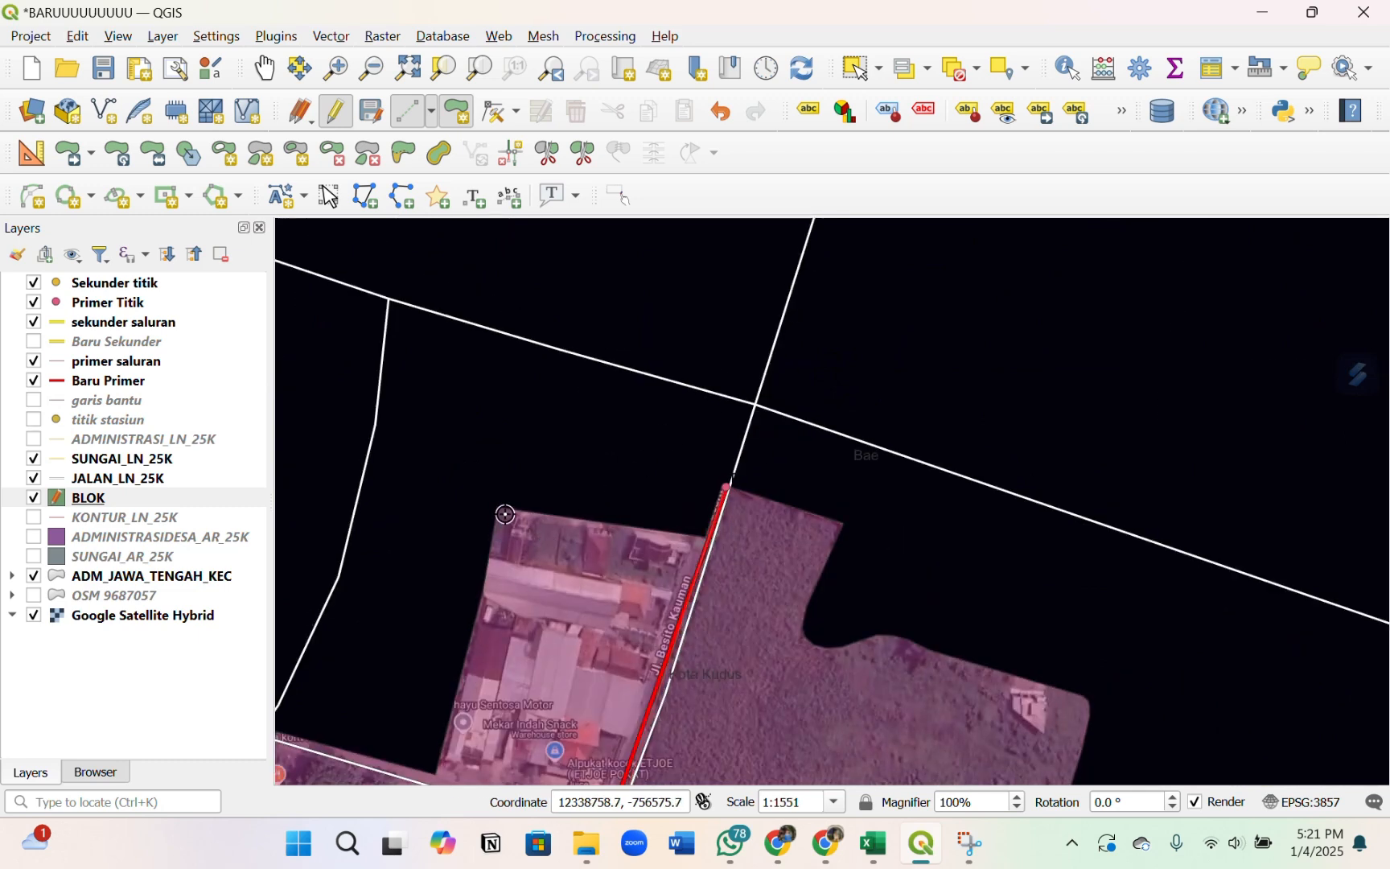
{"action": "left_click", "coordinate": [726, 489]}
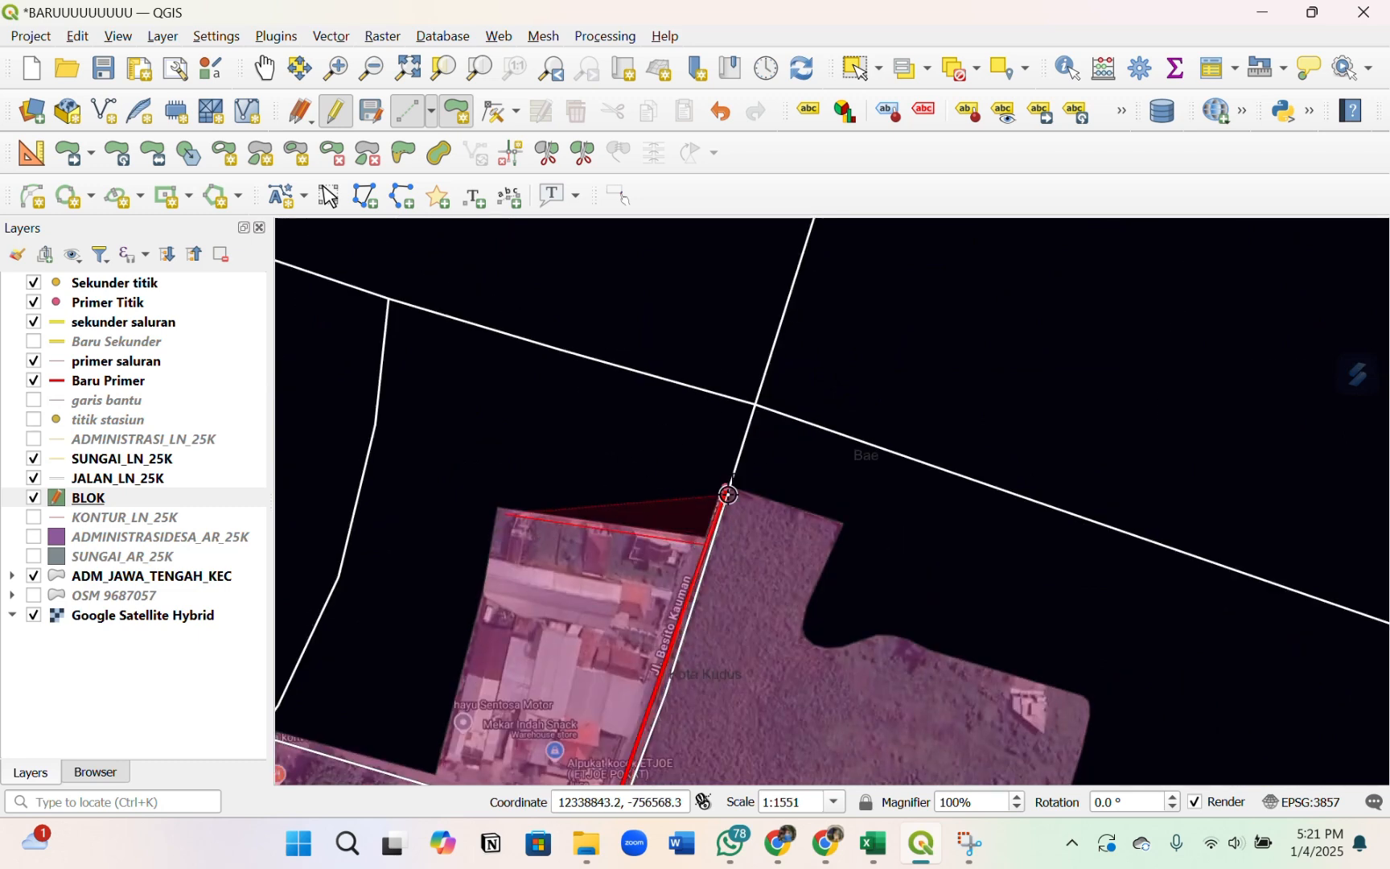
{"action": "left_click", "coordinate": [840, 523]}
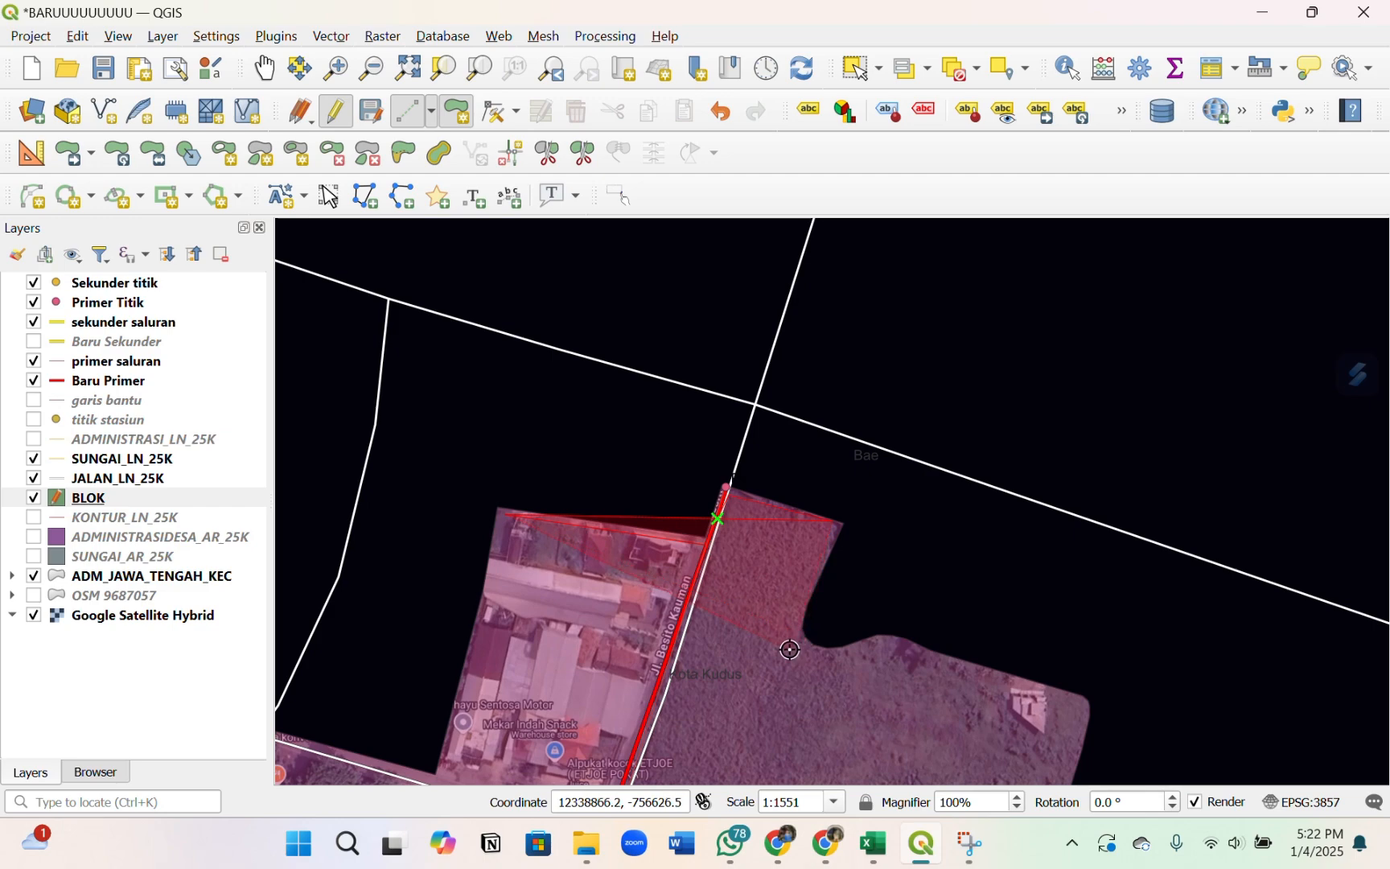
{"action": "left_click", "coordinate": [791, 651]}
{"action": "left_click", "coordinate": [1075, 747]}
- Carry the block's east boundary south from the border past Rumah Jasmine and the open field to the road junction near Gg. Dahlia
{"action": "scroll", "coordinate": [982, 420], "scroll_direction": "down", "scroll_amount": 2}
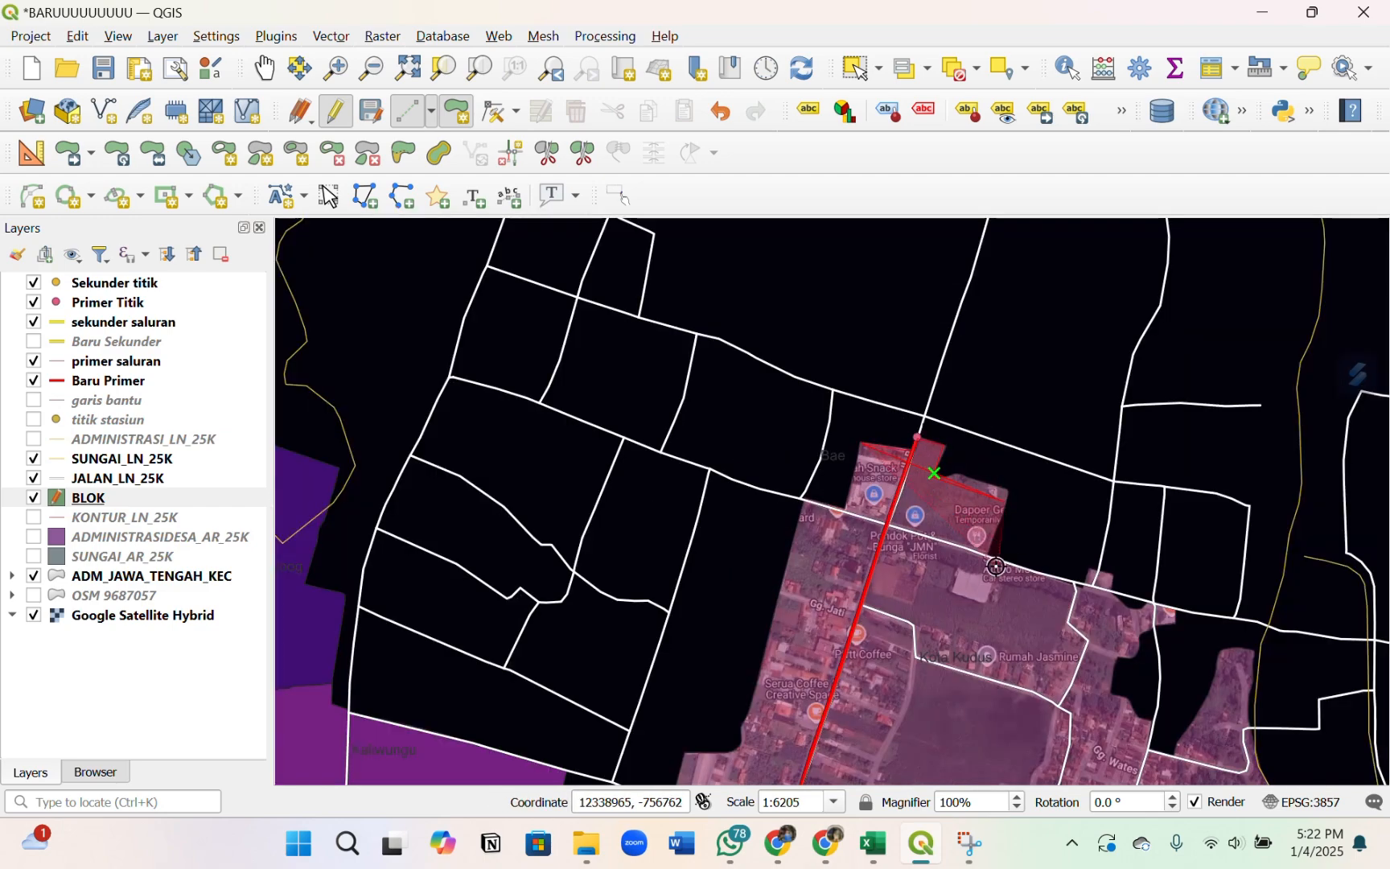
{"action": "scroll", "coordinate": [970, 591], "scroll_direction": "down", "scroll_amount": 1}
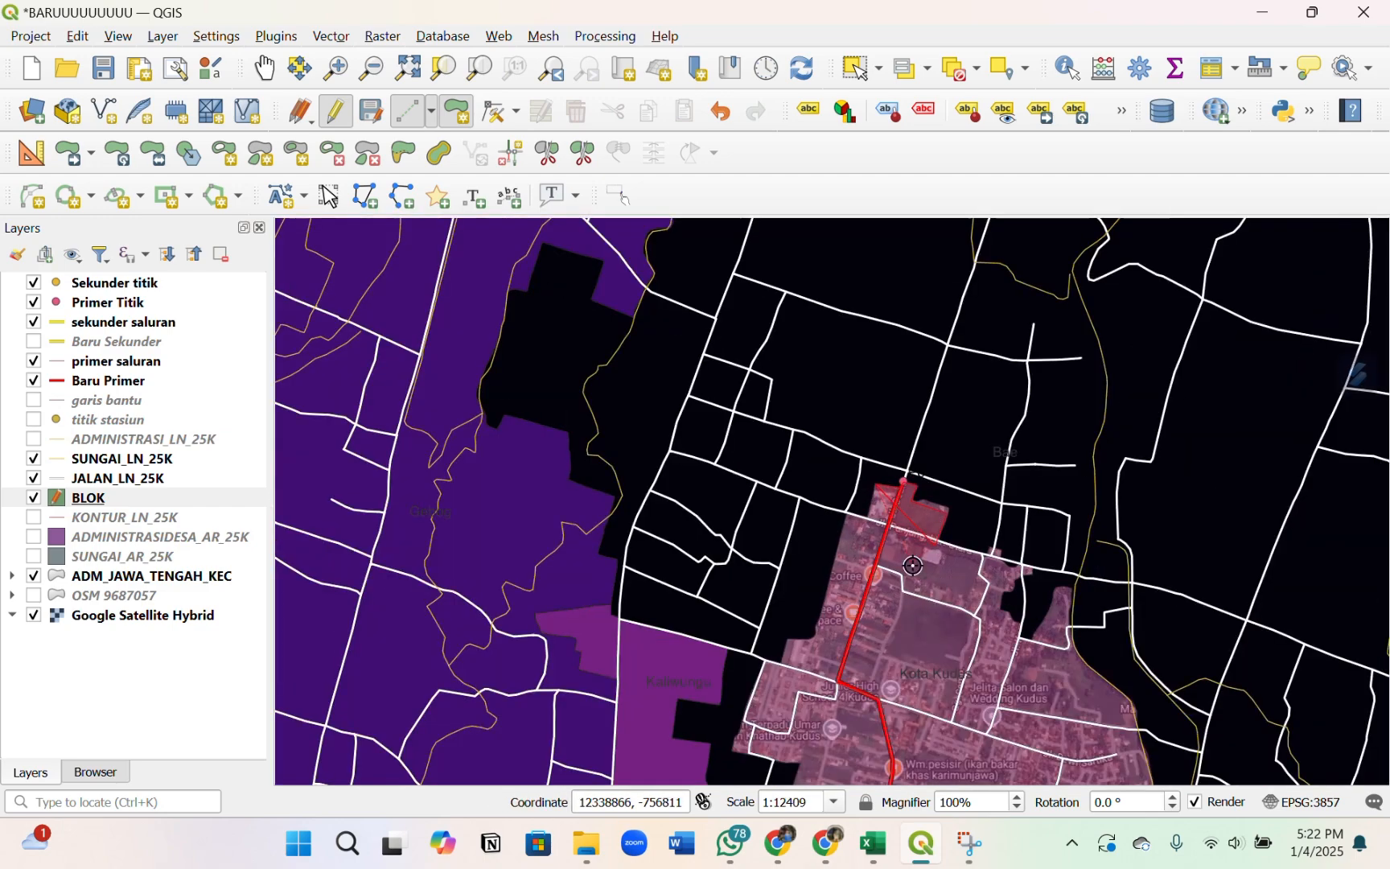
{"action": "scroll", "coordinate": [916, 570], "scroll_direction": "up", "scroll_amount": 1}
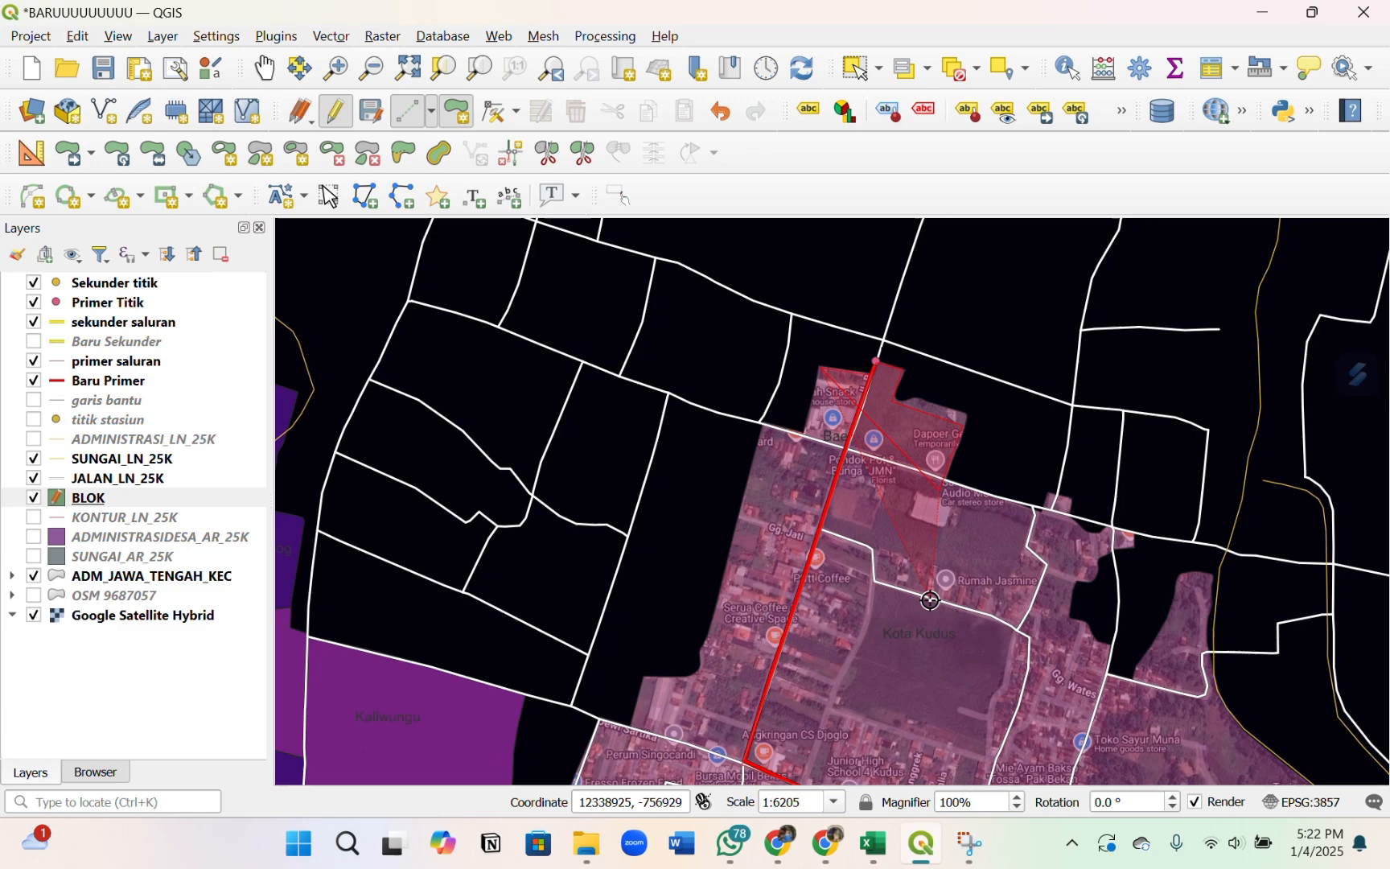
{"action": "left_click", "coordinate": [944, 481]}
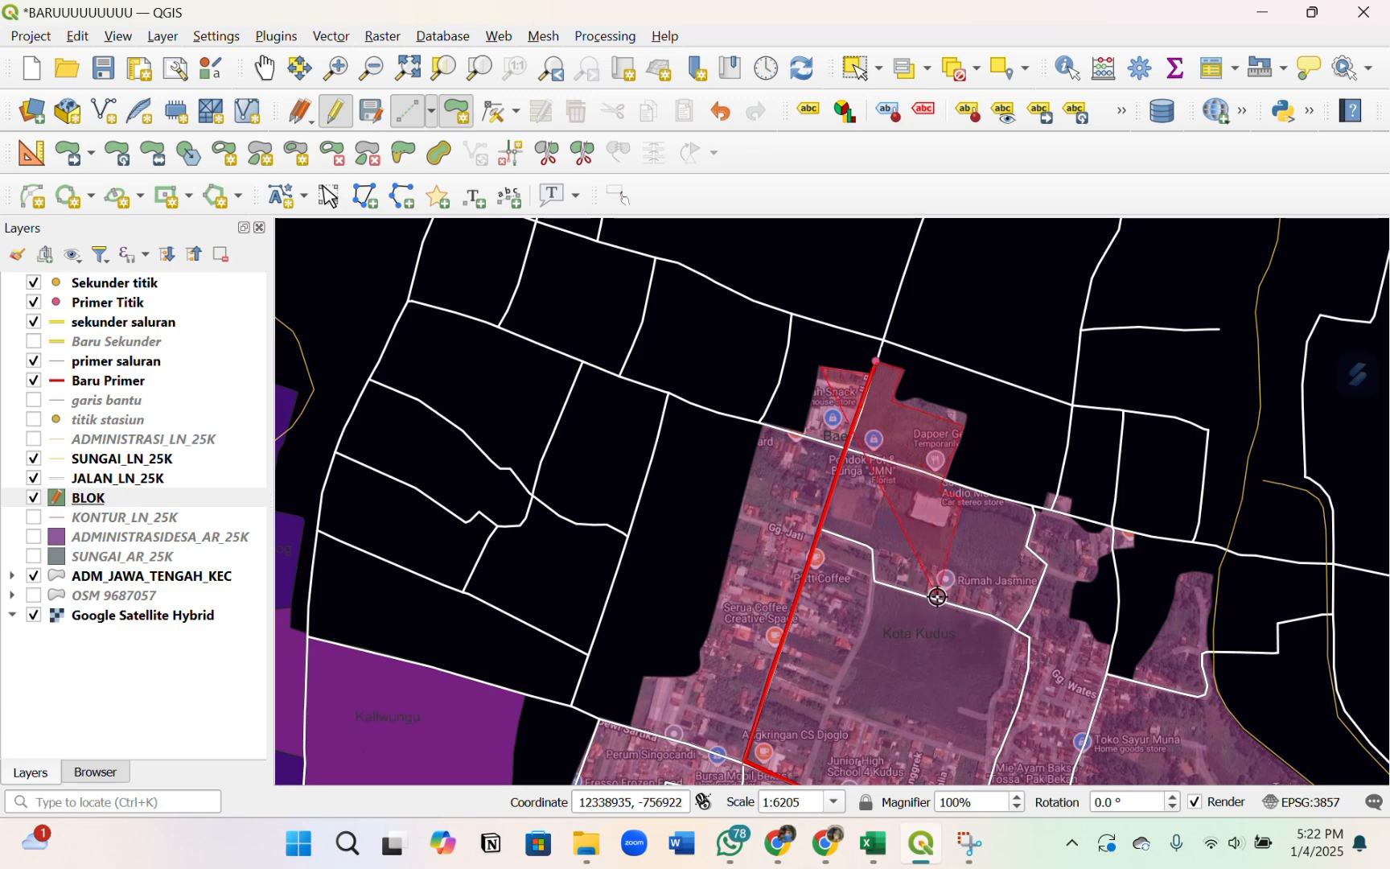
{"action": "scroll", "coordinate": [938, 597], "scroll_direction": "down", "scroll_amount": 1}
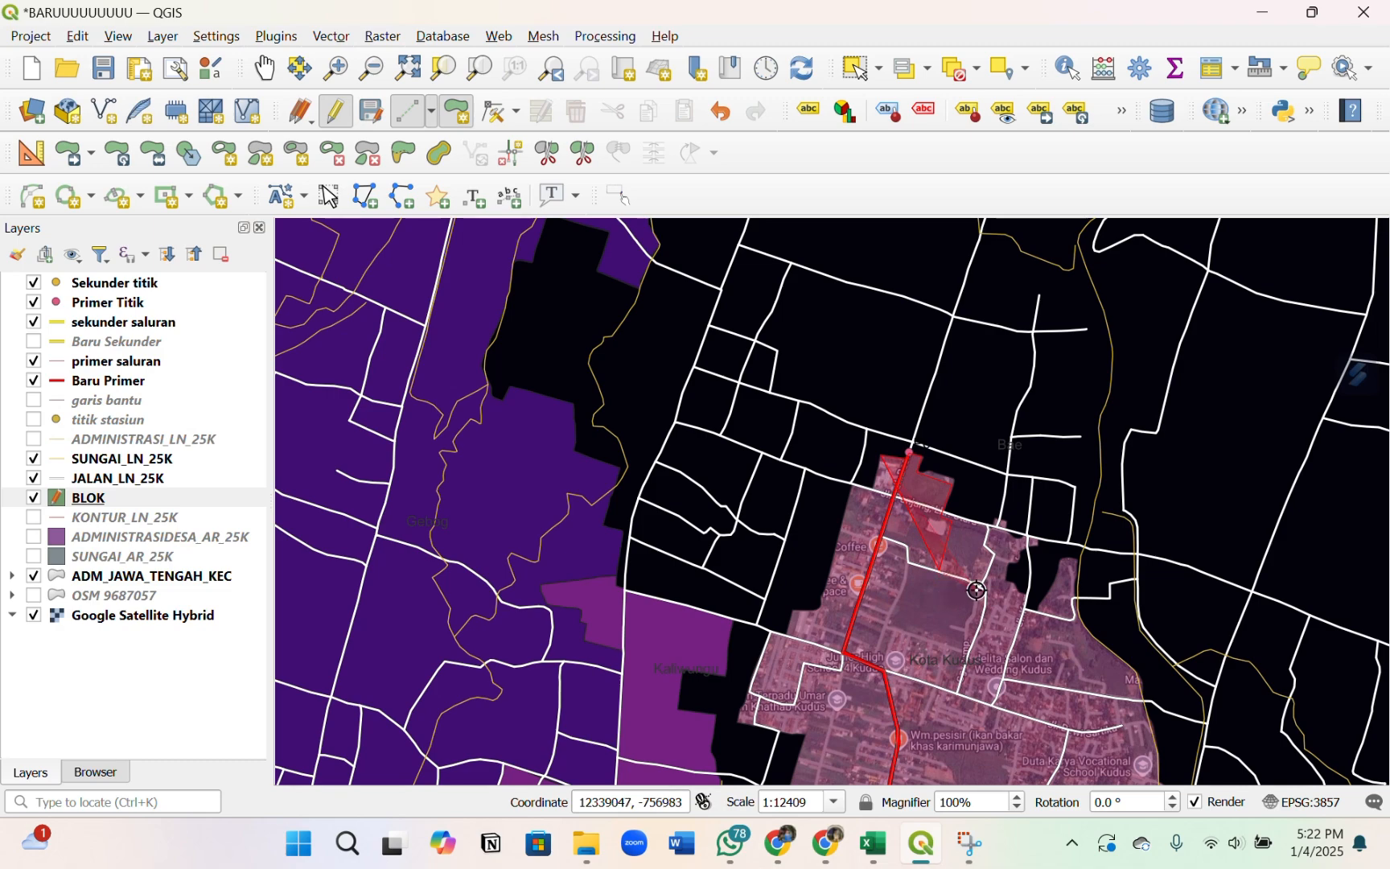
{"action": "left_click", "coordinate": [979, 589]}
{"action": "left_click", "coordinate": [959, 691]}
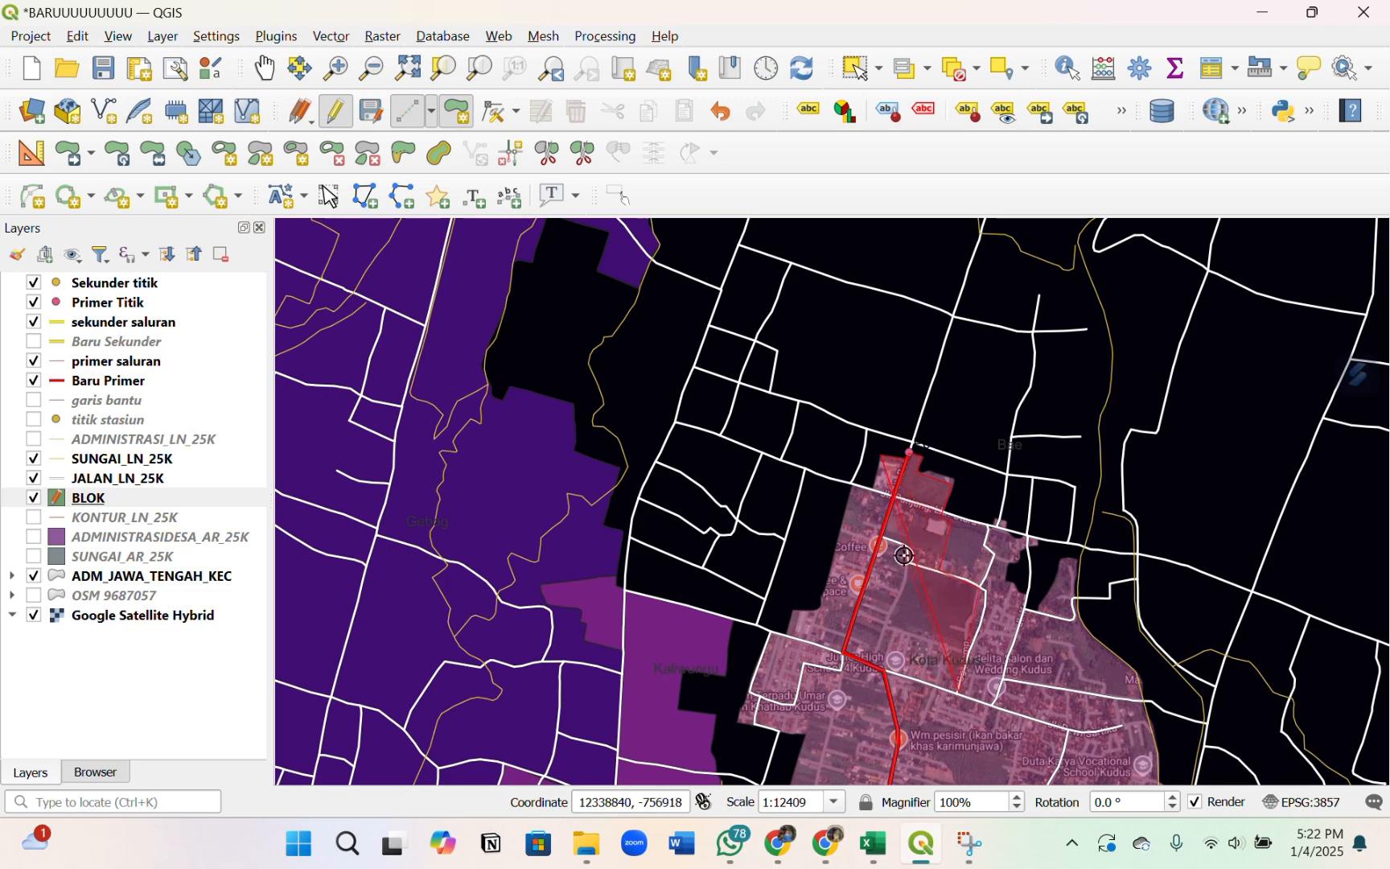
- Trace the boundary briefly west along the road, east to Kost MaRyna, and south across the field to Lapangan Singocandi
{"action": "scroll", "coordinate": [898, 535], "scroll_direction": "down", "scroll_amount": 1}
{"action": "scroll", "coordinate": [941, 653], "scroll_direction": "up", "scroll_amount": 2}
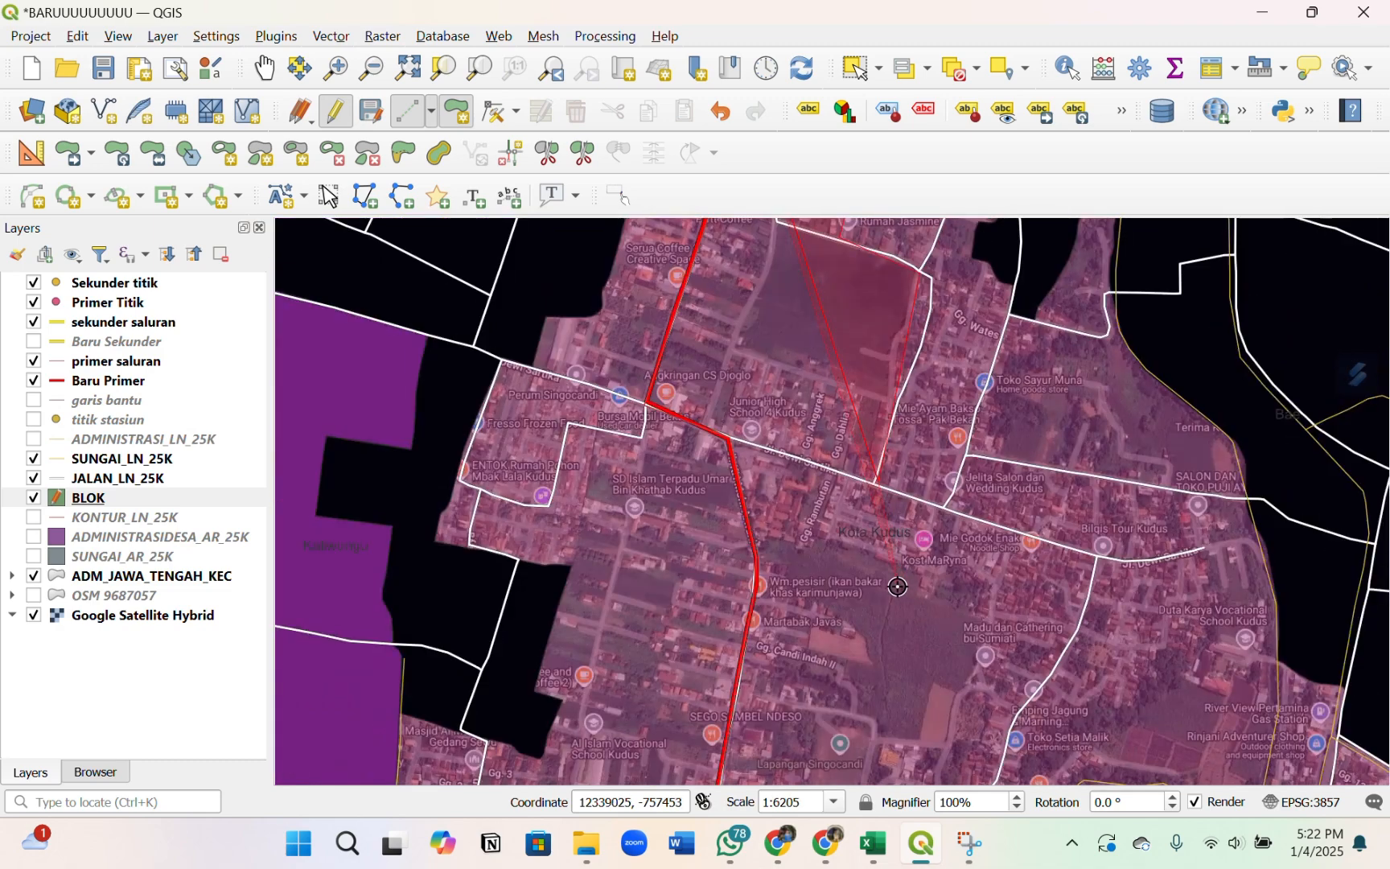
{"action": "left_click", "coordinate": [843, 475]}
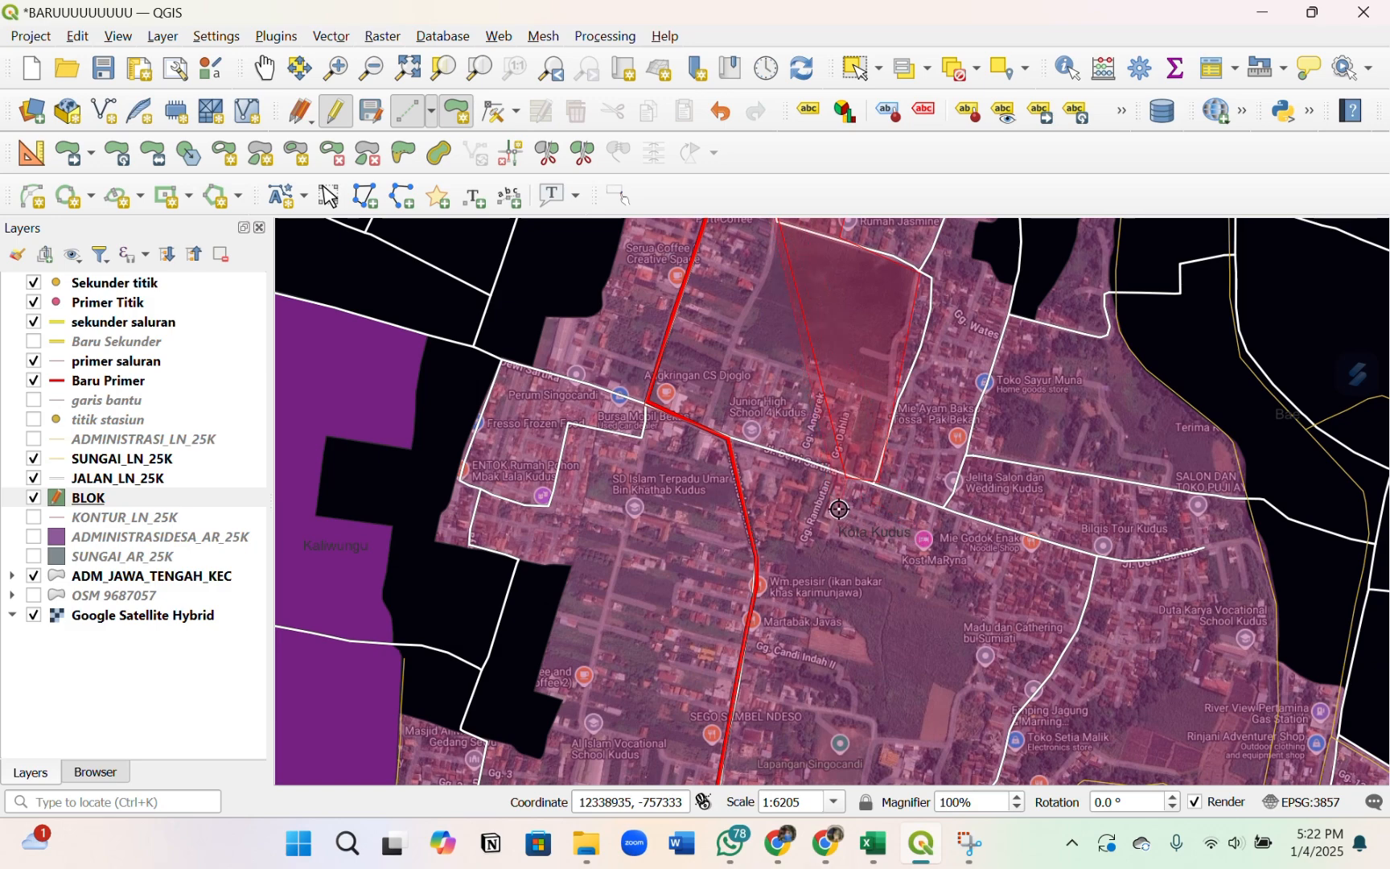
{"action": "left_click", "coordinate": [840, 509]}
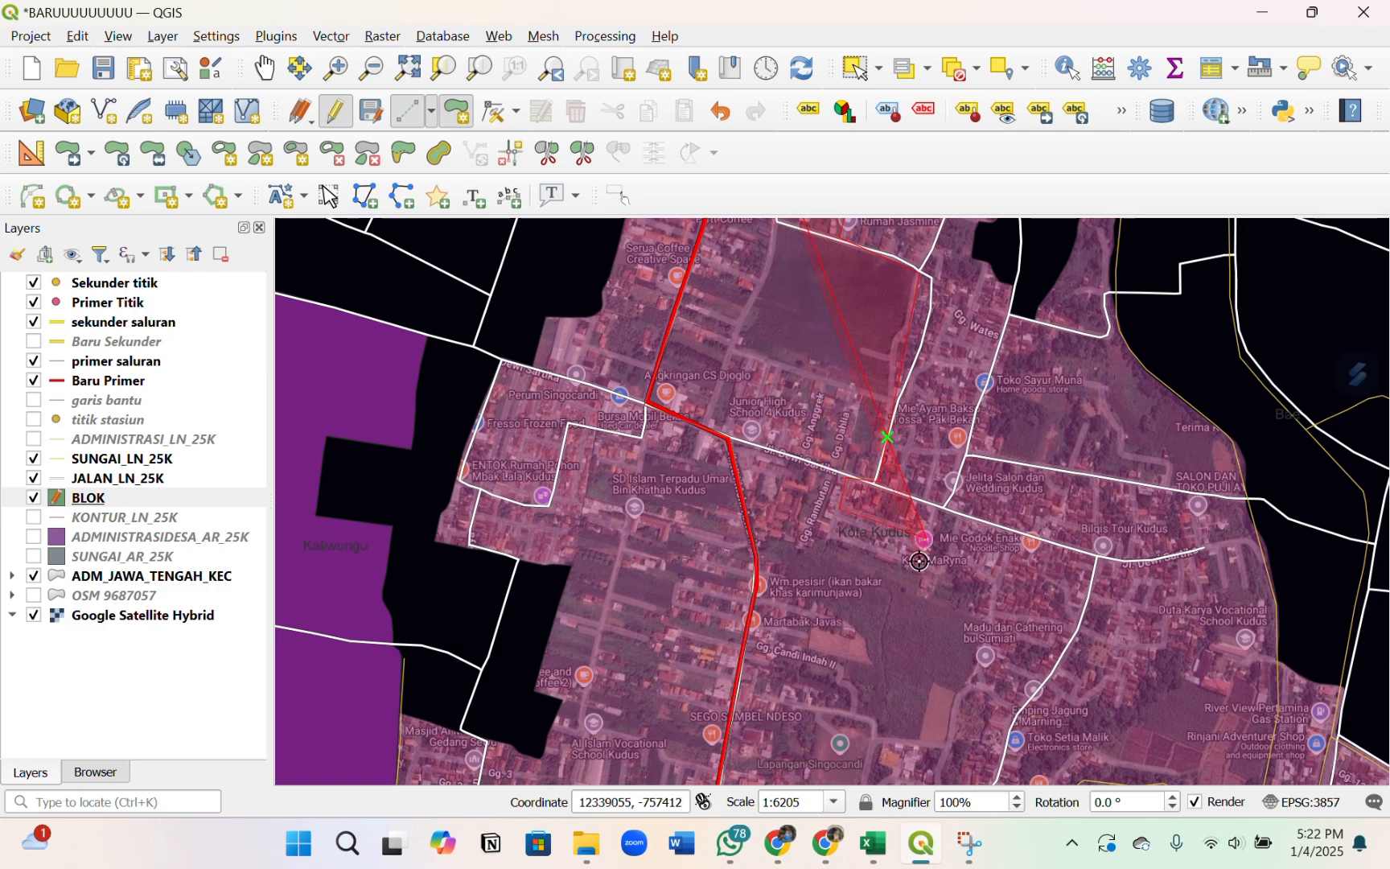
{"action": "left_click", "coordinate": [922, 585]}
{"action": "scroll", "coordinate": [886, 464], "scroll_direction": "down", "scroll_amount": 1}
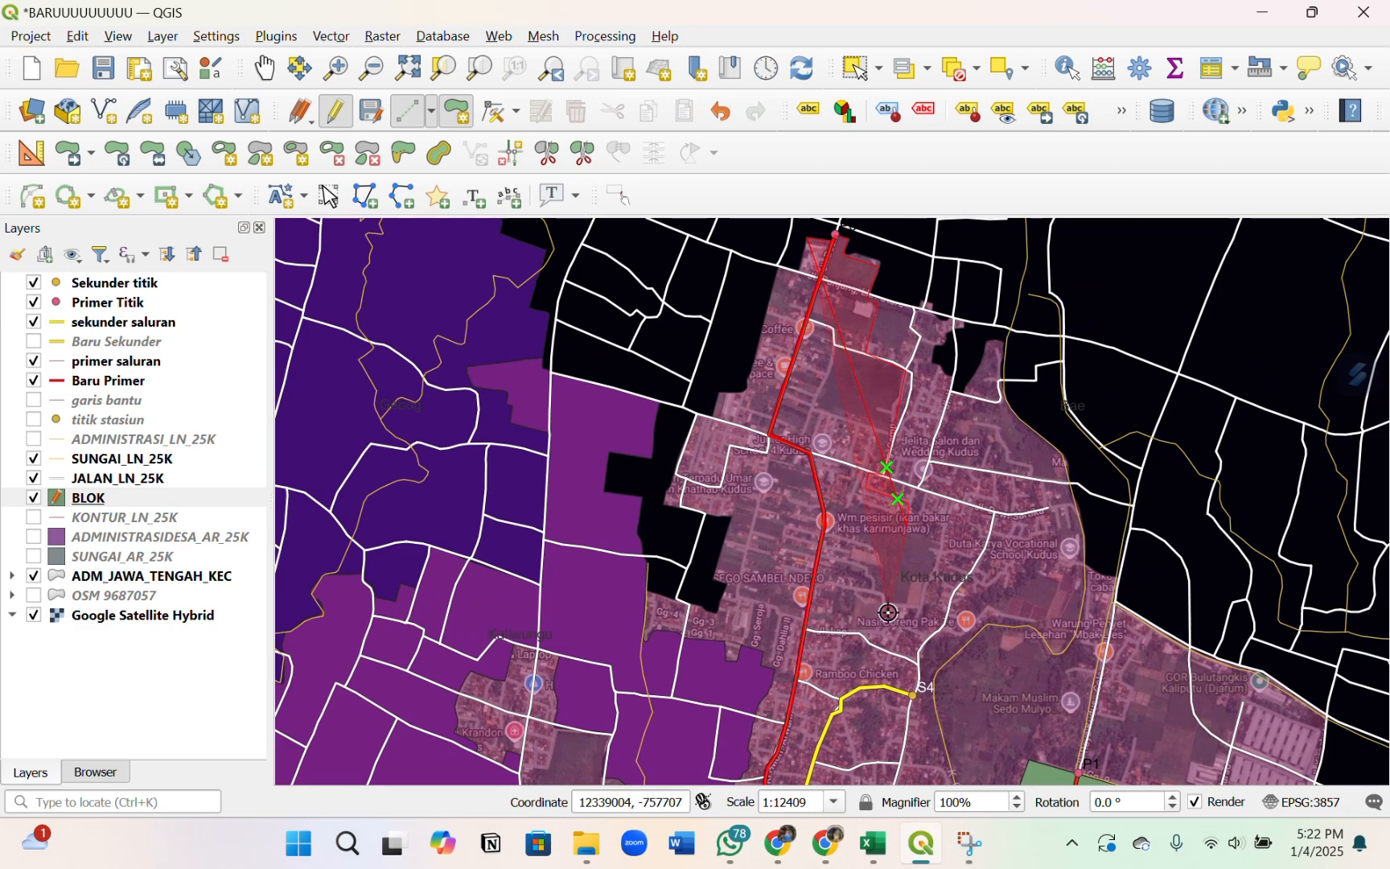
{"action": "scroll", "coordinate": [889, 601], "scroll_direction": "up", "scroll_amount": 1}
{"action": "left_click", "coordinate": [885, 604]}
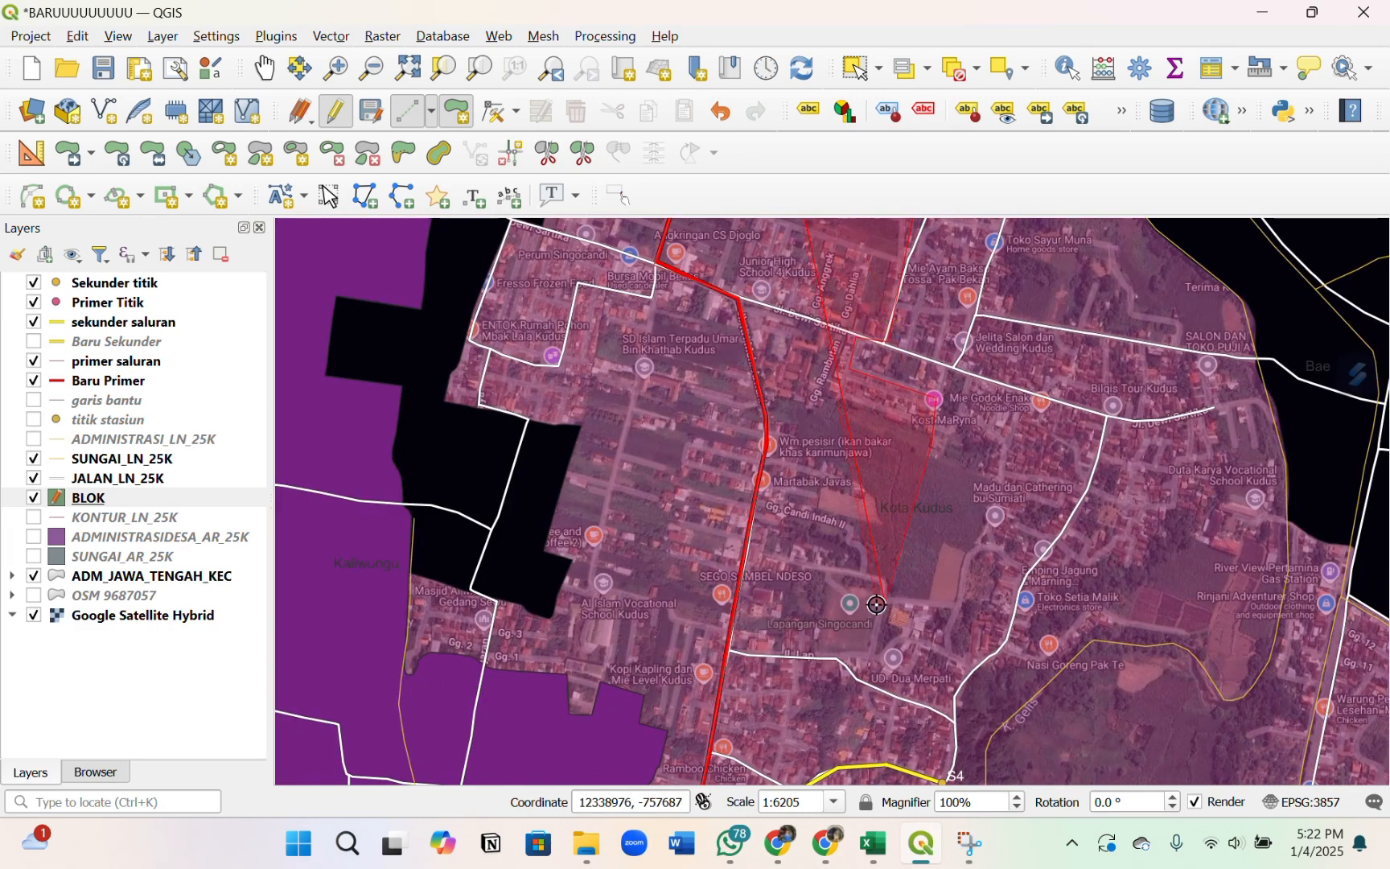
- Follow the roads with the boundary past UD. Dua Merpati and around secondary point S4 to the street by AMANAH Air Minum
{"action": "scroll", "coordinate": [887, 506], "scroll_direction": "down", "scroll_amount": 1}
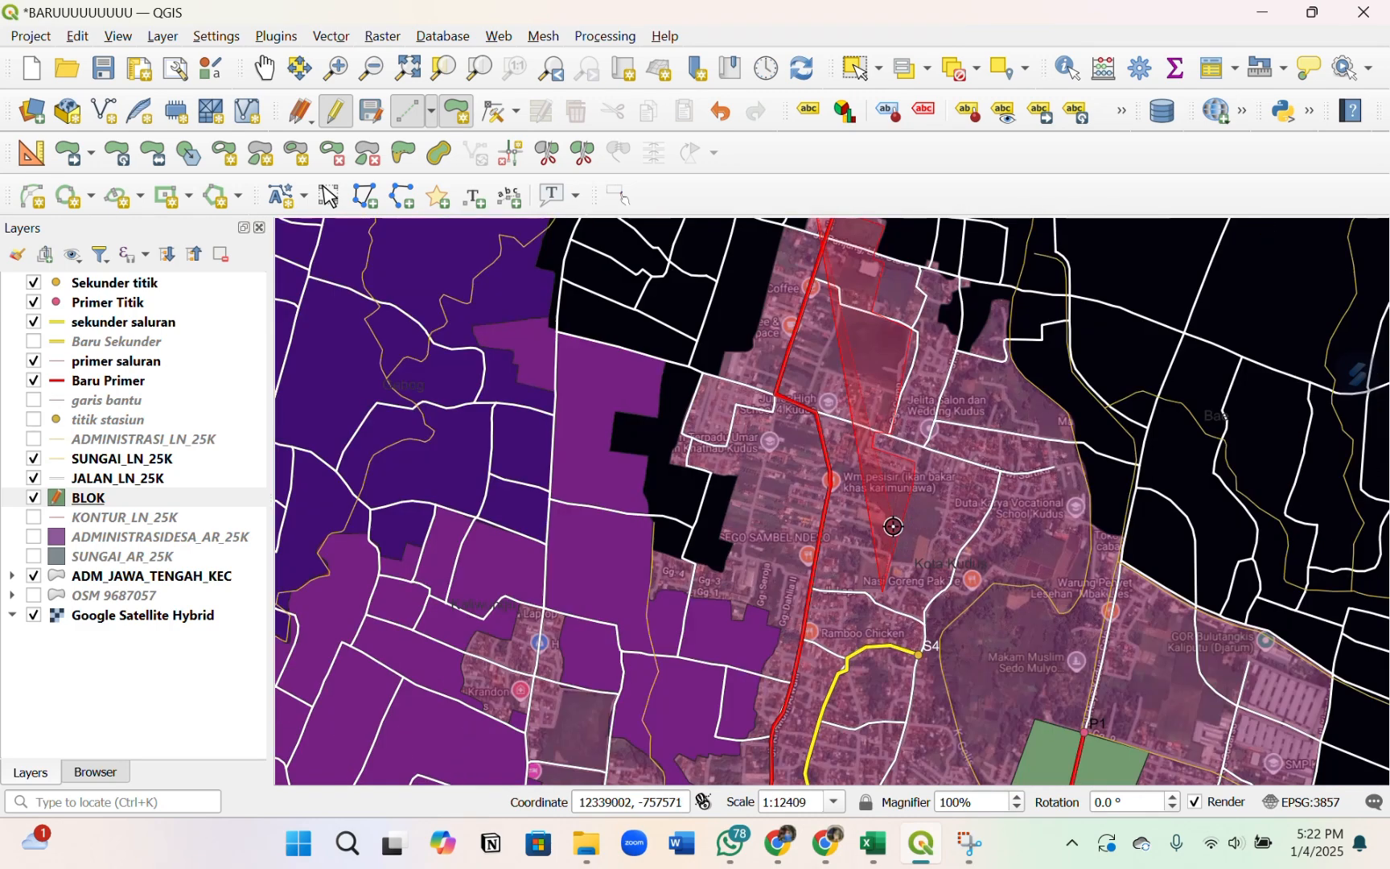
{"action": "scroll", "coordinate": [894, 600], "scroll_direction": "up", "scroll_amount": 1}
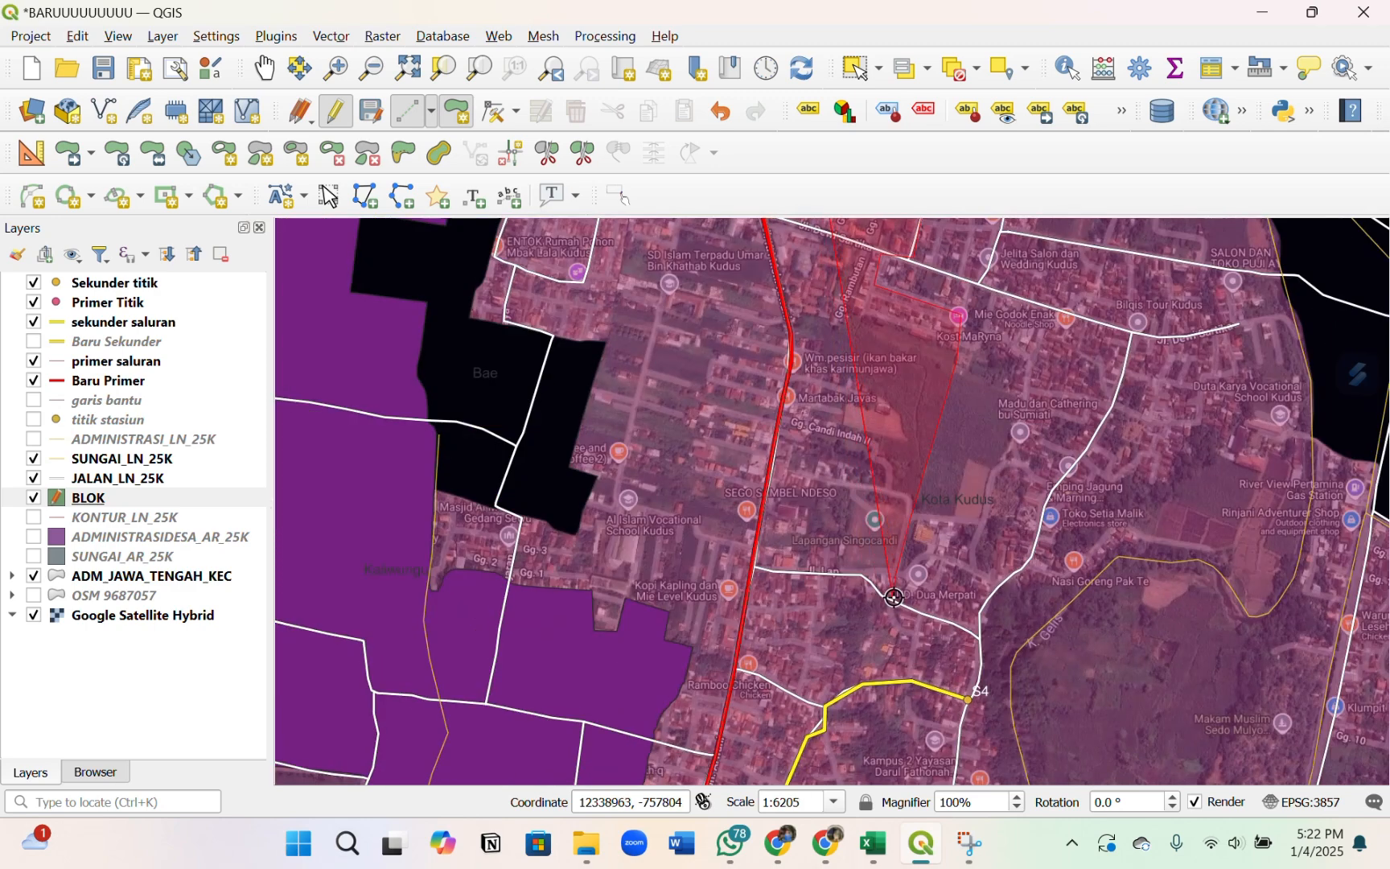
{"action": "left_click", "coordinate": [895, 597]}
{"action": "left_click", "coordinate": [977, 639]}
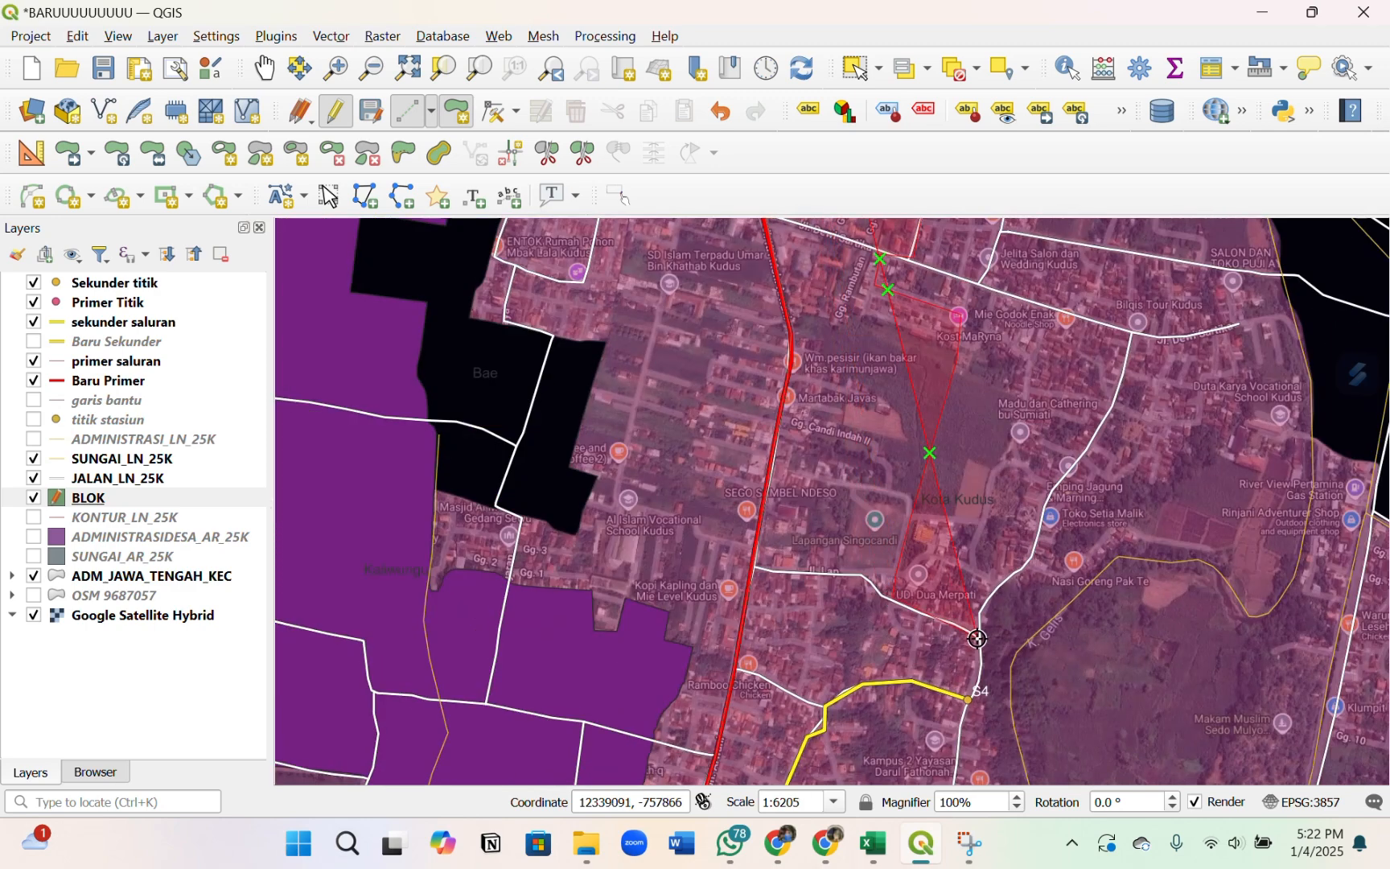
{"action": "scroll", "coordinate": [977, 639], "scroll_direction": "down", "scroll_amount": 2}
{"action": "scroll", "coordinate": [854, 502], "scroll_direction": "up", "scroll_amount": 4}
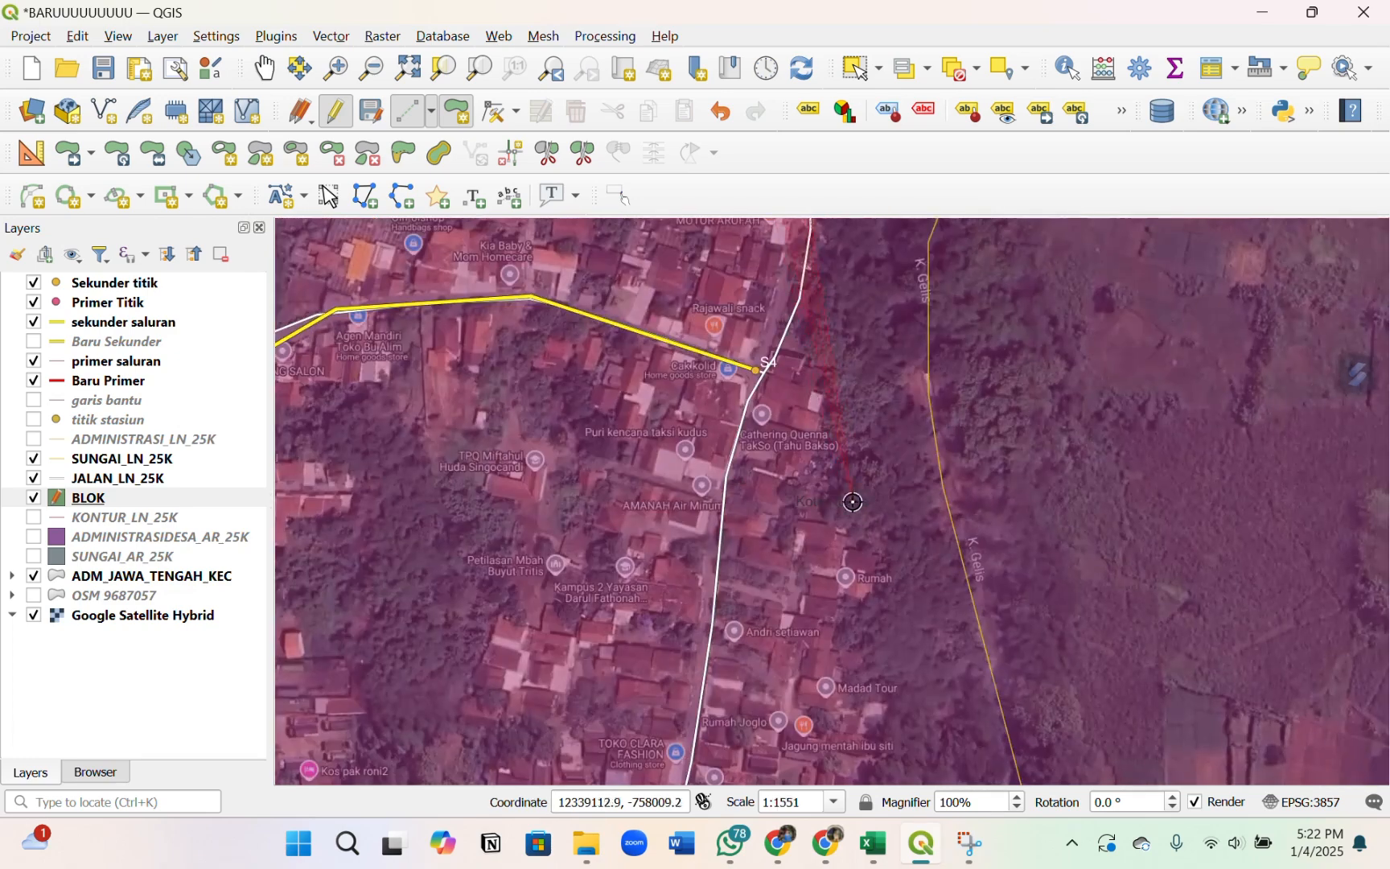
{"action": "left_click", "coordinate": [761, 375]}
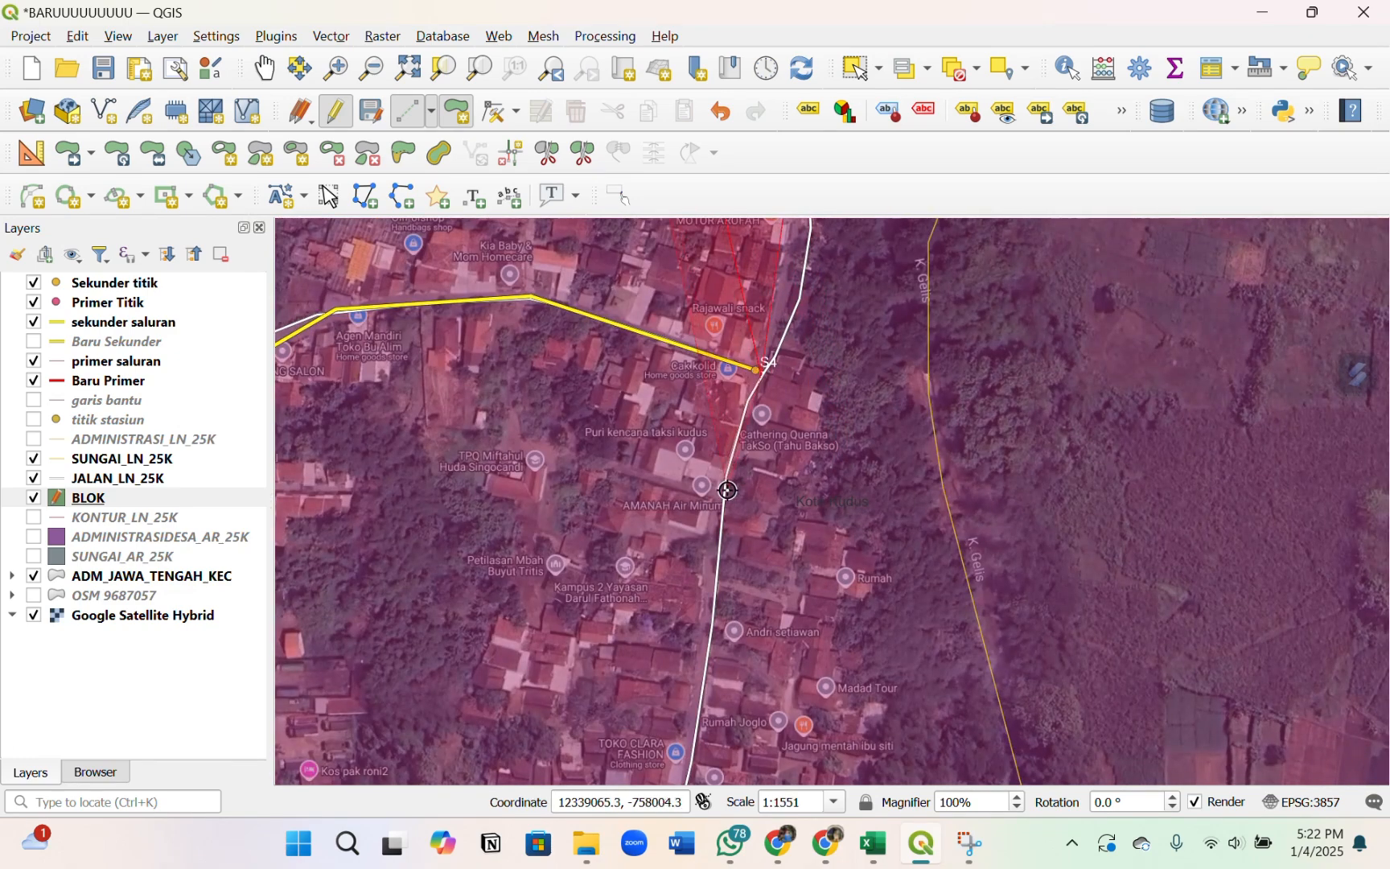
{"action": "left_click", "coordinate": [729, 489]}
- Trace the boundary west to TPQ Miftahul Huda Singocandi and south past Kos pak roni2 to secondary point S5
{"action": "scroll", "coordinate": [853, 391], "scroll_direction": "down", "scroll_amount": 1}
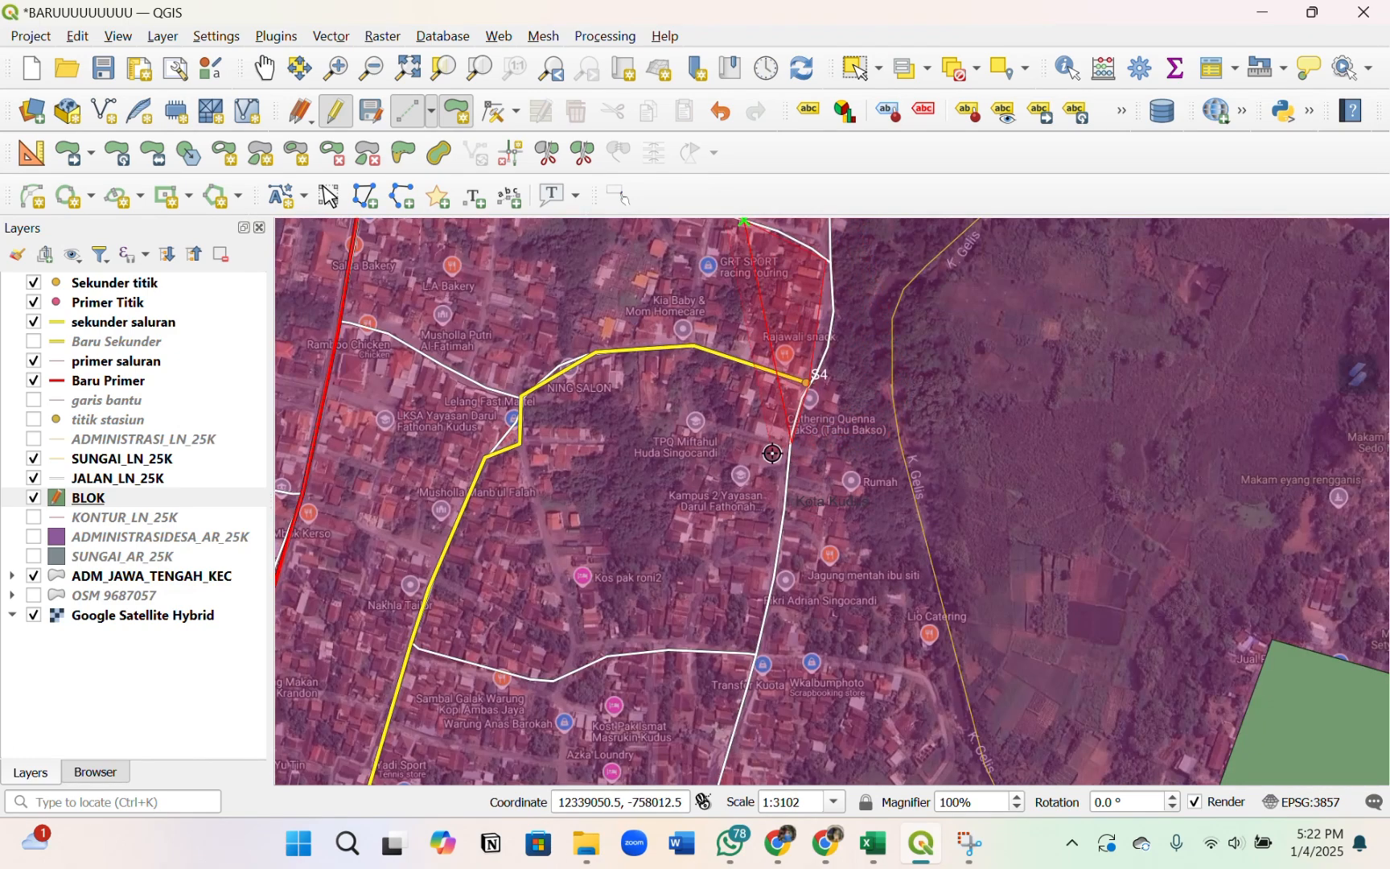
{"action": "left_click", "coordinate": [692, 427]}
{"action": "left_click", "coordinate": [676, 519]}
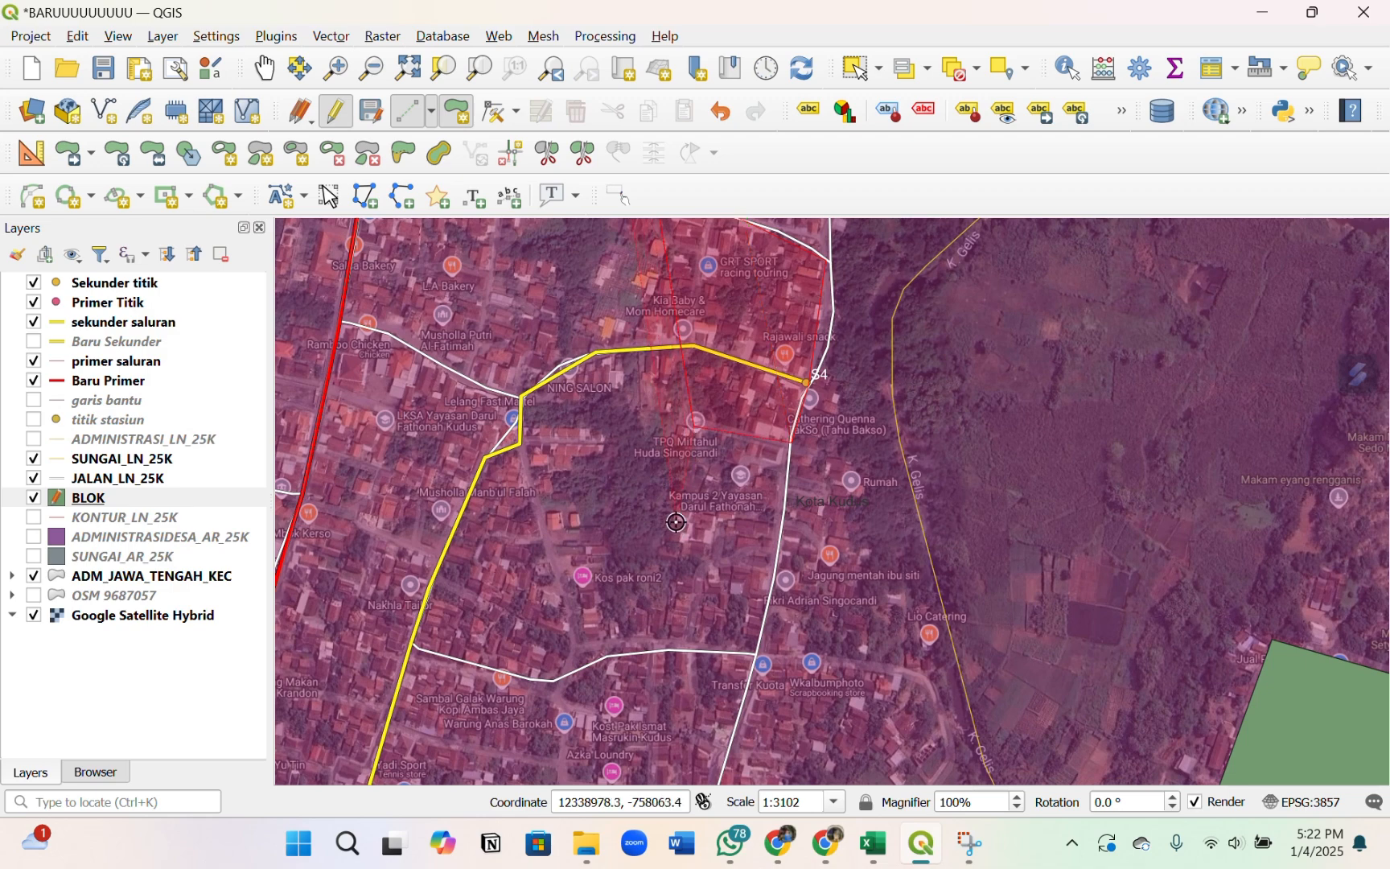
{"action": "left_click", "coordinate": [623, 618]}
{"action": "left_click", "coordinate": [571, 651]}
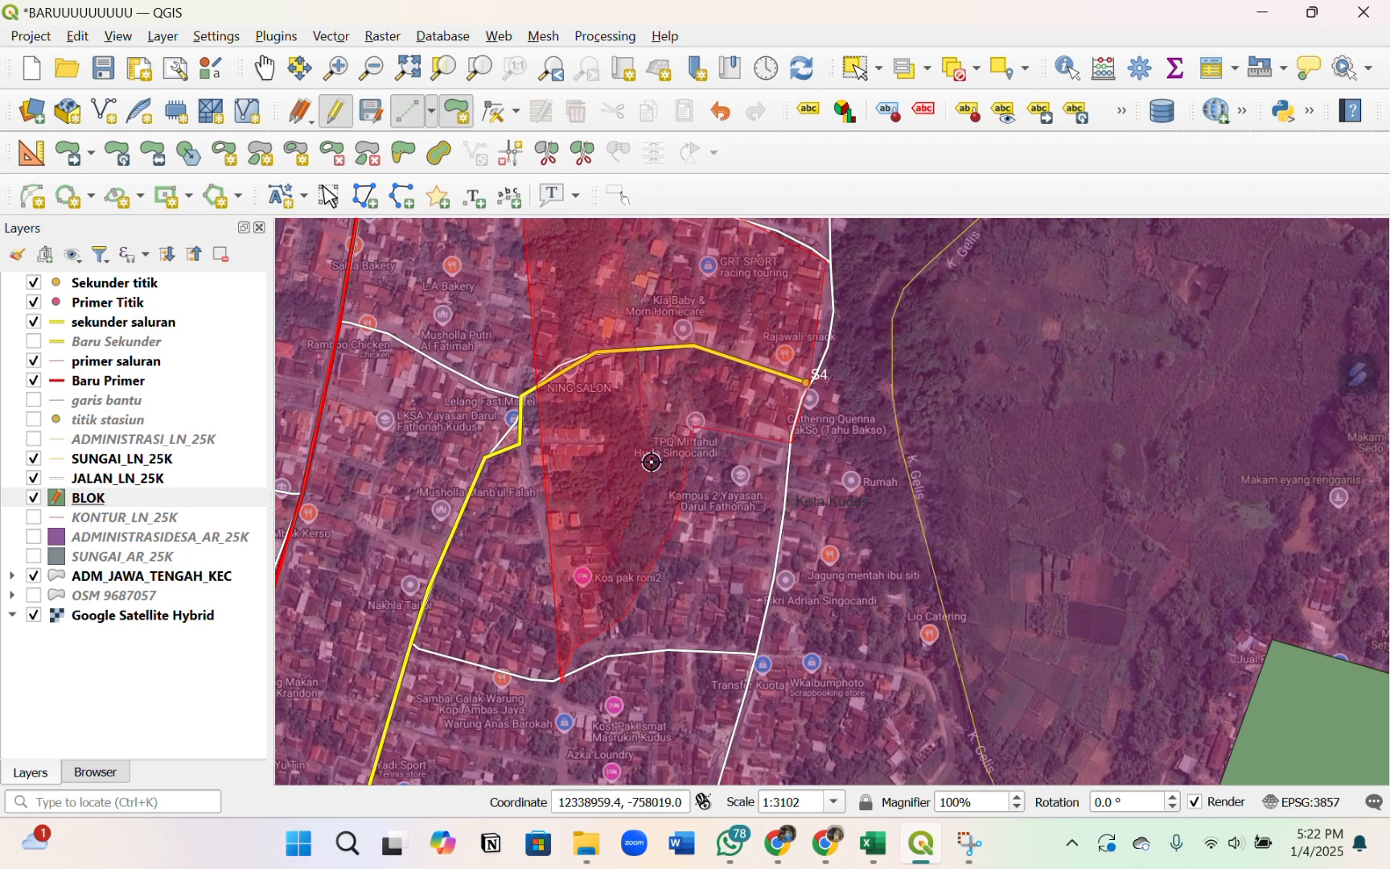
{"action": "scroll", "coordinate": [644, 483], "scroll_direction": "down", "scroll_amount": 2}
{"action": "scroll", "coordinate": [648, 471], "scroll_direction": "up", "scroll_amount": 1}
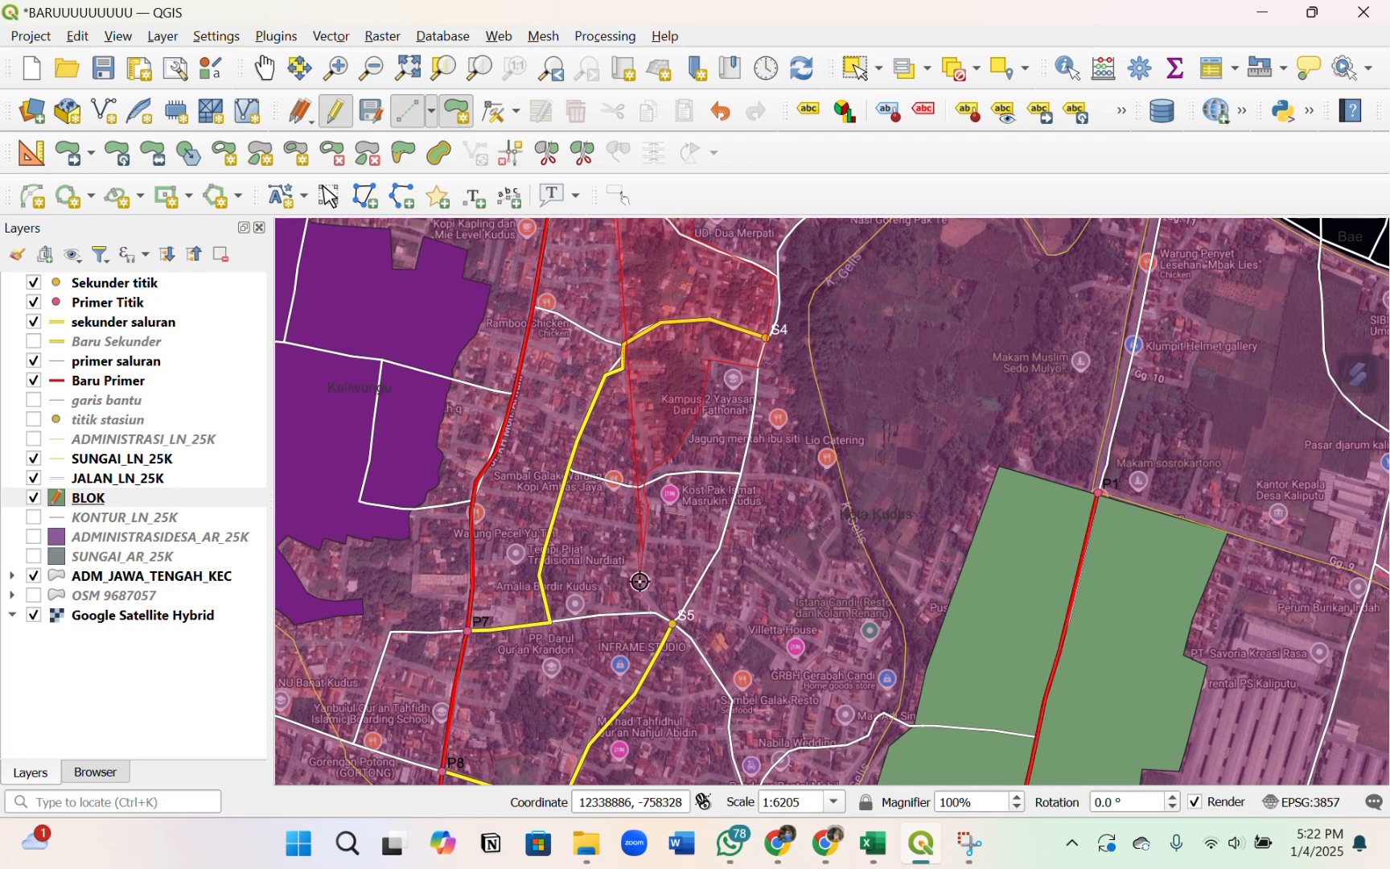
{"action": "left_click", "coordinate": [675, 624]}
- Carry the boundary southeast from S5 along the road past Toko Kontan, and southwest by afrida store to the houses near Musholla Al Muhtadin
{"action": "scroll", "coordinate": [676, 623], "scroll_direction": "down", "scroll_amount": 1}
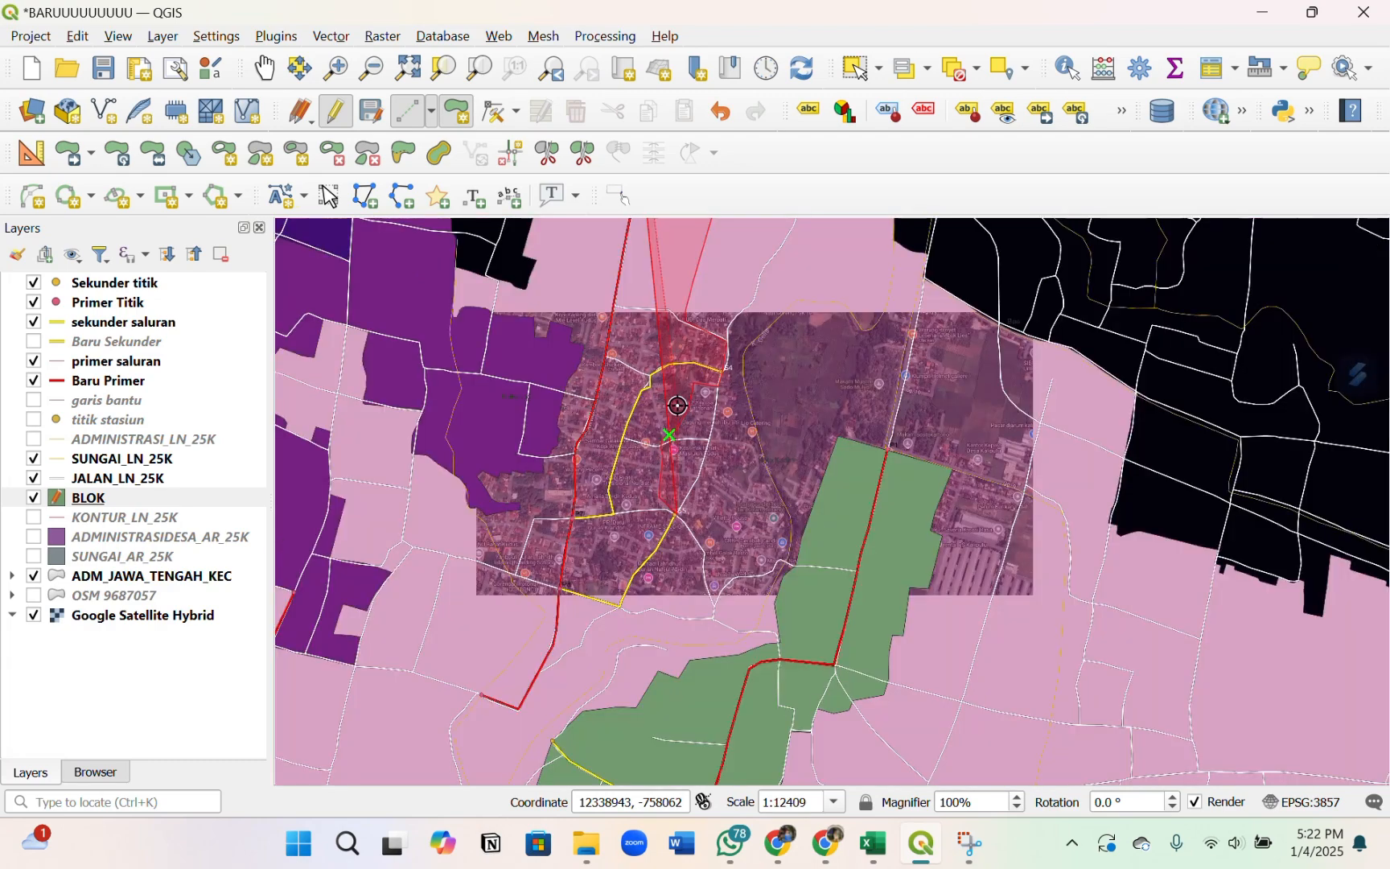
{"action": "scroll", "coordinate": [606, 368], "scroll_direction": "up", "scroll_amount": 2}
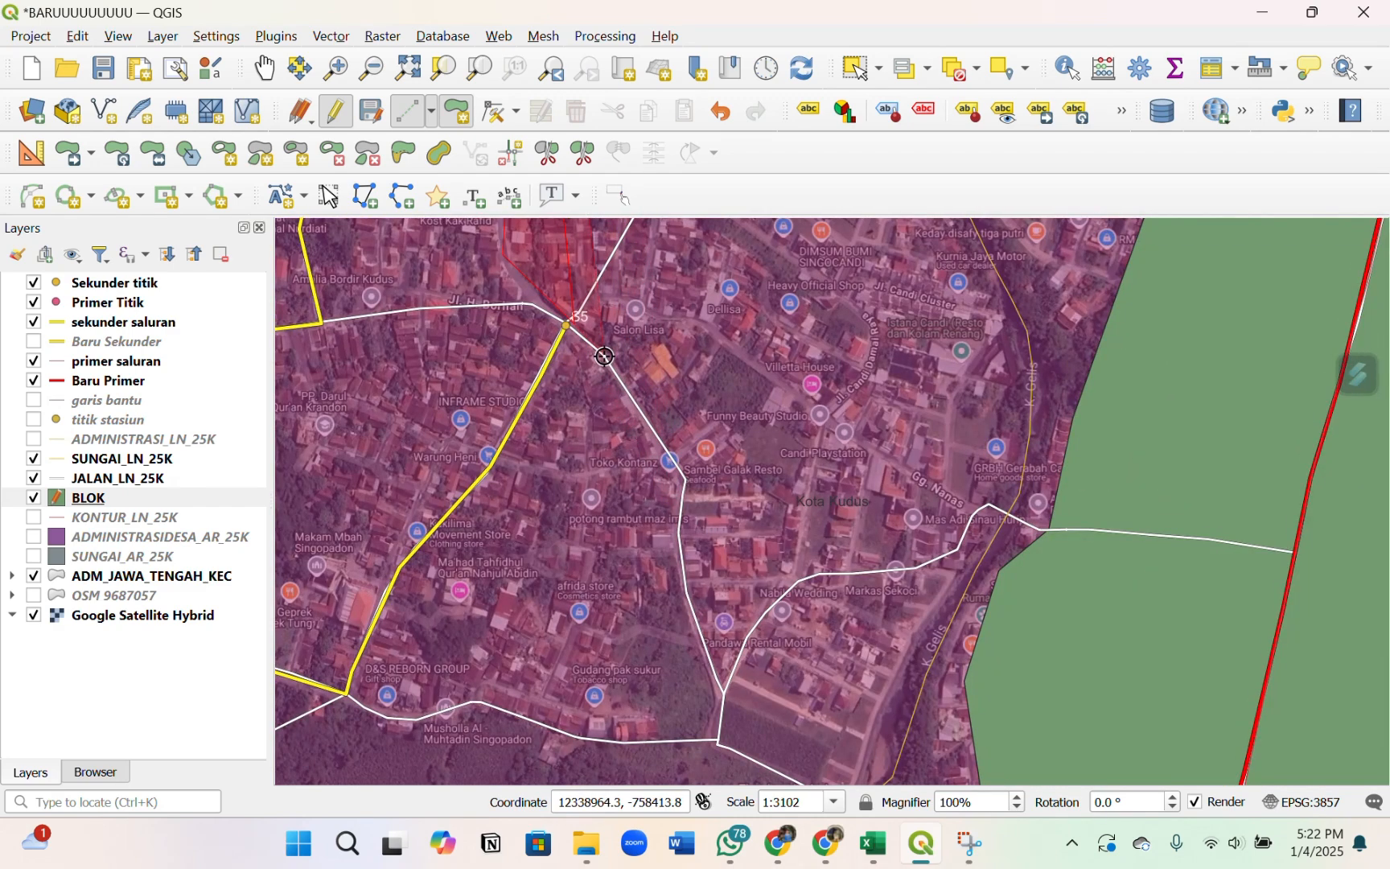
{"action": "left_click", "coordinate": [683, 477]}
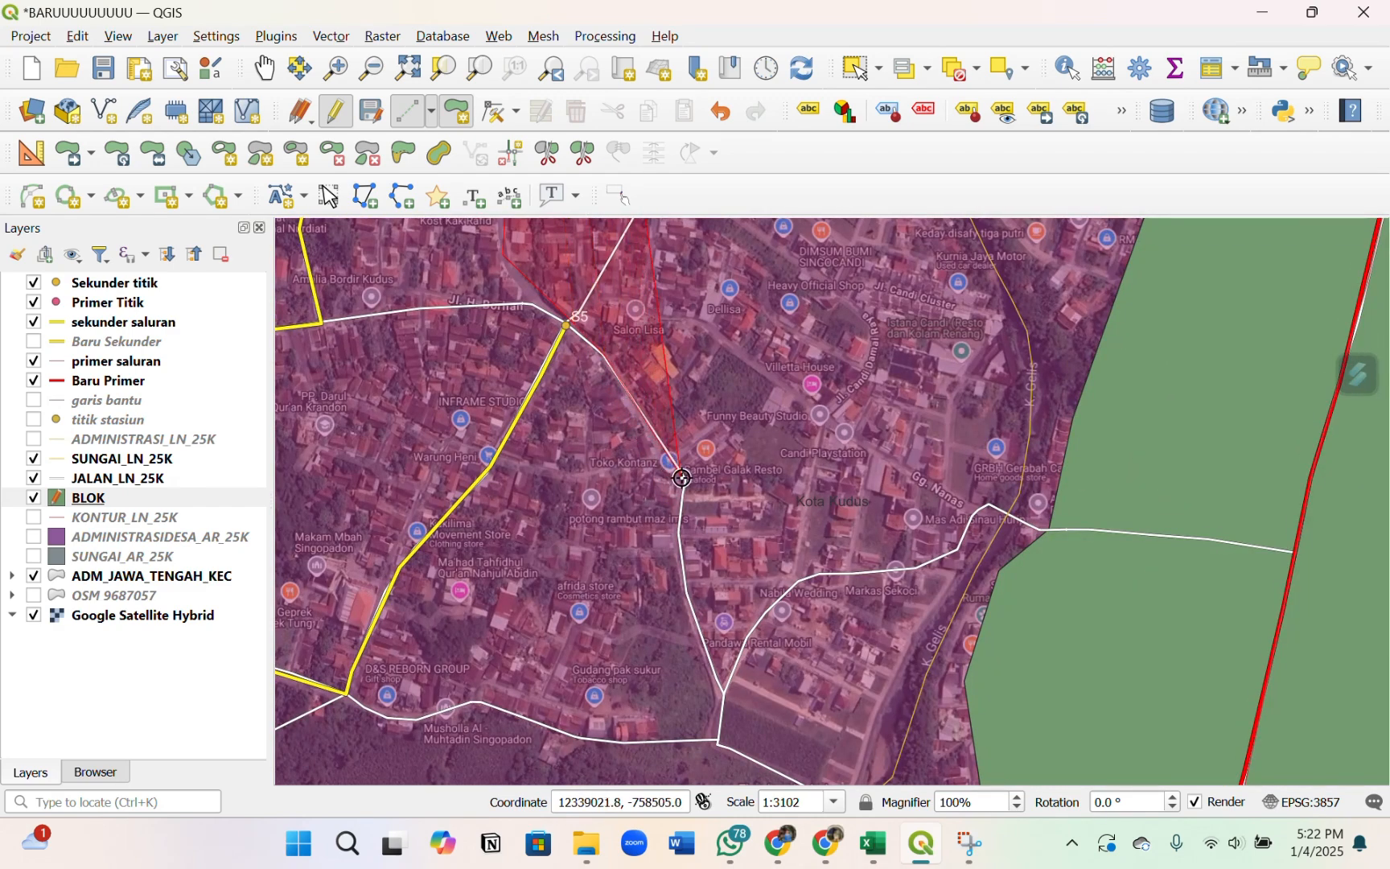
{"action": "left_click", "coordinate": [682, 554]}
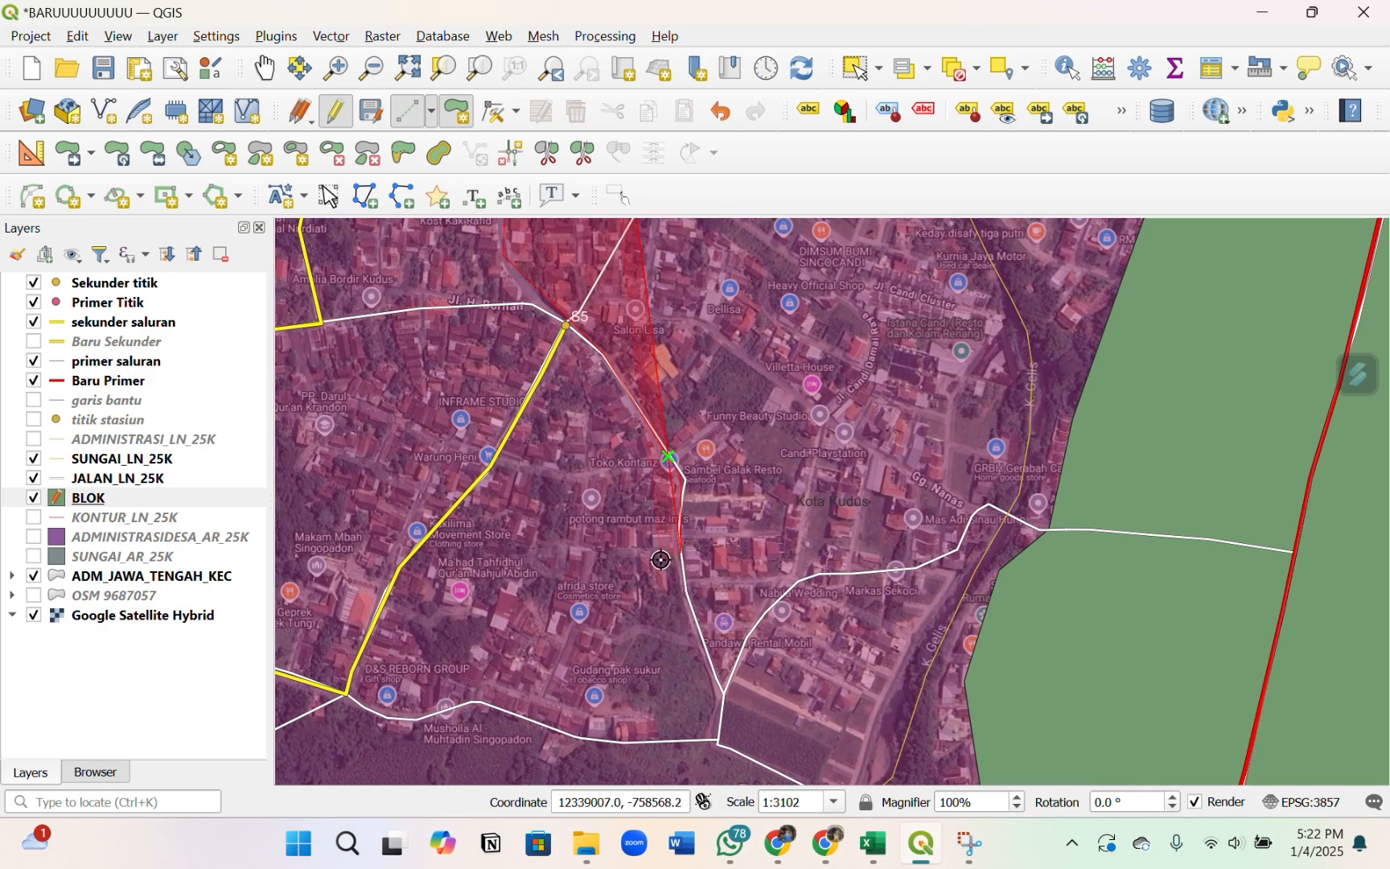
{"action": "left_click", "coordinate": [597, 552]}
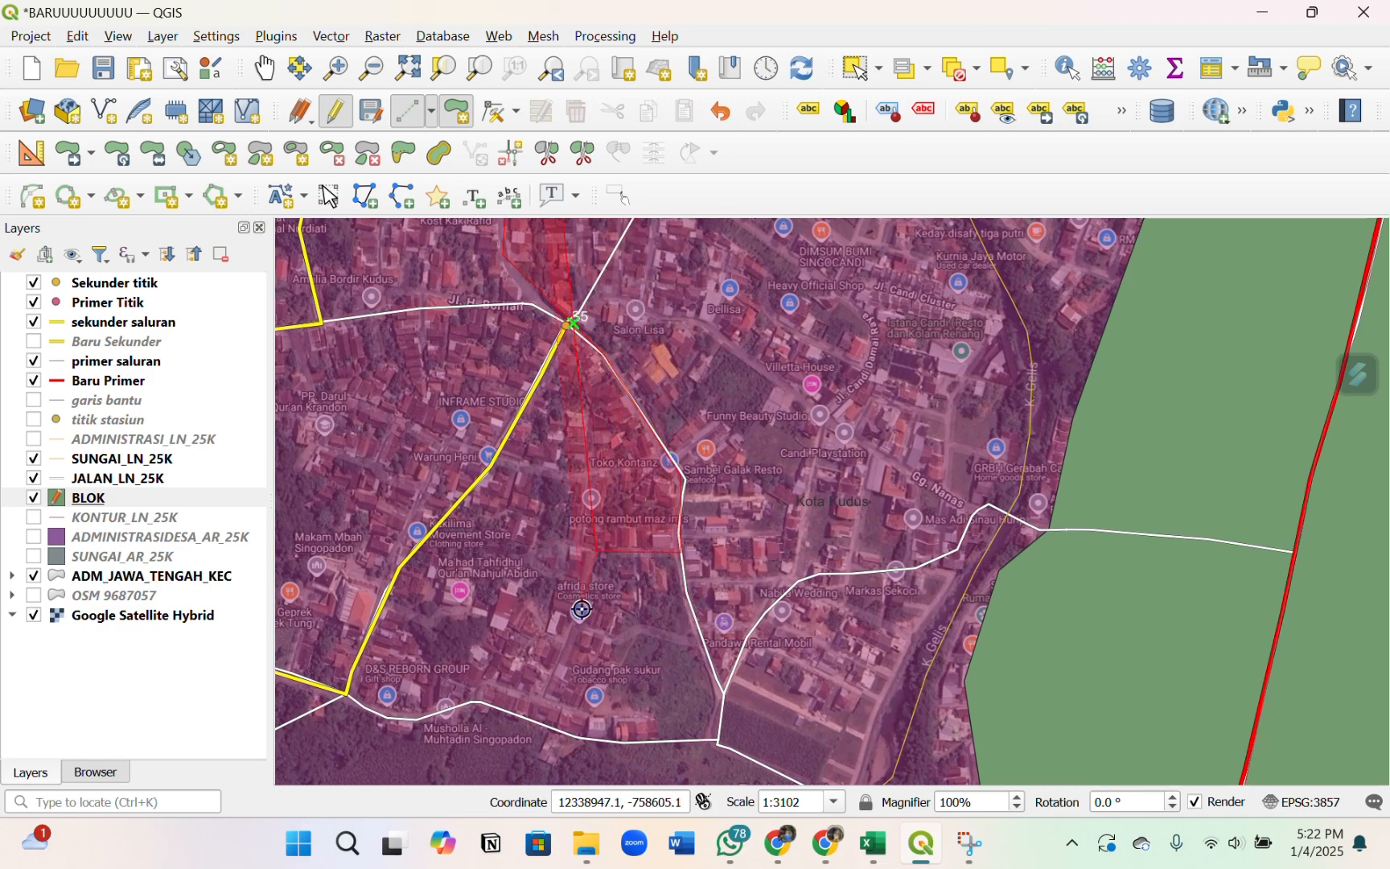
{"action": "left_click", "coordinate": [548, 696]}
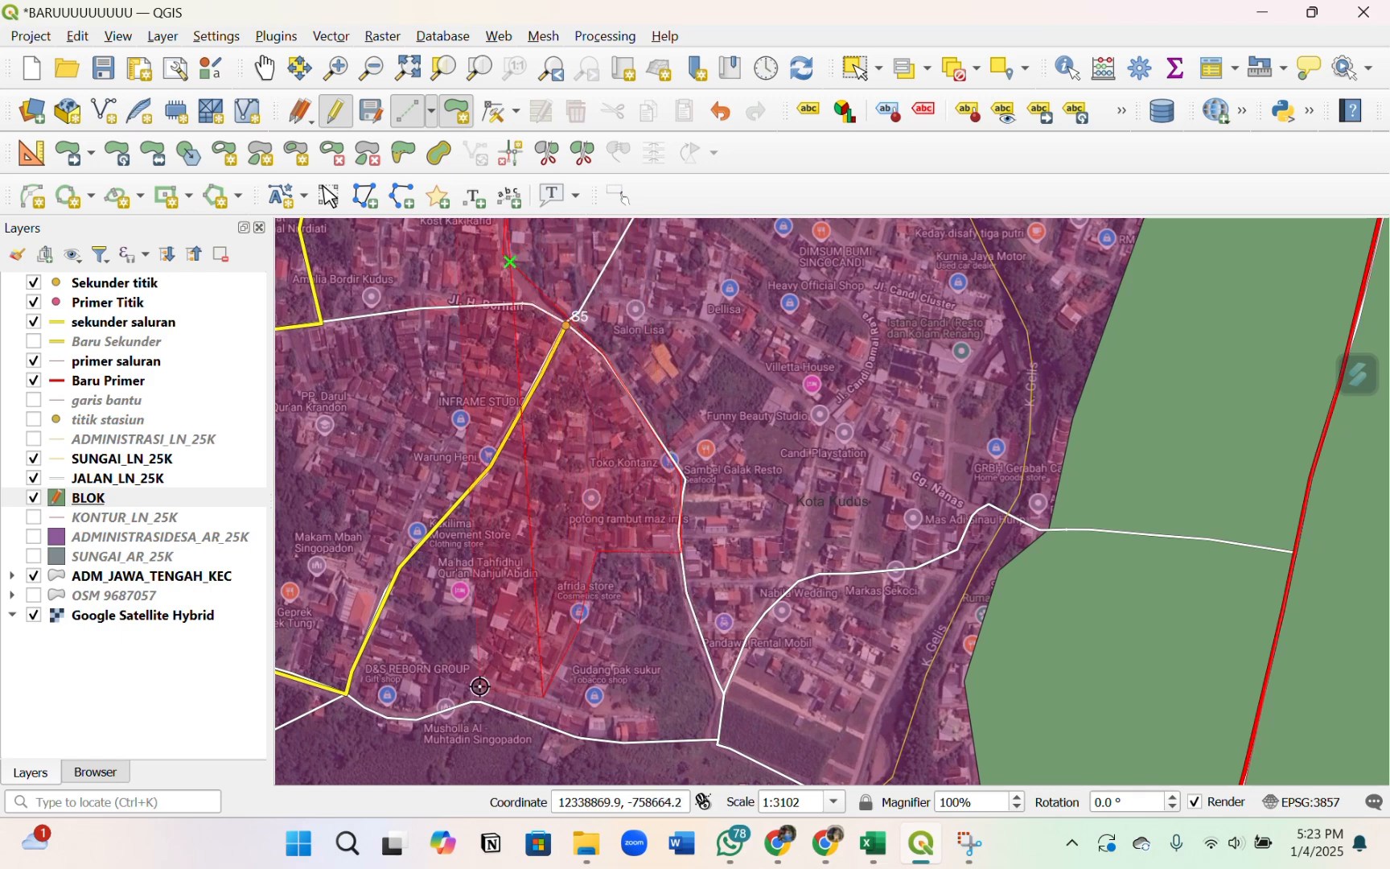
{"action": "left_click", "coordinate": [480, 687]}
- Carry the block boundary west from Musholla Al Muhtadin along the road, past the bend in the yellow secondary channel
{"action": "scroll", "coordinate": [685, 525], "scroll_direction": "down", "scroll_amount": 1}
{"action": "scroll", "coordinate": [634, 579], "scroll_direction": "up", "scroll_amount": 1}
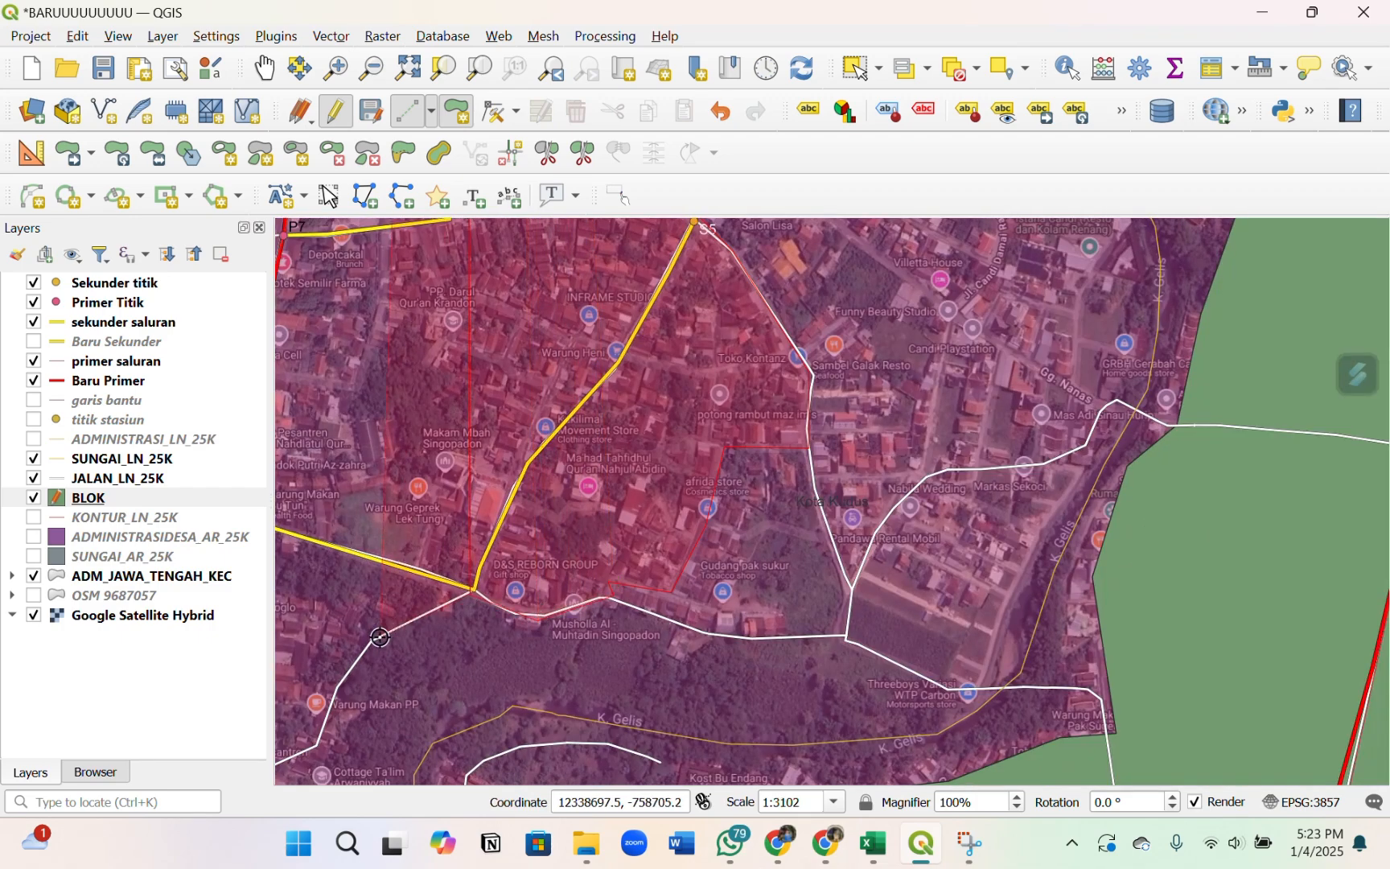
{"action": "scroll", "coordinate": [644, 479], "scroll_direction": "down", "scroll_amount": 1}
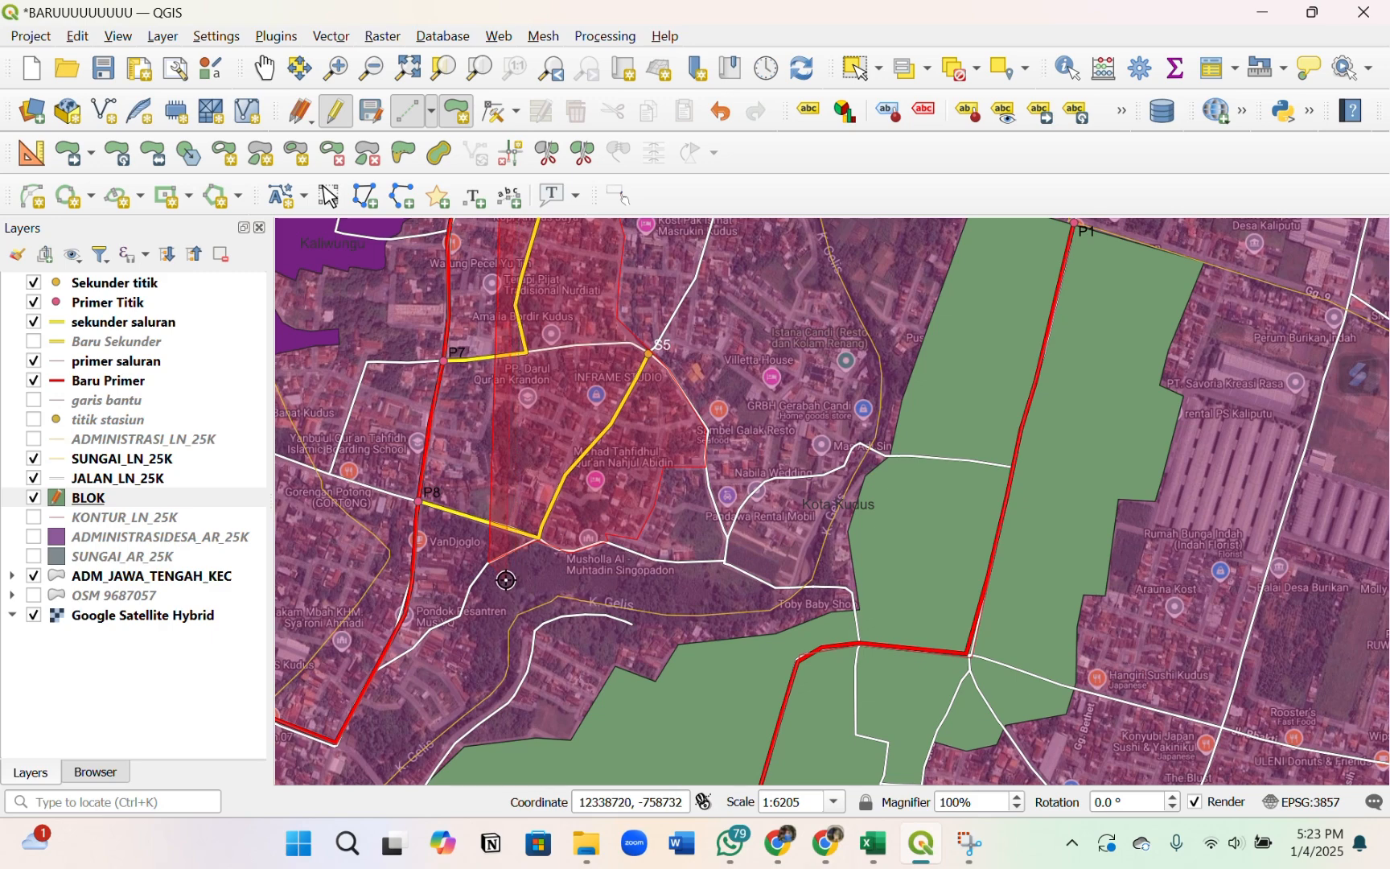
{"action": "scroll", "coordinate": [506, 579], "scroll_direction": "down", "scroll_amount": 1}
{"action": "scroll", "coordinate": [487, 585], "scroll_direction": "up", "scroll_amount": 1}
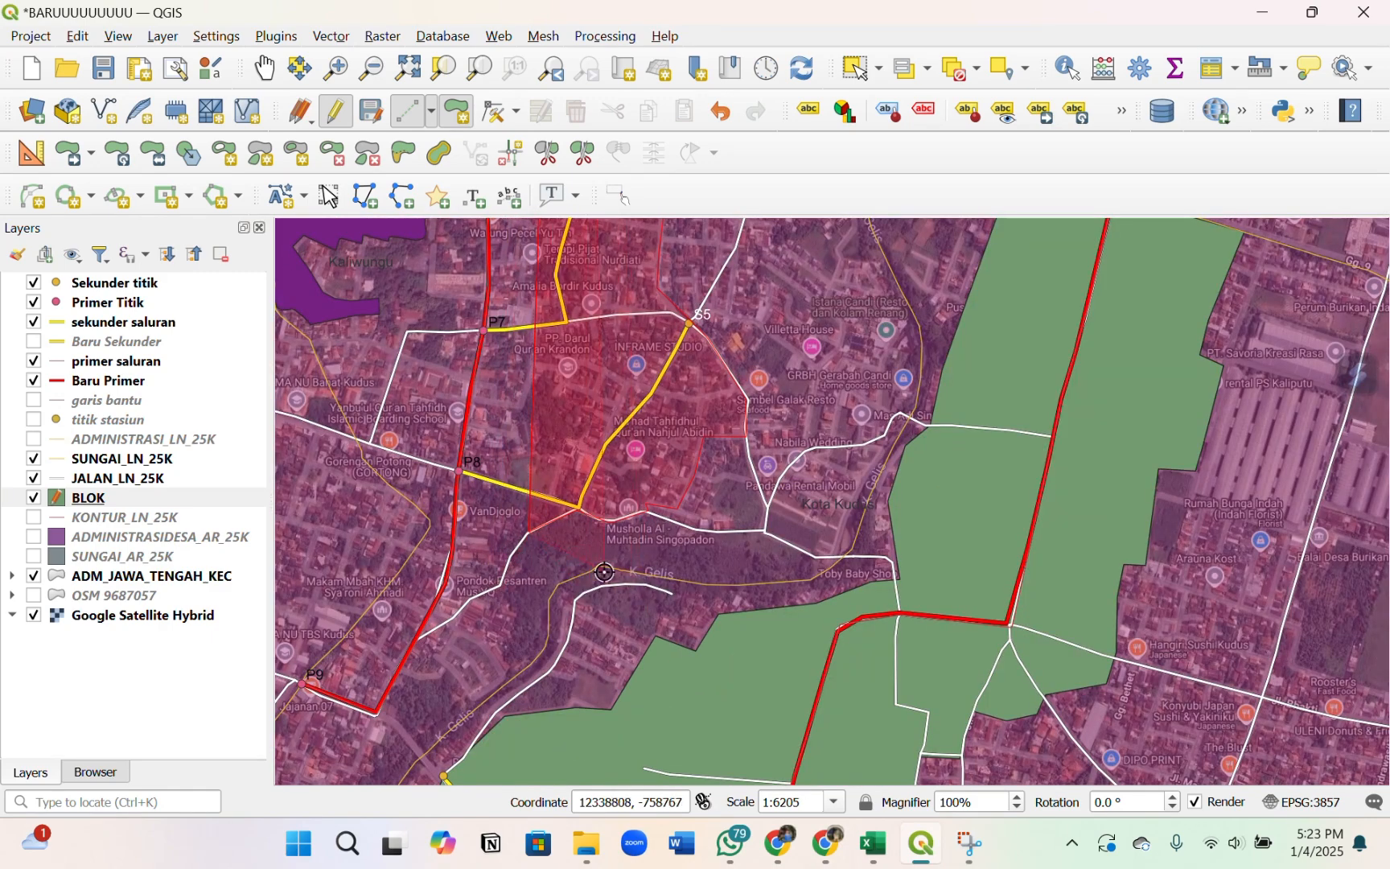
- Trace the boundary southwest past Warung Makan PP, down beside K. Gelis, and around to primary point P9
{"action": "scroll", "coordinate": [624, 555], "scroll_direction": "down", "scroll_amount": 1}
{"action": "scroll", "coordinate": [635, 521], "scroll_direction": "up", "scroll_amount": 2}
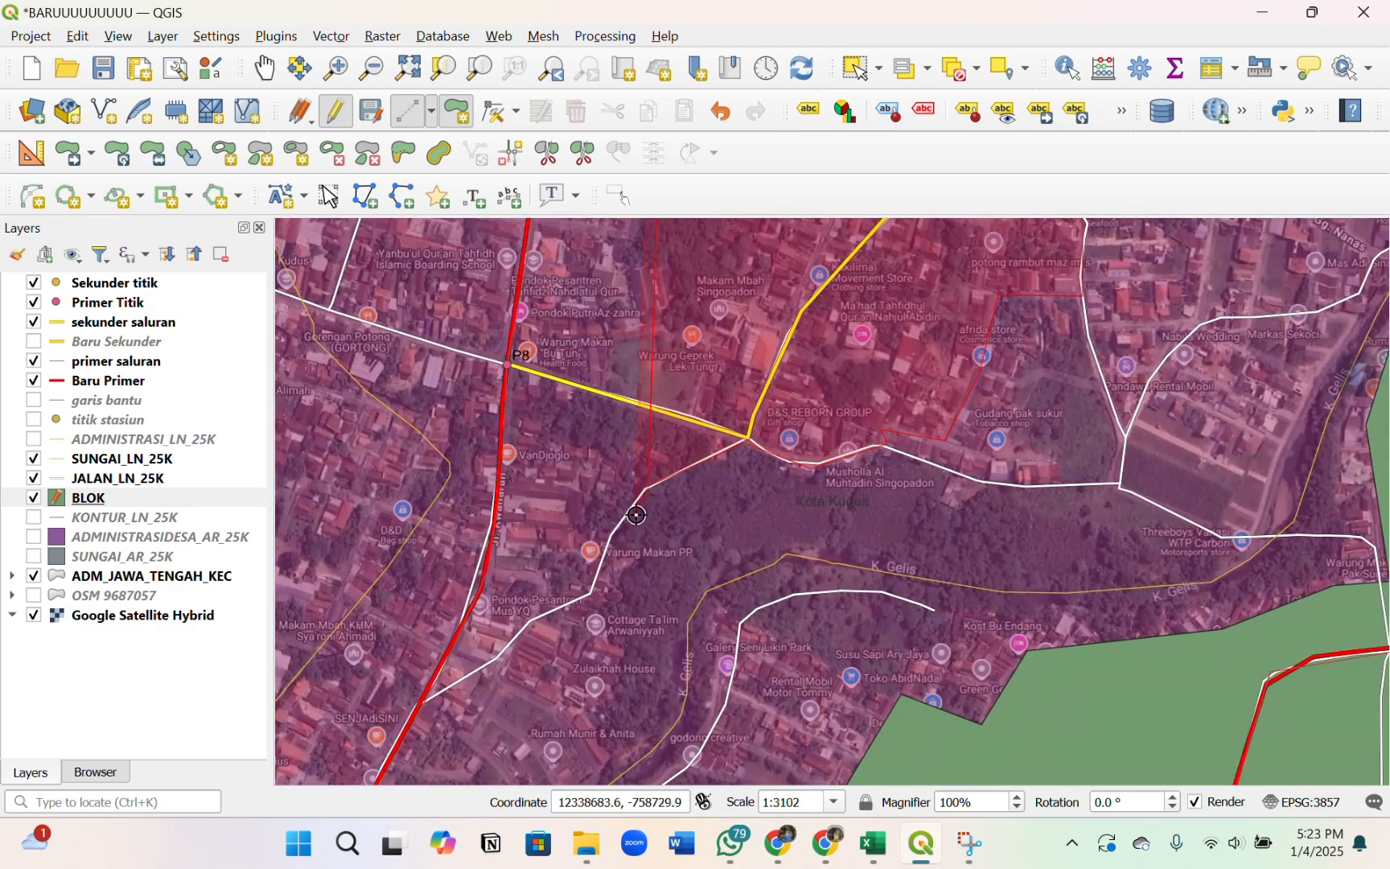
{"action": "scroll", "coordinate": [649, 532], "scroll_direction": "down", "scroll_amount": 1}
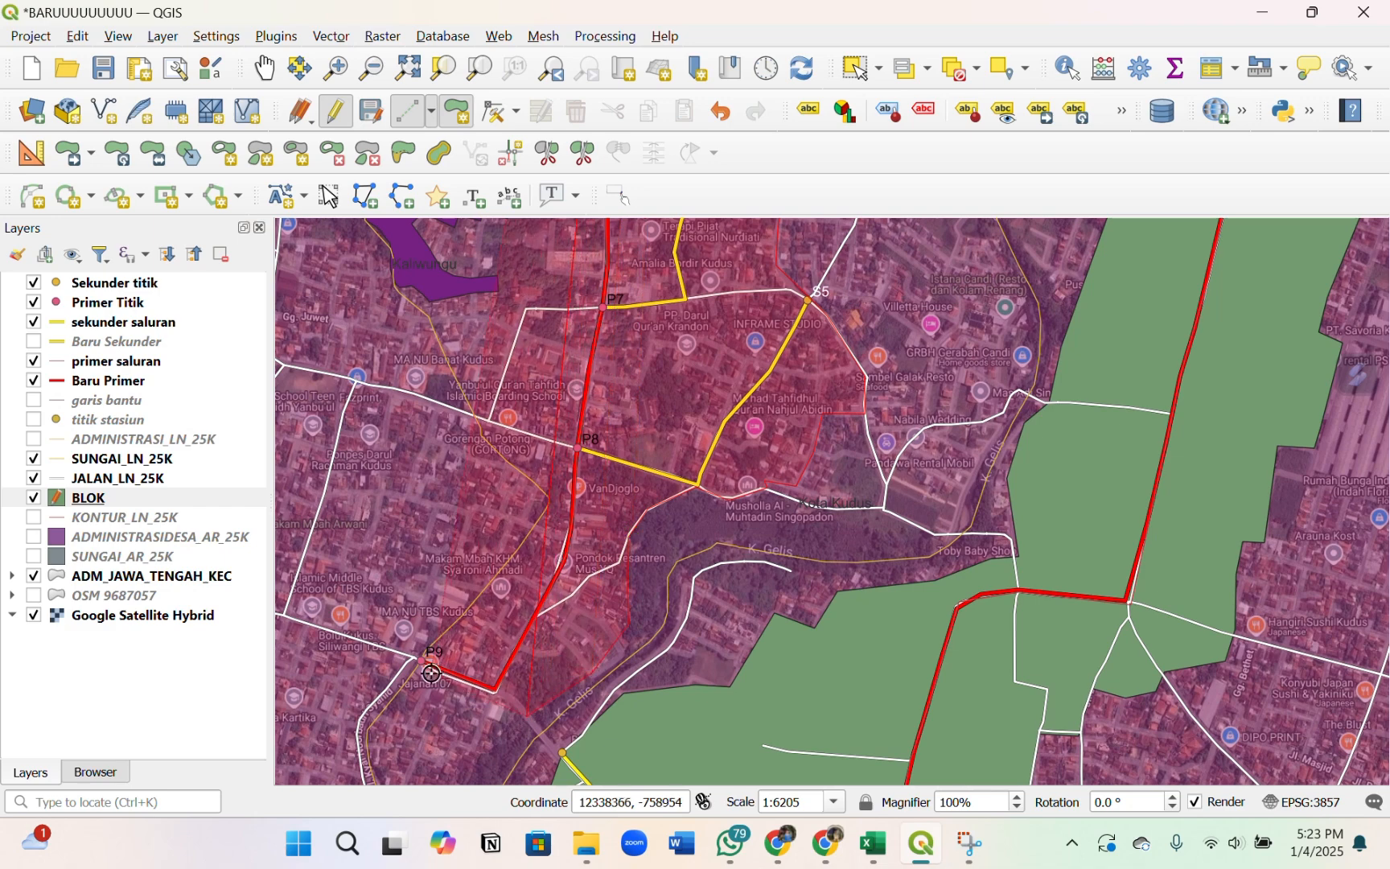
{"action": "left_click", "coordinate": [421, 668]}
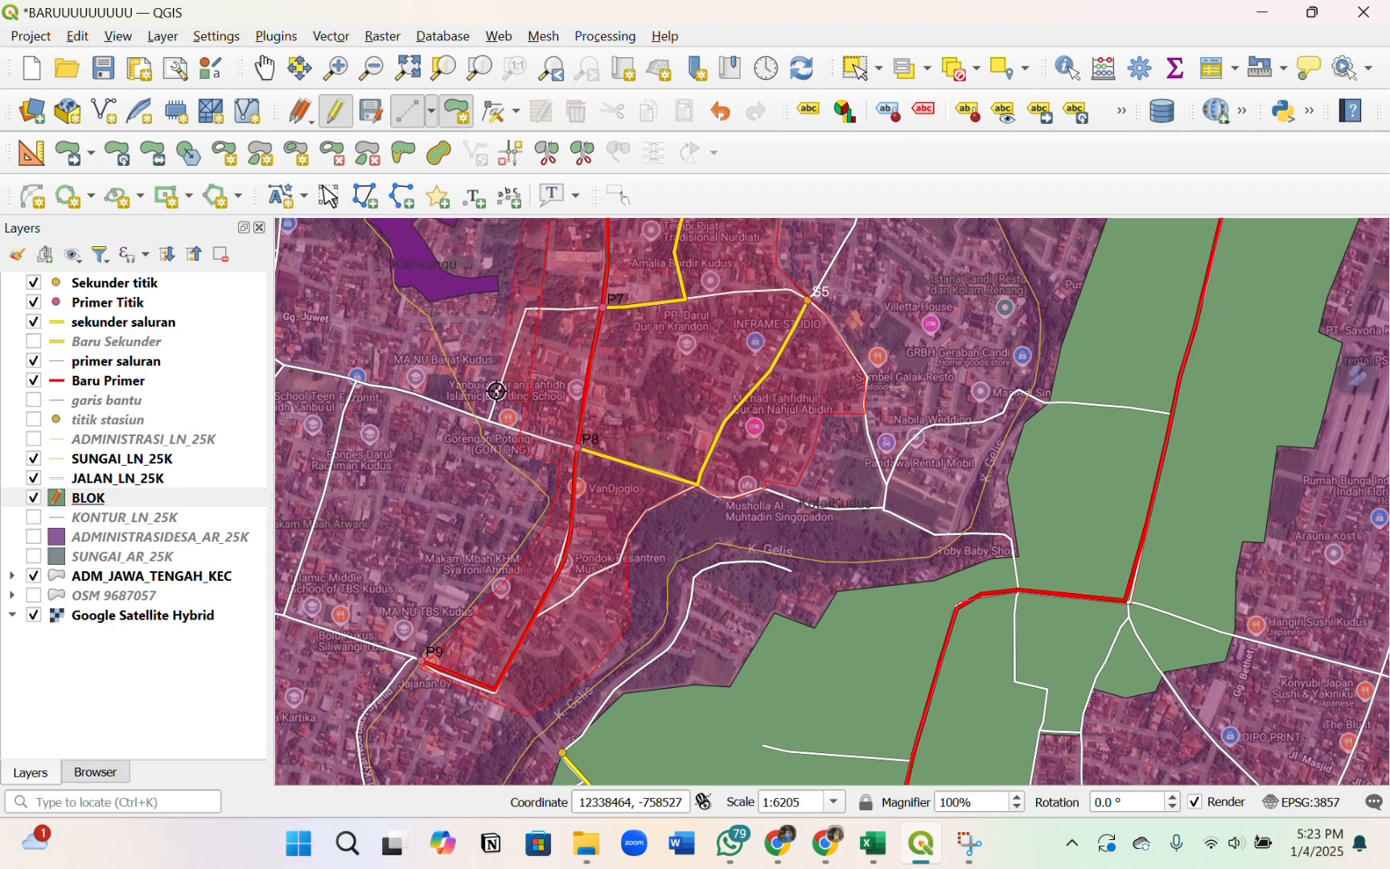
- Trace the boundary north from P9 along the road west of P7 by SD Krandon Kudus and up the Kaliwungu district edge
{"action": "scroll", "coordinate": [497, 392], "scroll_direction": "up", "scroll_amount": 2}
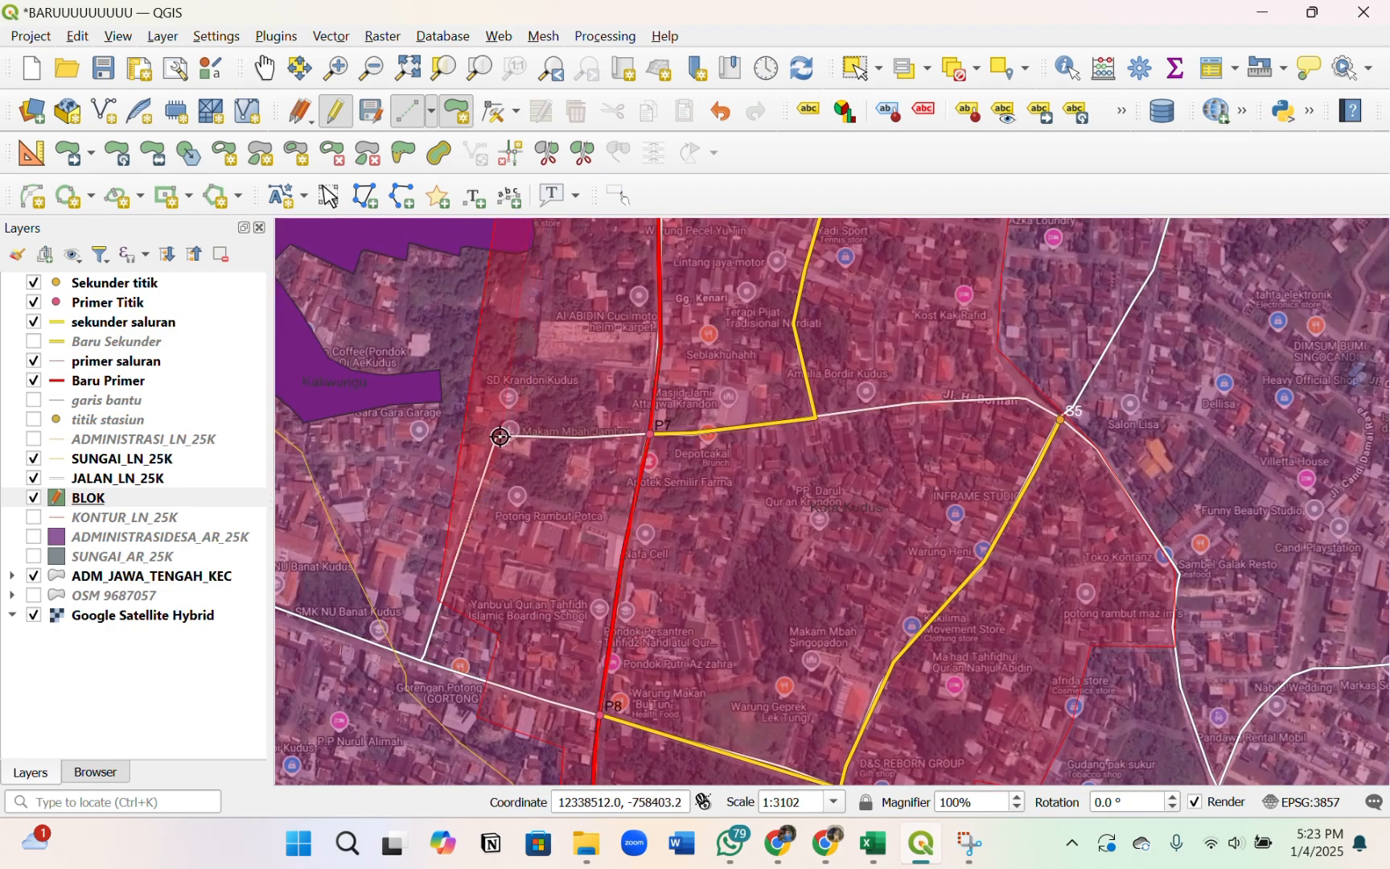
{"action": "scroll", "coordinate": [548, 505], "scroll_direction": "down", "scroll_amount": 2}
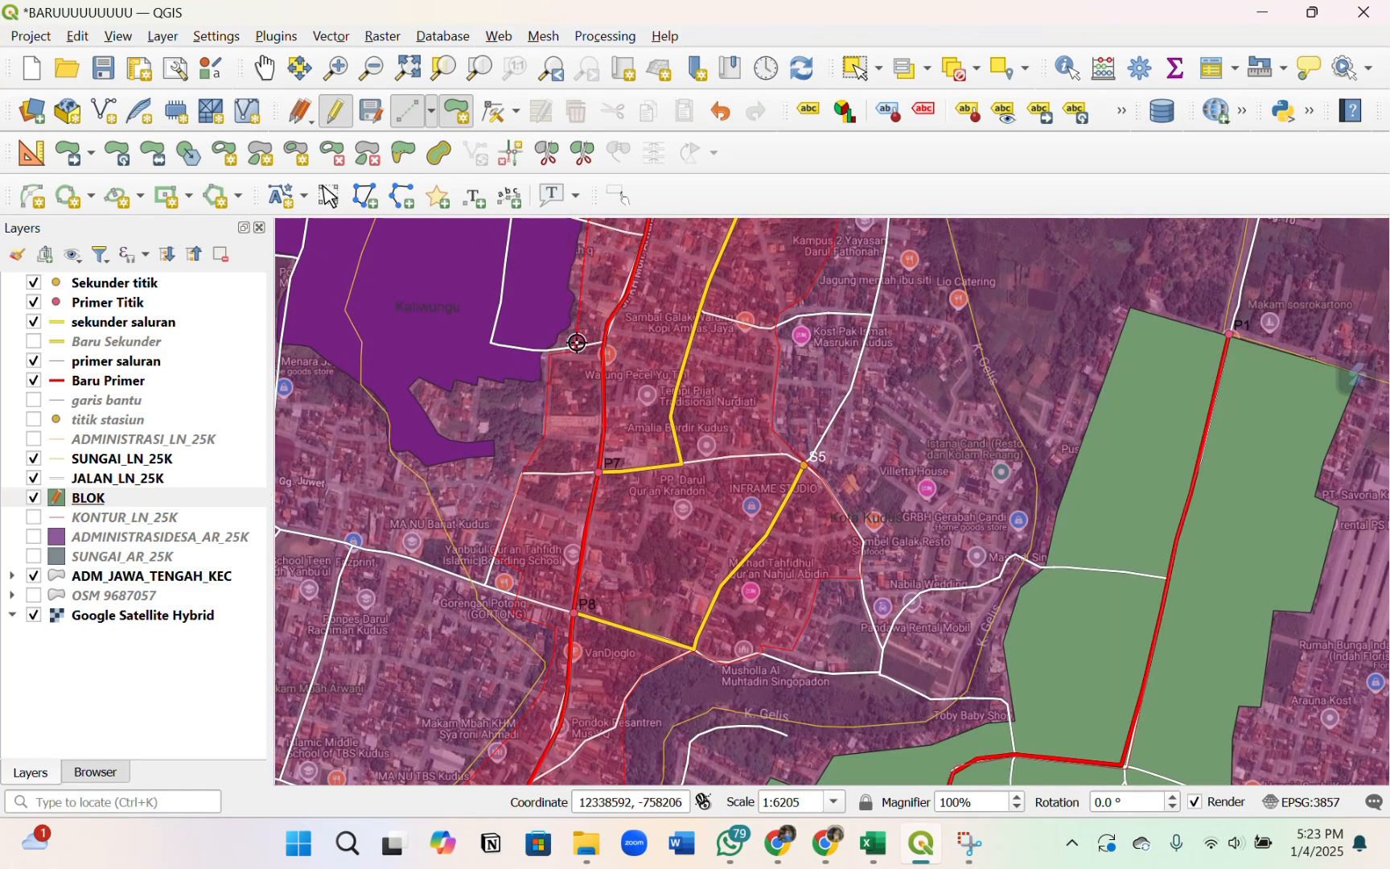
{"action": "scroll", "coordinate": [582, 332], "scroll_direction": "down", "scroll_amount": 2}
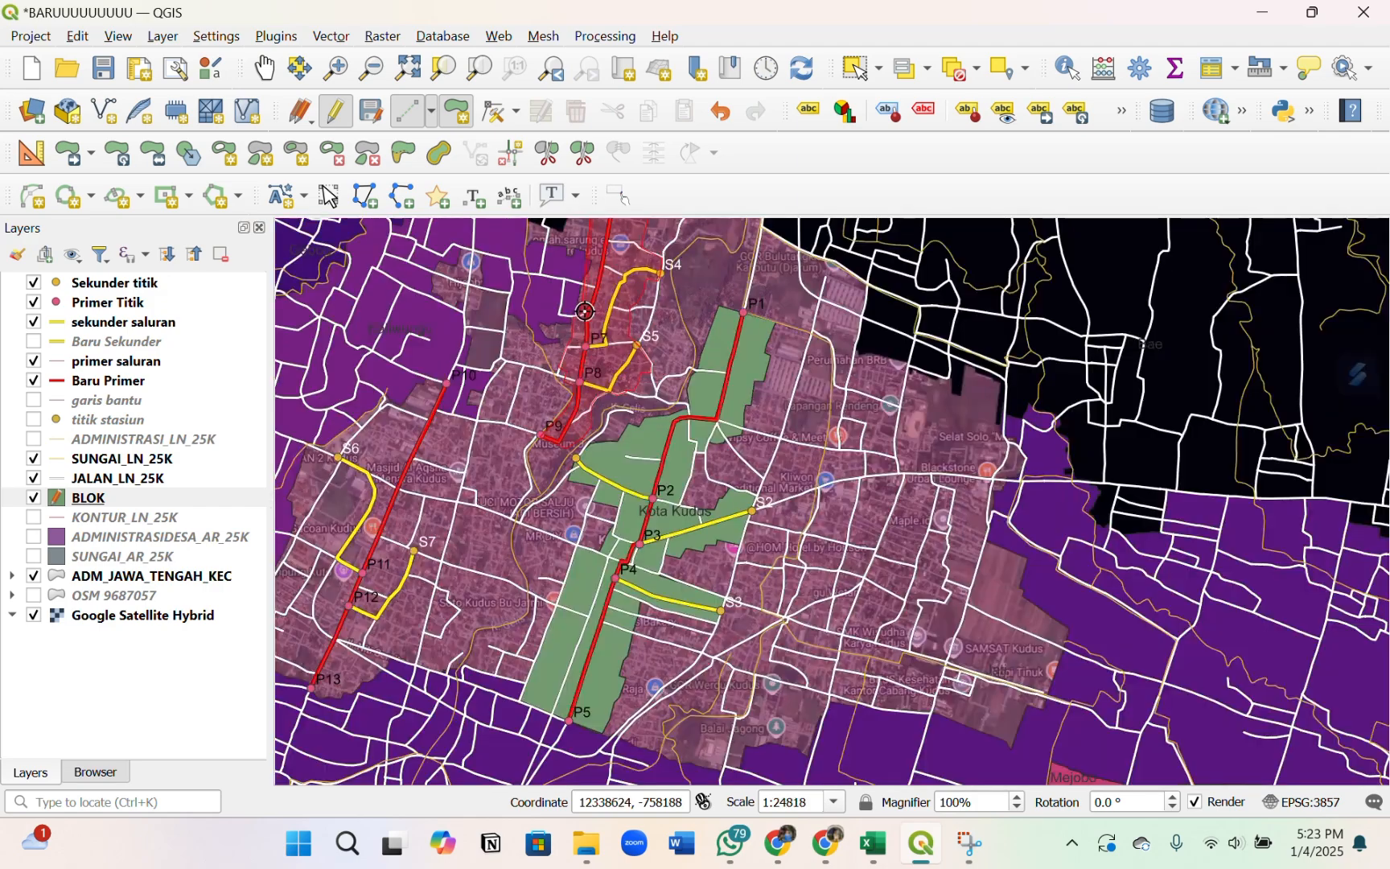
{"action": "scroll", "coordinate": [585, 303], "scroll_direction": "up", "scroll_amount": 2}
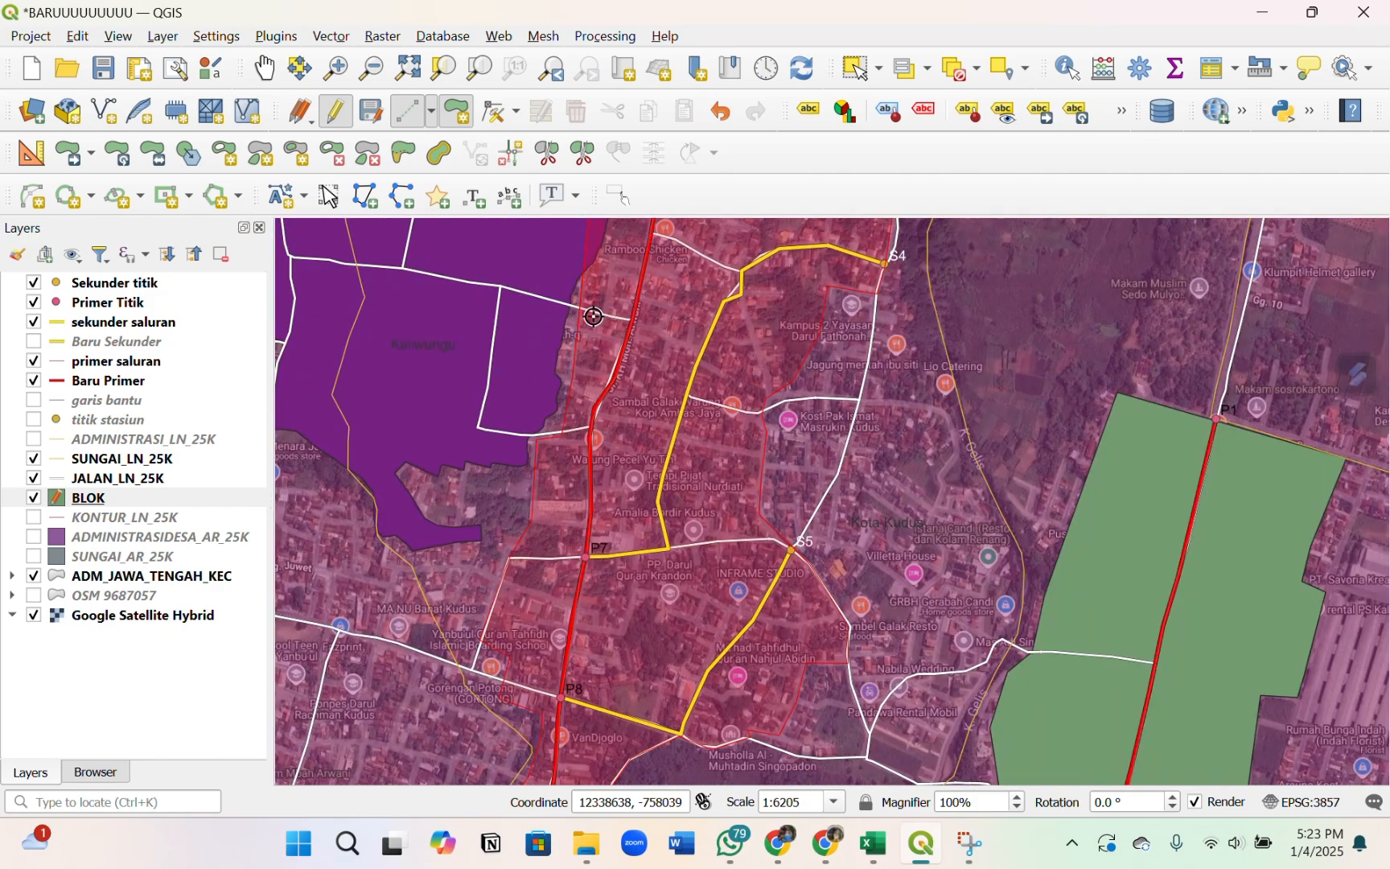
{"action": "scroll", "coordinate": [605, 309], "scroll_direction": "down", "scroll_amount": 1}
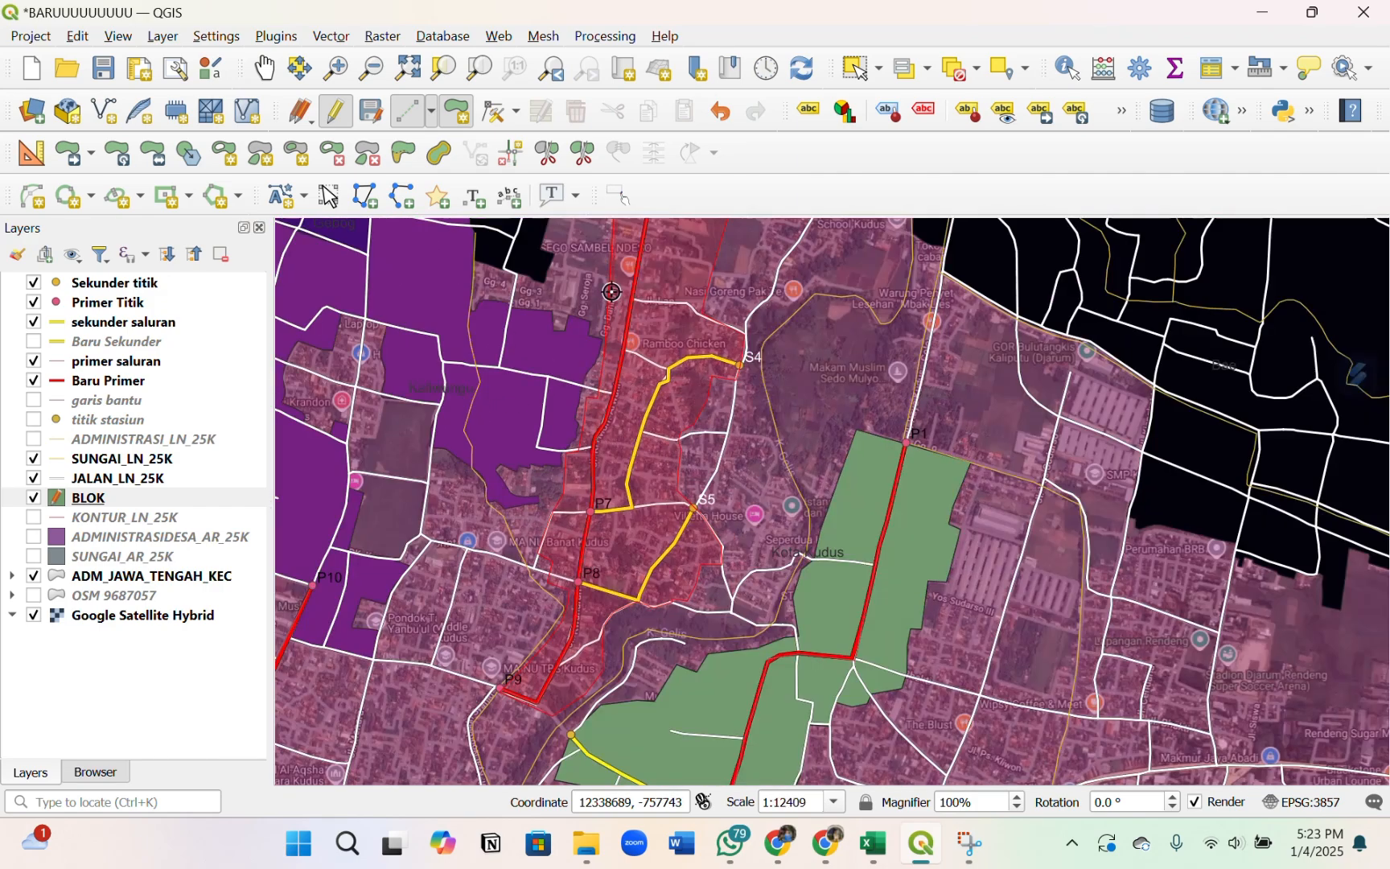
- Carry the boundary north past Kopi Kapling dan Mie Level Kudus, around Al Islam Vocational School, and toward SD Islam Terpadu Umar Bin Khathab
{"action": "scroll", "coordinate": [613, 314], "scroll_direction": "up", "scroll_amount": 2}
{"action": "scroll", "coordinate": [568, 563], "scroll_direction": "down", "scroll_amount": 1}
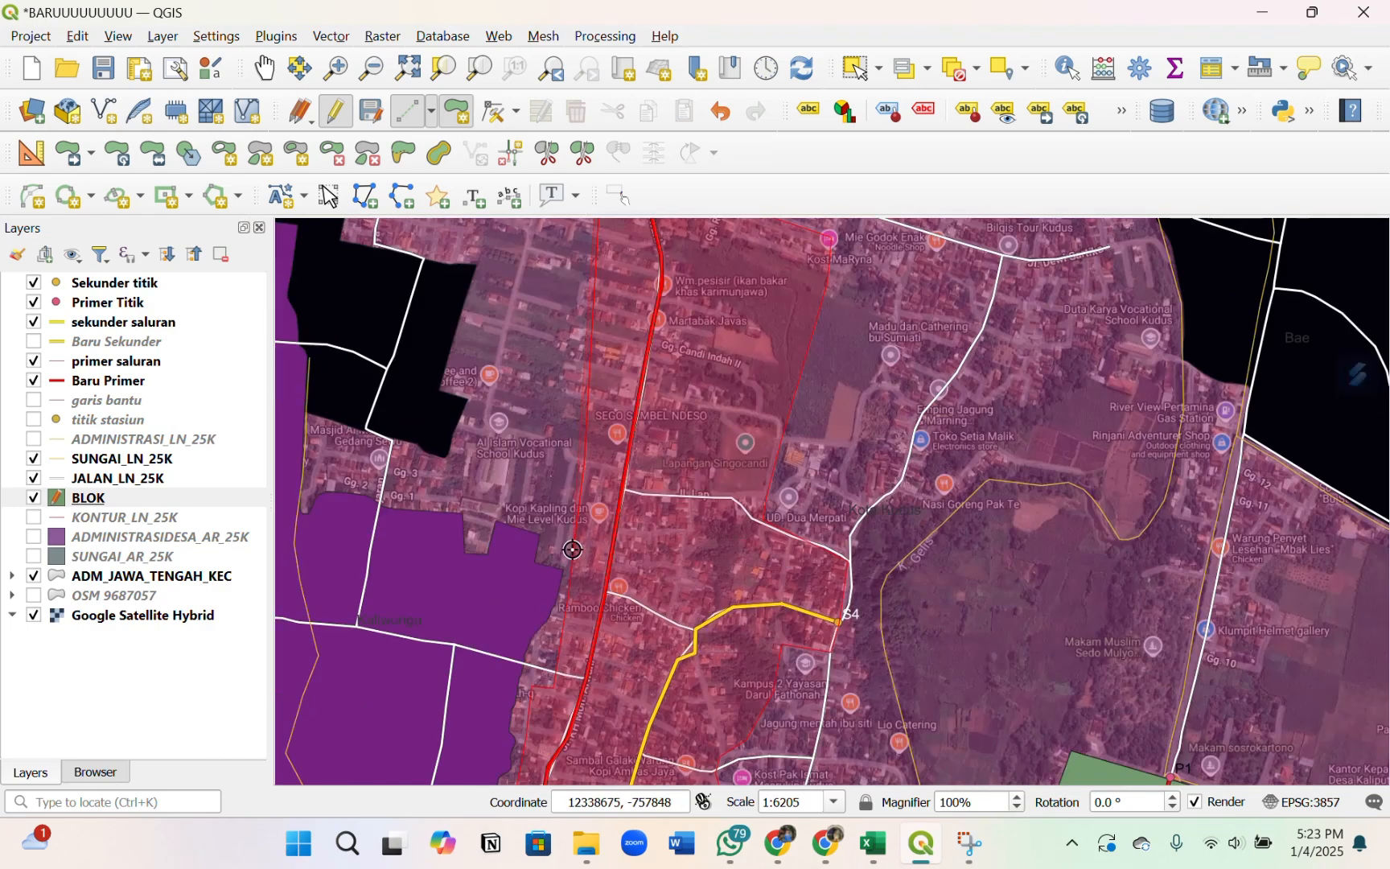
{"action": "left_click", "coordinate": [493, 428]}
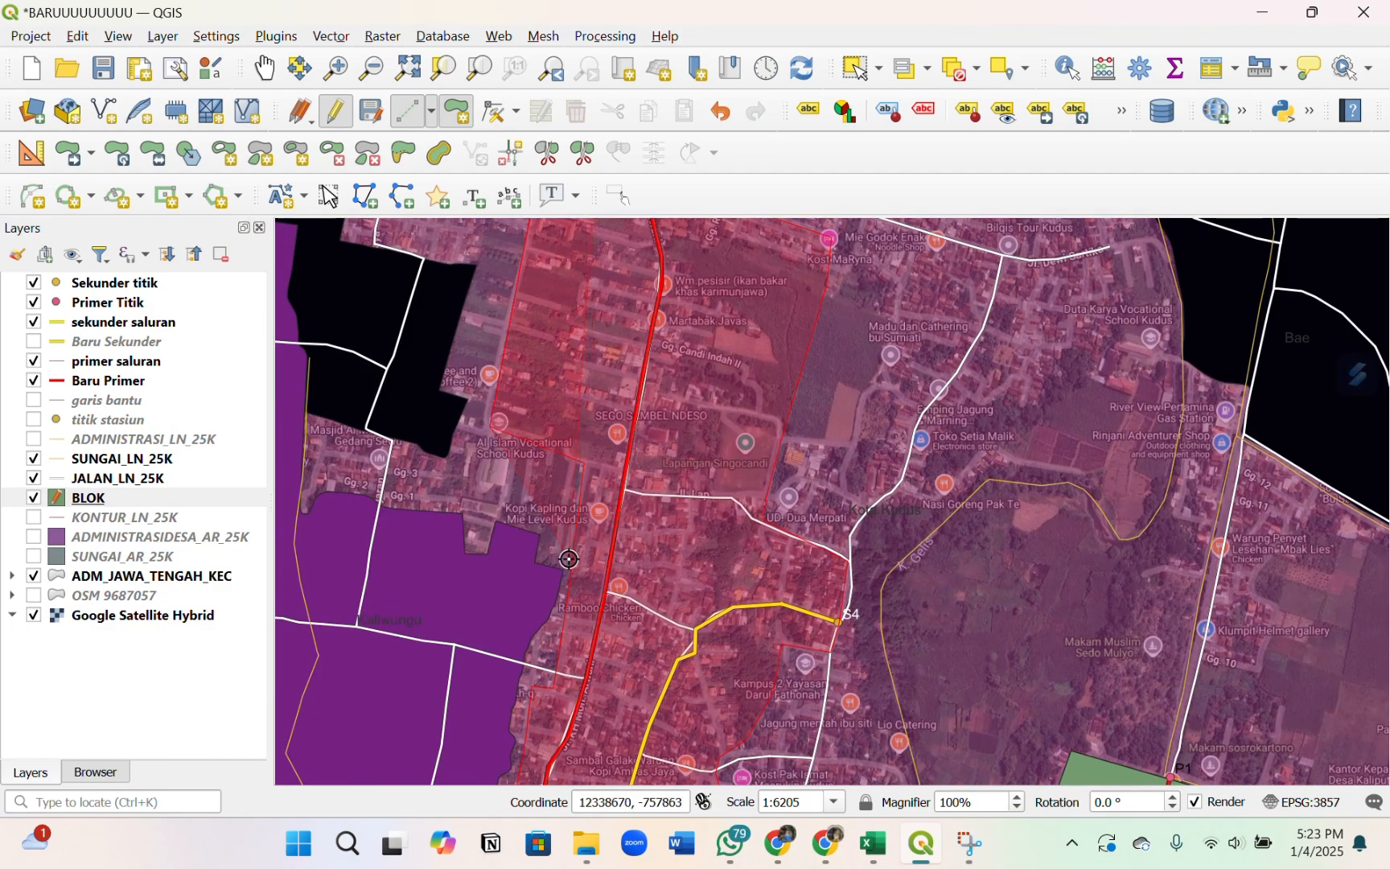
{"action": "scroll", "coordinate": [569, 559], "scroll_direction": "down", "scroll_amount": 1}
{"action": "scroll", "coordinate": [570, 331], "scroll_direction": "up", "scroll_amount": 1}
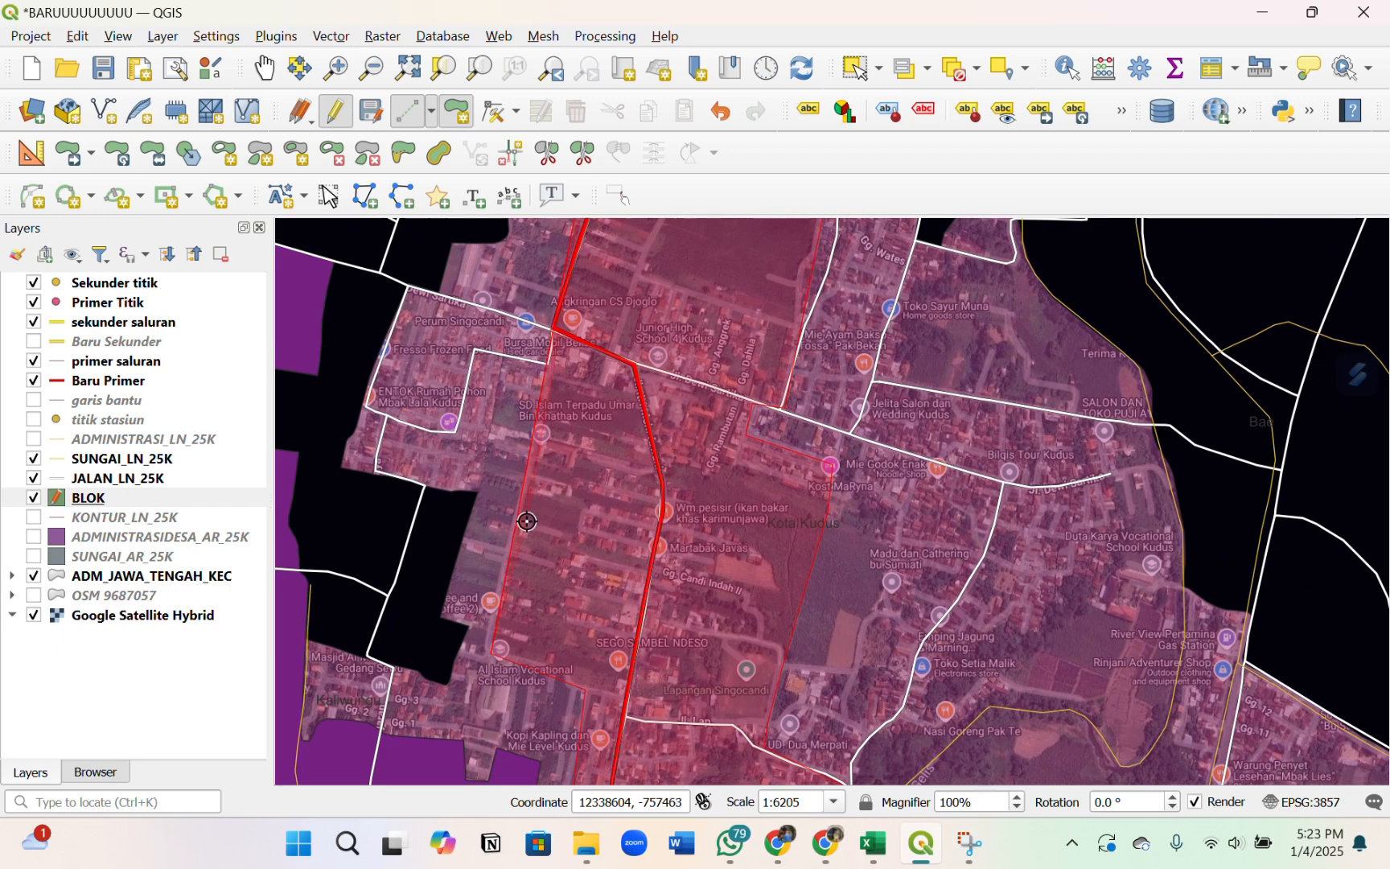
{"action": "left_click", "coordinate": [522, 474]}
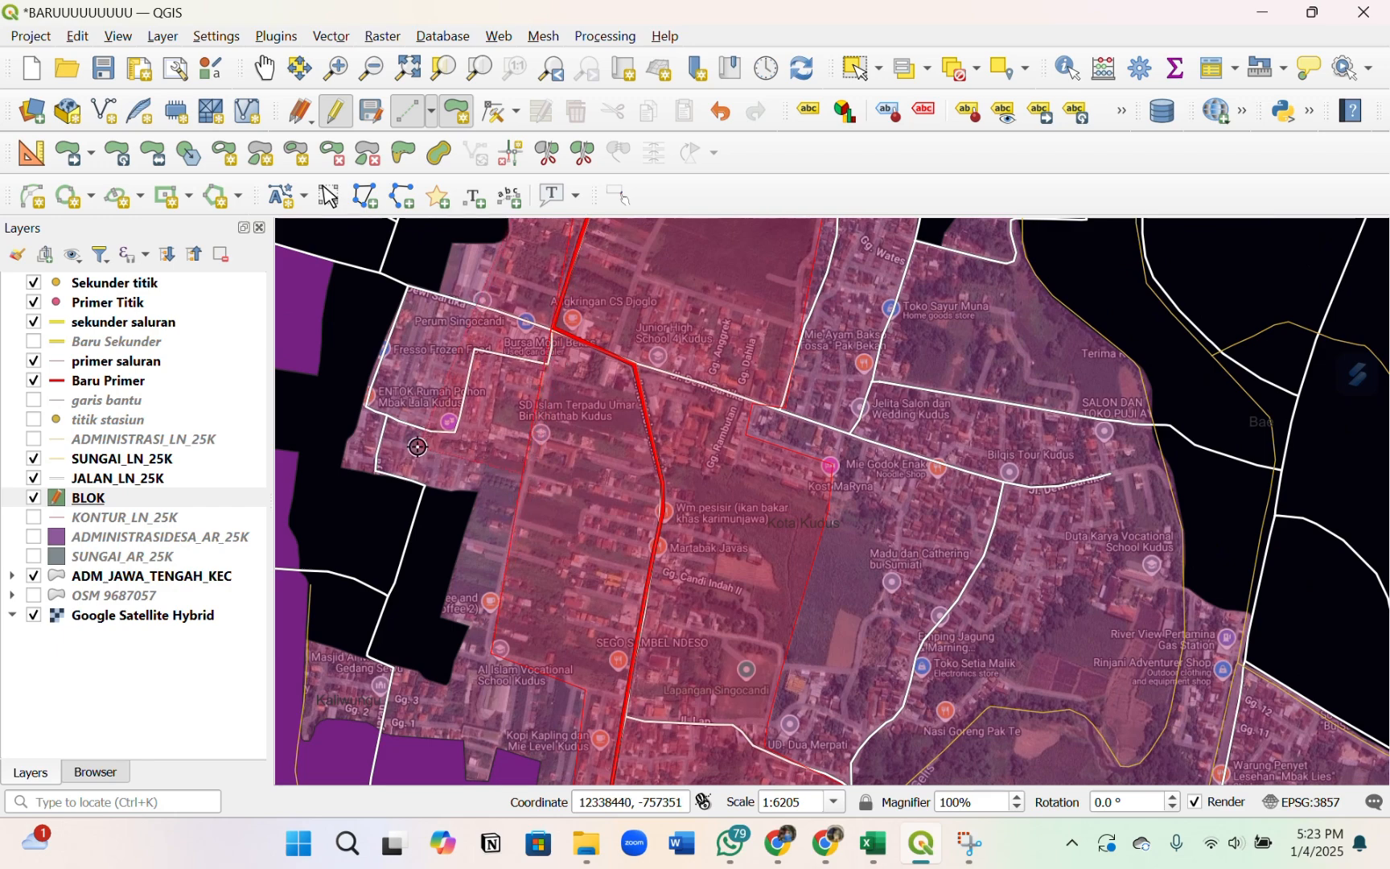
- Trace the boundary west to ENTOK Rumah Pohon, then north past Perum Singocandi along the district edge to the primary channel's northern end
{"action": "left_click", "coordinate": [402, 438]}
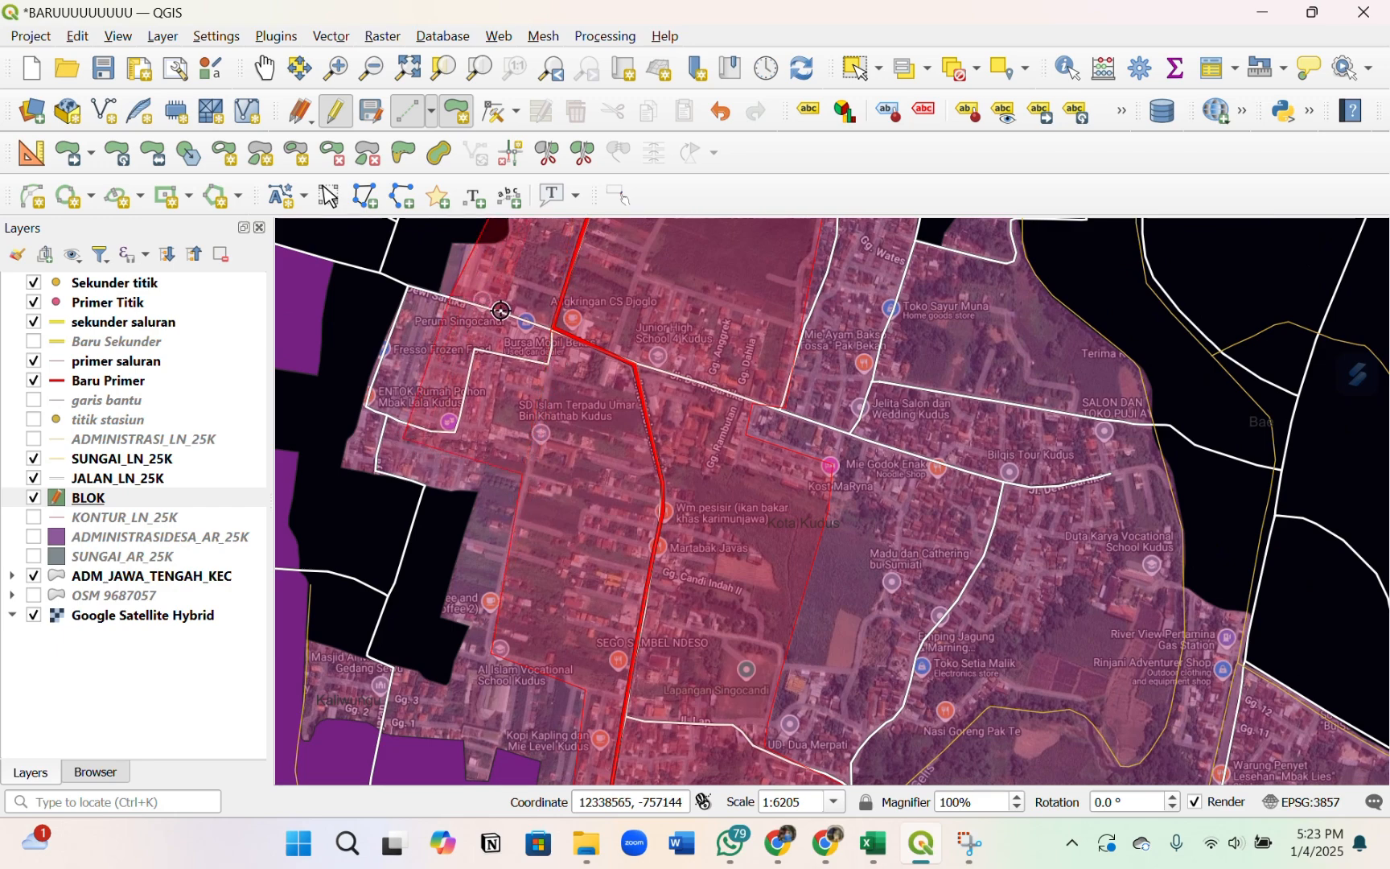
{"action": "scroll", "coordinate": [497, 310], "scroll_direction": "down", "scroll_amount": 1}
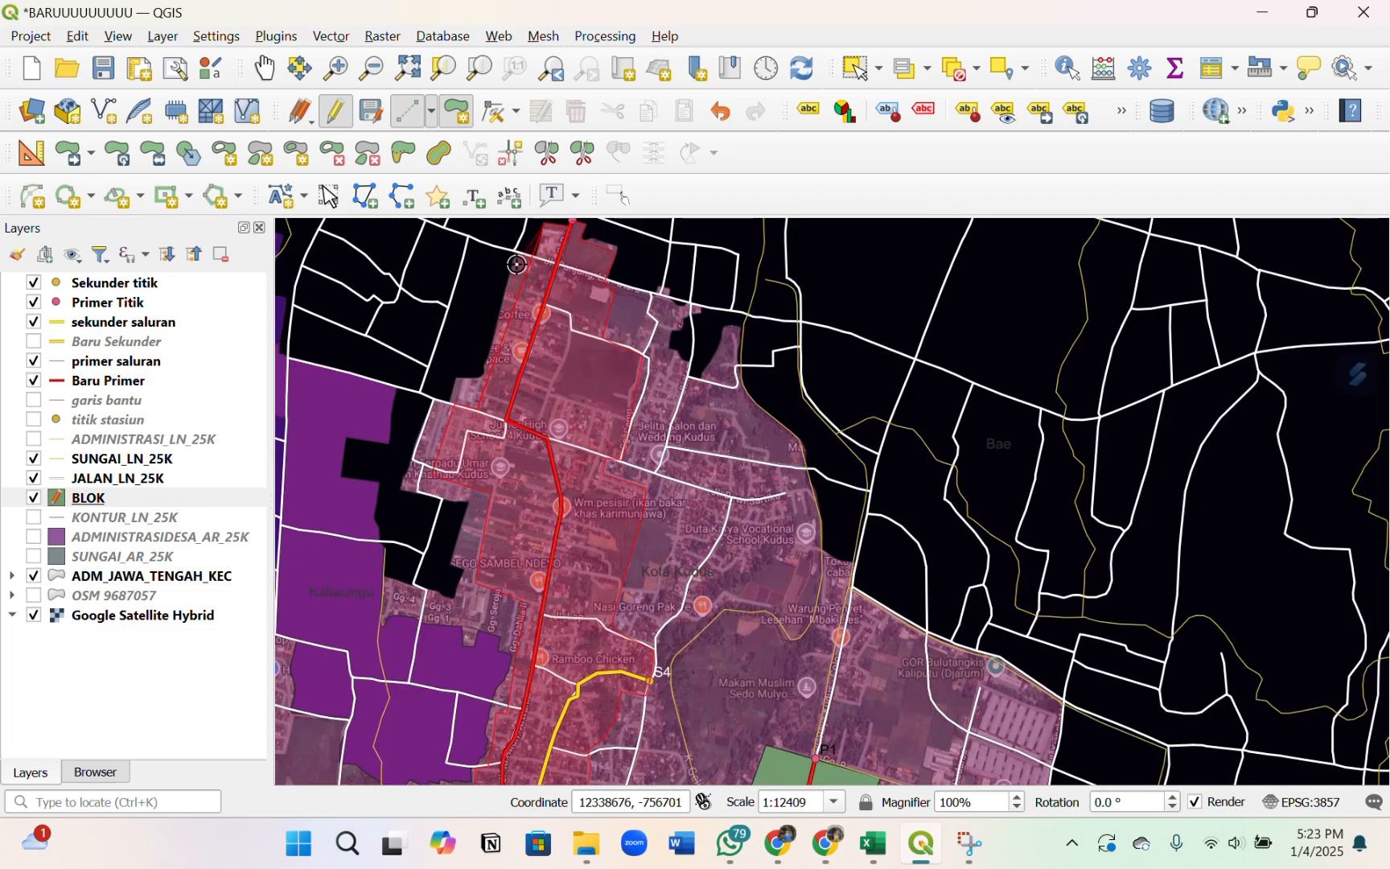
{"action": "scroll", "coordinate": [517, 265], "scroll_direction": "down", "scroll_amount": 1}
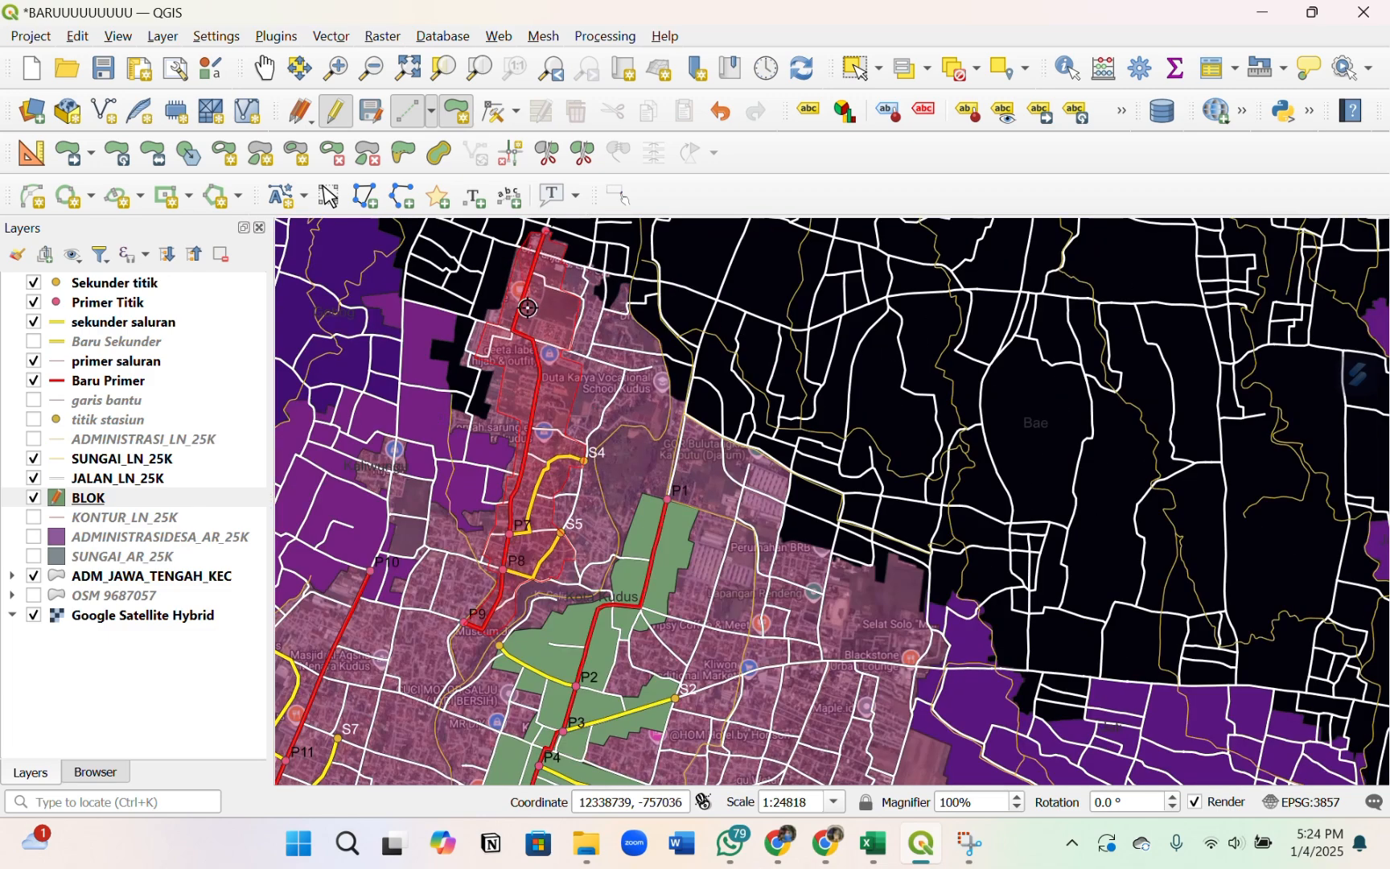
{"action": "scroll", "coordinate": [518, 239], "scroll_direction": "up", "scroll_amount": 3}
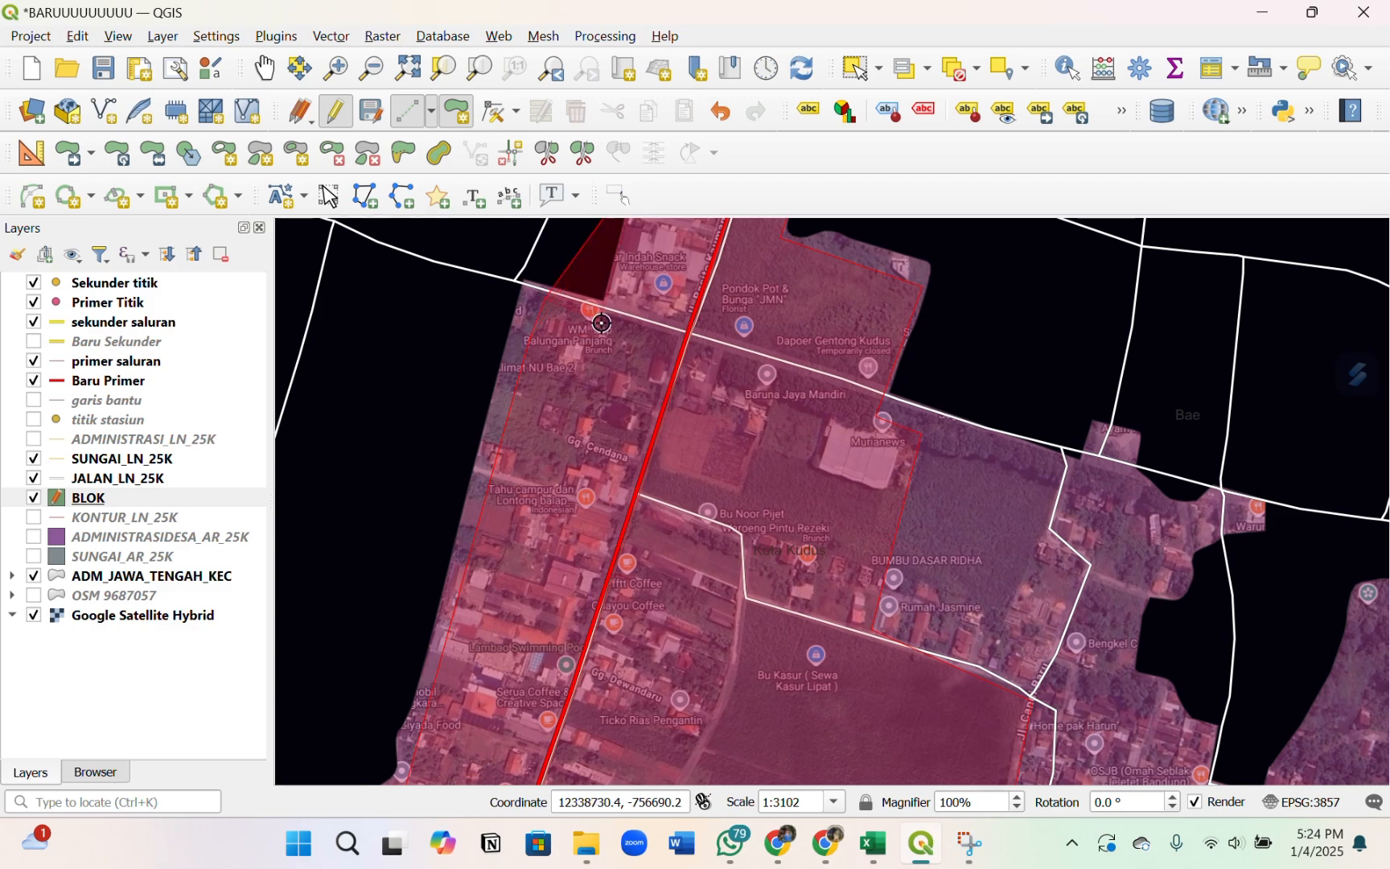
{"action": "scroll", "coordinate": [596, 447], "scroll_direction": "down", "scroll_amount": 1}
{"action": "scroll", "coordinate": [596, 419], "scroll_direction": "down", "scroll_amount": 1}
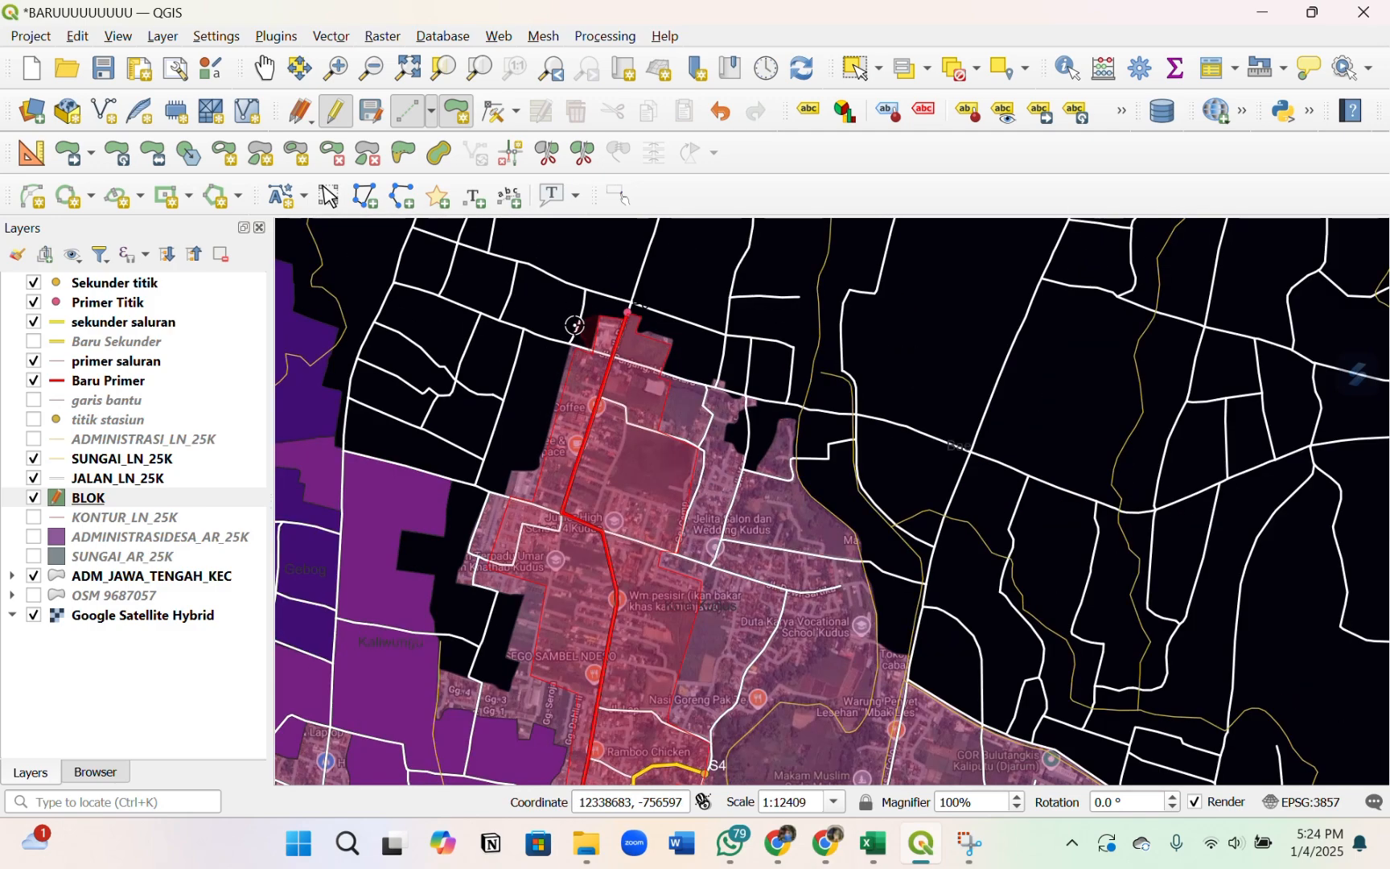
- Finish the block polygon around the P7 to P9 channels and save it with id 2
{"action": "scroll", "coordinate": [581, 322], "scroll_direction": "down", "scroll_amount": 1}
{"action": "right_click", "coordinate": [593, 390]}
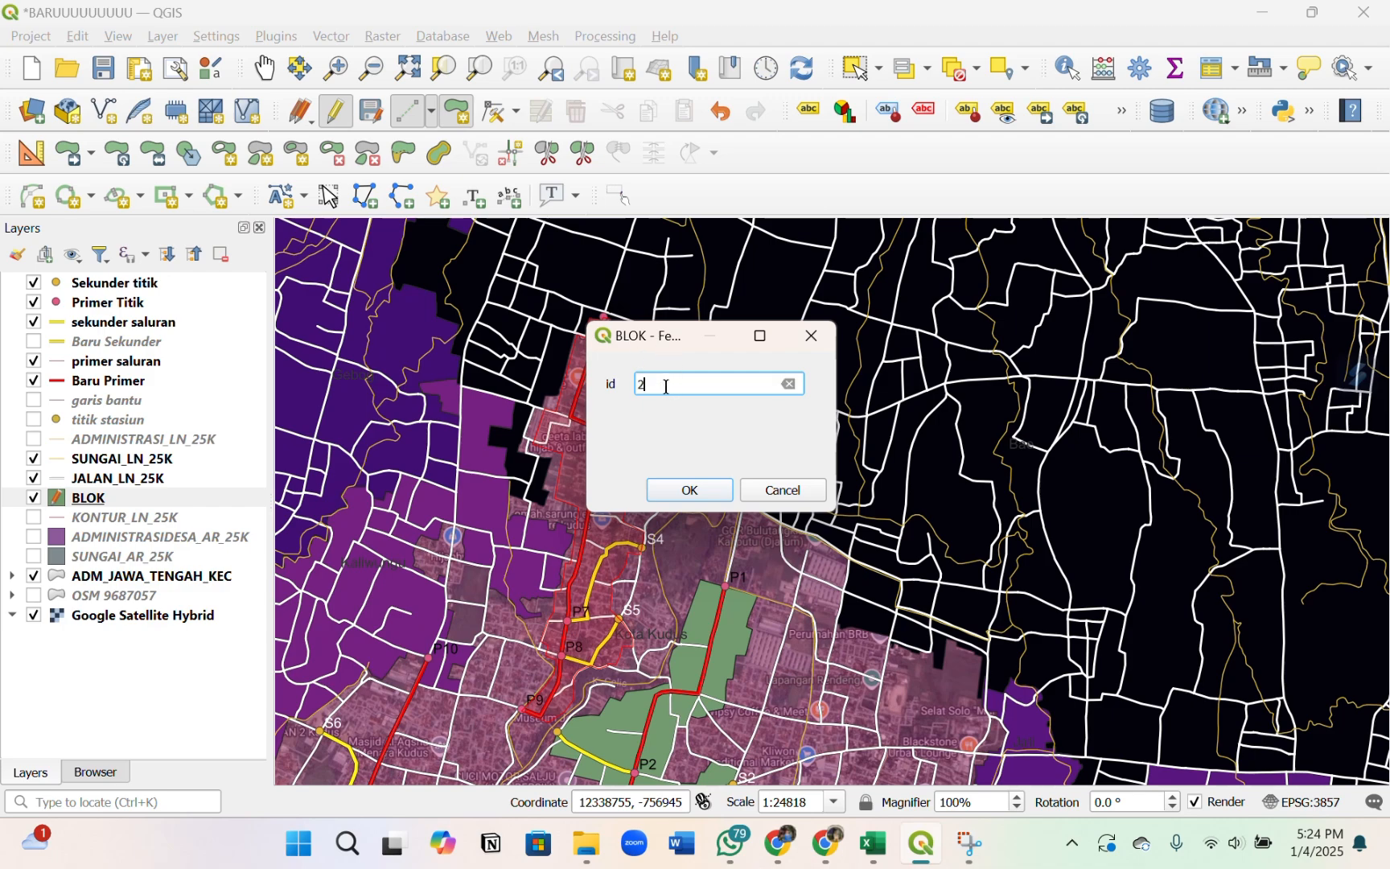
{"action": "left_click", "coordinate": [691, 488]}
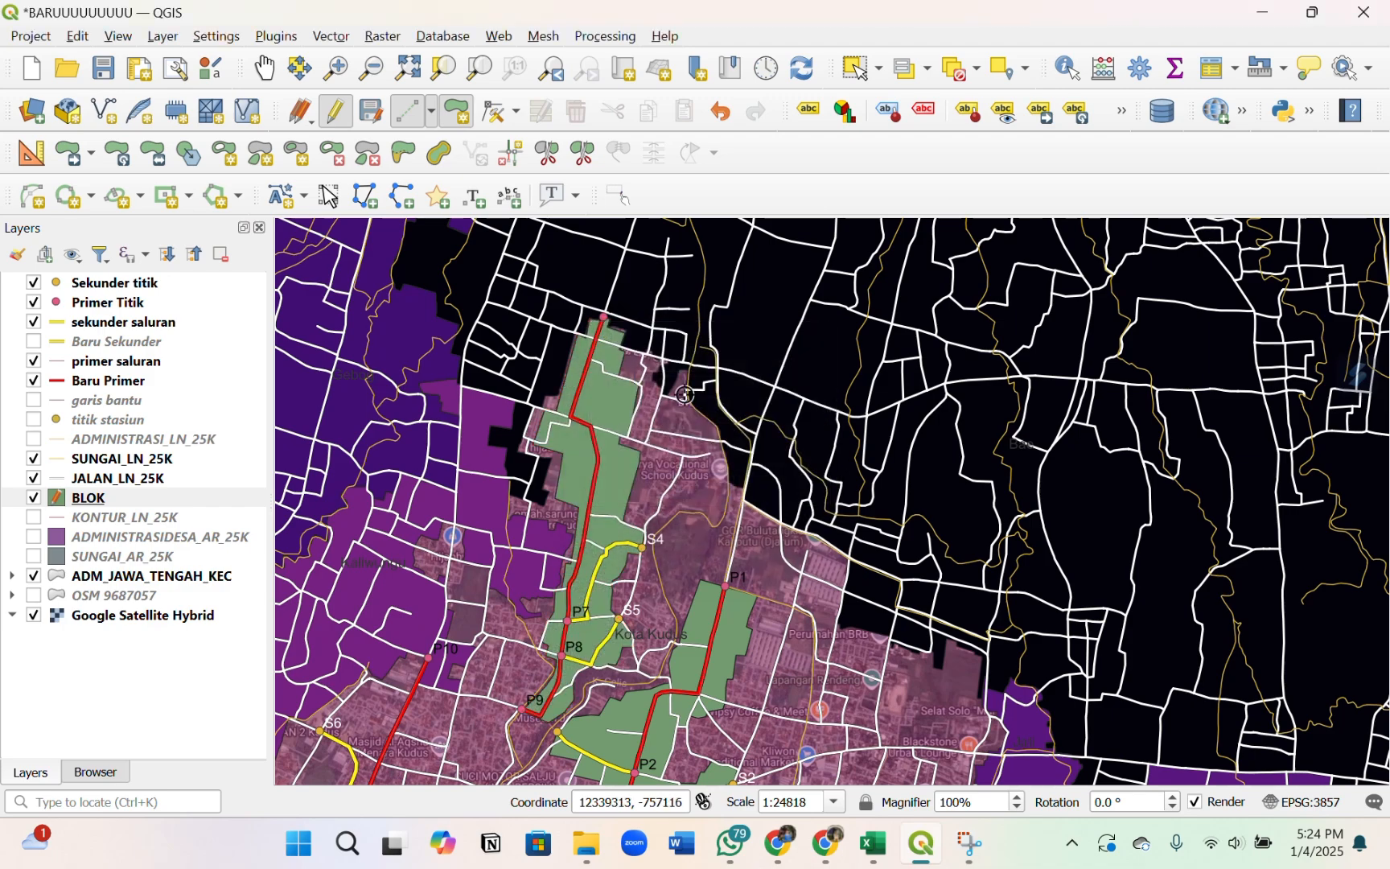
- Start a new block polygon near Omah Kapal and outline the factory area along the Kaliwungu district edge to primary point P10
{"action": "scroll", "coordinate": [640, 414], "scroll_direction": "down", "scroll_amount": 2}
{"action": "scroll", "coordinate": [640, 414], "scroll_direction": "up", "scroll_amount": 5}
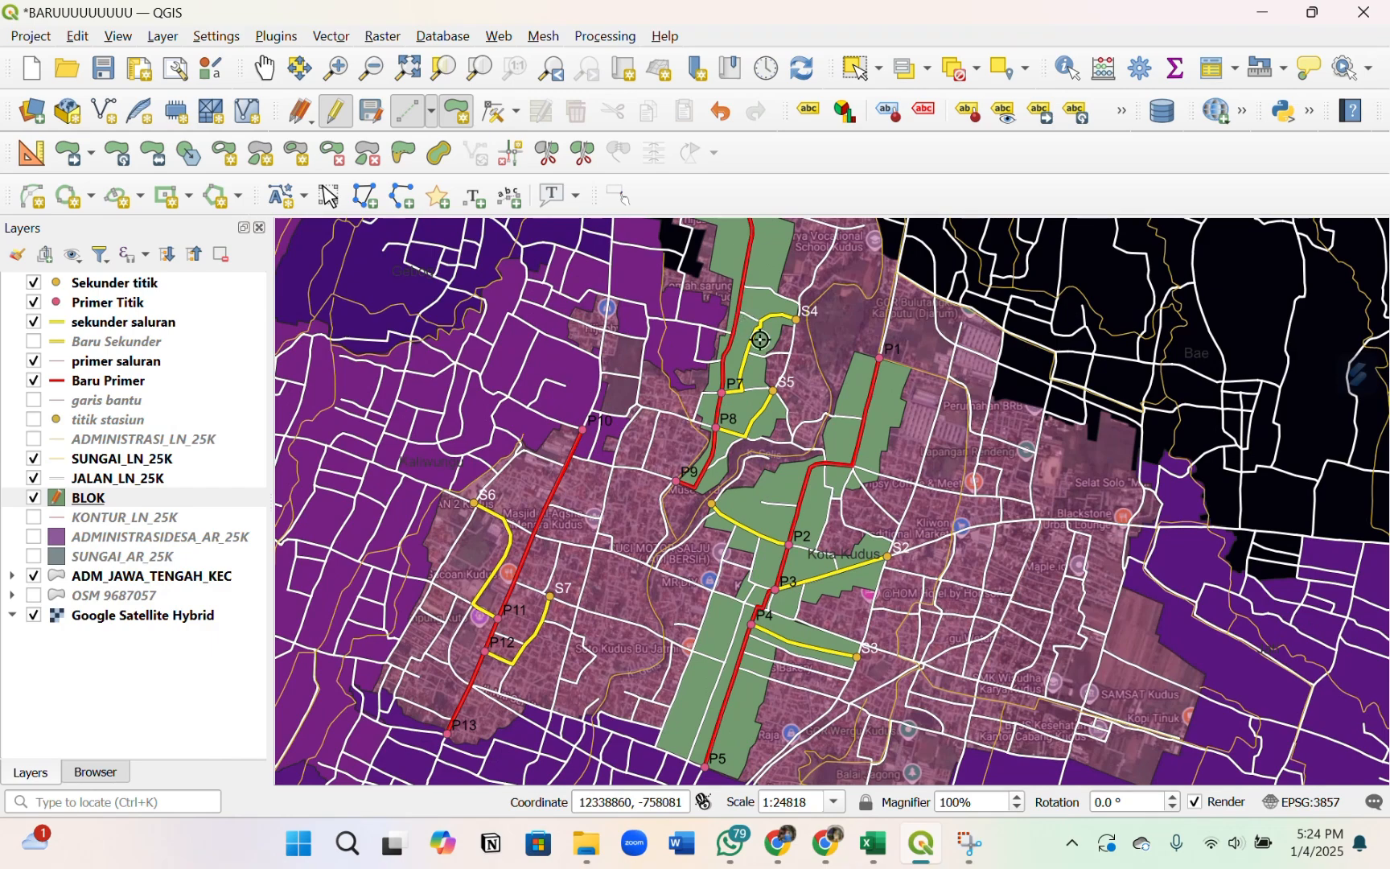
{"action": "scroll", "coordinate": [883, 487], "scroll_direction": "down", "scroll_amount": 1}
{"action": "scroll", "coordinate": [626, 527], "scroll_direction": "up", "scroll_amount": 1}
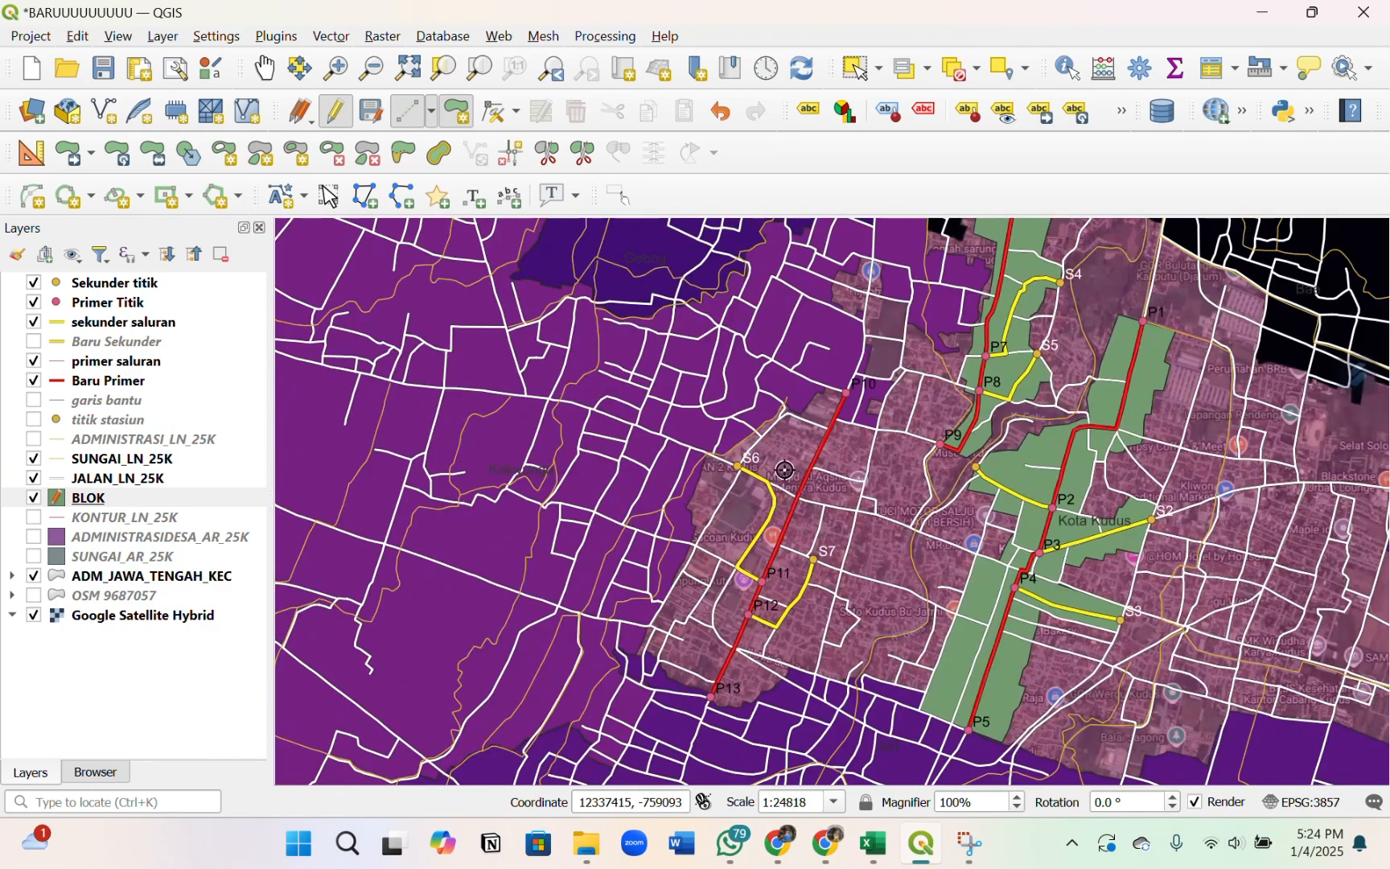
{"action": "scroll", "coordinate": [823, 351], "scroll_direction": "up", "scroll_amount": 2}
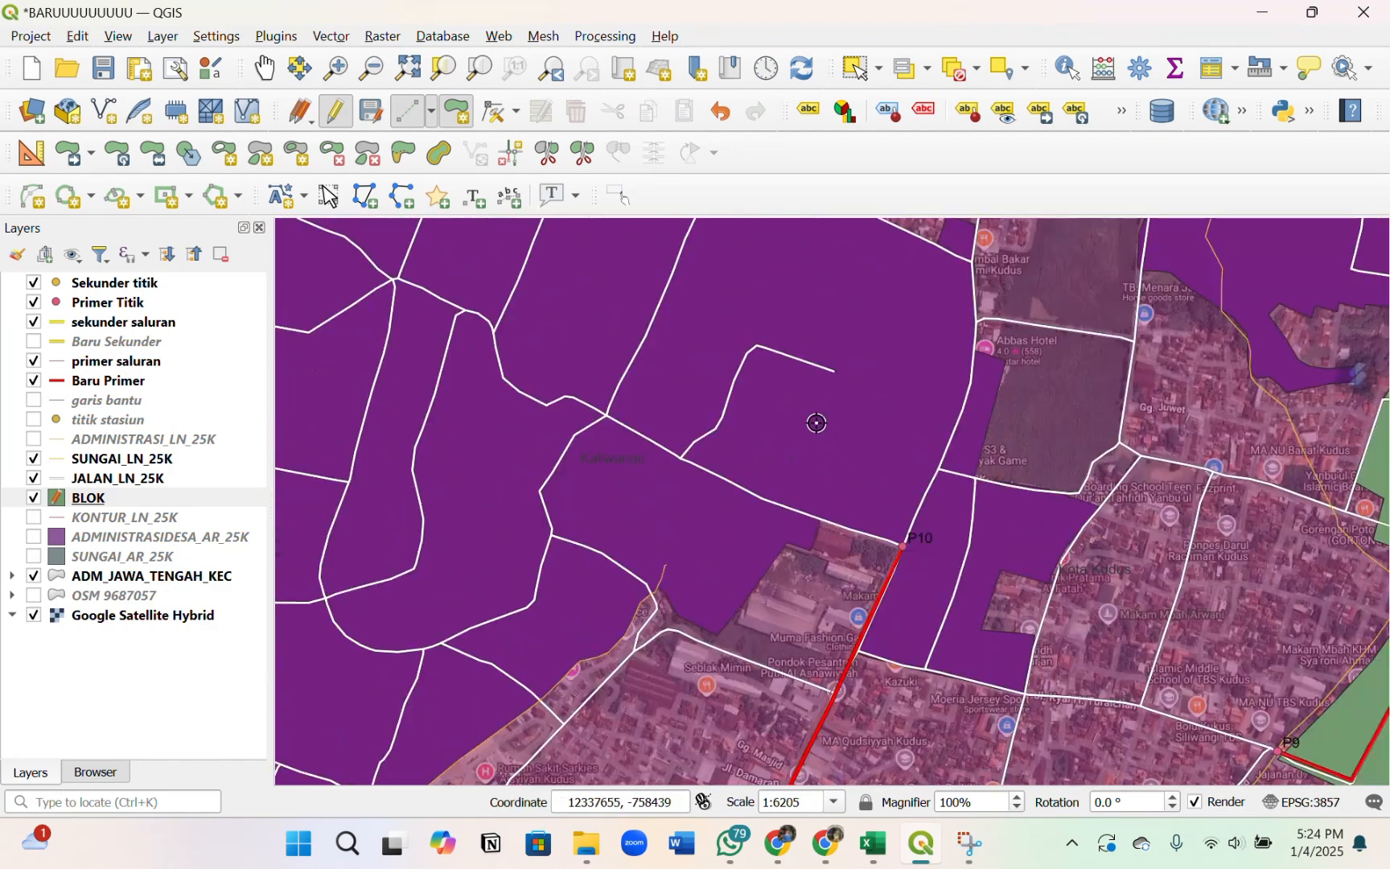
{"action": "left_click", "coordinate": [724, 635]}
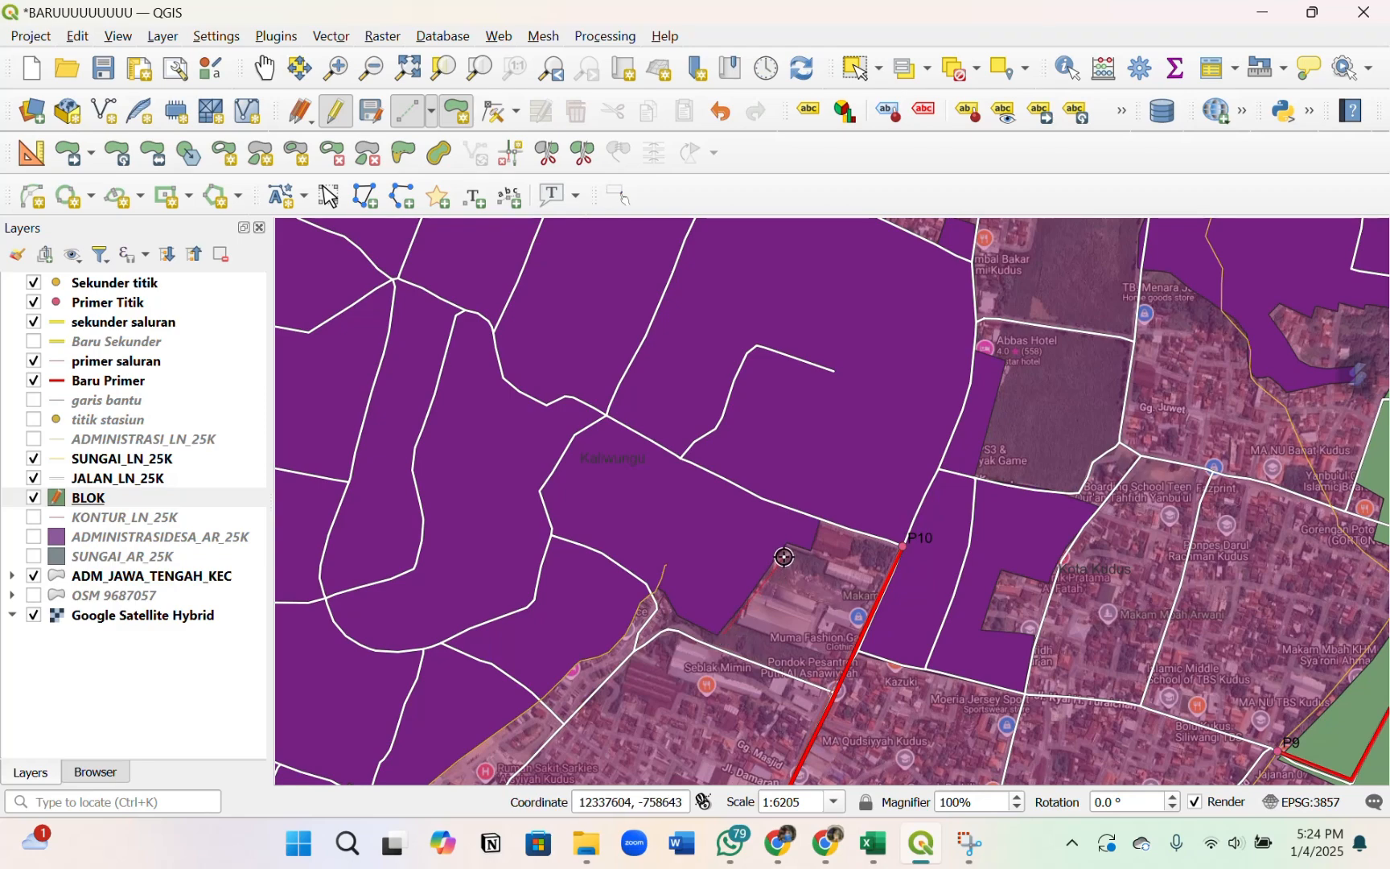
{"action": "left_click", "coordinate": [812, 549]}
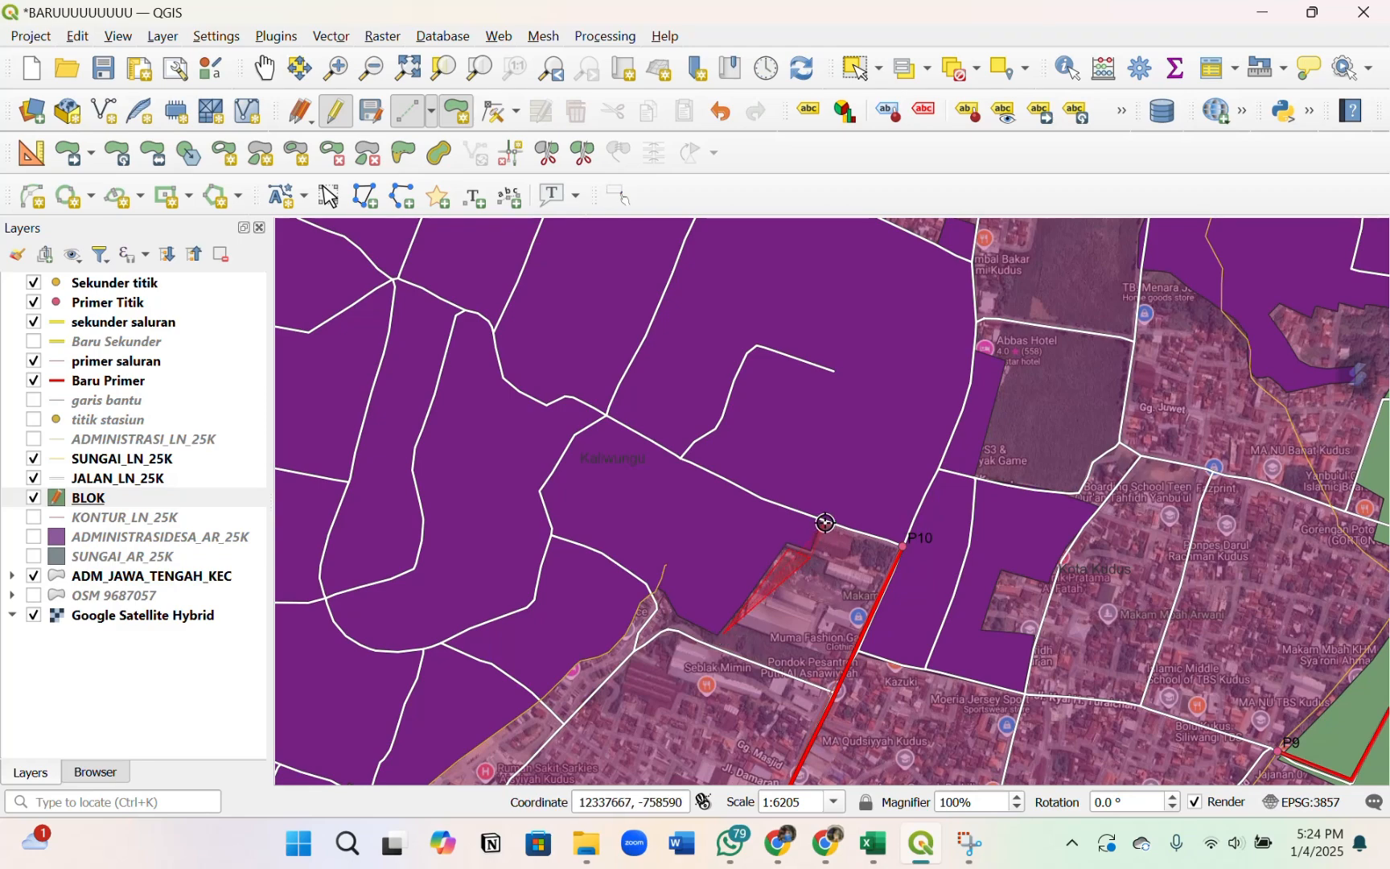
{"action": "left_click", "coordinate": [820, 524]}
{"action": "left_click", "coordinate": [902, 545]}
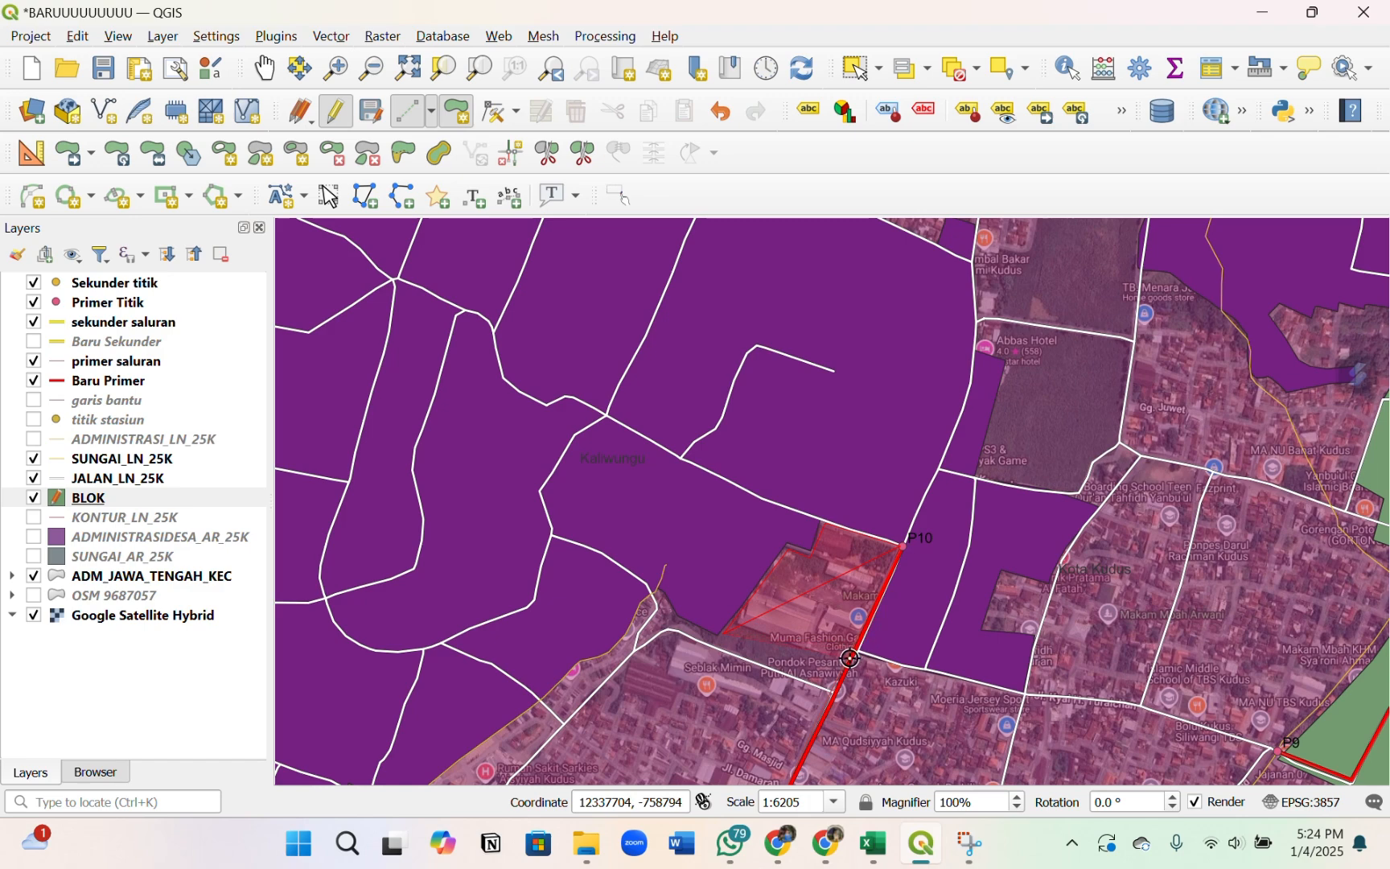
- Extend the new boundary down the primary channel from P10, east along the road past Kazuki and Gallery Cell Kudus, and south behind the shops
{"action": "scroll", "coordinate": [899, 599], "scroll_direction": "down", "scroll_amount": 2}
{"action": "scroll", "coordinate": [900, 599], "scroll_direction": "up", "scroll_amount": 3}
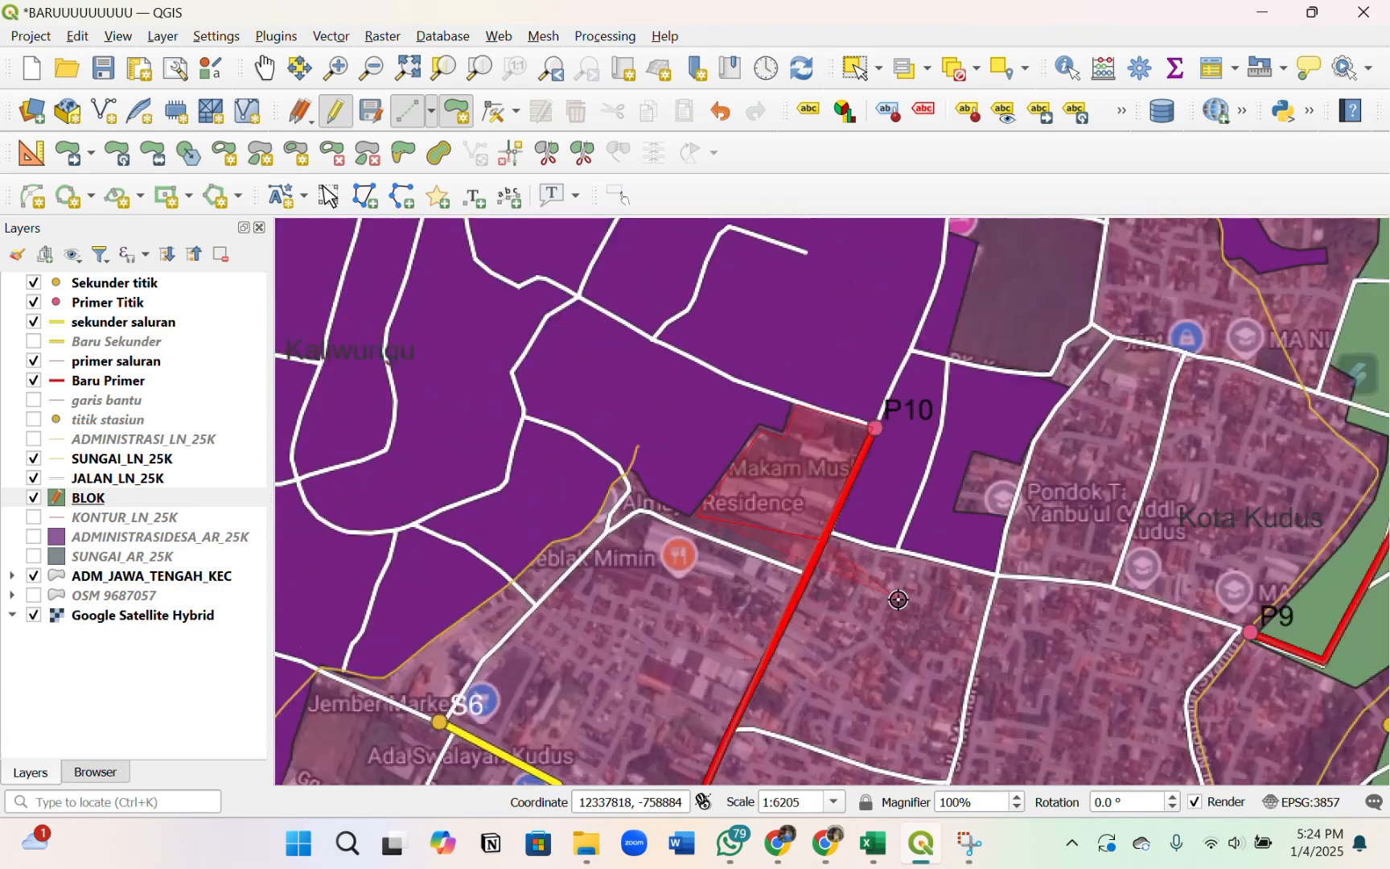
{"action": "left_click", "coordinate": [952, 527]}
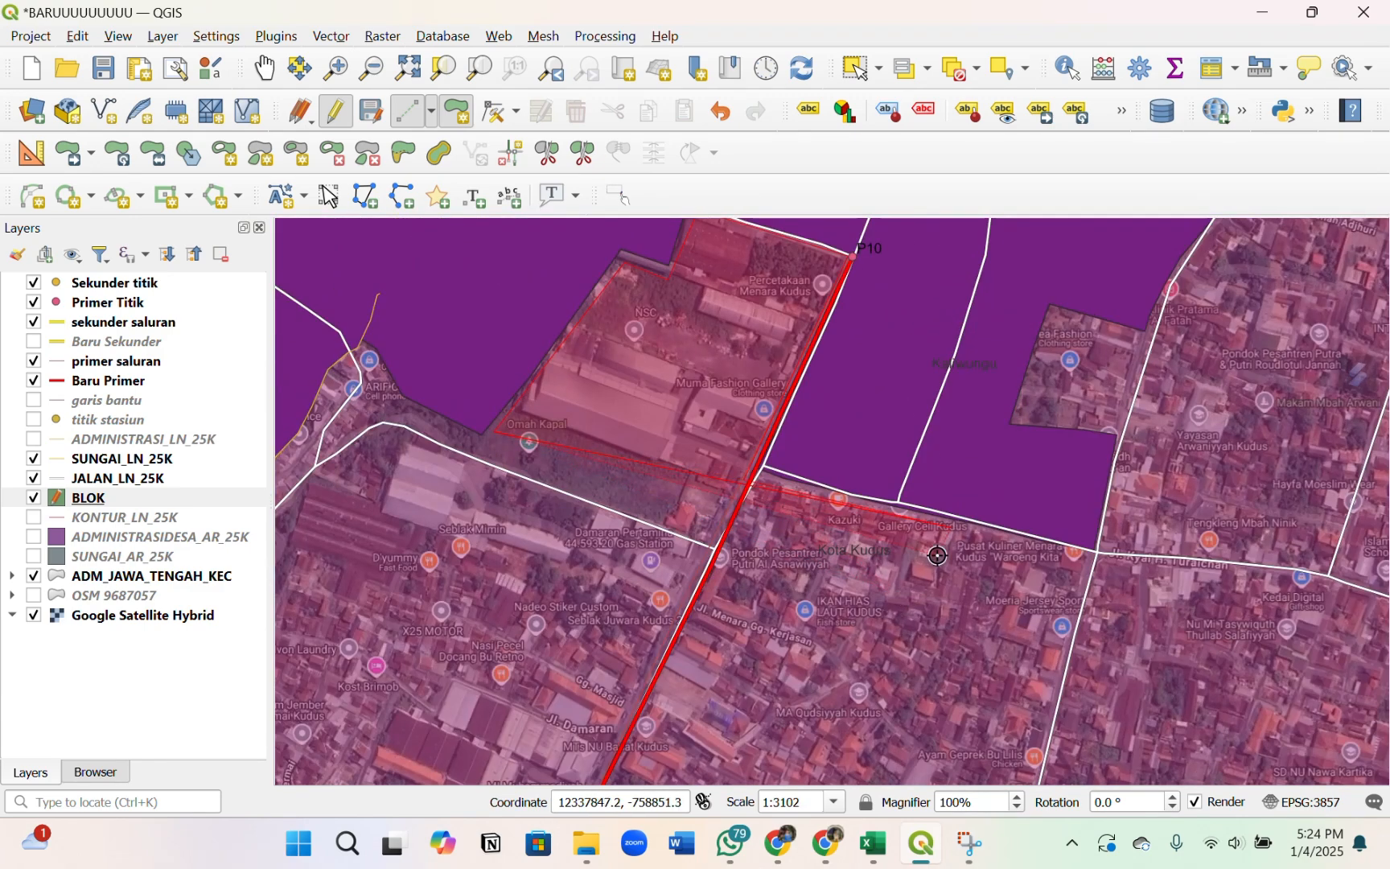
{"action": "left_click", "coordinate": [934, 601]}
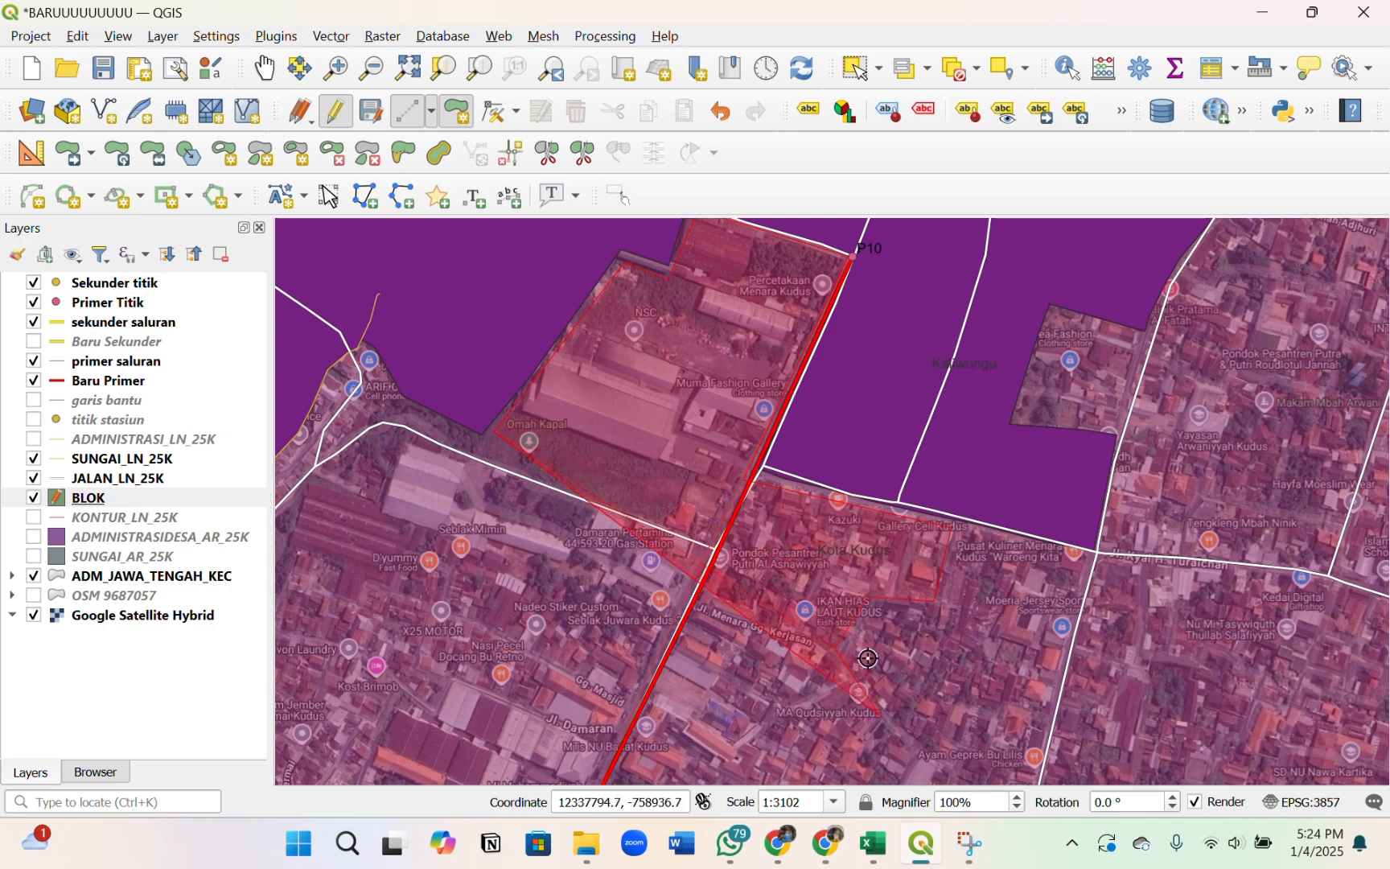
- Extend the block boundary south from MA Qudsiyyah Kudus past Ayam Geprek Bu Lilis, then southwest to the Mazro'atul Ulum boarding school
{"action": "scroll", "coordinate": [880, 680], "scroll_direction": "down", "scroll_amount": 1}
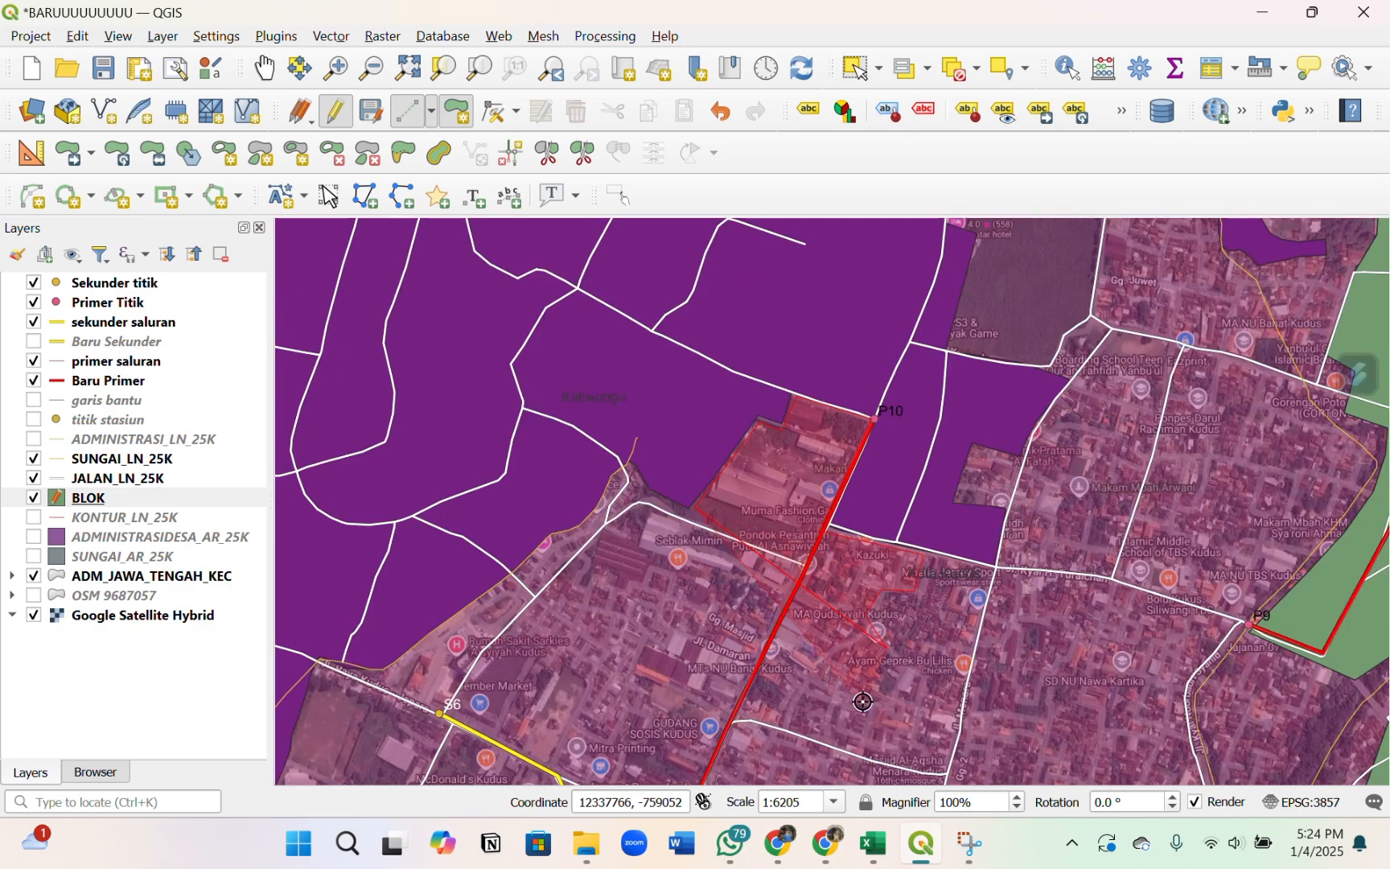
{"action": "scroll", "coordinate": [841, 668], "scroll_direction": "down", "scroll_amount": 1}
{"action": "scroll", "coordinate": [837, 672], "scroll_direction": "up", "scroll_amount": 1}
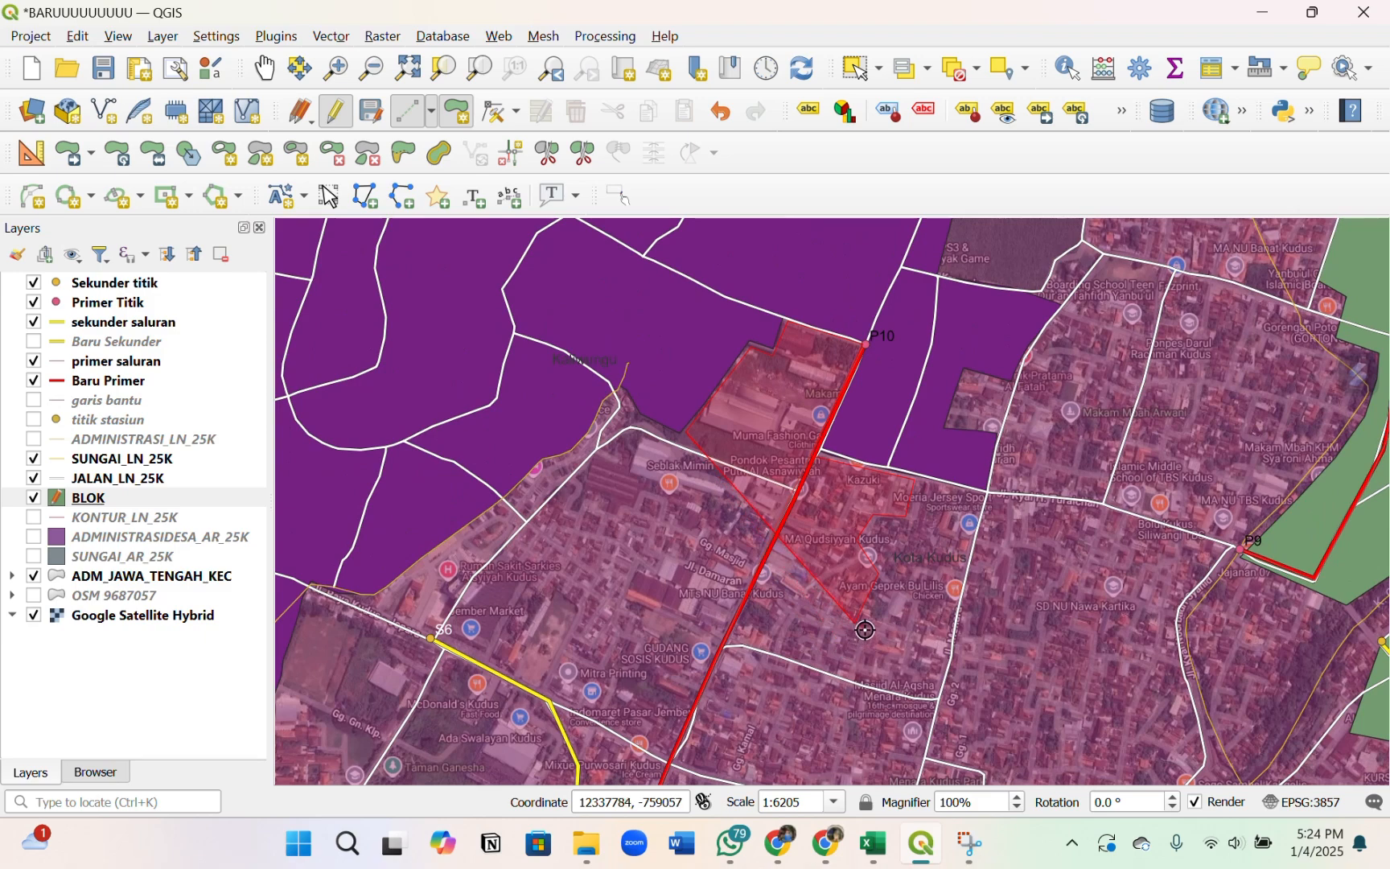
{"action": "left_click", "coordinate": [865, 630]}
{"action": "left_click", "coordinate": [853, 678]}
{"action": "left_click", "coordinate": [827, 668]}
{"action": "left_click", "coordinate": [815, 699]}
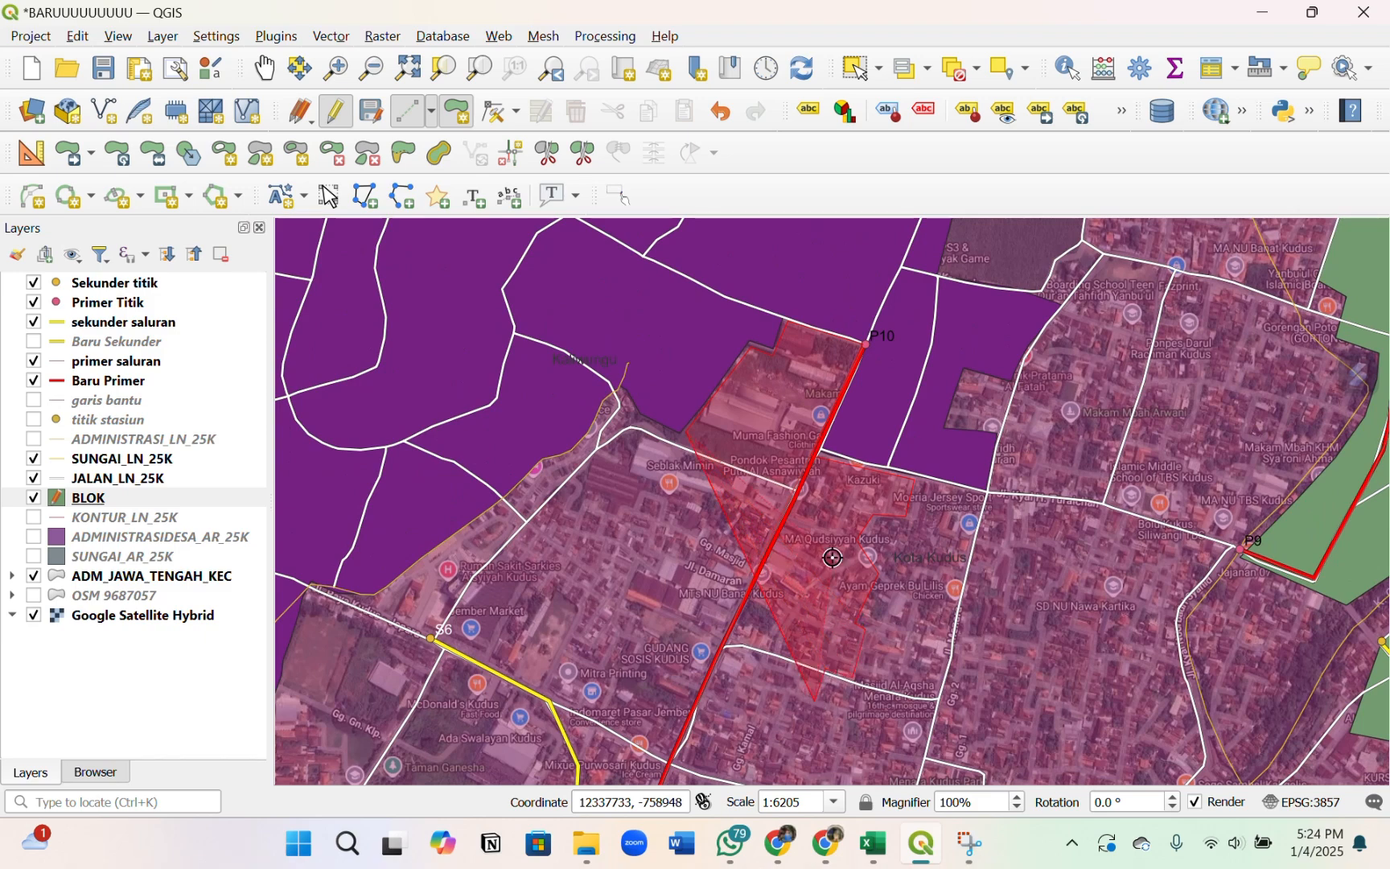
- Continue the boundary south past Raja Banana Crispy Menara and along the road past Selasih Baby Care to the junction near S7
{"action": "scroll", "coordinate": [833, 558], "scroll_direction": "down", "scroll_amount": 1}
{"action": "scroll", "coordinate": [853, 507], "scroll_direction": "up", "scroll_amount": 1}
{"action": "scroll", "coordinate": [869, 482], "scroll_direction": "down", "scroll_amount": 1}
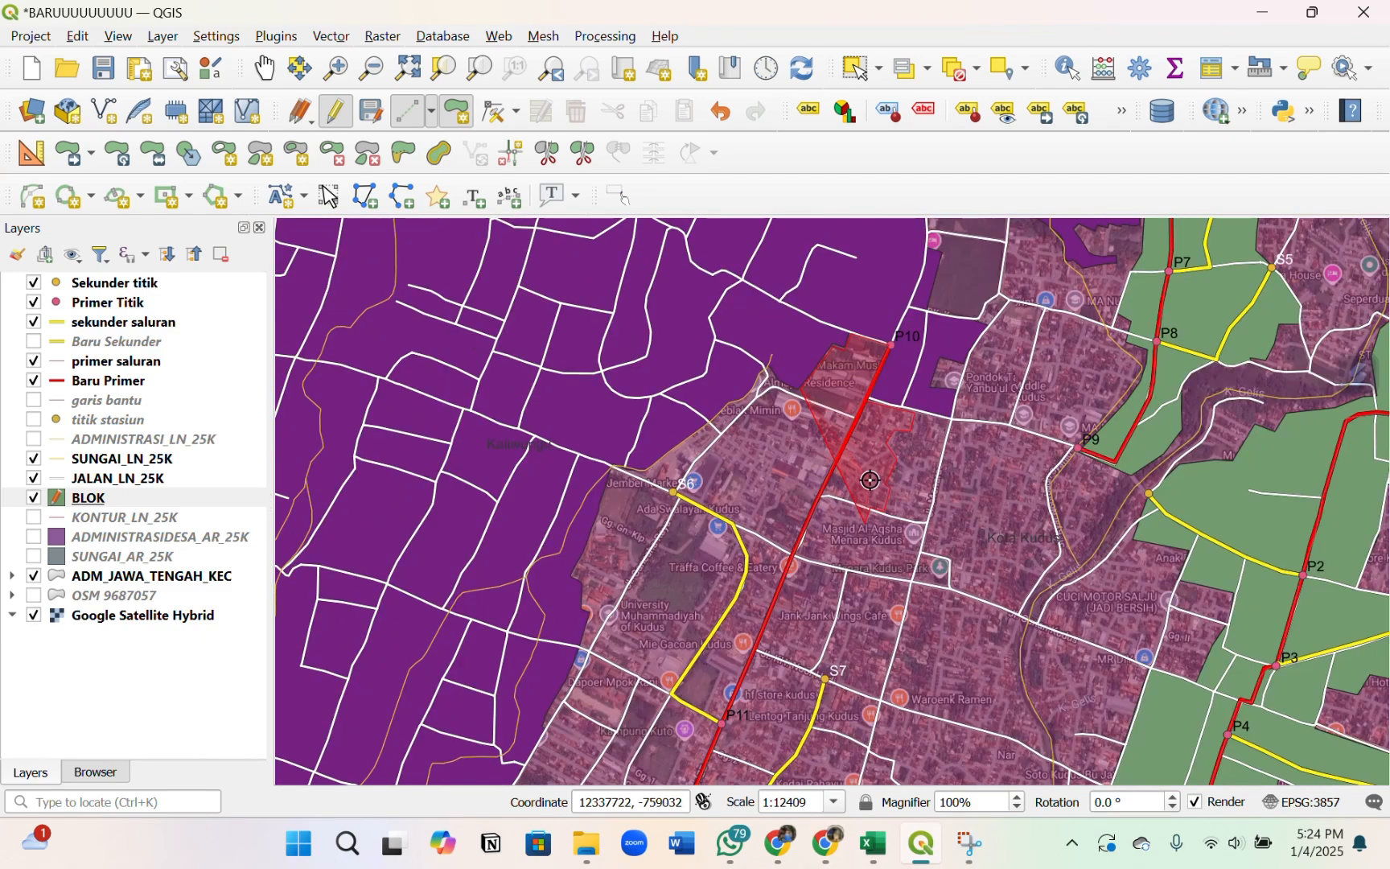
{"action": "scroll", "coordinate": [847, 523], "scroll_direction": "up", "scroll_amount": 2}
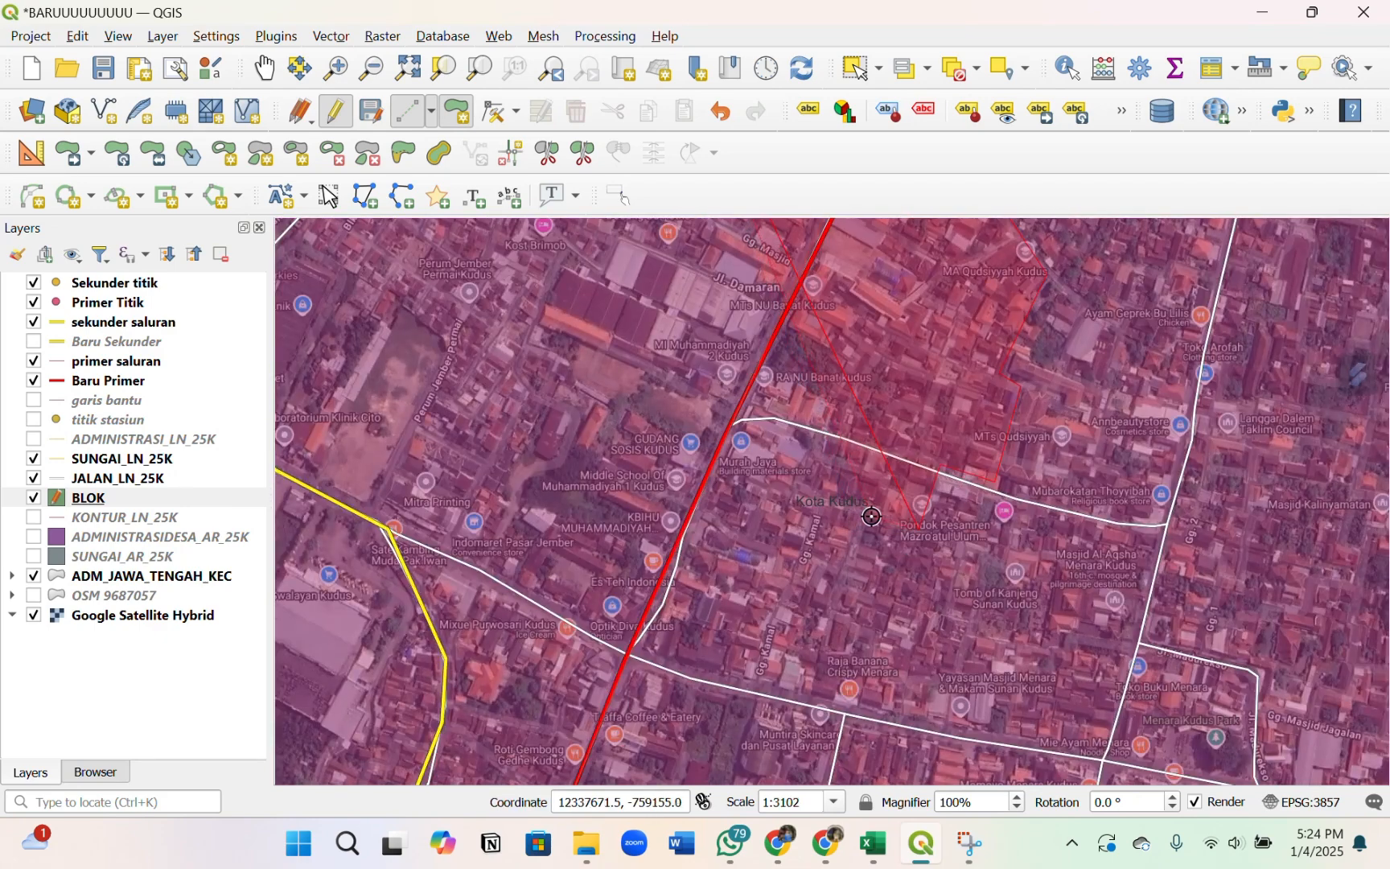
{"action": "left_click", "coordinate": [872, 517]}
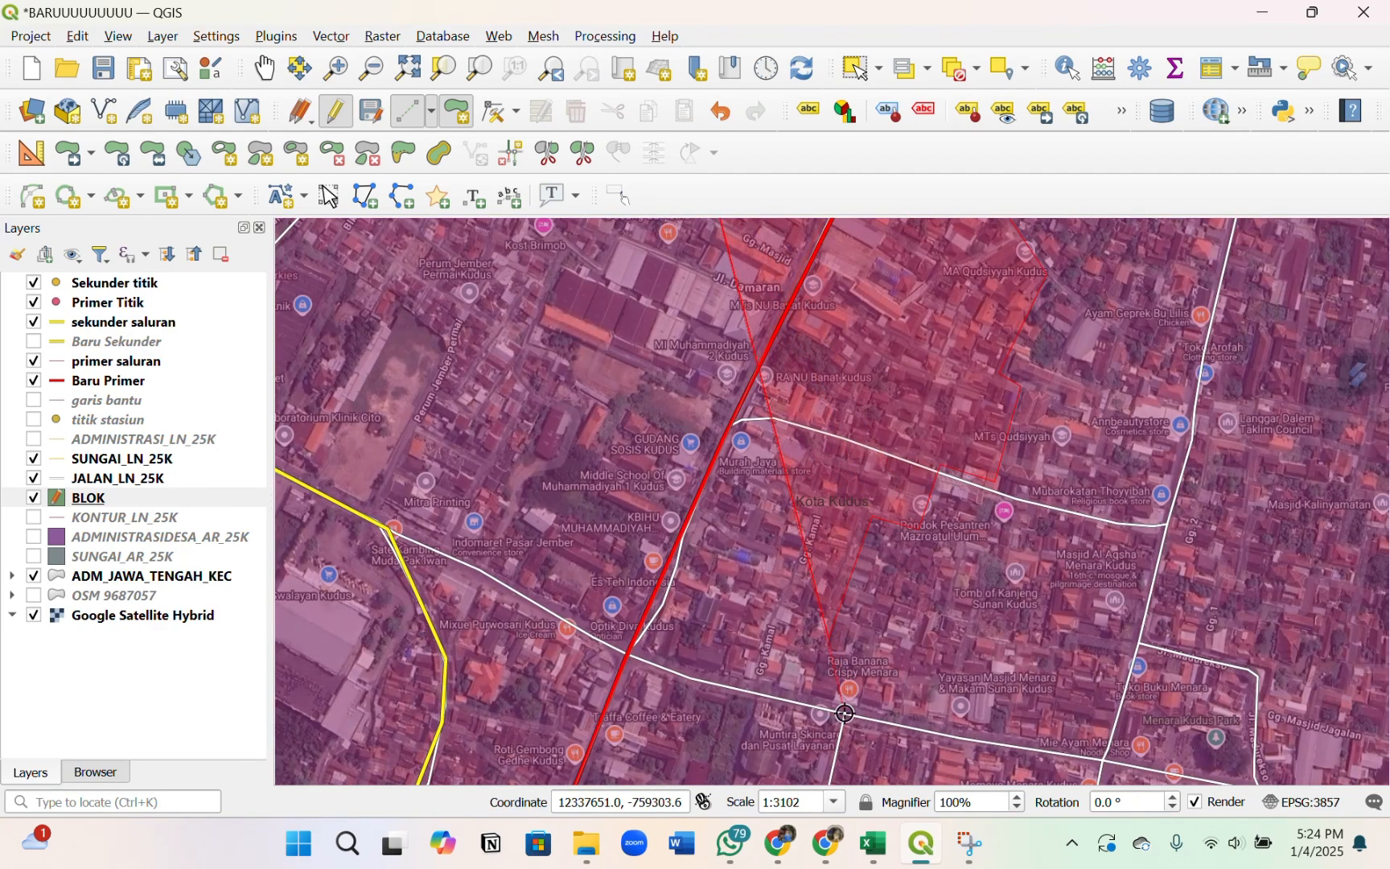
{"action": "scroll", "coordinate": [845, 713], "scroll_direction": "down", "scroll_amount": 1}
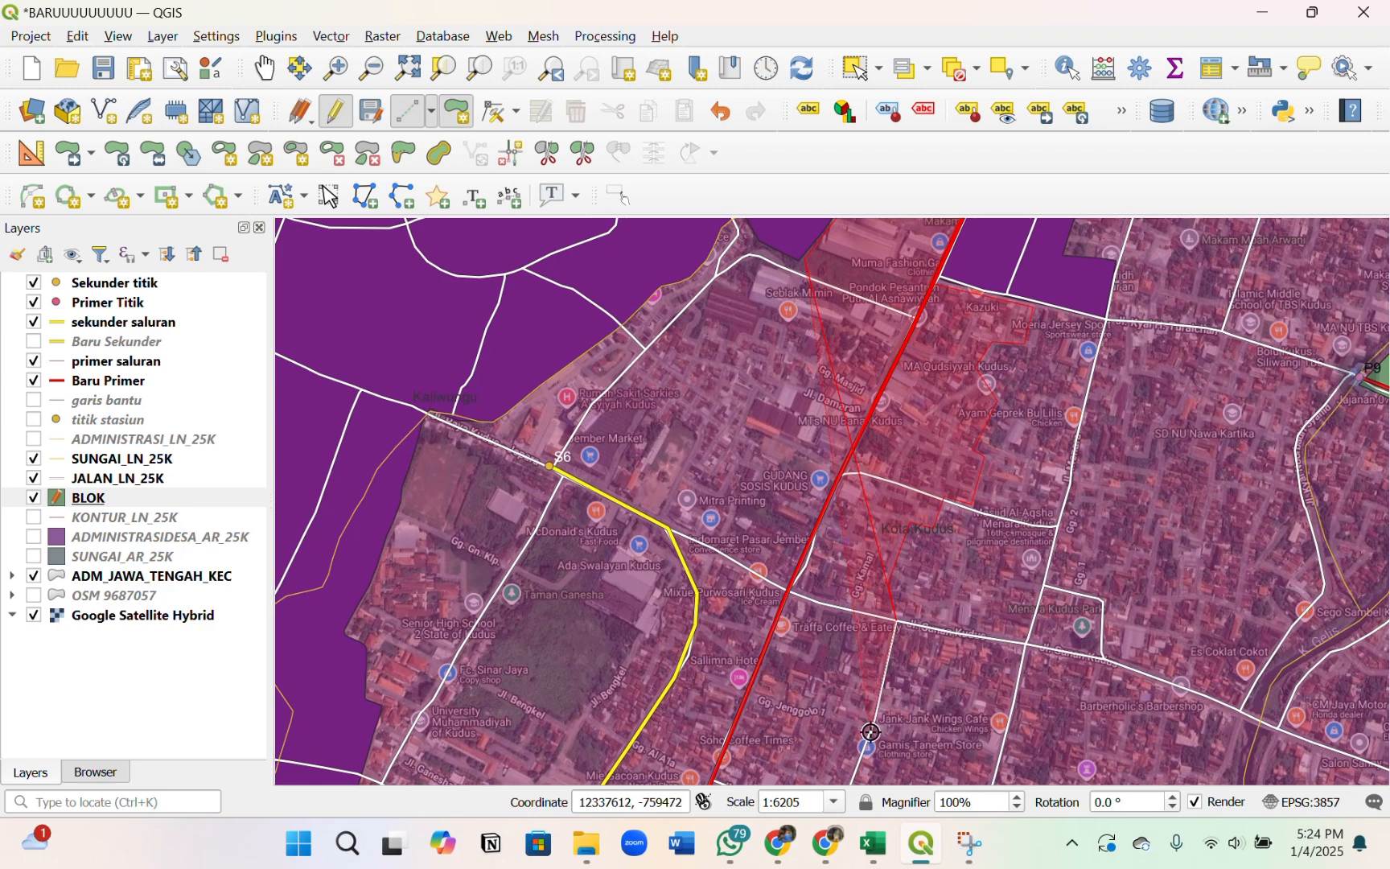
{"action": "scroll", "coordinate": [871, 732], "scroll_direction": "down", "scroll_amount": 1}
{"action": "scroll", "coordinate": [926, 628], "scroll_direction": "up", "scroll_amount": 2}
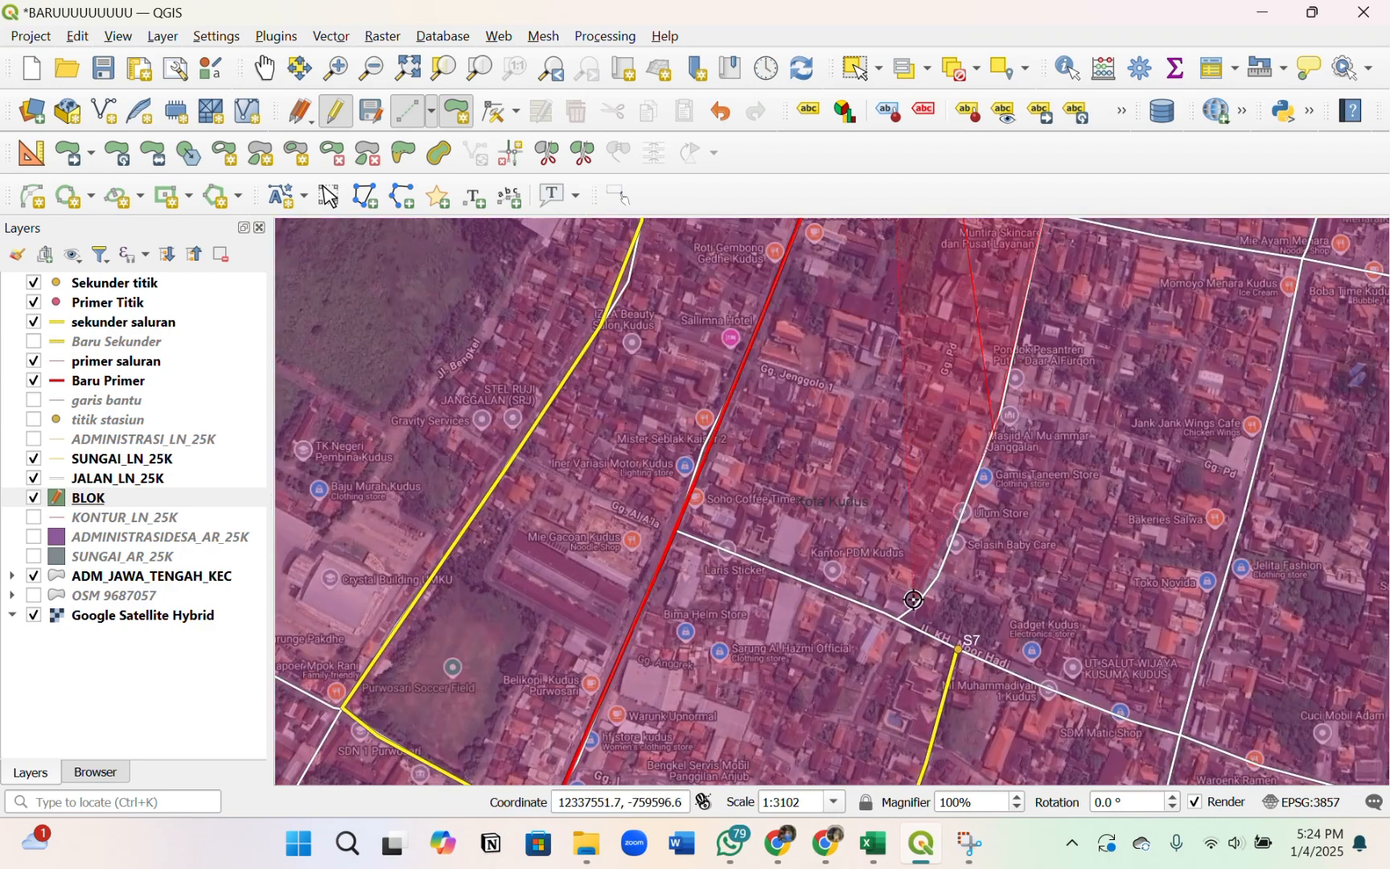
{"action": "left_click", "coordinate": [943, 580]}
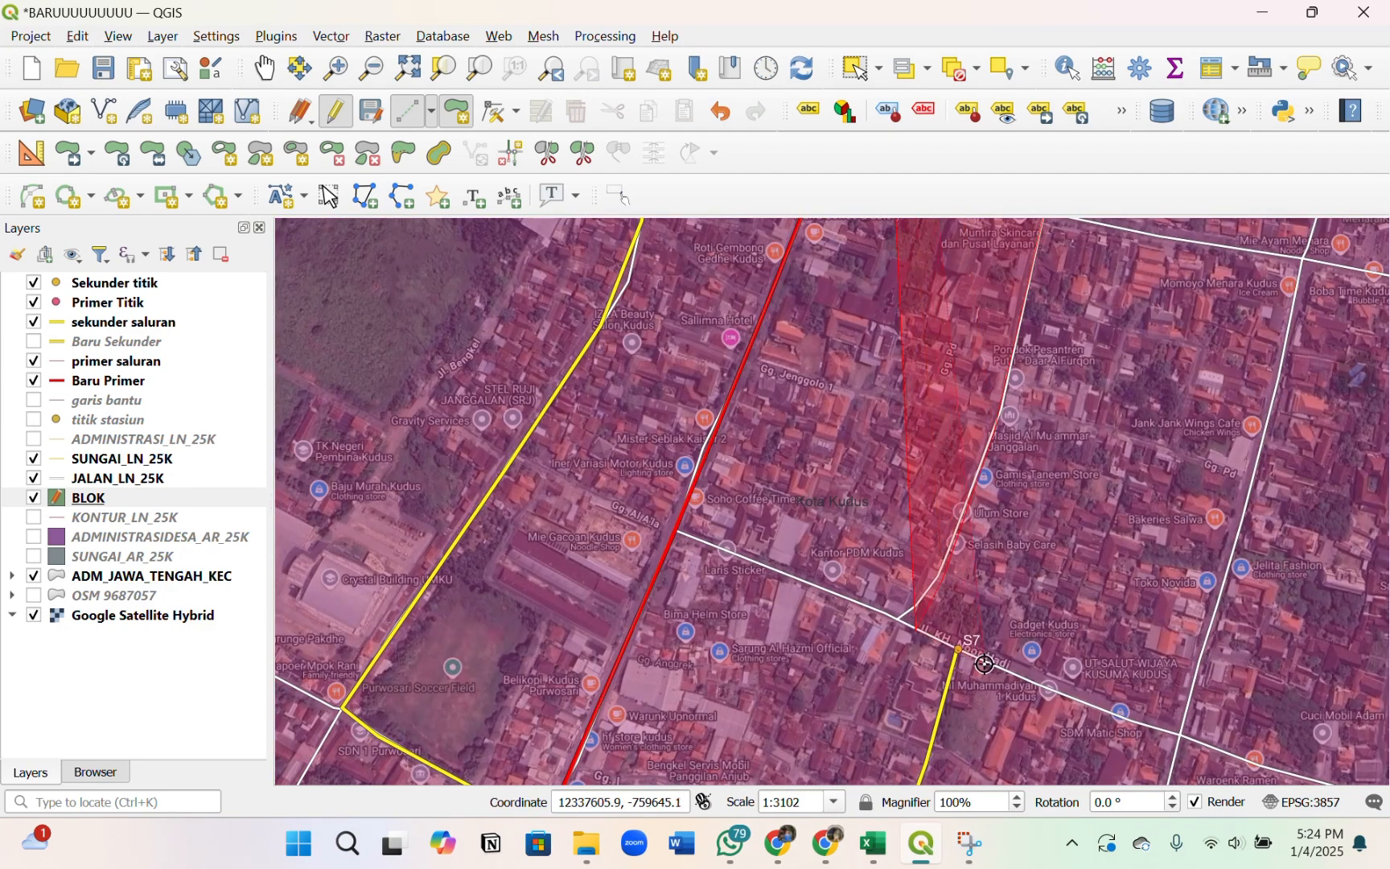
- Trace the boundary east of S7 along the main road, then south past Lentog Tanjung Kudus and southwest past Servis Gitar ARS
{"action": "scroll", "coordinate": [1058, 576], "scroll_direction": "down", "scroll_amount": 1}
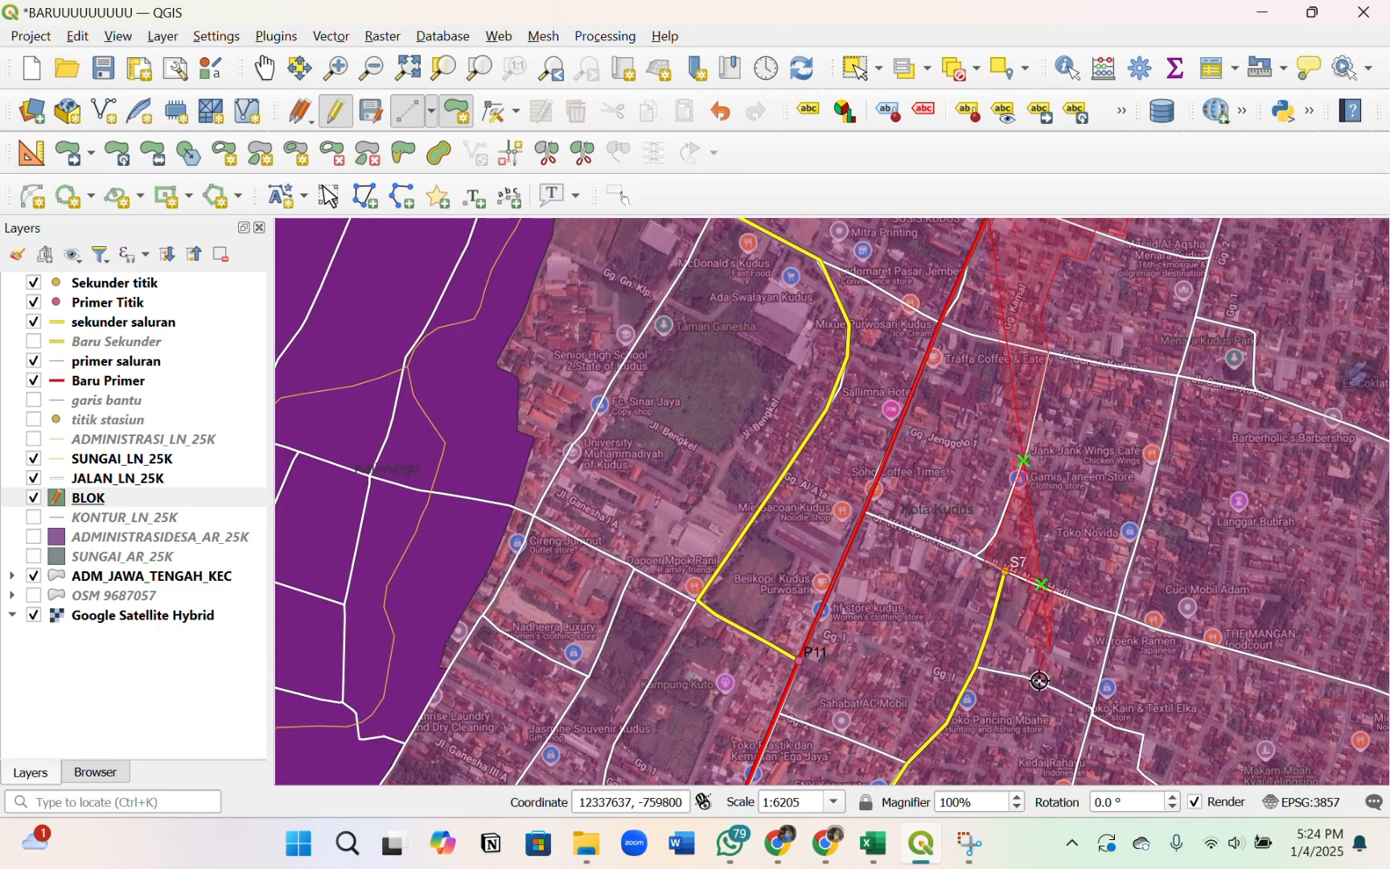
{"action": "scroll", "coordinate": [1005, 503], "scroll_direction": "down", "scroll_amount": 1}
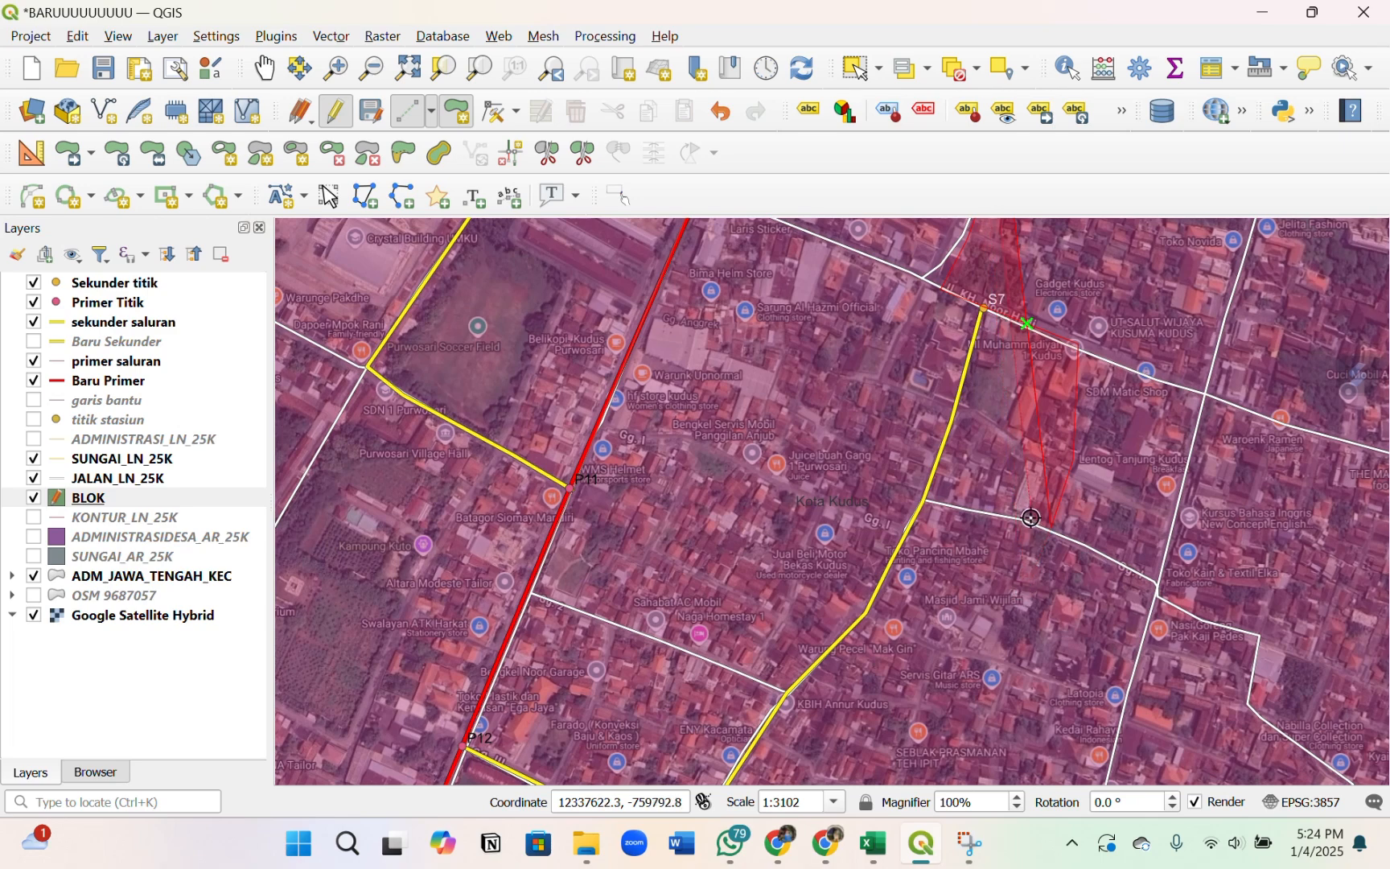
{"action": "left_click", "coordinate": [1018, 520]}
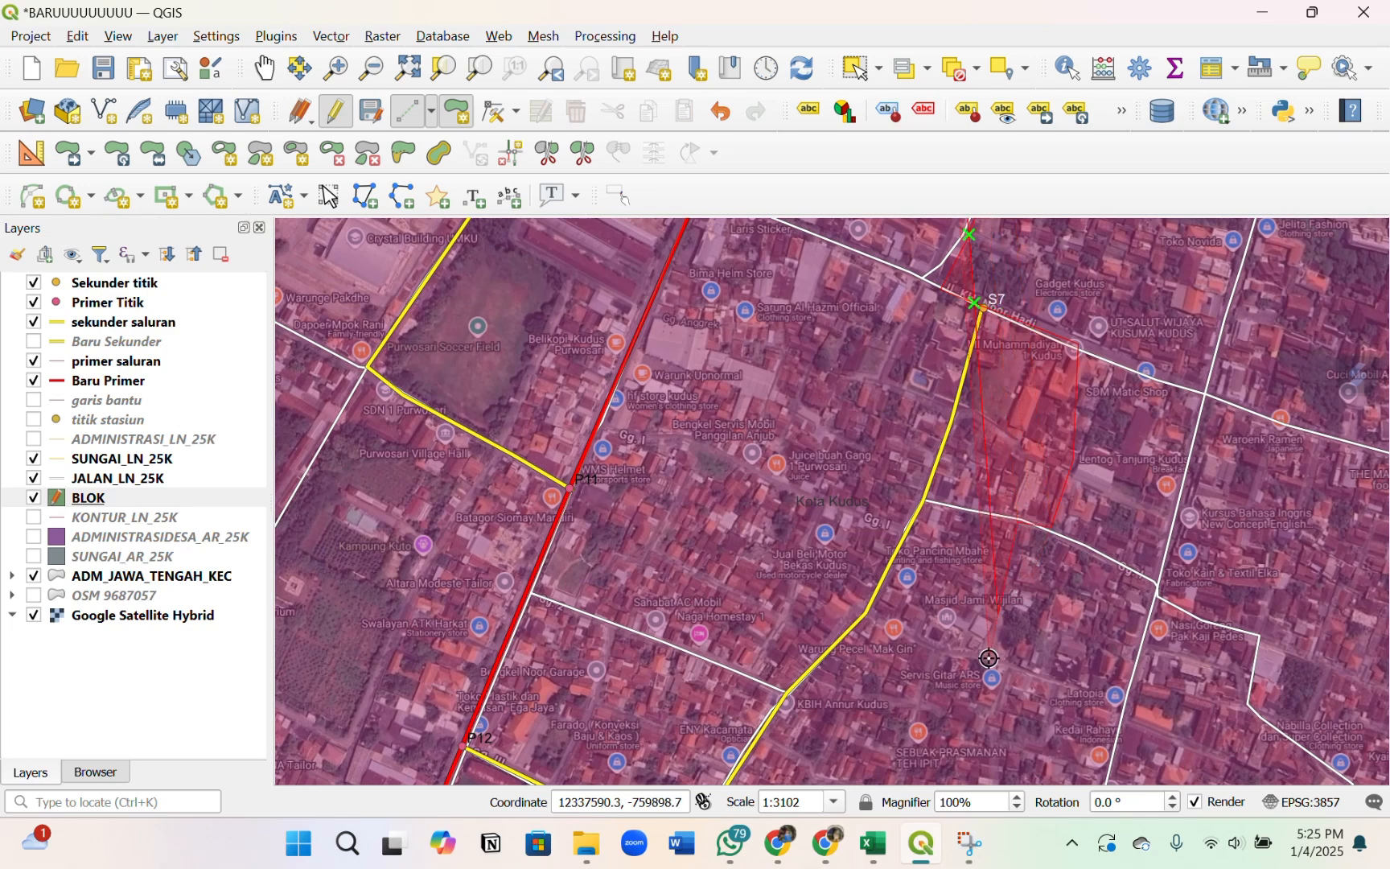
{"action": "scroll", "coordinate": [998, 615], "scroll_direction": "down", "scroll_amount": 1}
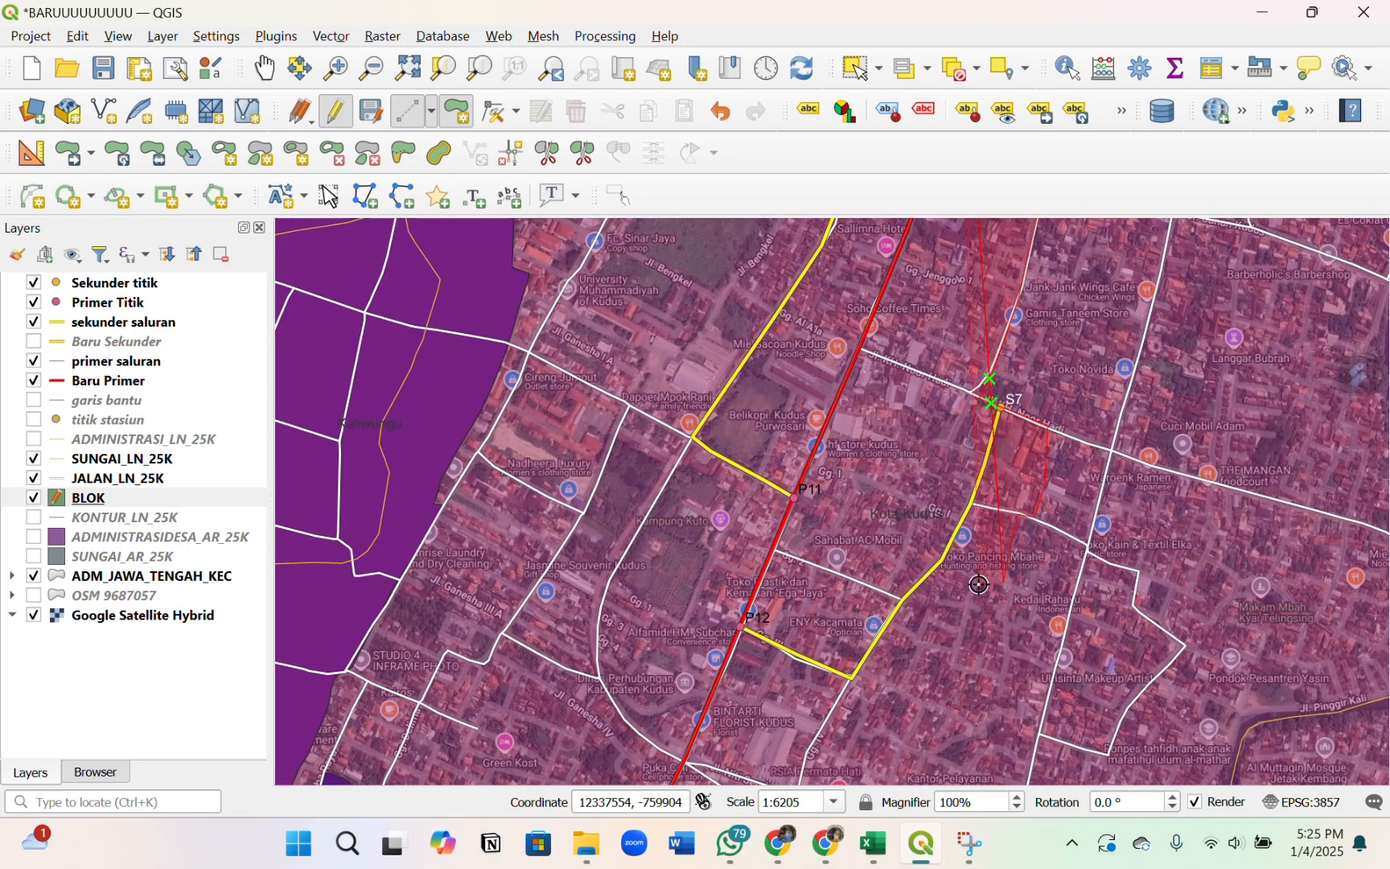
{"action": "left_click", "coordinate": [978, 577]}
{"action": "left_click", "coordinate": [955, 662]}
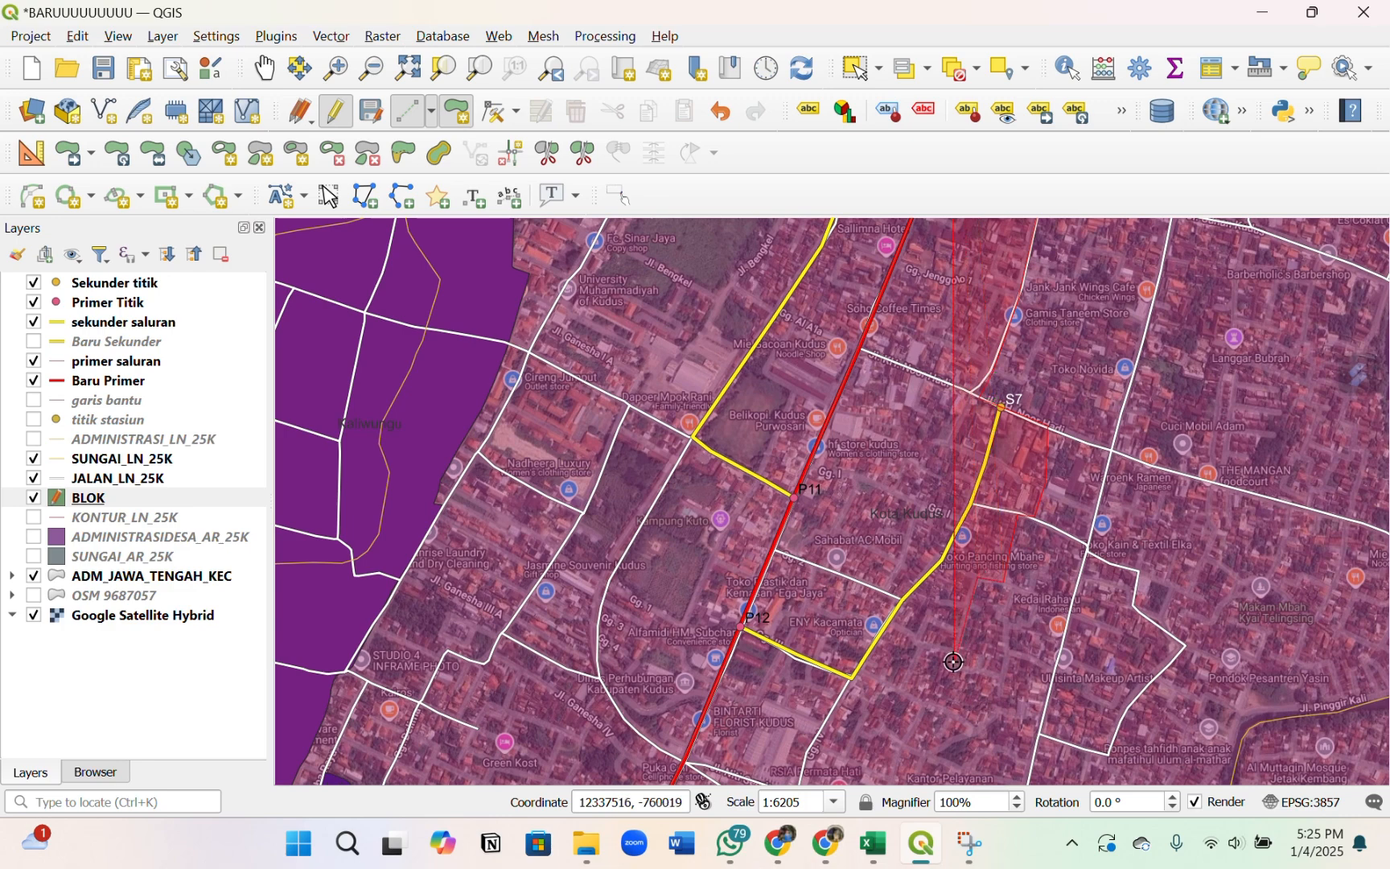
- Carry the boundary around the lower end of the S7 secondary channel, south past Angga service hp, and west along the district edge to P13
{"action": "scroll", "coordinate": [918, 643], "scroll_direction": "up", "scroll_amount": 1}
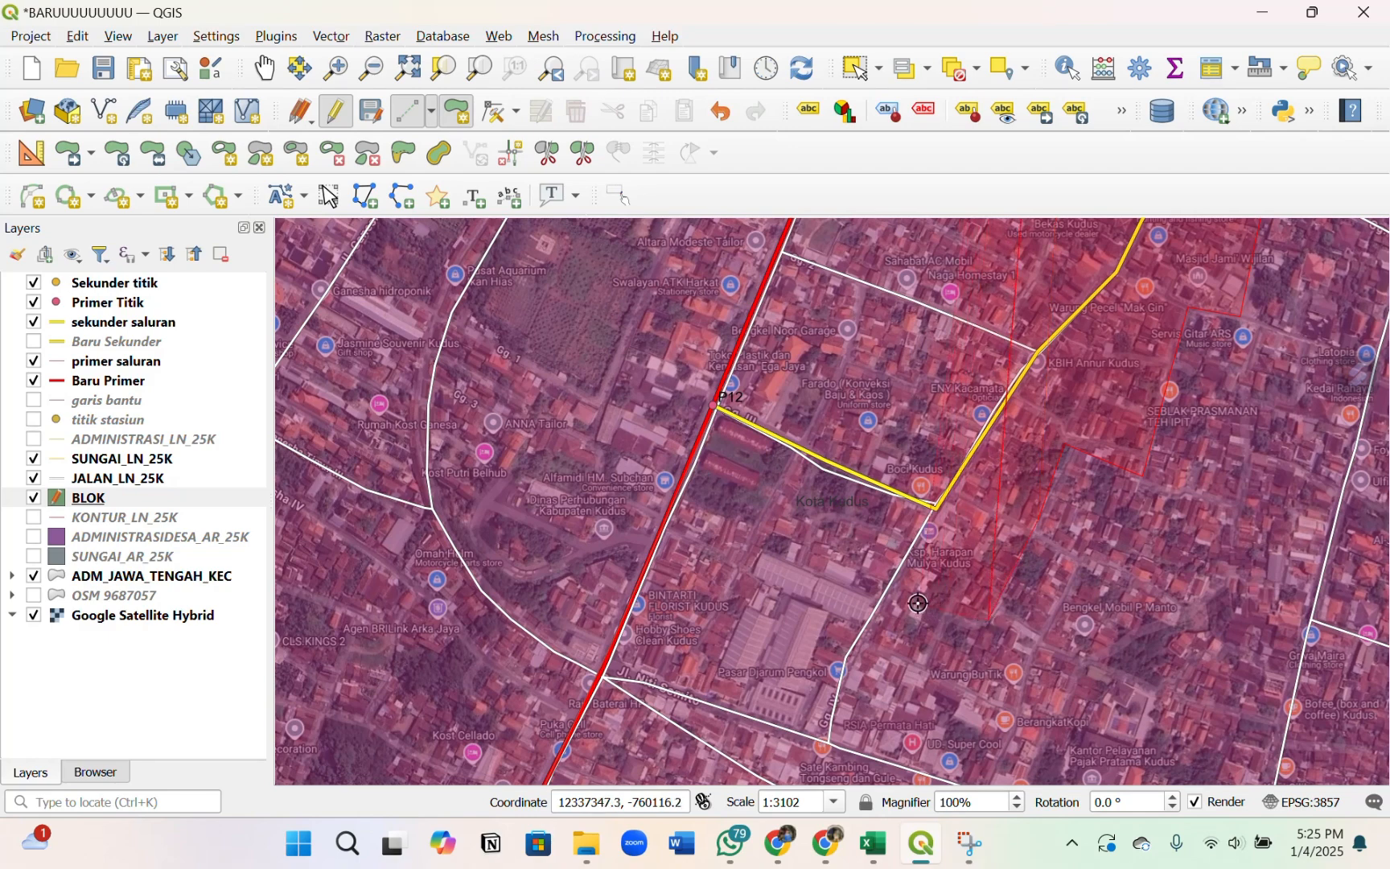
{"action": "scroll", "coordinate": [891, 519], "scroll_direction": "down", "scroll_amount": 2}
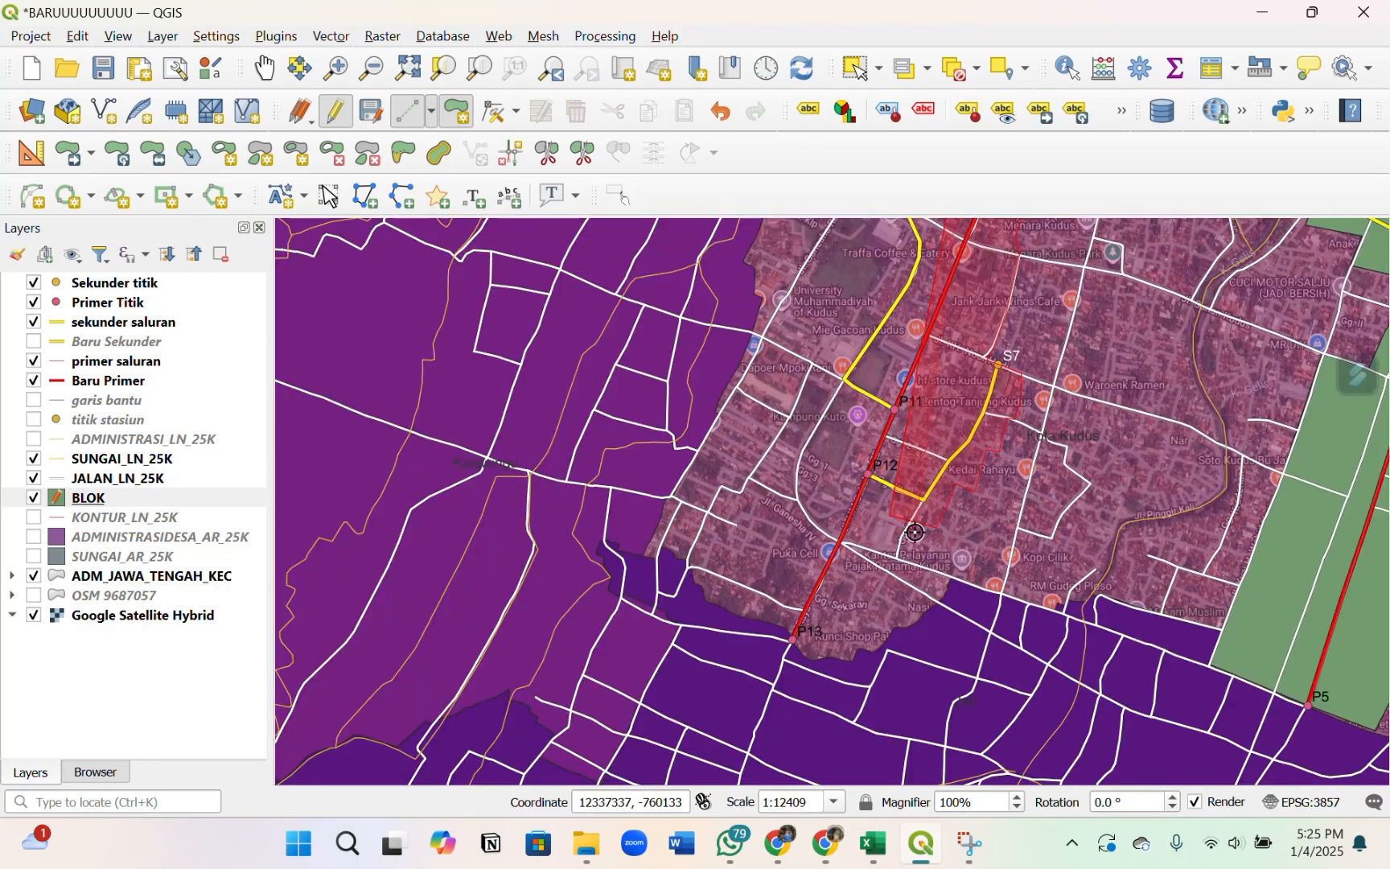
{"action": "scroll", "coordinate": [877, 548], "scroll_direction": "up", "scroll_amount": 1}
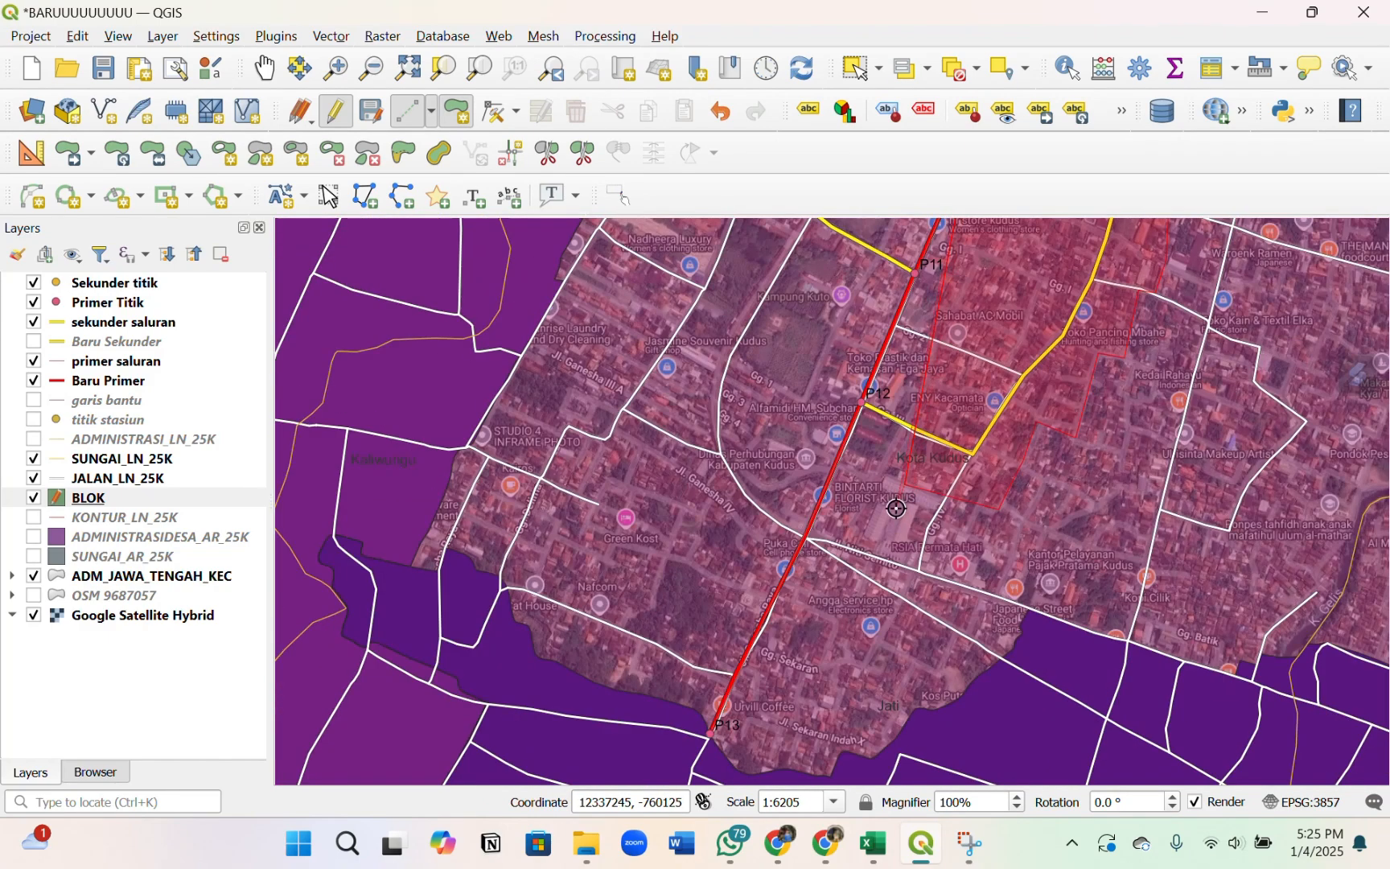
{"action": "left_click", "coordinate": [887, 586]}
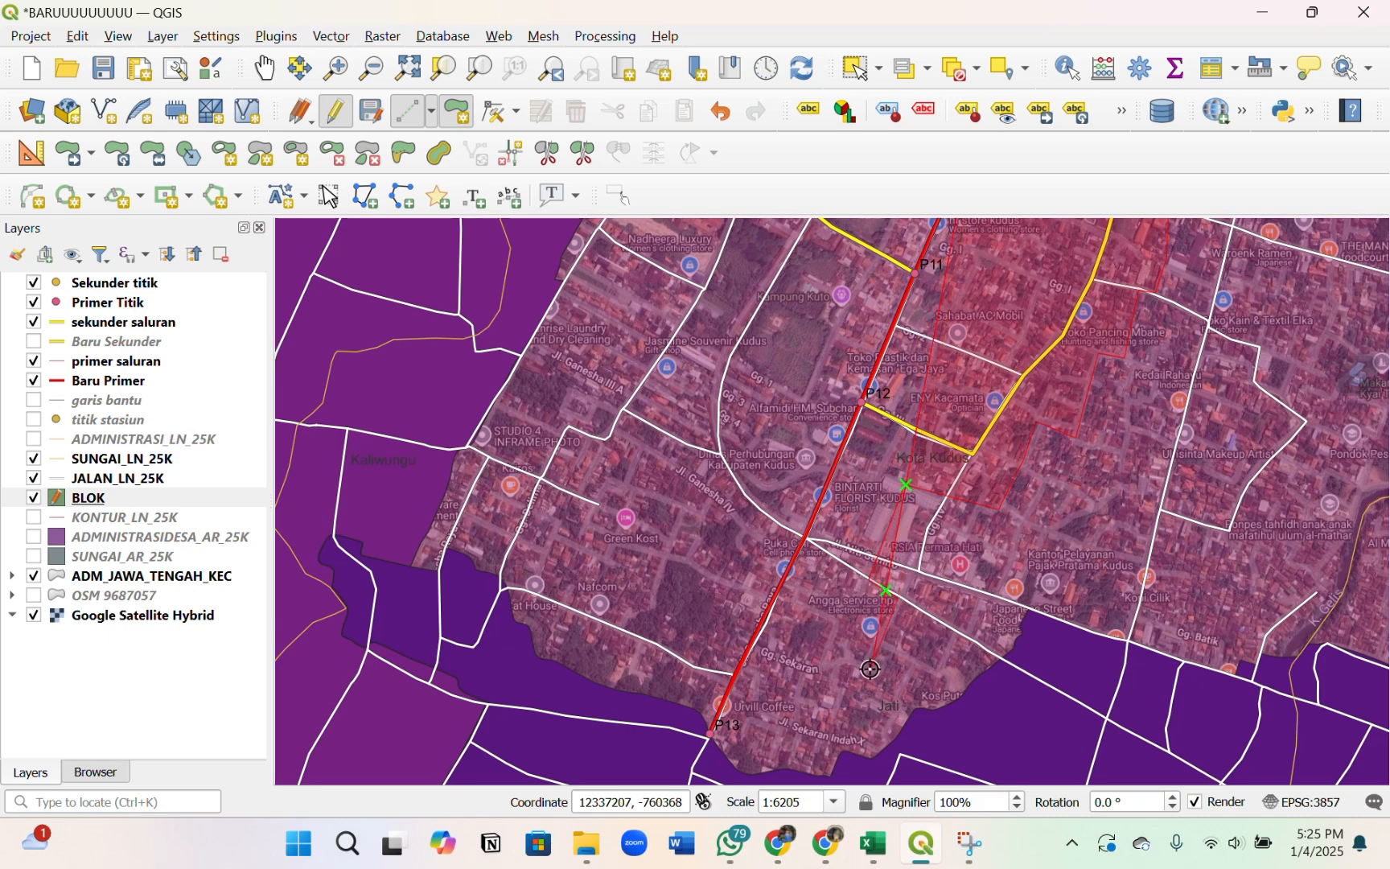
{"action": "left_click", "coordinate": [824, 760]}
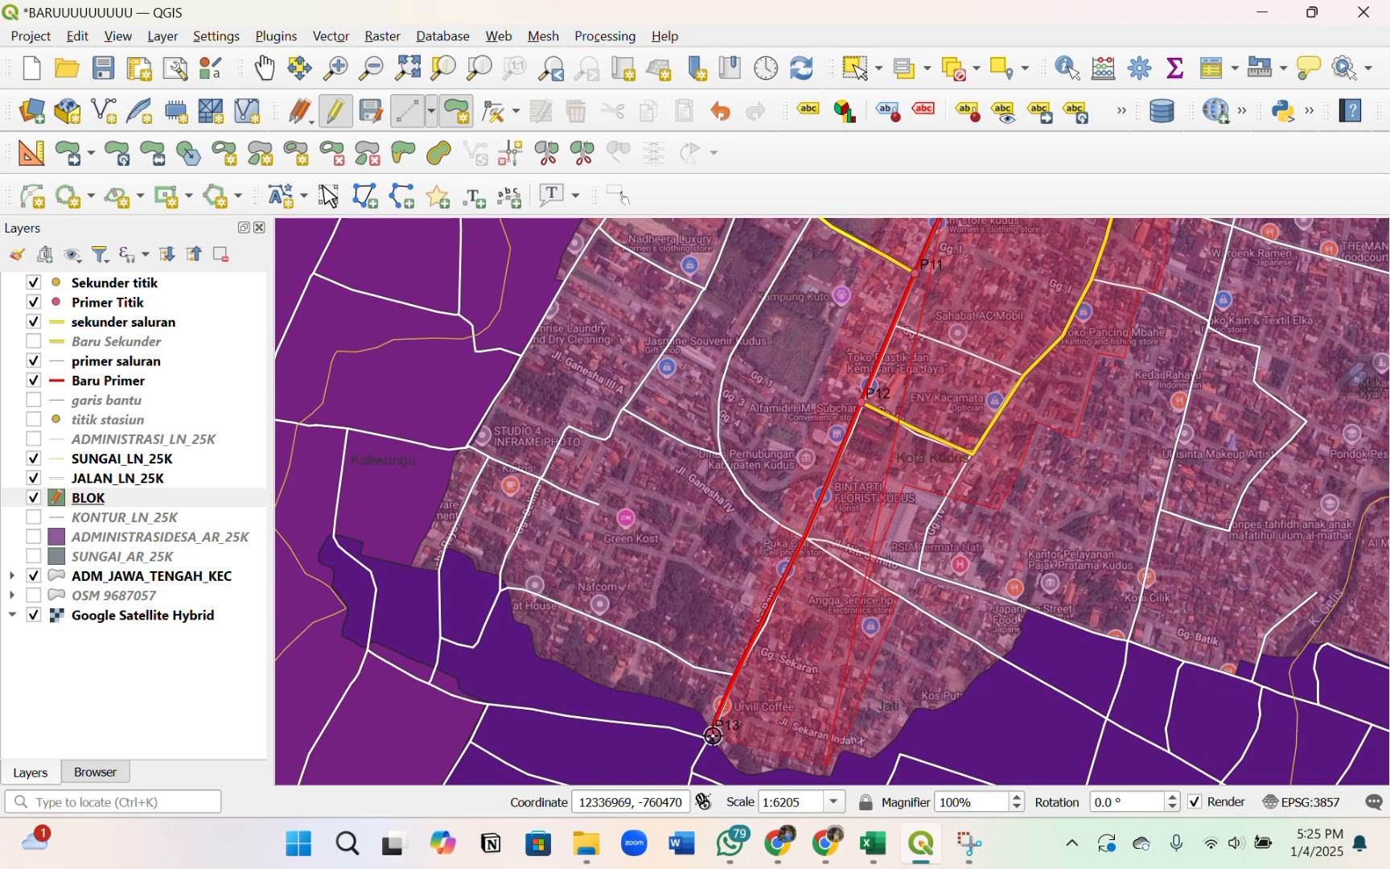
{"action": "left_click", "coordinate": [710, 734]}
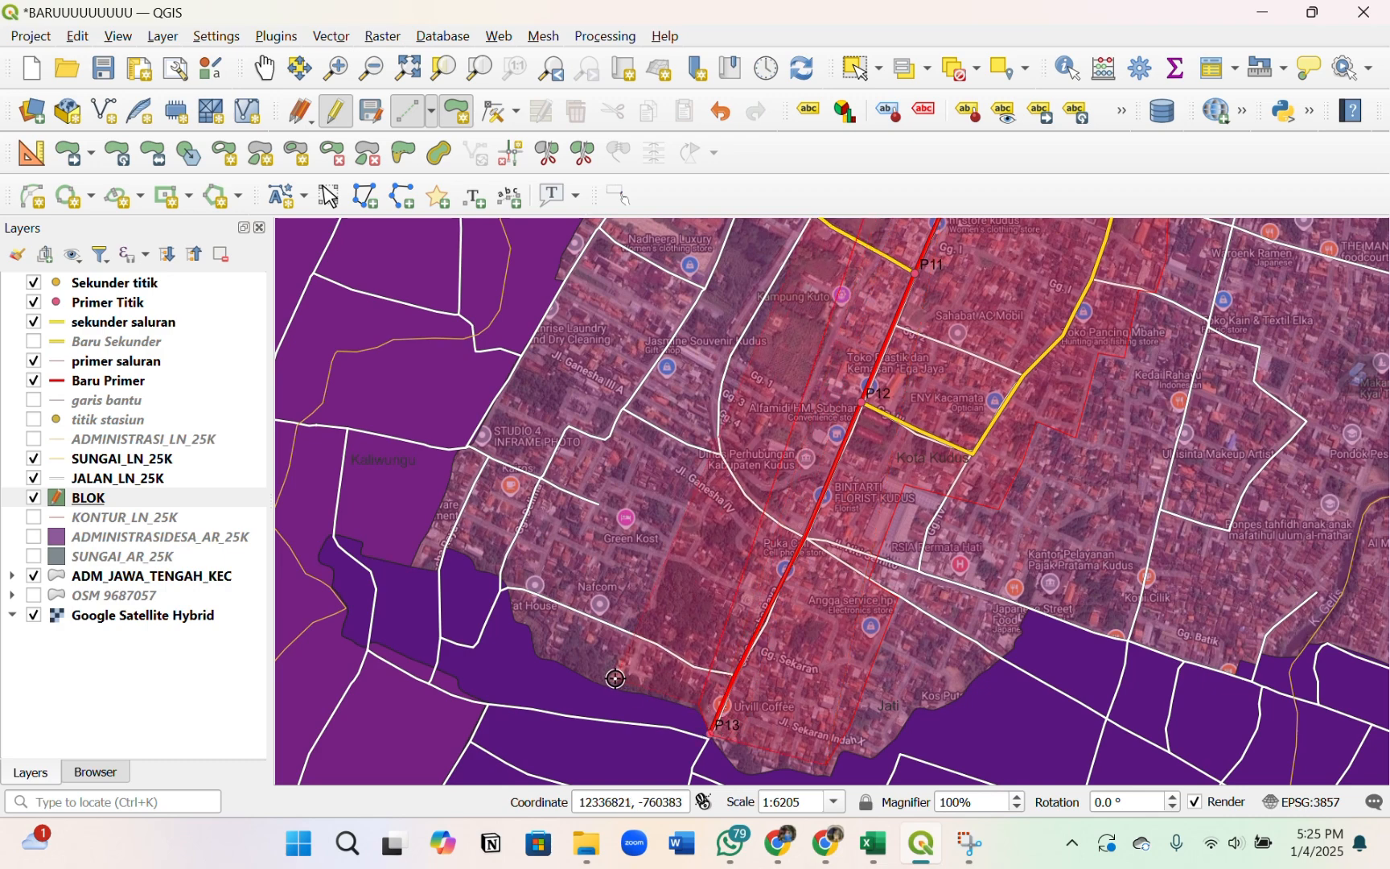
- Trace the boundary northwest from P13 along the district edge, north to Jl. Ganesha IV, and up the curved road west of P12
{"action": "left_click", "coordinate": [616, 679]}
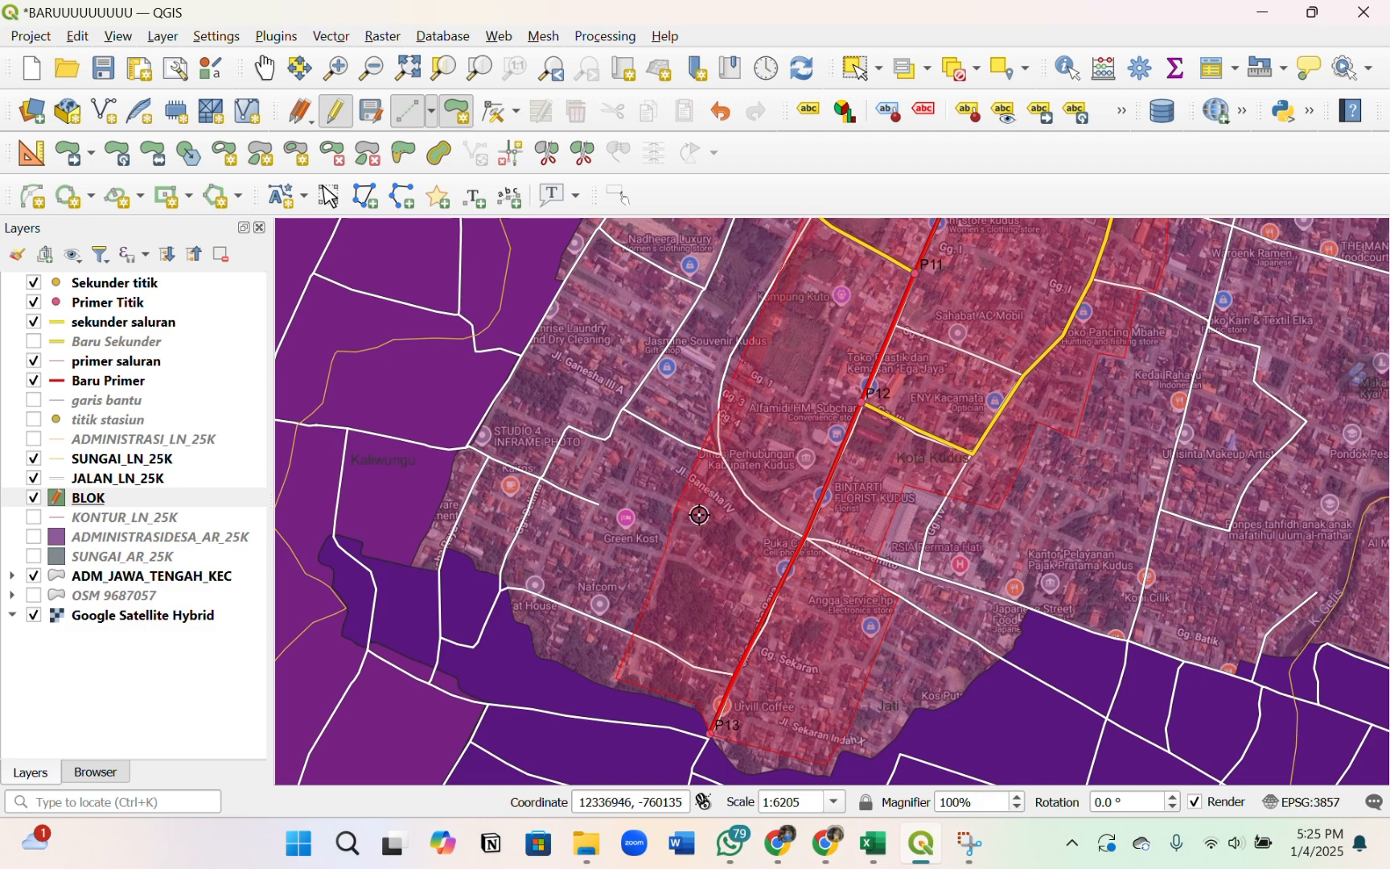
{"action": "left_click", "coordinate": [675, 506]}
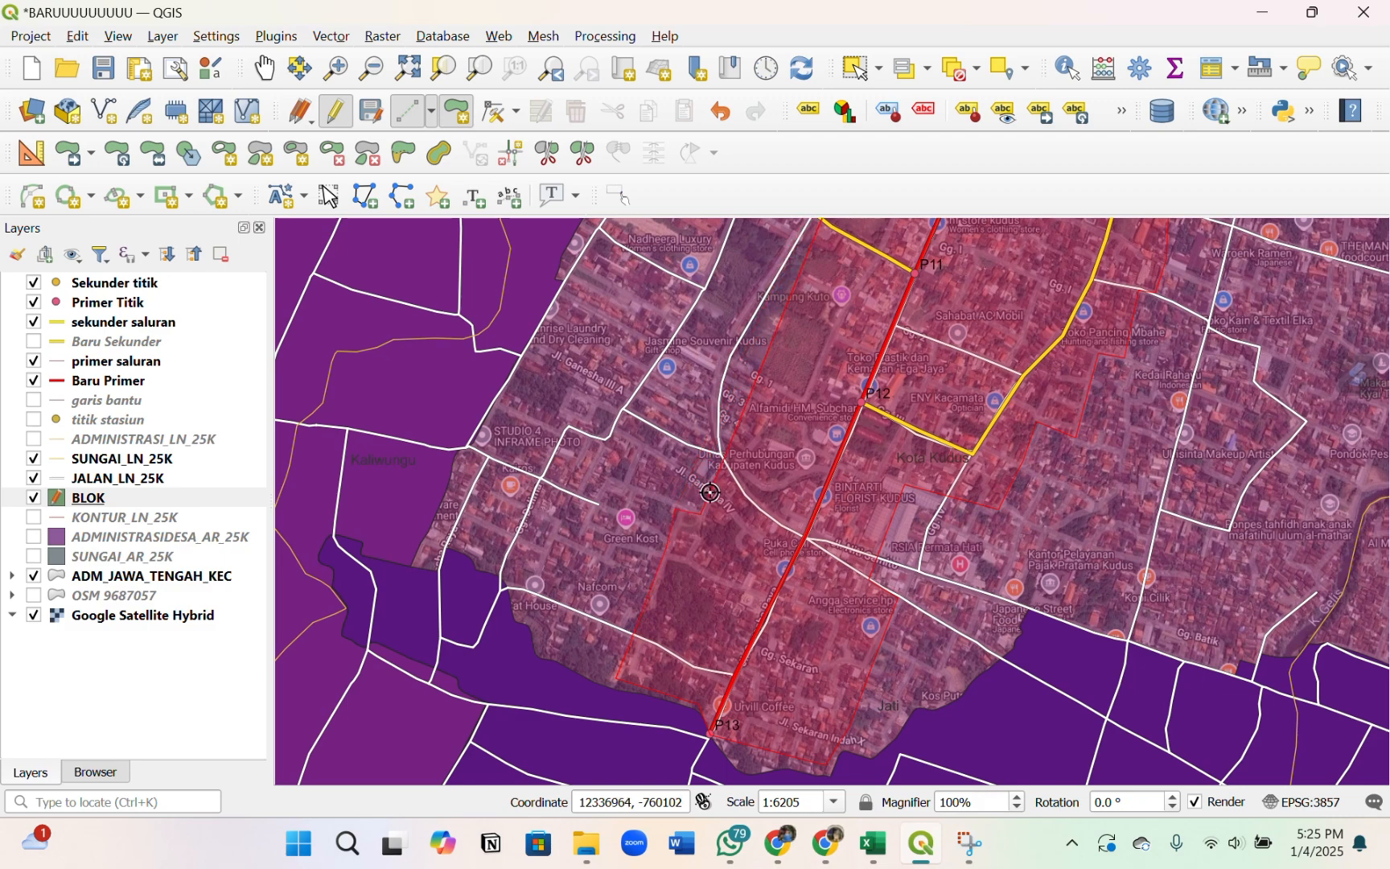
{"action": "left_click", "coordinate": [674, 459]}
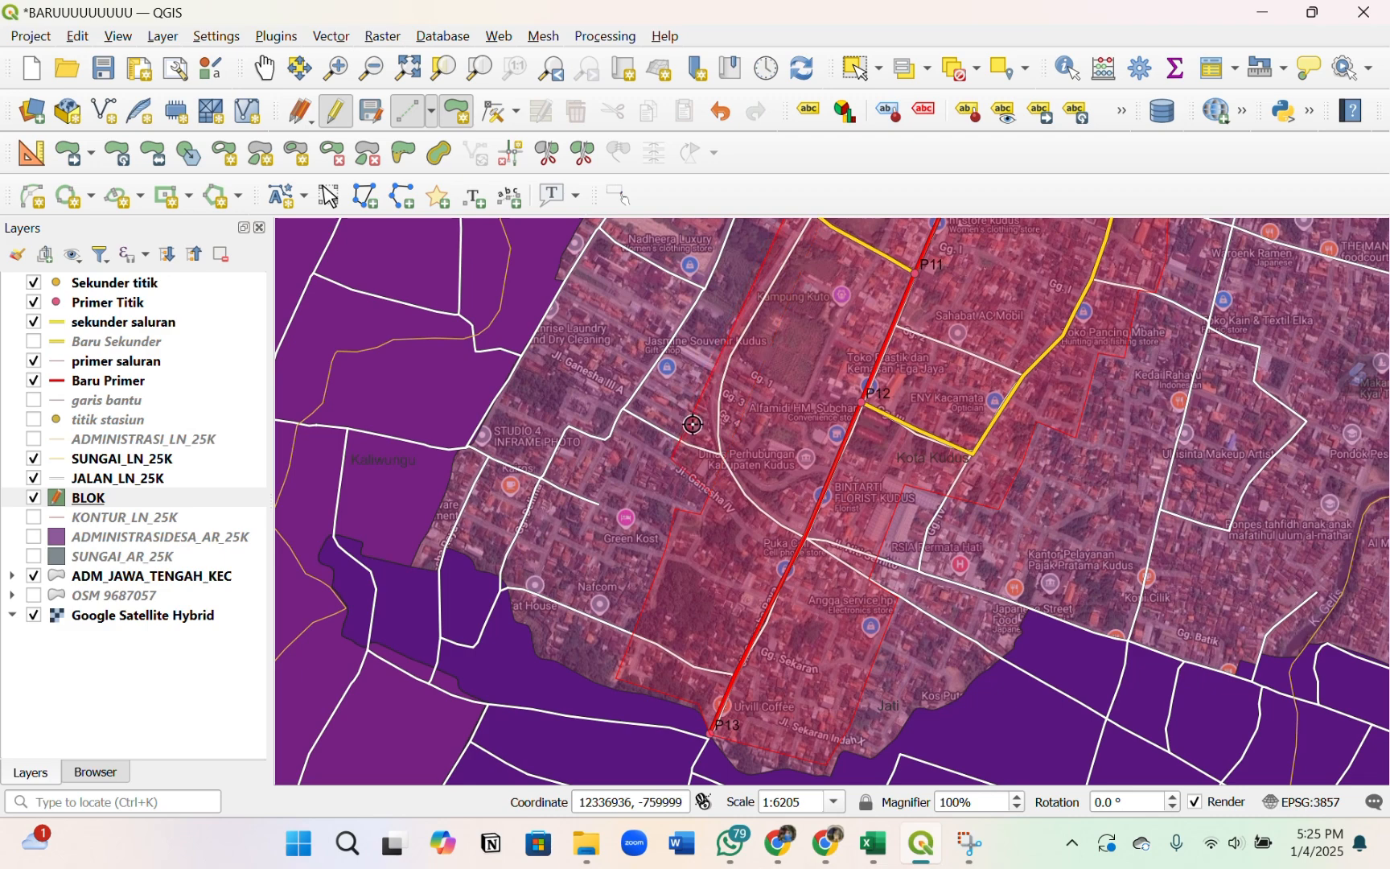
{"action": "scroll", "coordinate": [694, 424], "scroll_direction": "down", "scroll_amount": 1}
{"action": "scroll", "coordinate": [707, 555], "scroll_direction": "up", "scroll_amount": 1}
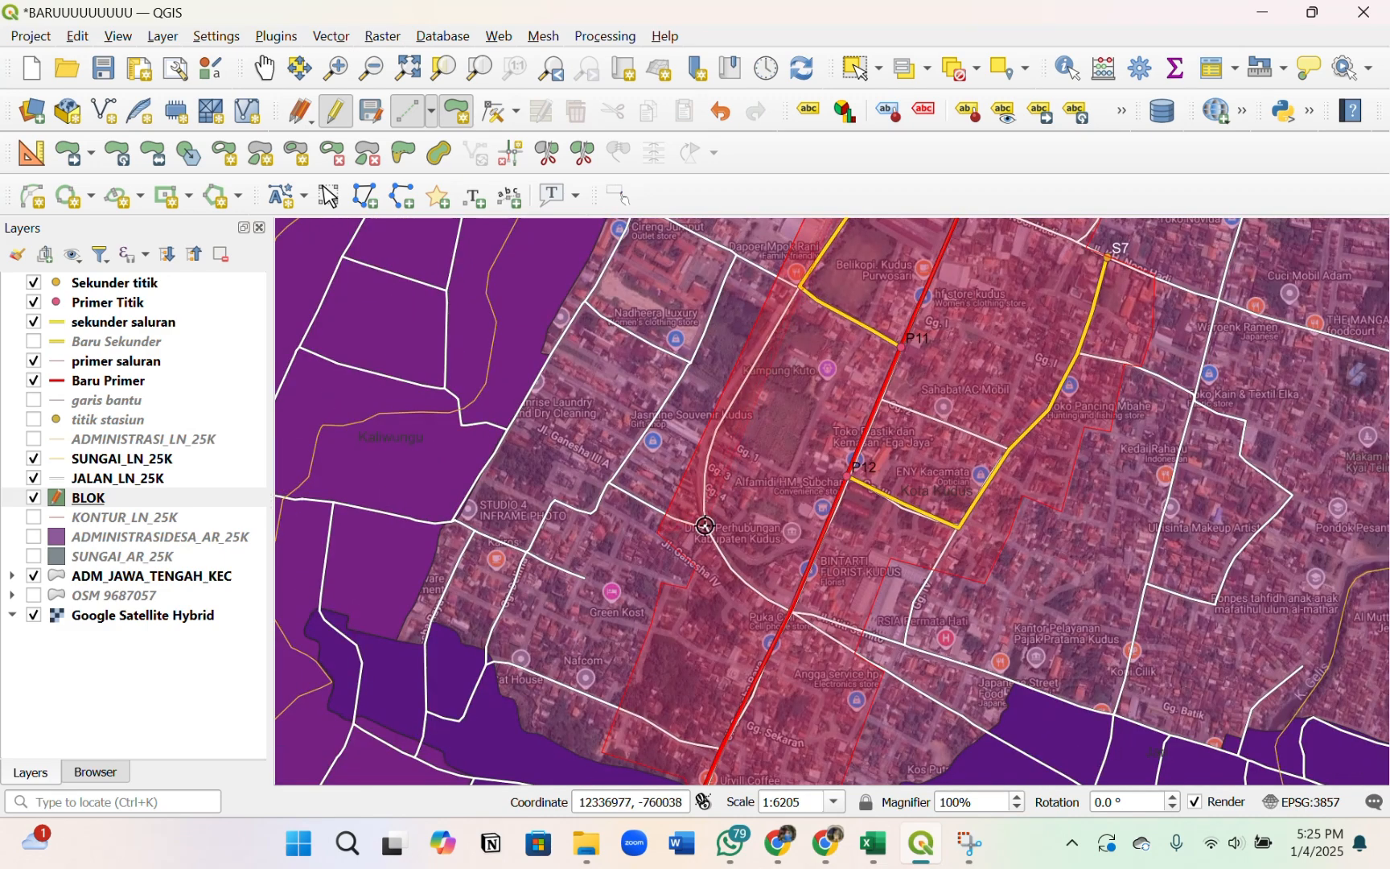
{"action": "left_click", "coordinate": [706, 525]}
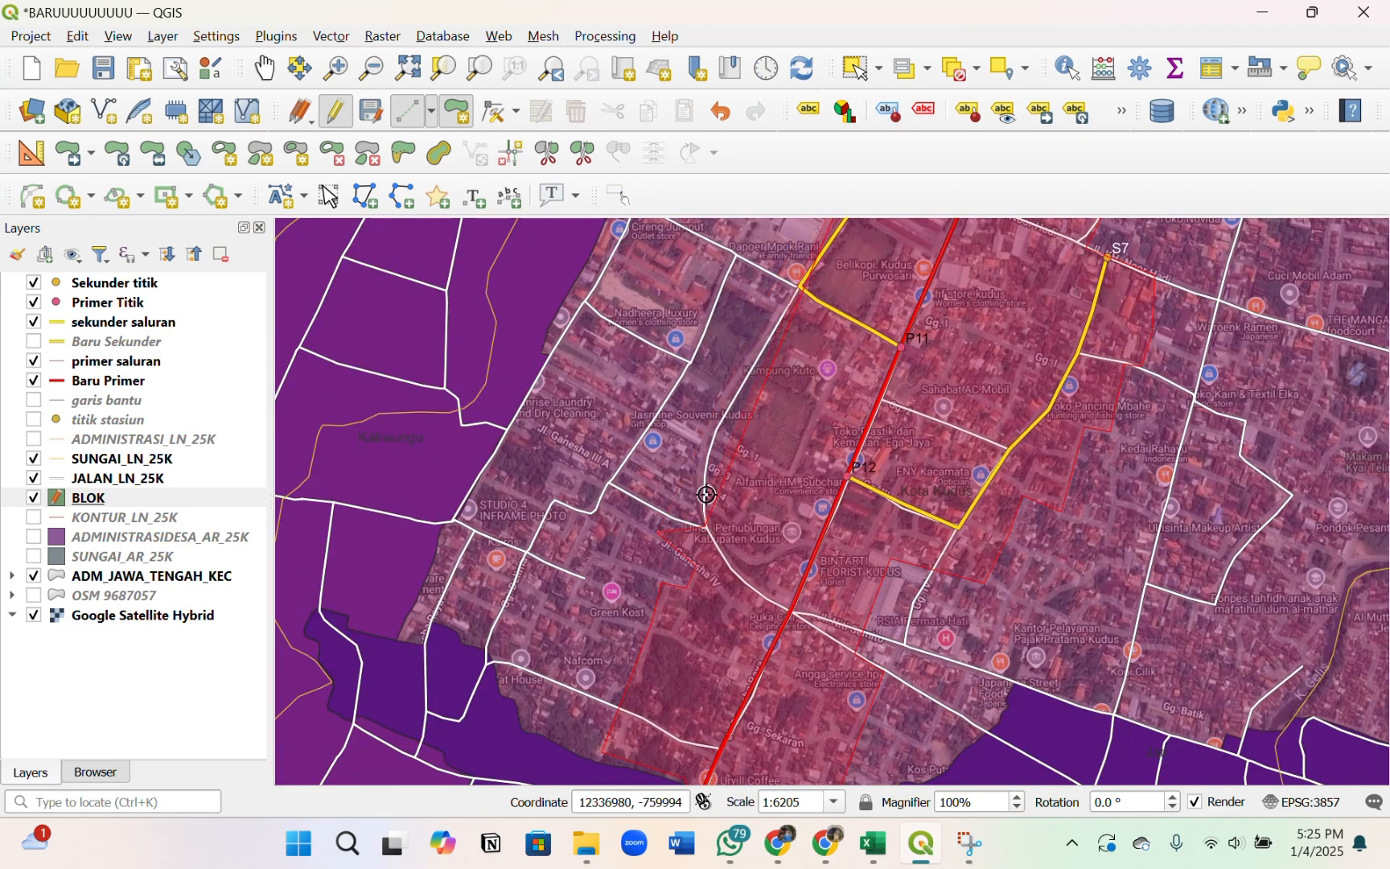
{"action": "left_click", "coordinate": [732, 394]}
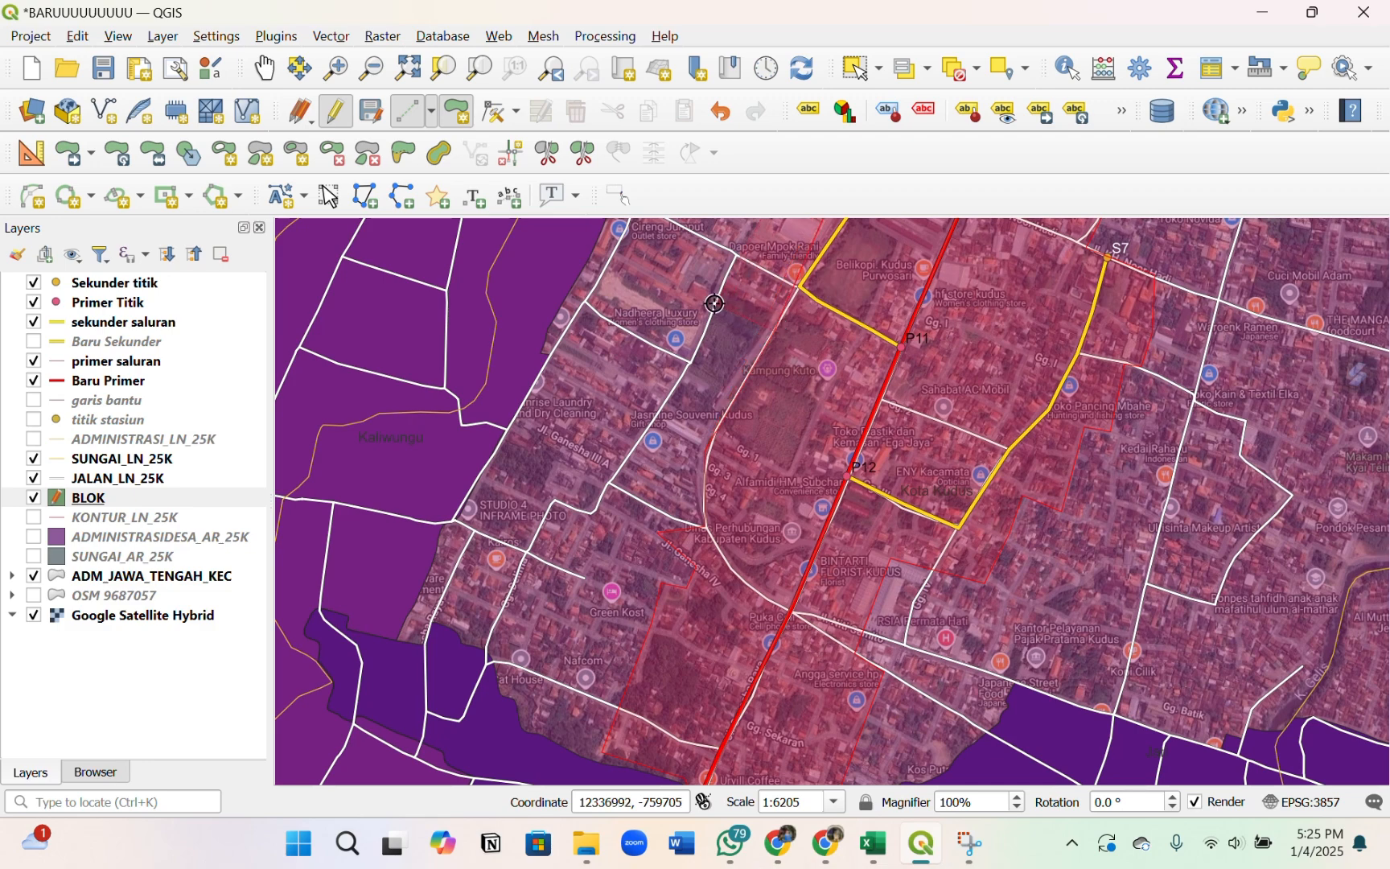
- Bring the boundary north past Jl. Bengkel and Taman Ganesha, around S6 by Jember Market, and back east toward the starting corner
{"action": "scroll", "coordinate": [704, 605], "scroll_direction": "down", "scroll_amount": 1}
{"action": "scroll", "coordinate": [690, 346], "scroll_direction": "up", "scroll_amount": 1}
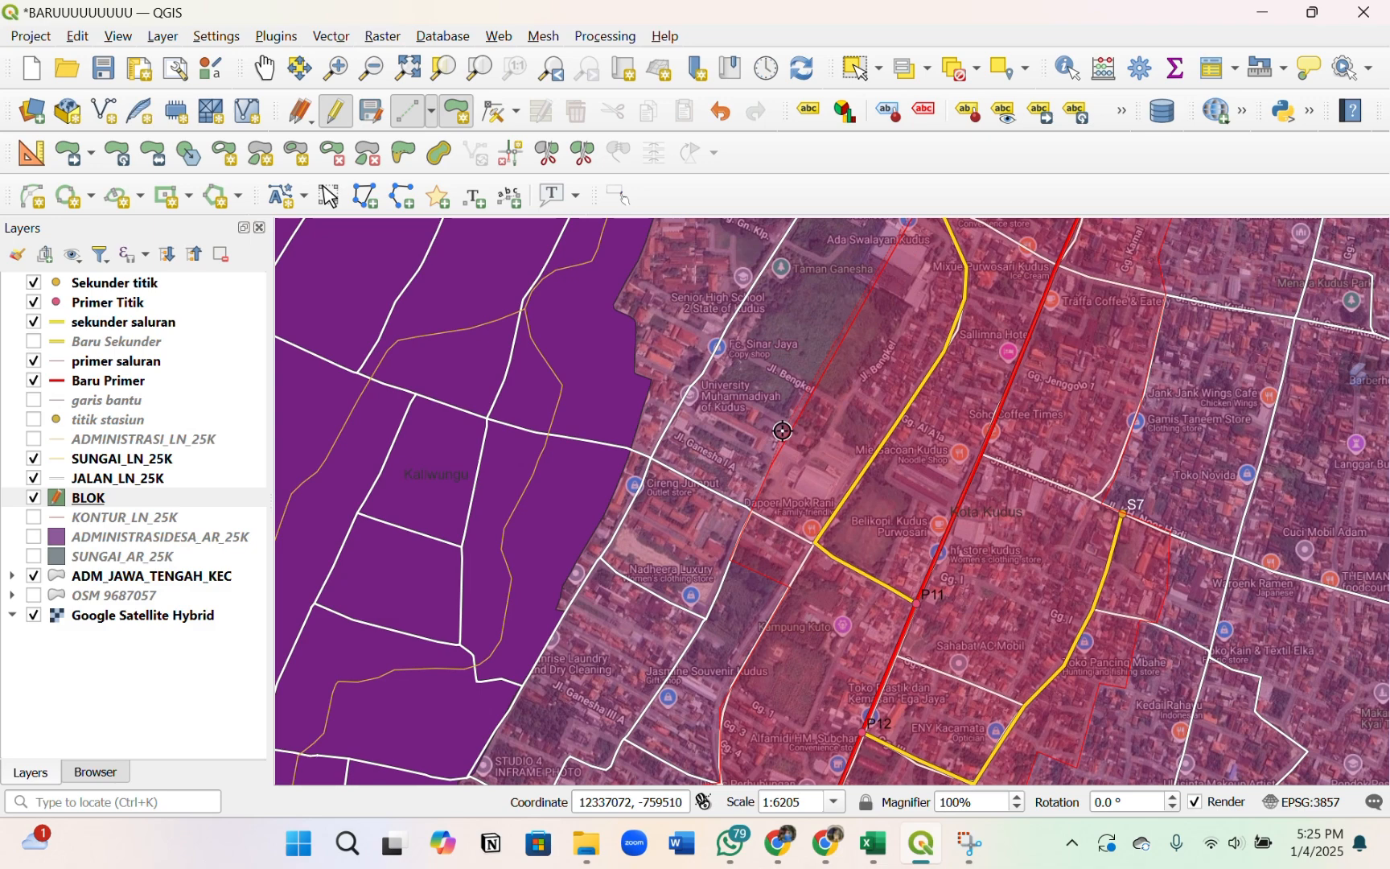
{"action": "scroll", "coordinate": [814, 419], "scroll_direction": "down", "scroll_amount": 1}
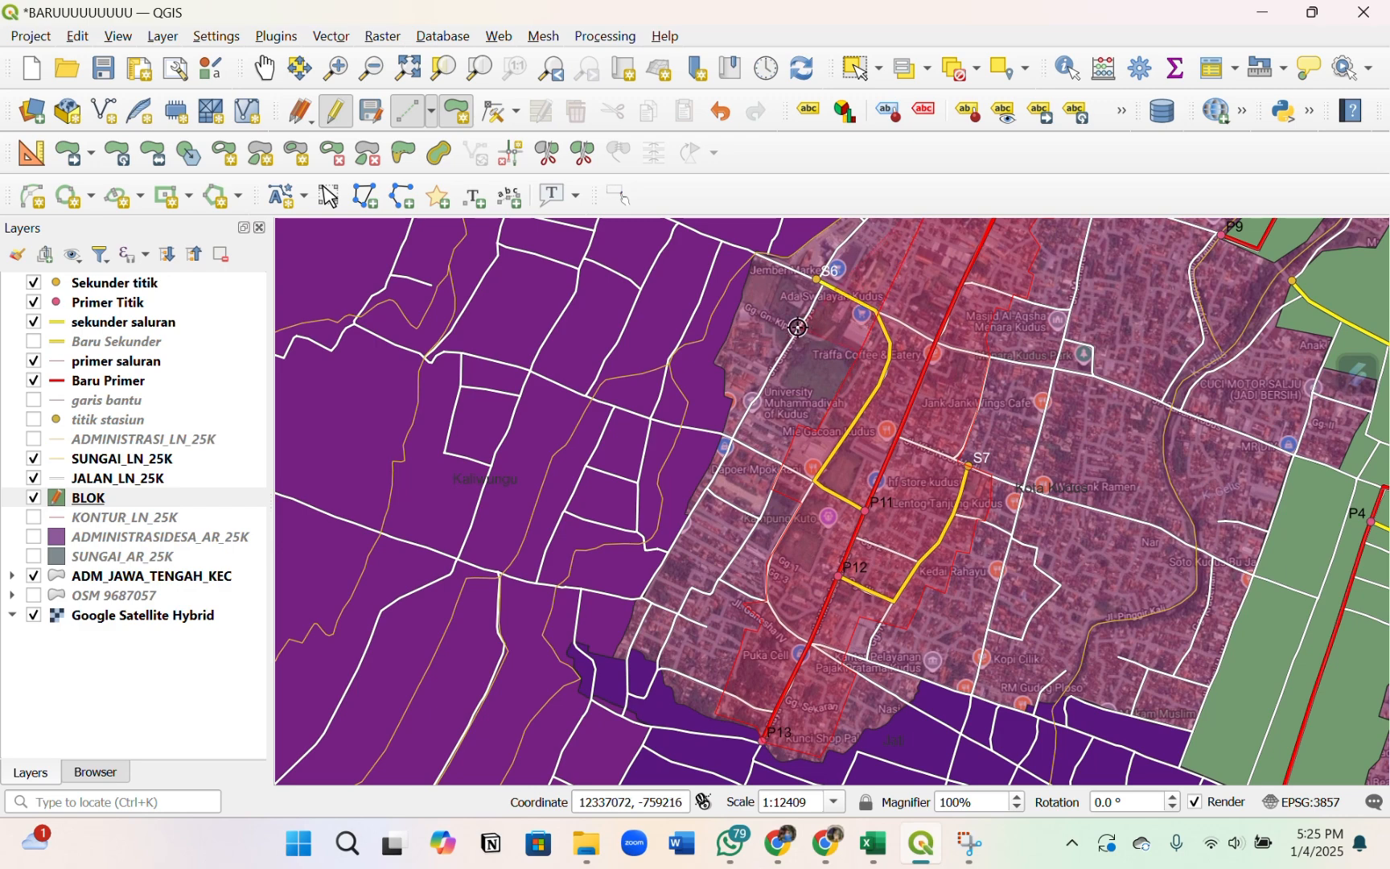
{"action": "scroll", "coordinate": [794, 507], "scroll_direction": "down", "scroll_amount": 1}
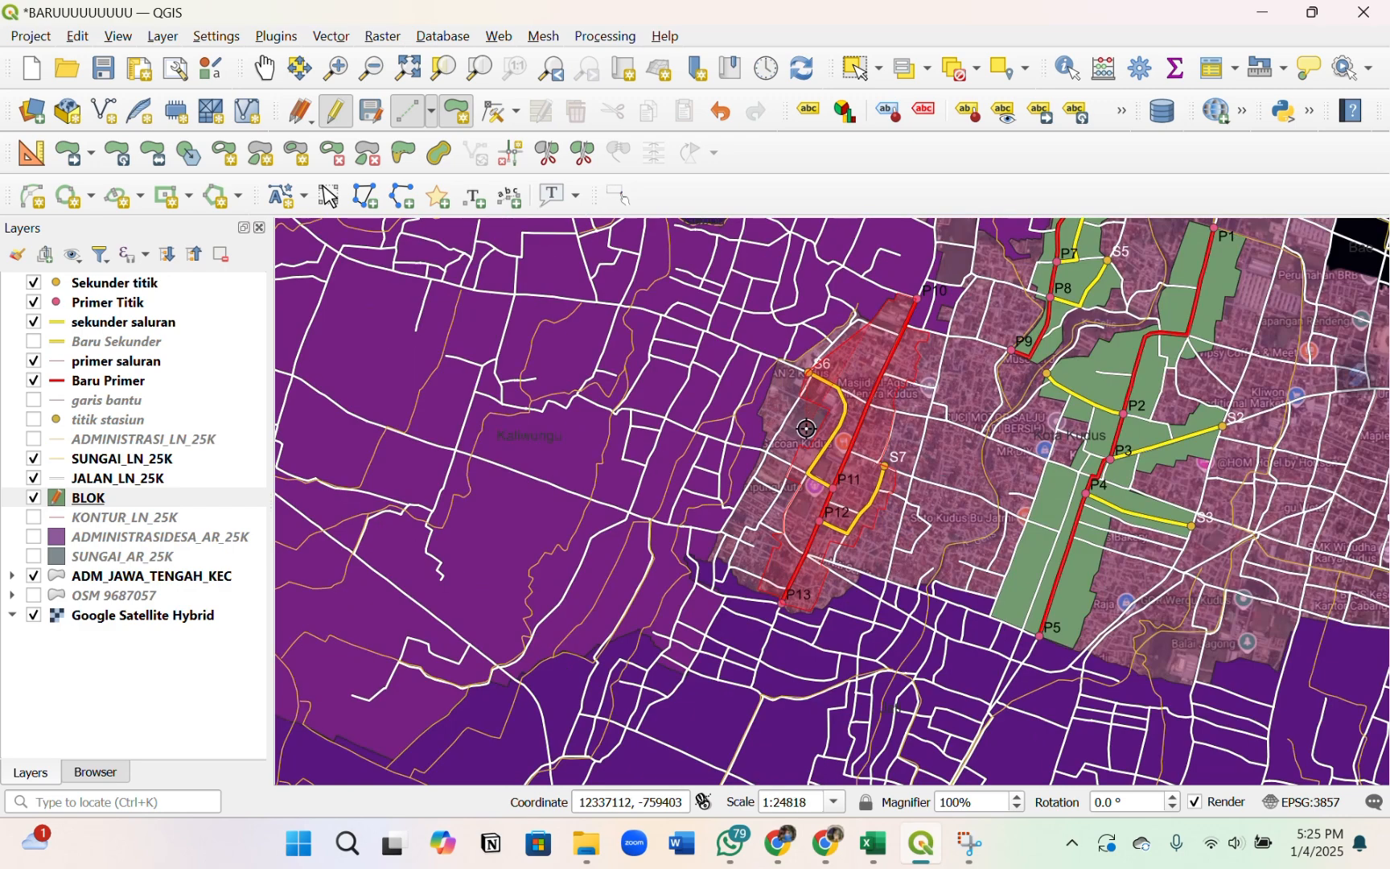
{"action": "scroll", "coordinate": [812, 427], "scroll_direction": "up", "scroll_amount": 2}
{"action": "left_click", "coordinate": [801, 502]}
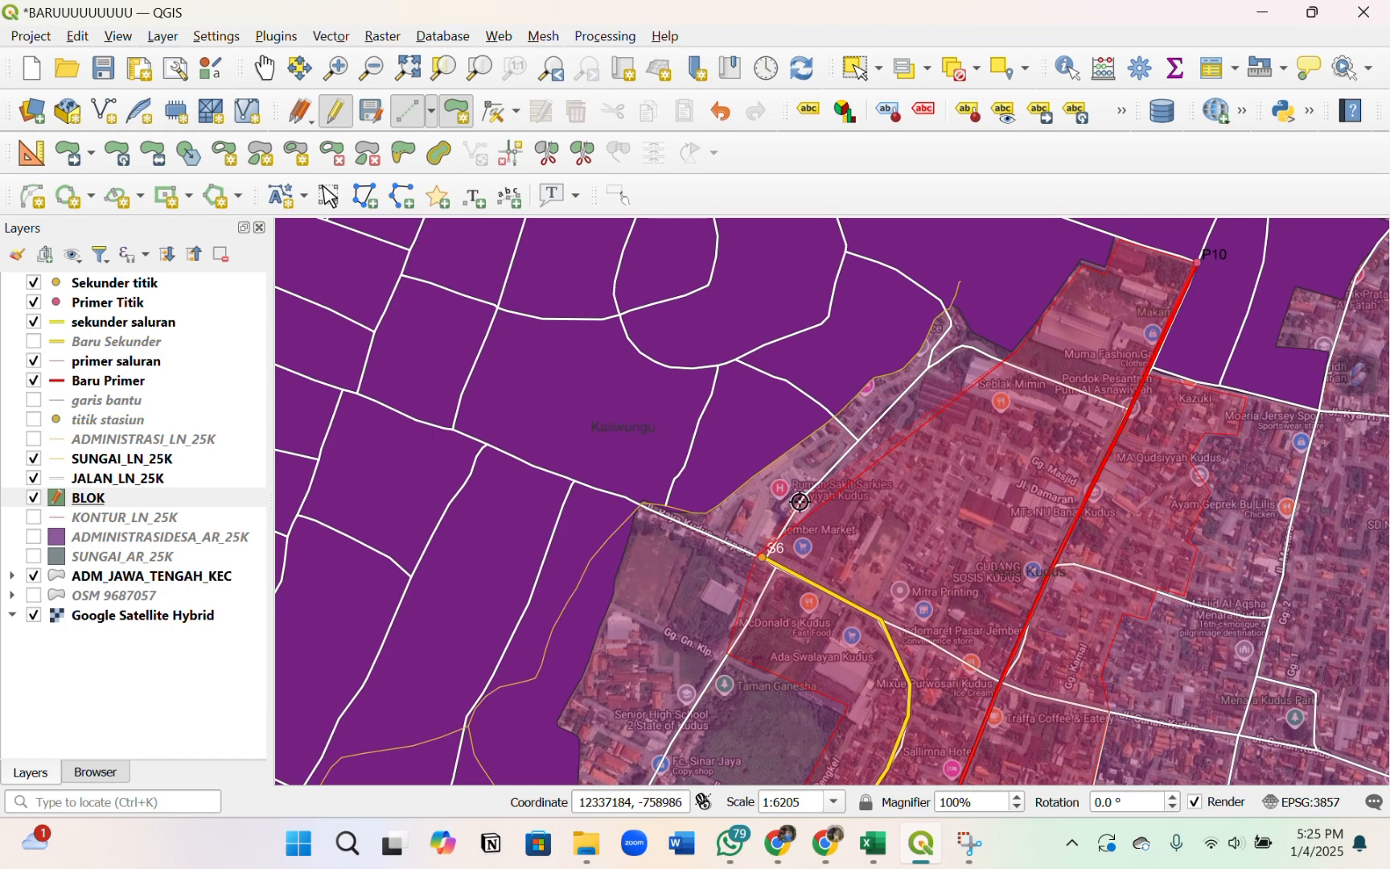
{"action": "left_click", "coordinate": [925, 565]}
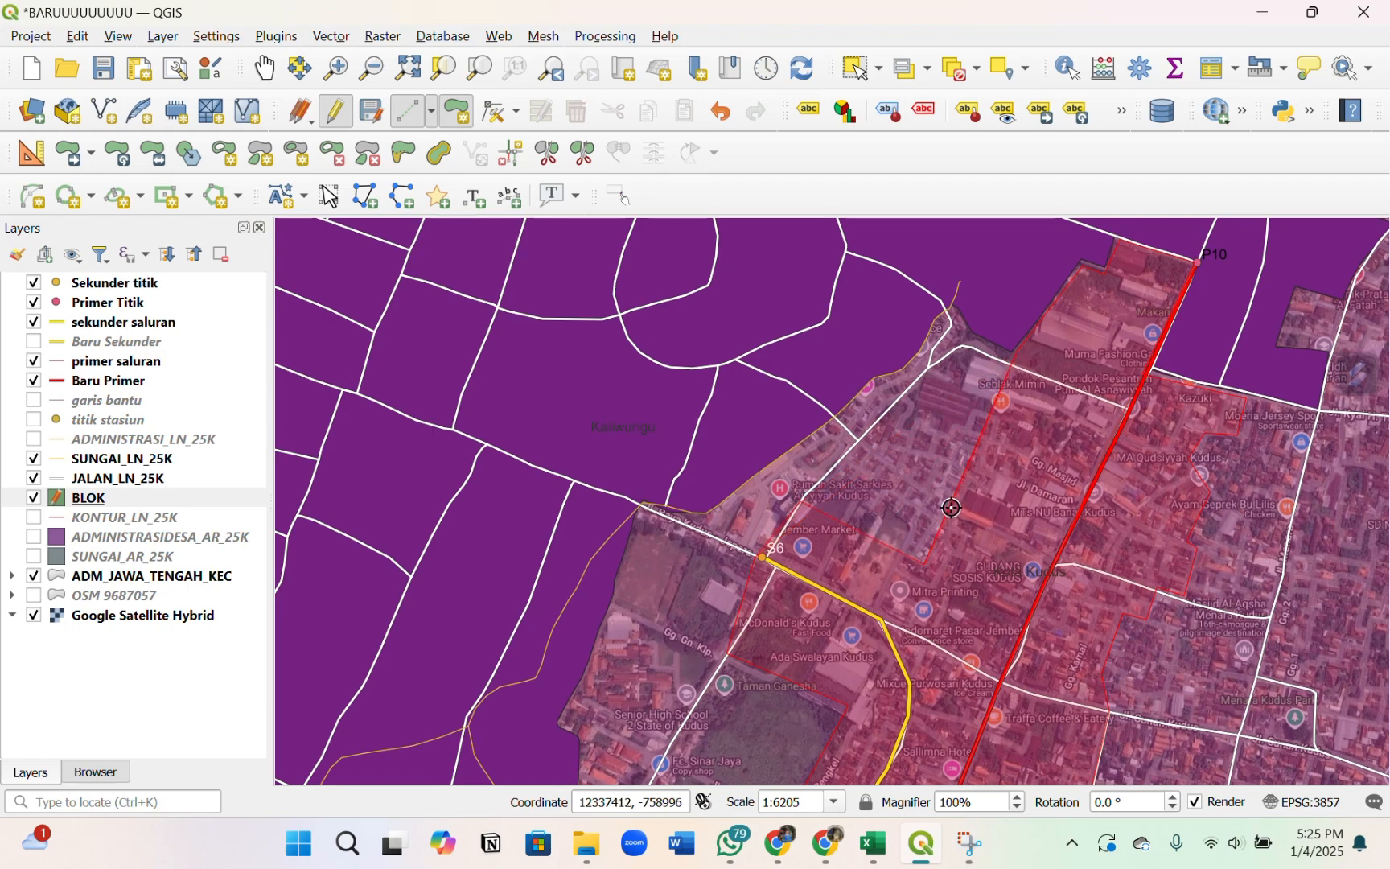
- Finish the block polygon around the P10 to P13 channels and save it with id 3
{"action": "right_click", "coordinate": [849, 392]}
{"action": "type", "text": "3"}
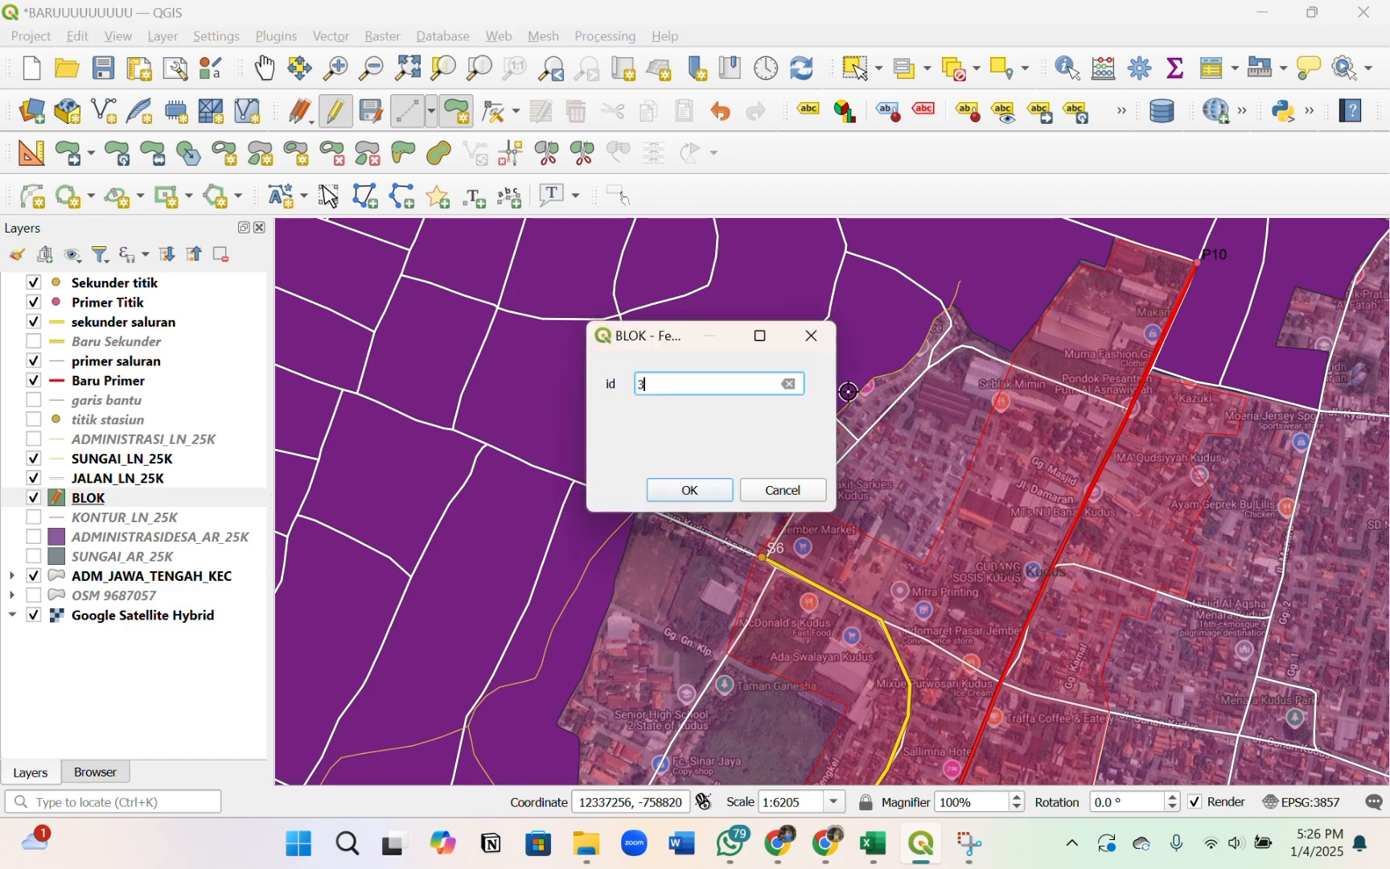
{"action": "left_click", "coordinate": [686, 488]}
{"action": "scroll", "coordinate": [536, 492], "scroll_direction": "down", "scroll_amount": 2}
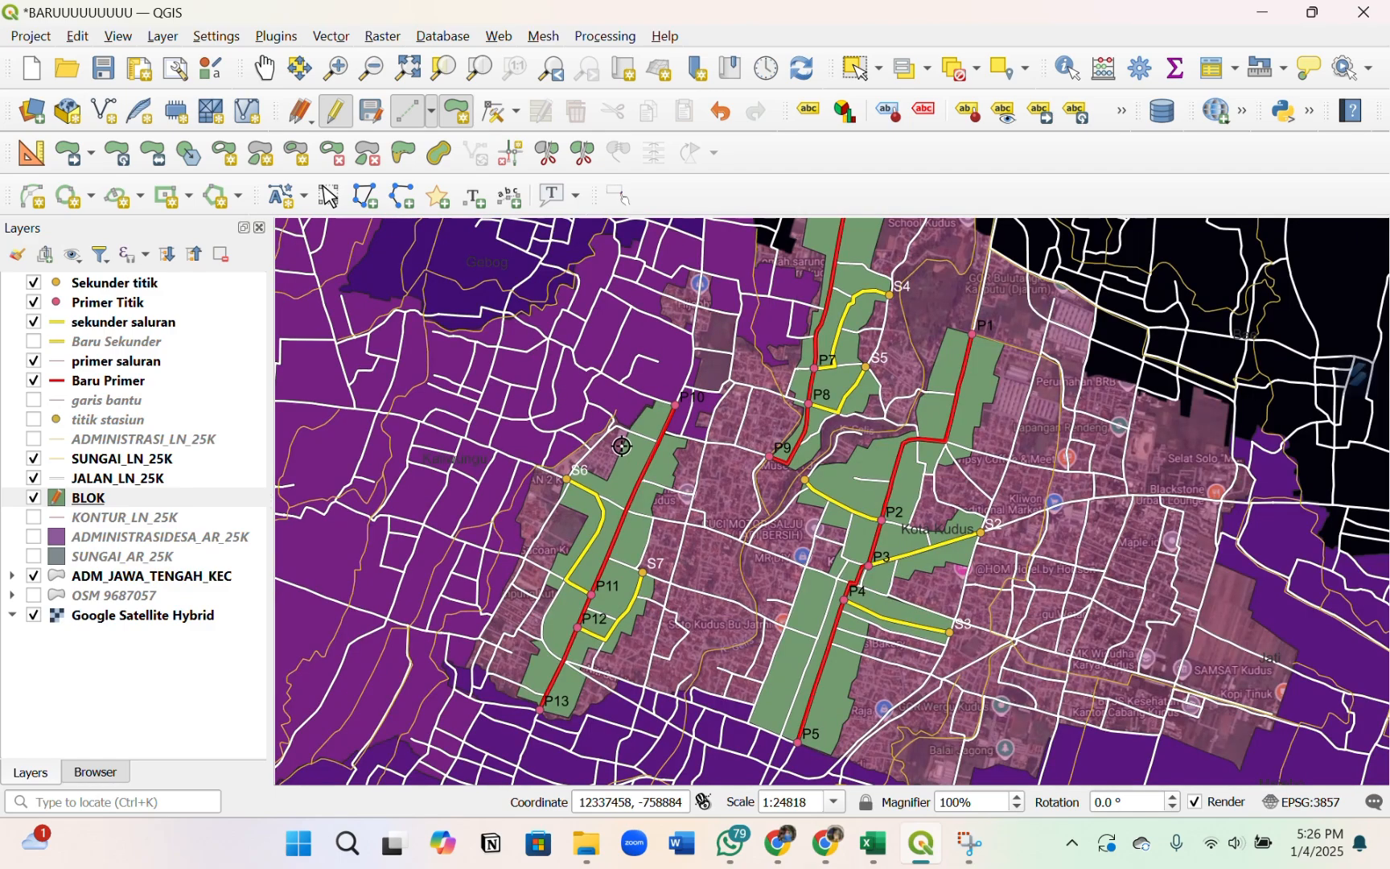
{"action": "scroll", "coordinate": [786, 607], "scroll_direction": "down", "scroll_amount": 1}
{"action": "scroll", "coordinate": [792, 487], "scroll_direction": "up", "scroll_amount": 1}
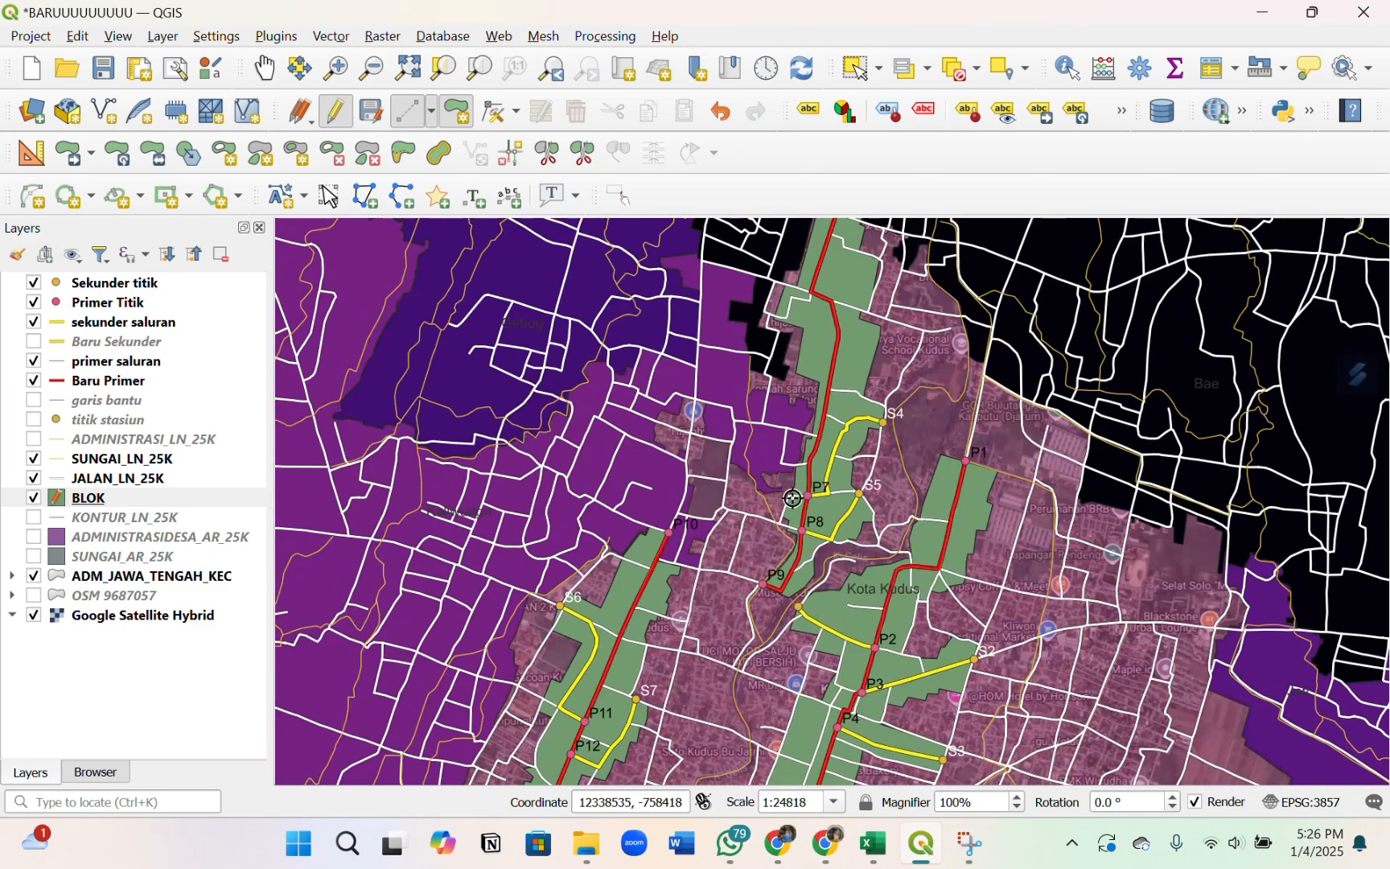
{"action": "scroll", "coordinate": [843, 511], "scroll_direction": "down", "scroll_amount": 1}
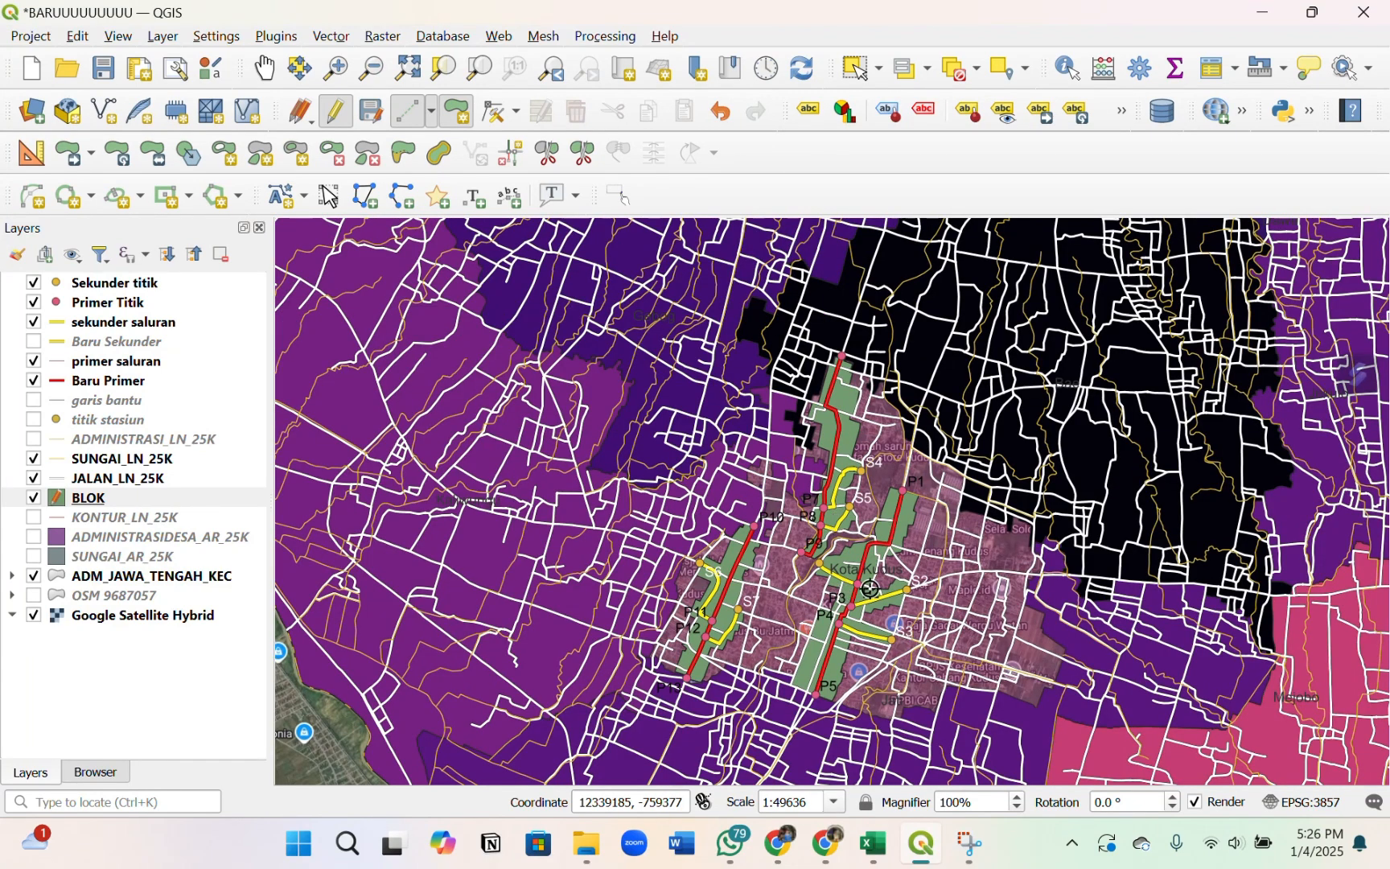
{"action": "scroll", "coordinate": [916, 561], "scroll_direction": "up", "scroll_amount": 1}
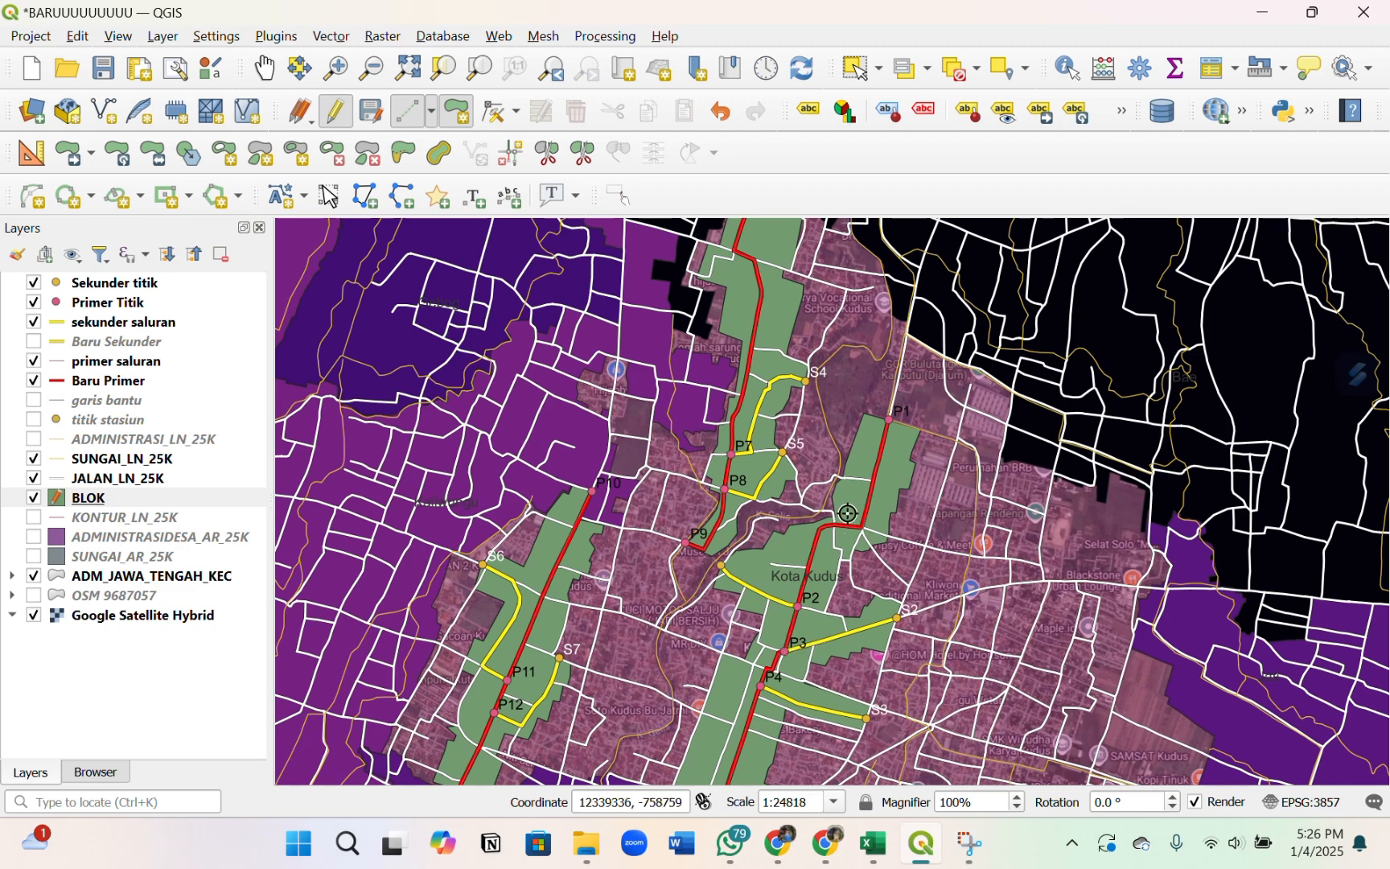
{"action": "scroll", "coordinate": [849, 507], "scroll_direction": "down", "scroll_amount": 1}
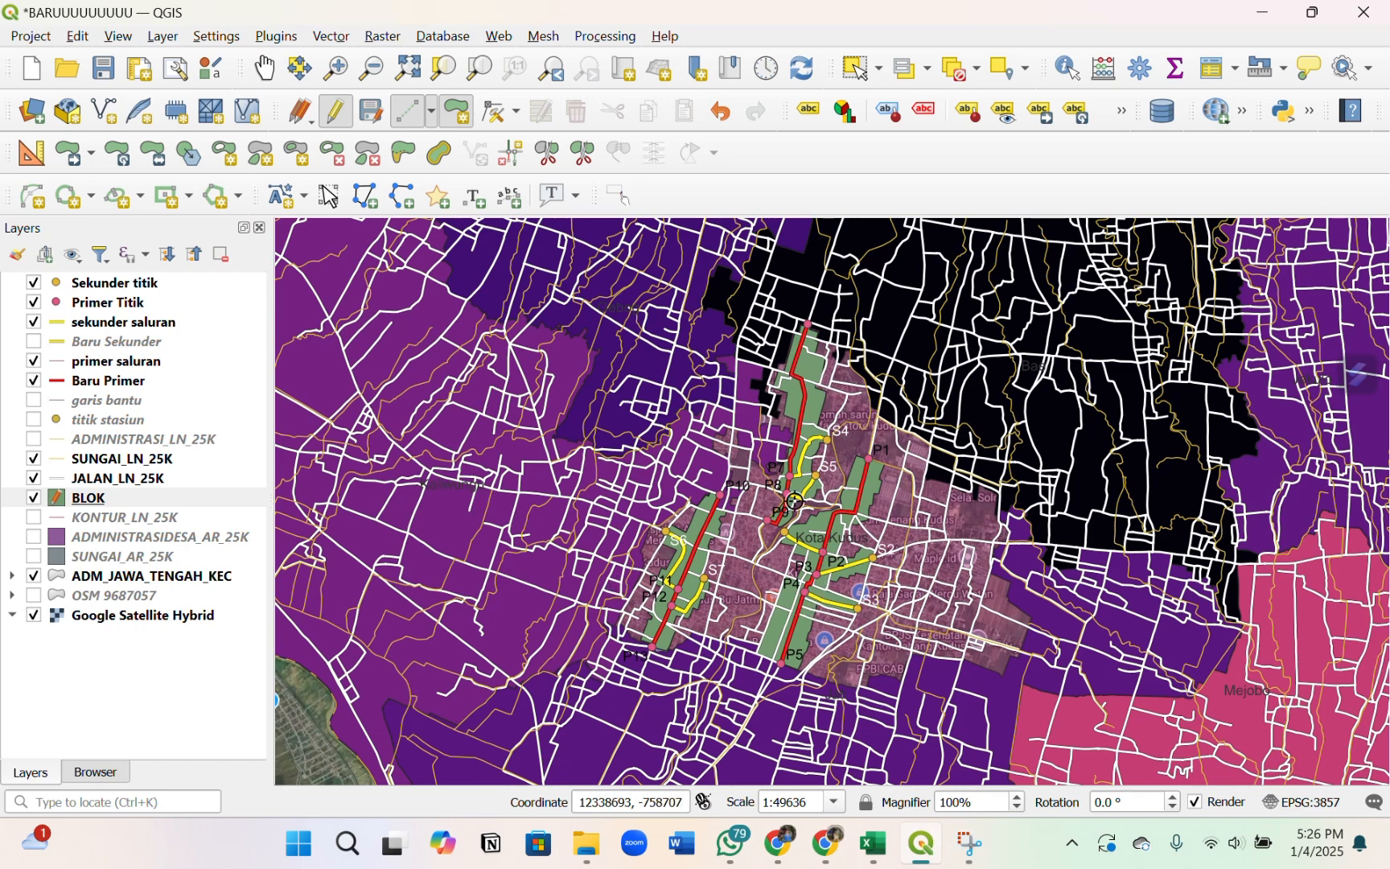
{"action": "scroll", "coordinate": [854, 496], "scroll_direction": "up", "scroll_amount": 1}
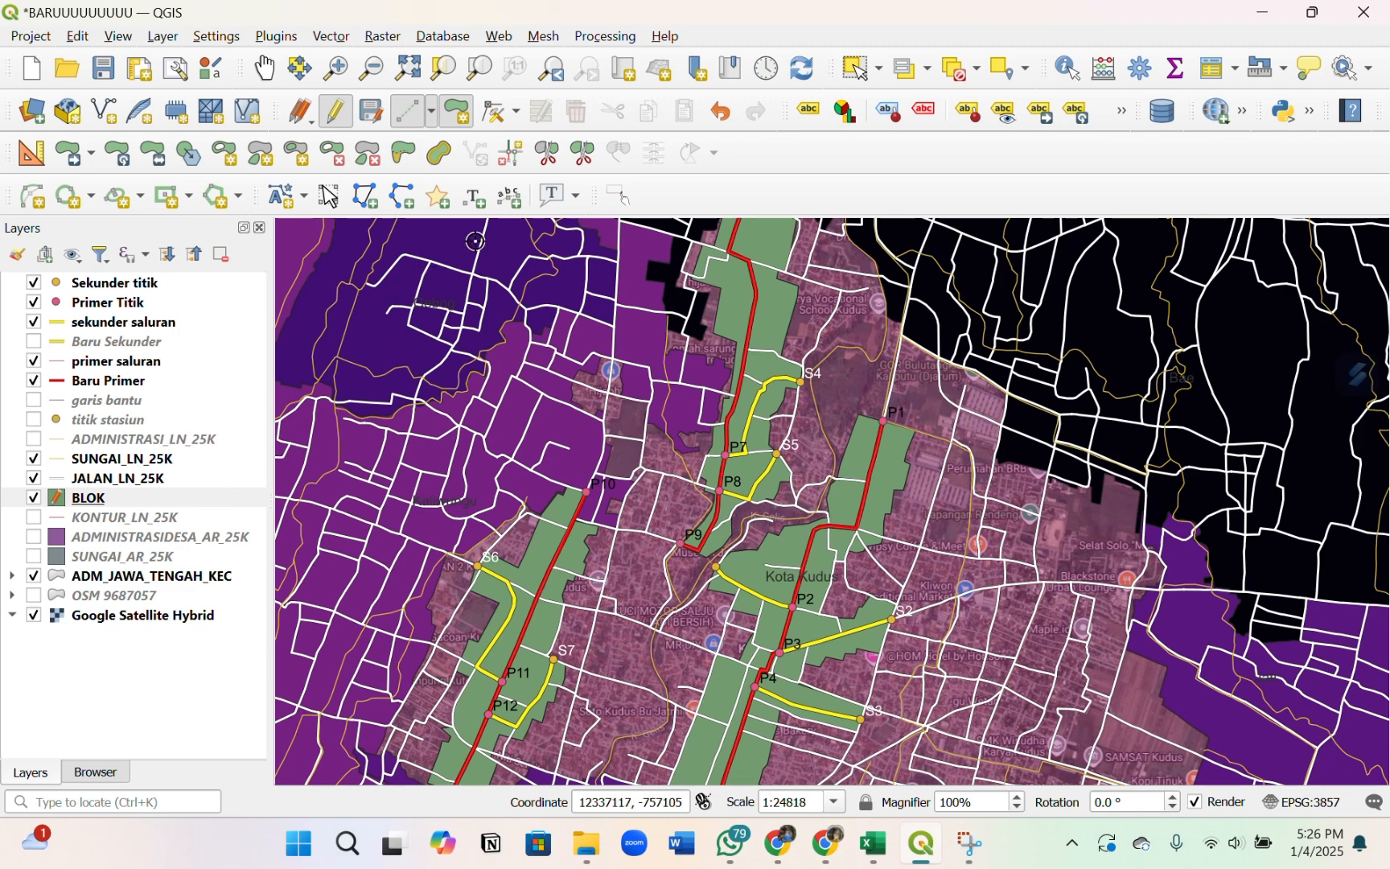
{"action": "left_click", "coordinate": [554, 165]}
{"action": "scroll", "coordinate": [796, 598], "scroll_direction": "up", "scroll_amount": 1}
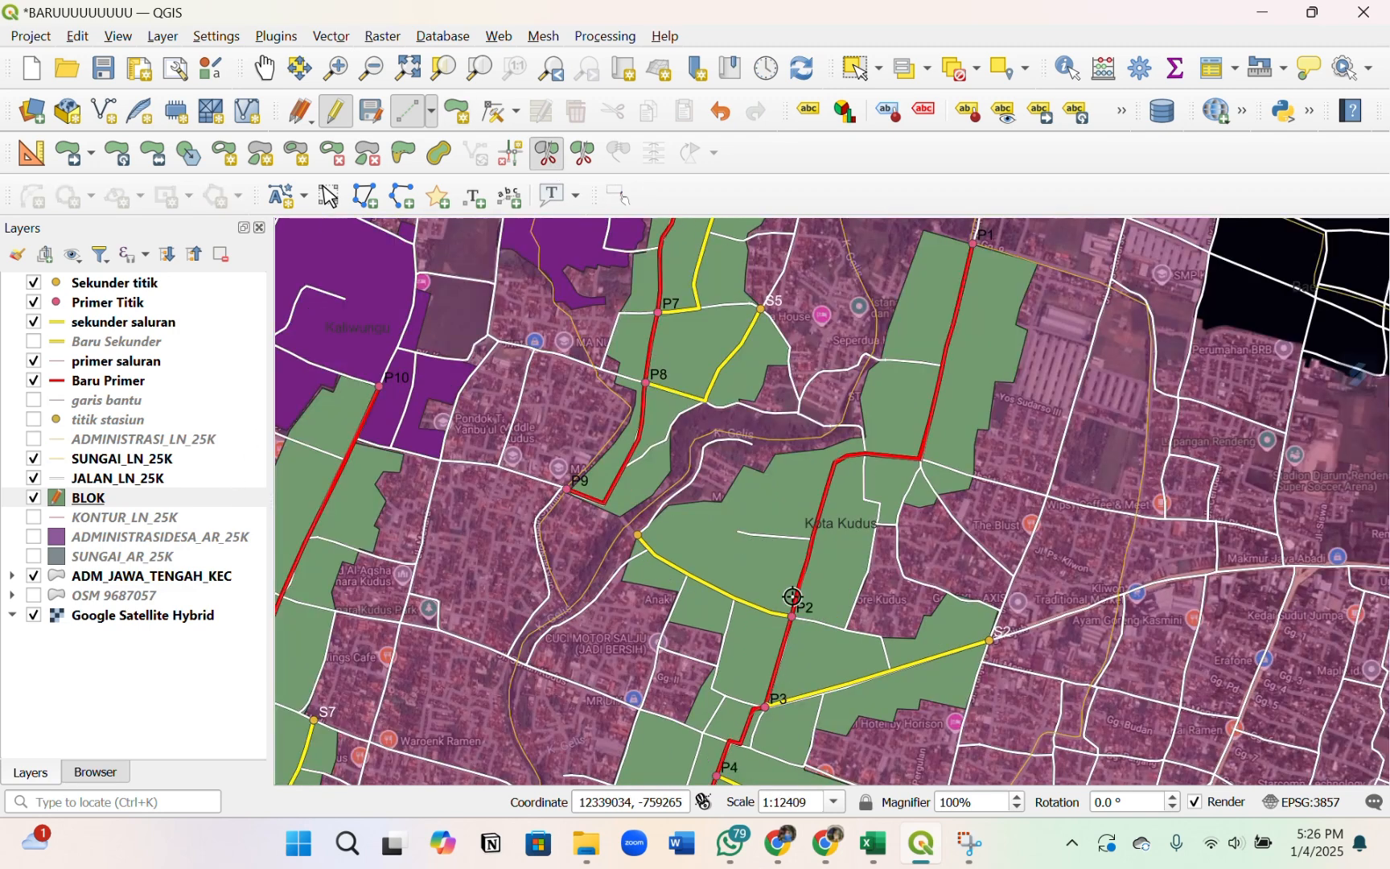
{"action": "scroll", "coordinate": [741, 531], "scroll_direction": "down", "scroll_amount": 1}
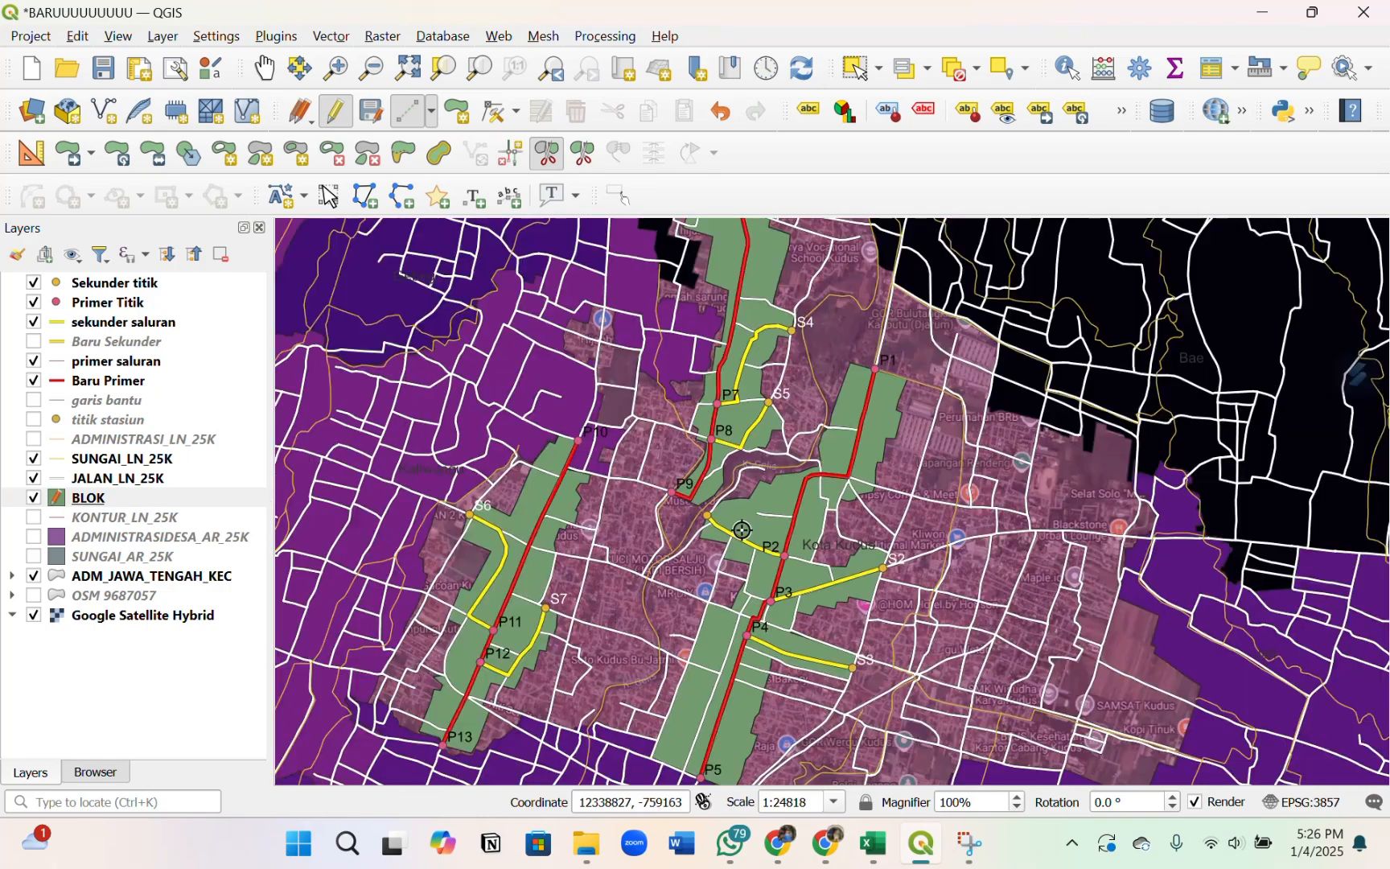
{"action": "scroll", "coordinate": [769, 489], "scroll_direction": "up", "scroll_amount": 2}
{"action": "scroll", "coordinate": [757, 440], "scroll_direction": "down", "scroll_amount": 2}
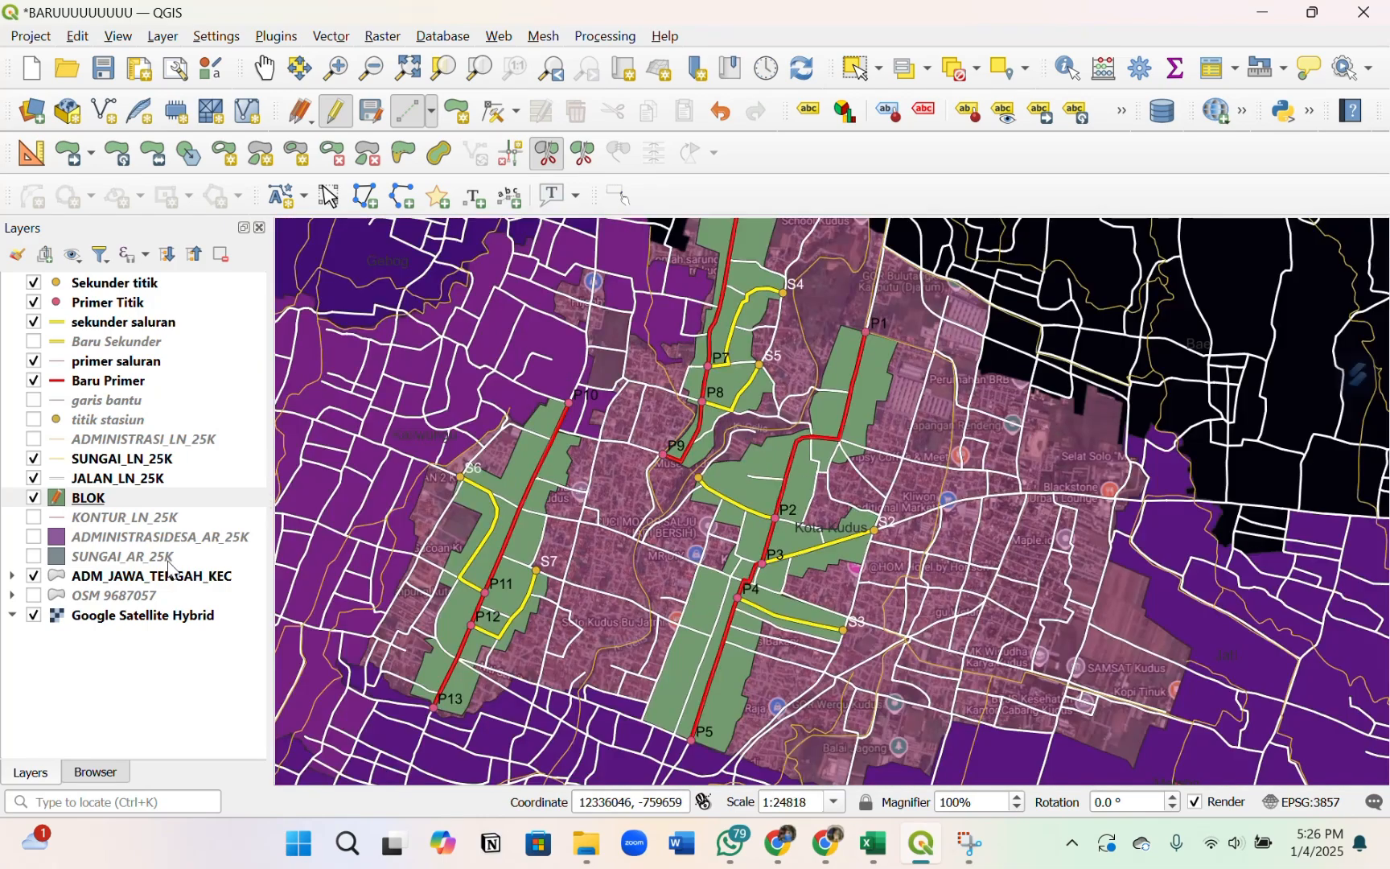
- Set the BLOK layer's fill symbol opacity to 45% and apply the style
{"action": "right_click", "coordinate": [166, 492]}
{"action": "left_click", "coordinate": [242, 626]}
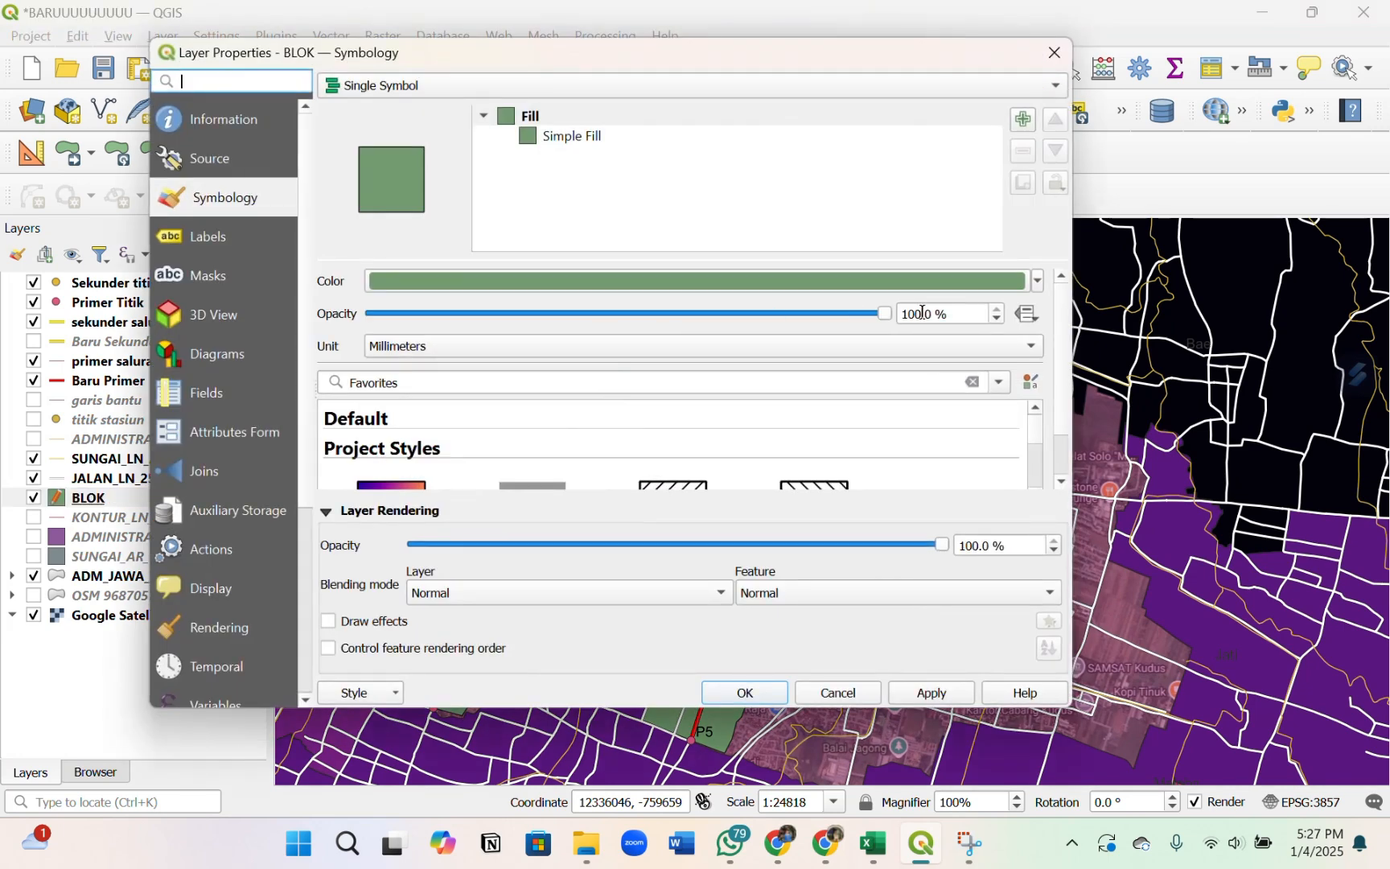
{"action": "double_click", "coordinate": [923, 313]}
{"action": "type", "text": "45"}
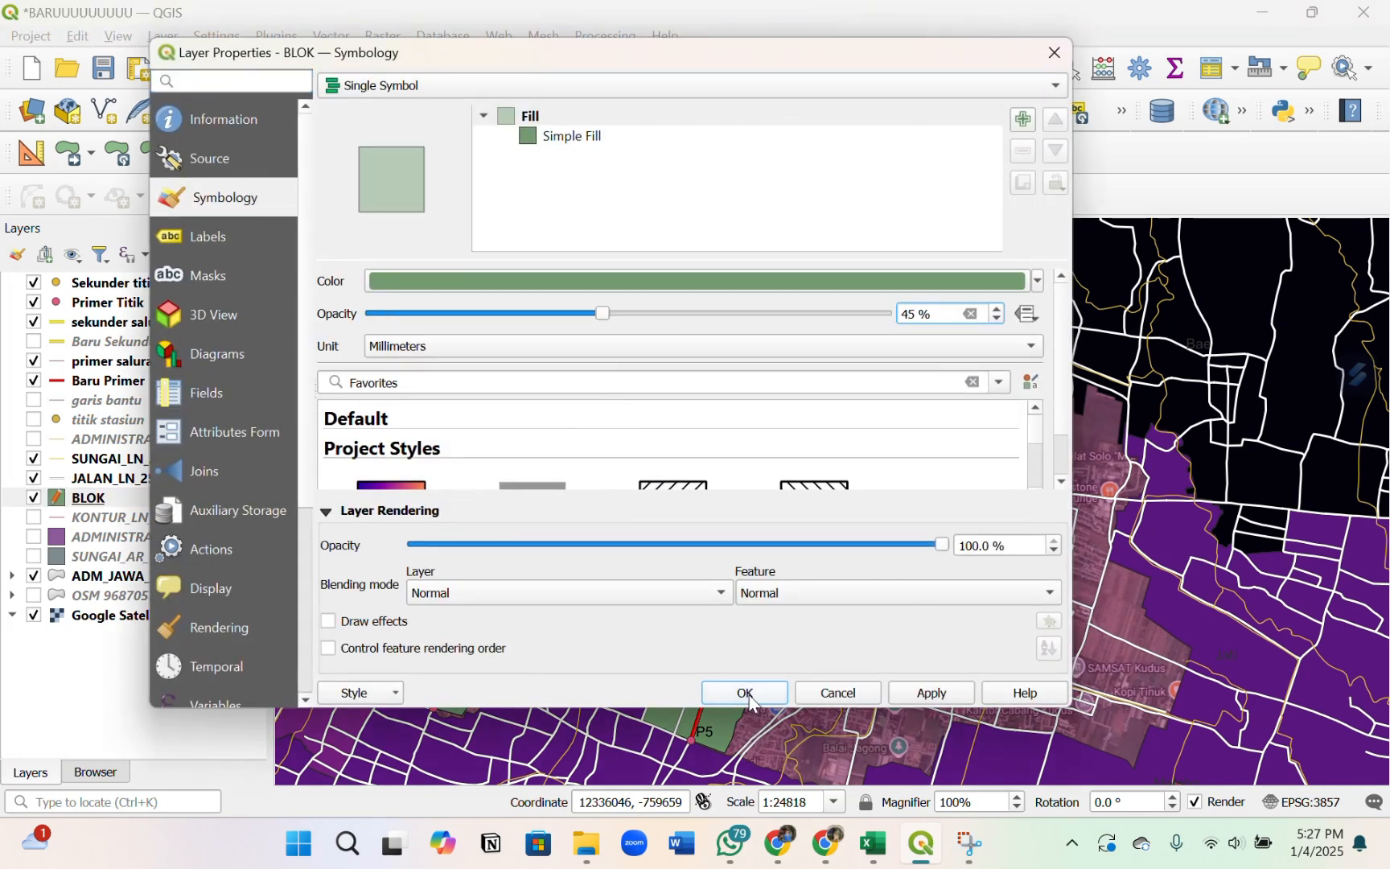
{"action": "left_click", "coordinate": [746, 694]}
- Start a Split Features line at the notch in the block's northwest edge, running southeast and down to the short dead-end road northwest of P2
{"action": "scroll", "coordinate": [828, 419], "scroll_direction": "up", "scroll_amount": 3}
{"action": "scroll", "coordinate": [861, 468], "scroll_direction": "down", "scroll_amount": 1}
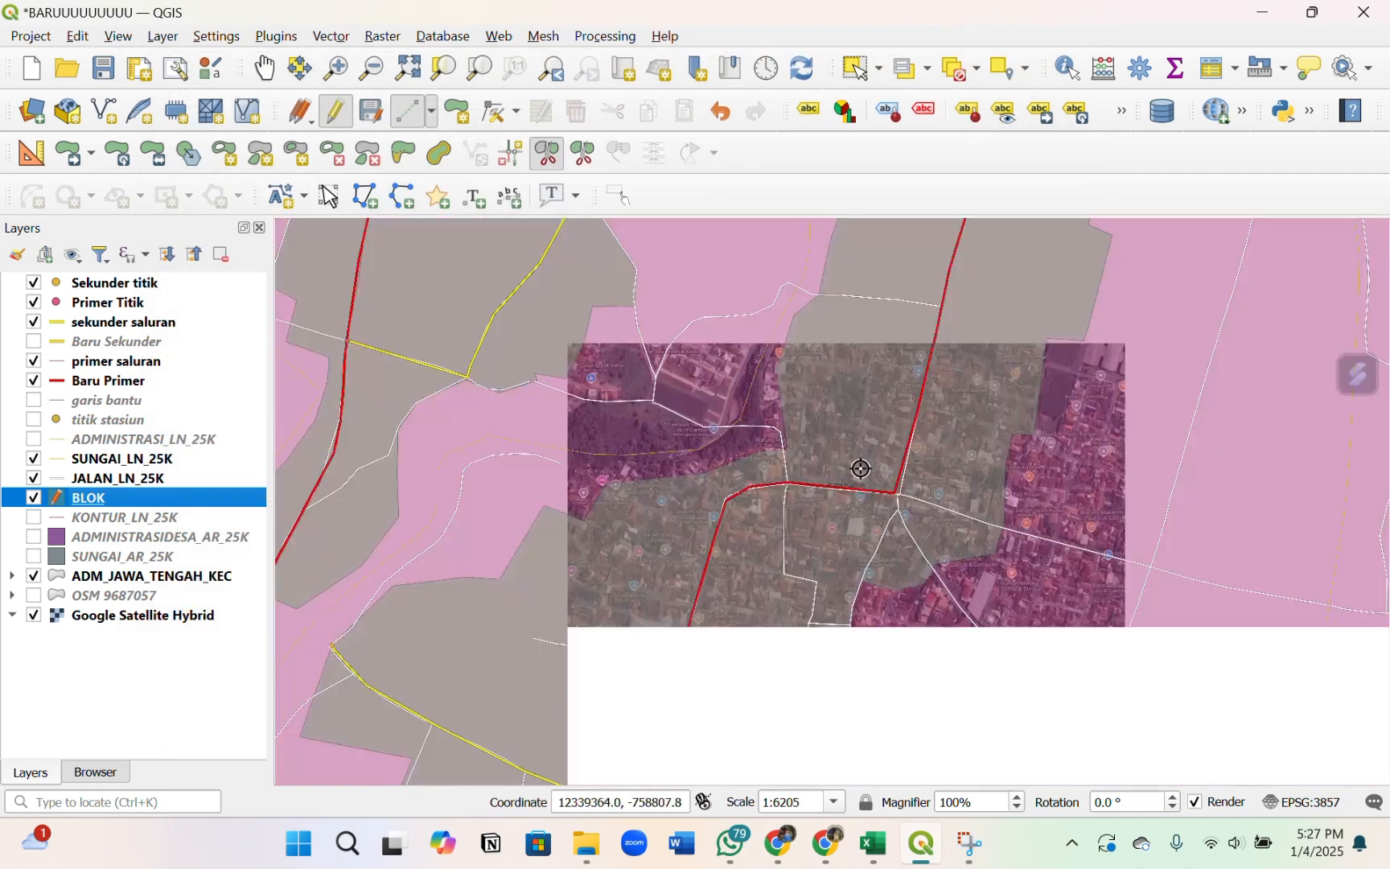
{"action": "scroll", "coordinate": [861, 468], "scroll_direction": "down", "scroll_amount": 1}
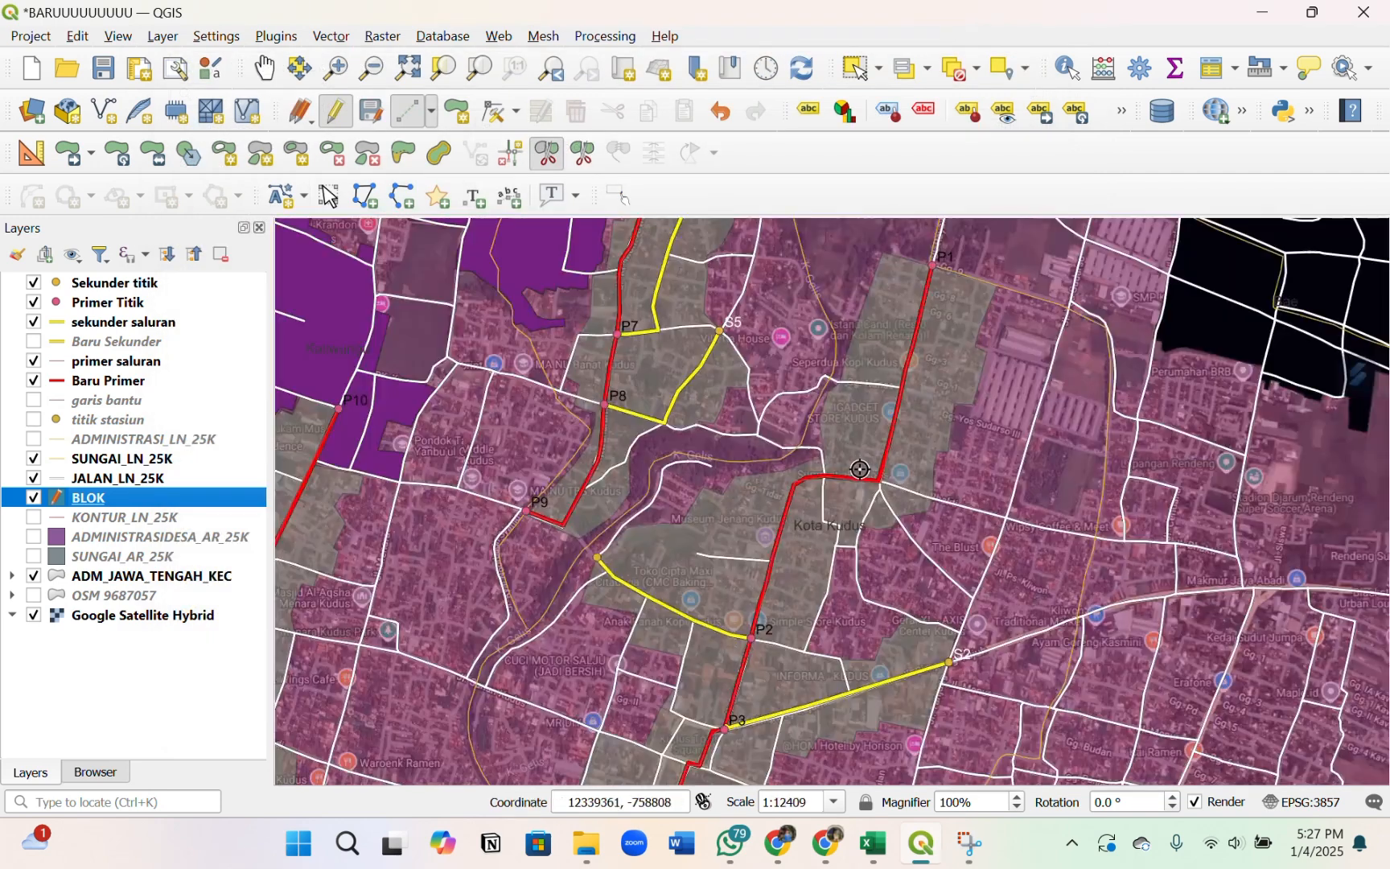
{"action": "left_click", "coordinate": [547, 153]}
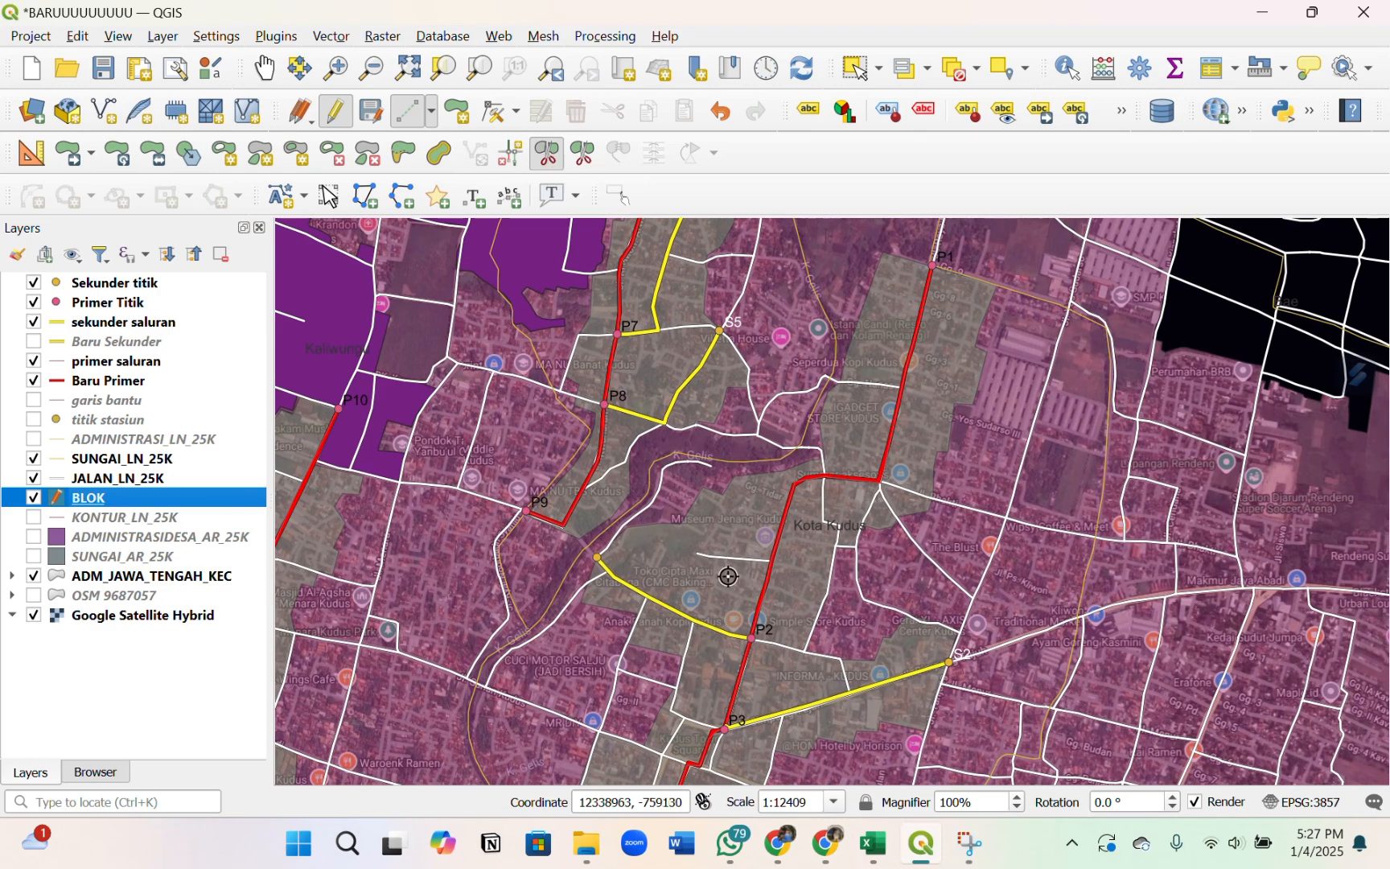
{"action": "scroll", "coordinate": [695, 546], "scroll_direction": "up", "scroll_amount": 1}
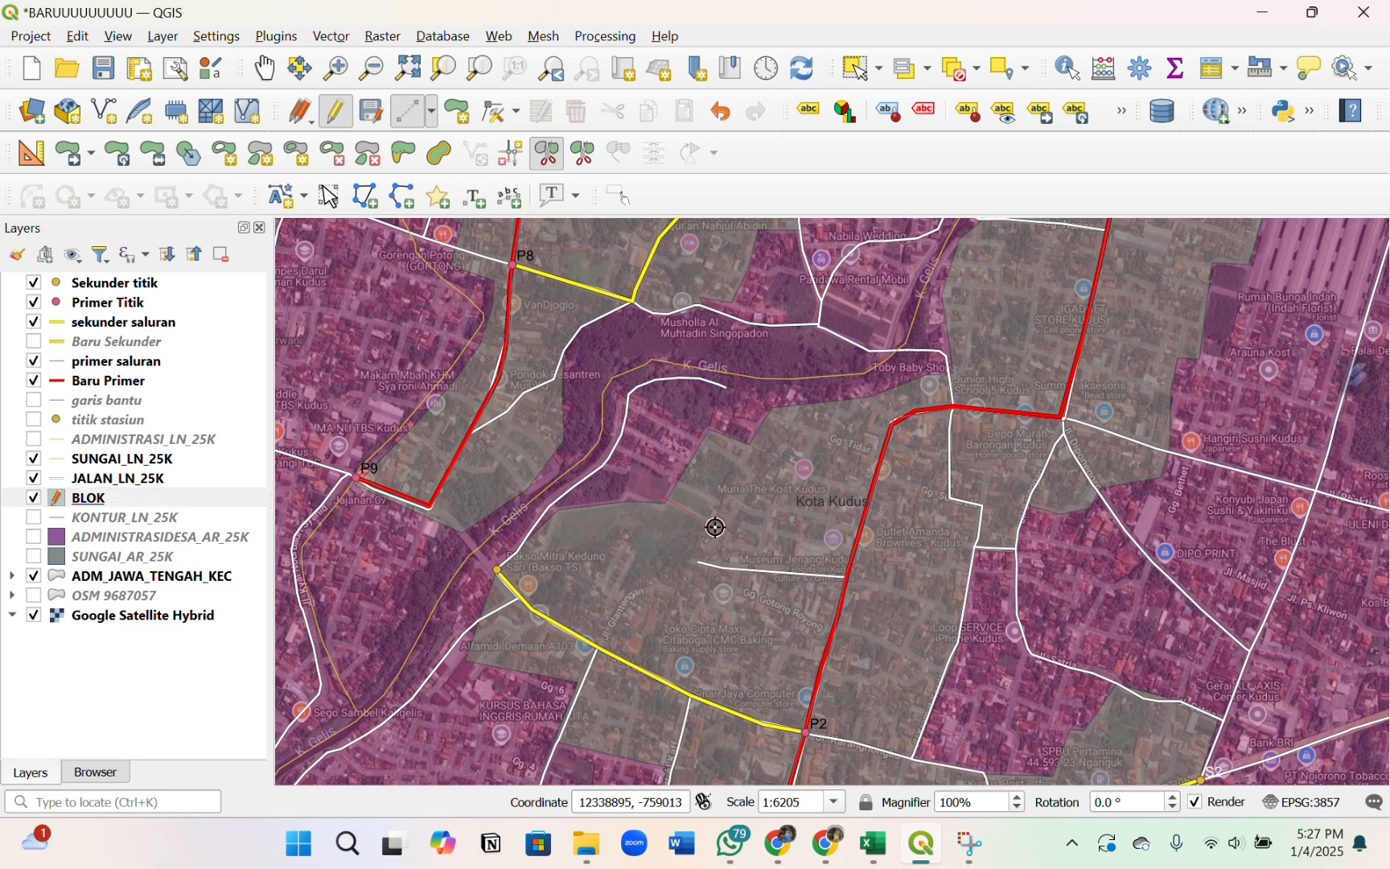
{"action": "scroll", "coordinate": [660, 492], "scroll_direction": "up", "scroll_amount": 3}
{"action": "left_click", "coordinate": [629, 507]}
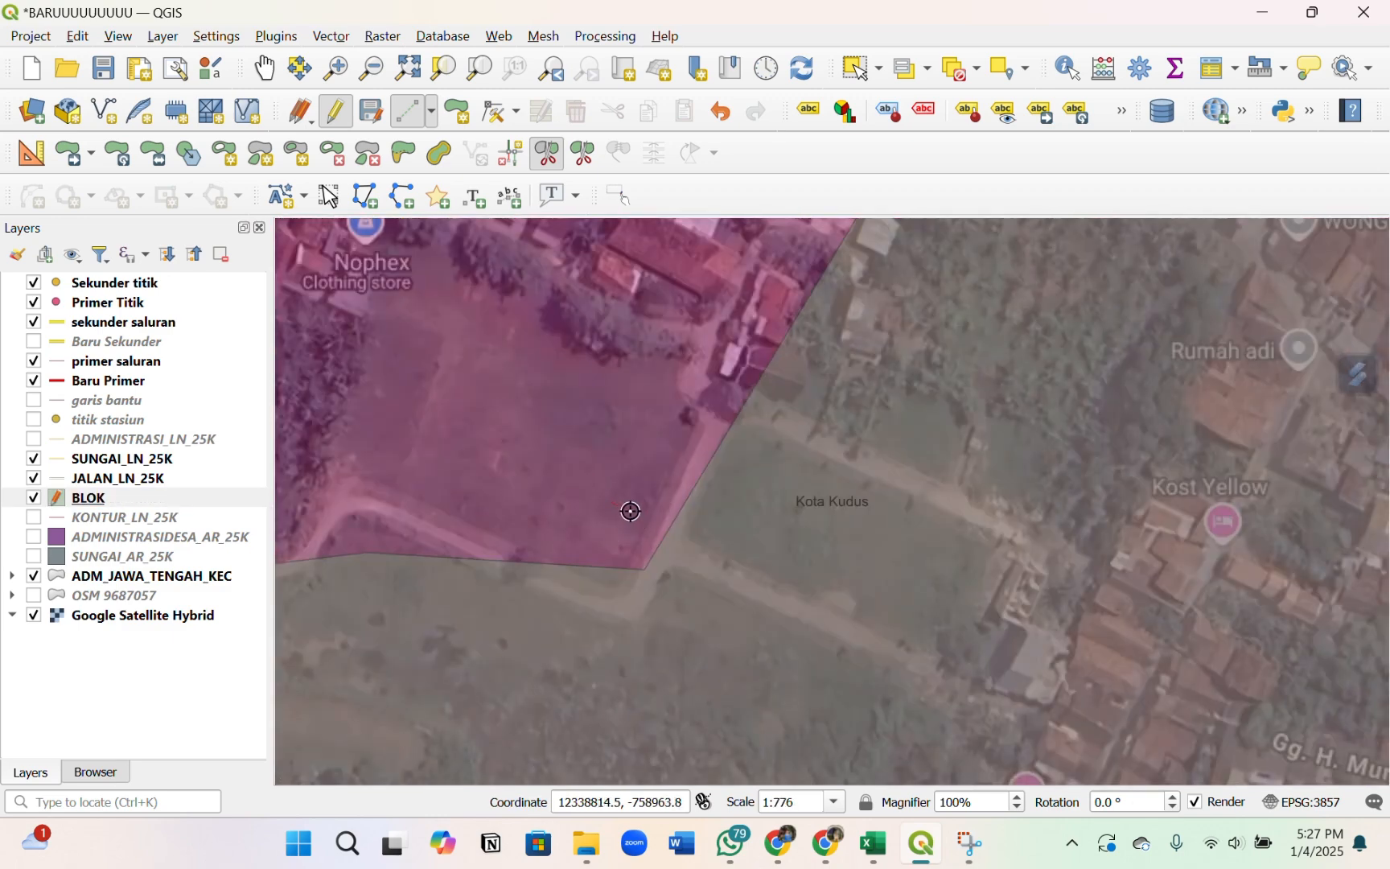
{"action": "scroll", "coordinate": [630, 507], "scroll_direction": "down", "scroll_amount": 2}
{"action": "left_click", "coordinate": [736, 567]}
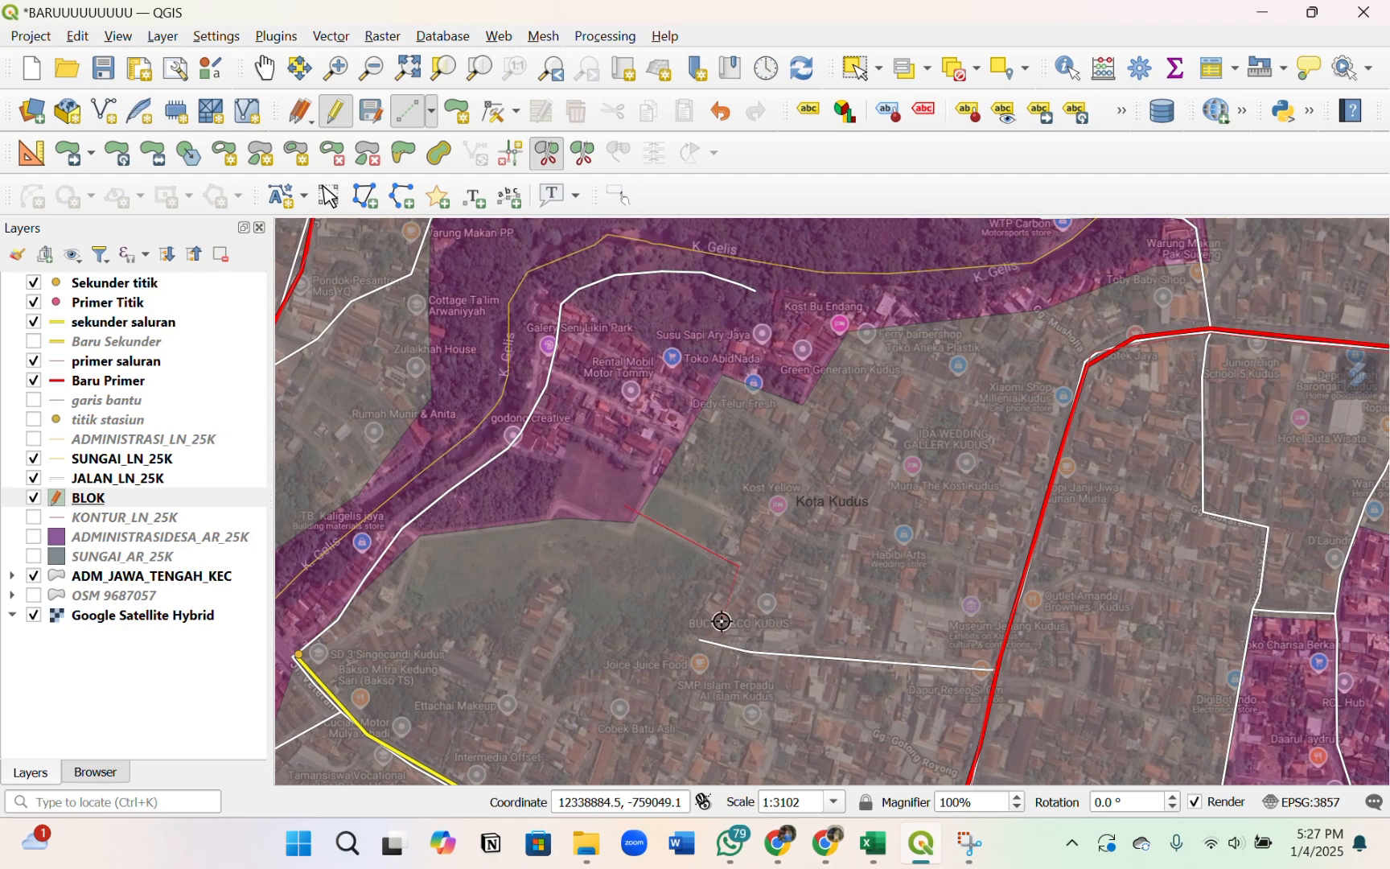
{"action": "left_click", "coordinate": [702, 642]}
- Continue the split line southeast past SMP Islam Terpadu and Gg. Gotong Royong, and south to P2
{"action": "scroll", "coordinate": [722, 563], "scroll_direction": "down", "scroll_amount": 1}
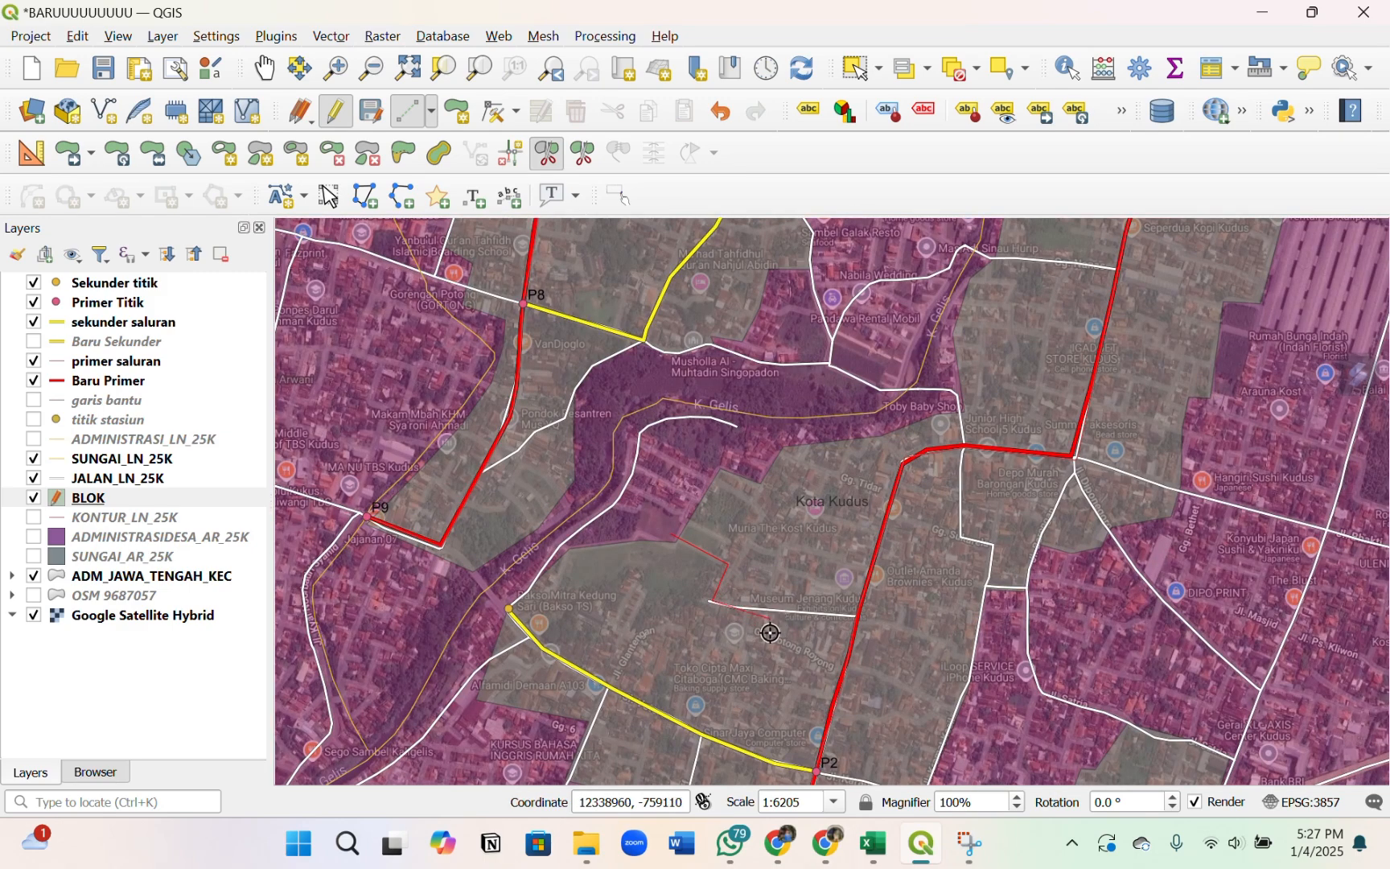
{"action": "left_click", "coordinate": [762, 645]}
{"action": "left_click", "coordinate": [806, 657]}
{"action": "scroll", "coordinate": [773, 720], "scroll_direction": "down", "scroll_amount": 1}
{"action": "scroll", "coordinate": [756, 704], "scroll_direction": "up", "scroll_amount": 2}
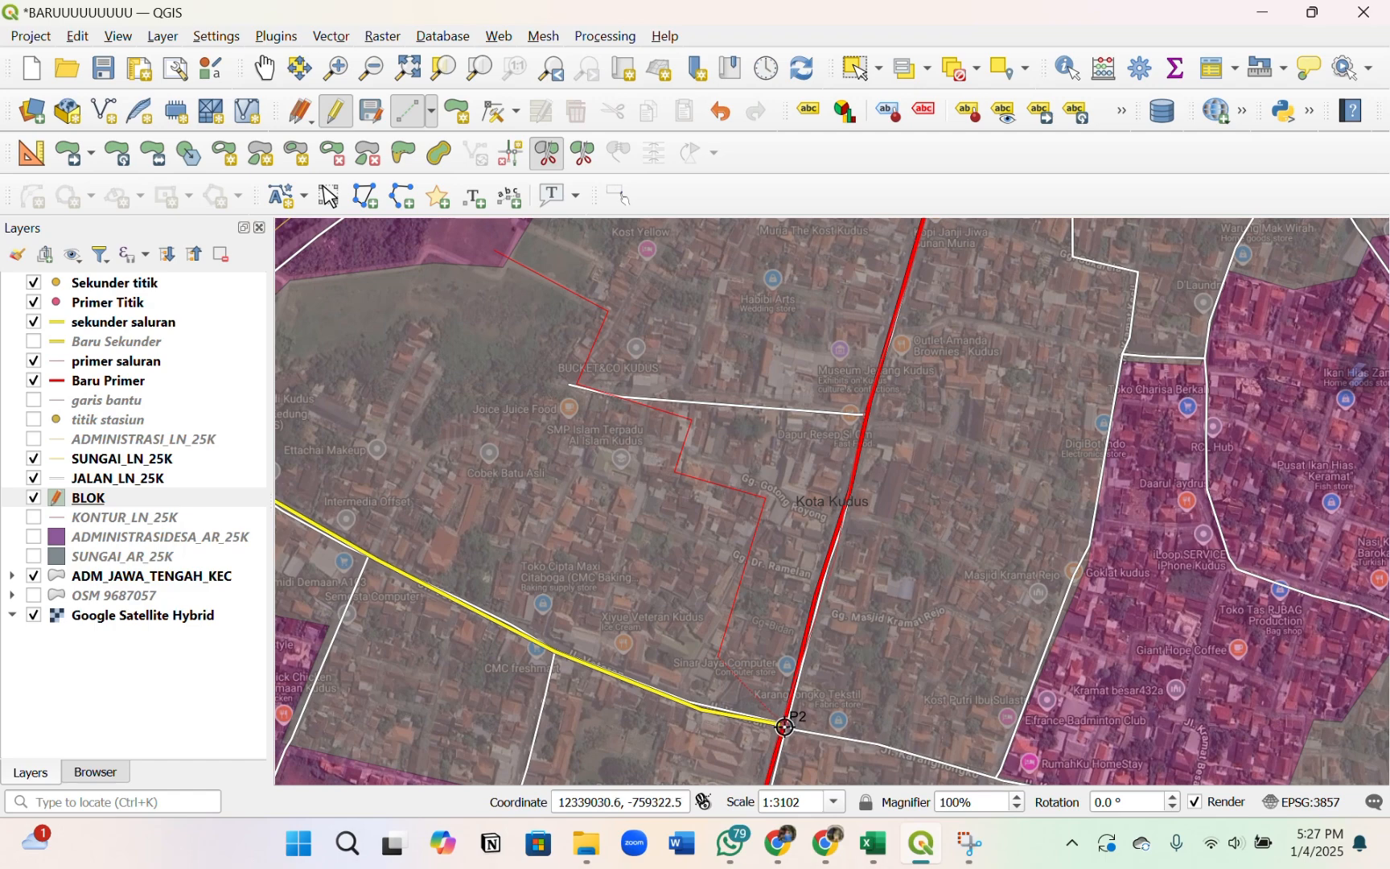
{"action": "scroll", "coordinate": [818, 570], "scroll_direction": "down", "scroll_amount": 1}
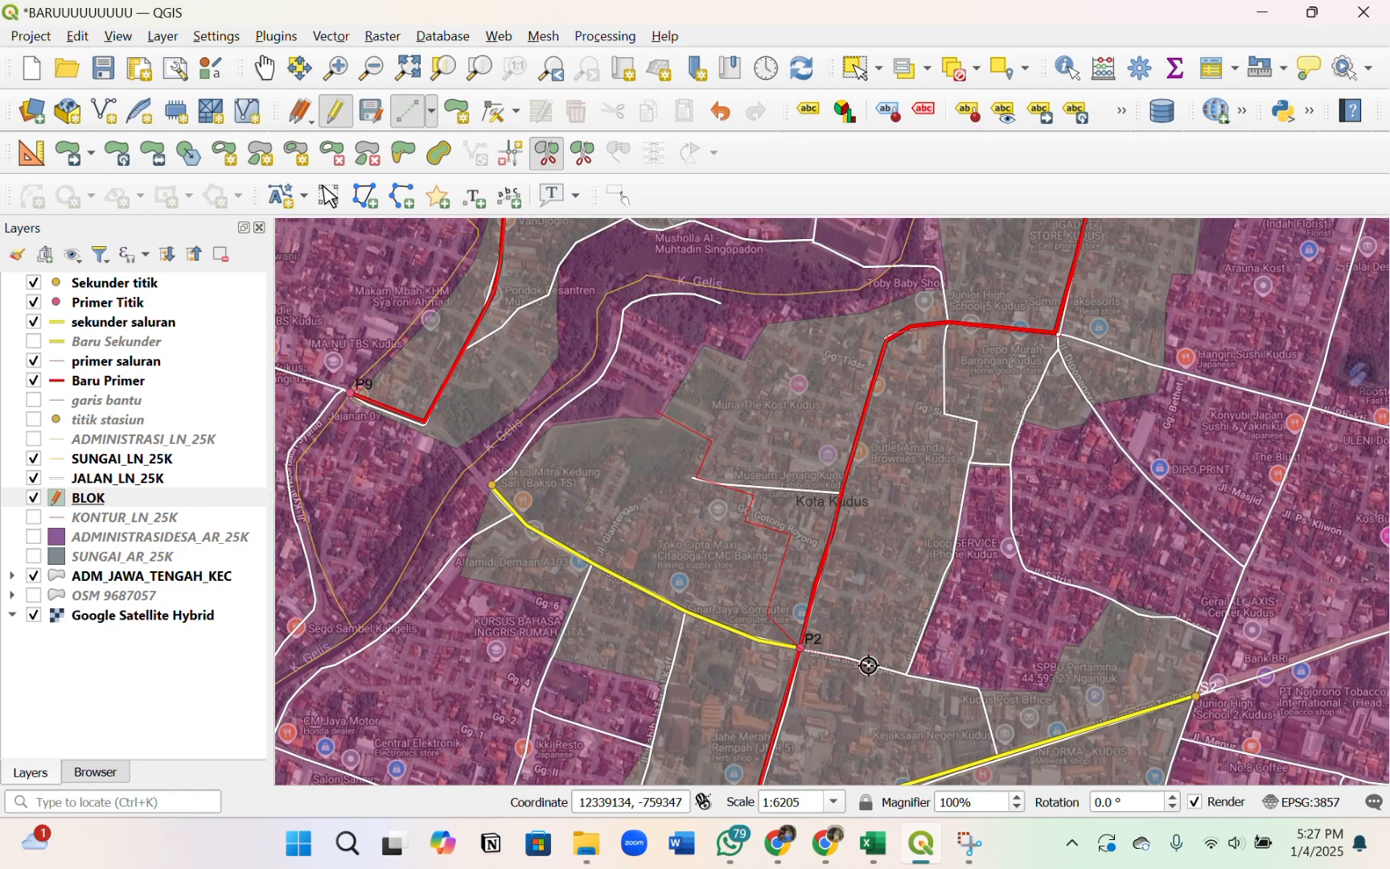
- Extend the split line east from P2 along Jl. Karangnongko to the block edge near RumahKu HomeStay and complete the split
{"action": "scroll", "coordinate": [869, 665], "scroll_direction": "up", "scroll_amount": 3}
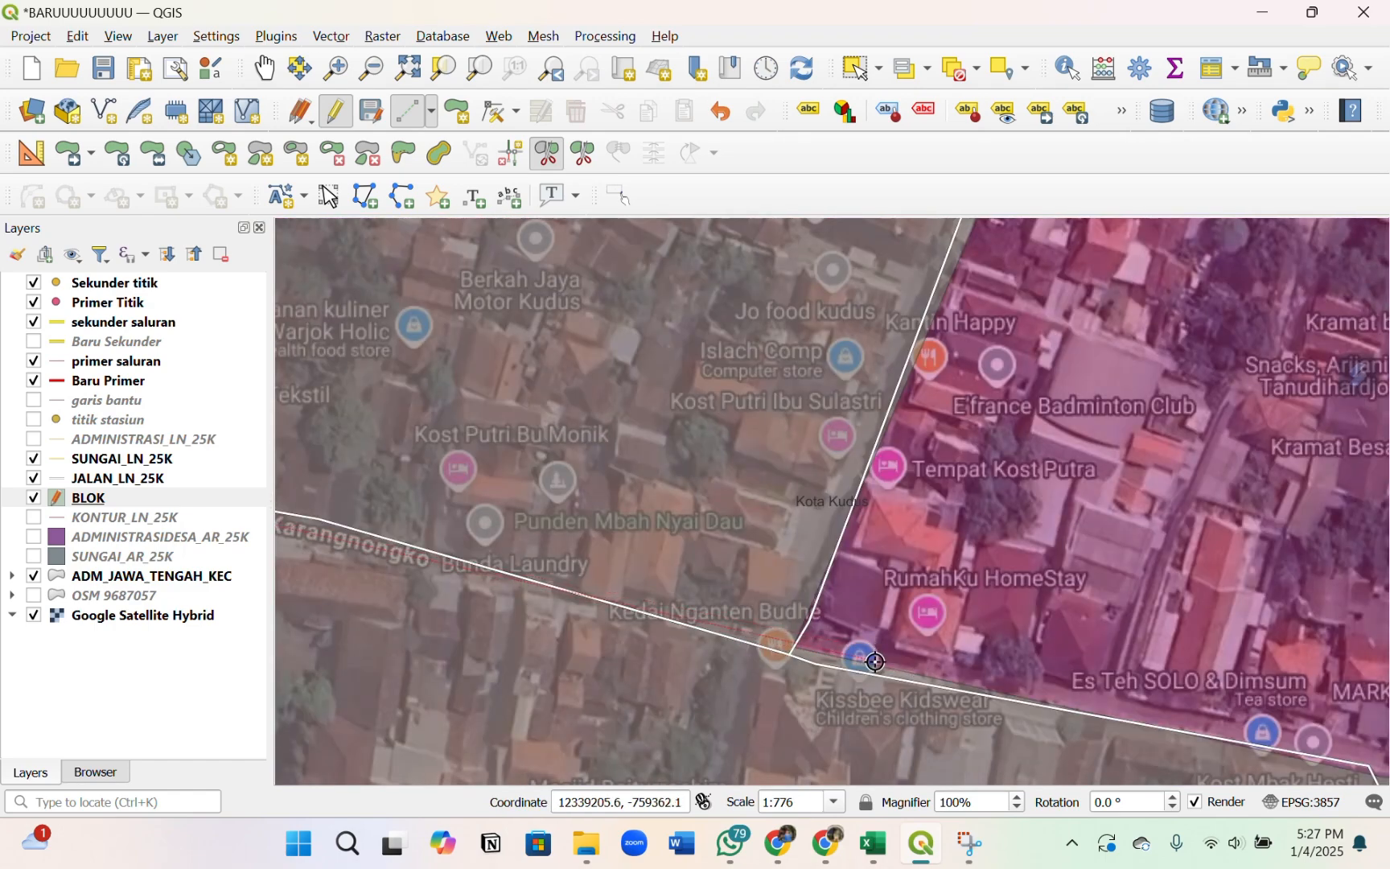
{"action": "scroll", "coordinate": [875, 662], "scroll_direction": "down", "scroll_amount": 3}
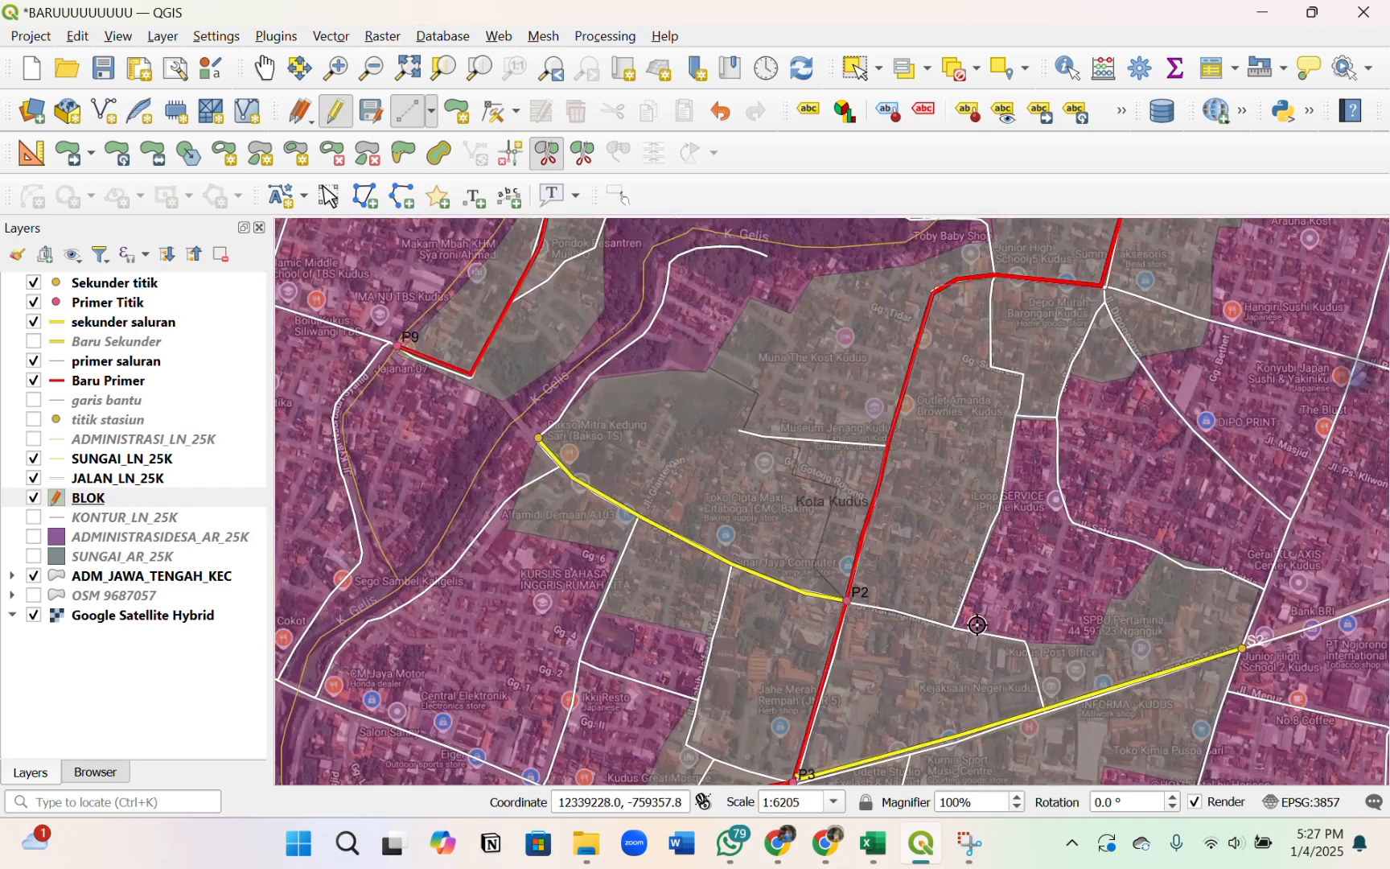
{"action": "scroll", "coordinate": [821, 483], "scroll_direction": "up", "scroll_amount": 3}
{"action": "scroll", "coordinate": [847, 485], "scroll_direction": "down", "scroll_amount": 4}
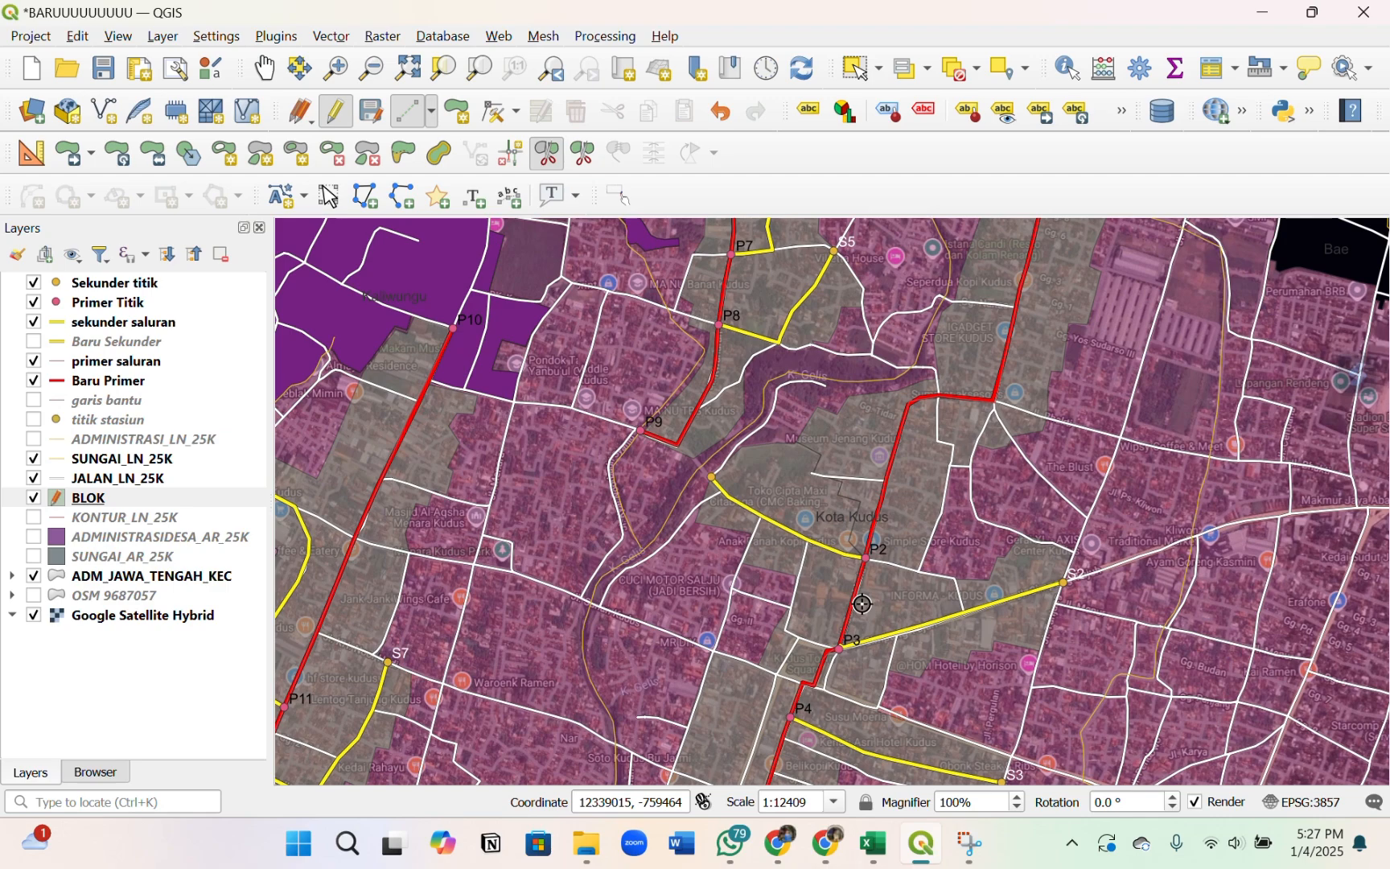
- Split the block southwest of P2 from its edge at Ayam Geprek, east past the civil registry office, and northeast to P2
{"action": "scroll", "coordinate": [833, 438], "scroll_direction": "down", "scroll_amount": 2}
{"action": "scroll", "coordinate": [836, 458], "scroll_direction": "up", "scroll_amount": 1}
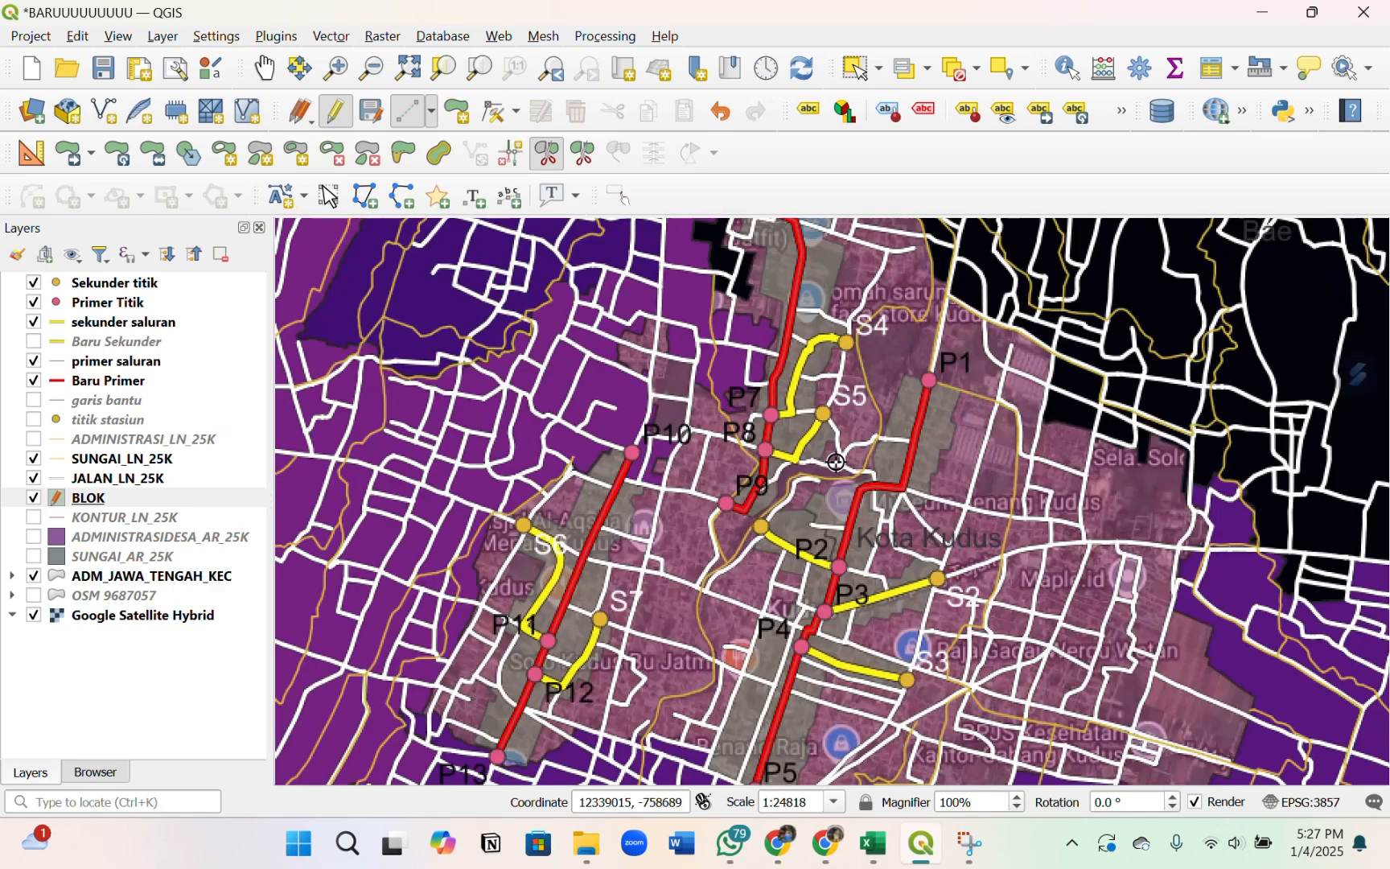
{"action": "scroll", "coordinate": [837, 462], "scroll_direction": "up", "scroll_amount": 1}
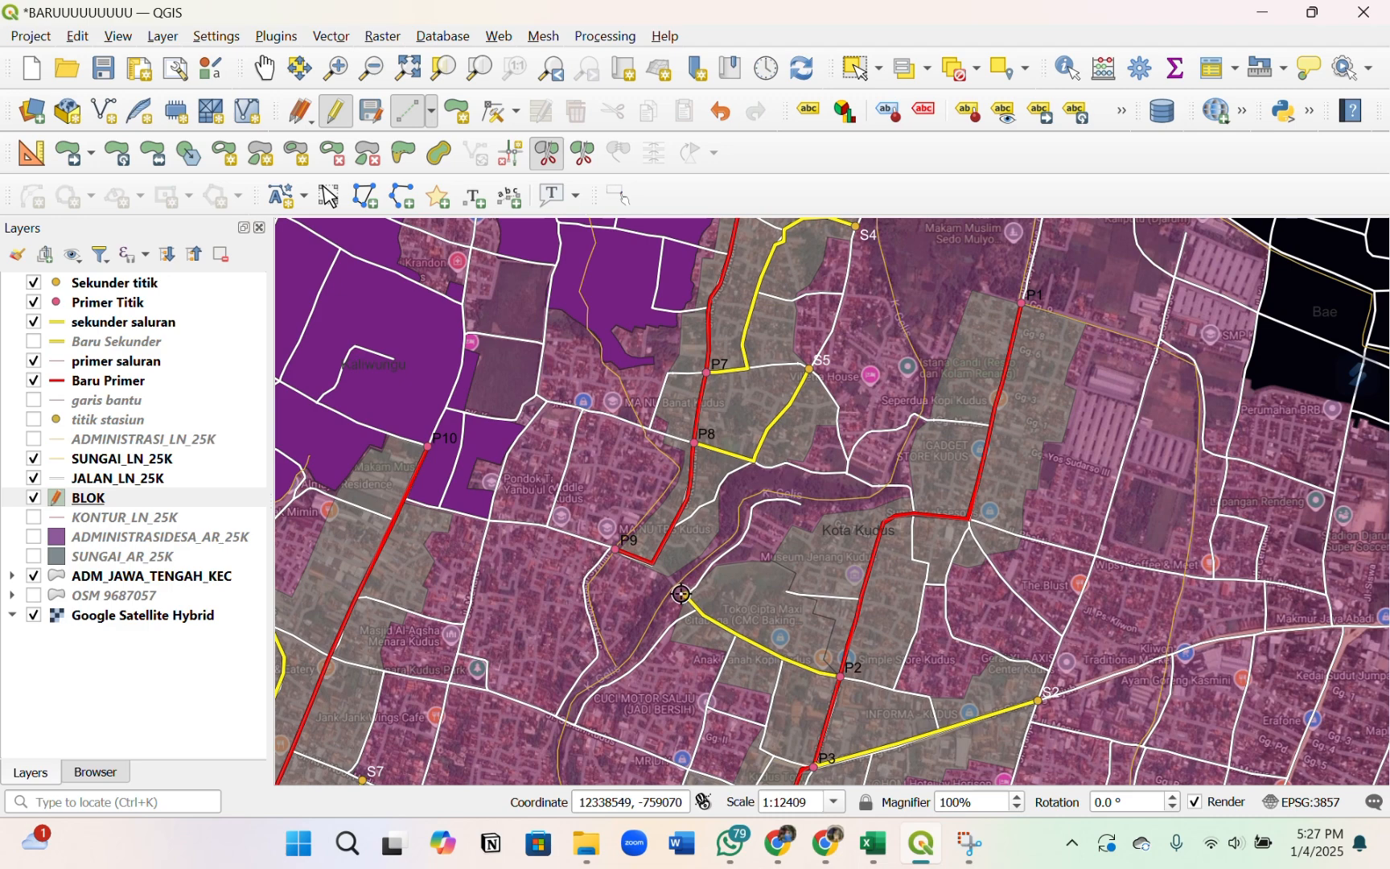
{"action": "scroll", "coordinate": [760, 715], "scroll_direction": "up", "scroll_amount": 1}
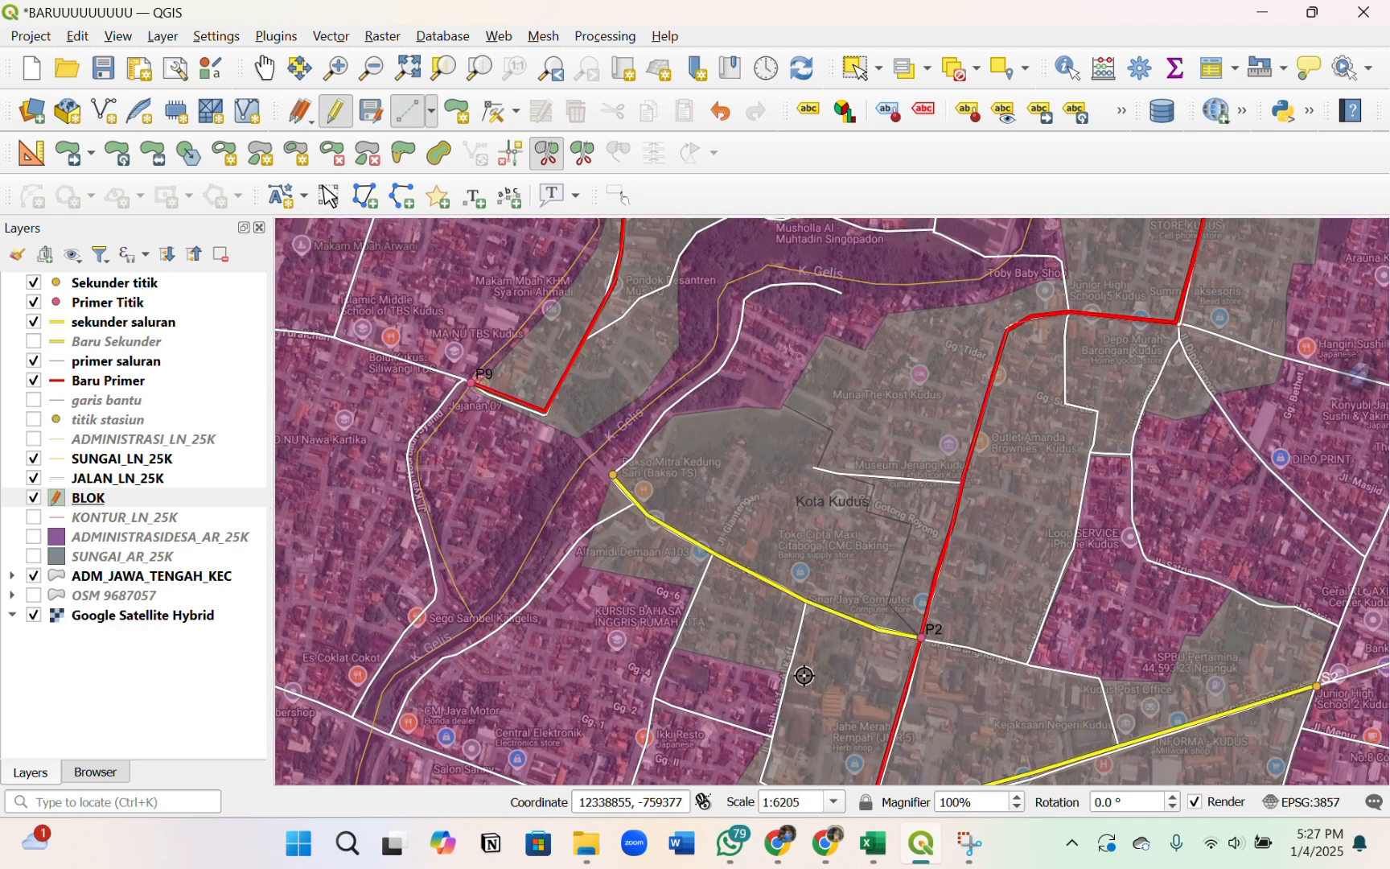
{"action": "scroll", "coordinate": [805, 676], "scroll_direction": "up", "scroll_amount": 1}
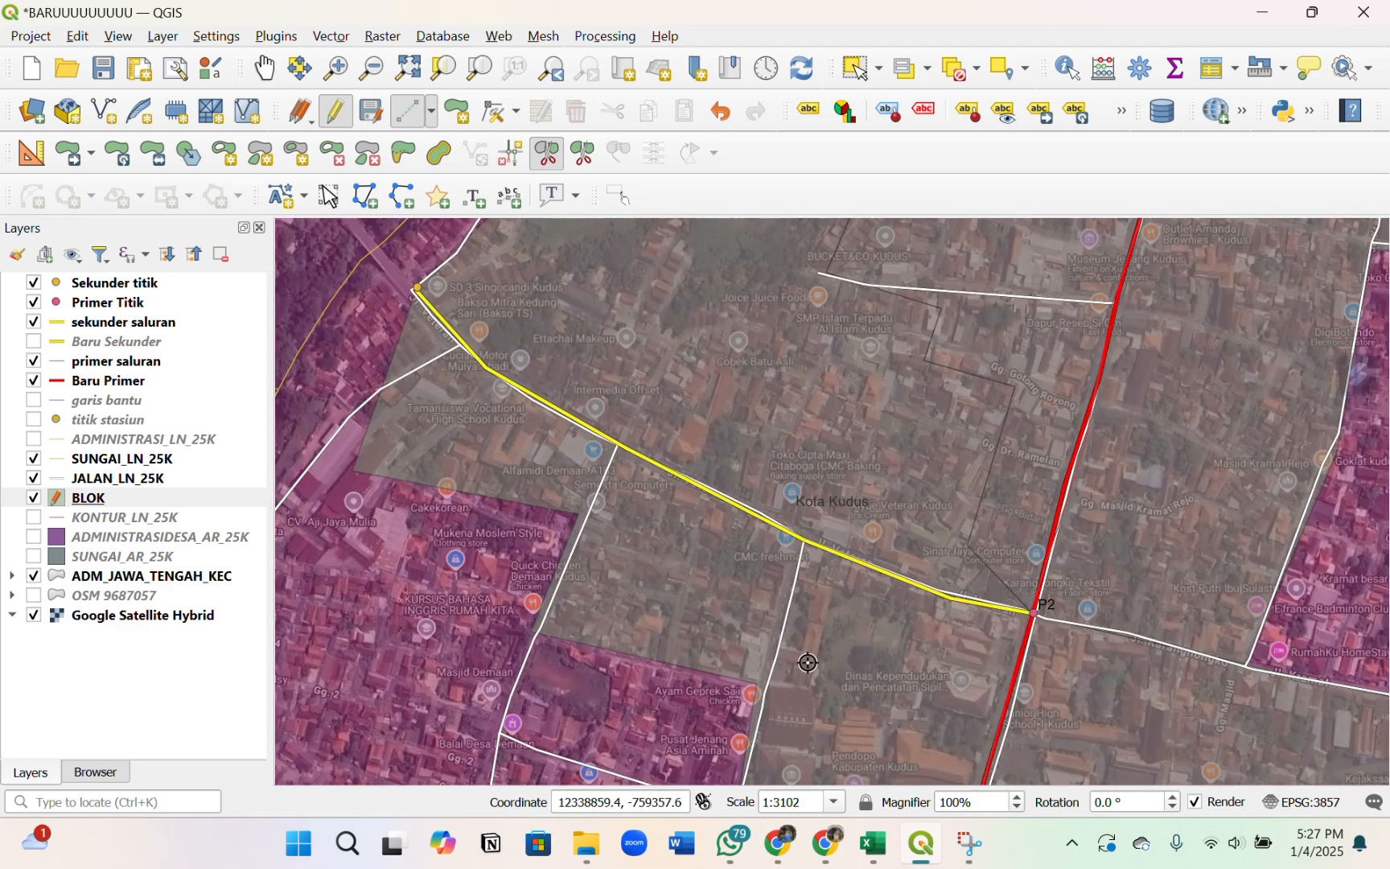
{"action": "left_click", "coordinate": [746, 690]}
{"action": "left_click", "coordinate": [933, 718]}
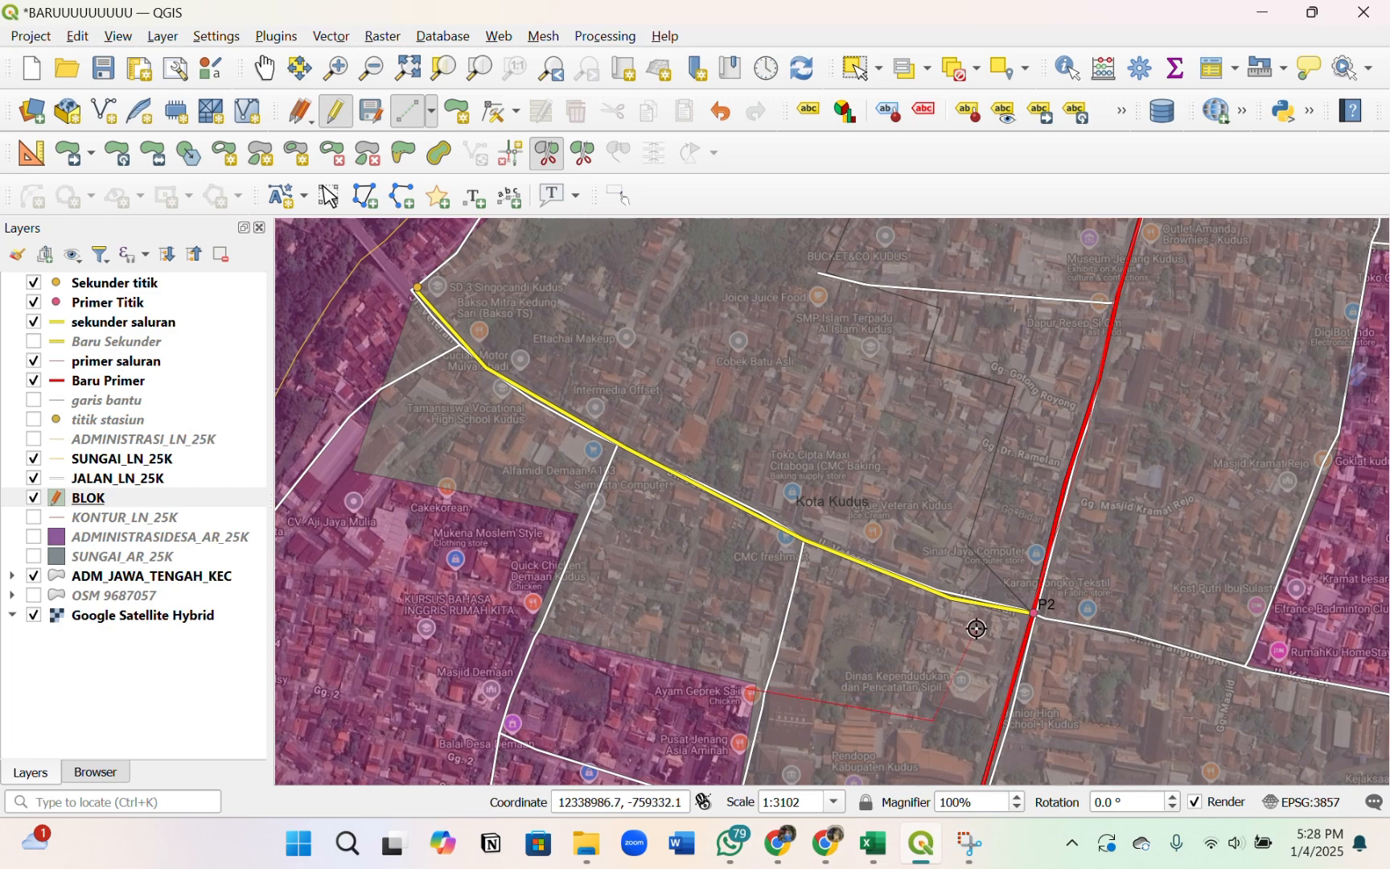
{"action": "left_click", "coordinate": [1032, 615]}
{"action": "scroll", "coordinate": [1033, 617], "scroll_direction": "up", "scroll_amount": 3}
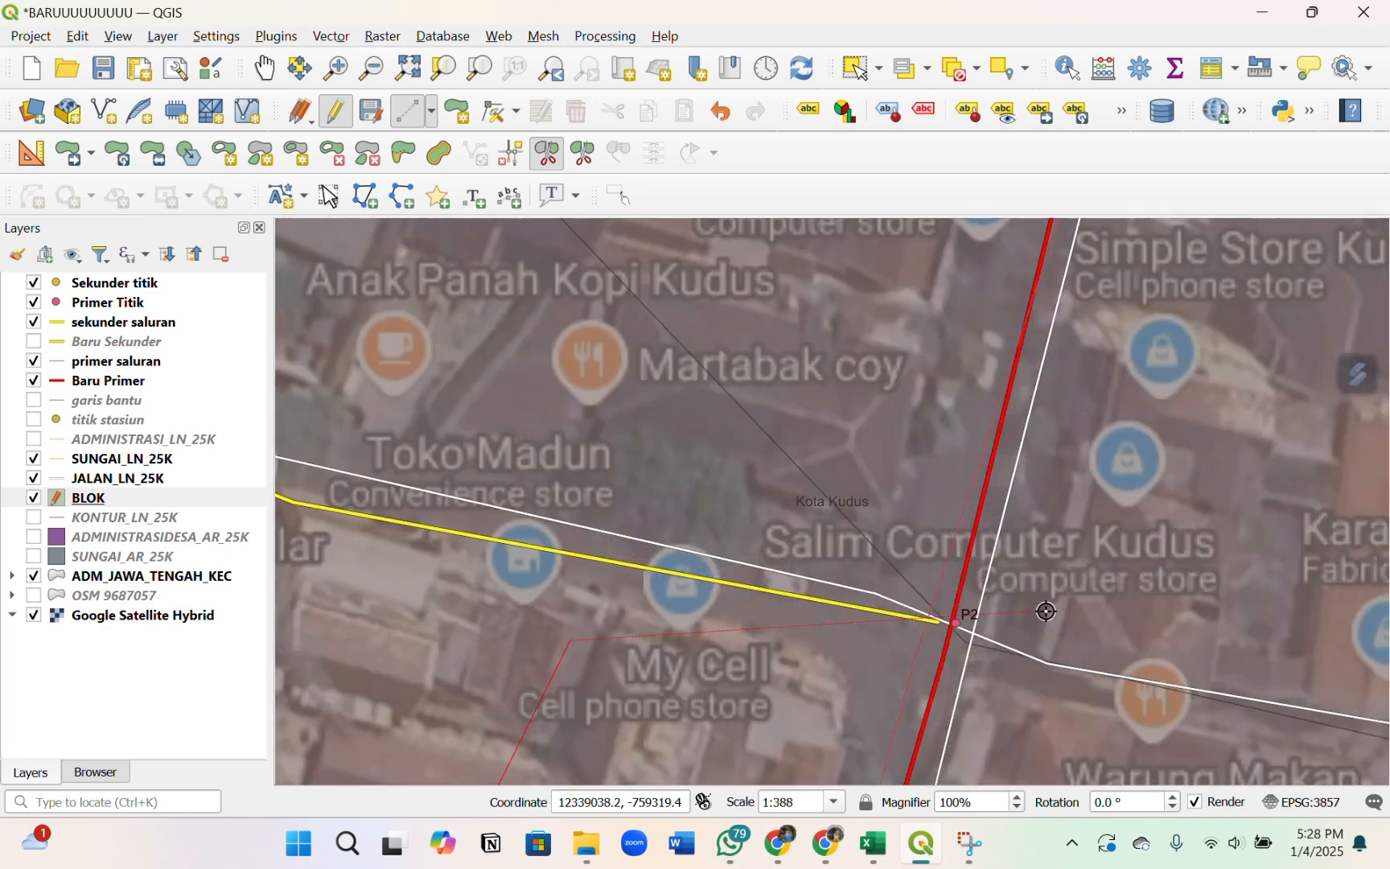
{"action": "left_click", "coordinate": [1015, 642]}
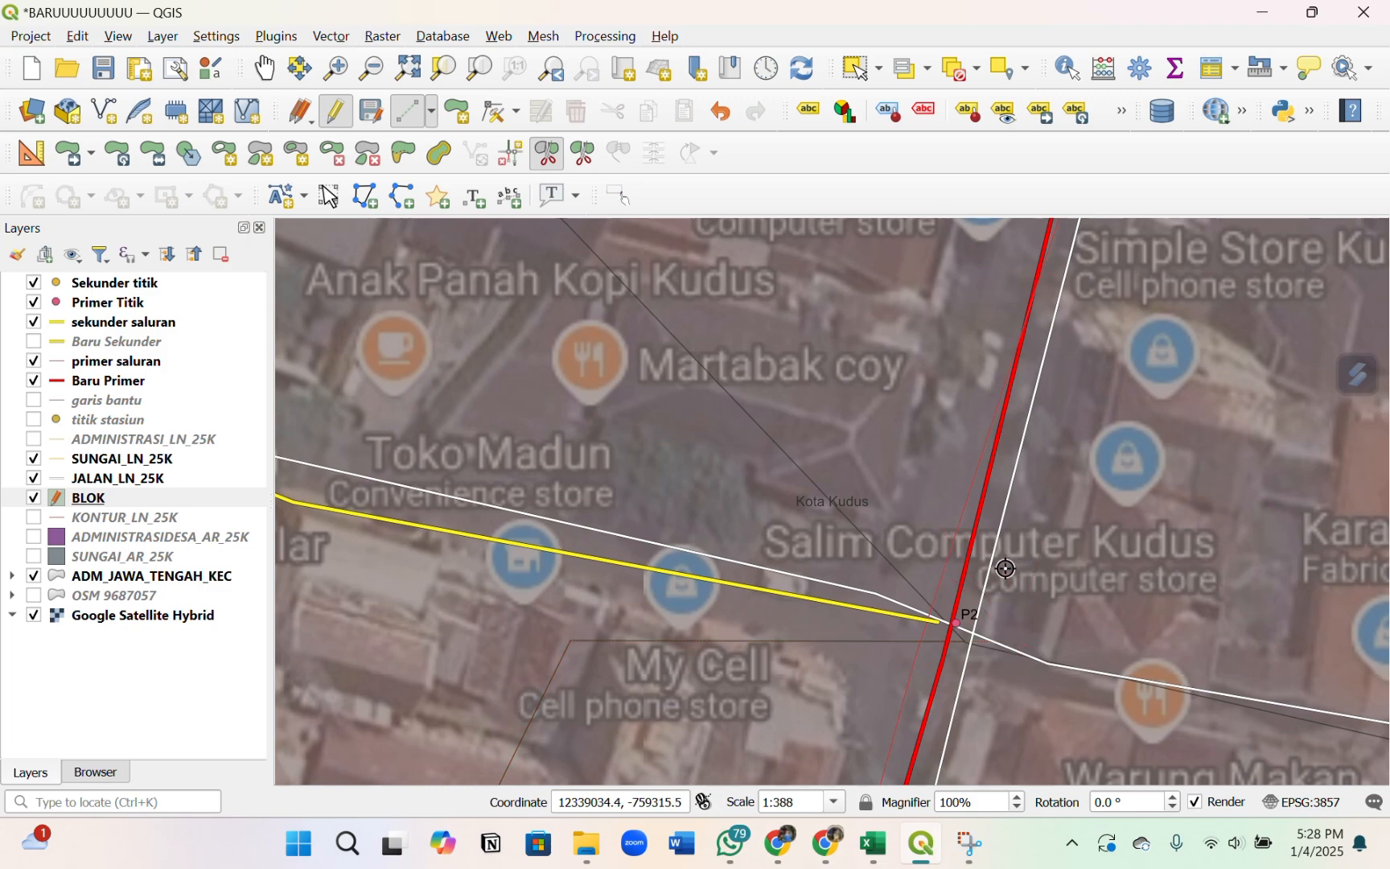
{"action": "scroll", "coordinate": [1006, 568], "scroll_direction": "down", "scroll_amount": 3}
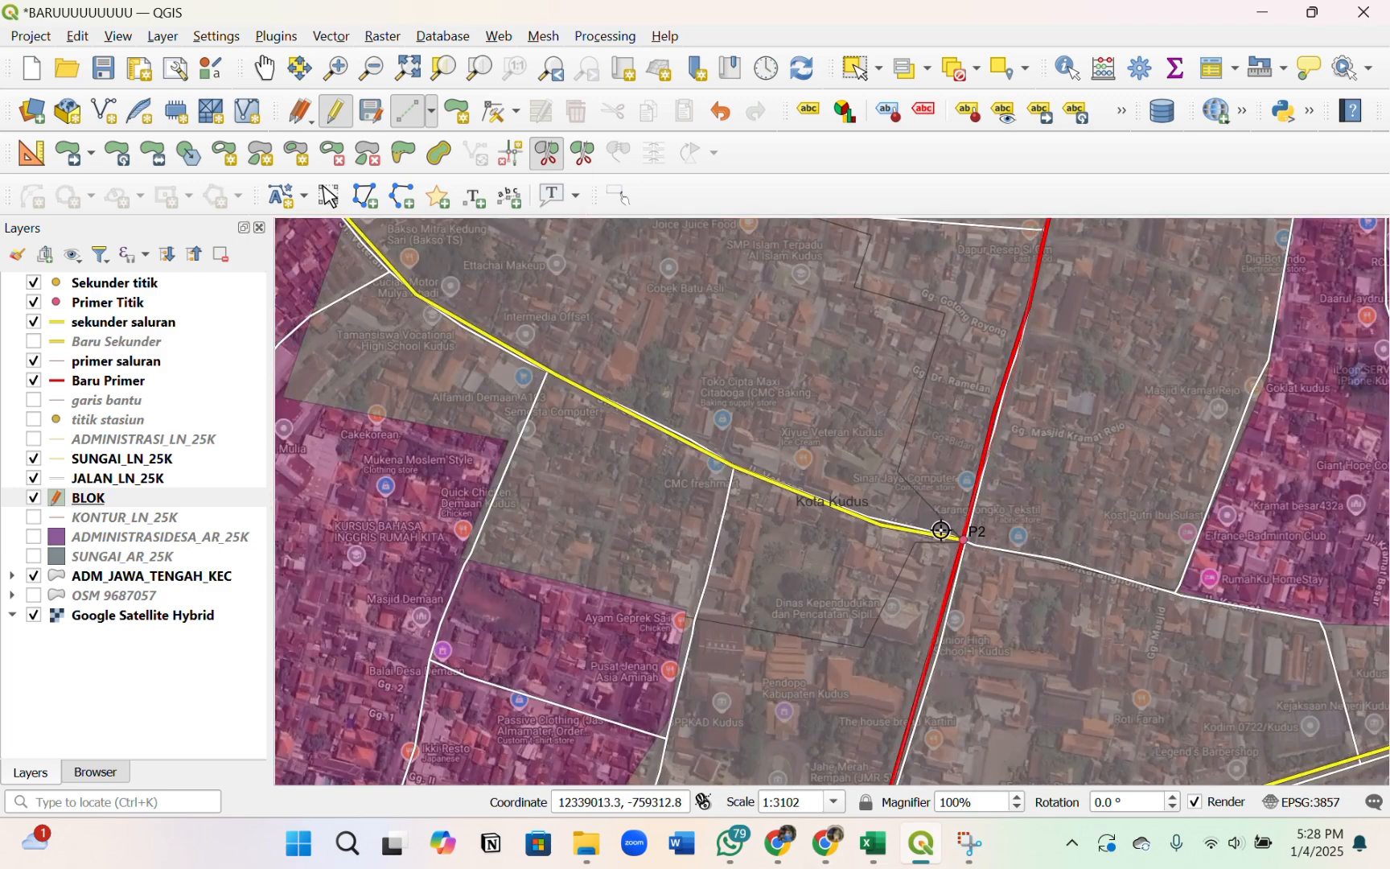
- Split the block from the Jl. Karangnongko junction near RumahKu HomeStay, southwest past Furniture Store Asken, to P3
{"action": "scroll", "coordinate": [942, 531], "scroll_direction": "down", "scroll_amount": 1}
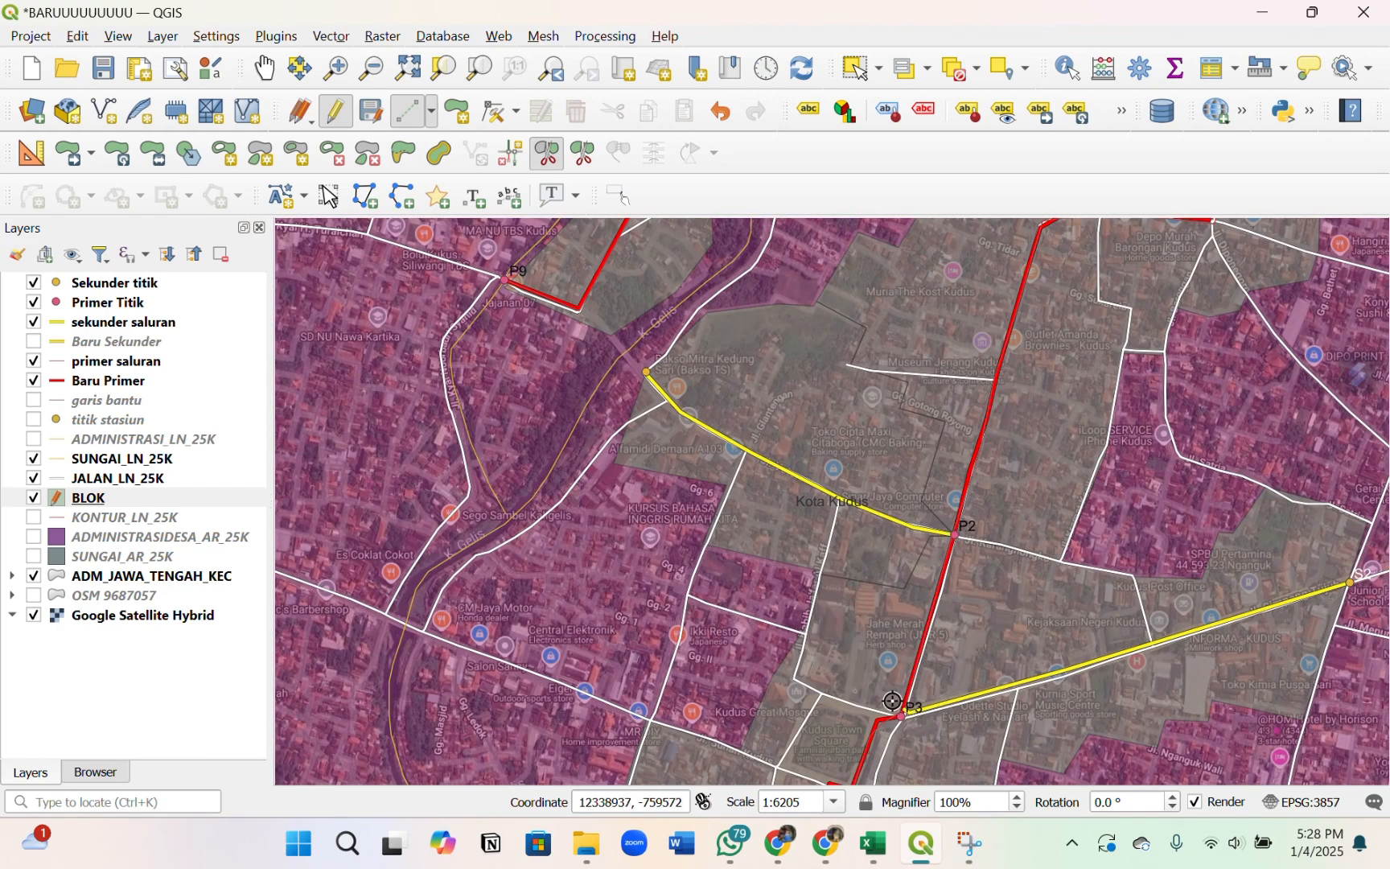
{"action": "scroll", "coordinate": [1058, 530], "scroll_direction": "up", "scroll_amount": 1}
{"action": "scroll", "coordinate": [1100, 578], "scroll_direction": "up", "scroll_amount": 2}
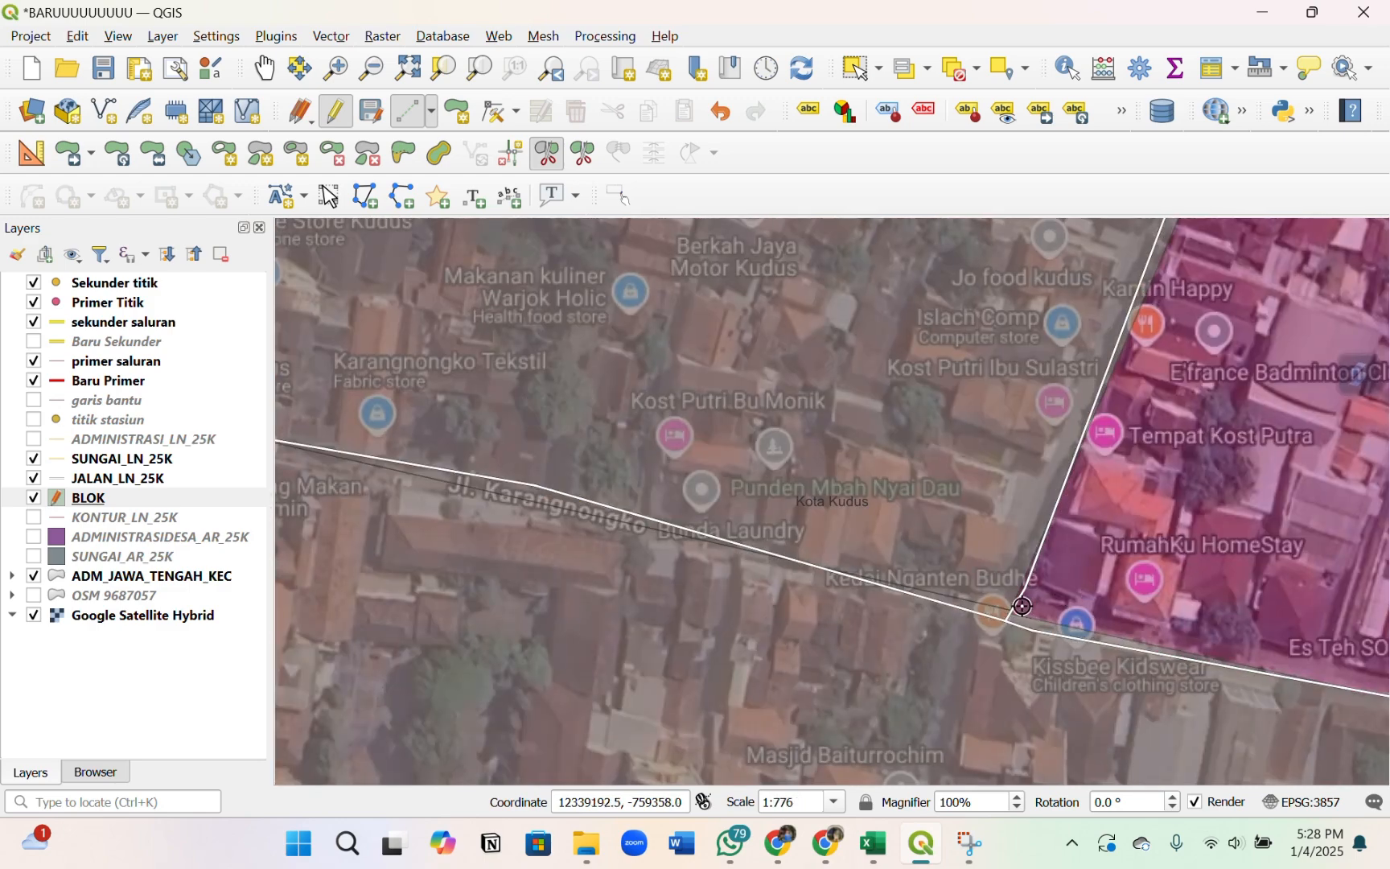
{"action": "scroll", "coordinate": [1023, 606], "scroll_direction": "down", "scroll_amount": 2}
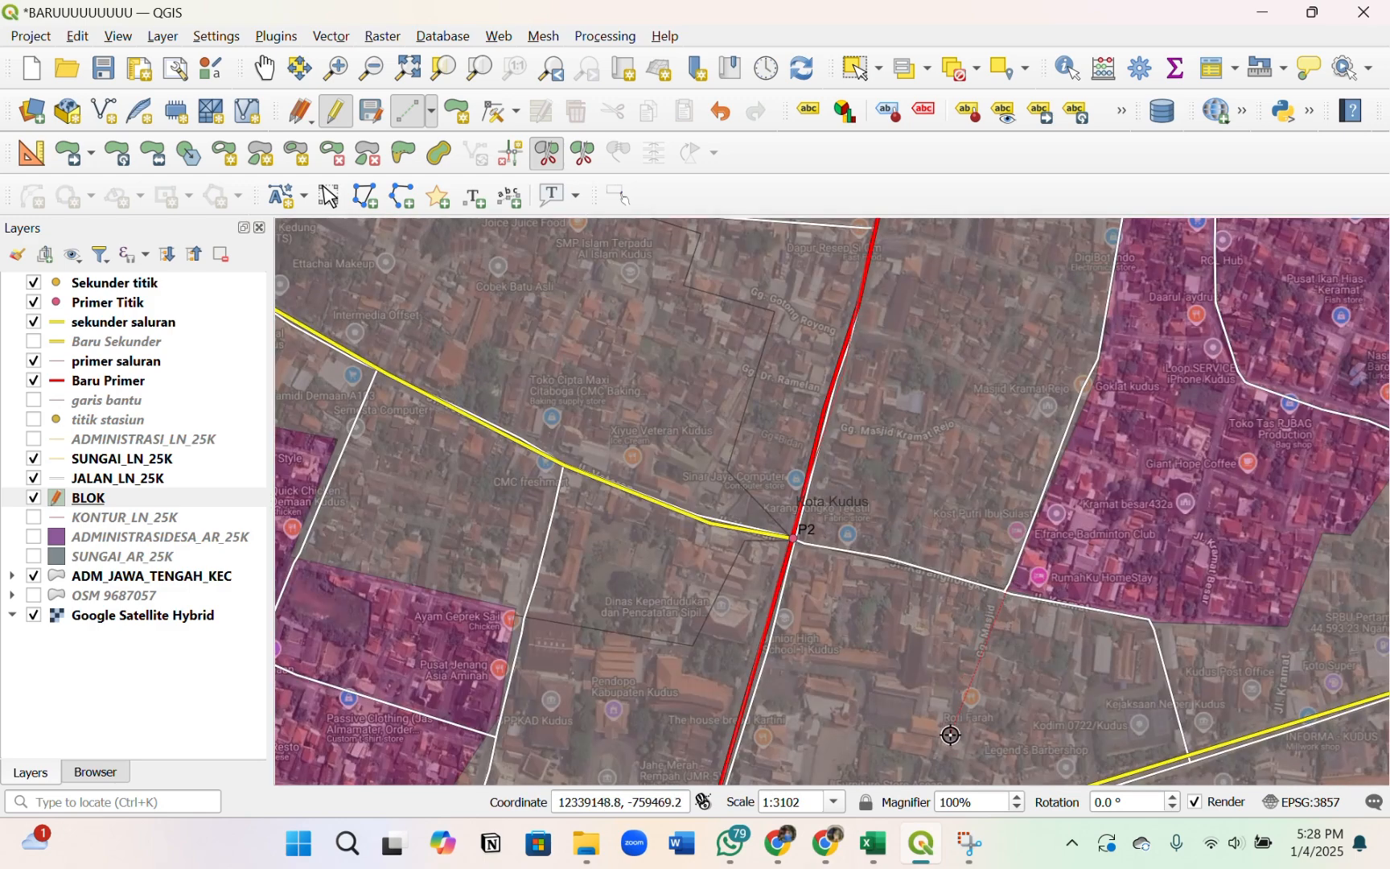
{"action": "left_click", "coordinate": [951, 734]}
{"action": "scroll", "coordinate": [1155, 456], "scroll_direction": "down", "scroll_amount": 1}
{"action": "scroll", "coordinate": [974, 639], "scroll_direction": "up", "scroll_amount": 1}
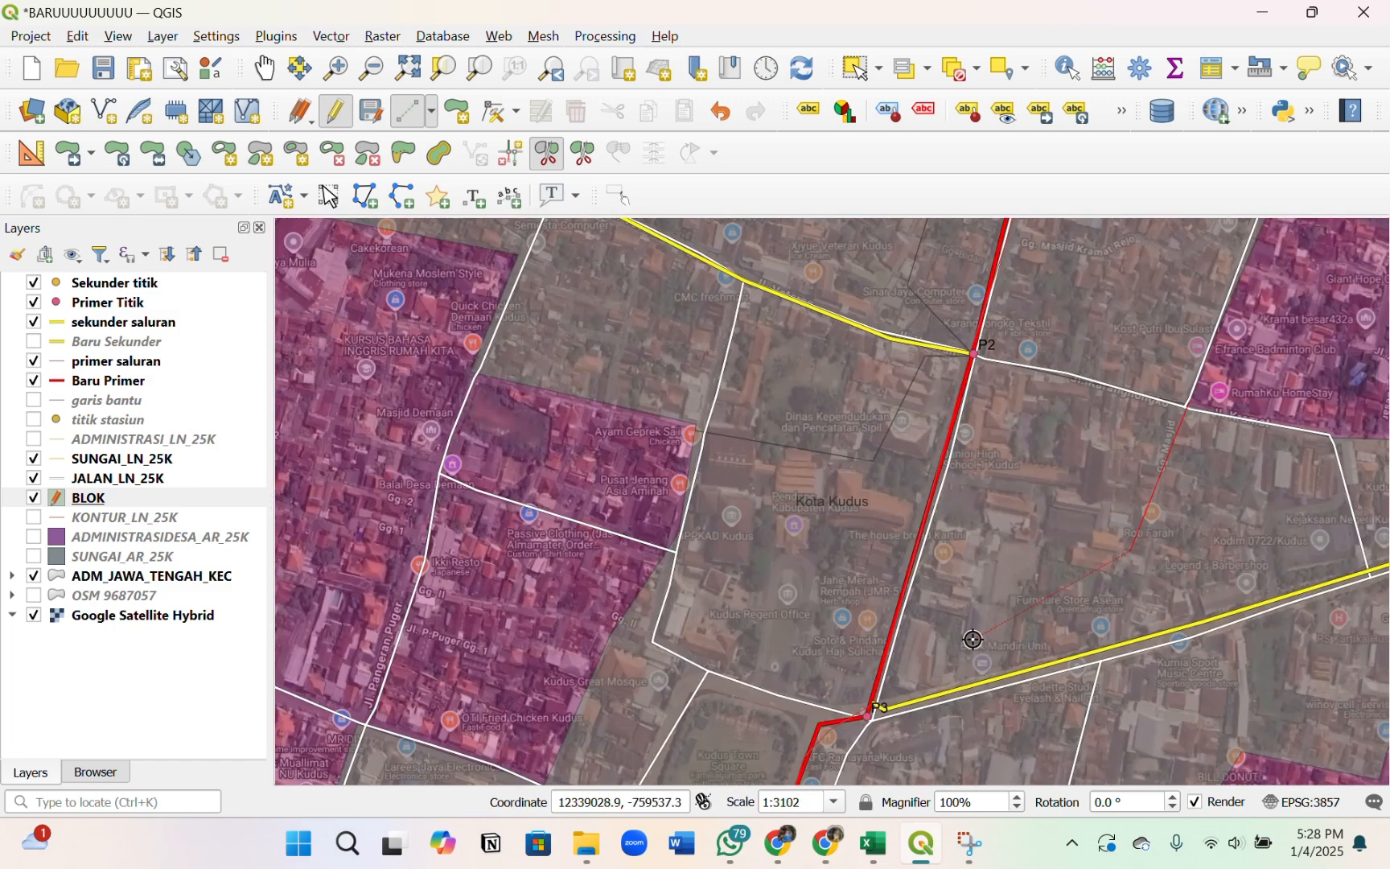
{"action": "left_click", "coordinate": [989, 605]}
{"action": "left_click", "coordinate": [873, 711]}
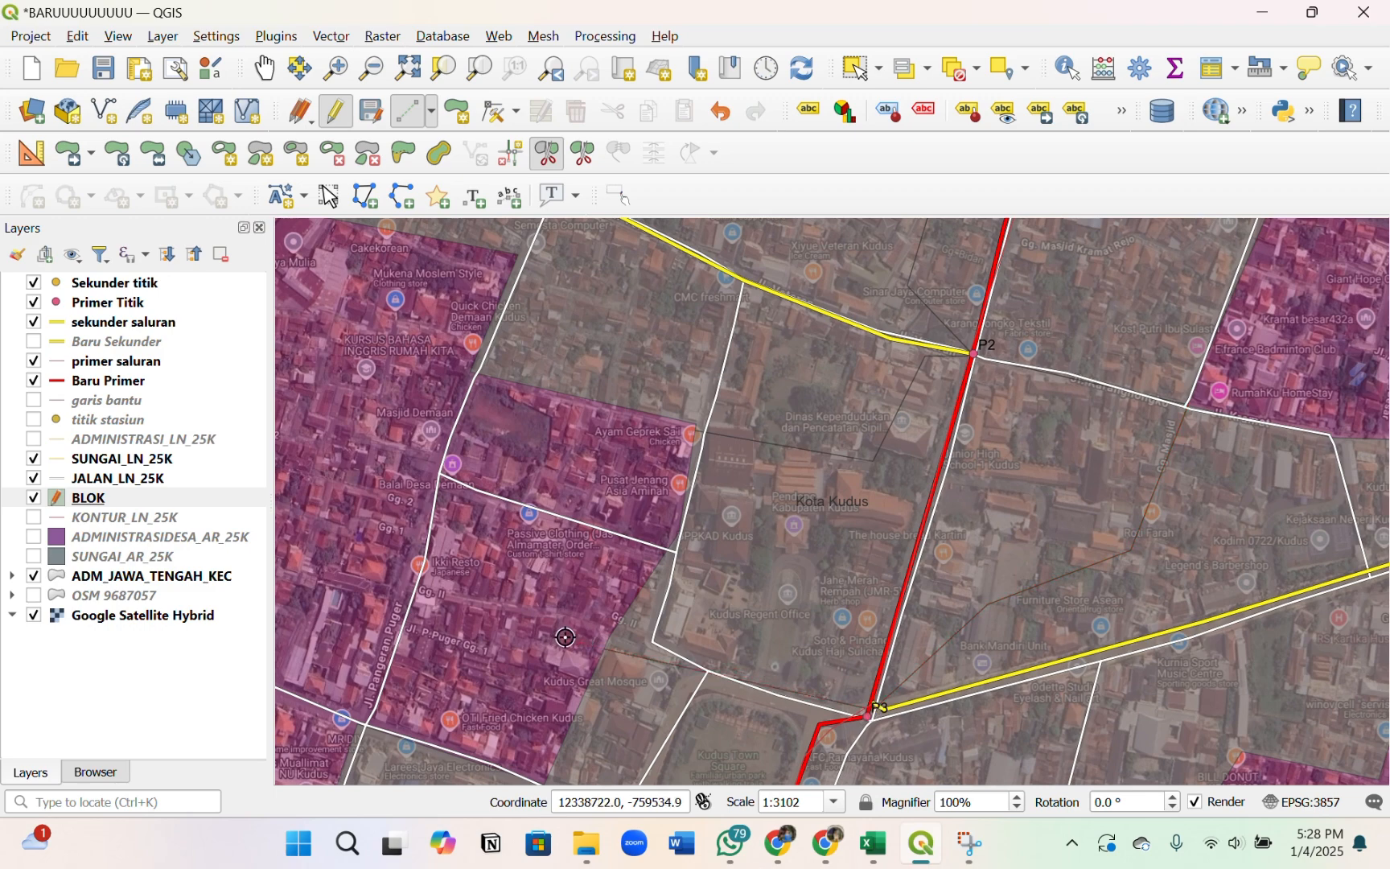
- Split the block southeast of P3, from P3 south and east to the block edge at Gg. Dalangan
{"action": "scroll", "coordinate": [619, 558], "scroll_direction": "down", "scroll_amount": 1}
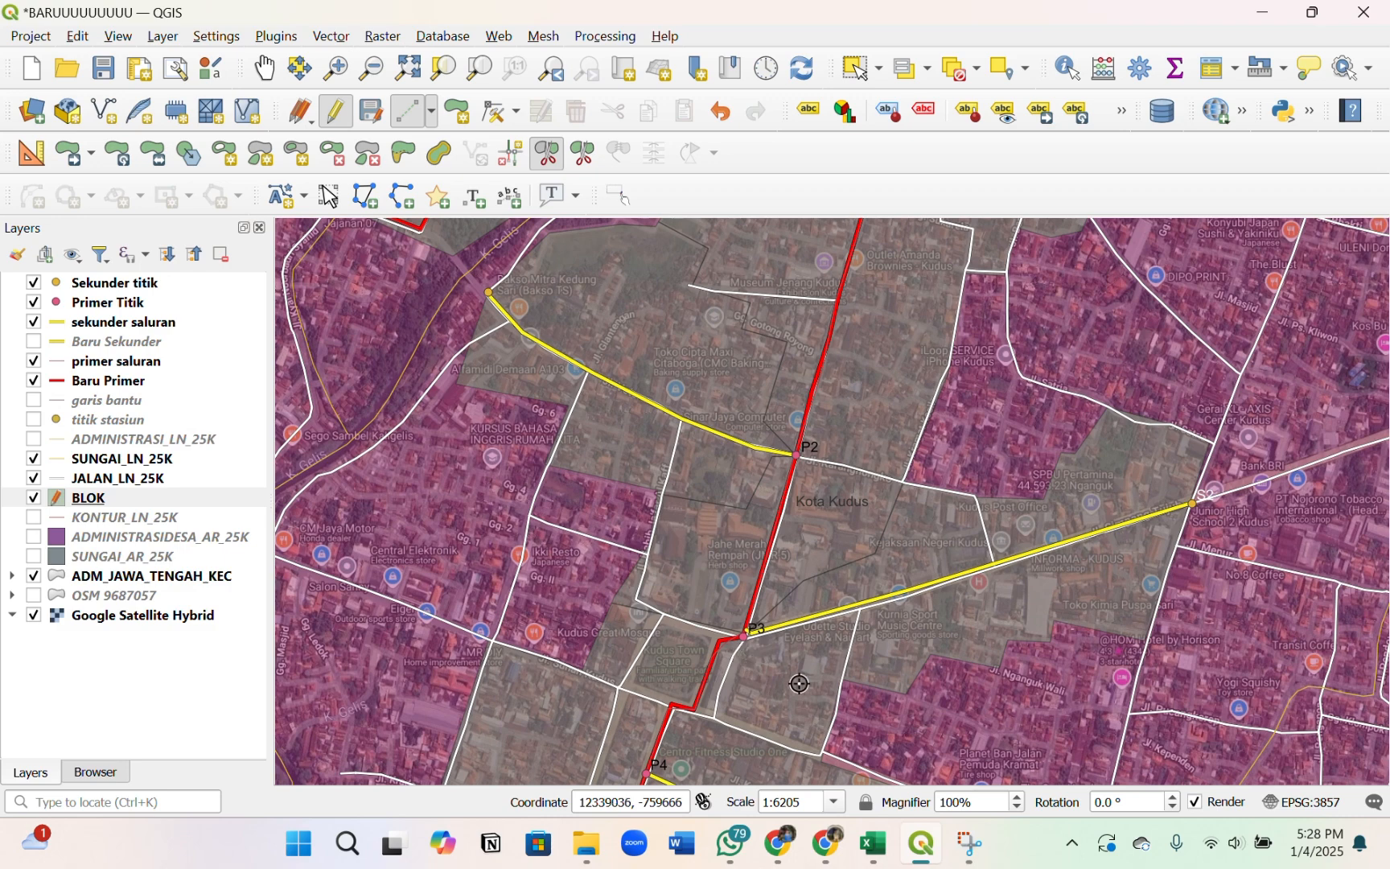
{"action": "scroll", "coordinate": [800, 683], "scroll_direction": "up", "scroll_amount": 4}
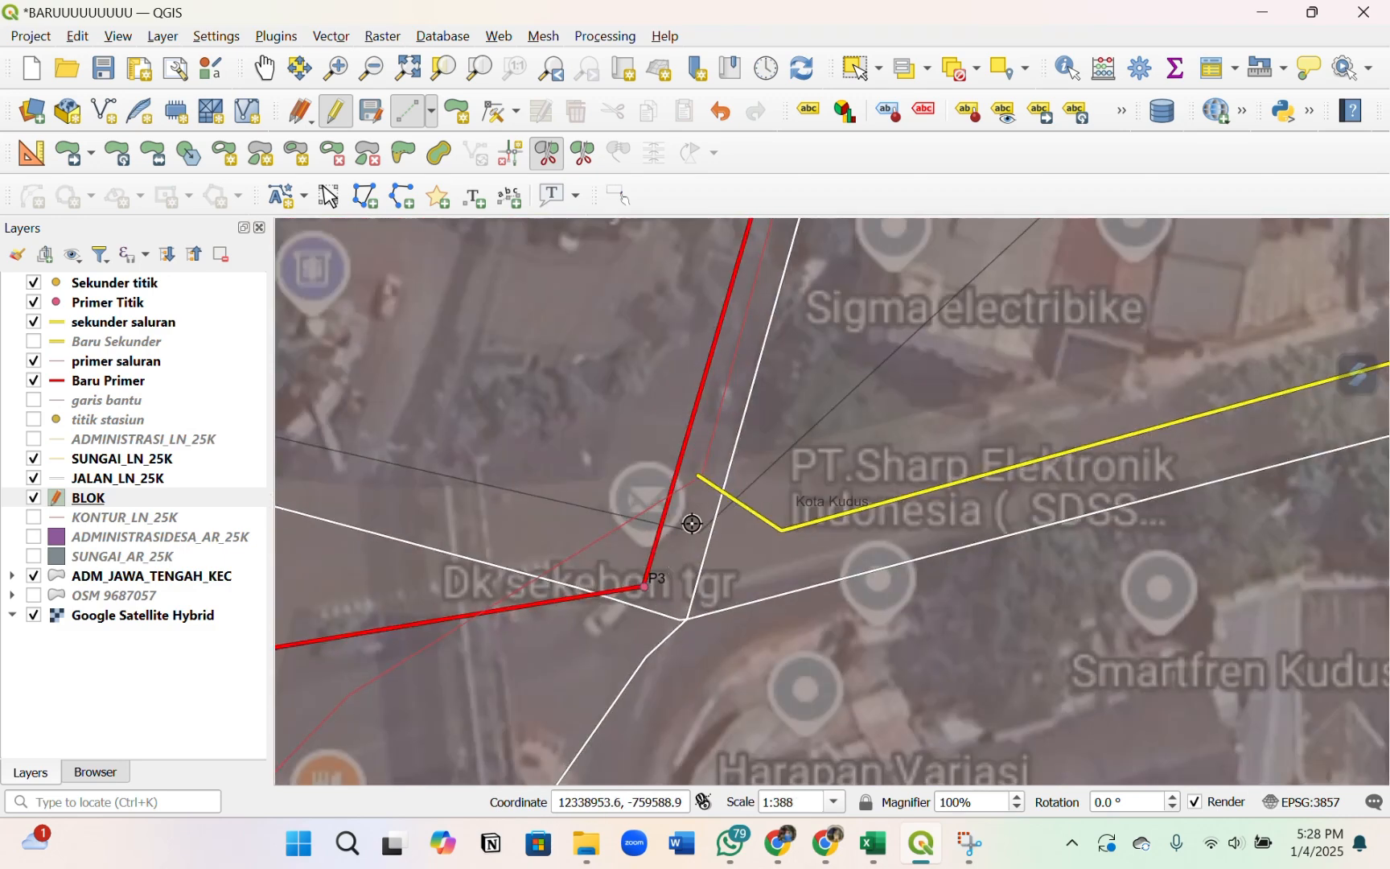
{"action": "scroll", "coordinate": [671, 591], "scroll_direction": "down", "scroll_amount": 4}
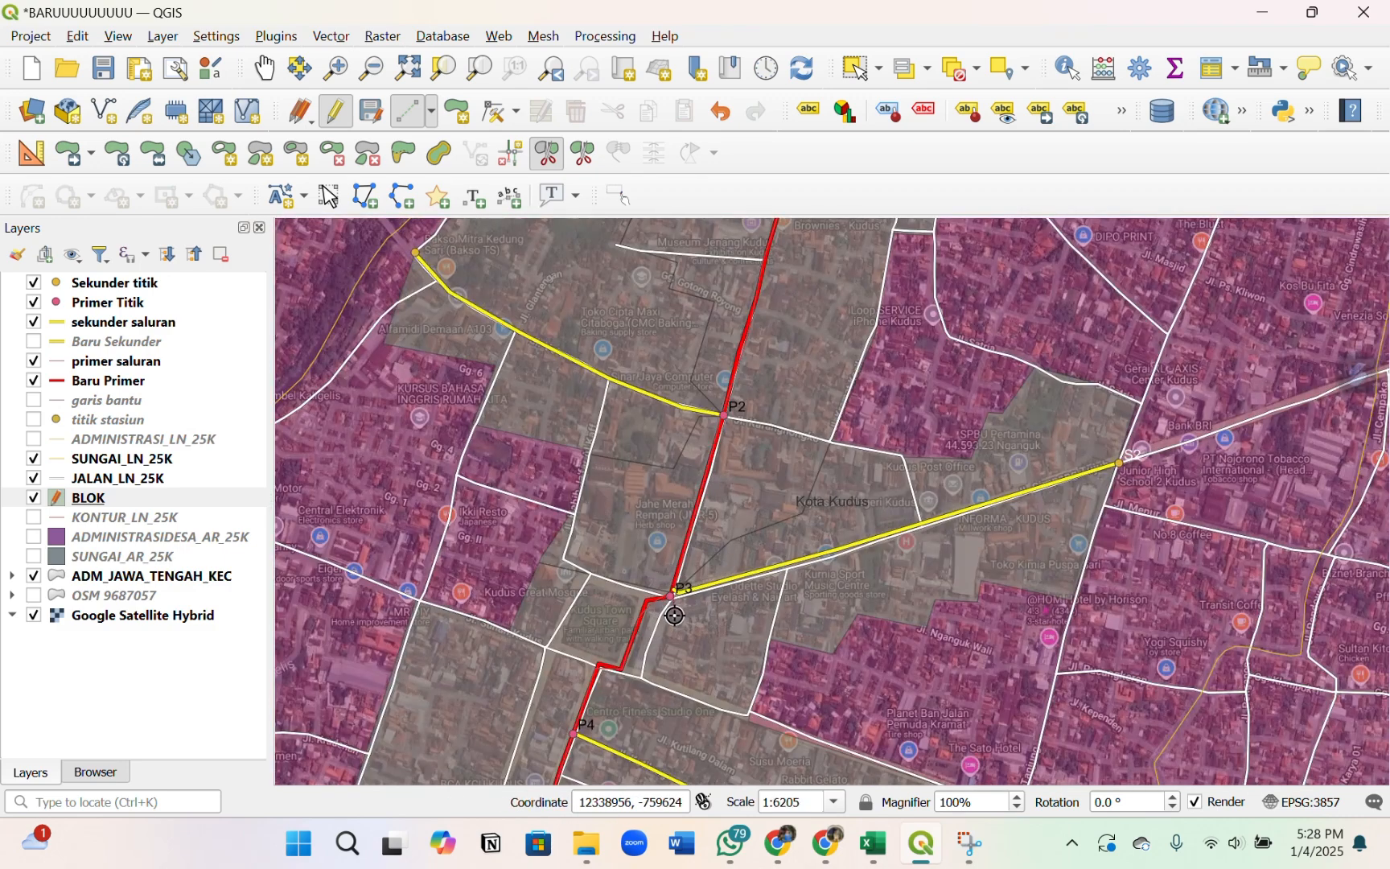
{"action": "left_click", "coordinate": [671, 594]}
{"action": "scroll", "coordinate": [785, 672], "scroll_direction": "down", "scroll_amount": 1}
{"action": "scroll", "coordinate": [772, 620], "scroll_direction": "up", "scroll_amount": 3}
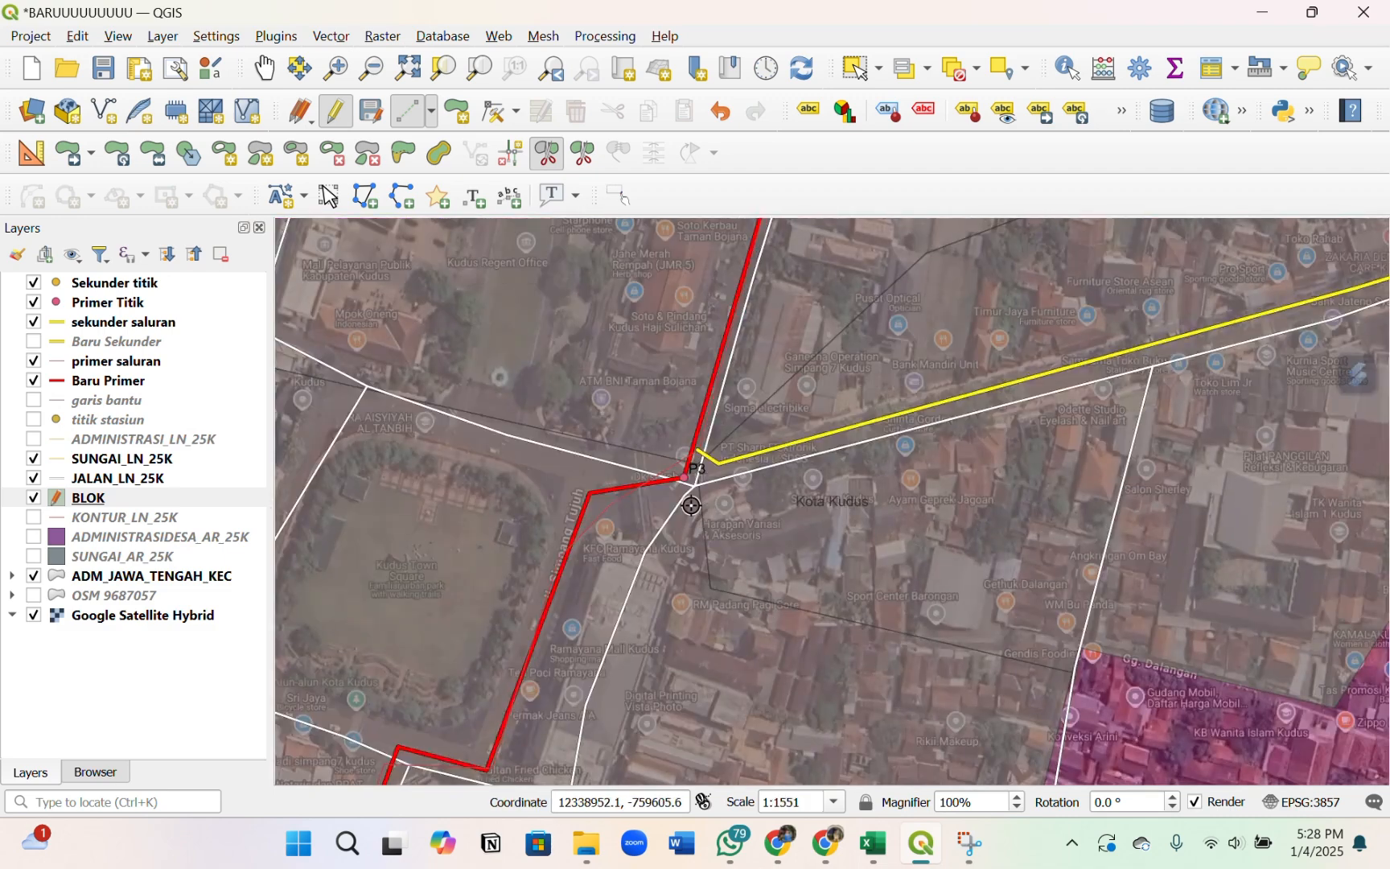
{"action": "scroll", "coordinate": [943, 513], "scroll_direction": "down", "scroll_amount": 1}
{"action": "scroll", "coordinate": [946, 552], "scroll_direction": "down", "scroll_amount": 1}
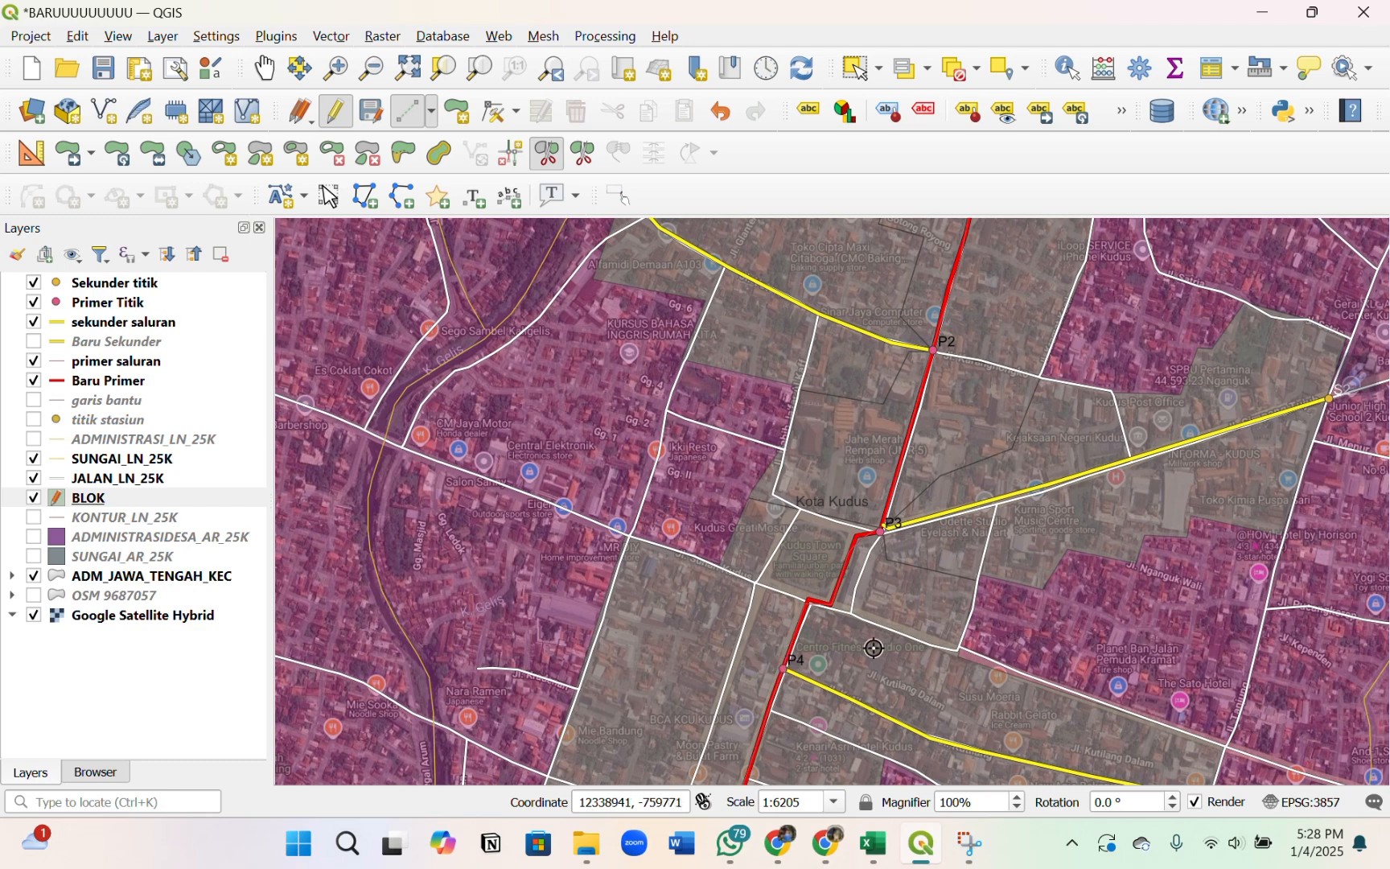
- Split the block around P4 from the road near Mulya Petshop, southwest to P4, and west to the block edge
{"action": "scroll", "coordinate": [948, 655], "scroll_direction": "up", "scroll_amount": 1}
{"action": "scroll", "coordinate": [853, 659], "scroll_direction": "up", "scroll_amount": 1}
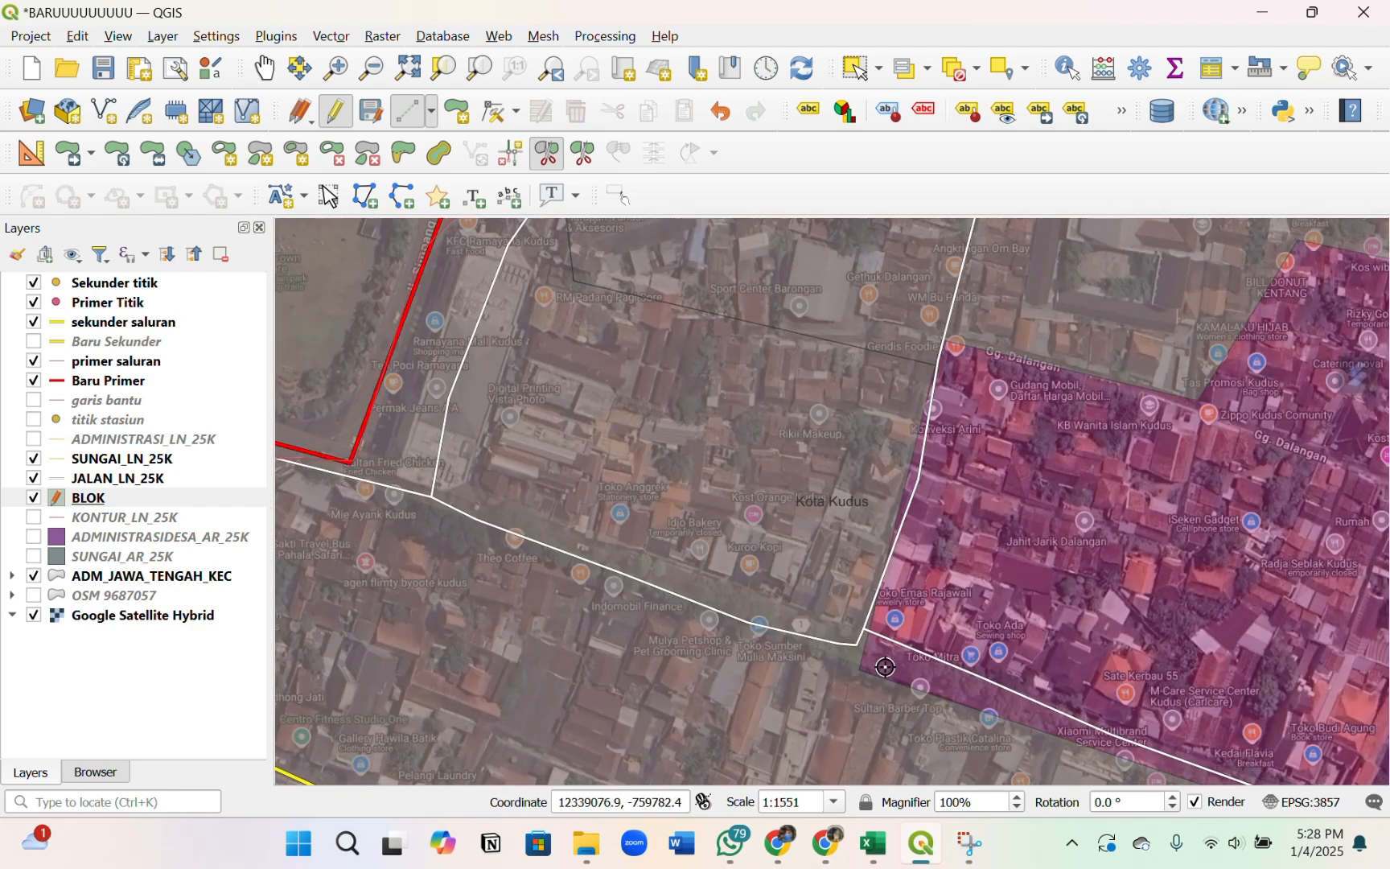
{"action": "scroll", "coordinate": [1037, 655], "scroll_direction": "down", "scroll_amount": 1}
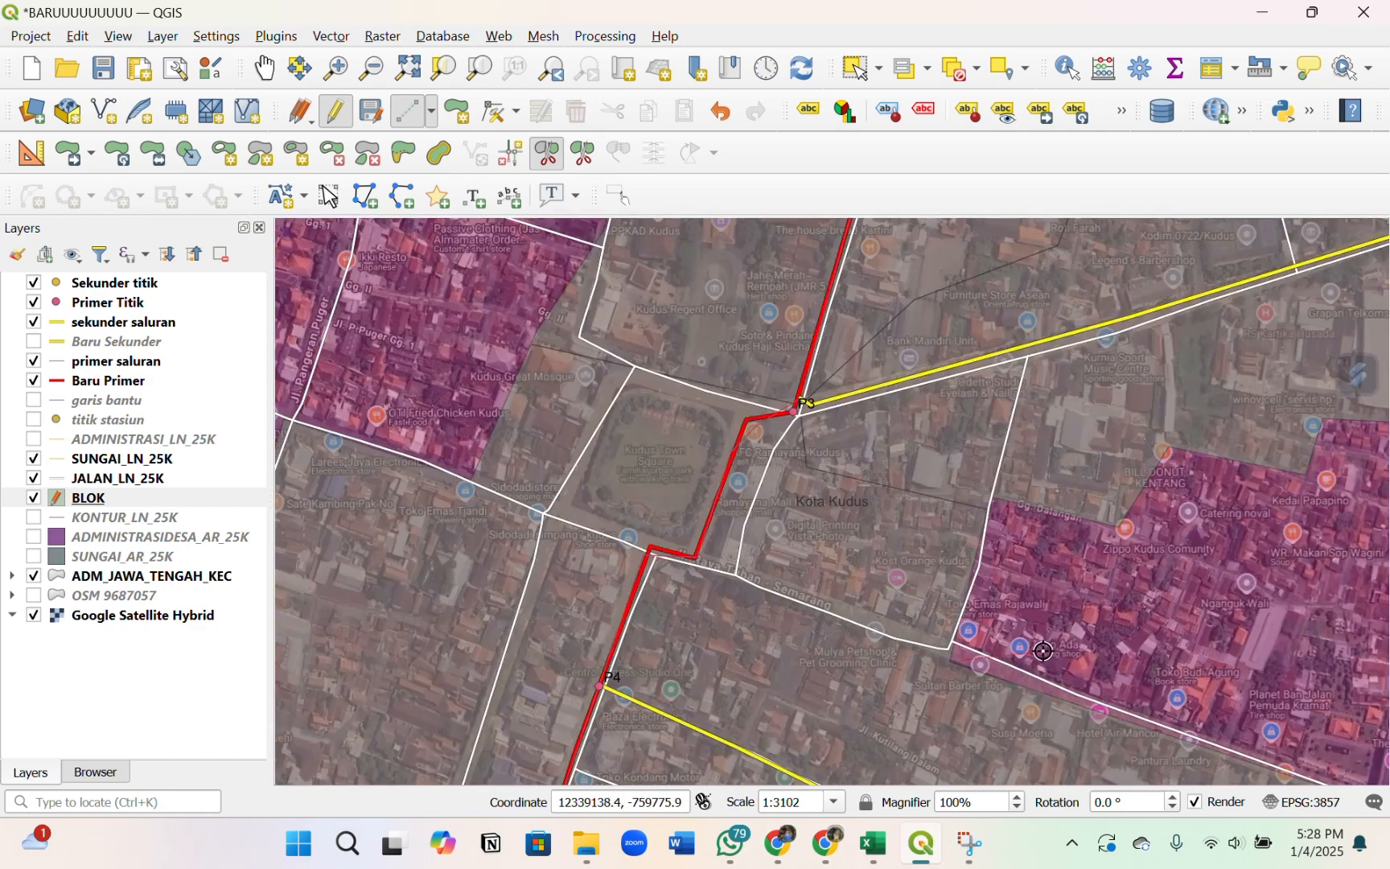
{"action": "left_click", "coordinate": [838, 621]}
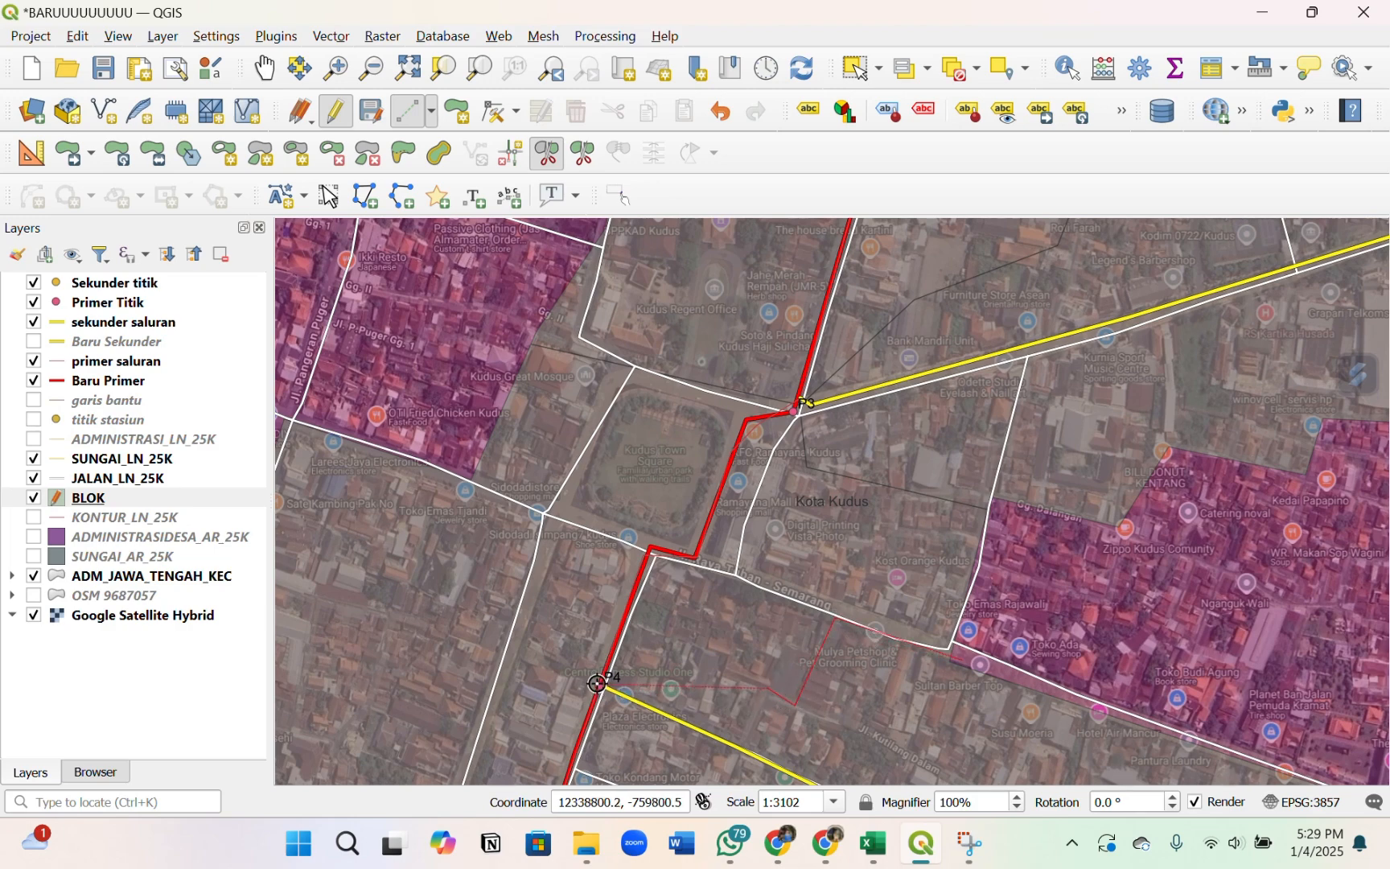
{"action": "scroll", "coordinate": [566, 679], "scroll_direction": "down", "scroll_amount": 1}
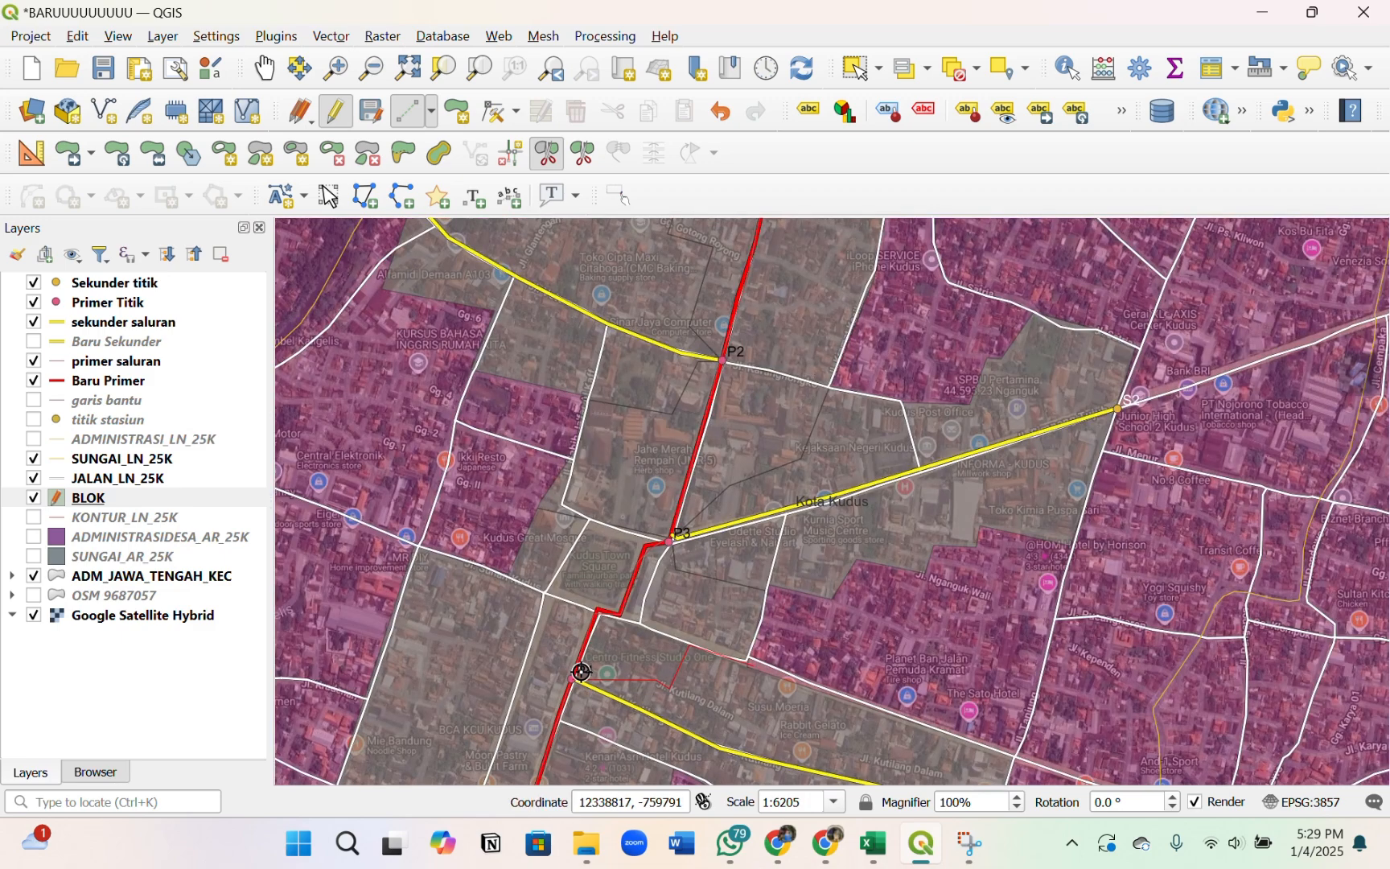
{"action": "left_click", "coordinate": [582, 673]}
{"action": "scroll", "coordinate": [785, 635], "scroll_direction": "down", "scroll_amount": 2}
{"action": "scroll", "coordinate": [760, 672], "scroll_direction": "up", "scroll_amount": 2}
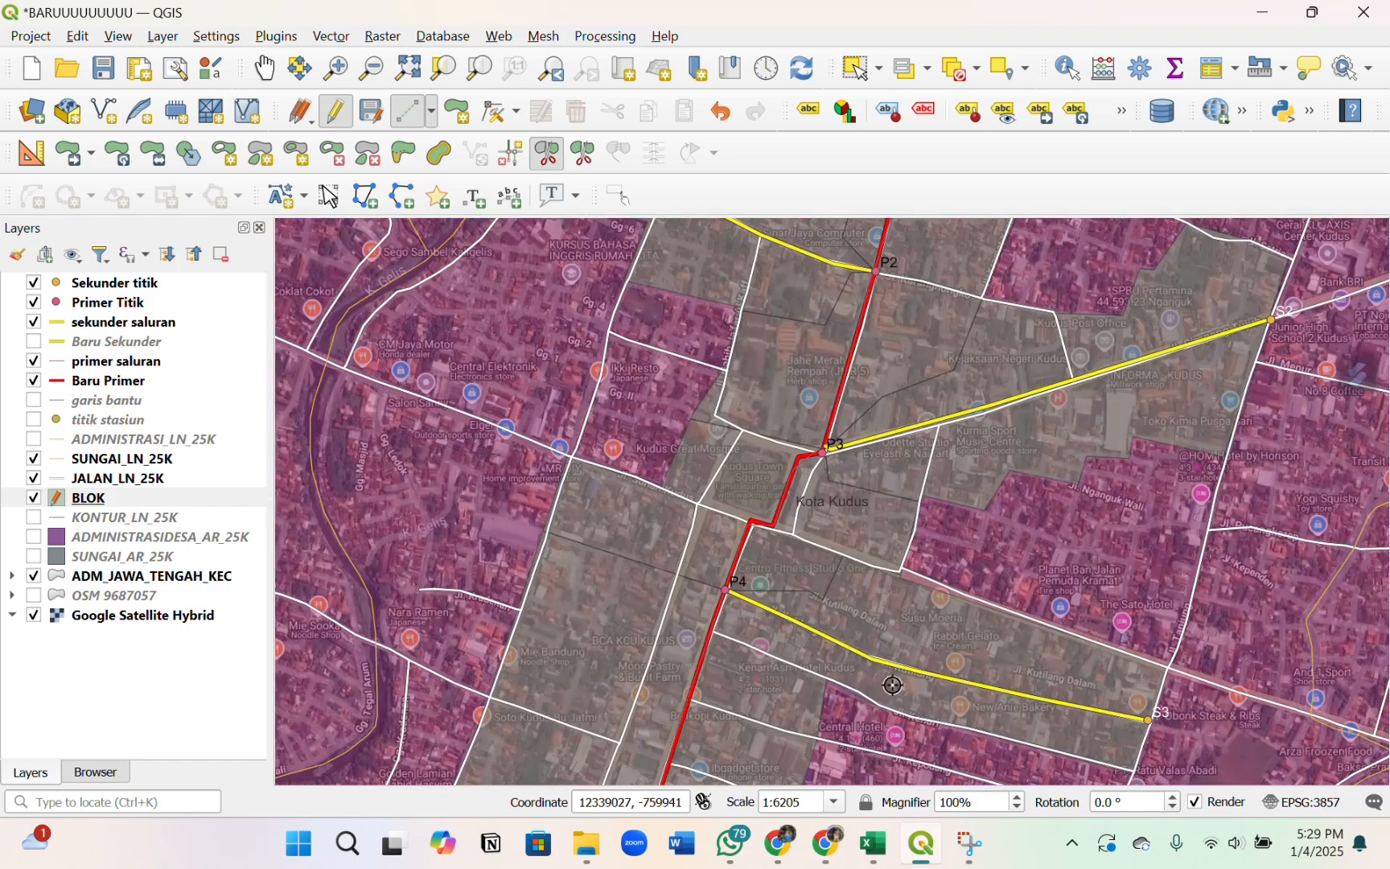
- Split the block south of P4 from its edge near Isa Almasih Kudus Church, northwest to the primary channel, and north to P4
{"action": "scroll", "coordinate": [1174, 728], "scroll_direction": "up", "scroll_amount": 1}
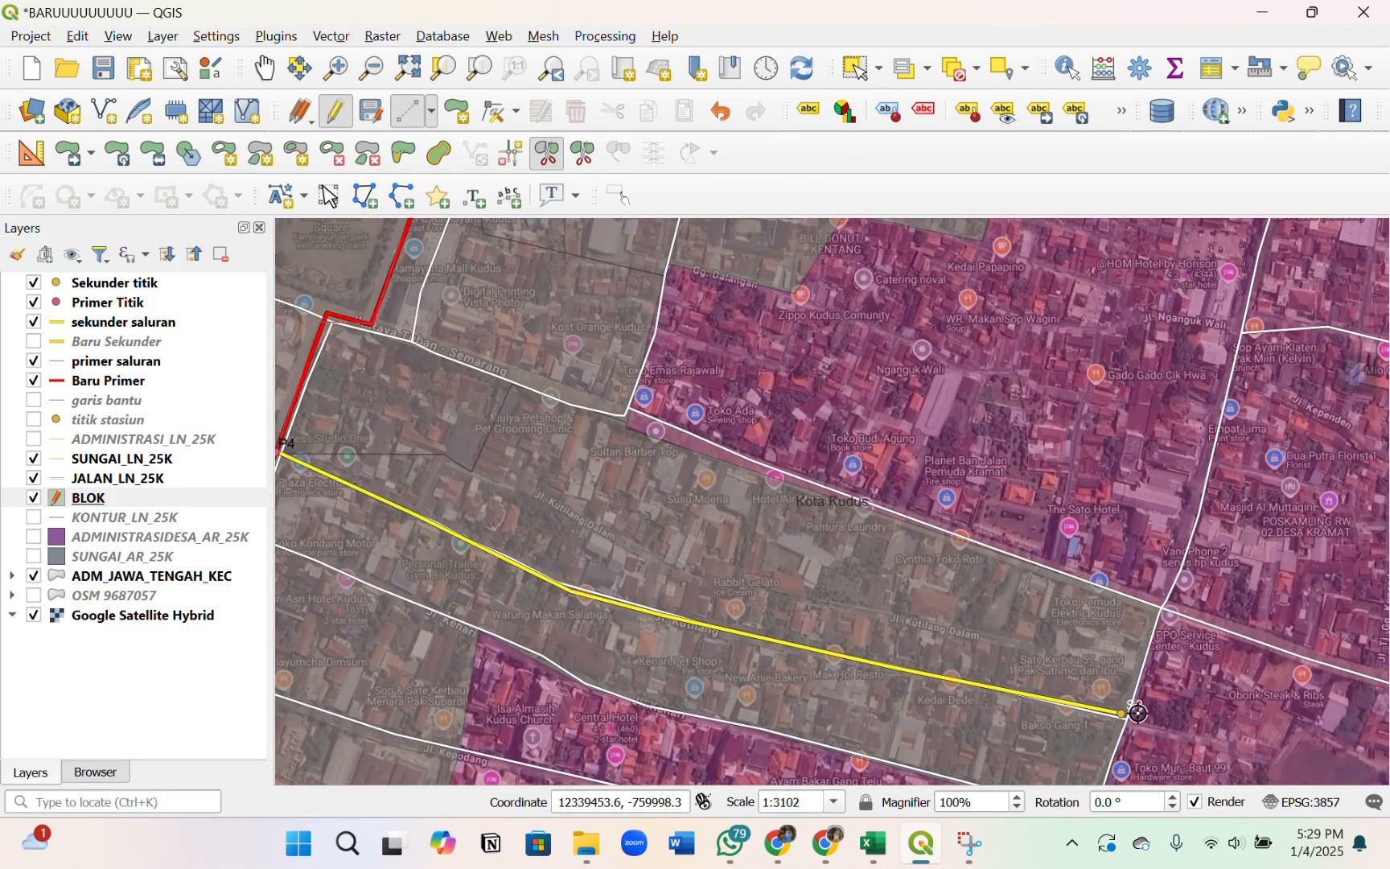
{"action": "scroll", "coordinate": [1173, 721], "scroll_direction": "down", "scroll_amount": 1}
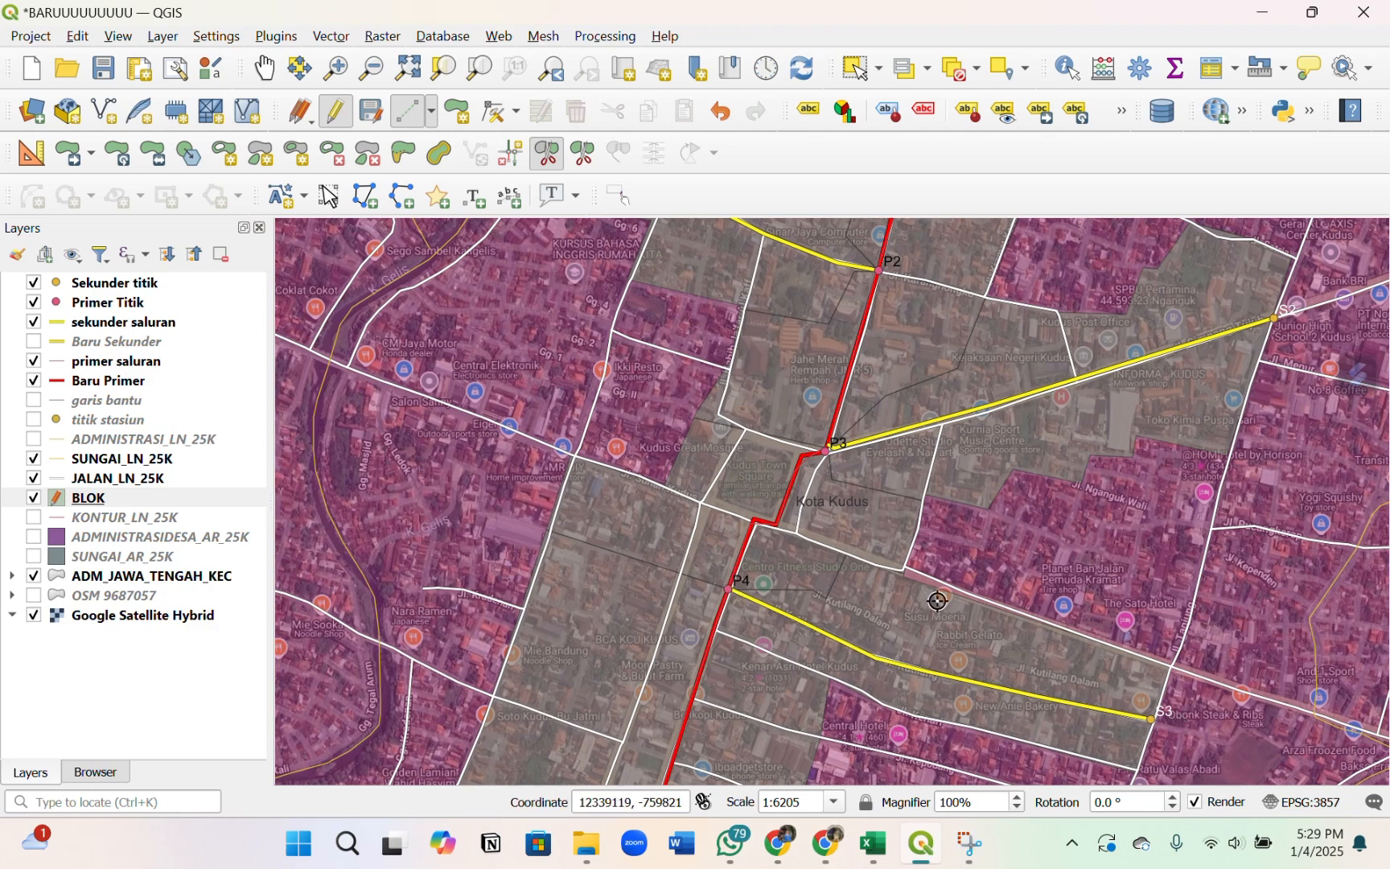
{"action": "scroll", "coordinate": [853, 595], "scroll_direction": "up", "scroll_amount": 1}
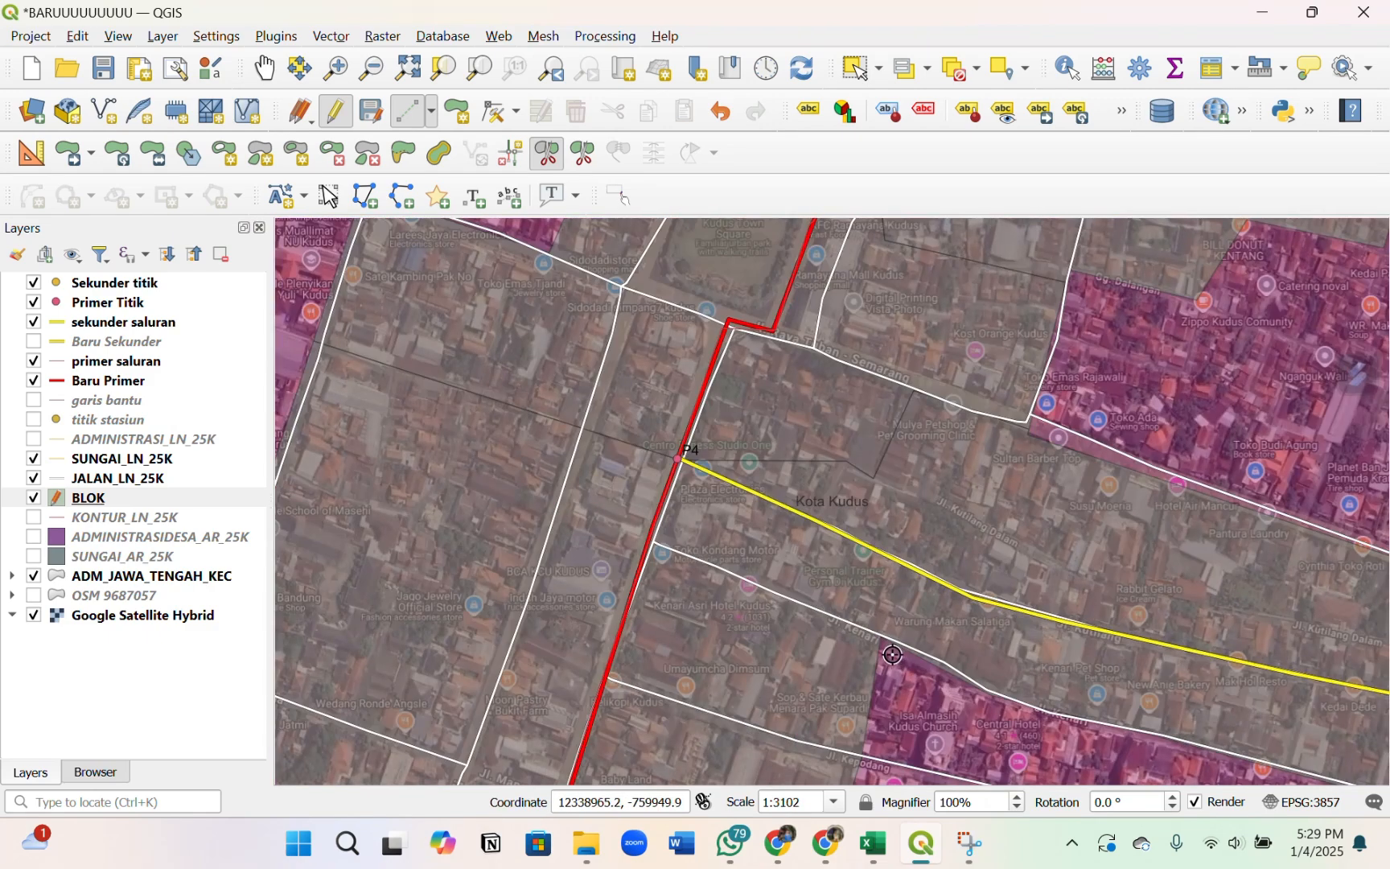
{"action": "left_click", "coordinate": [891, 653]}
{"action": "scroll", "coordinate": [673, 439], "scroll_direction": "up", "scroll_amount": 1}
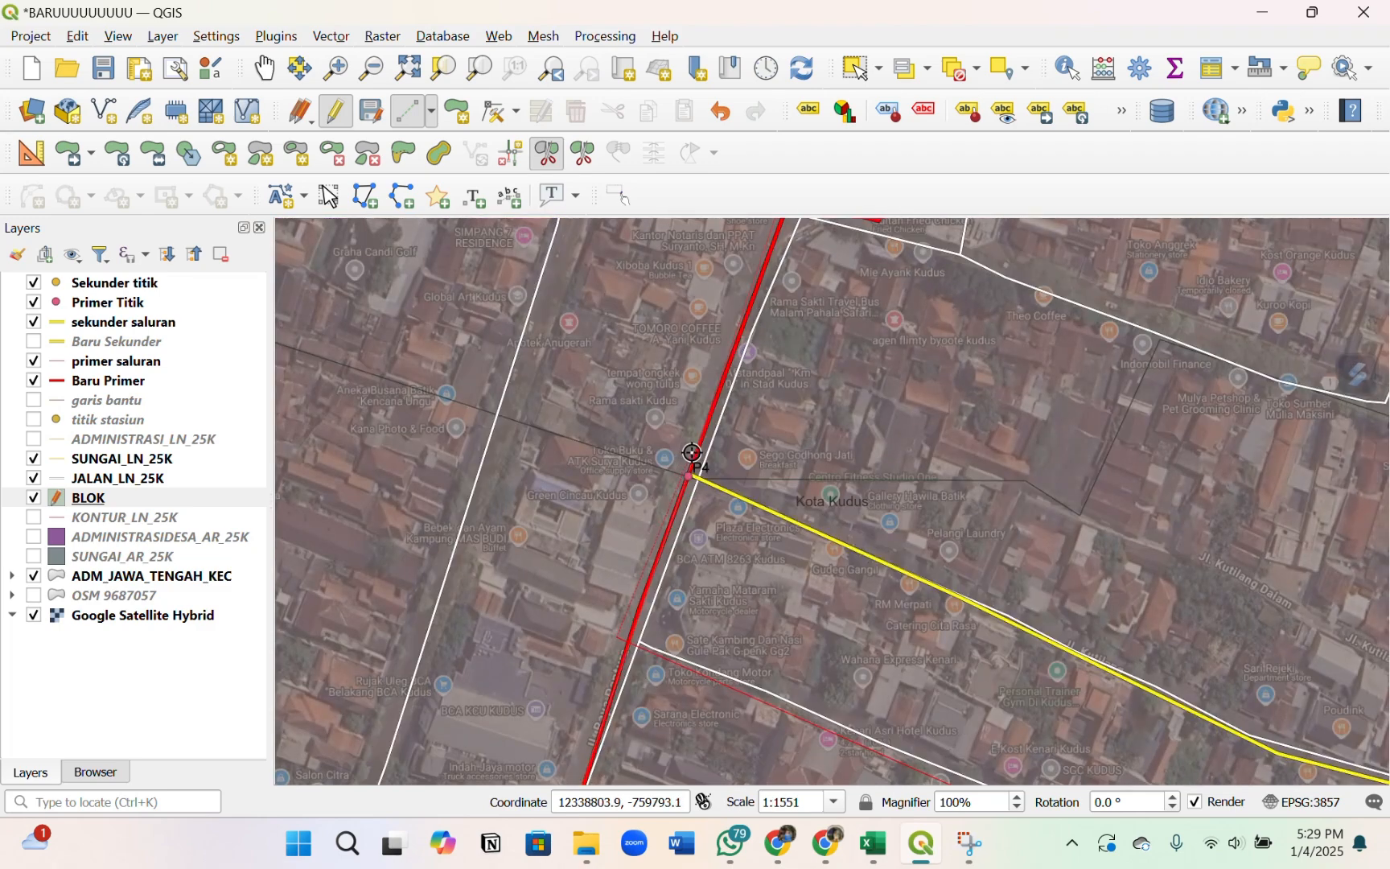
{"action": "scroll", "coordinate": [724, 483], "scroll_direction": "down", "scroll_amount": 2}
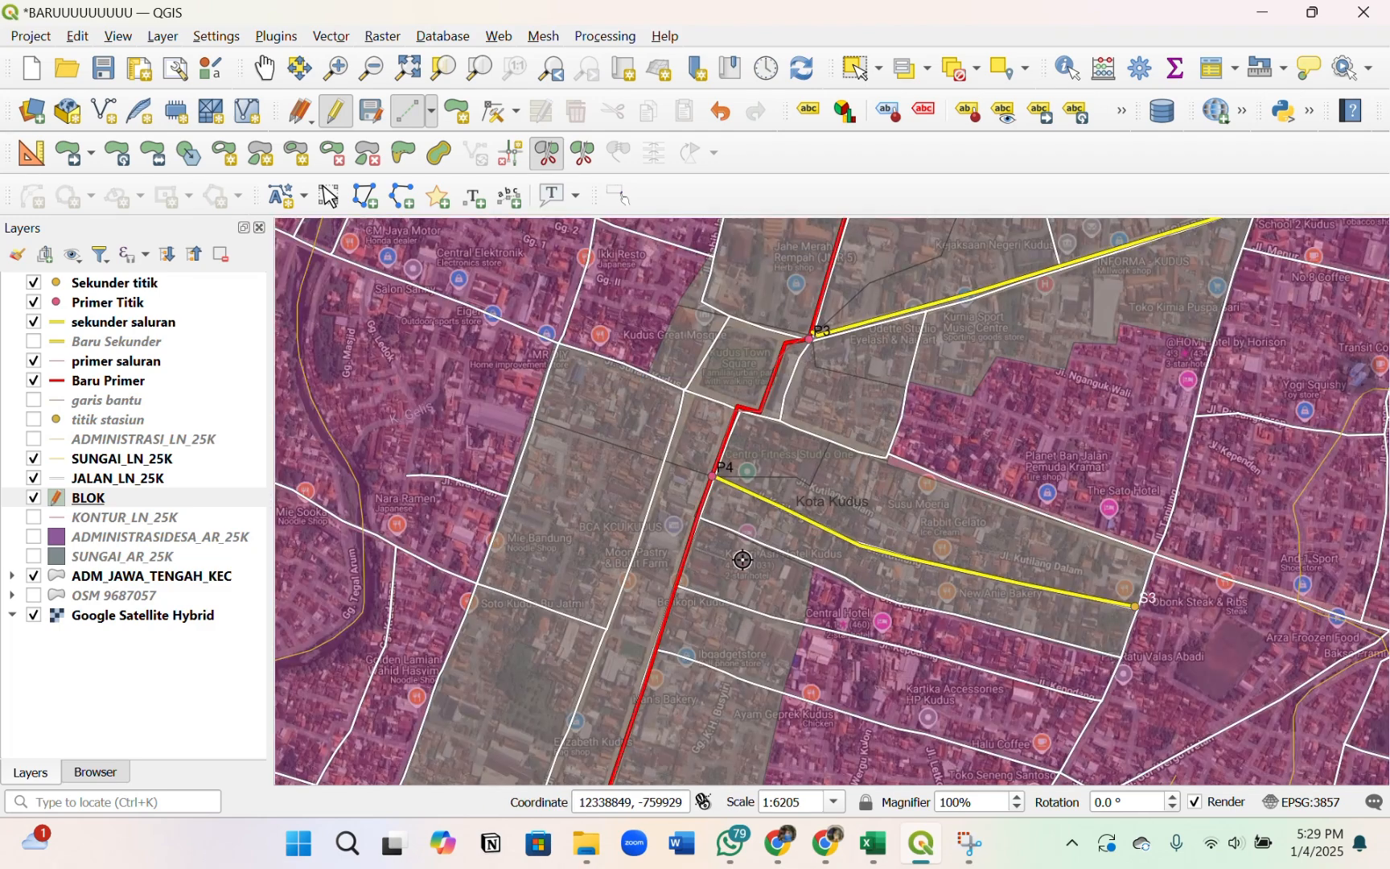
- Start a split line in the block north of P7 from its edge near UD. Dua Merpati, heading west between the primary and secondary channels
{"action": "scroll", "coordinate": [735, 618], "scroll_direction": "down", "scroll_amount": 2}
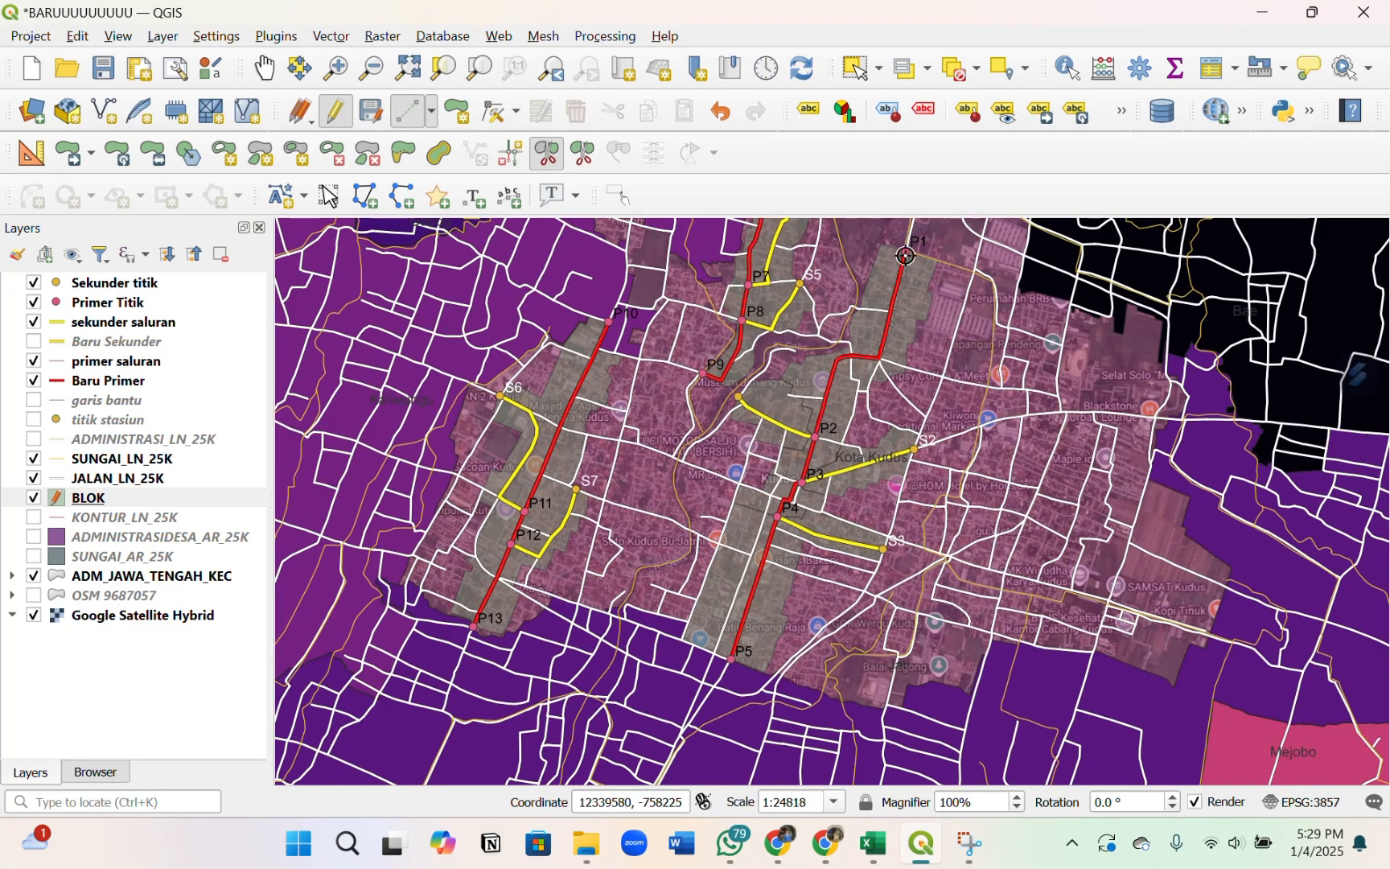
{"action": "scroll", "coordinate": [906, 257], "scroll_direction": "up", "scroll_amount": 1}
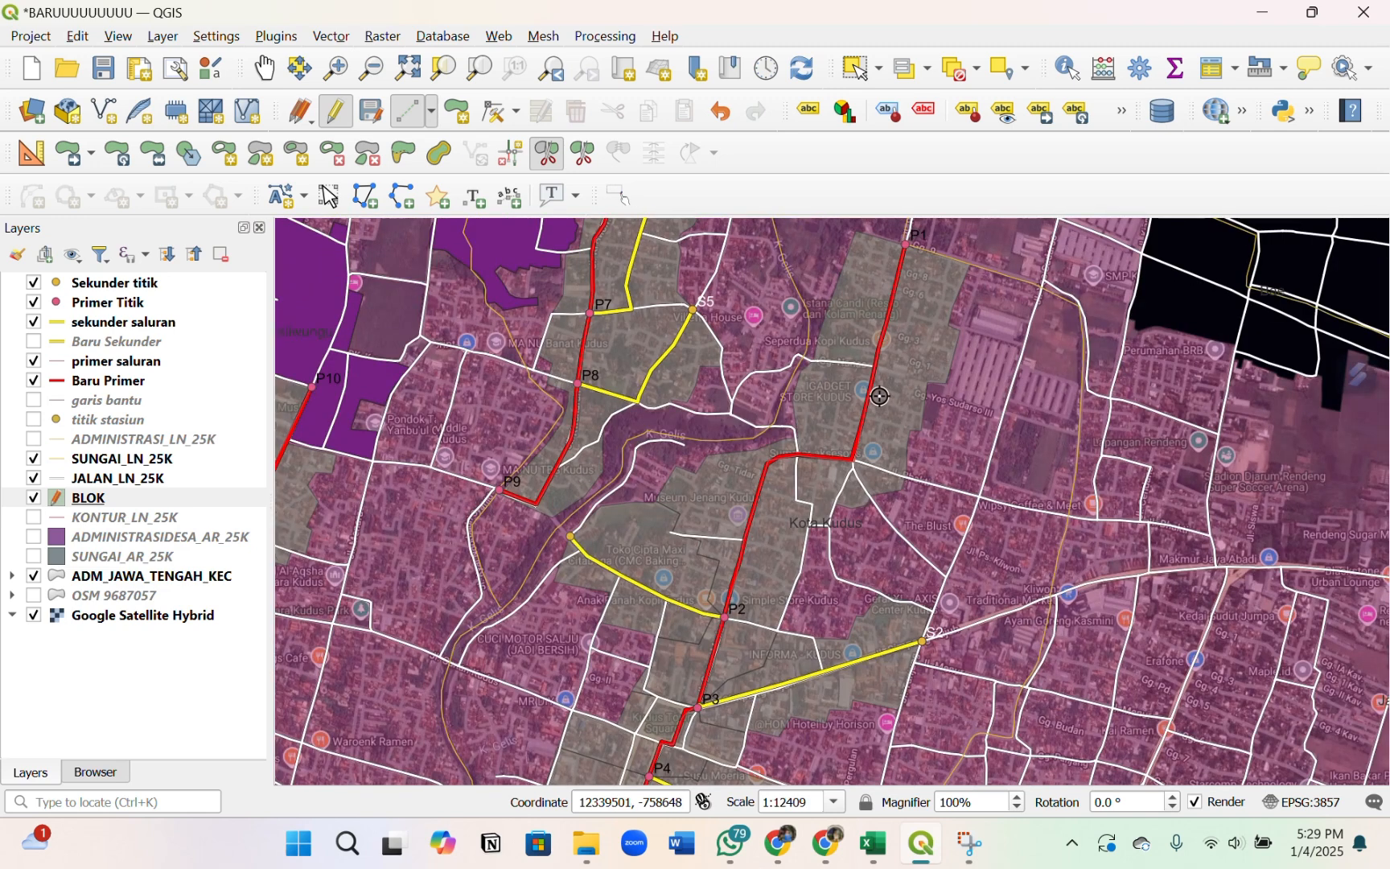
{"action": "scroll", "coordinate": [858, 460], "scroll_direction": "down", "scroll_amount": 1}
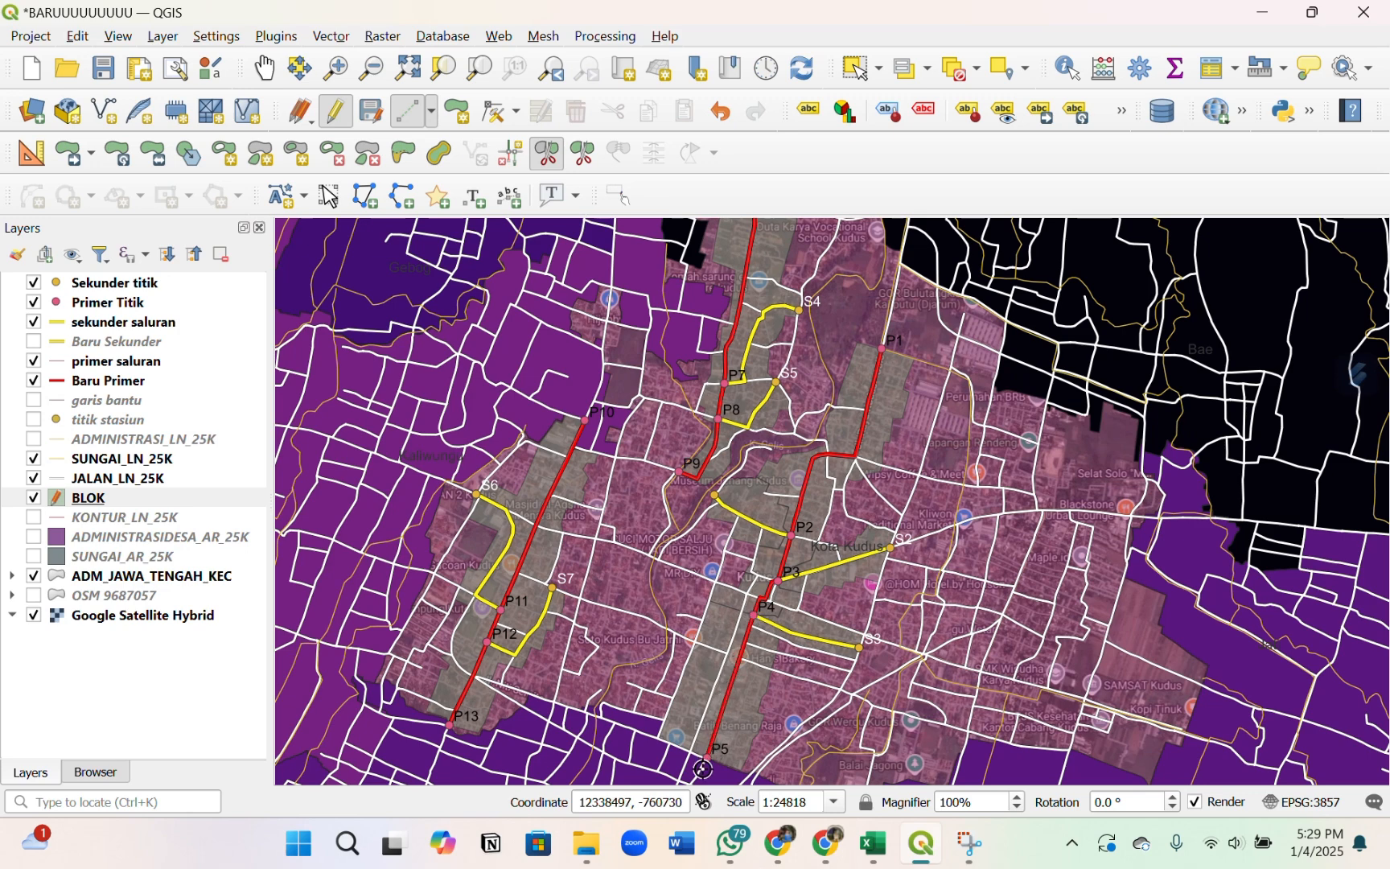
{"action": "scroll", "coordinate": [702, 768], "scroll_direction": "down", "scroll_amount": 1}
{"action": "scroll", "coordinate": [649, 515], "scroll_direction": "up", "scroll_amount": 1}
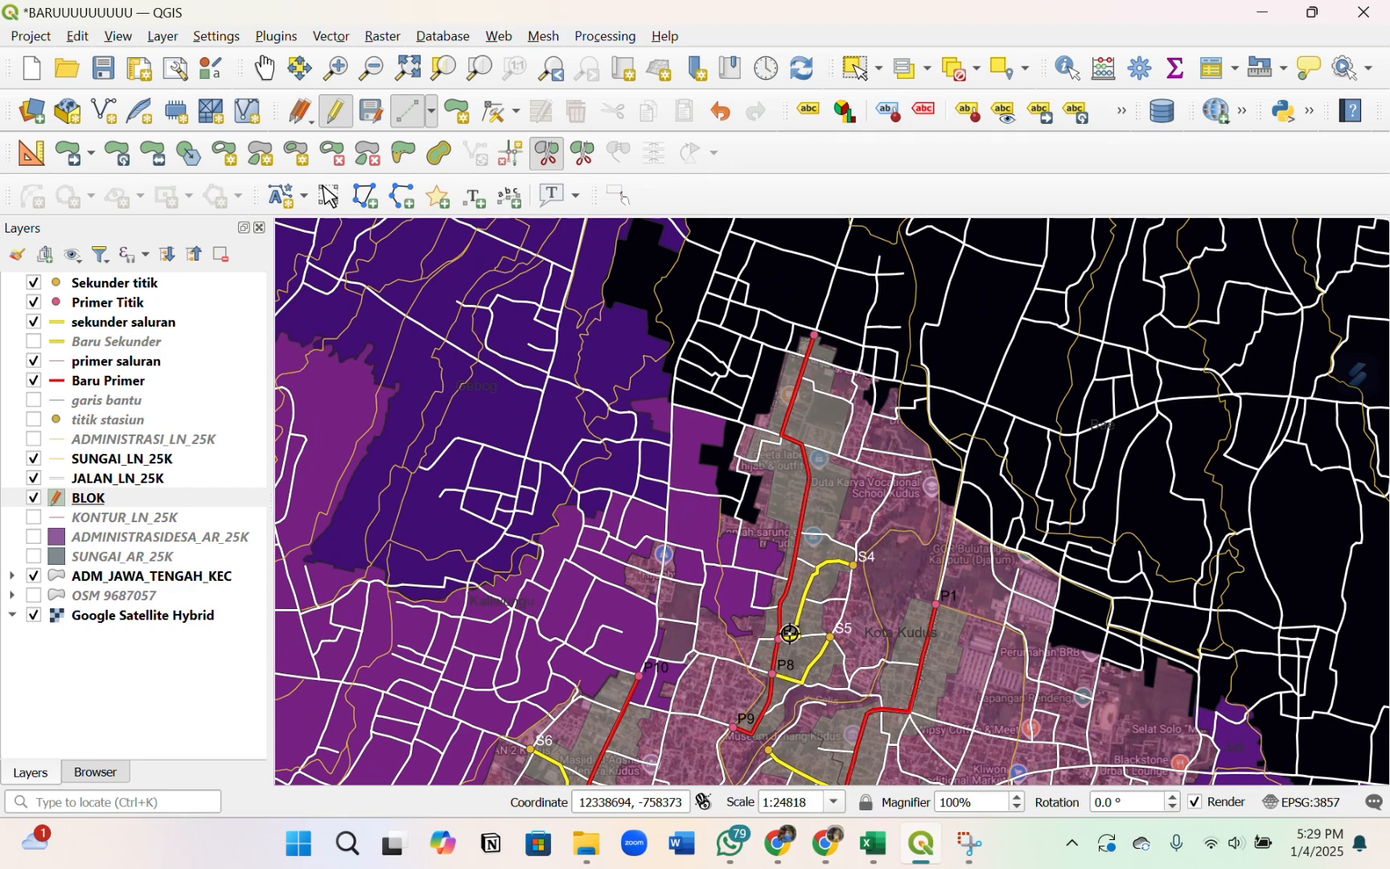
{"action": "scroll", "coordinate": [807, 516], "scroll_direction": "up", "scroll_amount": 1}
{"action": "scroll", "coordinate": [813, 517], "scroll_direction": "up", "scroll_amount": 2}
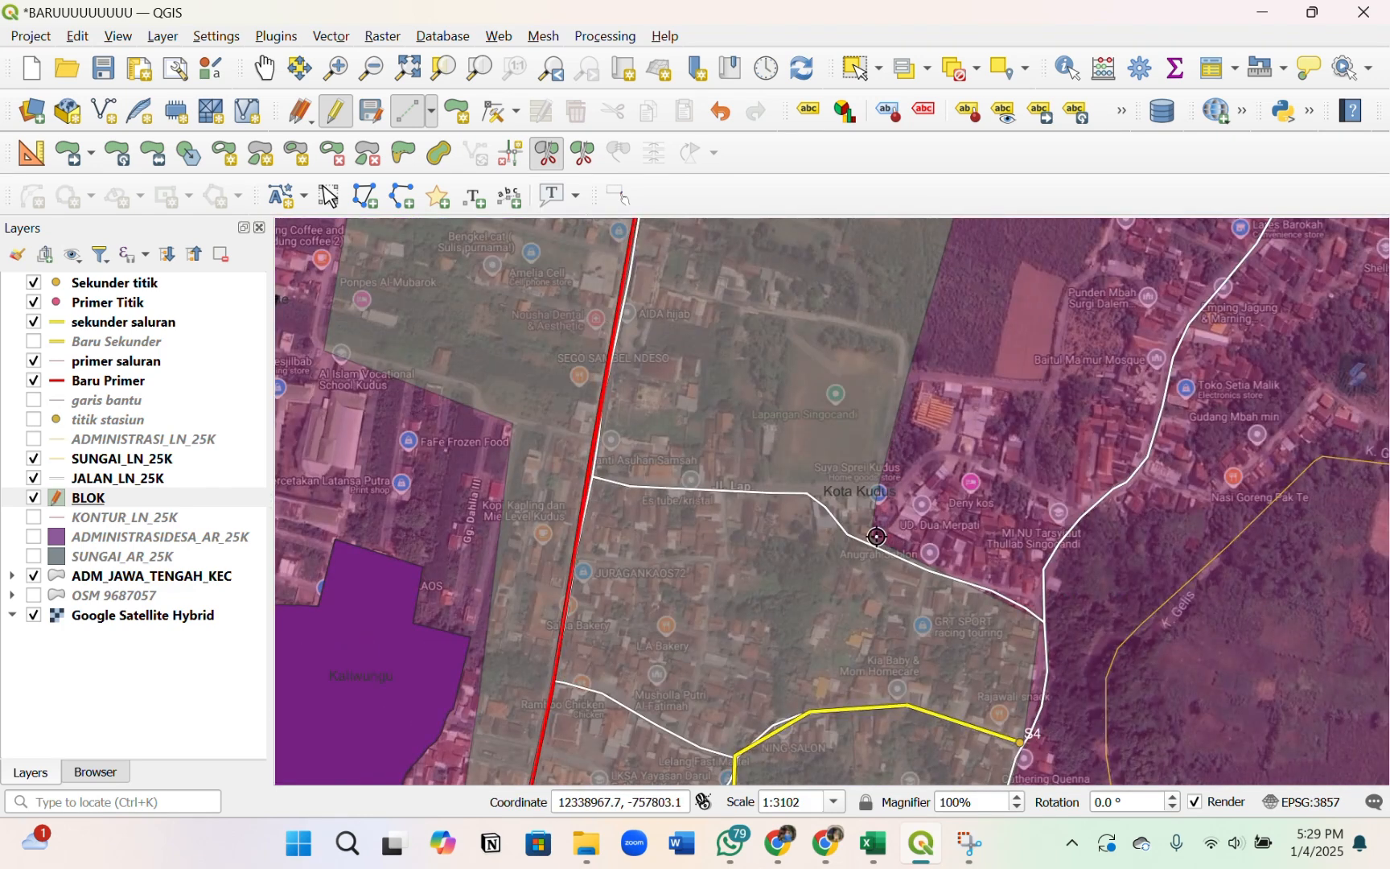
{"action": "left_click", "coordinate": [876, 537]}
{"action": "left_click", "coordinate": [764, 527]}
{"action": "scroll", "coordinate": [810, 528], "scroll_direction": "down", "scroll_amount": 1}
{"action": "left_click", "coordinate": [788, 519]}
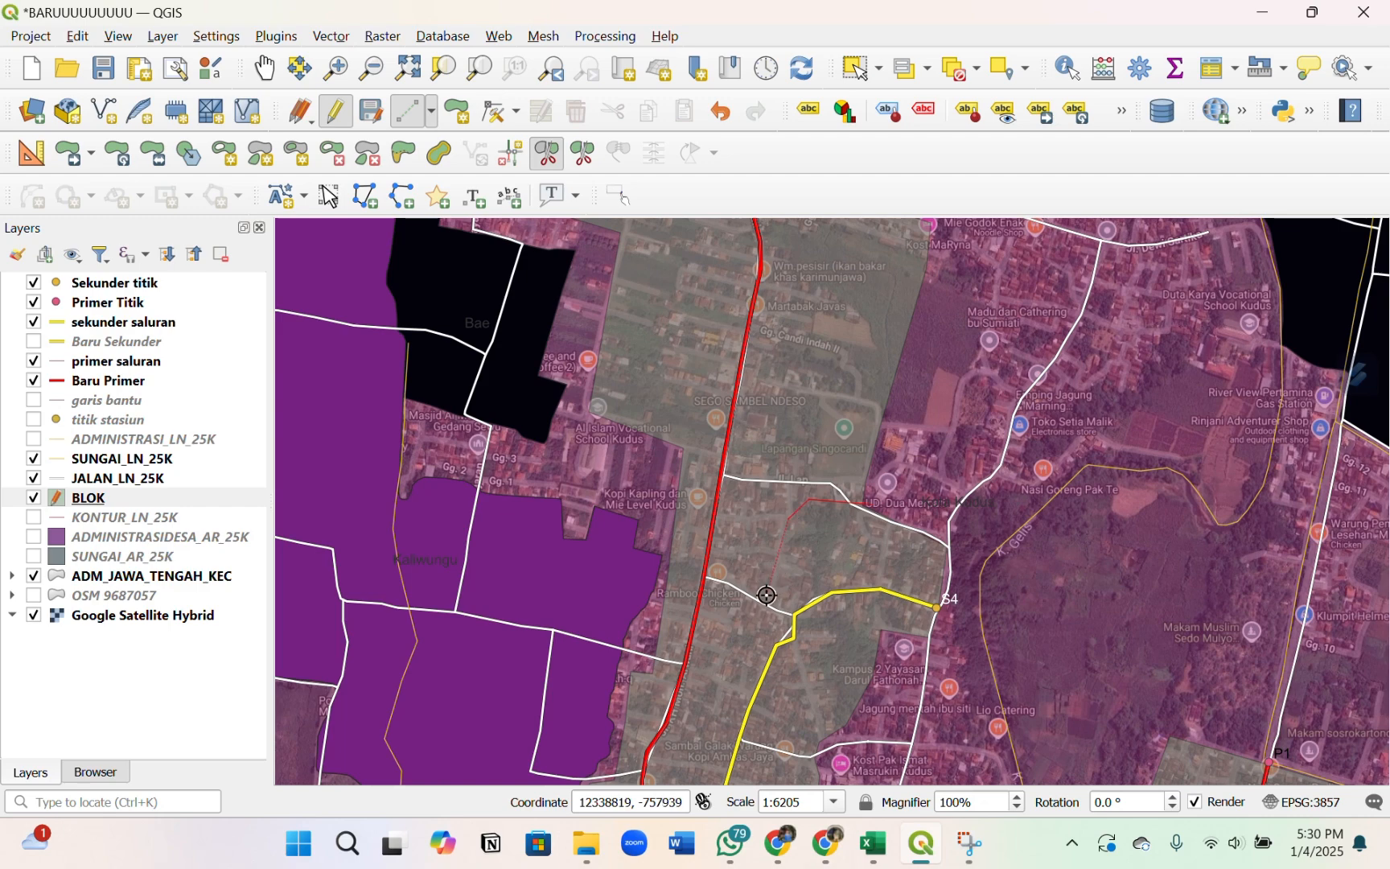
- Continue the split line south between the channels to P7 and west to the block edge, and complete the split
{"action": "left_click", "coordinate": [767, 595]}
{"action": "left_click", "coordinate": [733, 653]}
{"action": "scroll", "coordinate": [858, 529], "scroll_direction": "down", "scroll_amount": 1}
{"action": "scroll", "coordinate": [777, 653], "scroll_direction": "up", "scroll_amount": 1}
{"action": "left_click", "coordinate": [781, 636]}
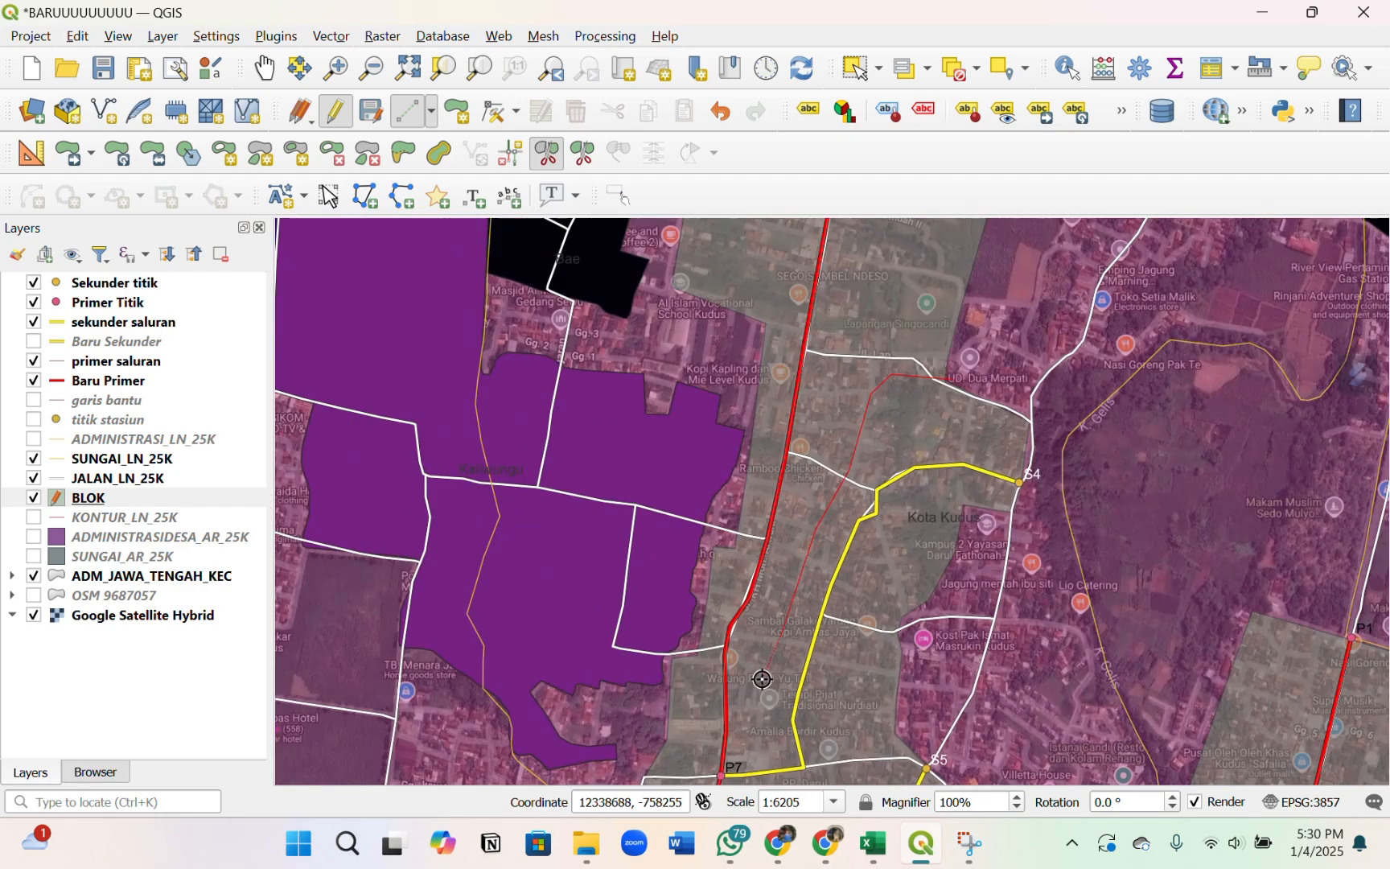
{"action": "left_click", "coordinate": [758, 671]}
{"action": "scroll", "coordinate": [781, 538], "scroll_direction": "down", "scroll_amount": 1}
{"action": "scroll", "coordinate": [774, 700], "scroll_direction": "up", "scroll_amount": 1}
{"action": "scroll", "coordinate": [925, 583], "scroll_direction": "up", "scroll_amount": 1}
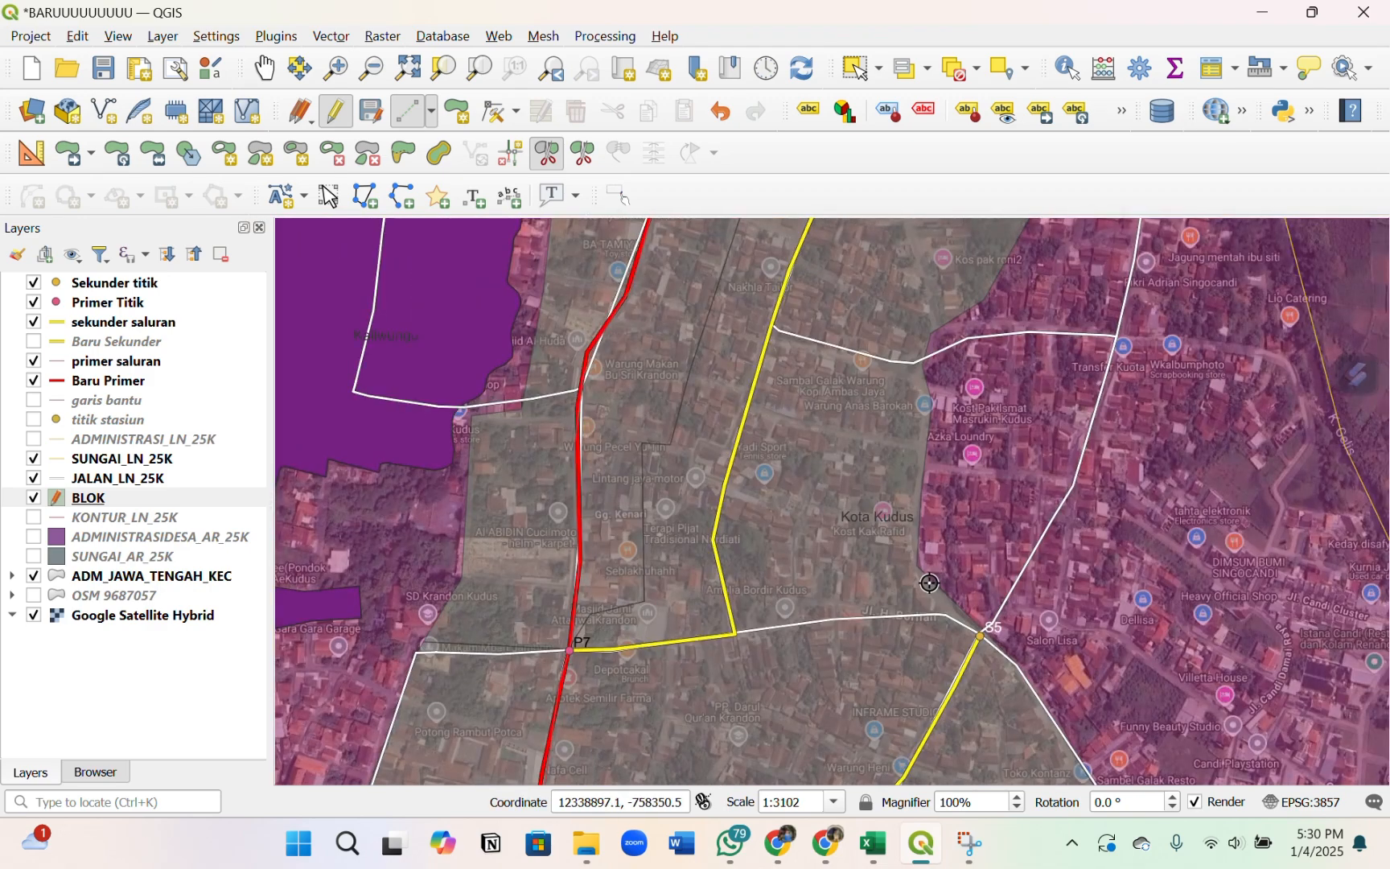
- Try to split the block from its edge near S5, southwest past PP. Darul Qur'an Krandon, to P7
{"action": "left_click", "coordinate": [954, 602]}
{"action": "left_click", "coordinate": [753, 634]}
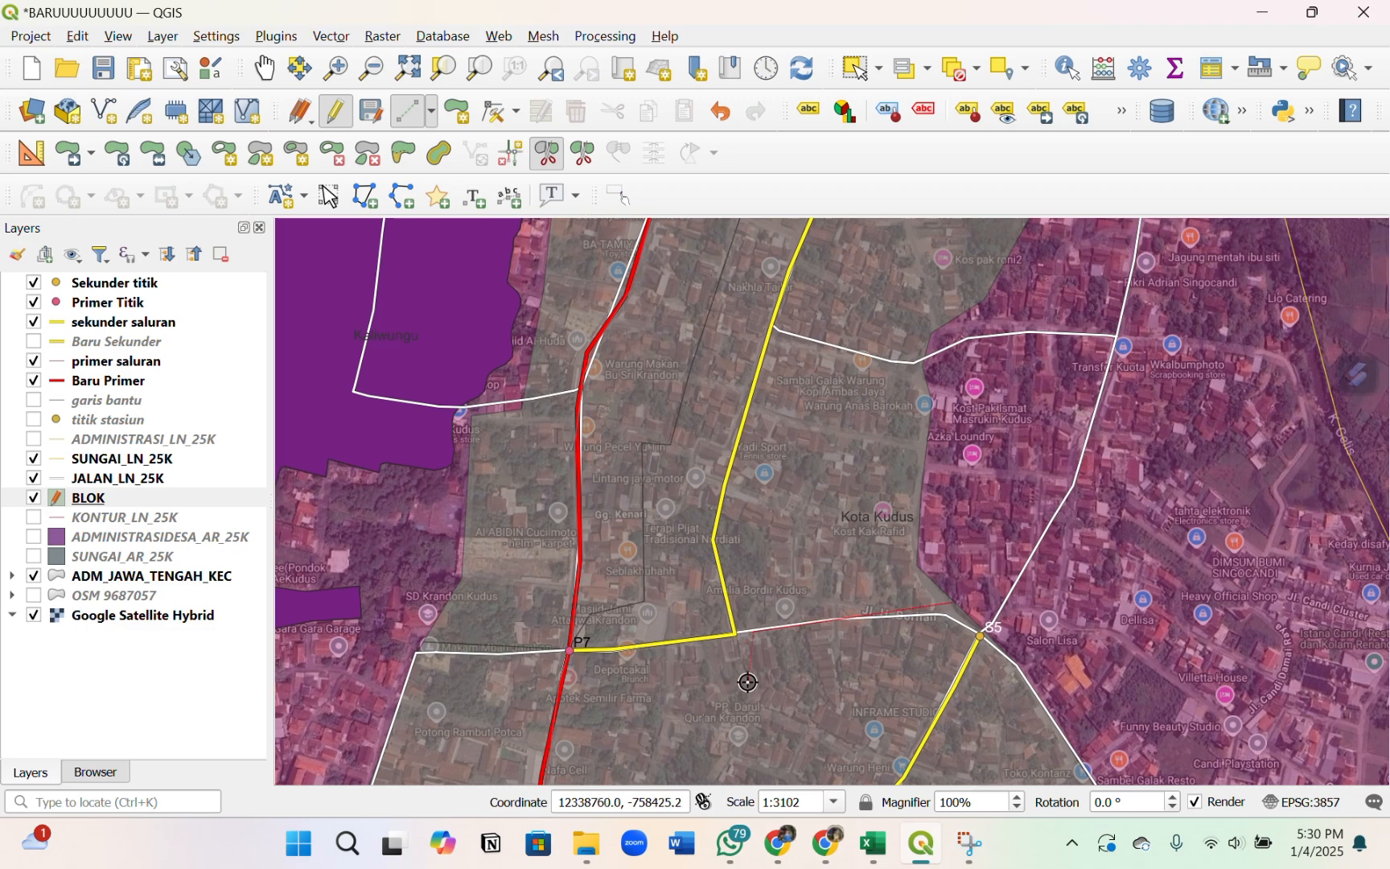
{"action": "scroll", "coordinate": [568, 650], "scroll_direction": "up", "scroll_amount": 3}
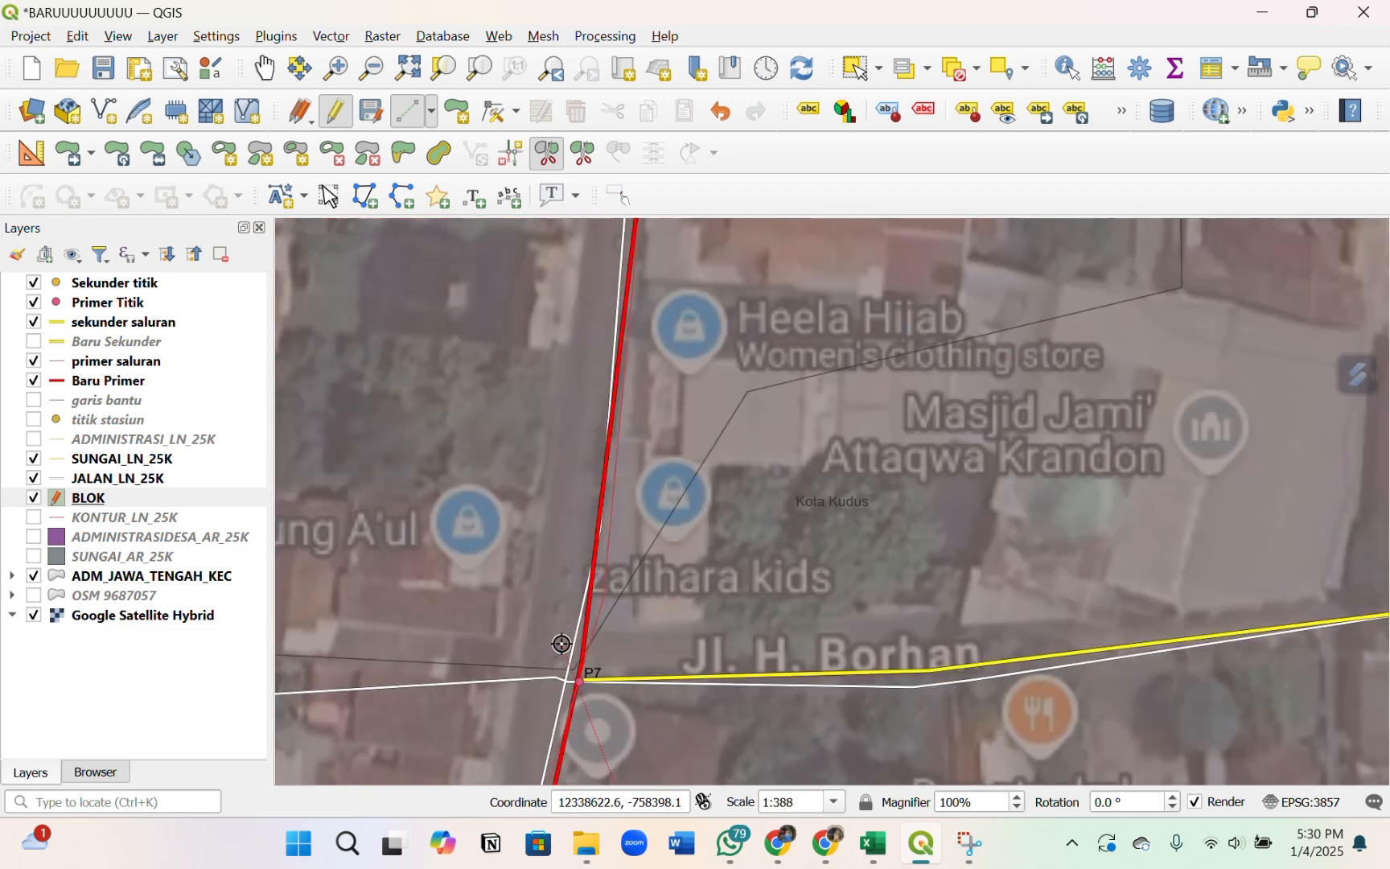
{"action": "right_click", "coordinate": [574, 634]}
{"action": "scroll", "coordinate": [575, 634], "scroll_direction": "down", "scroll_amount": 3}
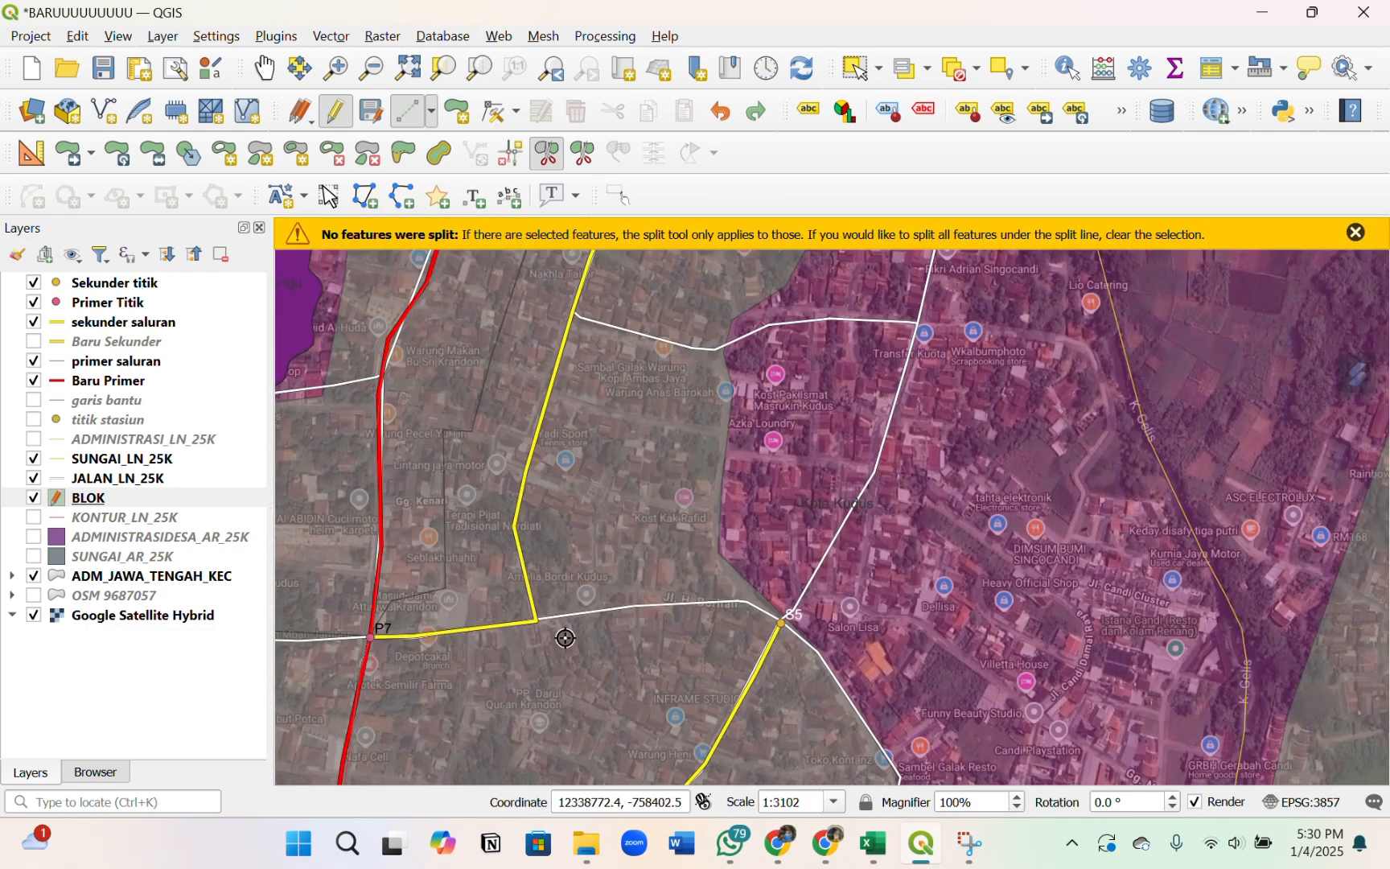
- Split the block from P7, southeast past PP. Darul Qur'an Krandon, and northeast to the block edge near S5
{"action": "scroll", "coordinate": [734, 646], "scroll_direction": "down", "scroll_amount": 1}
{"action": "scroll", "coordinate": [512, 630], "scroll_direction": "up", "scroll_amount": 1}
{"action": "scroll", "coordinate": [568, 643], "scroll_direction": "up", "scroll_amount": 2}
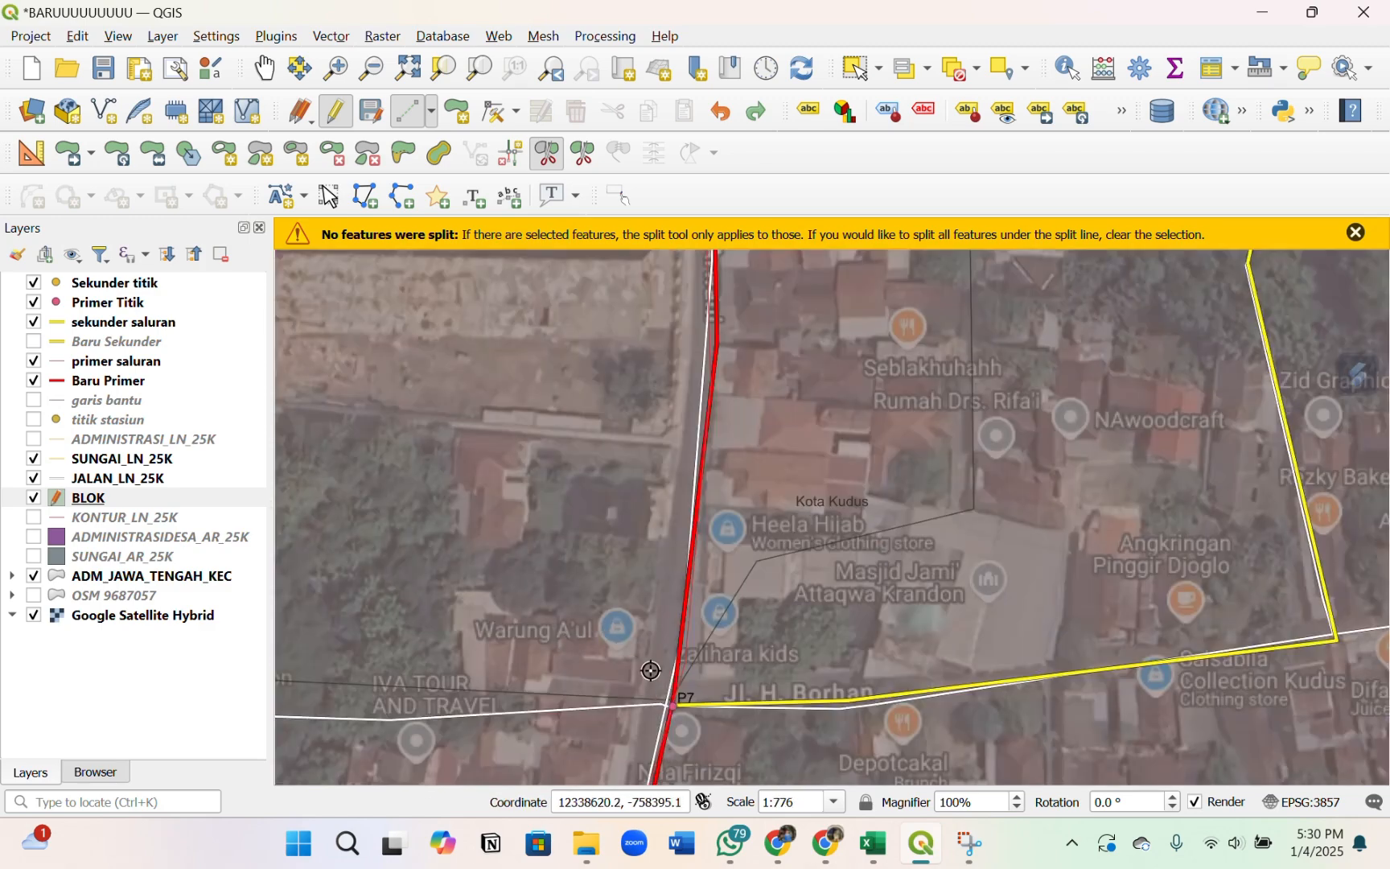
{"action": "scroll", "coordinate": [662, 626], "scroll_direction": "down", "scroll_amount": 2}
{"action": "left_click", "coordinate": [678, 689]}
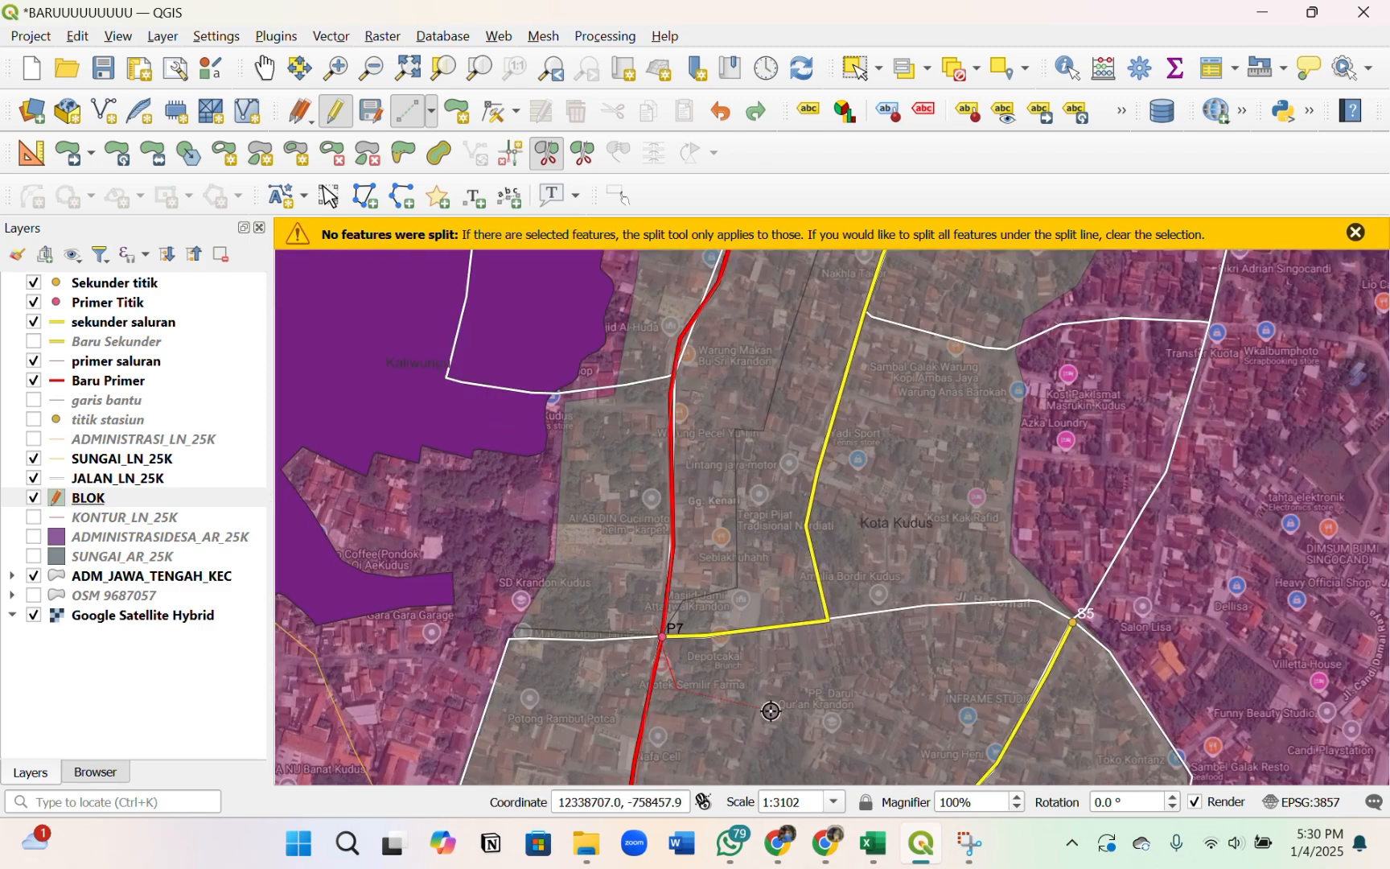
{"action": "left_click", "coordinate": [772, 711]}
{"action": "left_click", "coordinate": [834, 717]}
{"action": "left_click", "coordinate": [863, 680]}
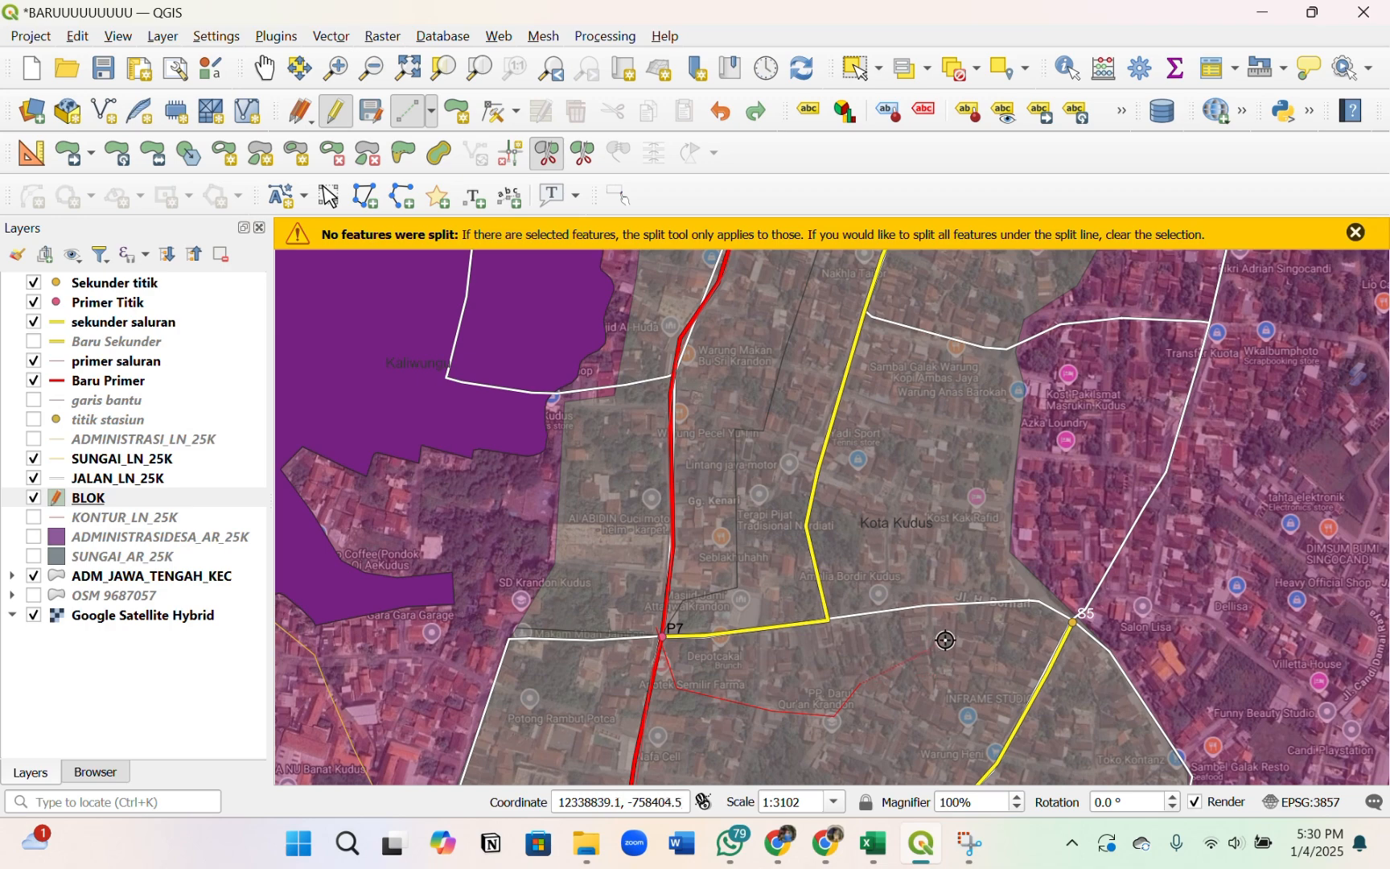
{"action": "scroll", "coordinate": [978, 474], "scroll_direction": "down", "scroll_amount": 1}
{"action": "scroll", "coordinate": [791, 664], "scroll_direction": "up", "scroll_amount": 1}
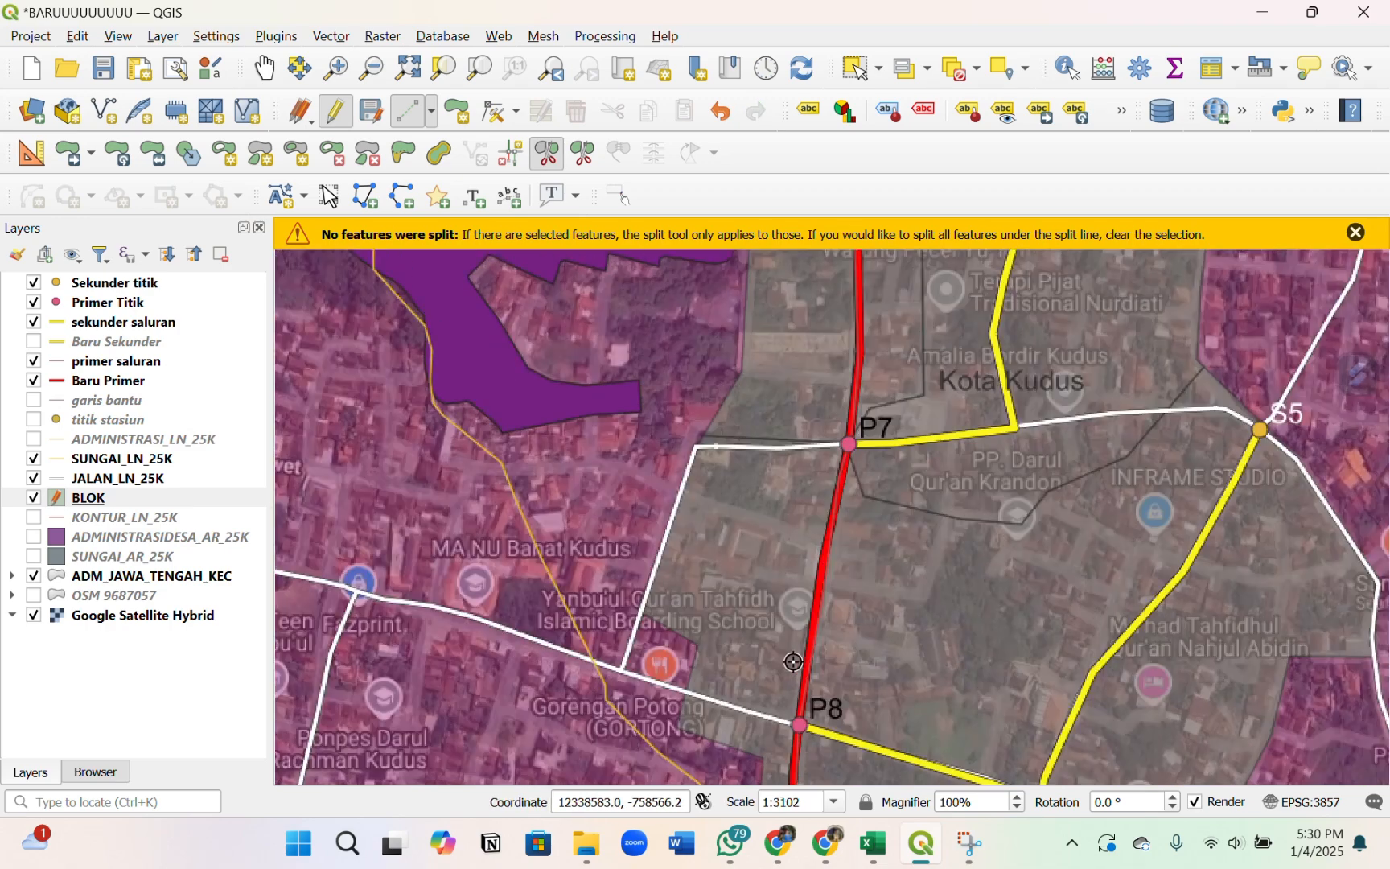
- Split the block between P7 and P8 from the split line near PP. Darul Qur'an Krandon, southwest past Kantor Yanbu'a Center, to P8
{"action": "scroll", "coordinate": [1017, 523], "scroll_direction": "up", "scroll_amount": 1}
{"action": "scroll", "coordinate": [1012, 543], "scroll_direction": "down", "scroll_amount": 1}
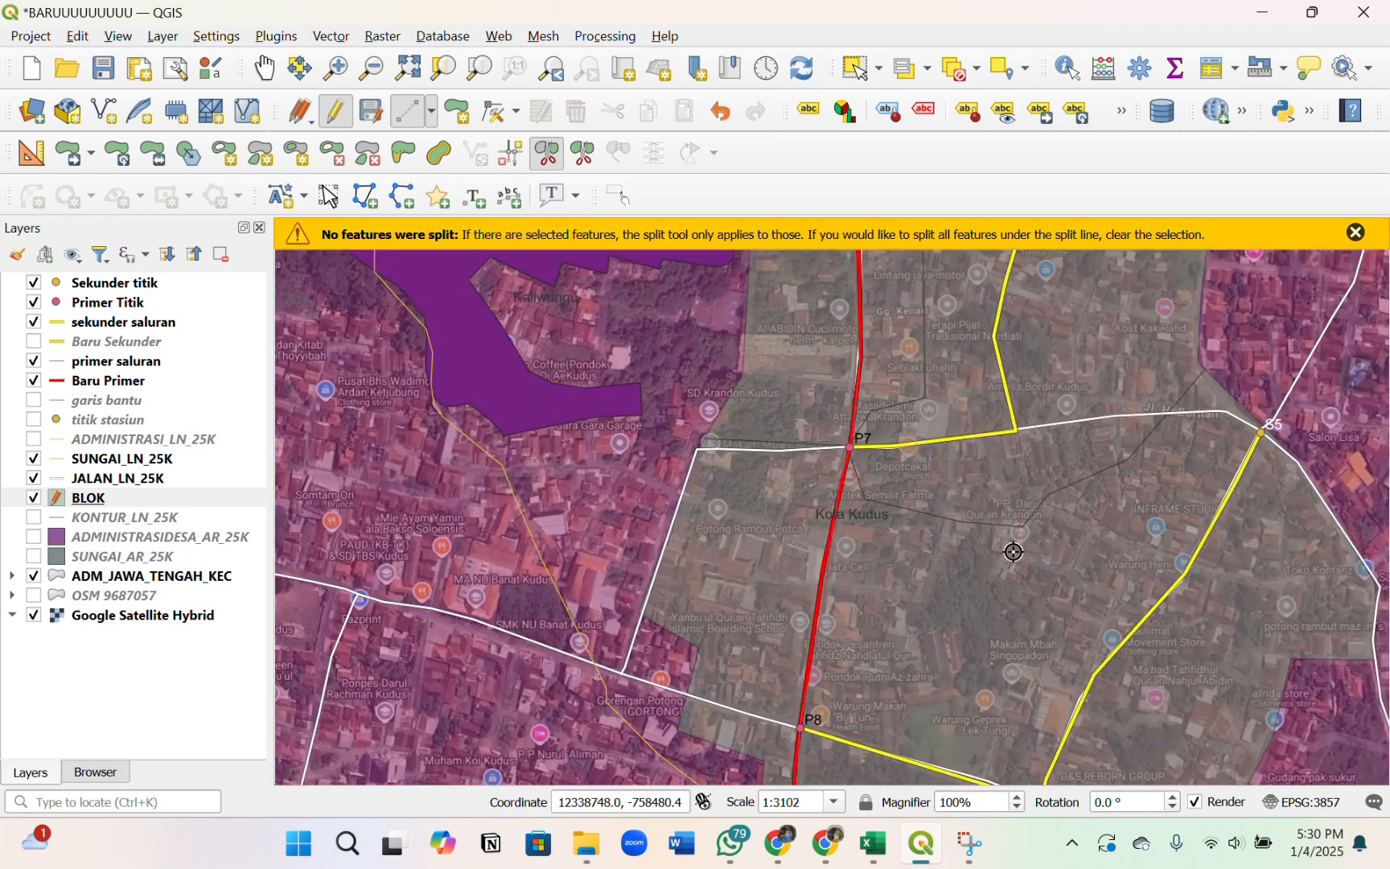
{"action": "left_click", "coordinate": [920, 623]}
{"action": "left_click", "coordinate": [905, 697]}
{"action": "scroll", "coordinate": [683, 574], "scroll_direction": "down", "scroll_amount": 2}
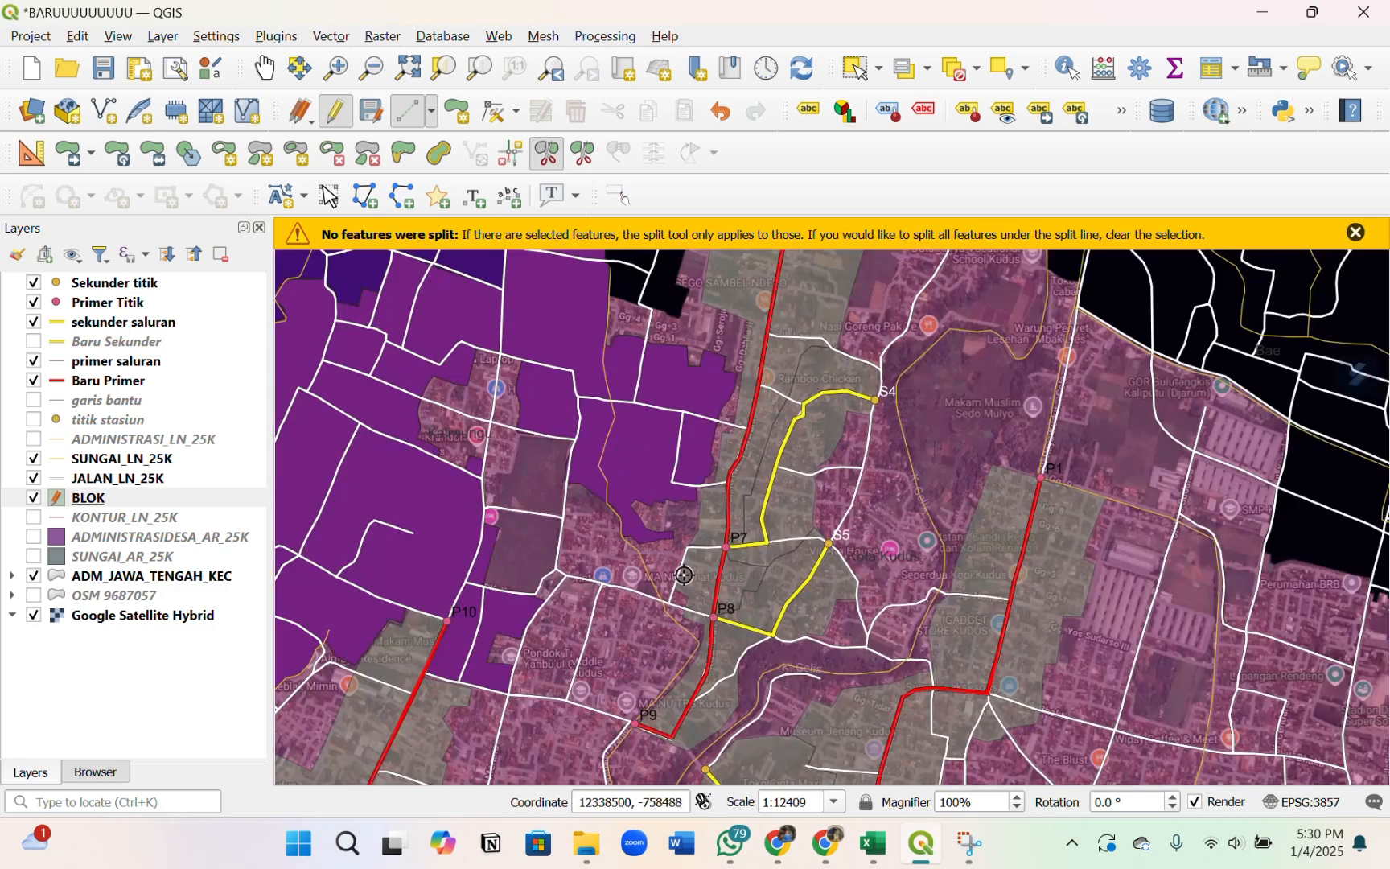
{"action": "scroll", "coordinate": [738, 612], "scroll_direction": "up", "scroll_amount": 3}
{"action": "left_click", "coordinate": [673, 520]}
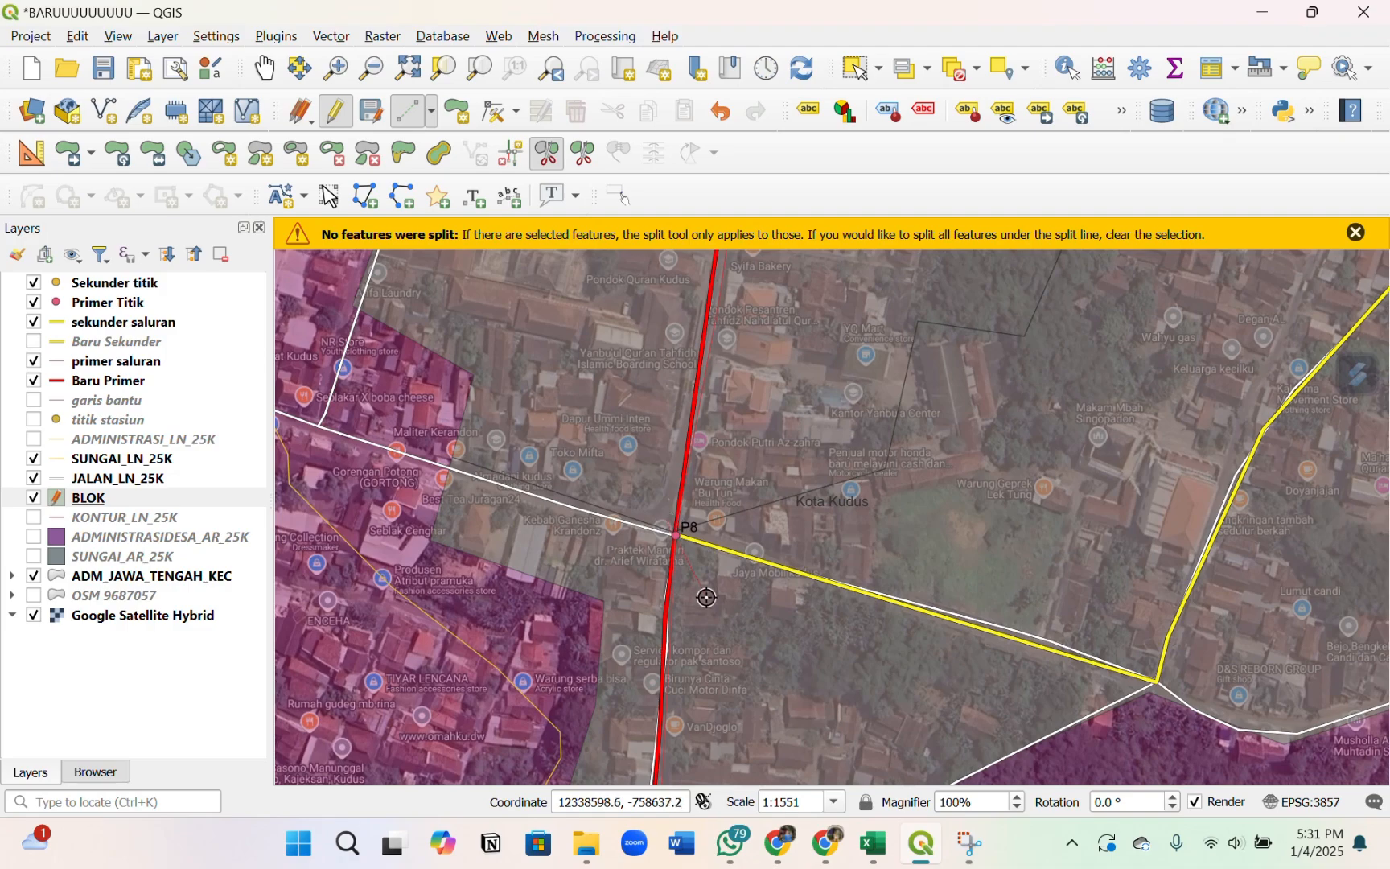
{"action": "left_click", "coordinate": [686, 581]}
- Split the block from its northern edge east of S6, south between the channels to P11, and northeast to S7
{"action": "scroll", "coordinate": [1009, 521], "scroll_direction": "down", "scroll_amount": 4}
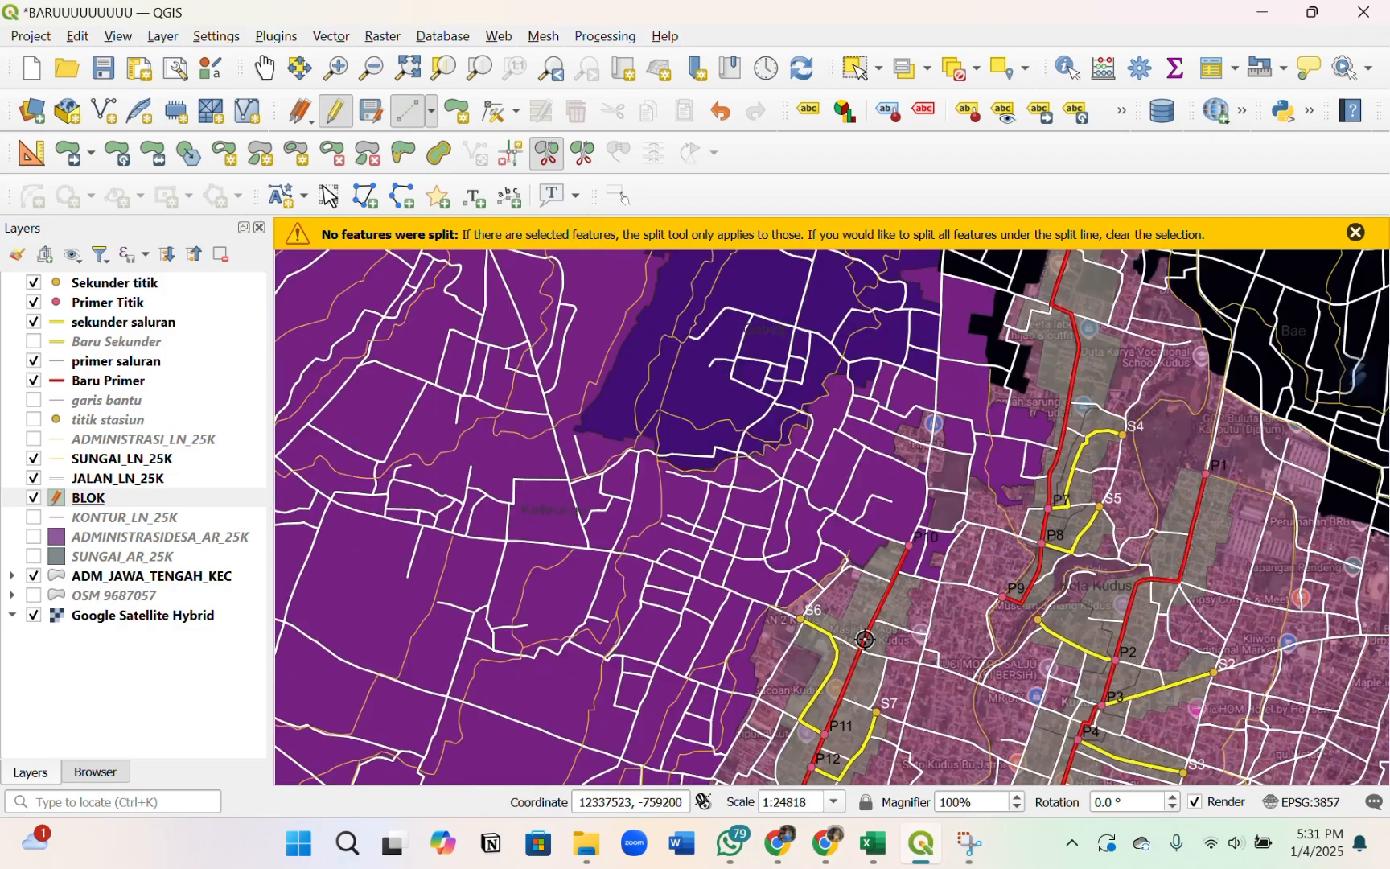
{"action": "scroll", "coordinate": [865, 640], "scroll_direction": "up", "scroll_amount": 3}
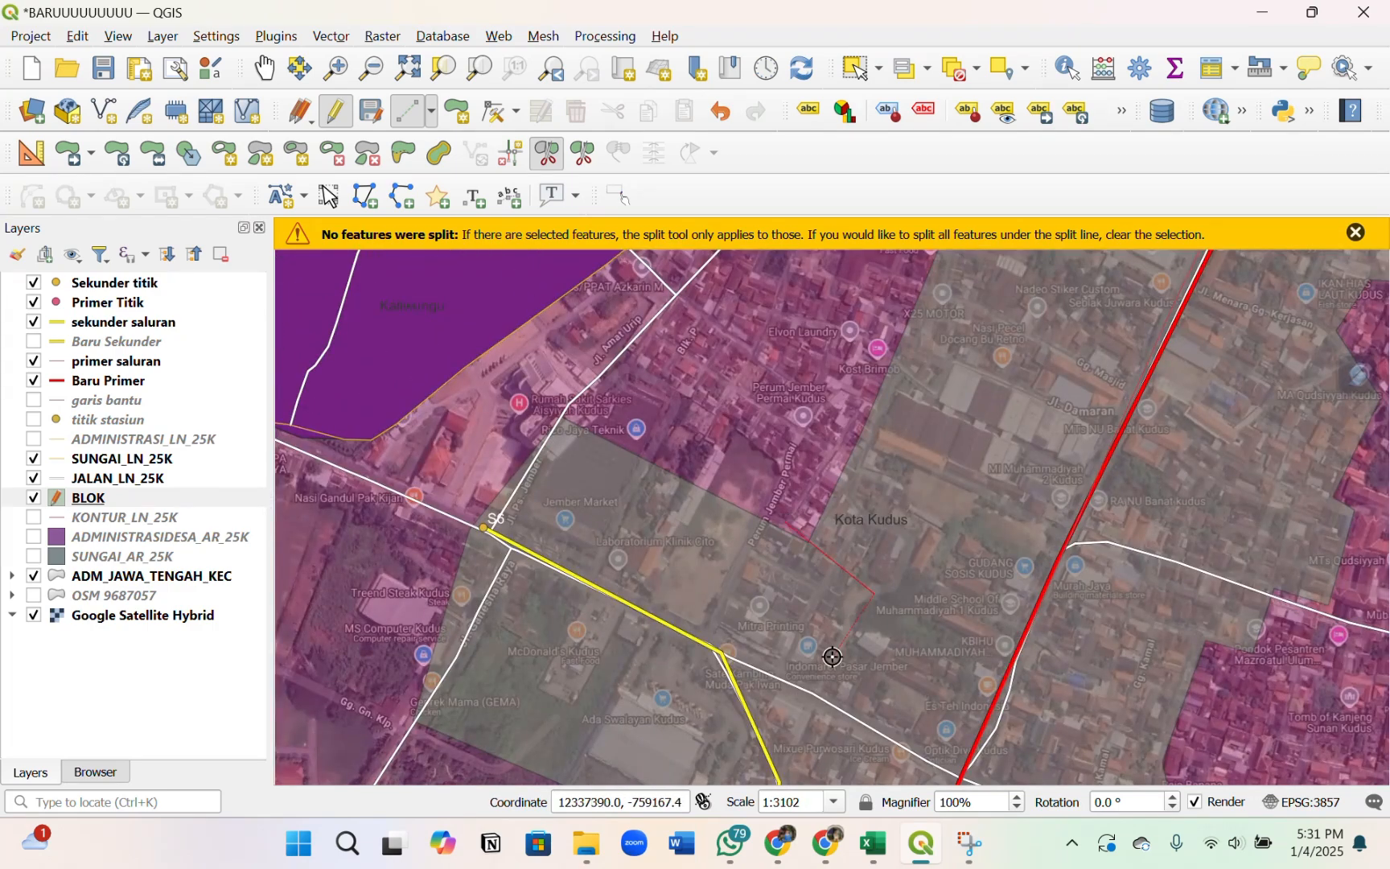
{"action": "scroll", "coordinate": [828, 529], "scroll_direction": "down", "scroll_amount": 1}
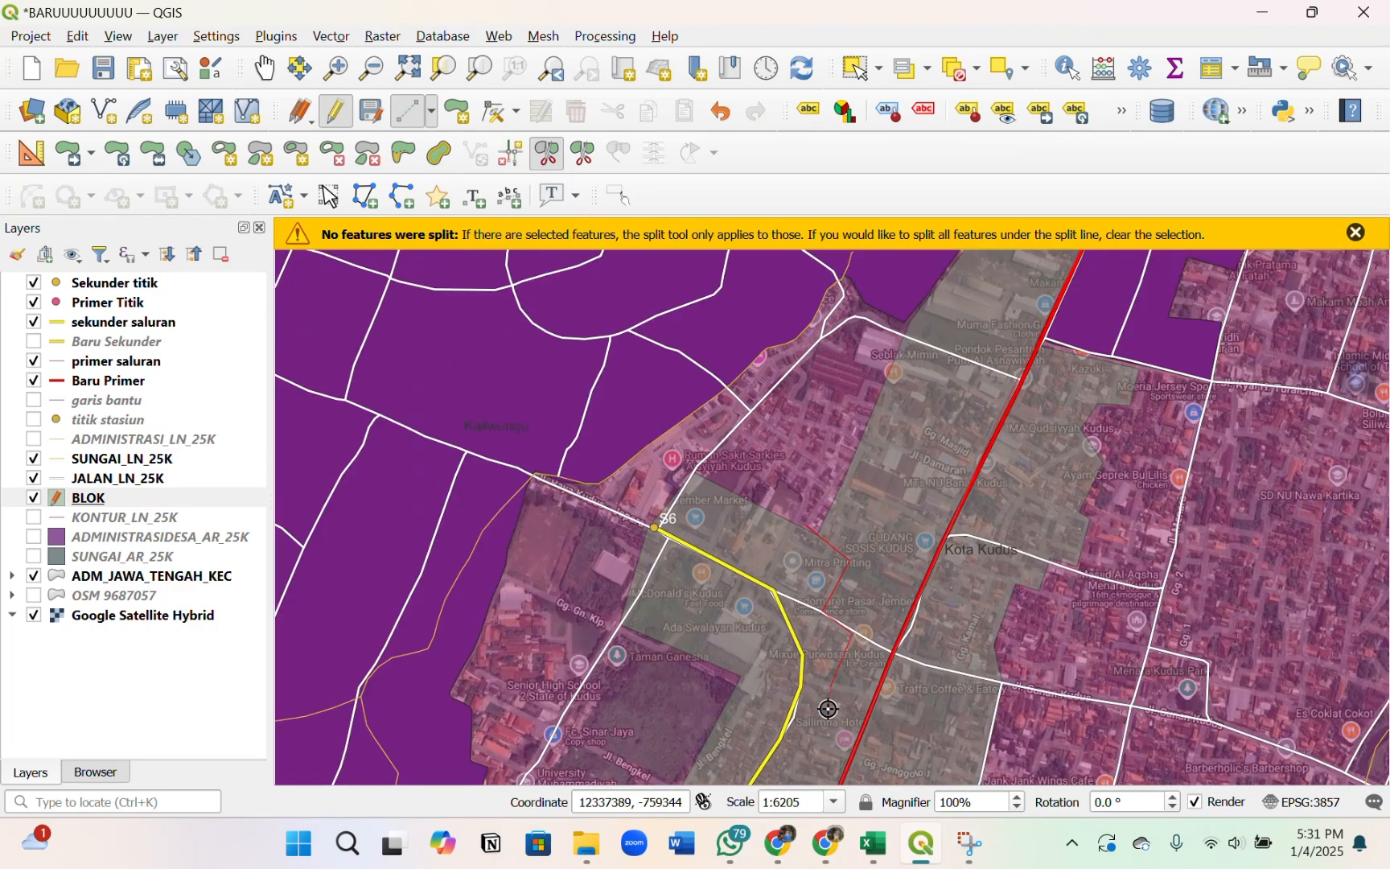
{"action": "scroll", "coordinate": [829, 668], "scroll_direction": "down", "scroll_amount": 1}
{"action": "scroll", "coordinate": [828, 577], "scroll_direction": "up", "scroll_amount": 2}
{"action": "scroll", "coordinate": [871, 576], "scroll_direction": "down", "scroll_amount": 1}
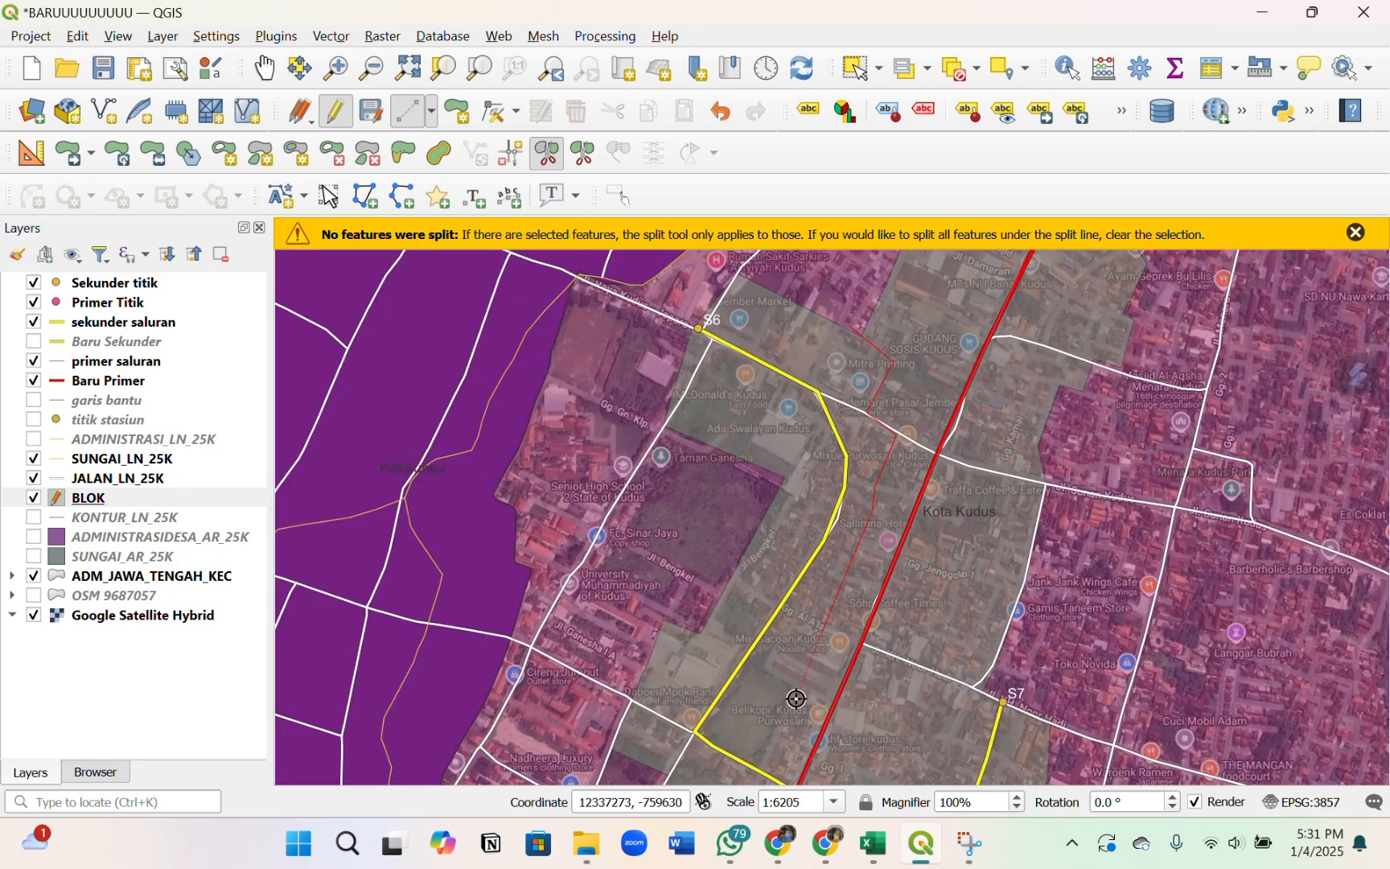
{"action": "scroll", "coordinate": [779, 704], "scroll_direction": "up", "scroll_amount": 2}
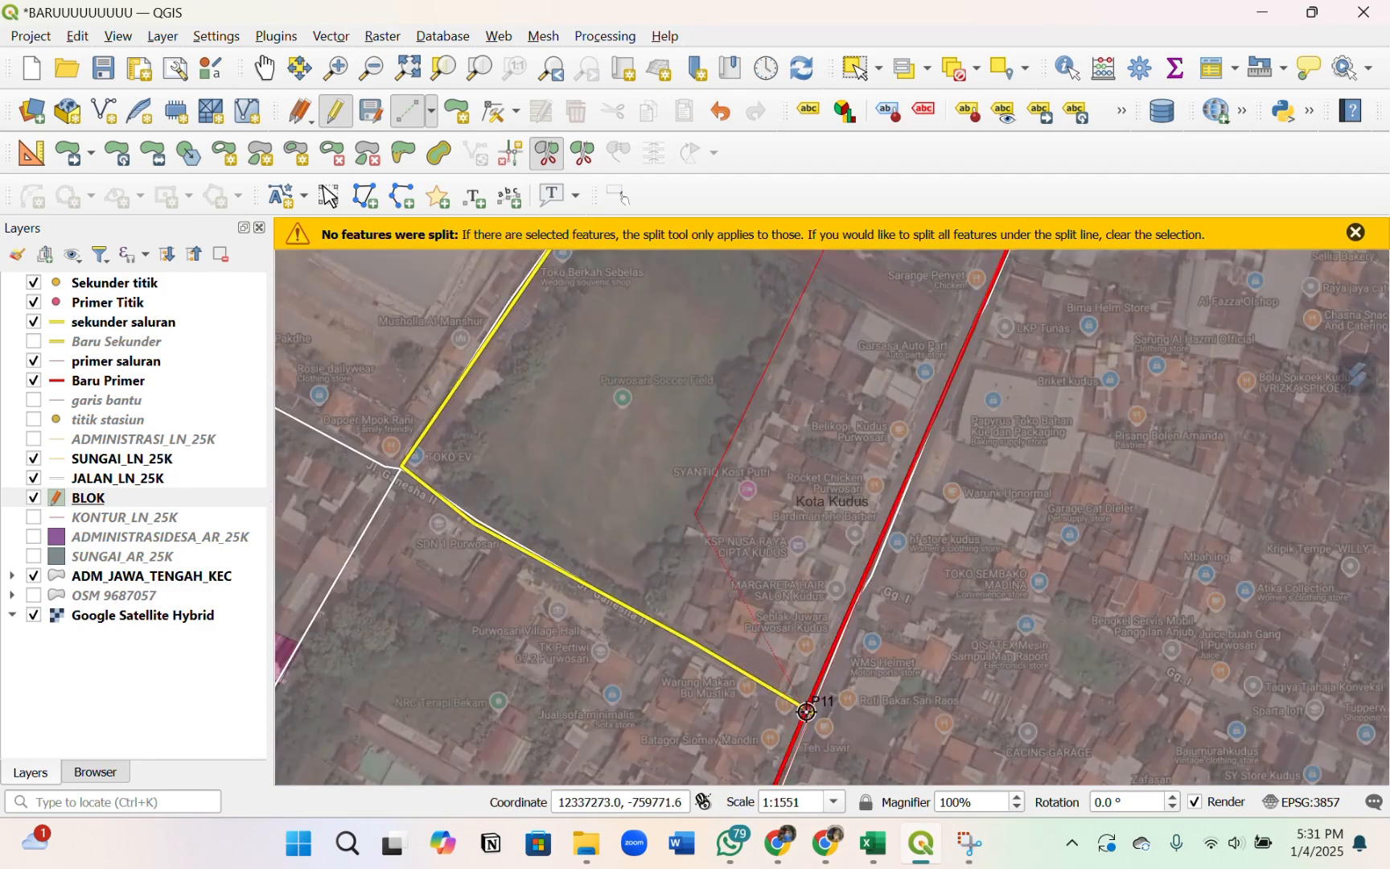
{"action": "scroll", "coordinate": [772, 676], "scroll_direction": "down", "scroll_amount": 2}
{"action": "left_click", "coordinate": [760, 666]}
{"action": "left_click", "coordinate": [807, 685]}
{"action": "left_click", "coordinate": [827, 650]}
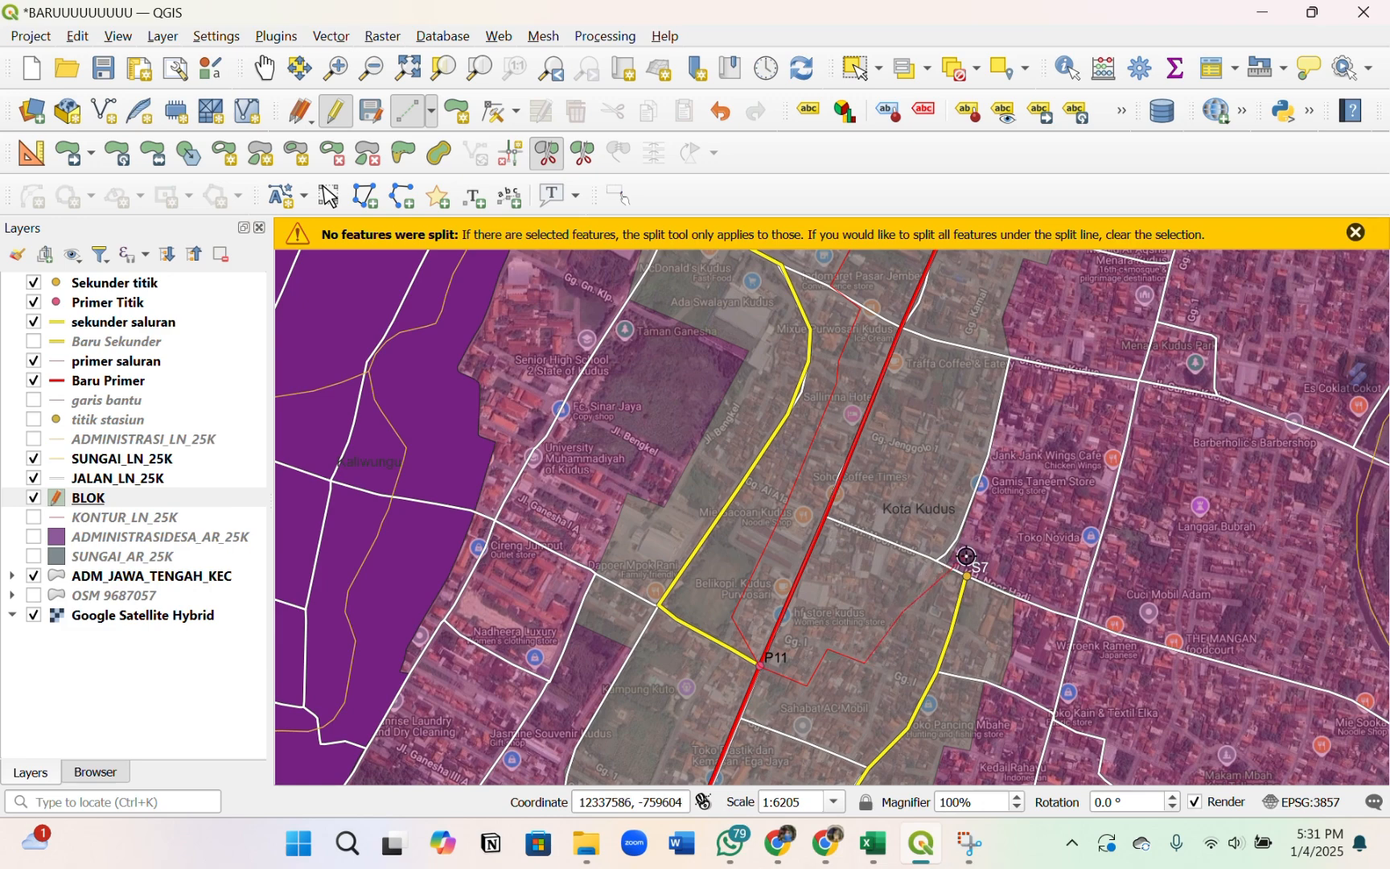
- Split the block from P11 southwest past Kampung Kudus to the western block edge near Mutah Kota Purwosari
{"action": "scroll", "coordinate": [954, 539], "scroll_direction": "down", "scroll_amount": 1}
{"action": "scroll", "coordinate": [817, 575], "scroll_direction": "up", "scroll_amount": 2}
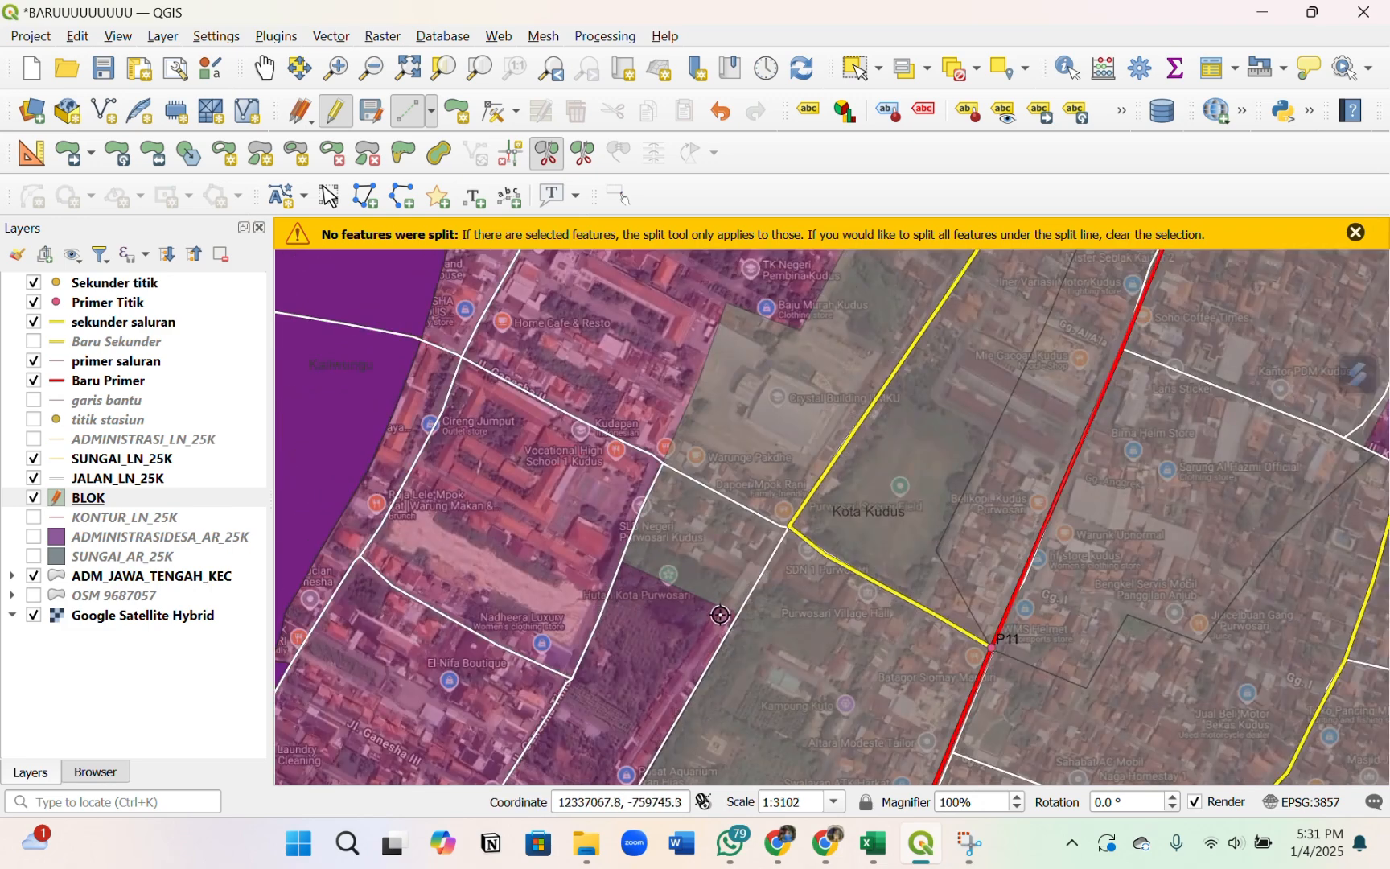
{"action": "scroll", "coordinate": [793, 479], "scroll_direction": "down", "scroll_amount": 1}
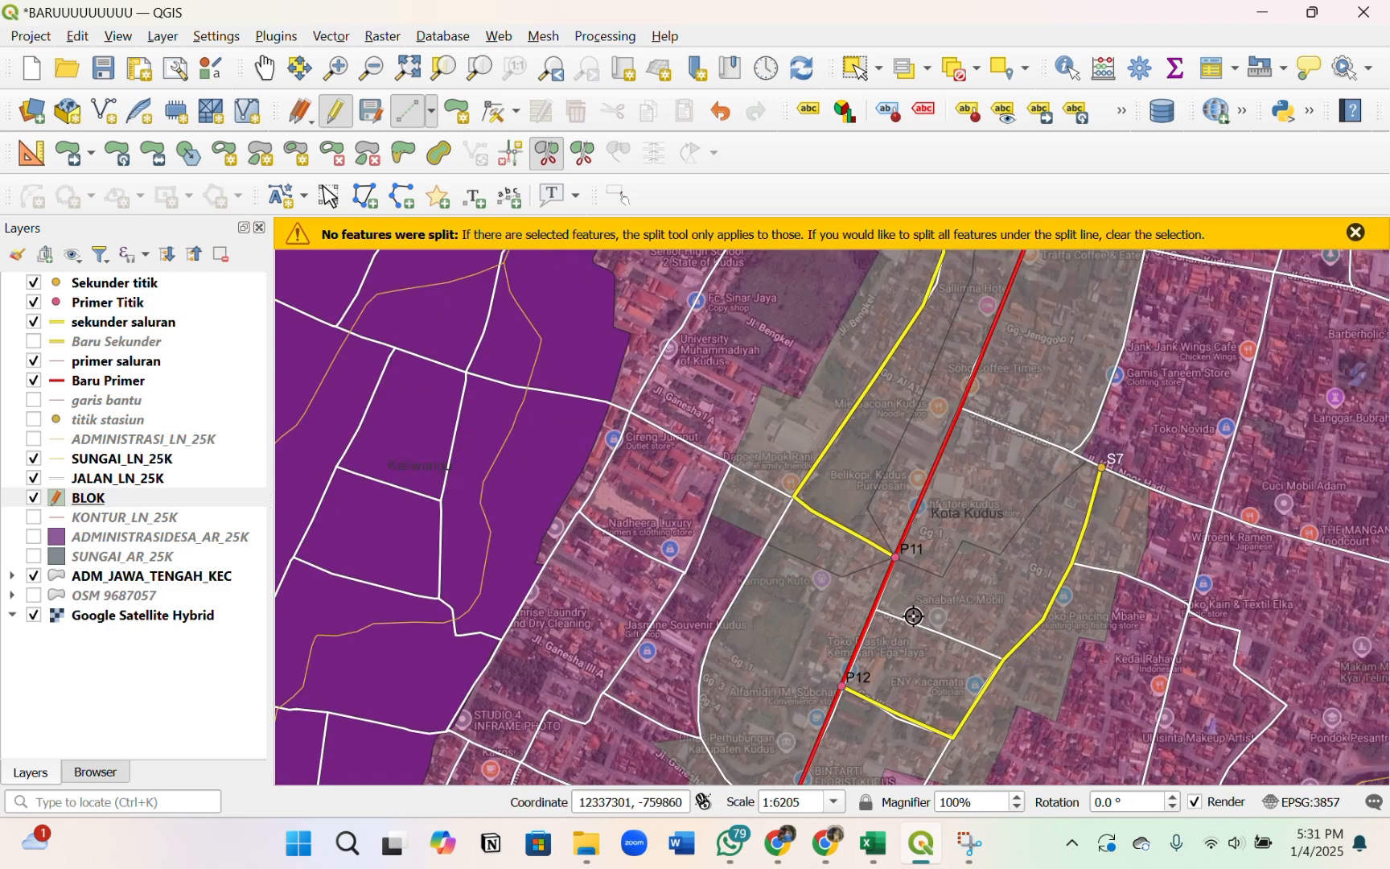
- Split the block from the line southeast of P11, southwest between the channels to P12, and west to the block edge near Pusat Aquarium
{"action": "scroll", "coordinate": [927, 612], "scroll_direction": "down", "scroll_amount": 1}
{"action": "scroll", "coordinate": [930, 611], "scroll_direction": "up", "scroll_amount": 2}
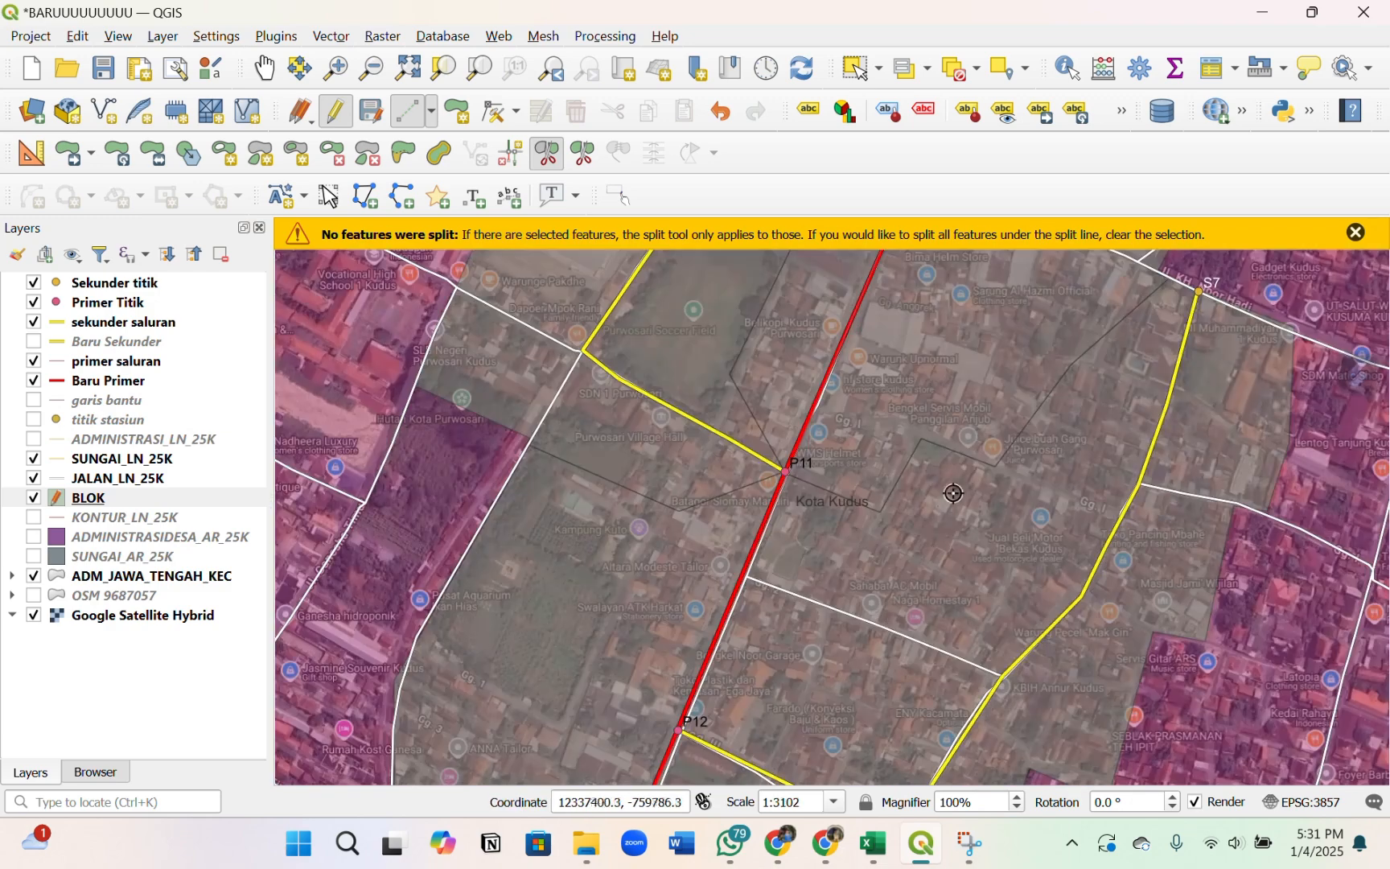
{"action": "scroll", "coordinate": [885, 518], "scroll_direction": "up", "scroll_amount": 1}
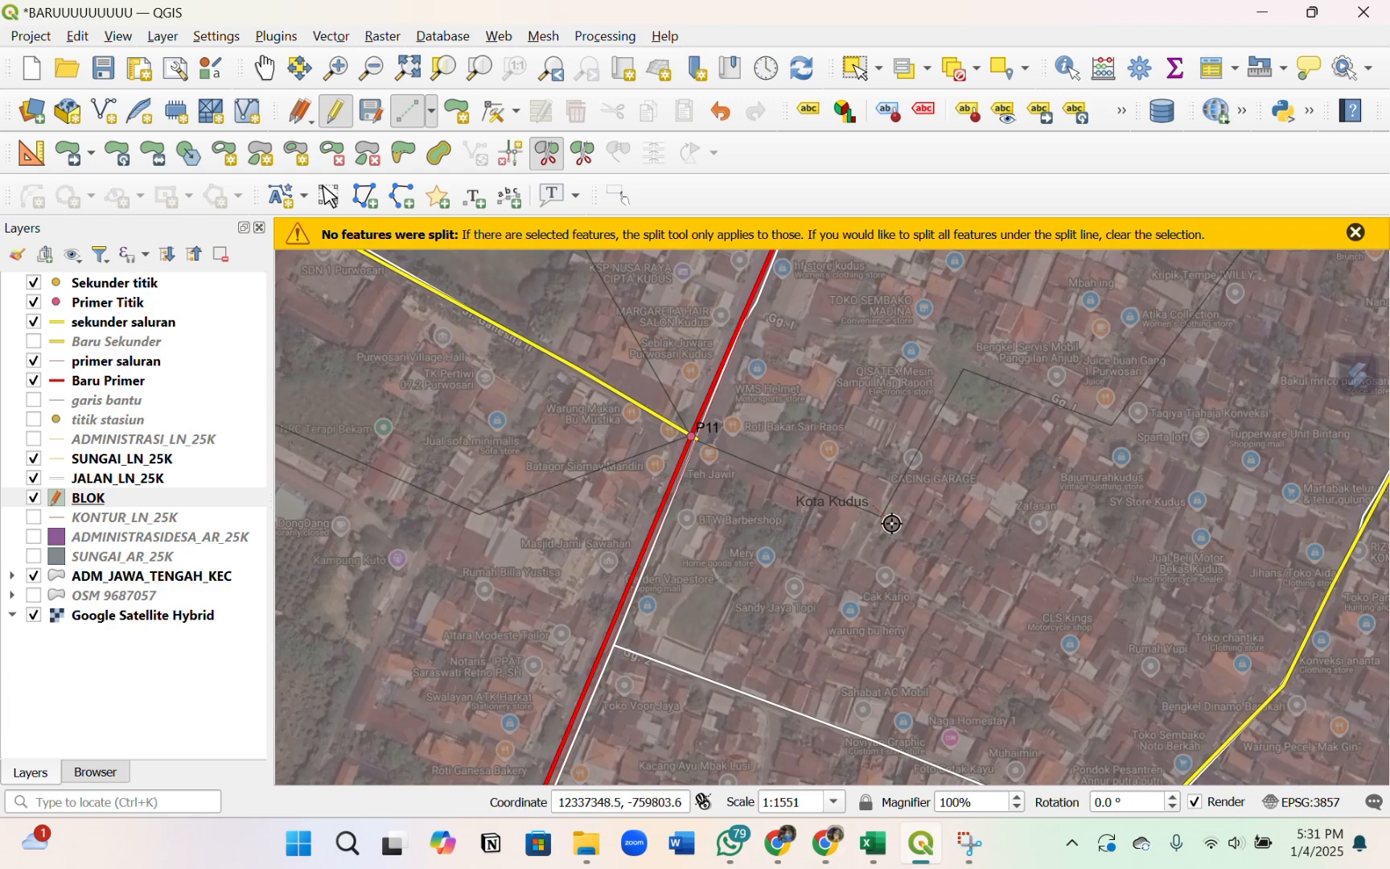
{"action": "left_click", "coordinate": [1018, 592]}
{"action": "scroll", "coordinate": [978, 621], "scroll_direction": "down", "scroll_amount": 1}
{"action": "left_click", "coordinate": [968, 680]}
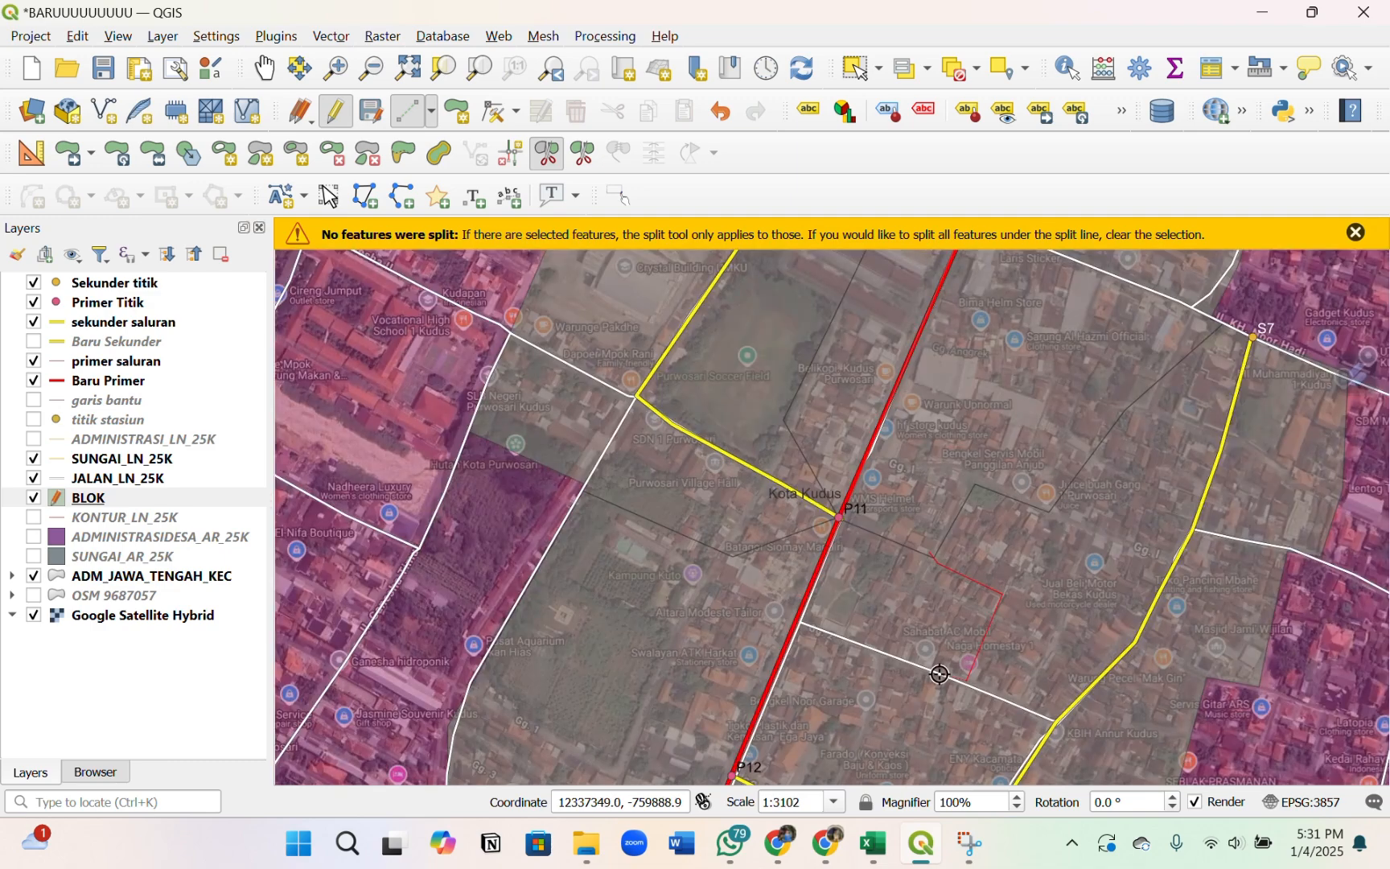
{"action": "left_click", "coordinate": [940, 675]}
{"action": "scroll", "coordinate": [958, 607], "scroll_direction": "down", "scroll_amount": 1}
{"action": "scroll", "coordinate": [935, 693], "scroll_direction": "up", "scroll_amount": 1}
{"action": "left_click", "coordinate": [940, 654]}
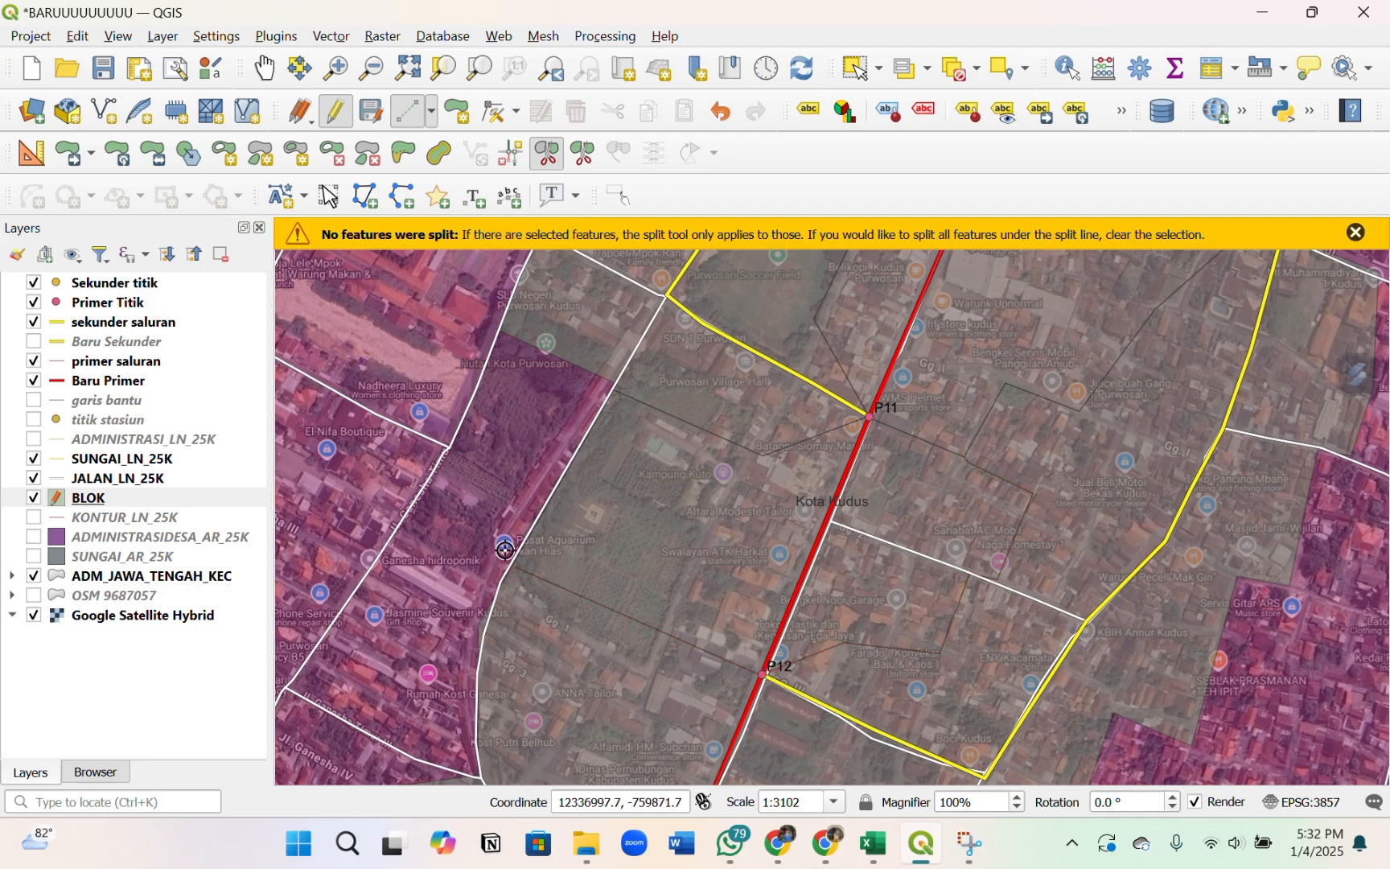
- Split the block from P12 southeast, passing below the secondary channel, to the block's southeastern edge
{"action": "scroll", "coordinate": [523, 530], "scroll_direction": "down", "scroll_amount": 1}
{"action": "scroll", "coordinate": [523, 530], "scroll_direction": "down", "scroll_amount": 1}
{"action": "scroll", "coordinate": [714, 658], "scroll_direction": "up", "scroll_amount": 5}
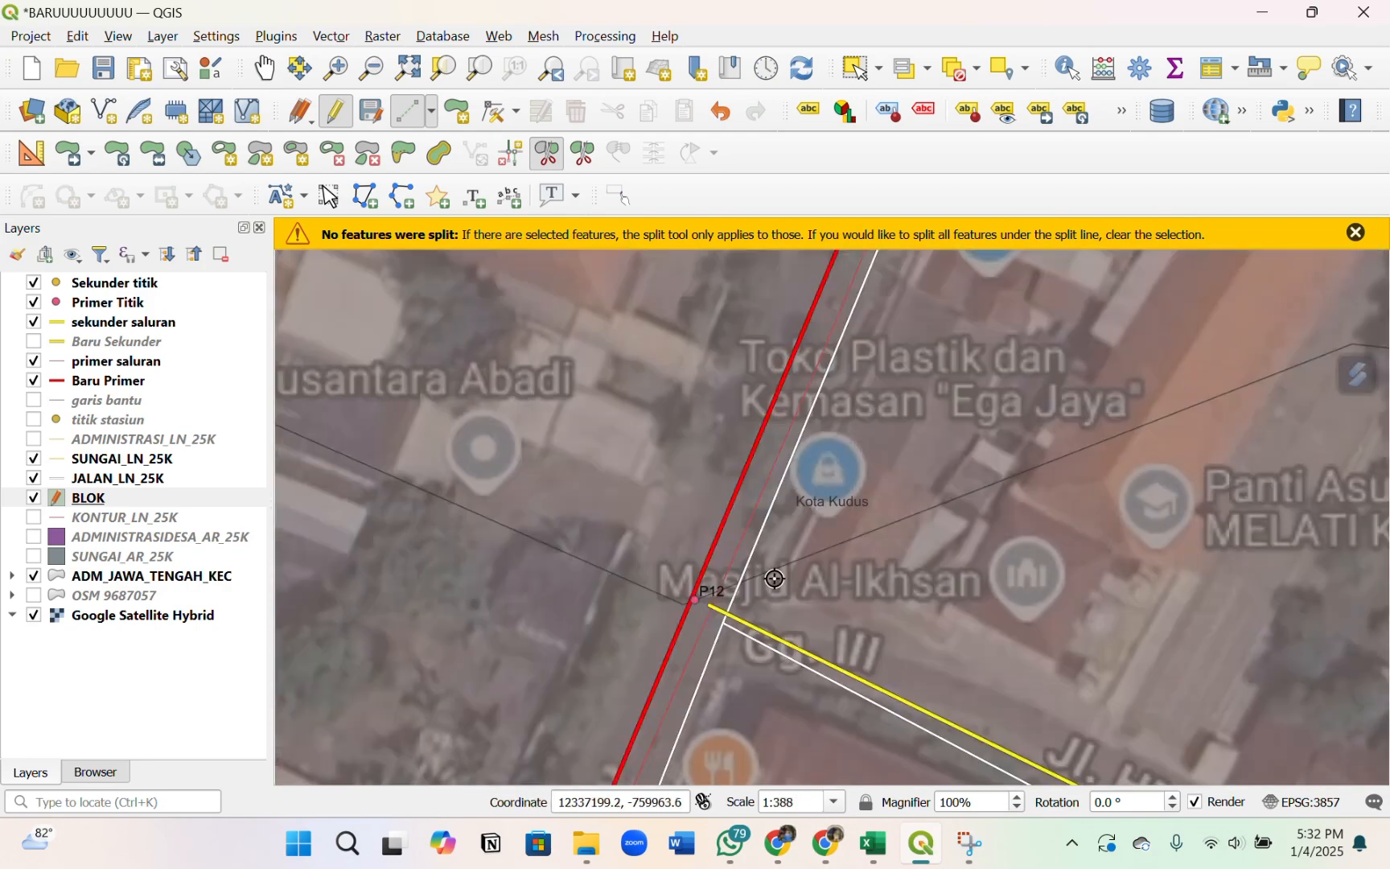
{"action": "scroll", "coordinate": [692, 611], "scroll_direction": "down", "scroll_amount": 2}
{"action": "scroll", "coordinate": [769, 708], "scroll_direction": "down", "scroll_amount": 1}
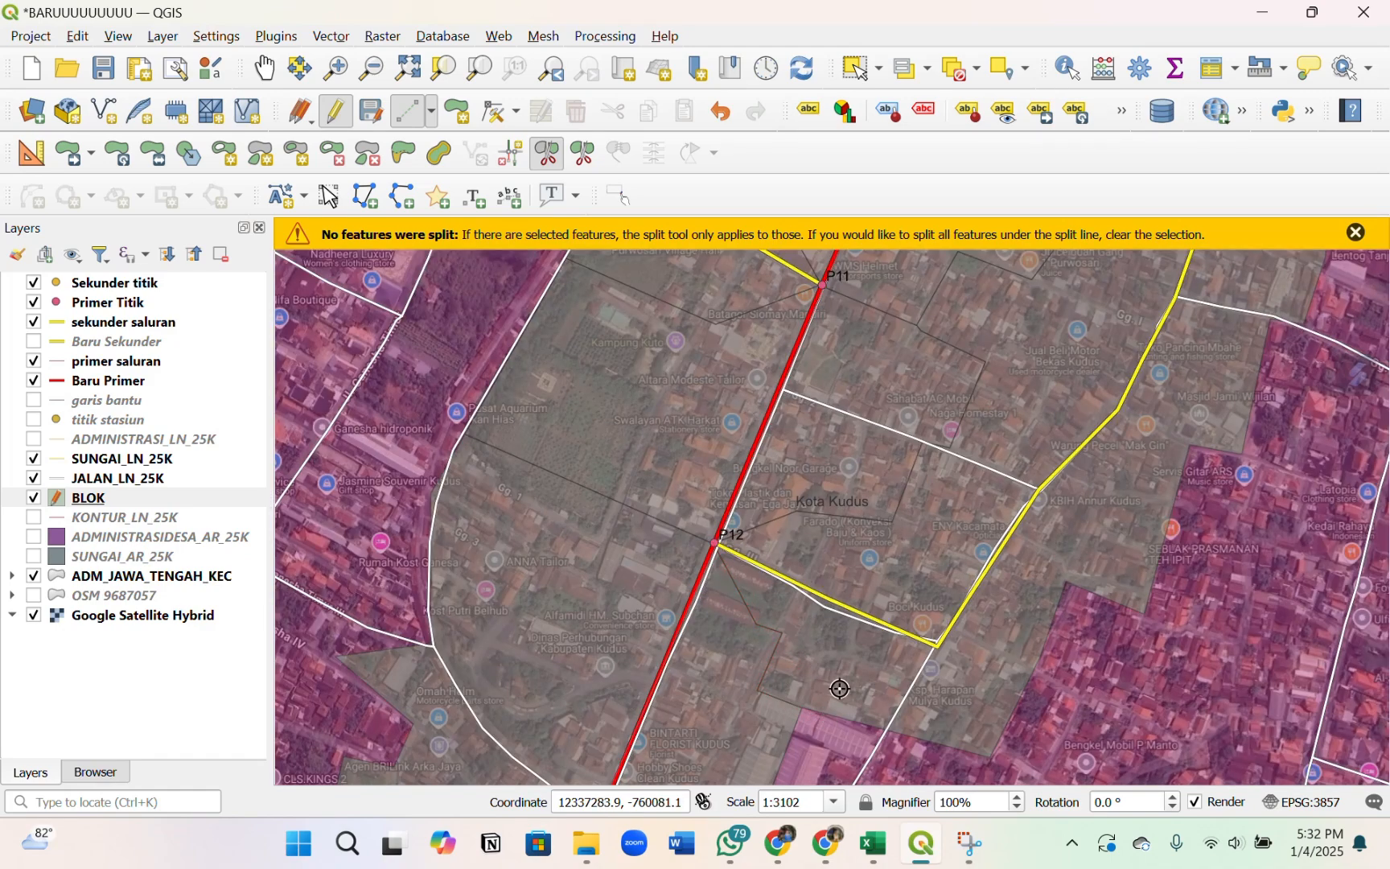
- Check the split blocks across the map, dismiss the warning, and stop editing the BLOK layer with its changes saved
{"action": "scroll", "coordinate": [897, 543], "scroll_direction": "down", "scroll_amount": 2}
{"action": "scroll", "coordinate": [777, 576], "scroll_direction": "down", "scroll_amount": 1}
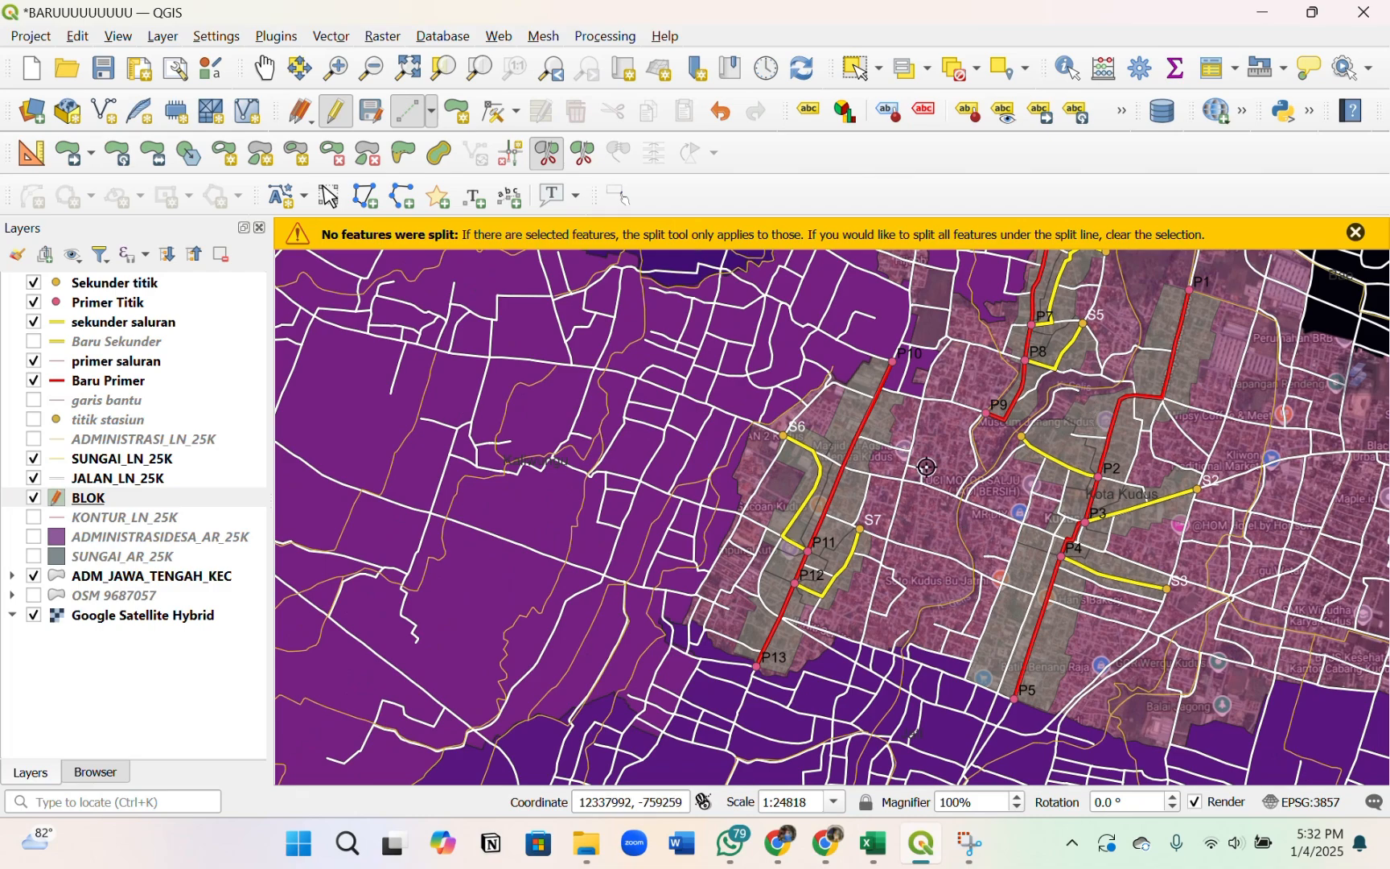
{"action": "scroll", "coordinate": [926, 467], "scroll_direction": "down", "scroll_amount": 1}
{"action": "scroll", "coordinate": [1050, 354], "scroll_direction": "up", "scroll_amount": 1}
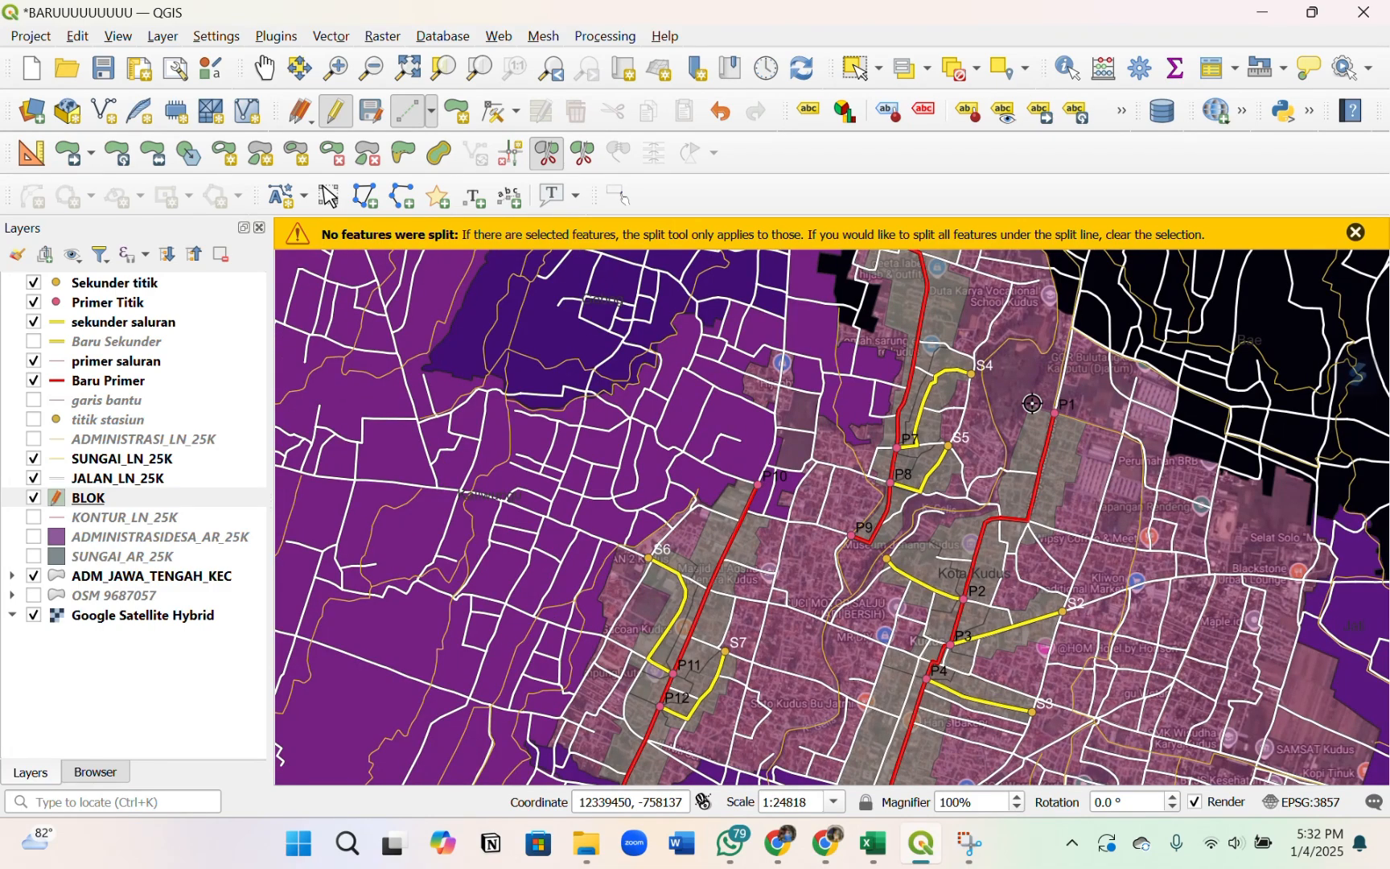
{"action": "scroll", "coordinate": [1034, 404], "scroll_direction": "down", "scroll_amount": 1}
{"action": "scroll", "coordinate": [1223, 406], "scroll_direction": "up", "scroll_amount": 1}
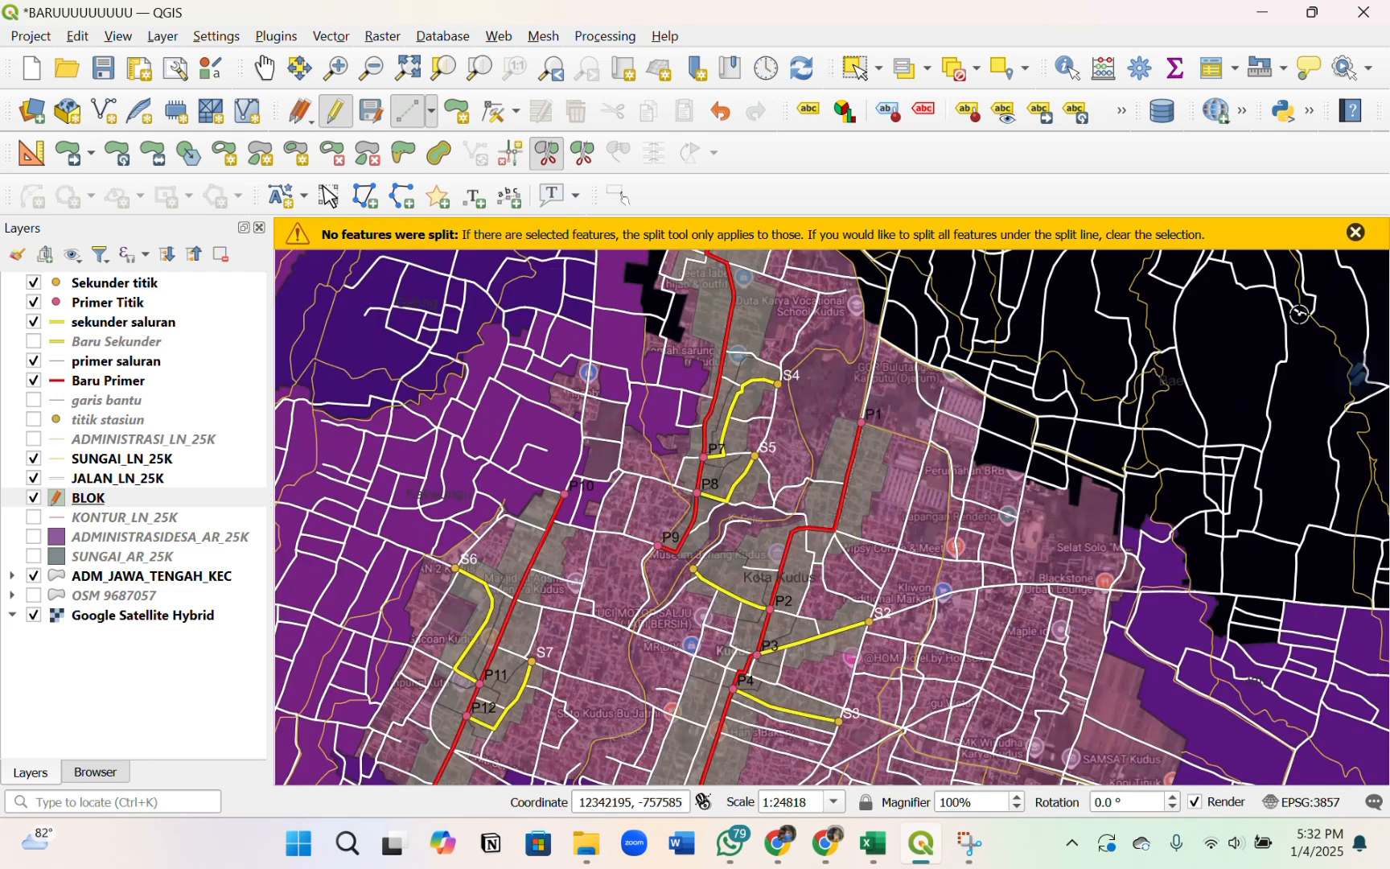
{"action": "left_click", "coordinate": [1356, 233]}
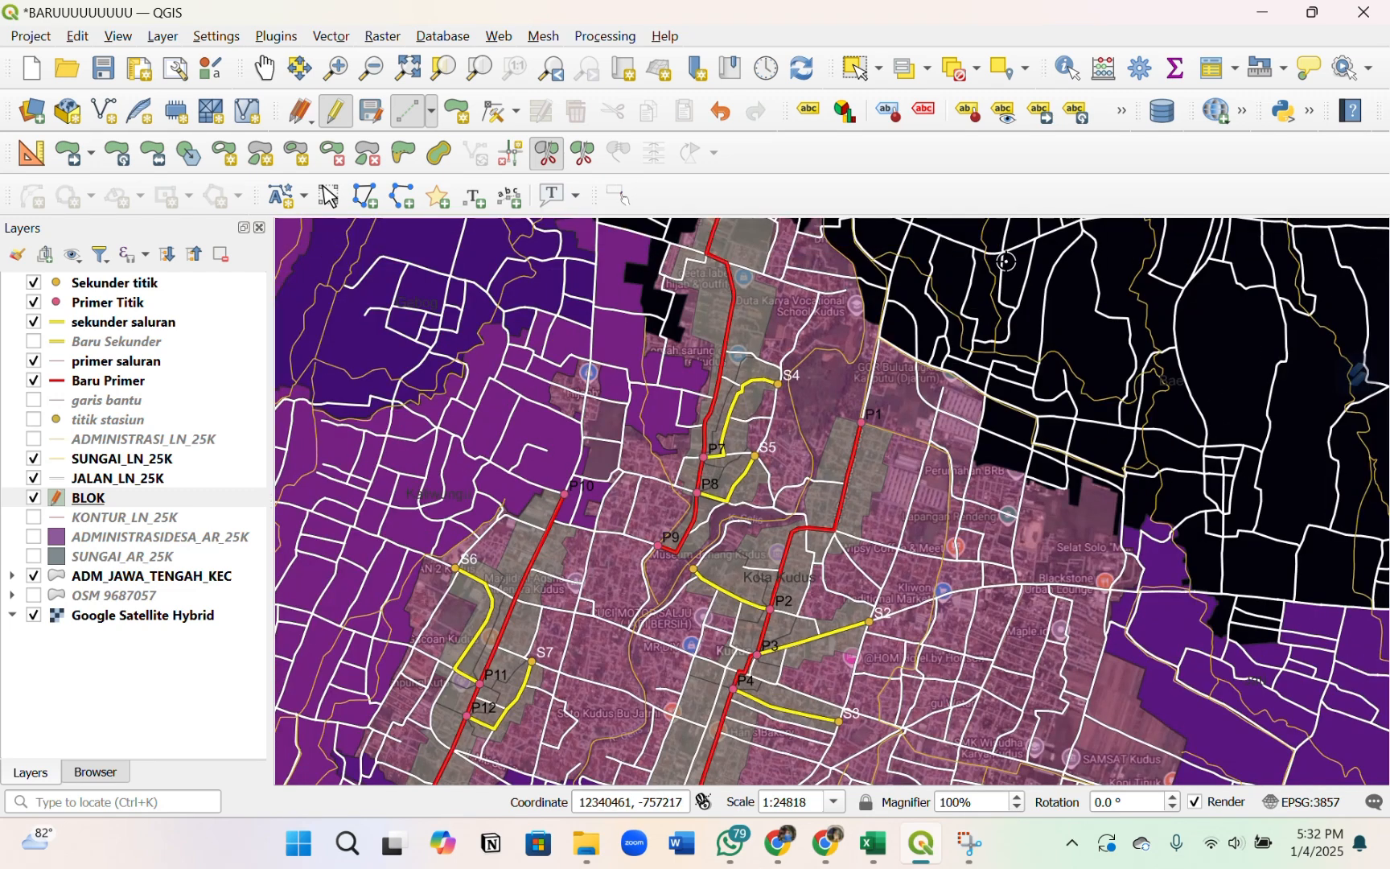
{"action": "left_click", "coordinate": [338, 113]}
{"action": "left_click", "coordinate": [643, 441]}
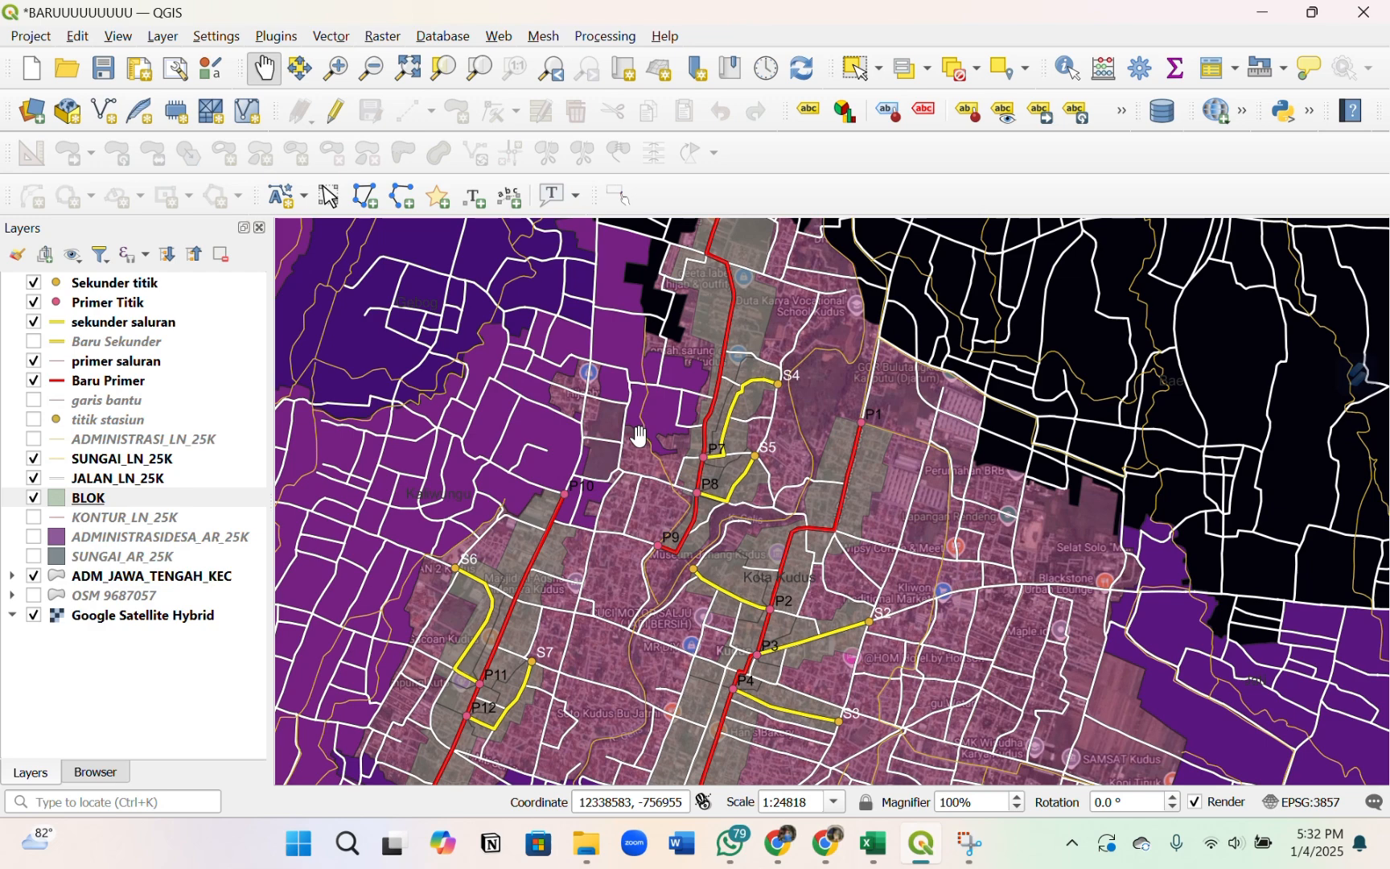
- Open the BLOK layer's attribute table and sort its rows by id in ascending order
{"action": "left_click", "coordinate": [138, 504]}
{"action": "right_click", "coordinate": [135, 499]}
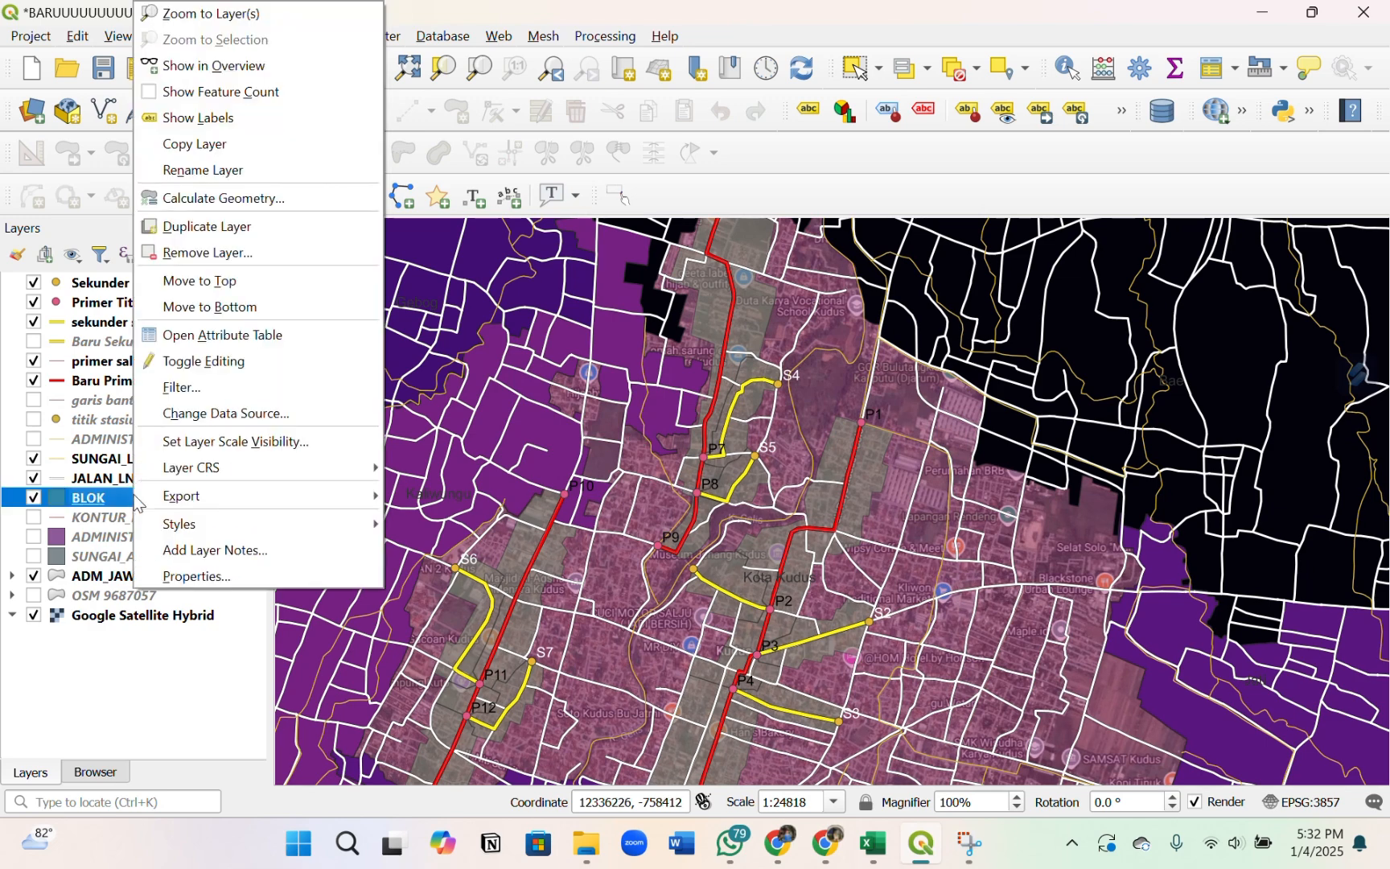
{"action": "left_click", "coordinate": [269, 345]}
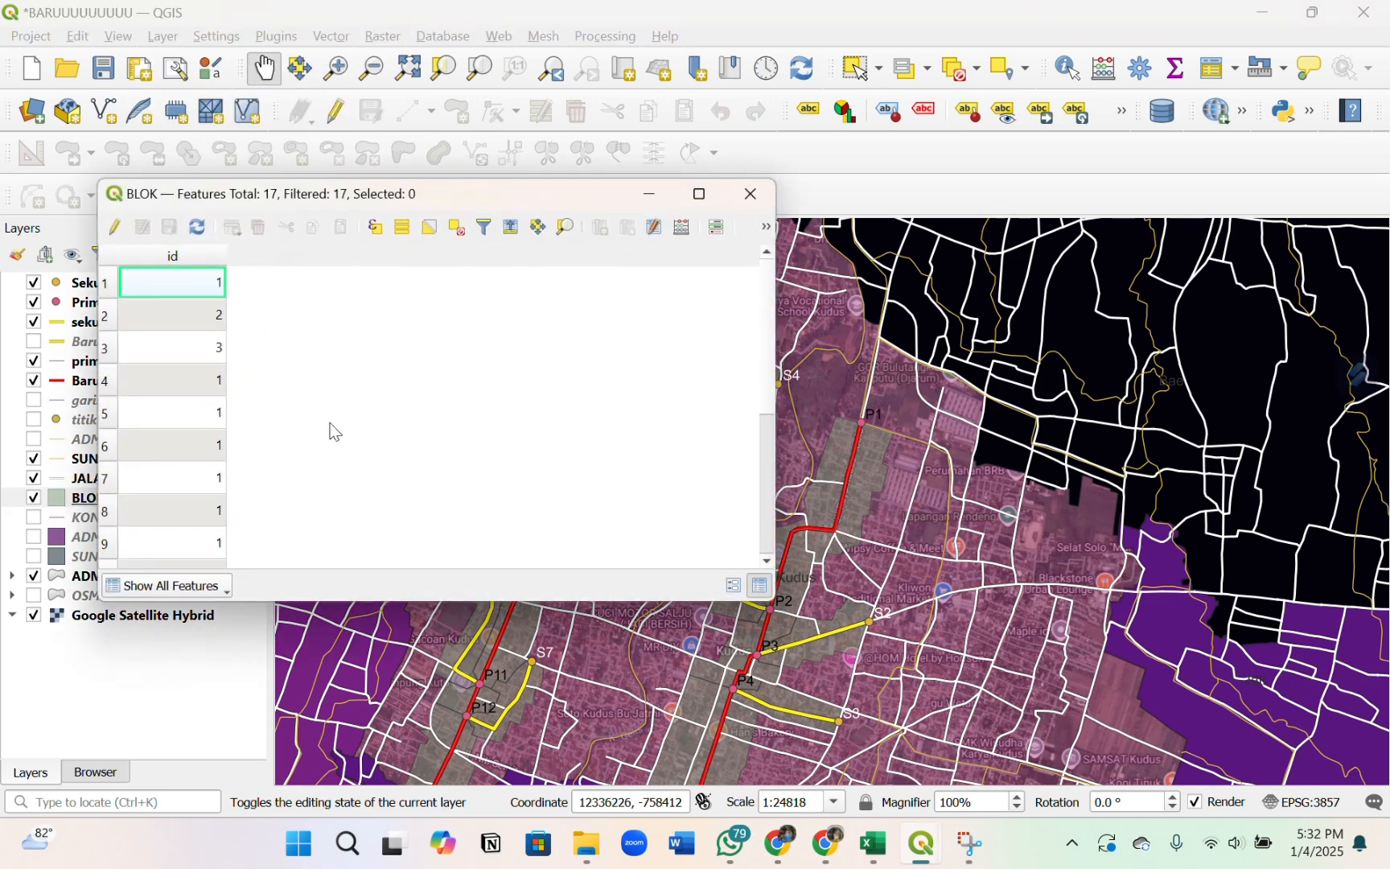
{"action": "left_click", "coordinate": [201, 258]}
{"action": "scroll", "coordinate": [213, 497], "scroll_direction": "down", "scroll_amount": 3}
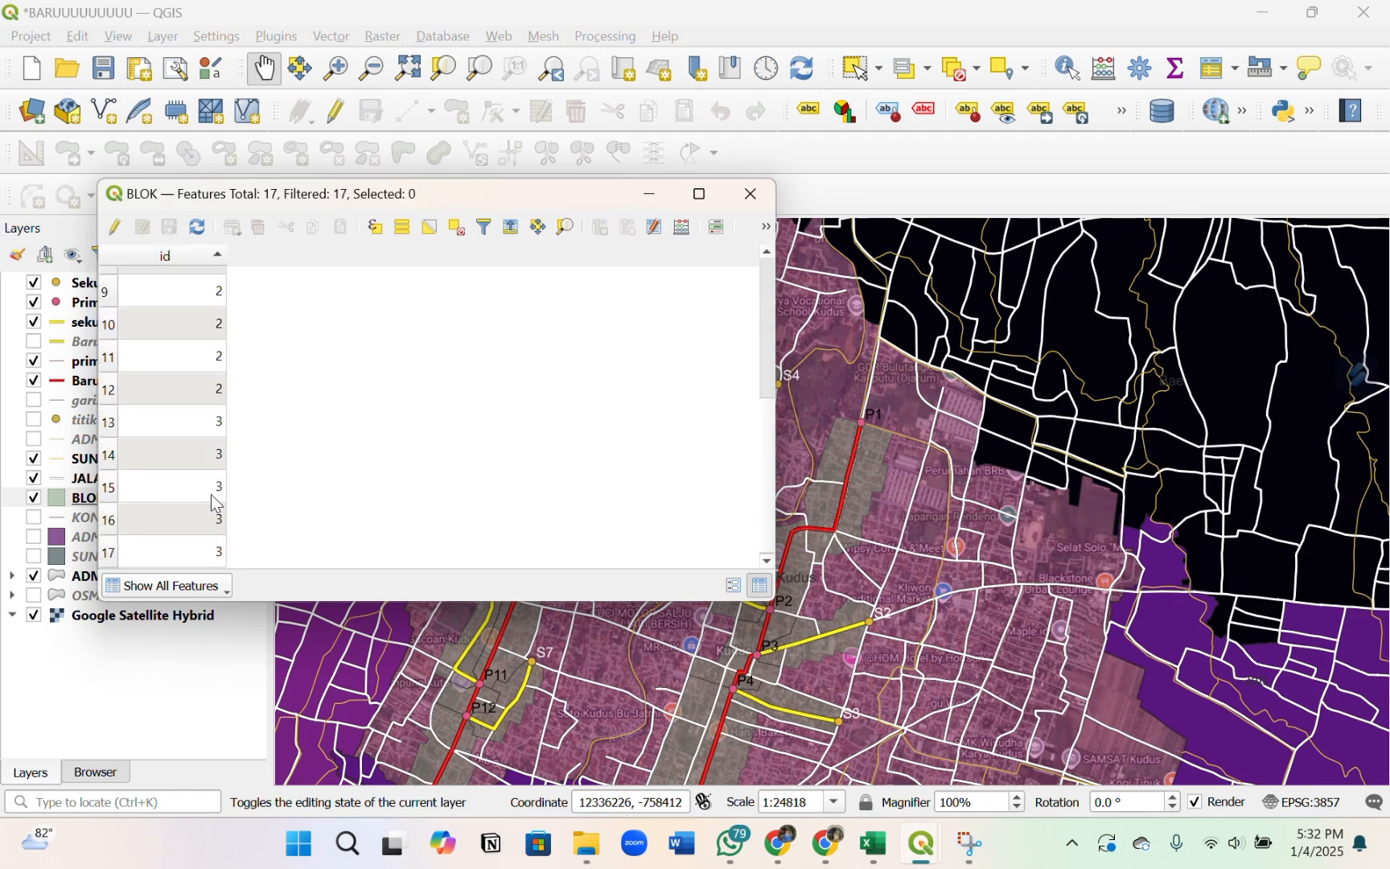
- Bring the channel blocks into view beside the attribute table and highlight rows 1 and 2 in turn to identify their blocks
{"action": "scroll", "coordinate": [1015, 394], "scroll_direction": "down", "scroll_amount": 1}
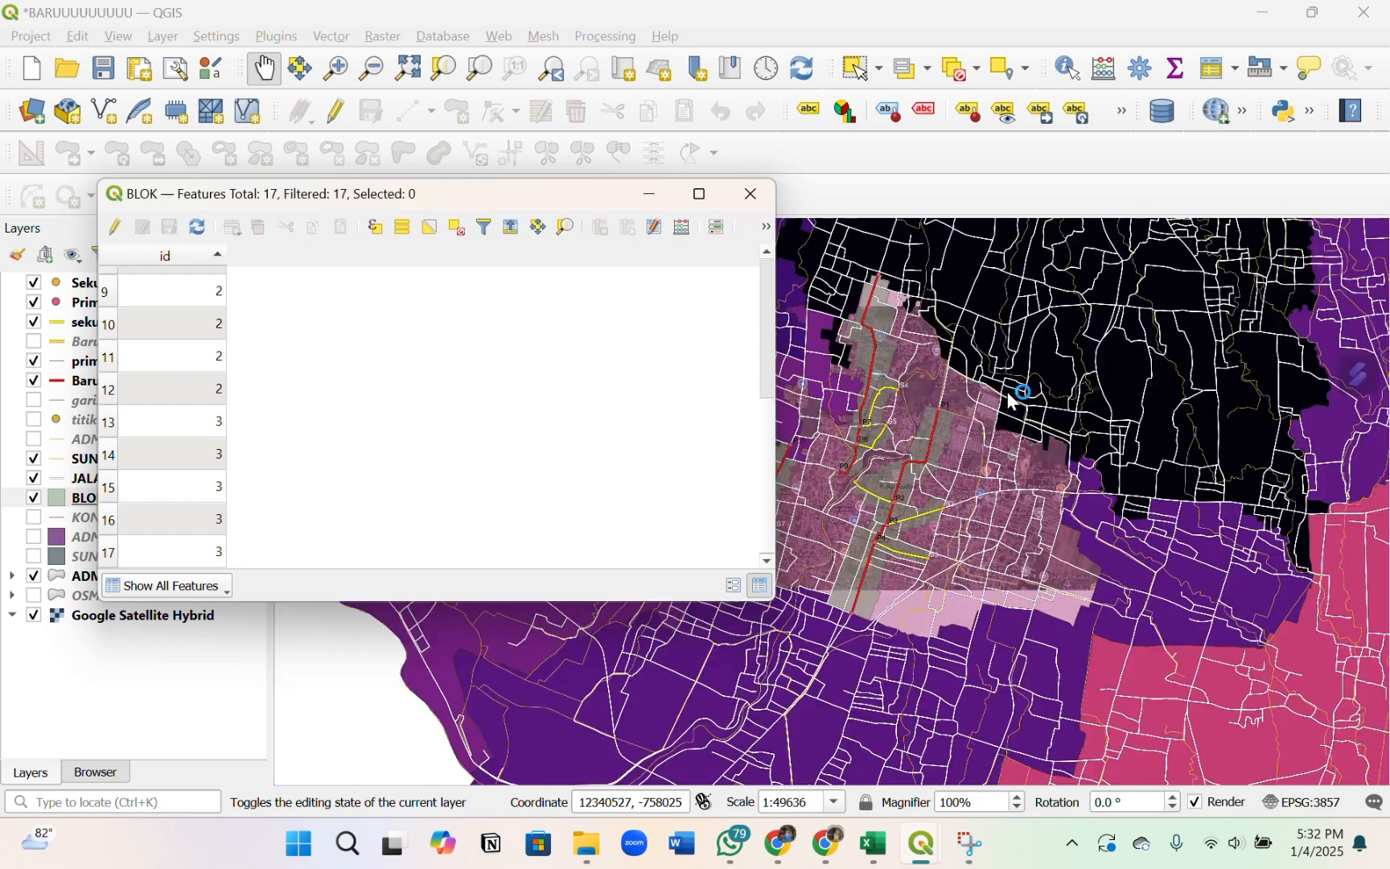
{"action": "left_click_drag", "start_coordinate": [903, 456], "coordinate": [988, 472]}
{"action": "scroll", "coordinate": [988, 471], "scroll_direction": "up", "scroll_amount": 1}
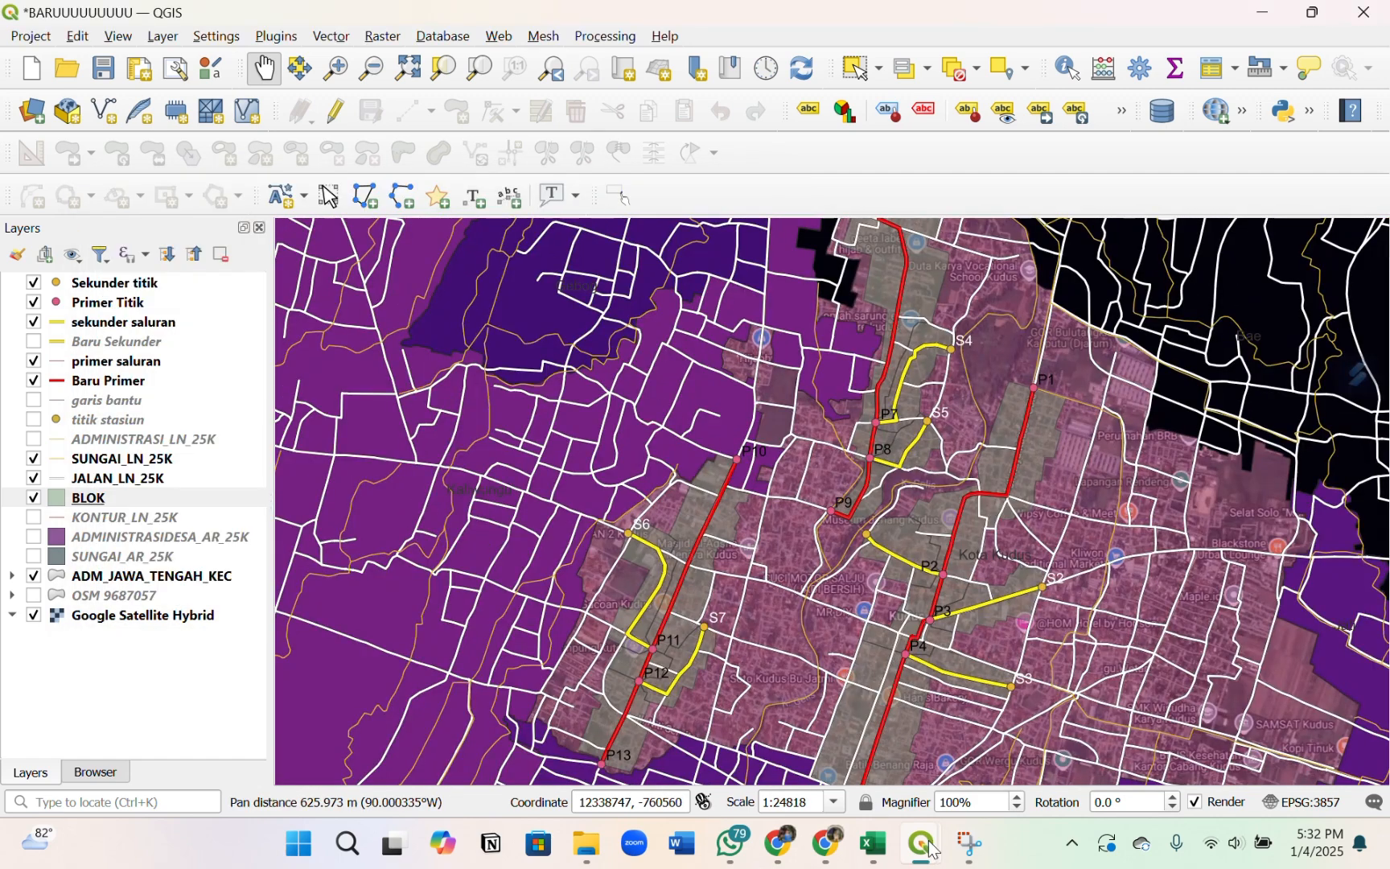
{"action": "mouse_move", "coordinate": [921, 845]}
{"action": "left_click", "coordinate": [940, 683]}
{"action": "scroll", "coordinate": [286, 448], "scroll_direction": "up", "scroll_amount": 3}
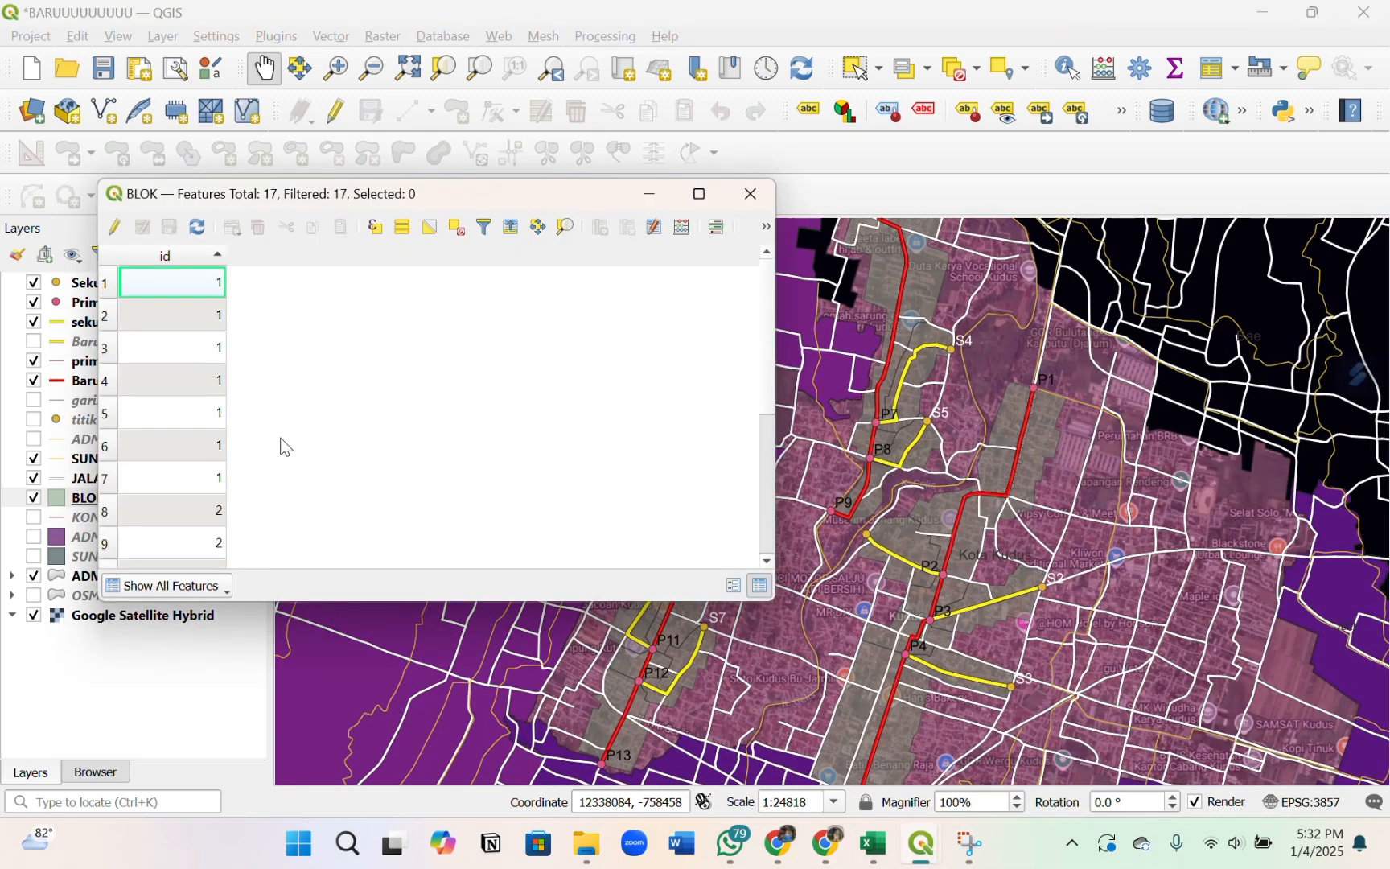
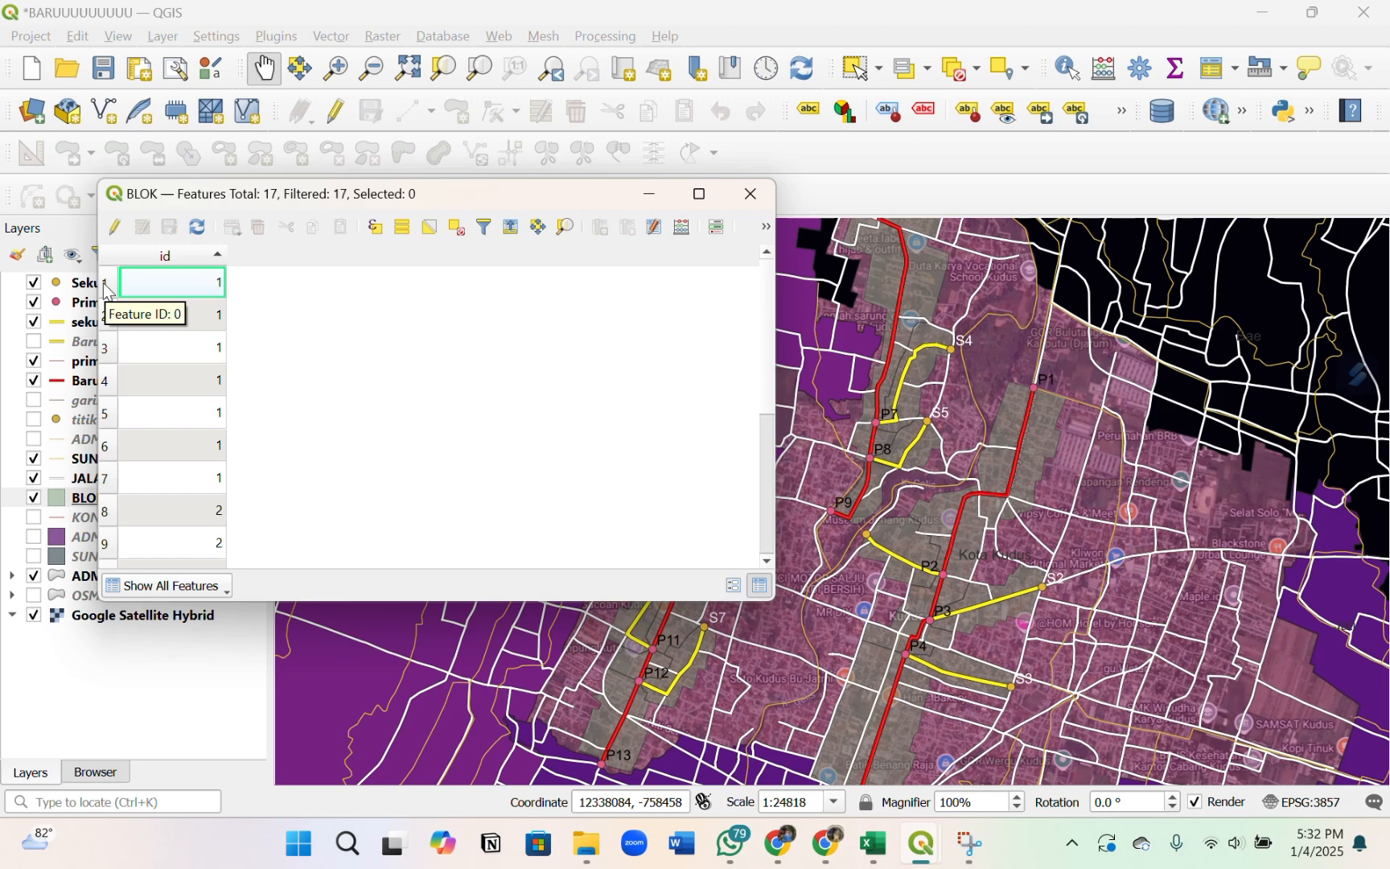
{"action": "left_click", "coordinate": [108, 292]}
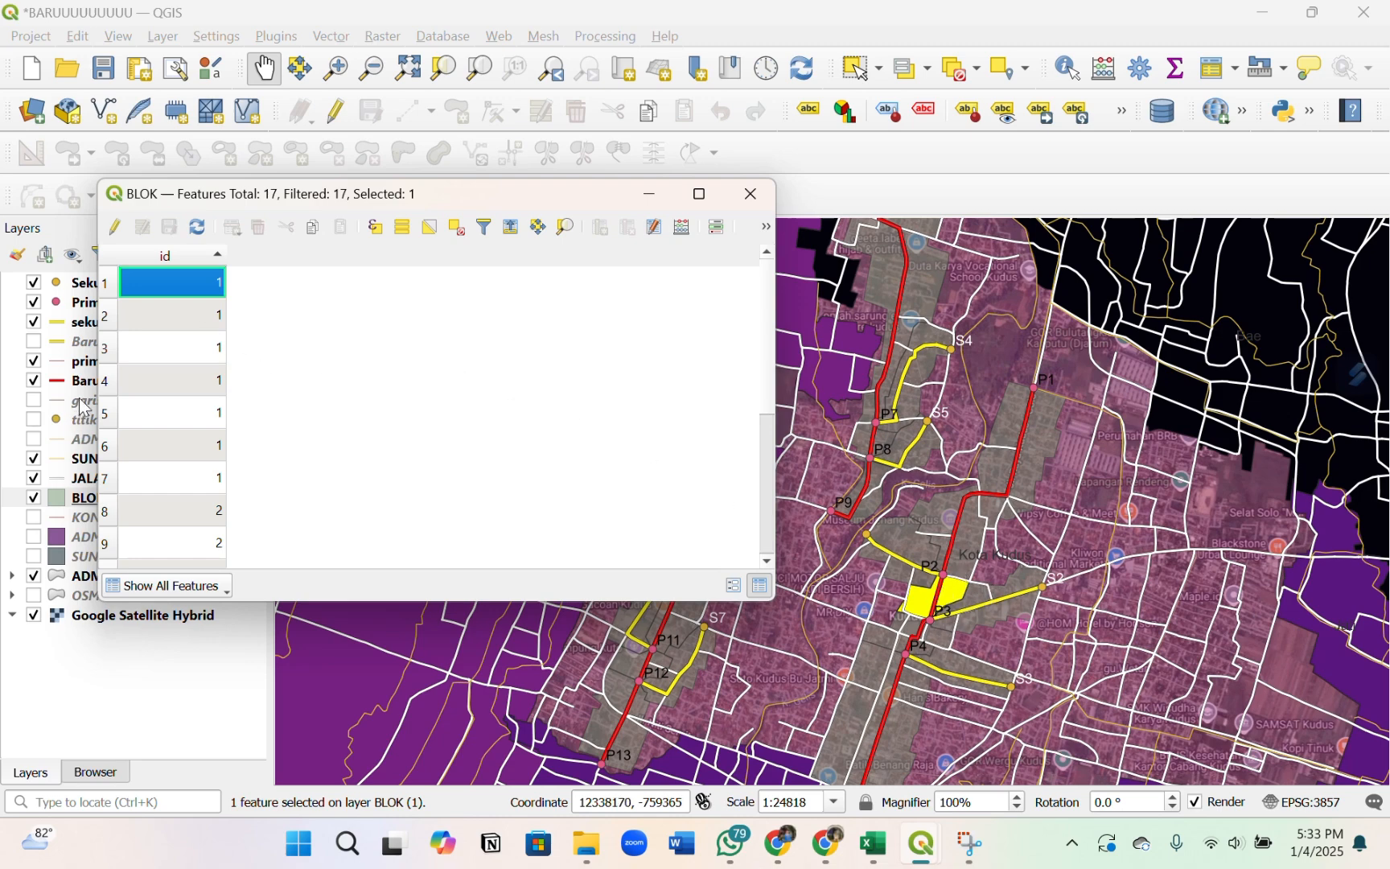
{"action": "left_click", "coordinate": [107, 317]}
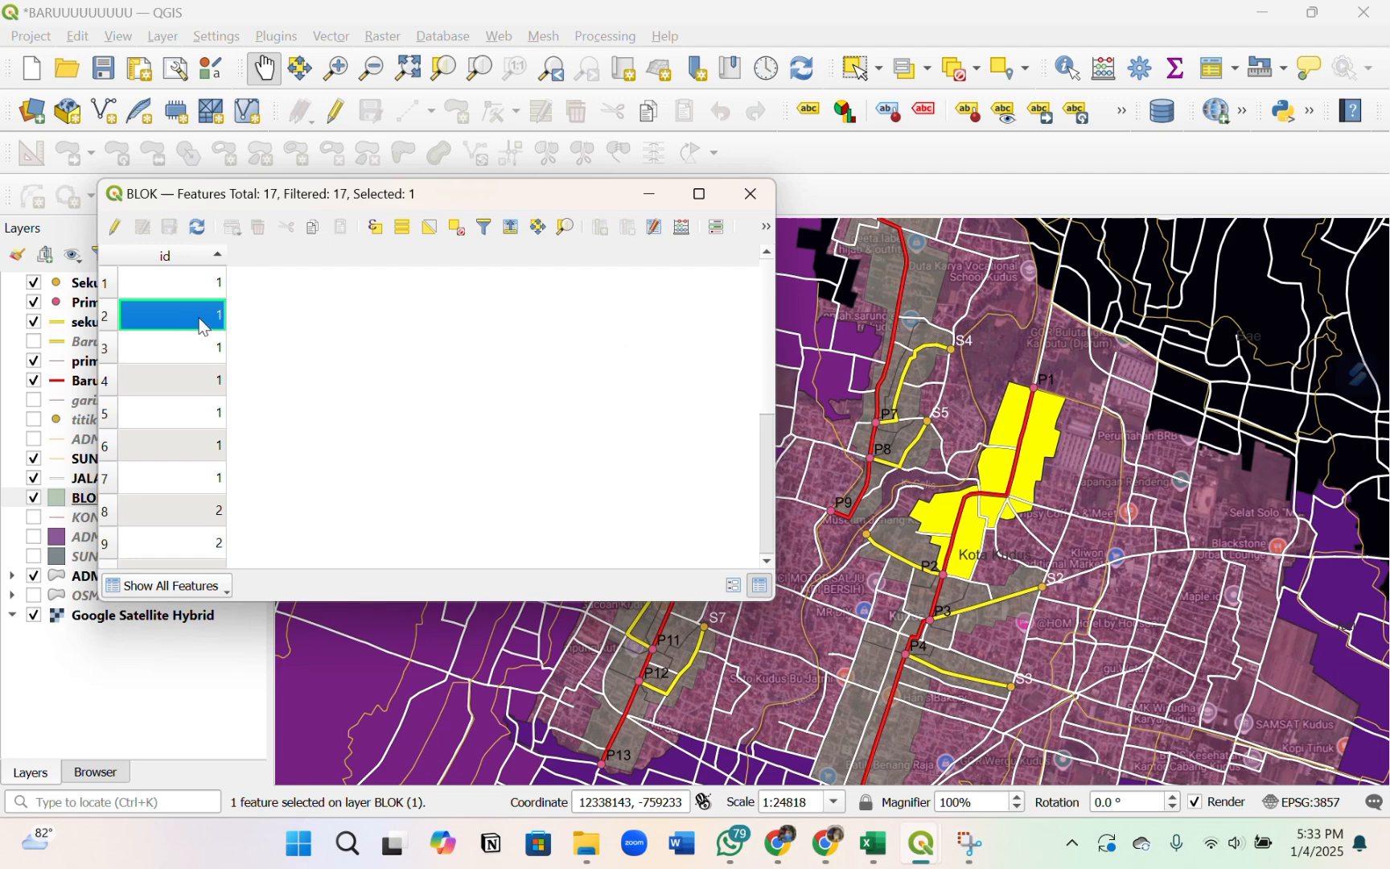
- Enable editing in the attribute table and add a Text (string) field named BLOK
{"action": "left_click", "coordinate": [116, 228]}
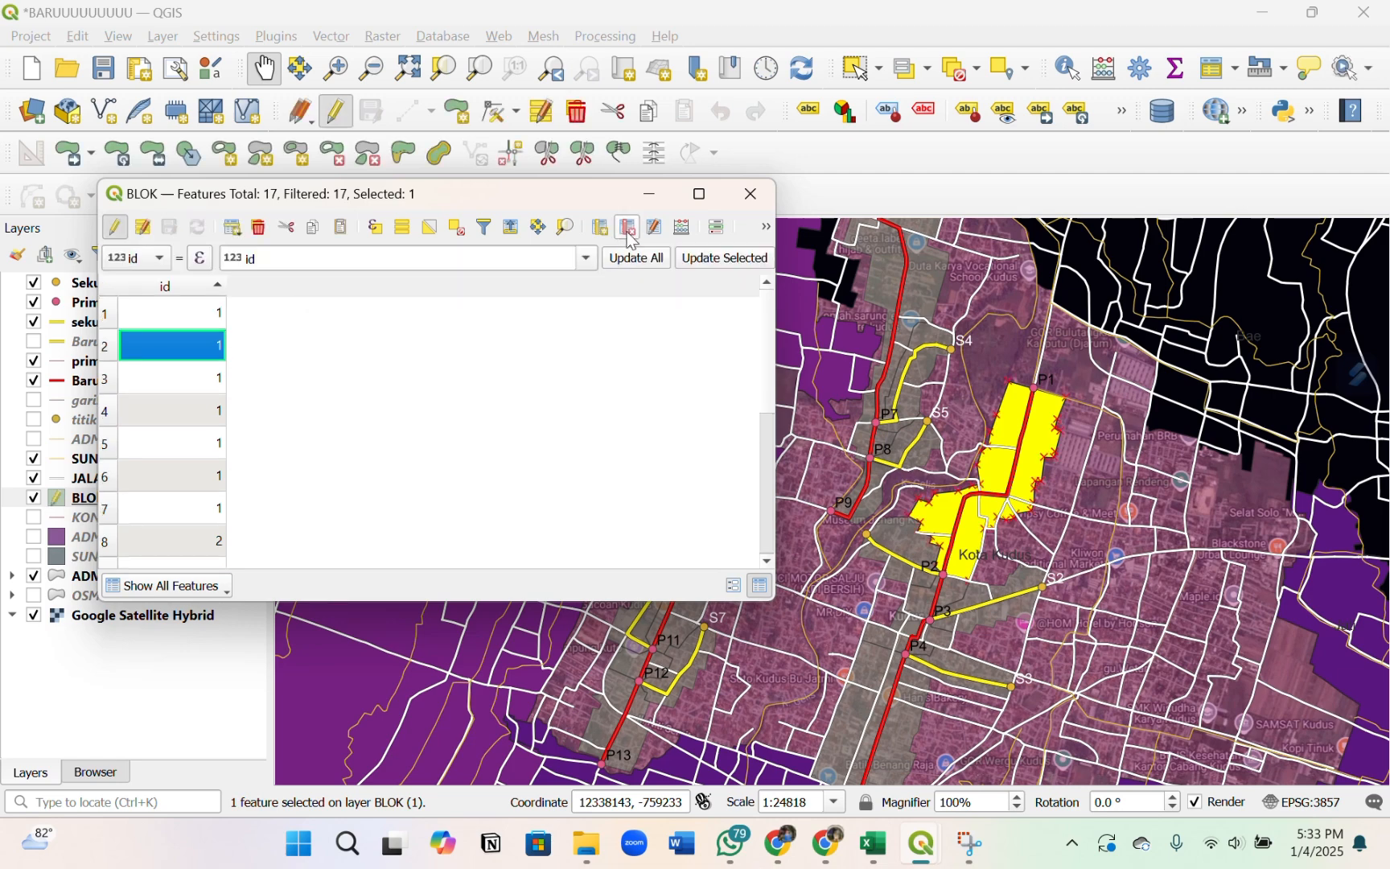
{"action": "left_click", "coordinate": [605, 229]}
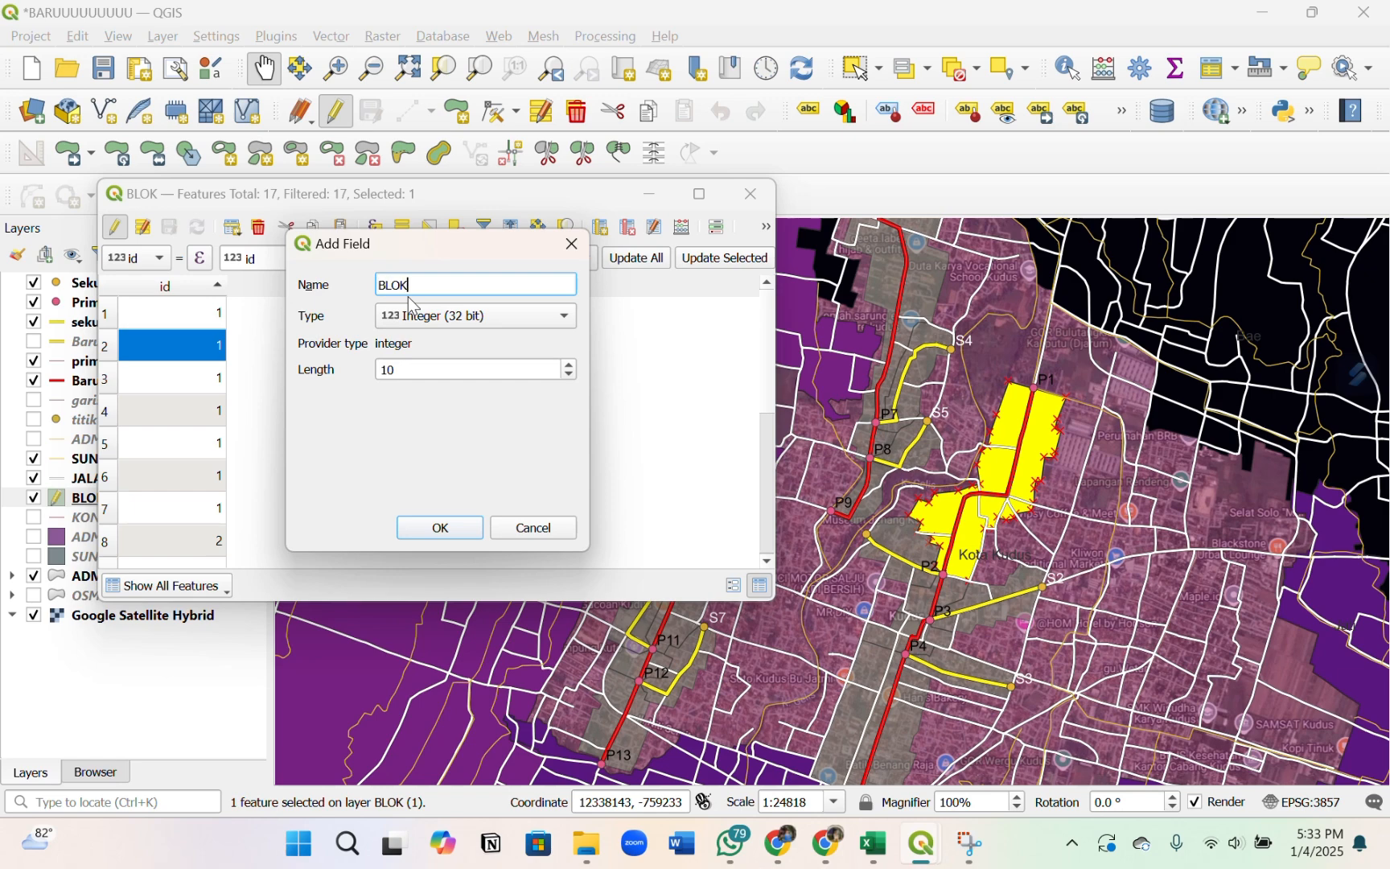
{"action": "left_click", "coordinate": [415, 314]}
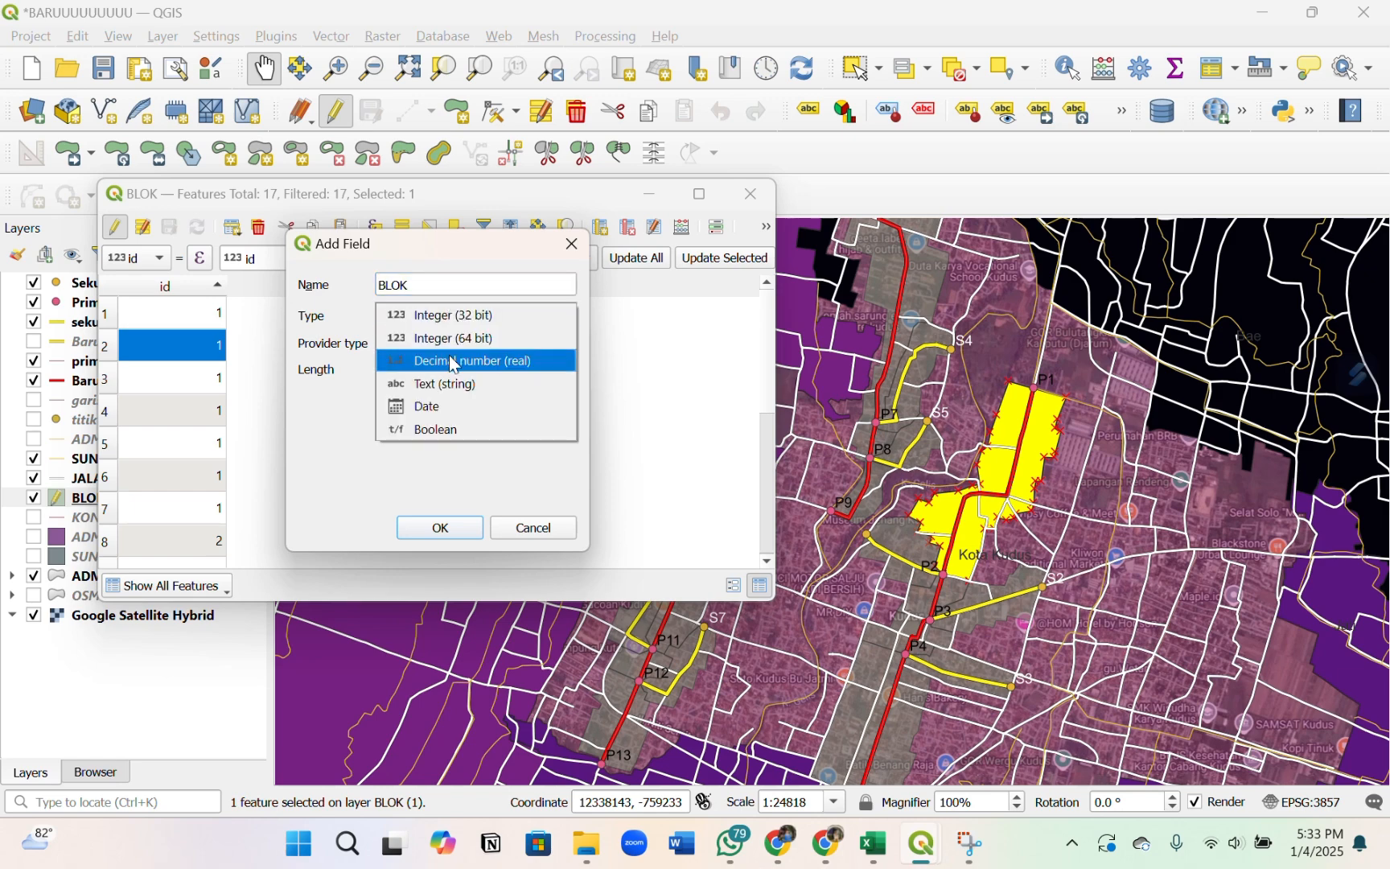
{"action": "left_click", "coordinate": [456, 365]}
{"action": "left_click", "coordinate": [457, 314]}
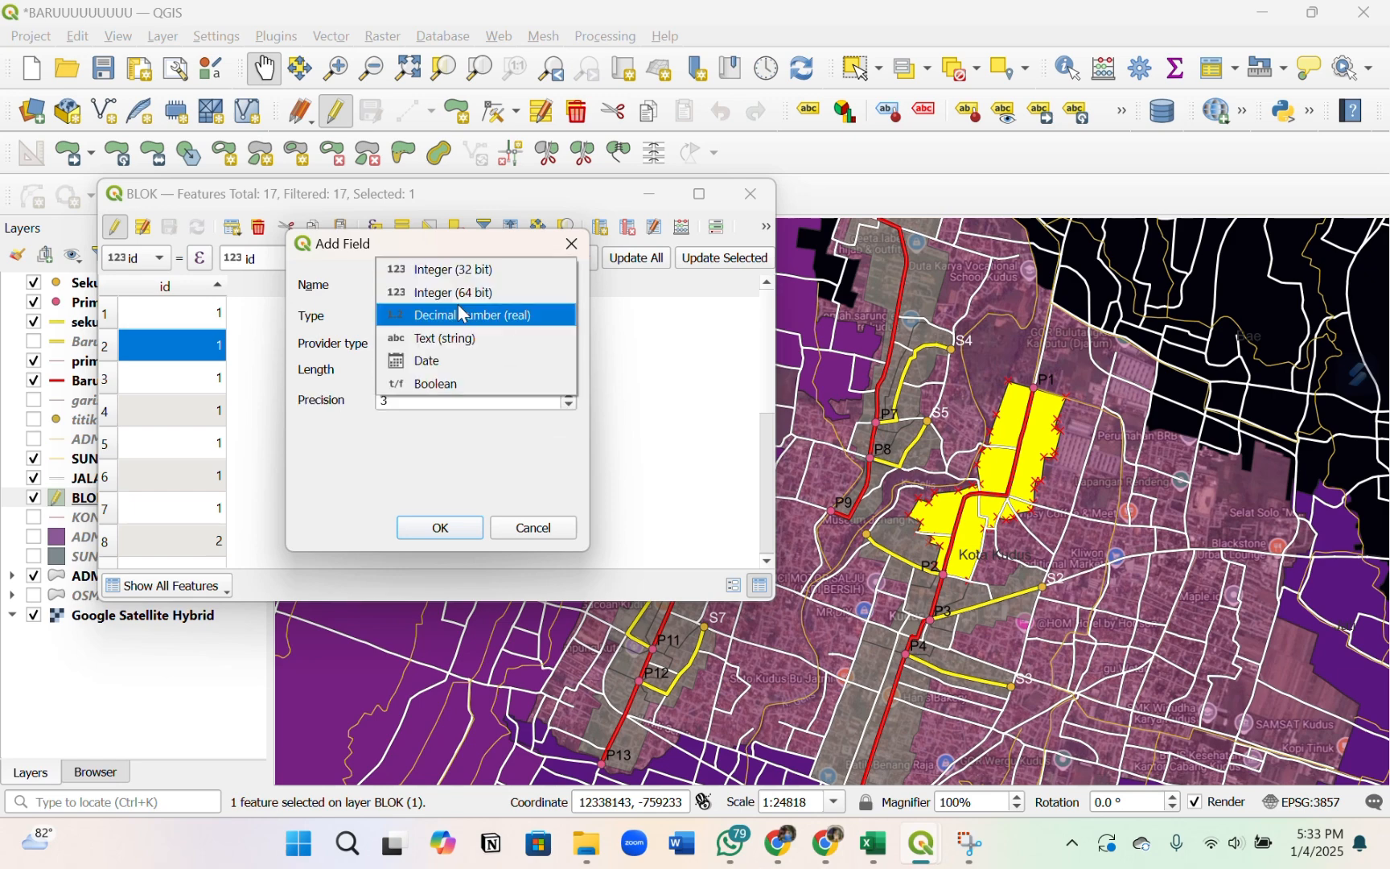
{"action": "left_click", "coordinate": [456, 348]}
{"action": "left_click", "coordinate": [463, 530]}
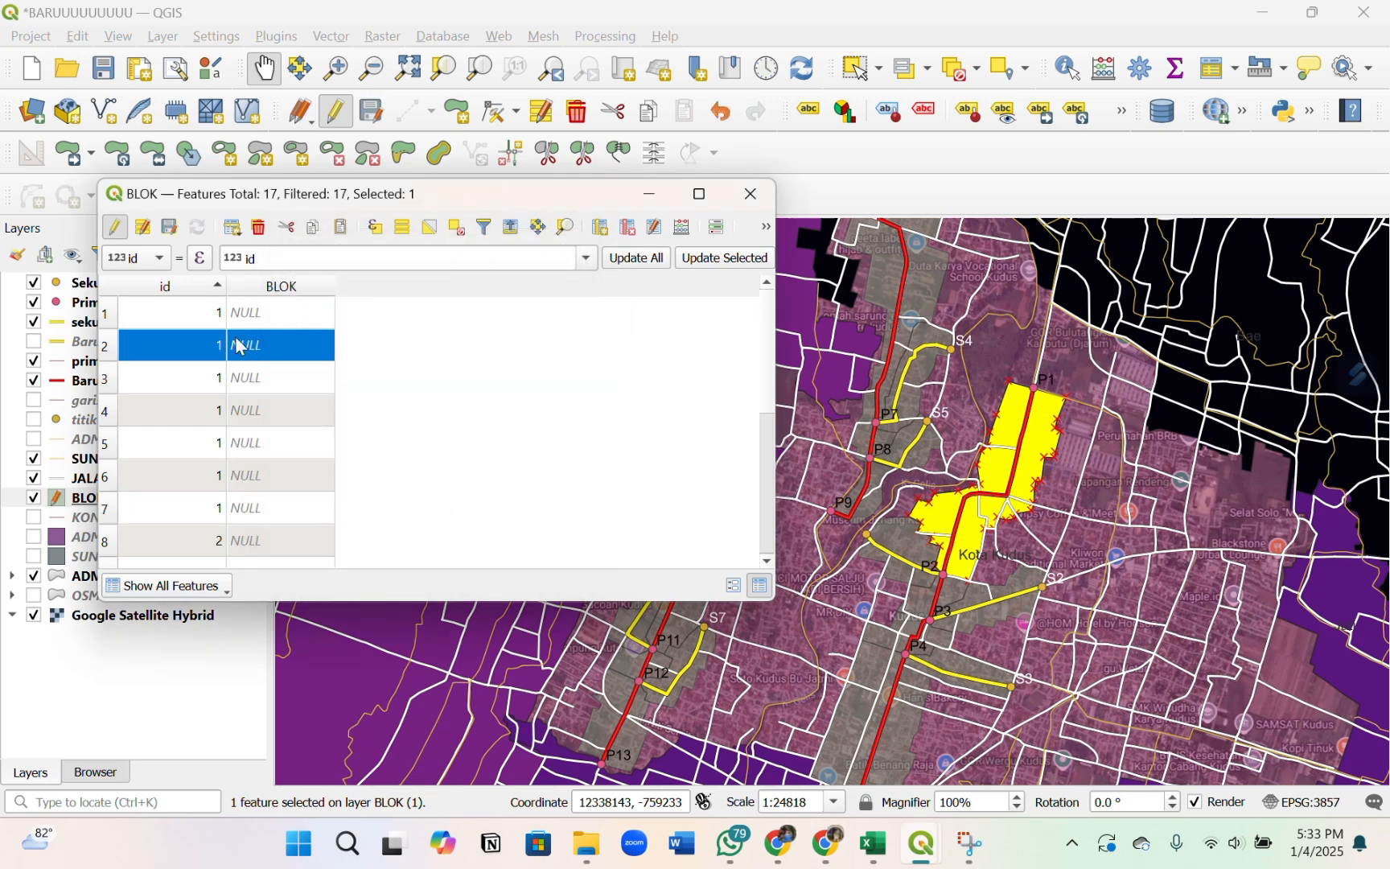
- Set the BLOK value to 1A for row 2, the block between P1 and P2, and 1B for row 3, the block west of P2
{"action": "double_click", "coordinate": [118, 349]}
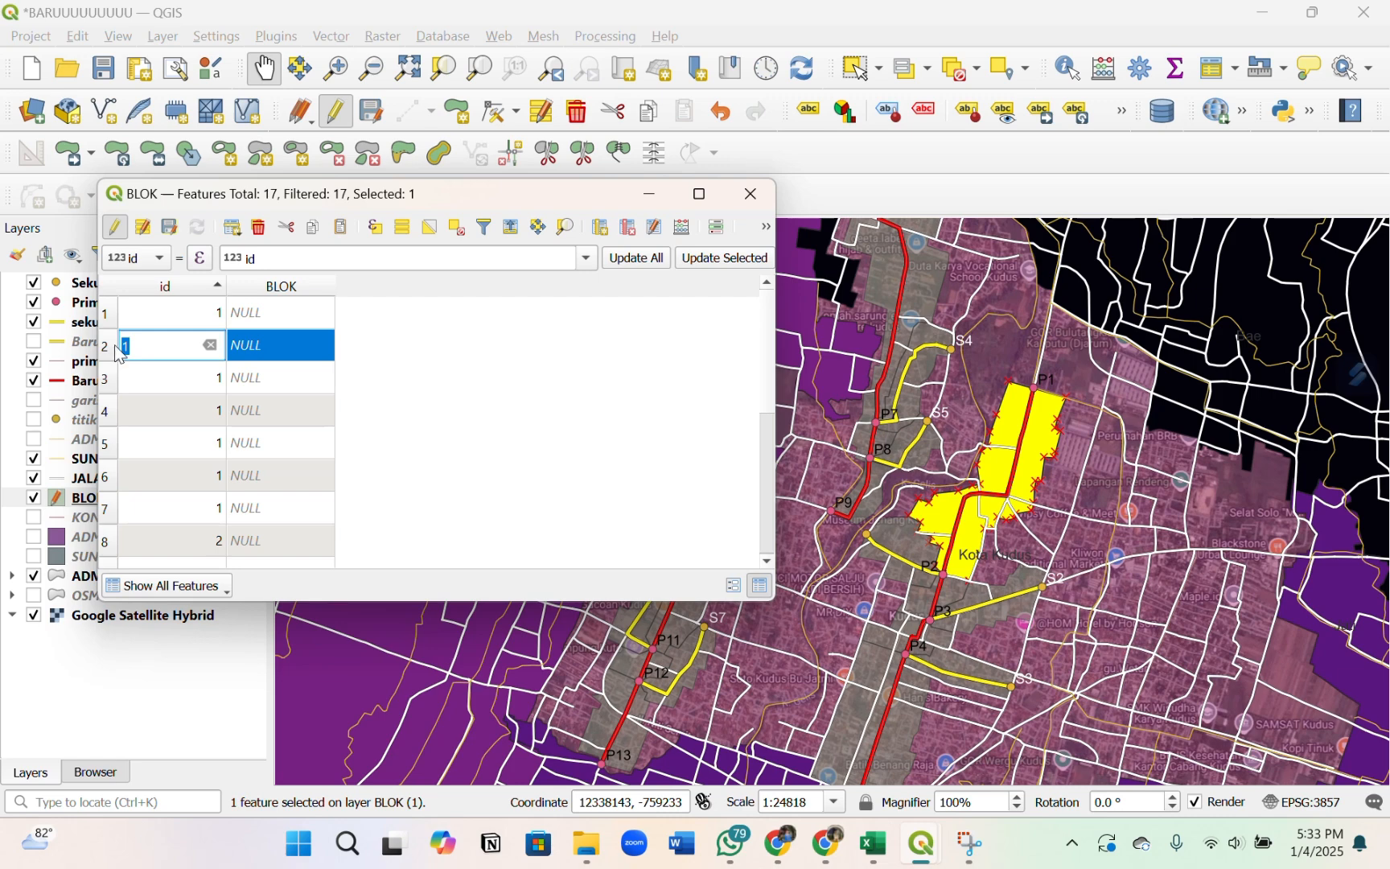
{"action": "double_click", "coordinate": [273, 351]}
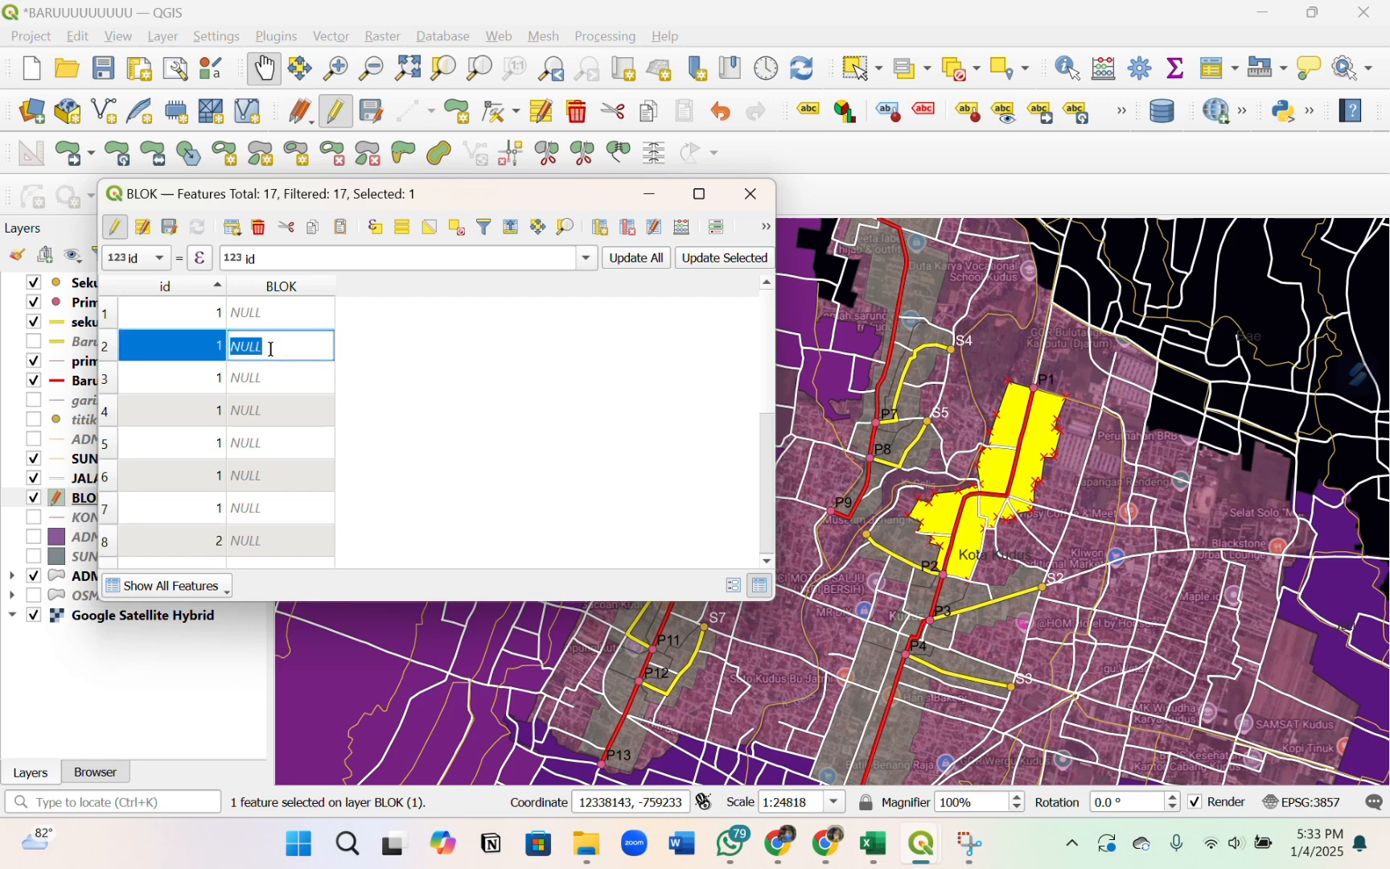
{"action": "type", "text": "1A"}
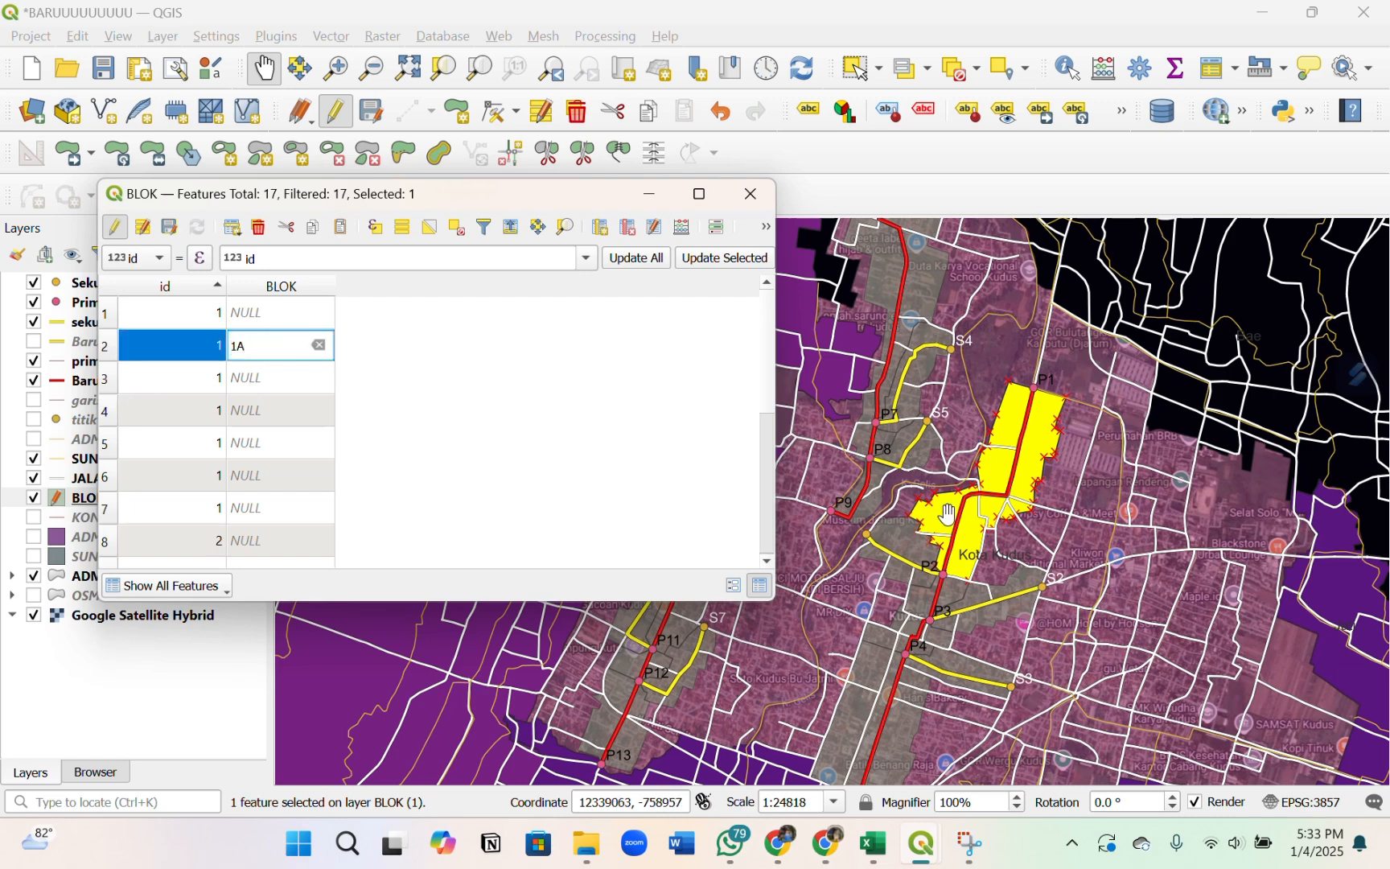
{"action": "key", "text": "Tab"}
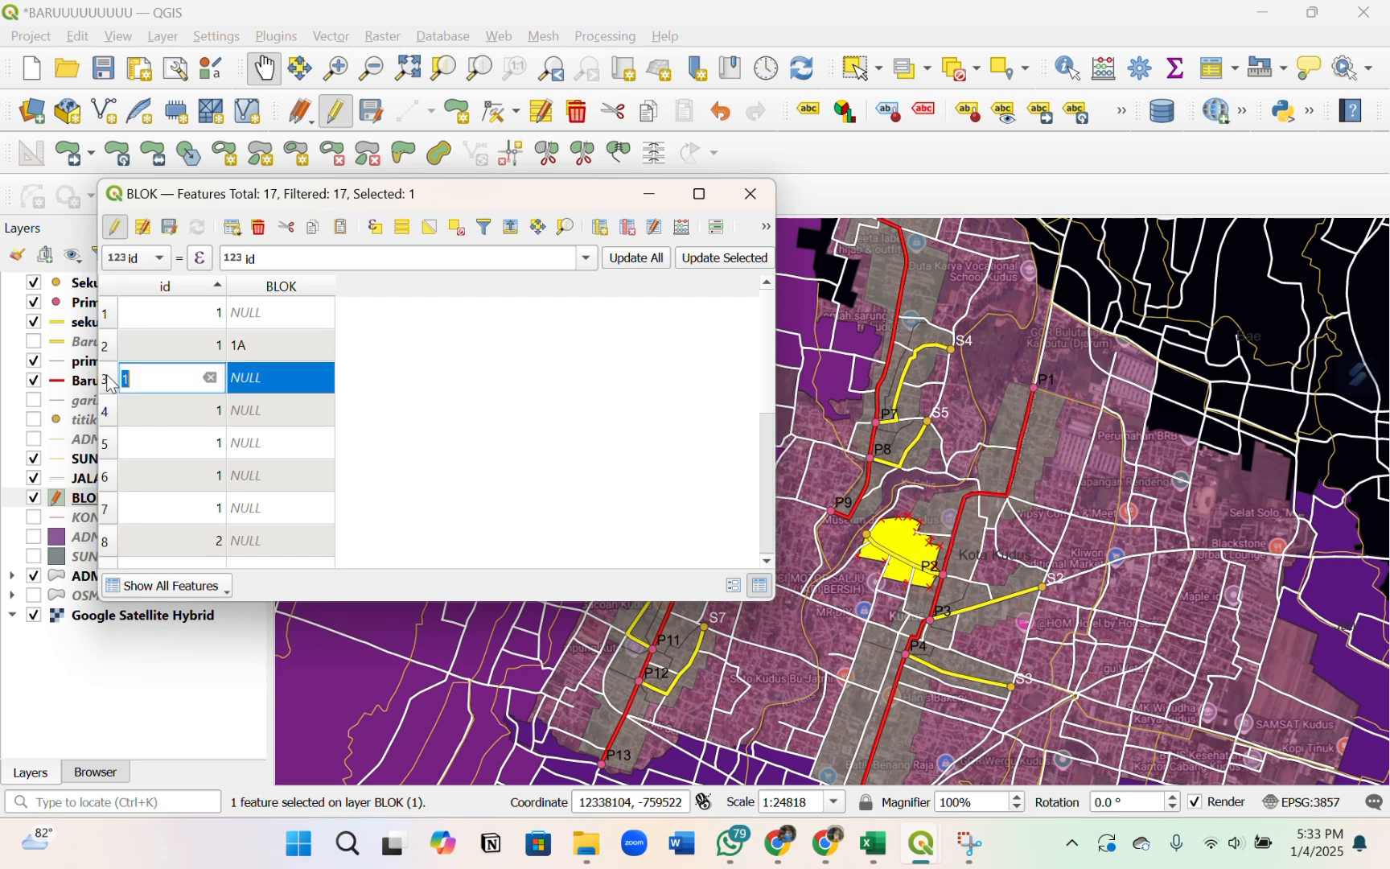
{"action": "key", "text": "Tab"}
{"action": "type", "text": "1B"}
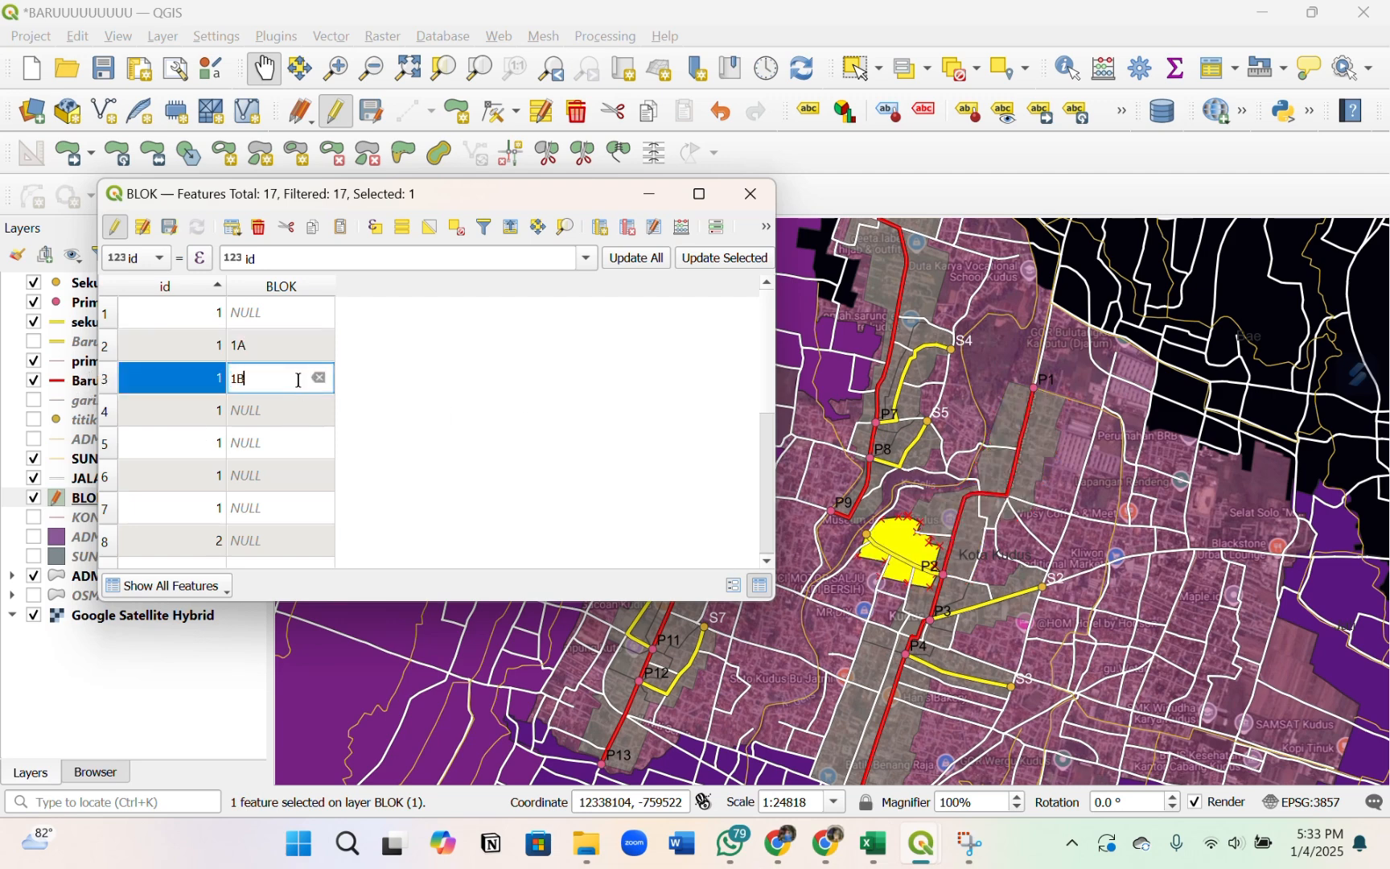
- Highlight the remaining id 1 rows to locate their blocks, and label row 1, the block between P2 and P3, as 1C
{"action": "key", "text": "Tab"}
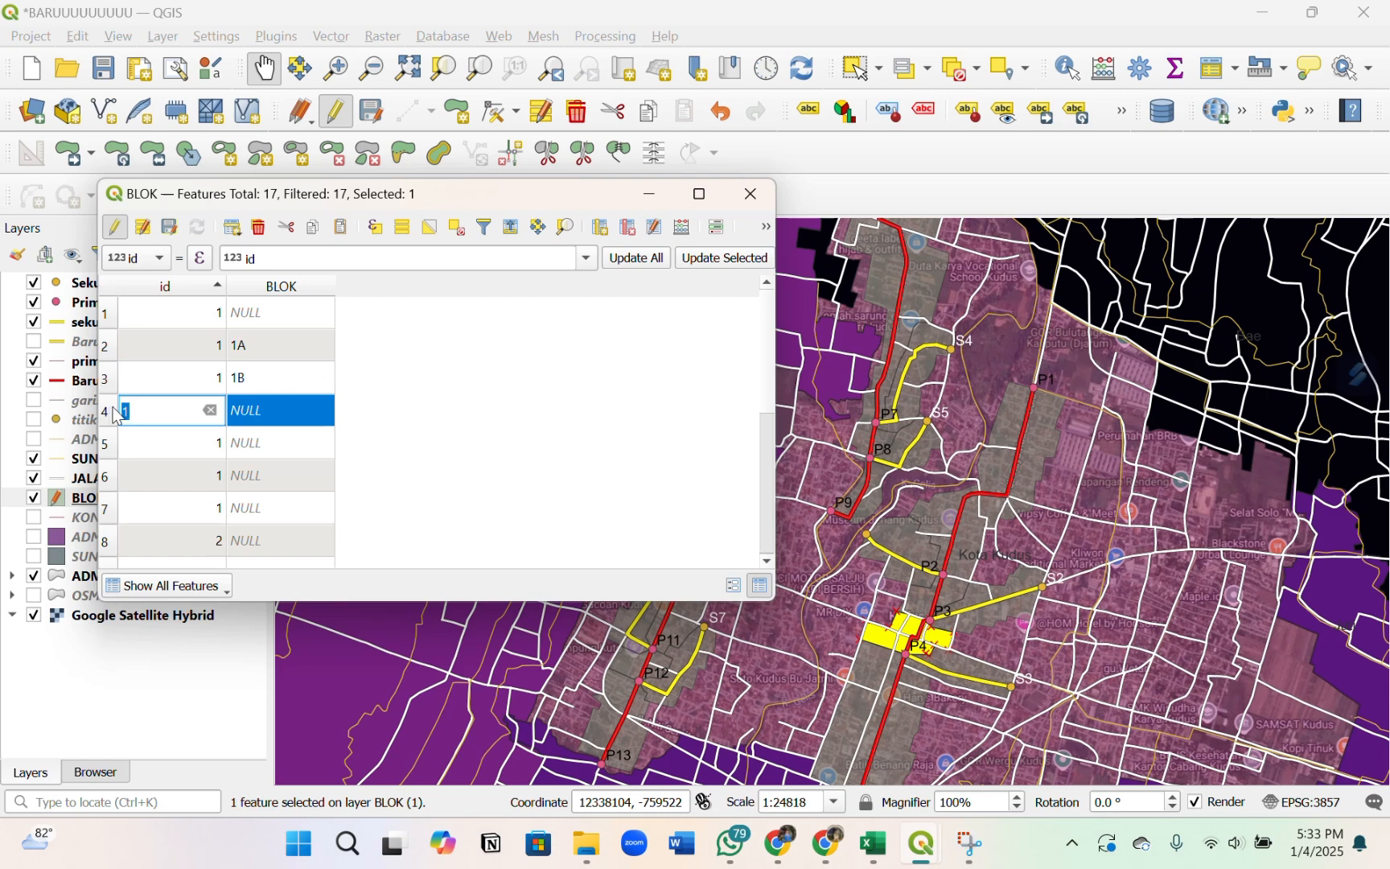
{"action": "double_click", "coordinate": [118, 348]}
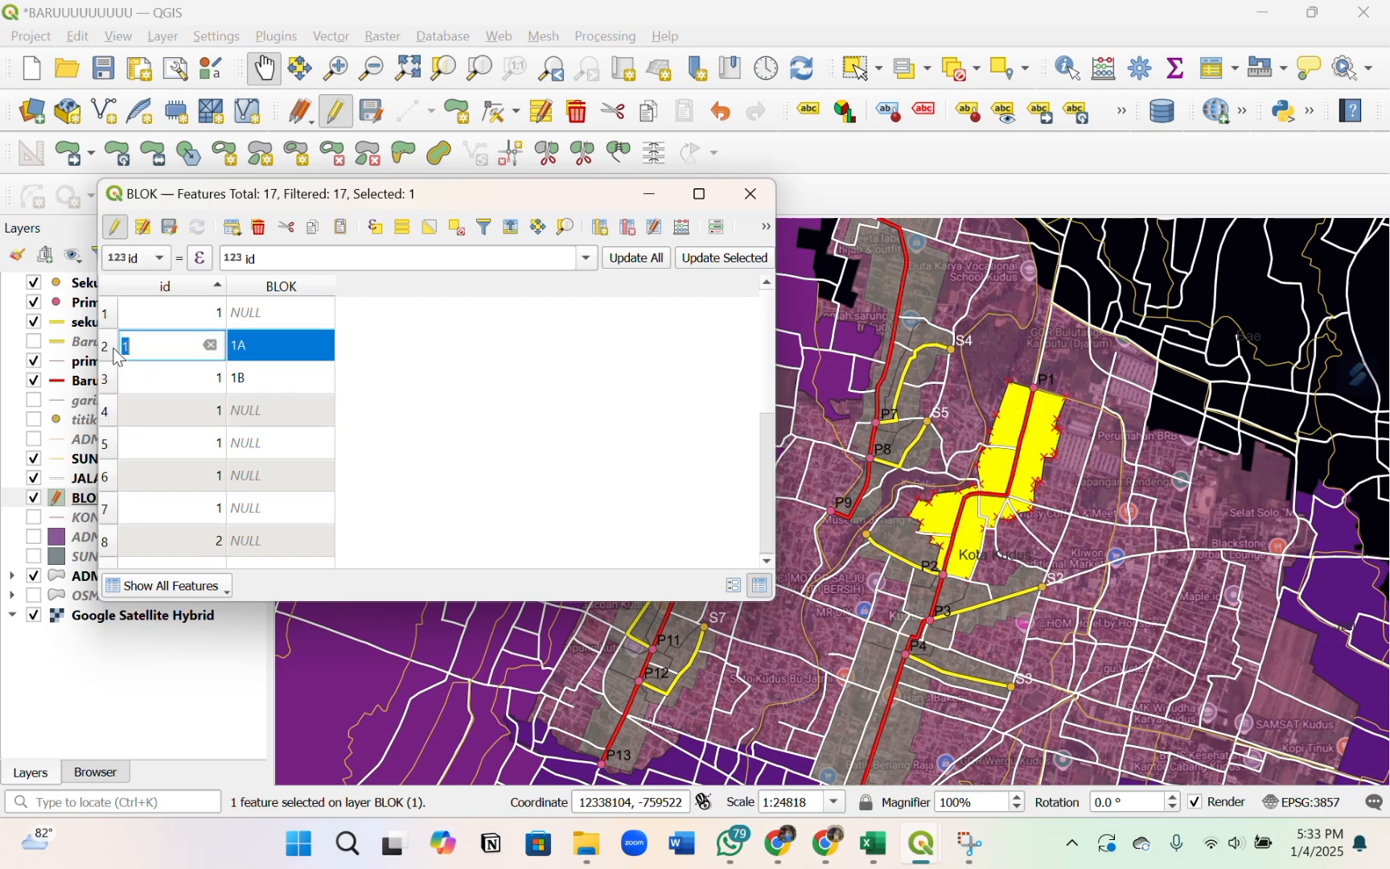
{"action": "double_click", "coordinate": [110, 480]}
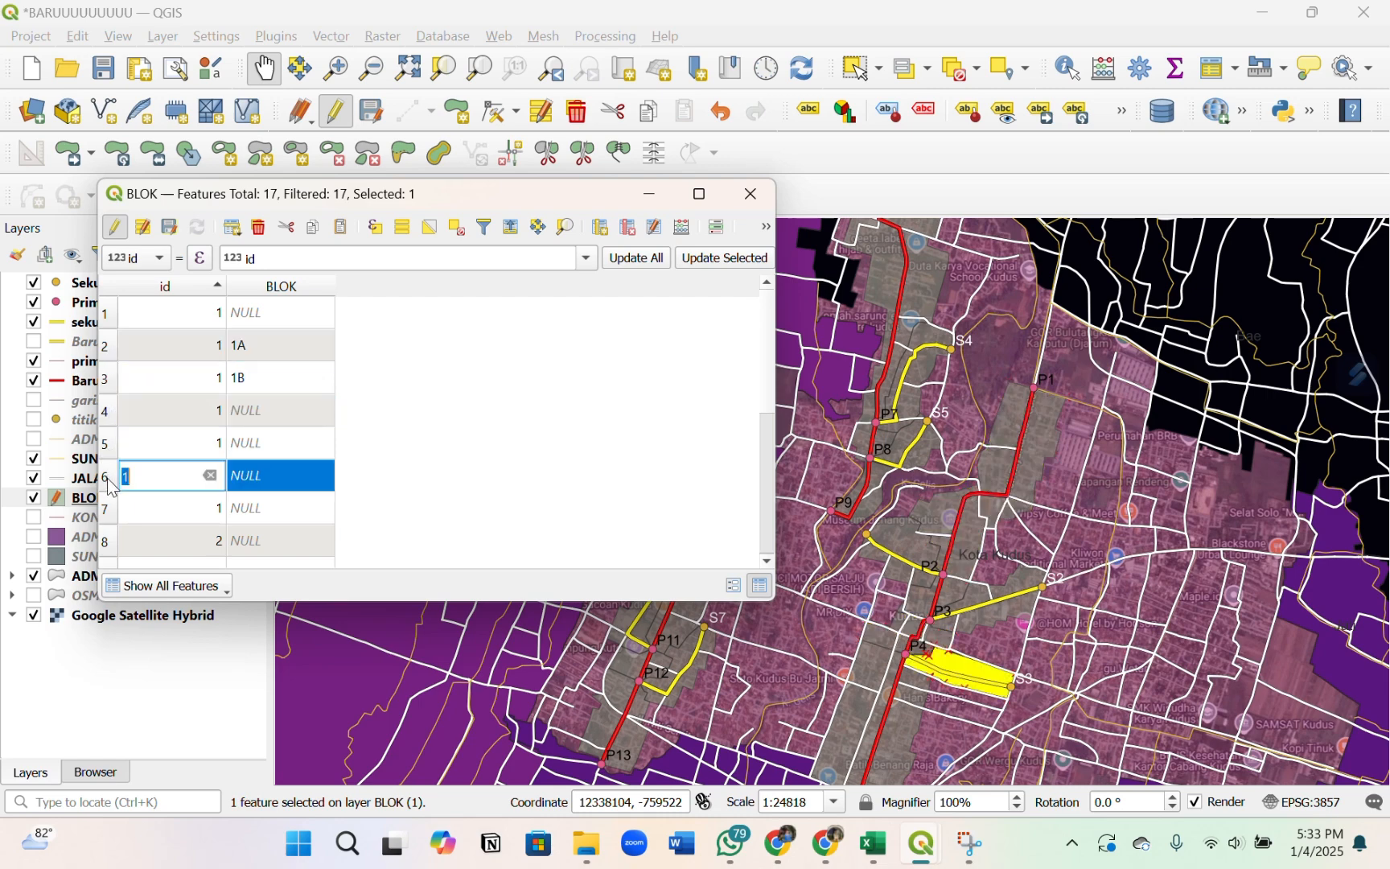
{"action": "double_click", "coordinate": [111, 510]}
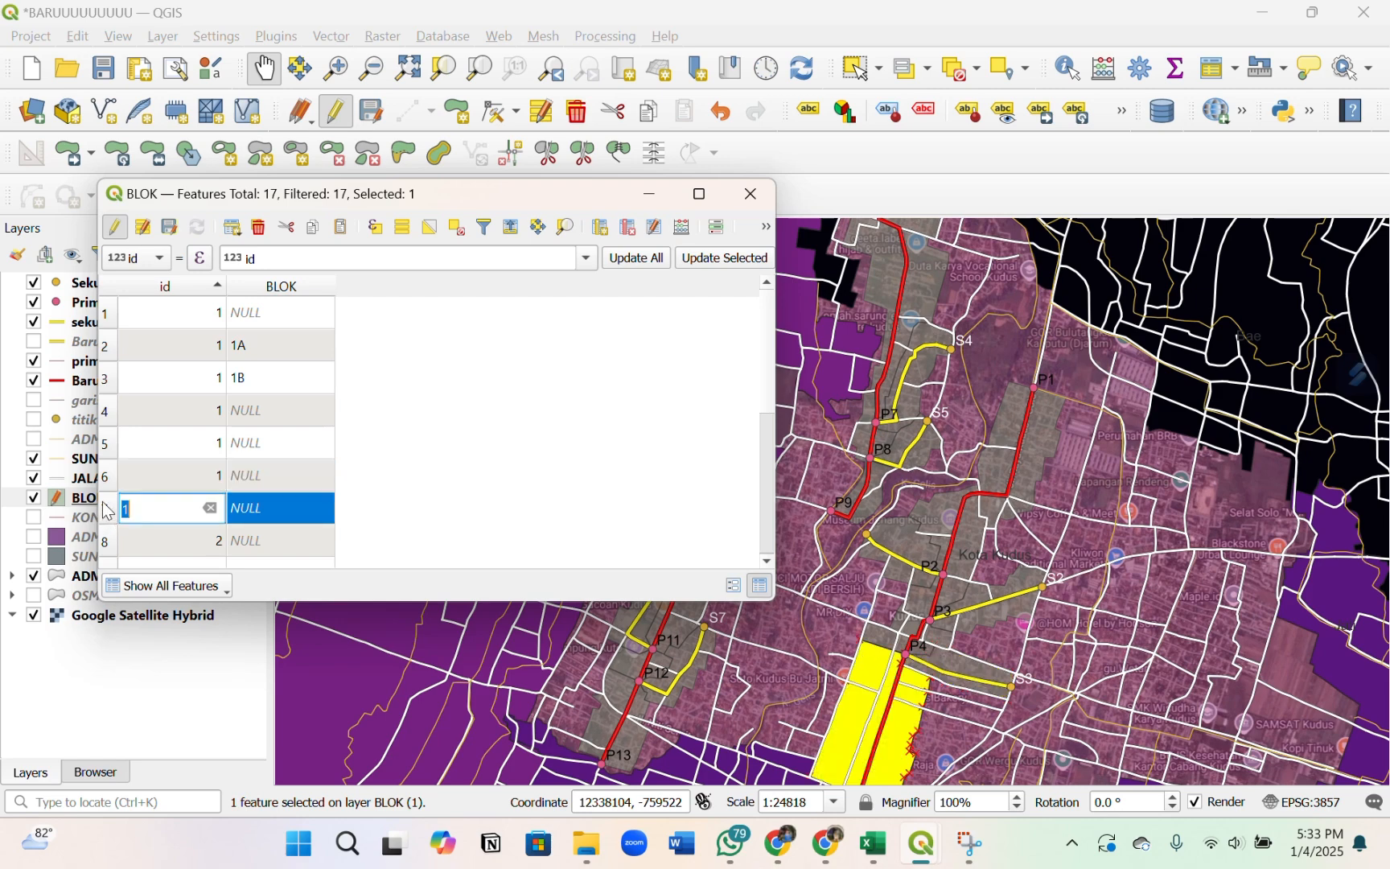
{"action": "double_click", "coordinate": [114, 444]}
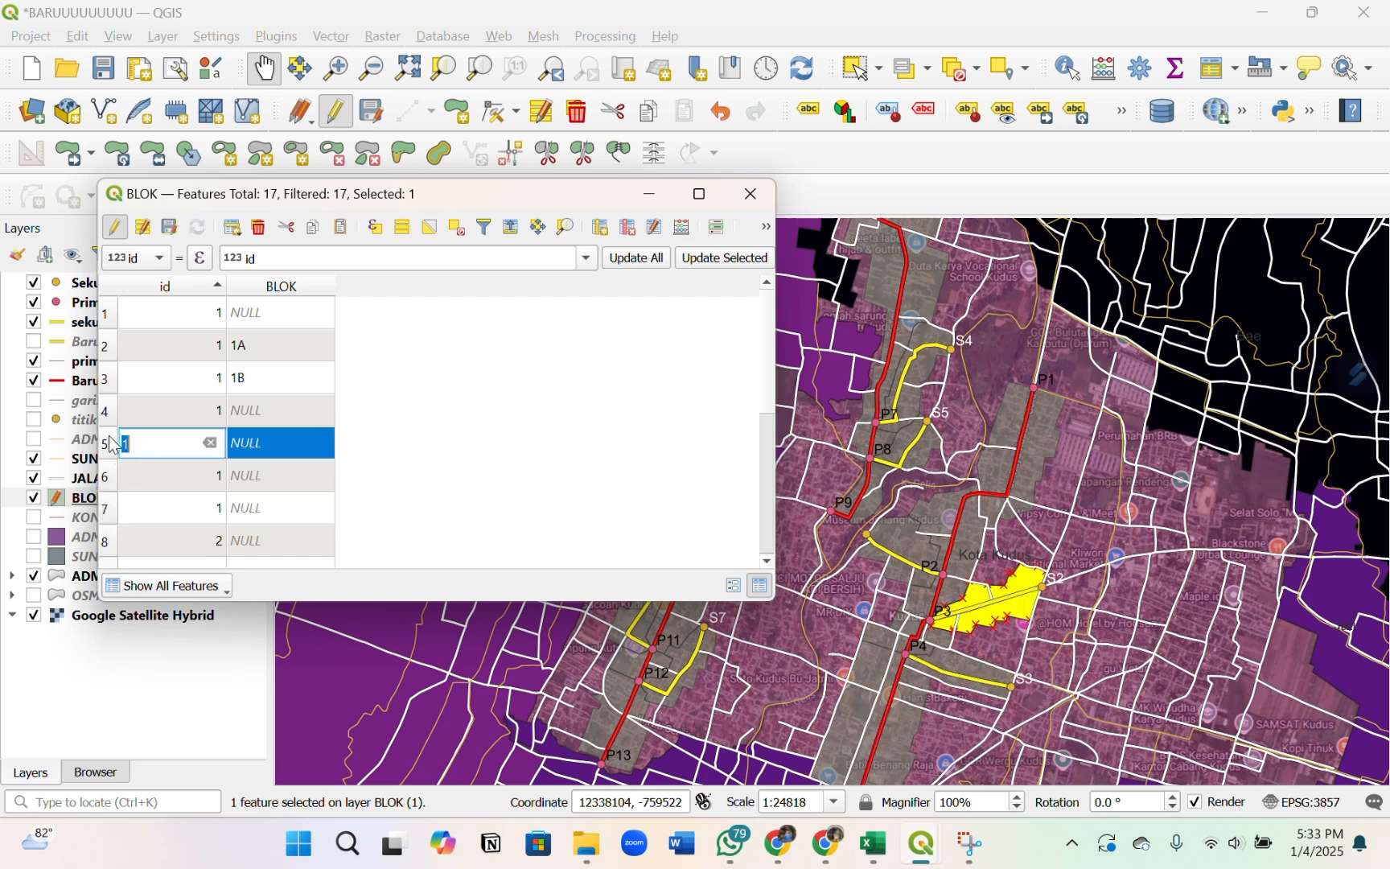
{"action": "double_click", "coordinate": [105, 314]}
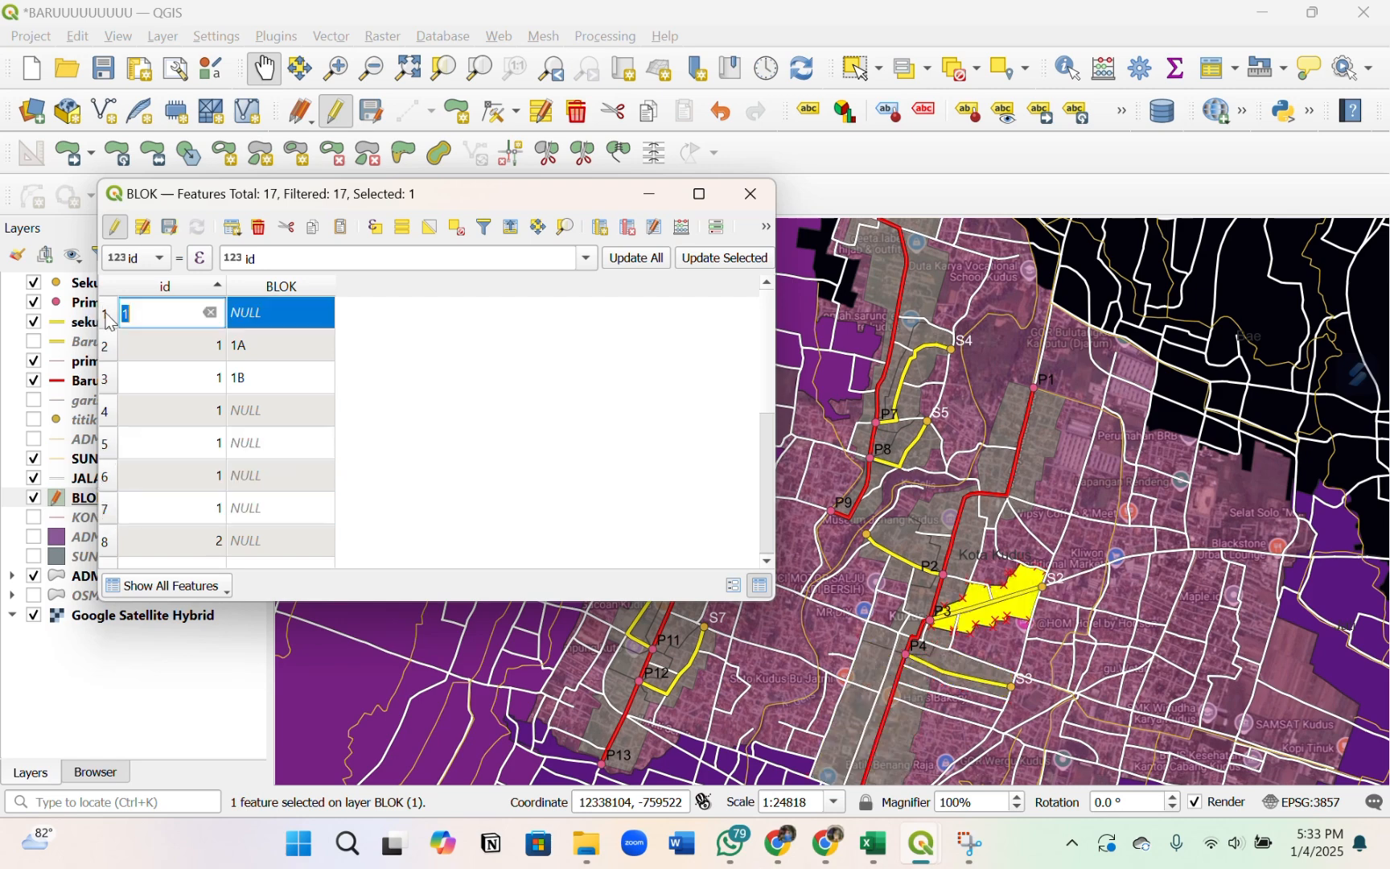
{"action": "double_click", "coordinate": [302, 314]}
{"action": "type", "text": "1C"}
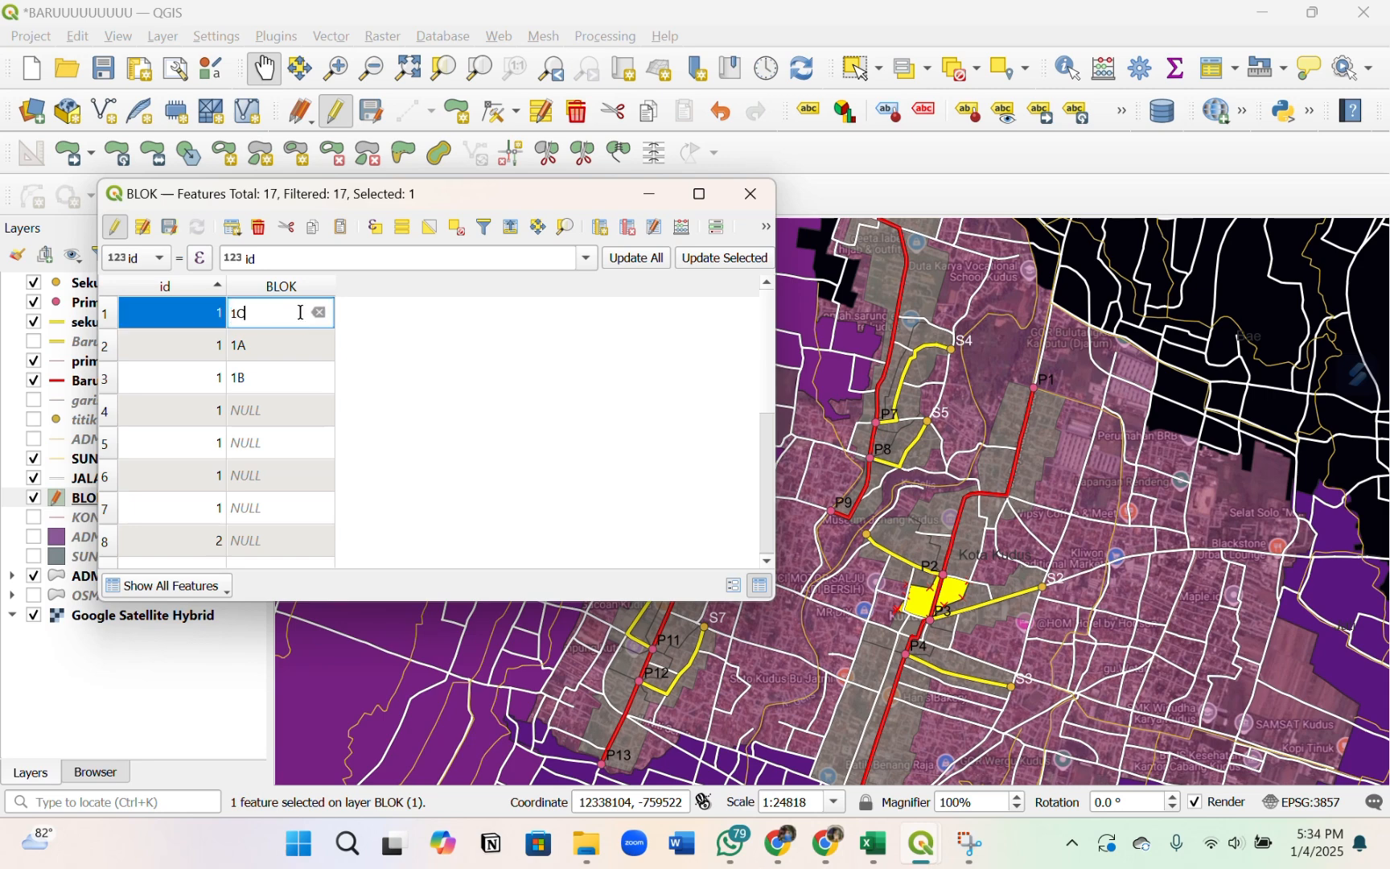
- Identify the block along the S2 secondary channel in row 5 and set its BLOK value to 1D
{"action": "double_click", "coordinate": [107, 415]}
{"action": "double_click", "coordinate": [114, 448]}
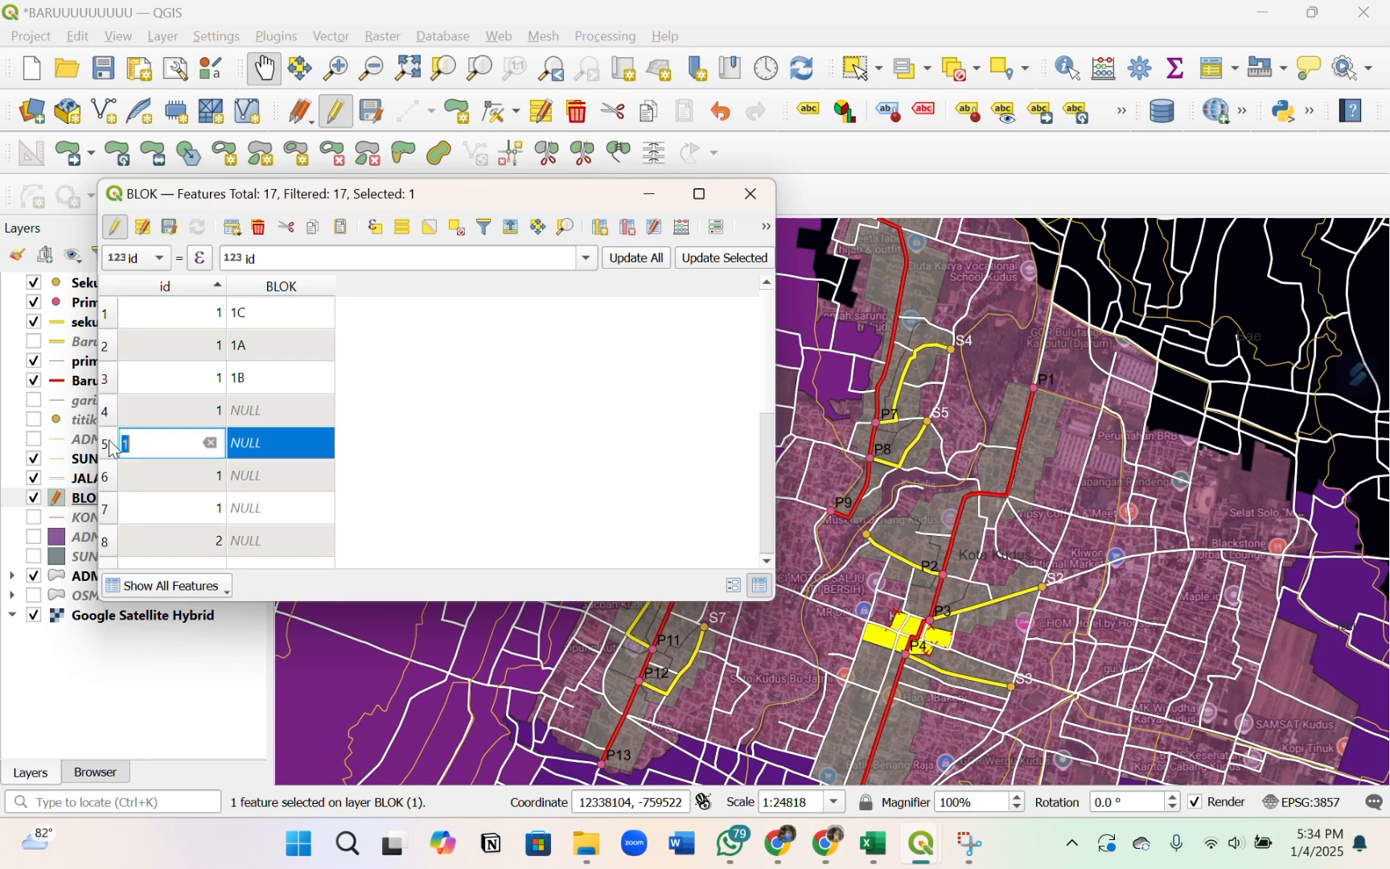
{"action": "double_click", "coordinate": [287, 443]}
{"action": "type", "text": "1D"}
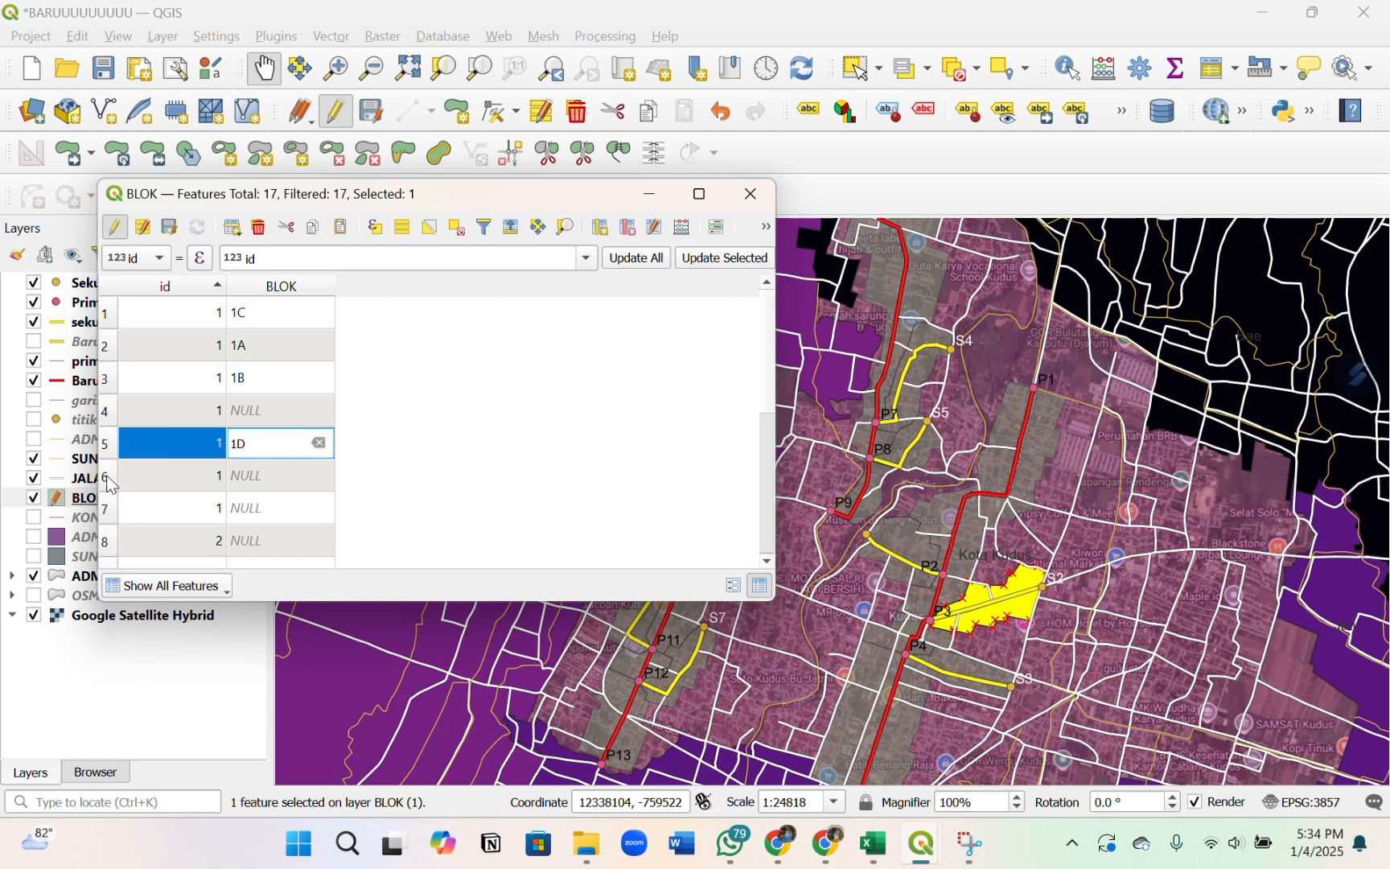
- Check the unlabelled id 1 rows on the map and set row 4, the block between P3 and P4, to 1E
{"action": "double_click", "coordinate": [111, 481]}
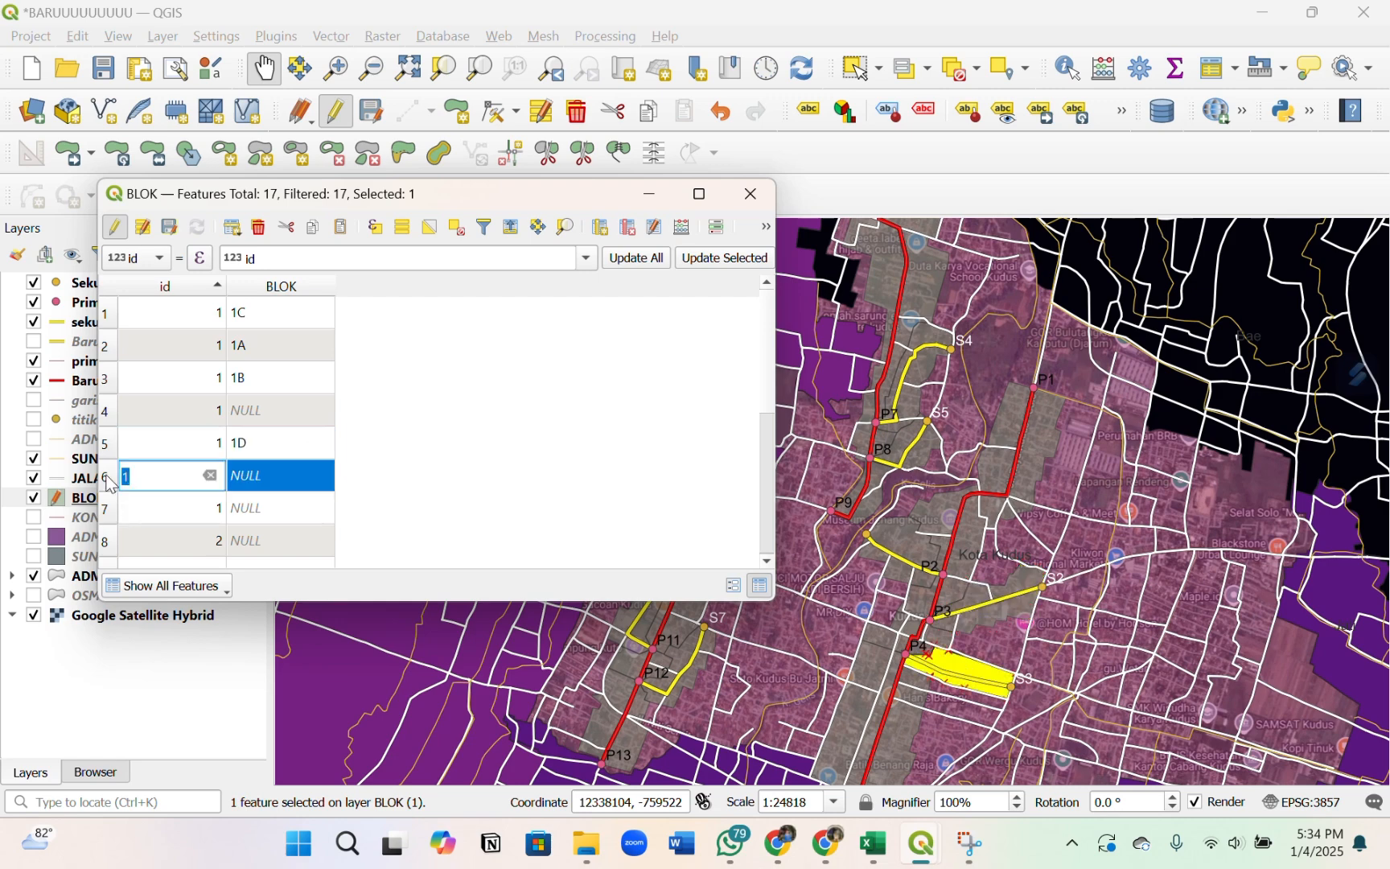
{"action": "double_click", "coordinate": [109, 515]}
{"action": "scroll", "coordinate": [130, 491], "scroll_direction": "down", "scroll_amount": 2}
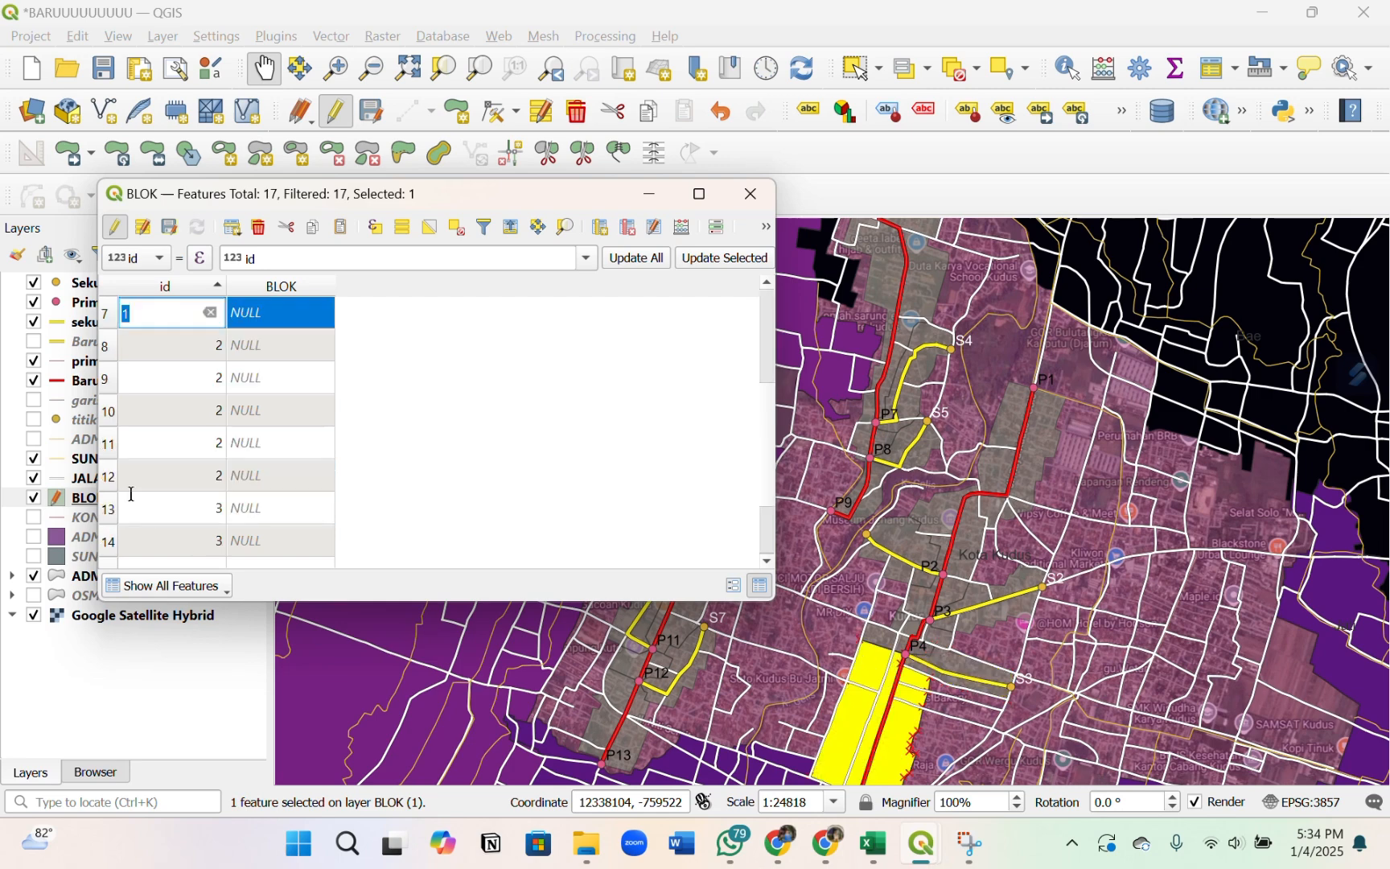
{"action": "scroll", "coordinate": [130, 491], "scroll_direction": "up", "scroll_amount": 2}
{"action": "double_click", "coordinate": [107, 417]}
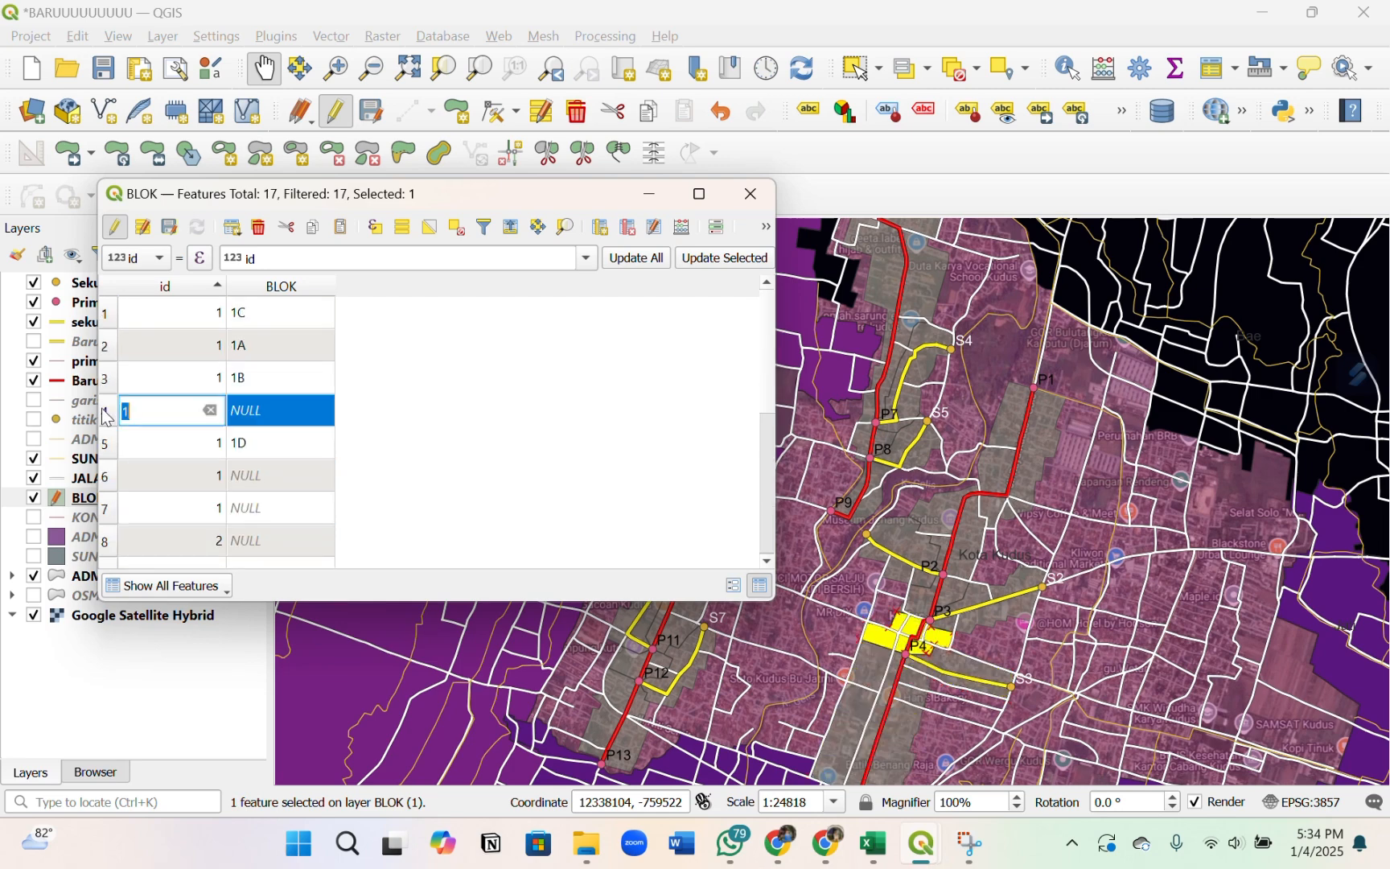
{"action": "double_click", "coordinate": [248, 420]}
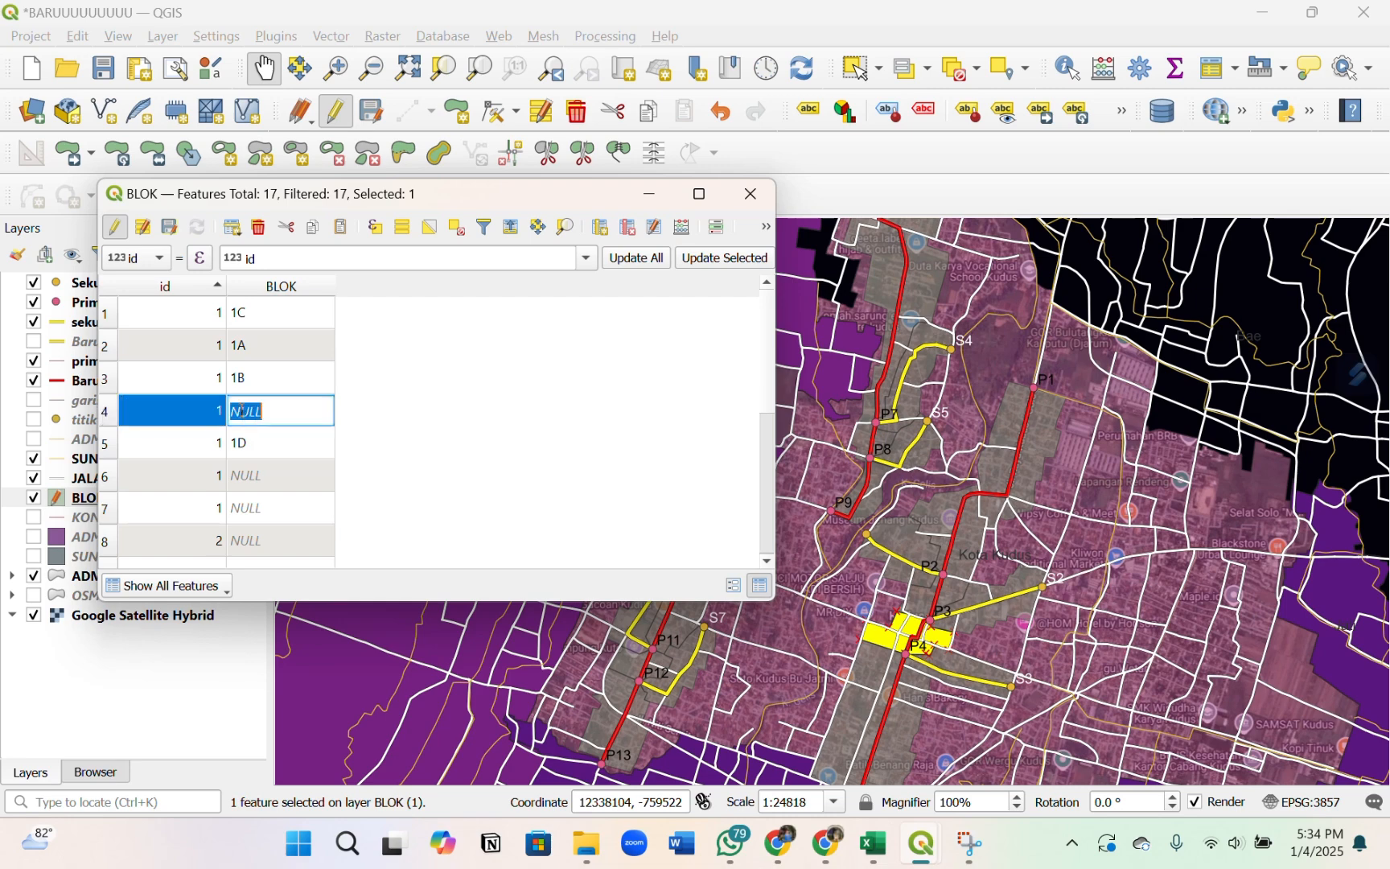
{"action": "type", "text": "1B"}
- Set the BLOK value to 1F for row 6, the S3 channel block, and 1G for row 7, the block south of P4
{"action": "double_click", "coordinate": [118, 481]}
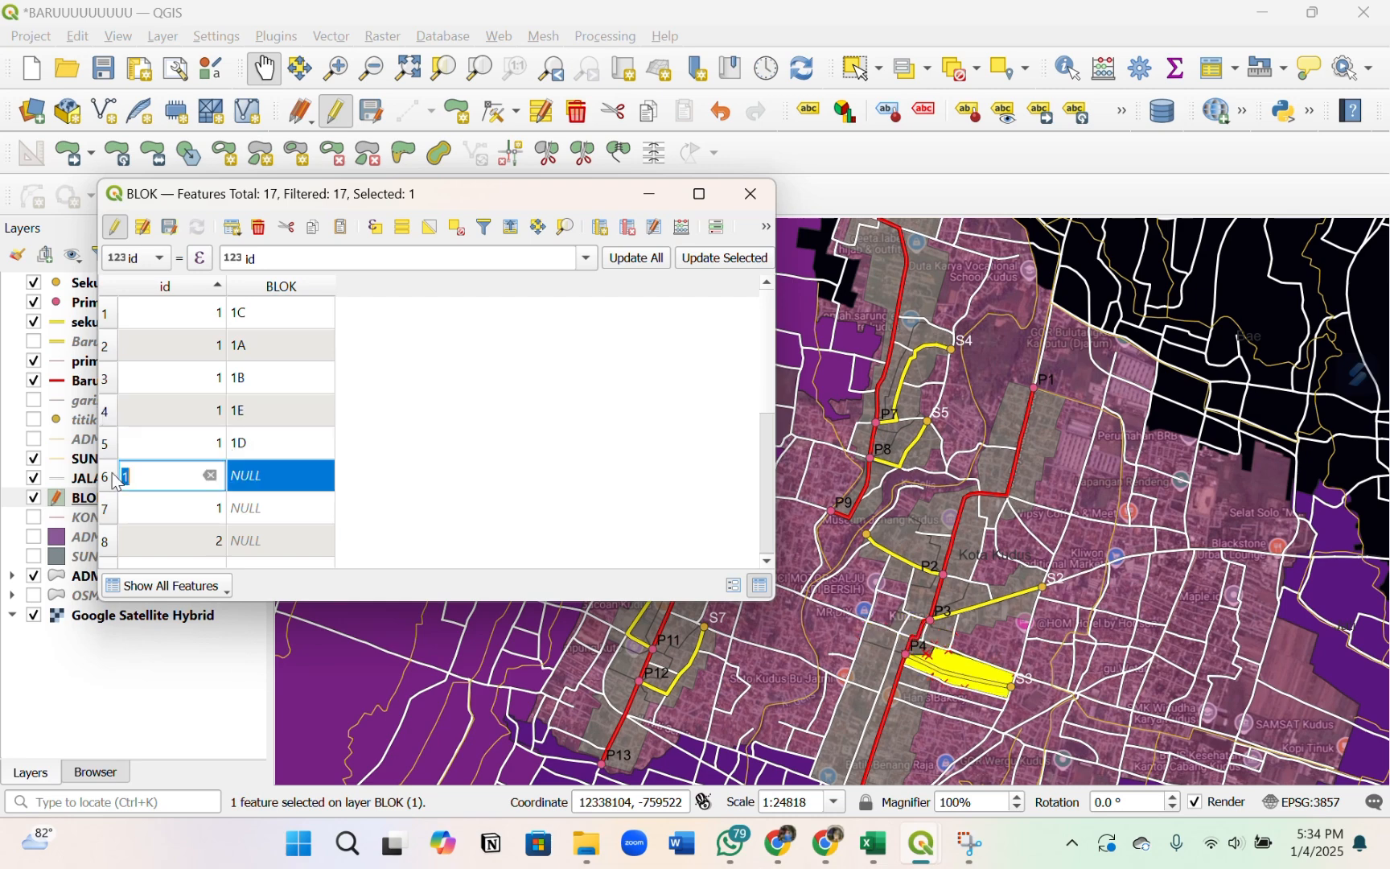
{"action": "double_click", "coordinate": [250, 480]}
{"action": "type", "text": "1F"}
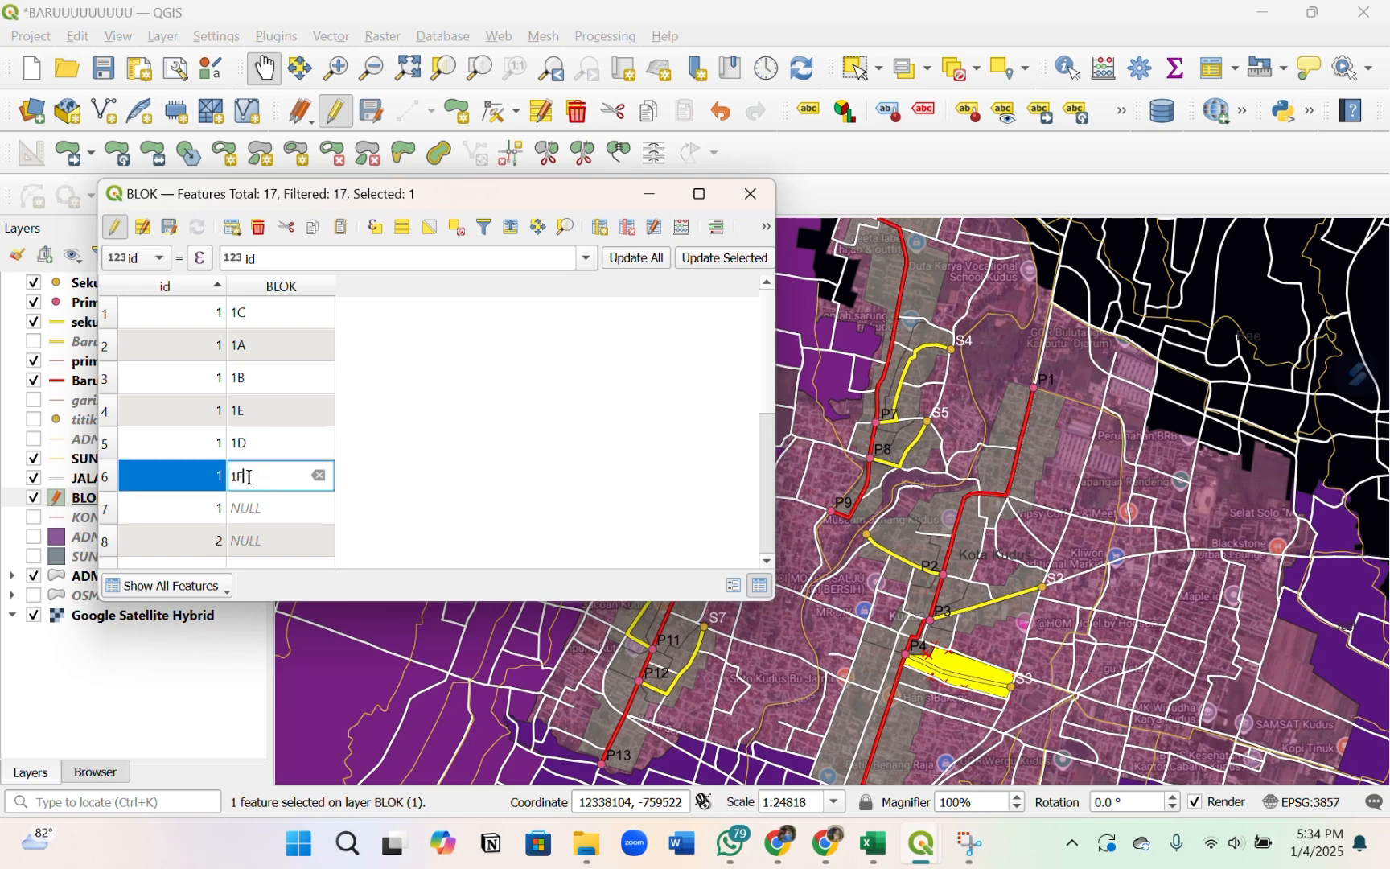
{"action": "left_click", "coordinate": [129, 515]}
{"action": "double_click", "coordinate": [288, 513]}
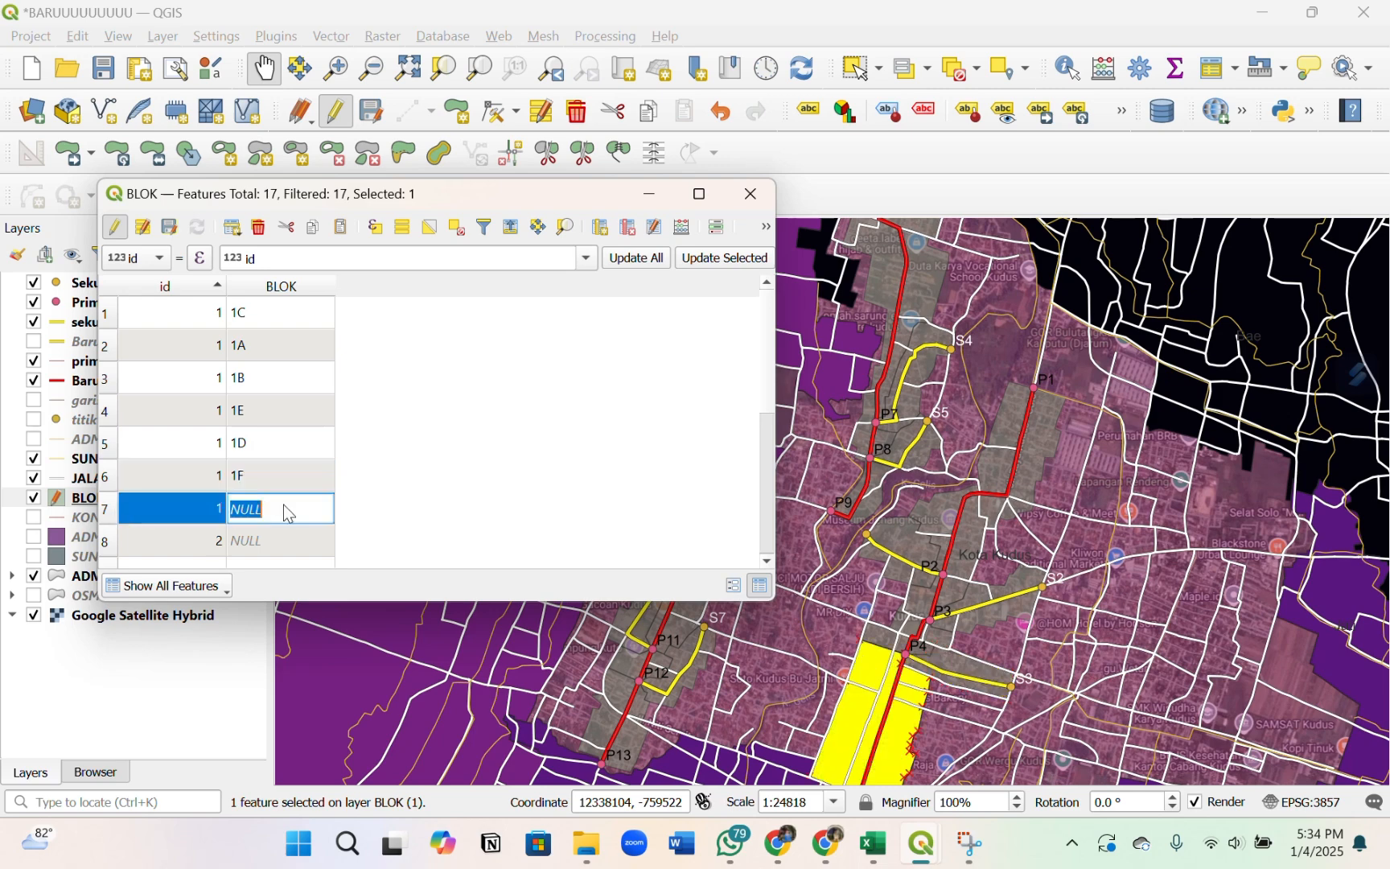
{"action": "type", "text": "1G"}
{"action": "key", "text": "Return"}
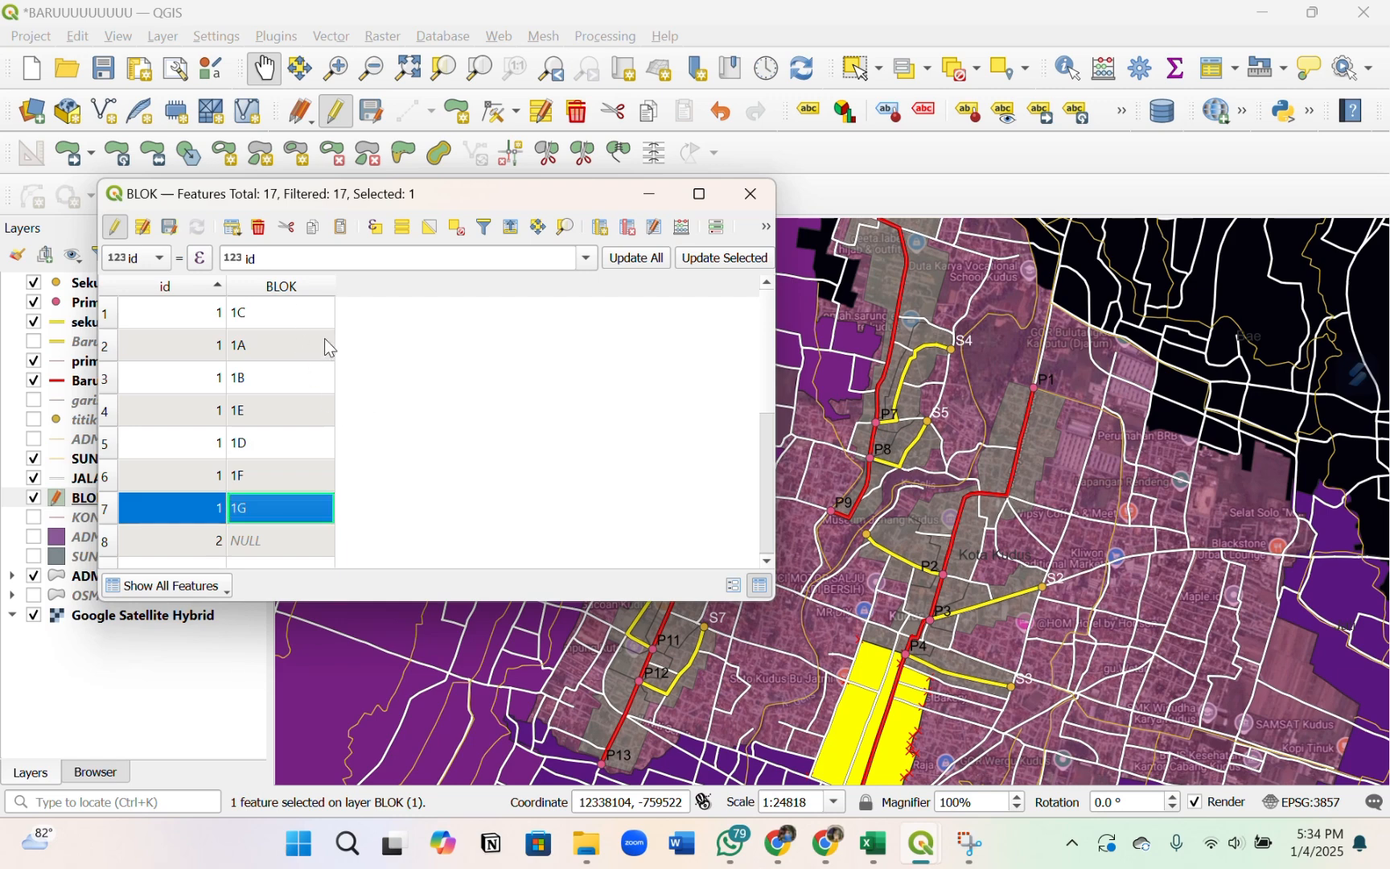
- Check block 1C on the map and sort the attribute table by the BLOK field in descending order
{"action": "double_click", "coordinate": [119, 316]}
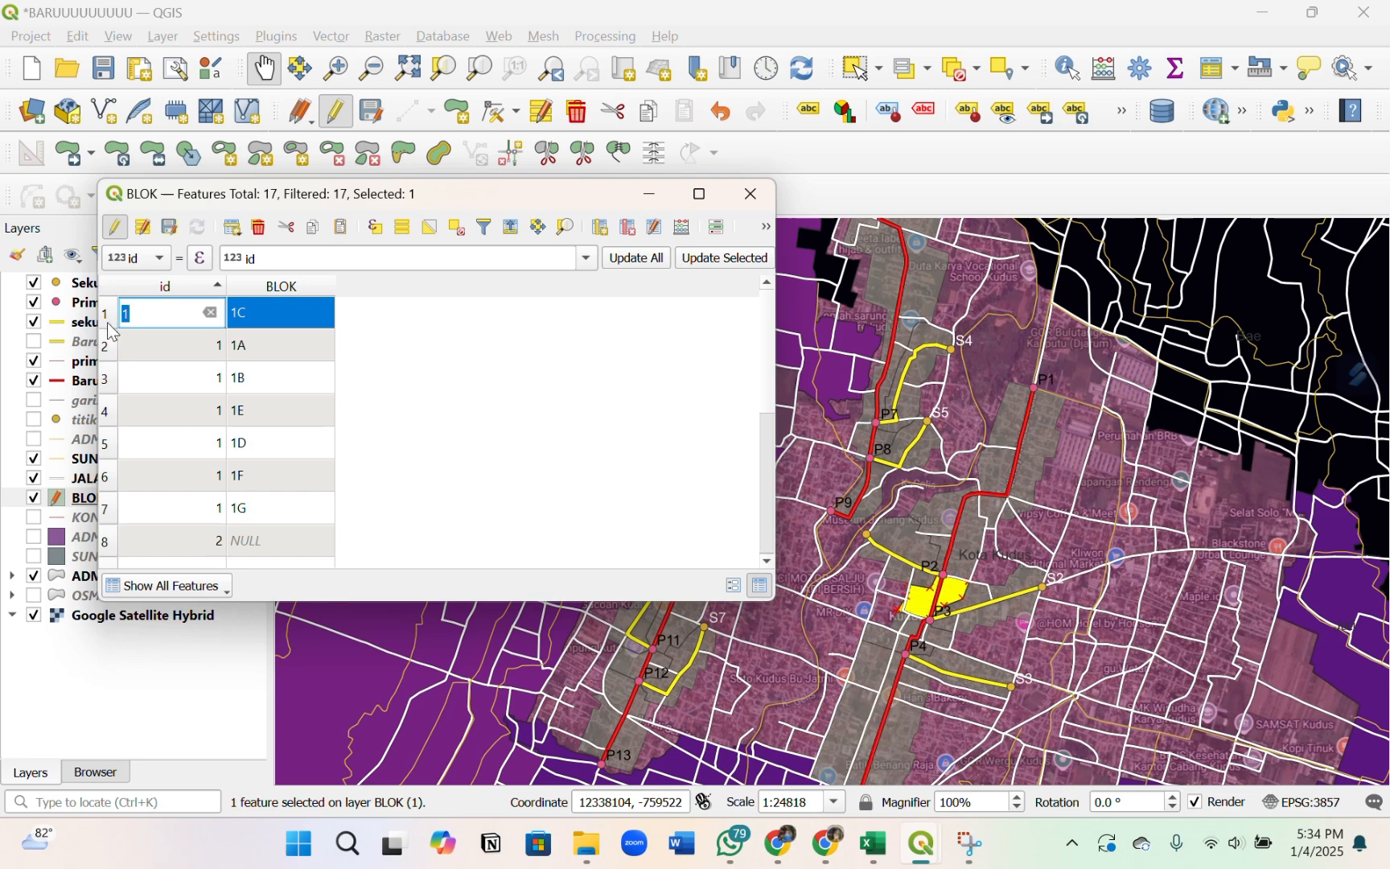
{"action": "left_click", "coordinate": [409, 342]}
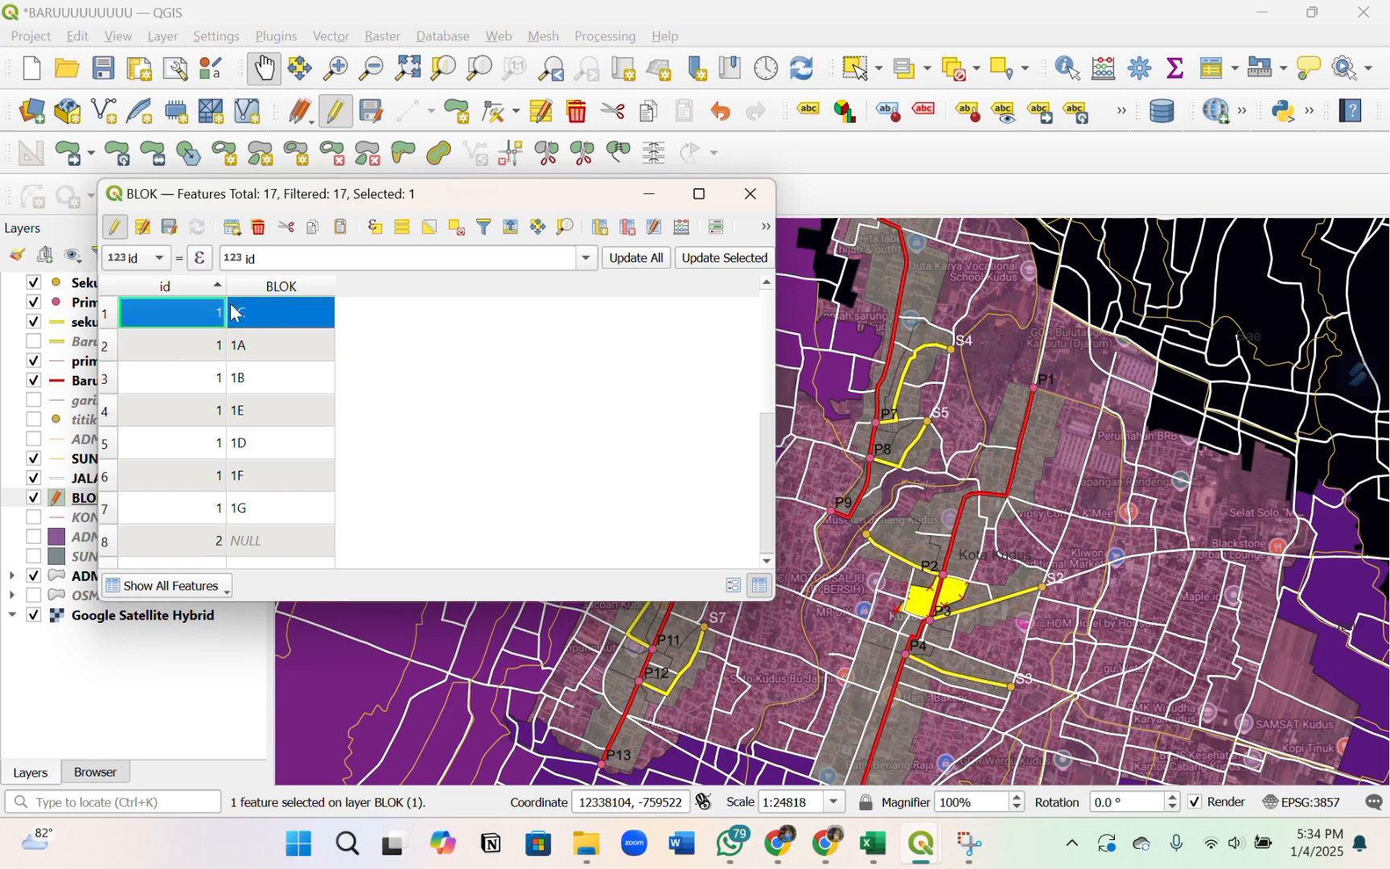
{"action": "left_click", "coordinate": [191, 288]}
{"action": "left_click", "coordinate": [190, 289]}
{"action": "left_click", "coordinate": [295, 289]}
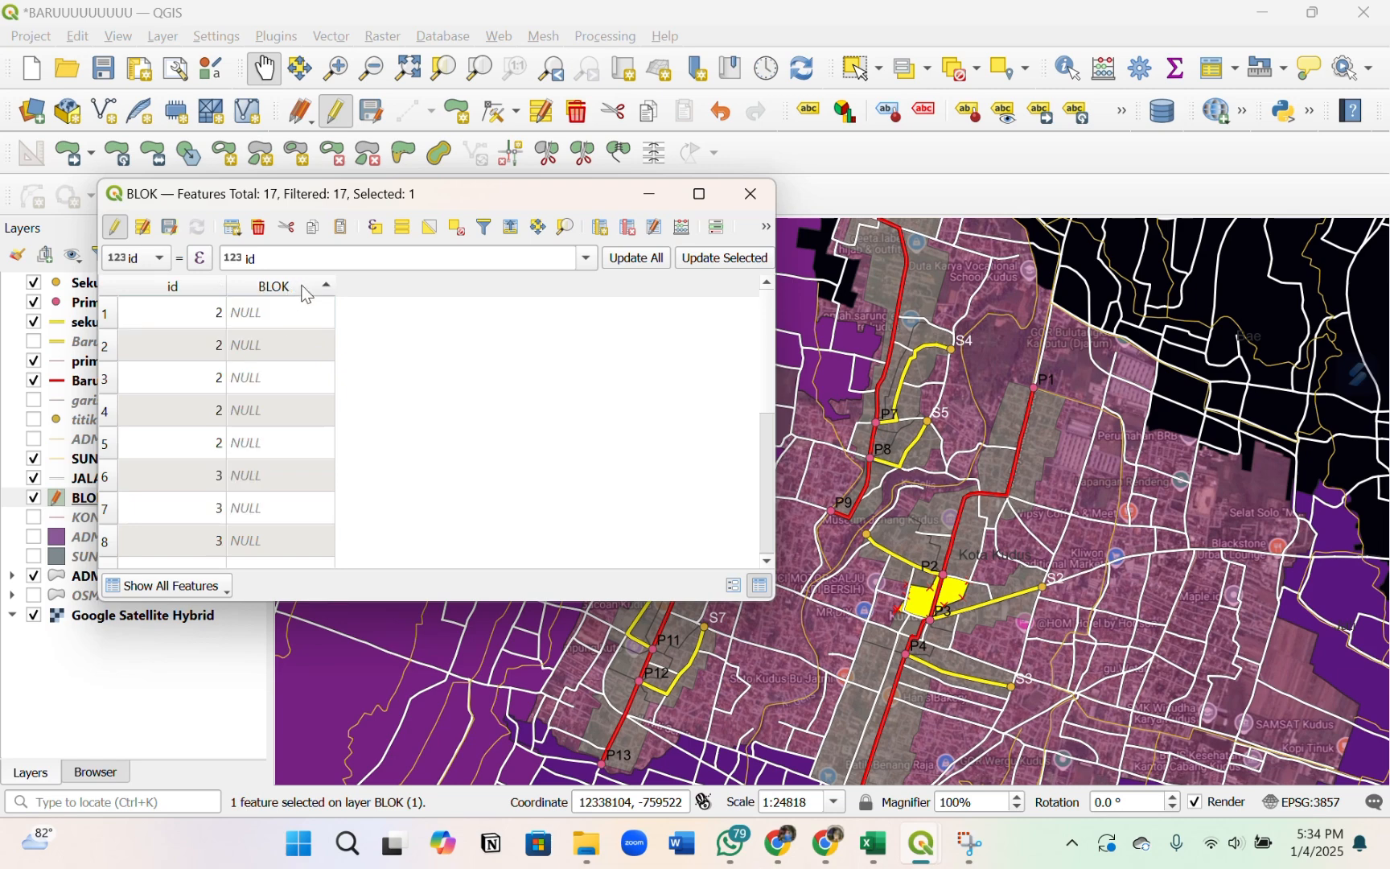
{"action": "left_click", "coordinate": [303, 287]}
- Highlight the rows from 1A through 1G one by one to check which map block each code belongs to
{"action": "left_click", "coordinate": [109, 510]}
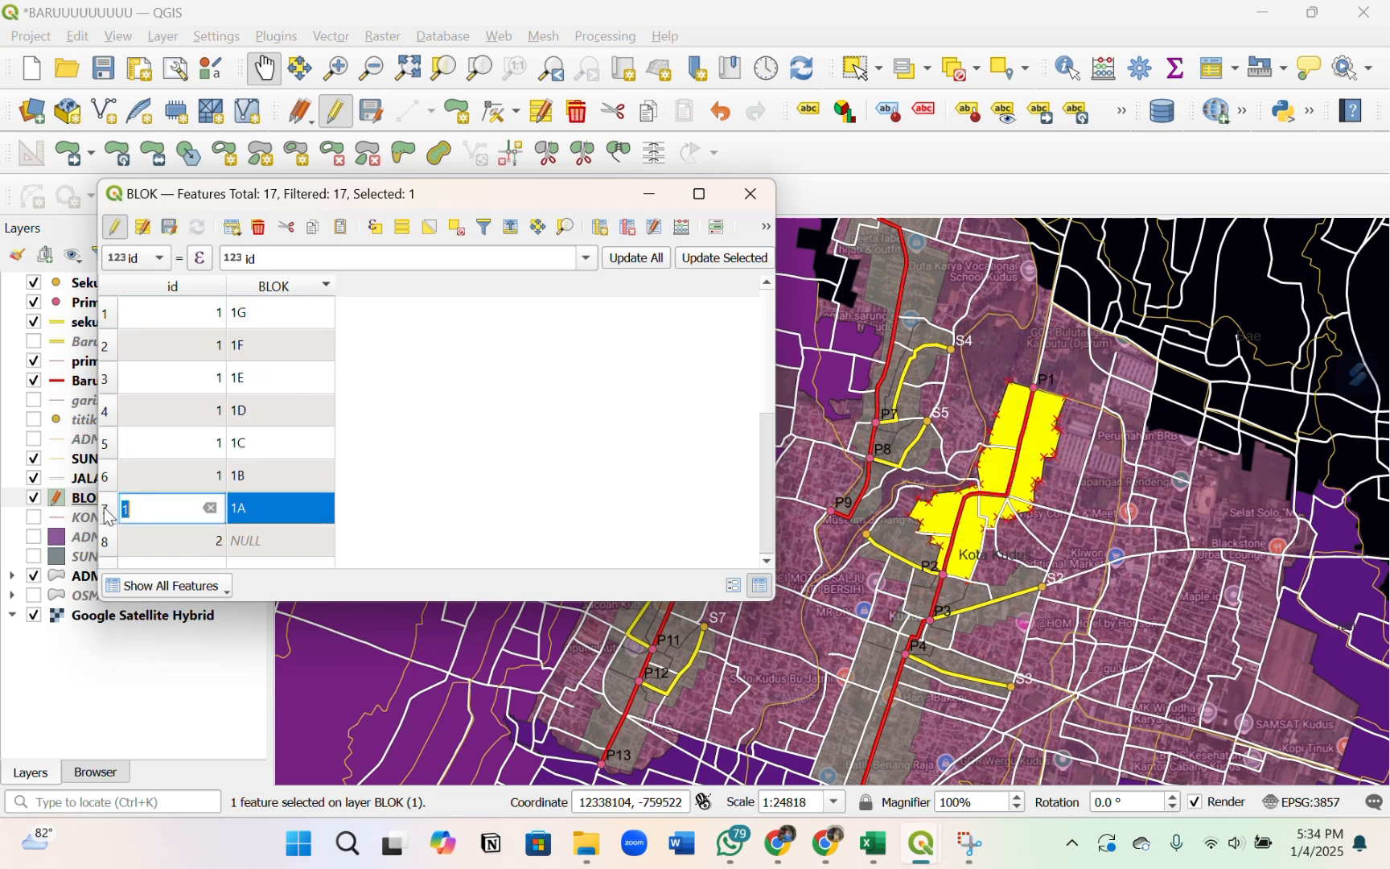
{"action": "left_click", "coordinate": [108, 478]}
{"action": "left_click", "coordinate": [109, 446]}
{"action": "left_click", "coordinate": [107, 412]}
{"action": "left_click", "coordinate": [108, 380]}
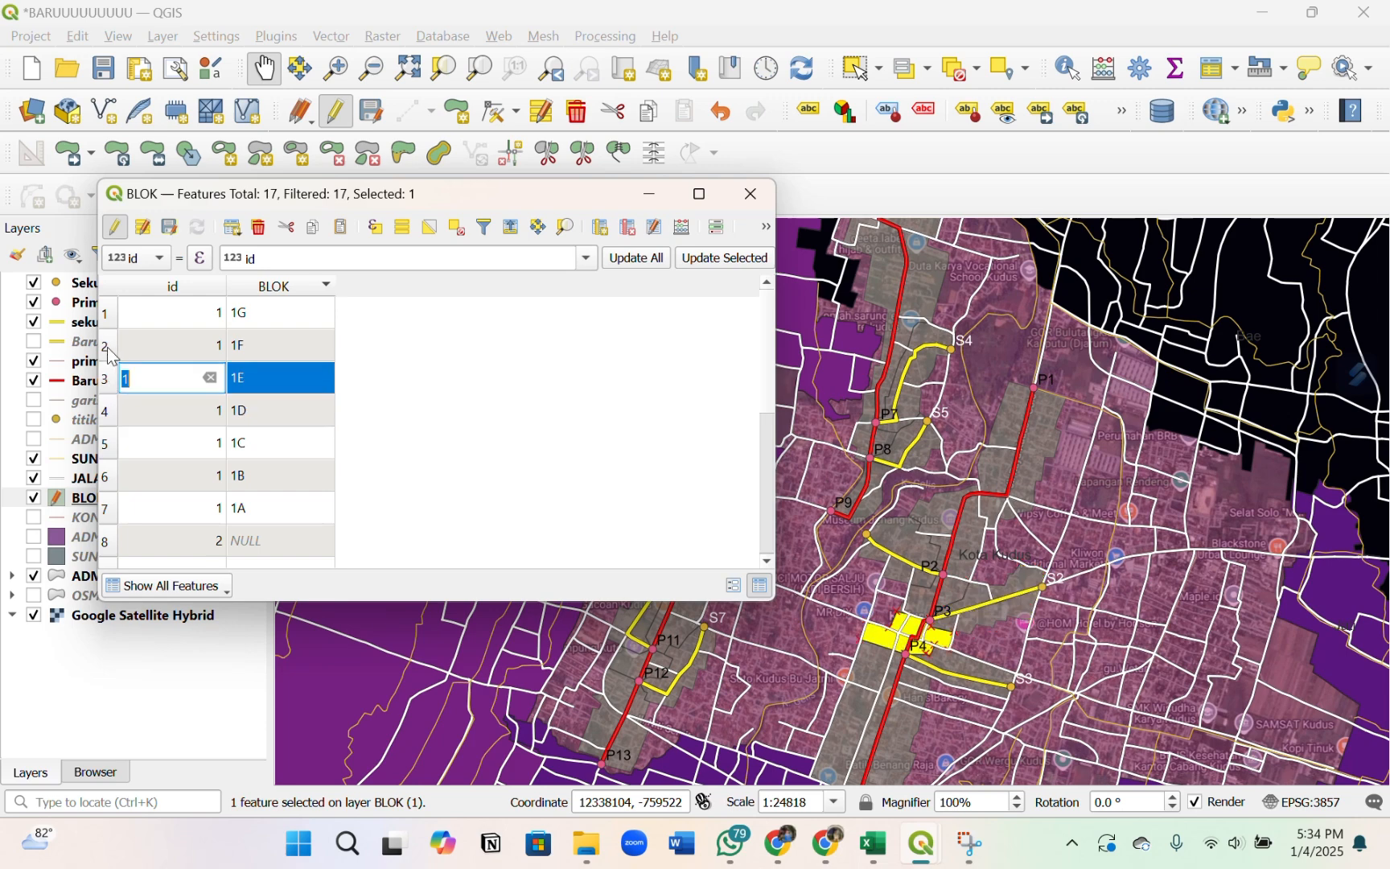
{"action": "left_click", "coordinate": [107, 347]}
{"action": "left_click", "coordinate": [106, 318]}
- Enter the BLOK code 2A for the block north of P7 and 2B for the block along the S4 channel
{"action": "scroll", "coordinate": [389, 373], "scroll_direction": "down", "scroll_amount": 1}
{"action": "left_click_drag", "start_coordinate": [974, 395], "coordinate": [1003, 511]}
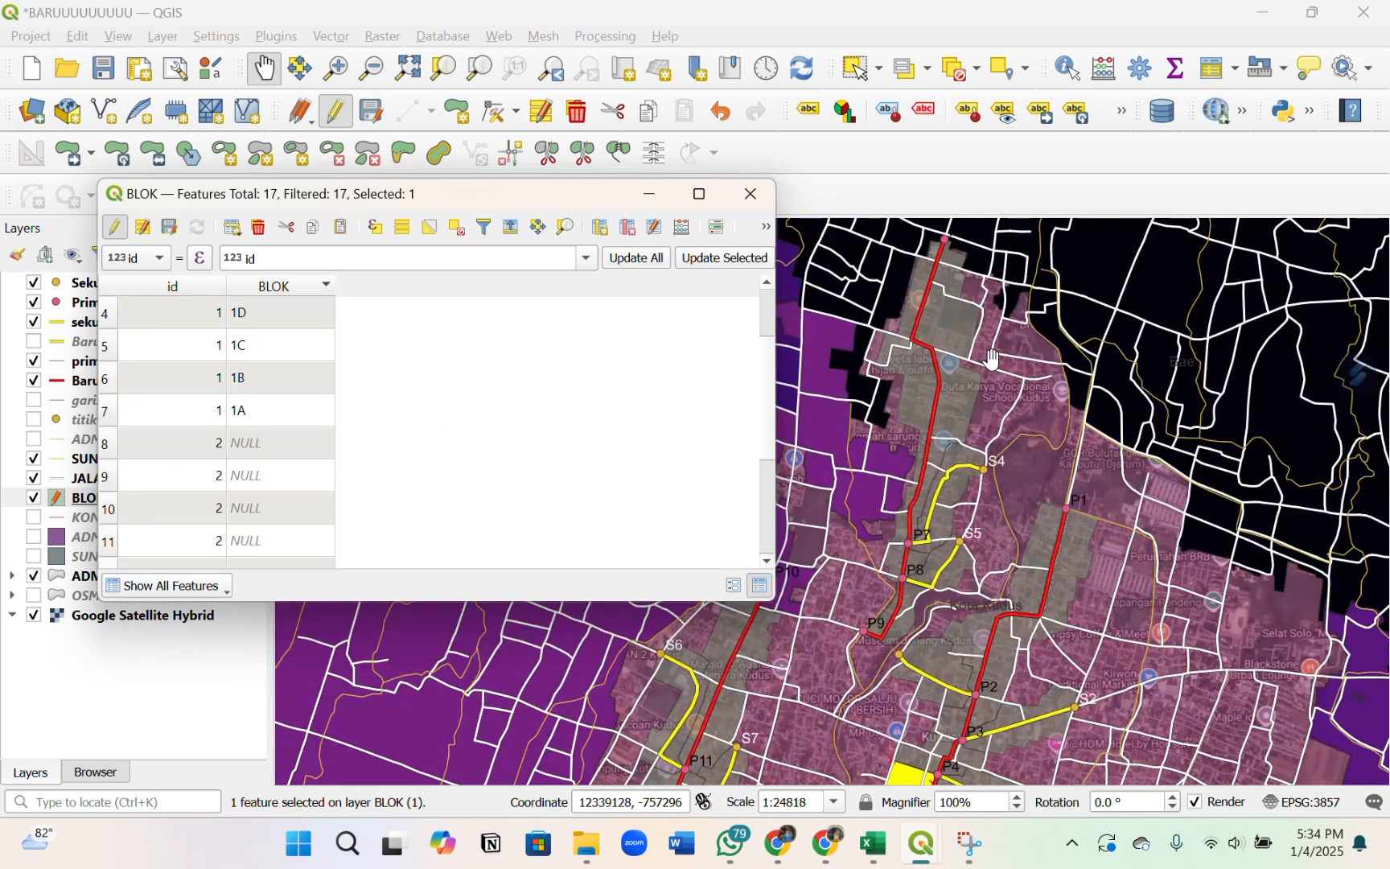
{"action": "left_click", "coordinate": [111, 445]}
{"action": "left_click", "coordinate": [279, 442]}
{"action": "type", "text": "1E"}
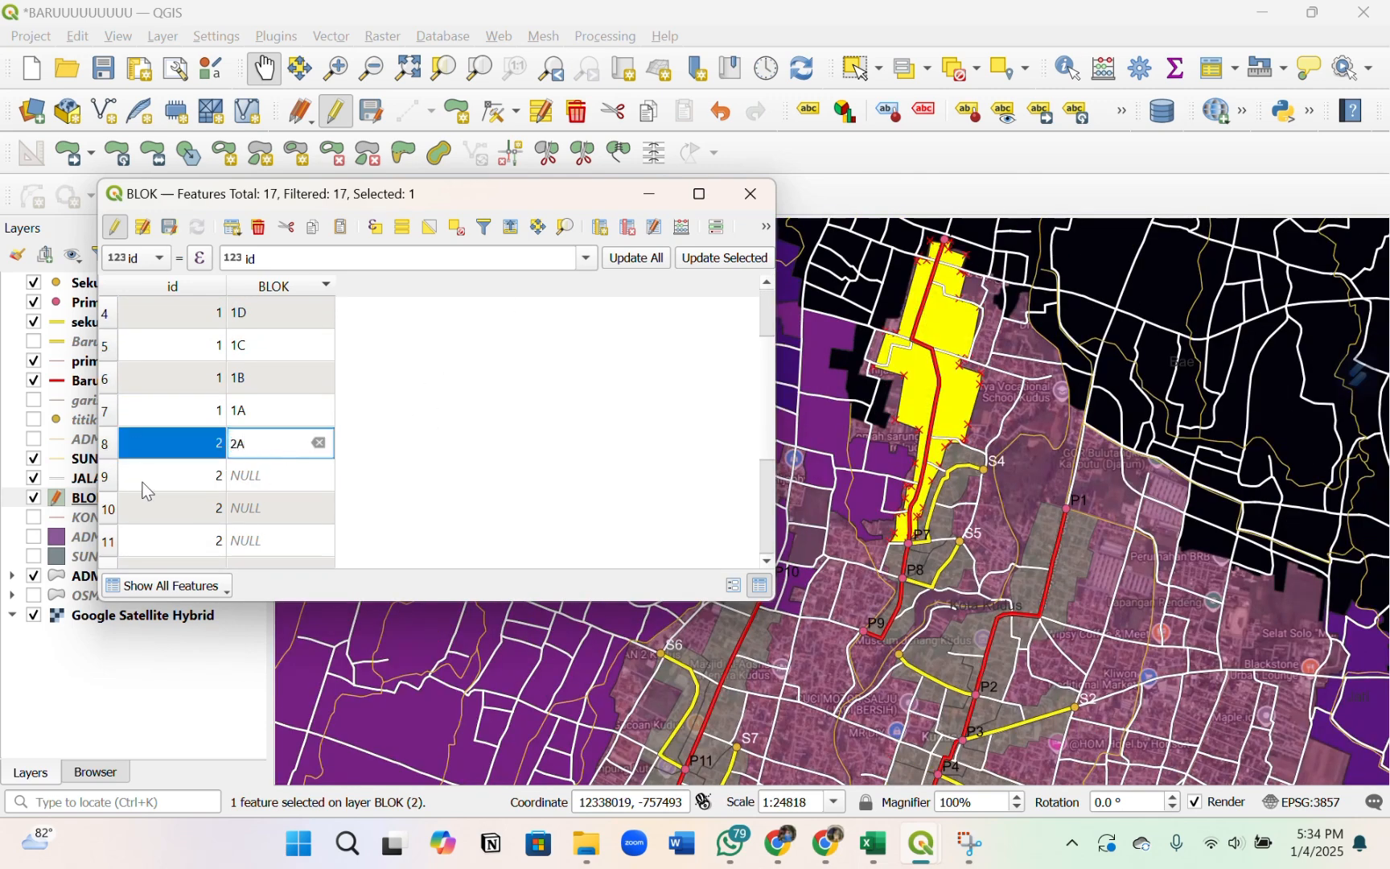
{"action": "left_click", "coordinate": [108, 469]}
{"action": "left_click", "coordinate": [110, 510]}
{"action": "left_click", "coordinate": [242, 509]}
{"action": "type", "text": "1F"}
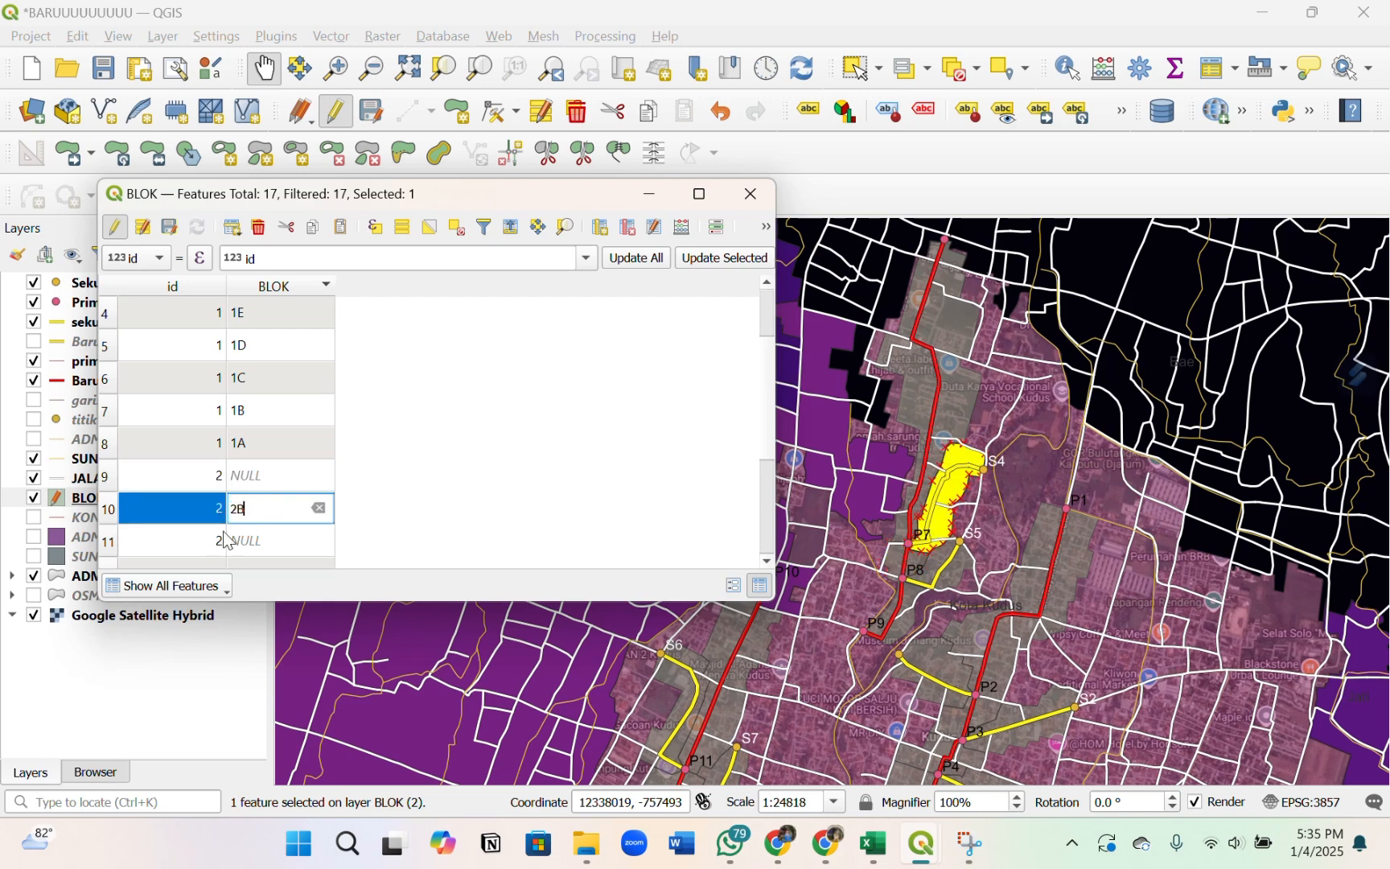
- Enter the BLOK code 2C for the small block between P7 and P8
{"action": "left_click", "coordinate": [113, 541]}
{"action": "left_click", "coordinate": [114, 510]}
{"action": "type", "text": "1"}
{"action": "left_click", "coordinate": [272, 506]}
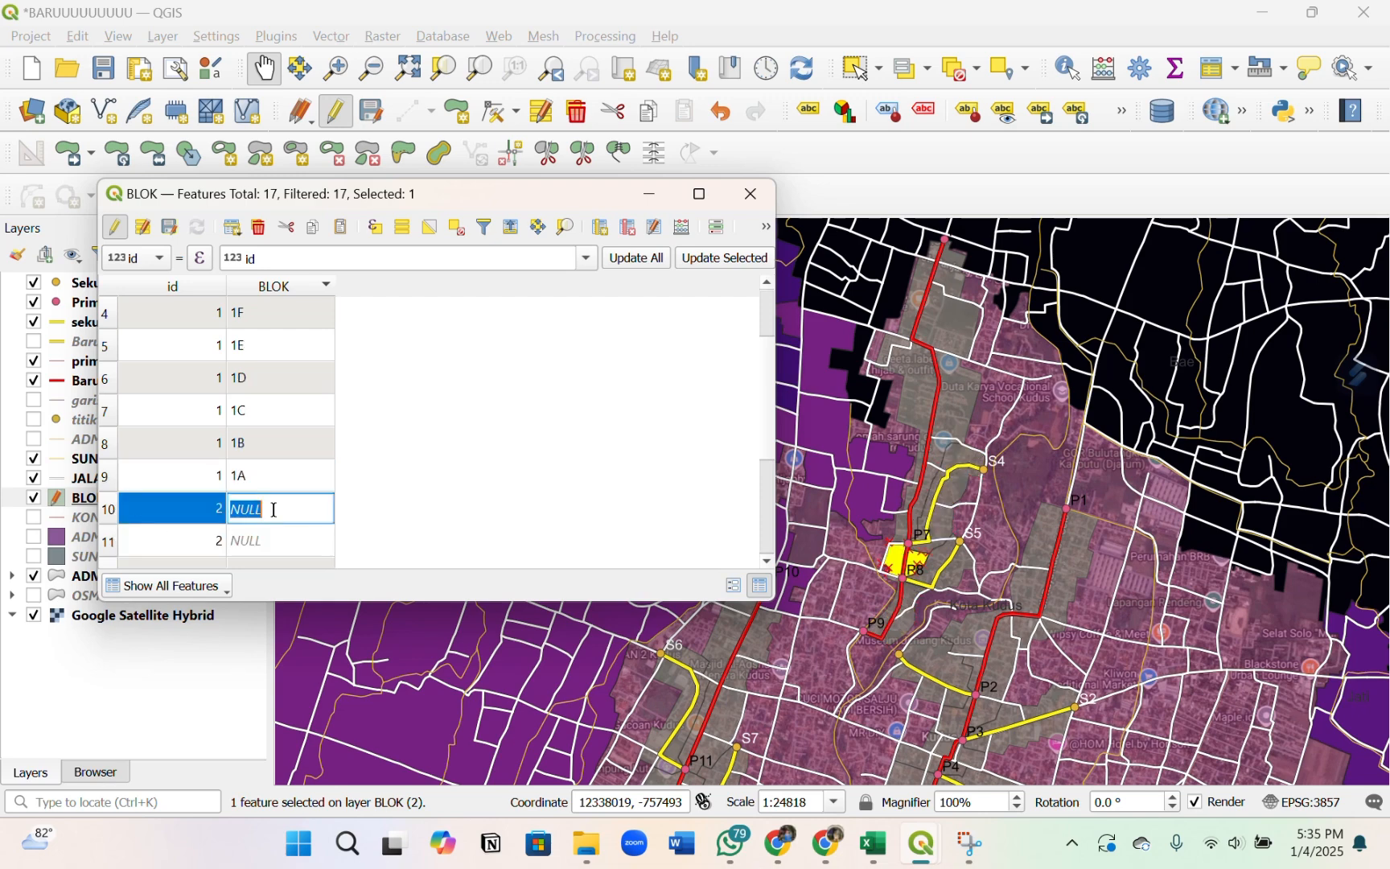
{"action": "type", "text": "1G"}
- Highlight the uncoded block between P8 and P9 and the rows 1A, 2A, 2B and 2C to check their locations on the map
{"action": "left_click", "coordinate": [117, 551]}
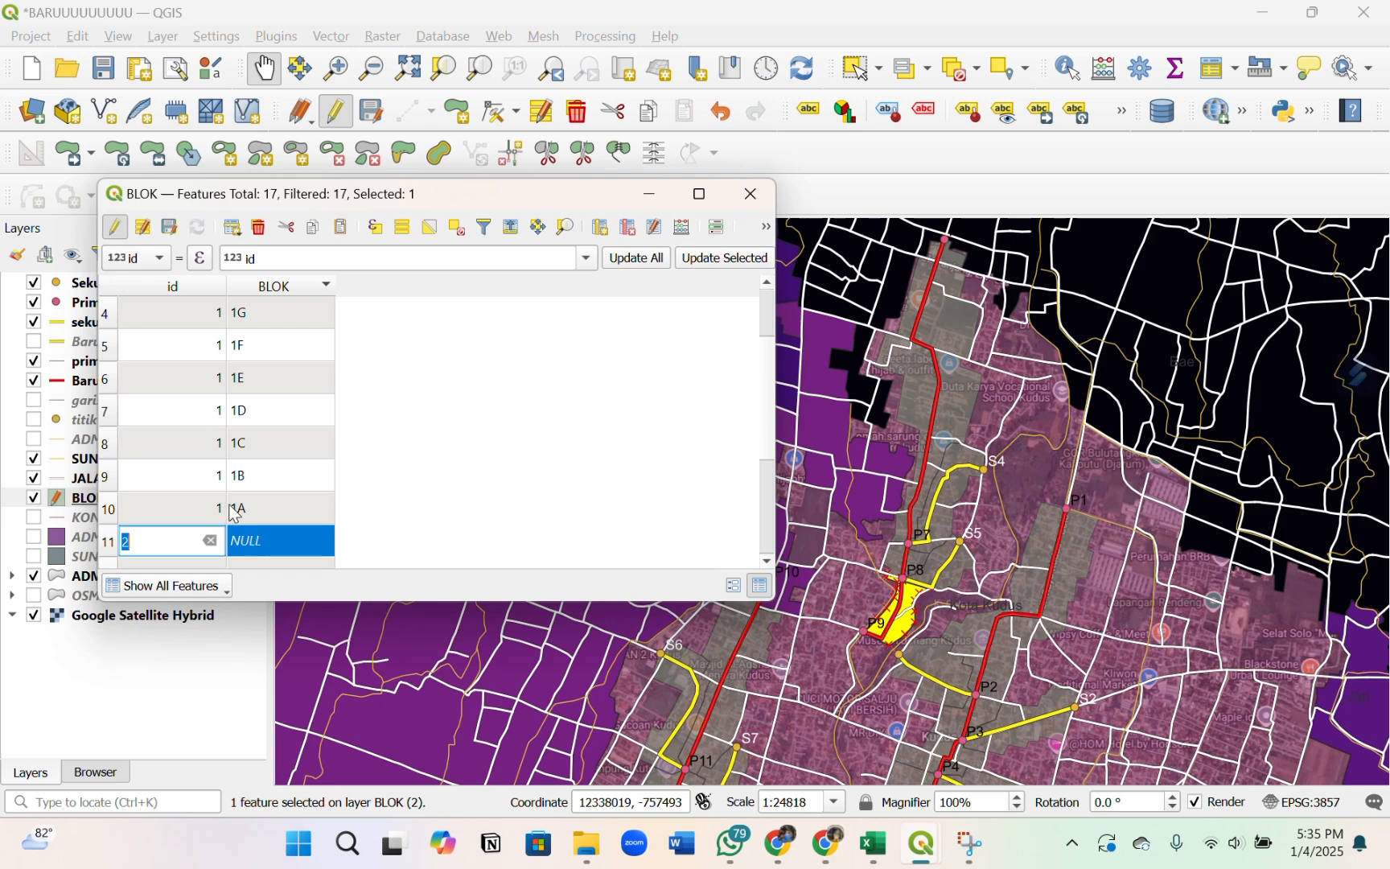
{"action": "left_click", "coordinate": [112, 513]}
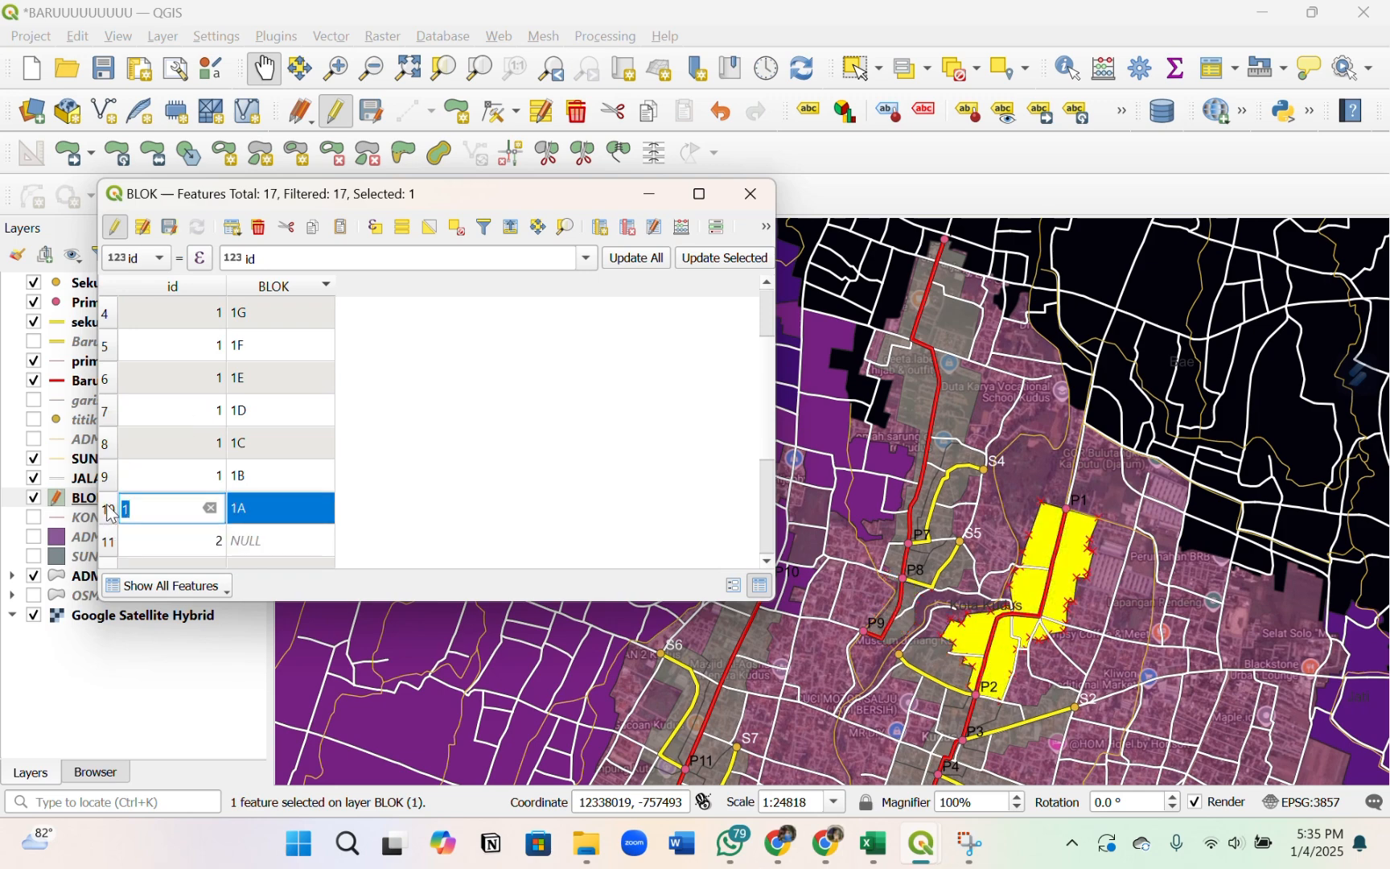
{"action": "scroll", "coordinate": [165, 509], "scroll_direction": "up", "scroll_amount": 1}
{"action": "left_click", "coordinate": [109, 313]}
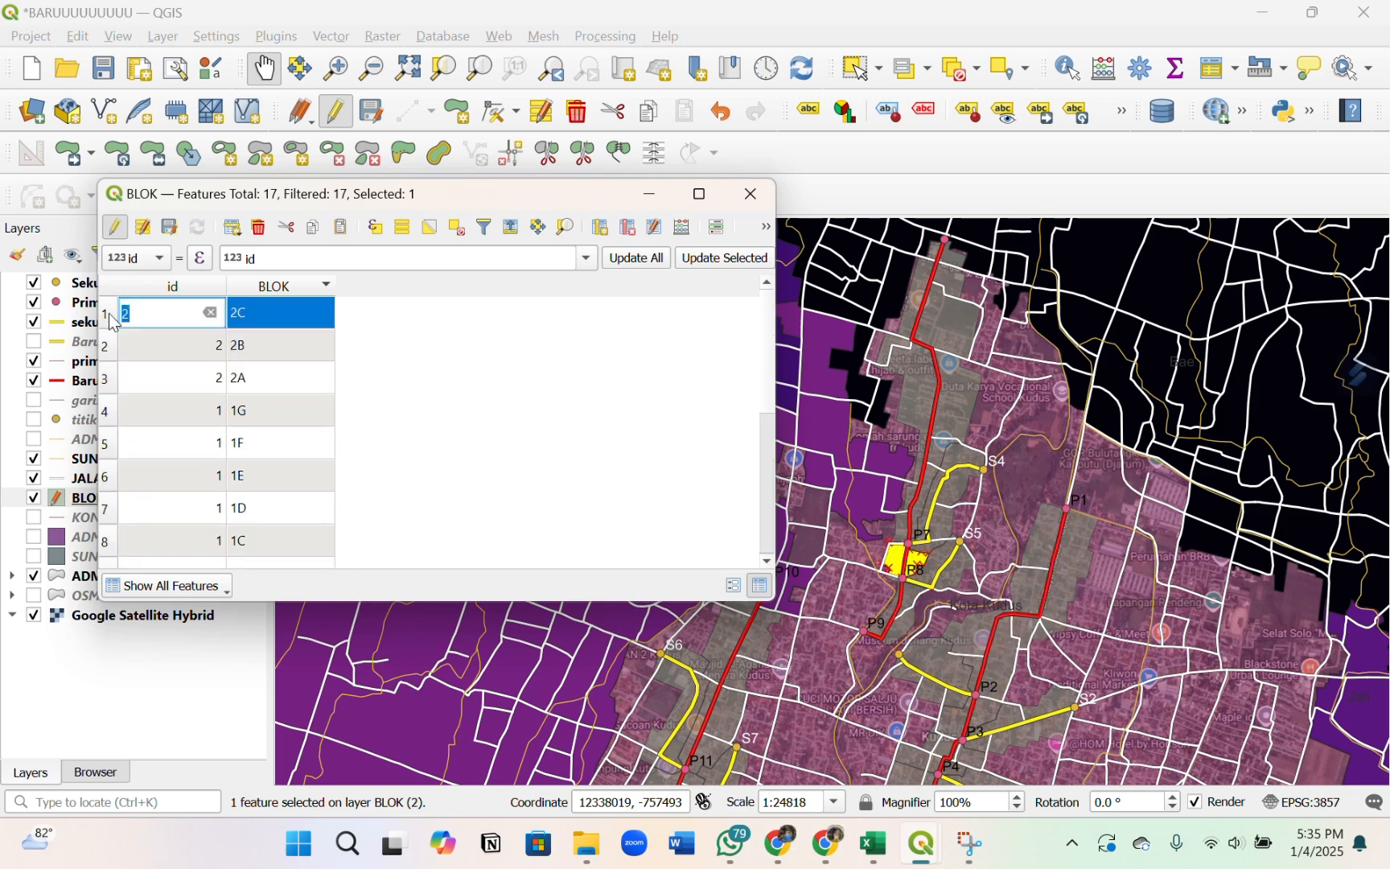
{"action": "left_click", "coordinate": [110, 383]}
{"action": "left_click", "coordinate": [113, 352]}
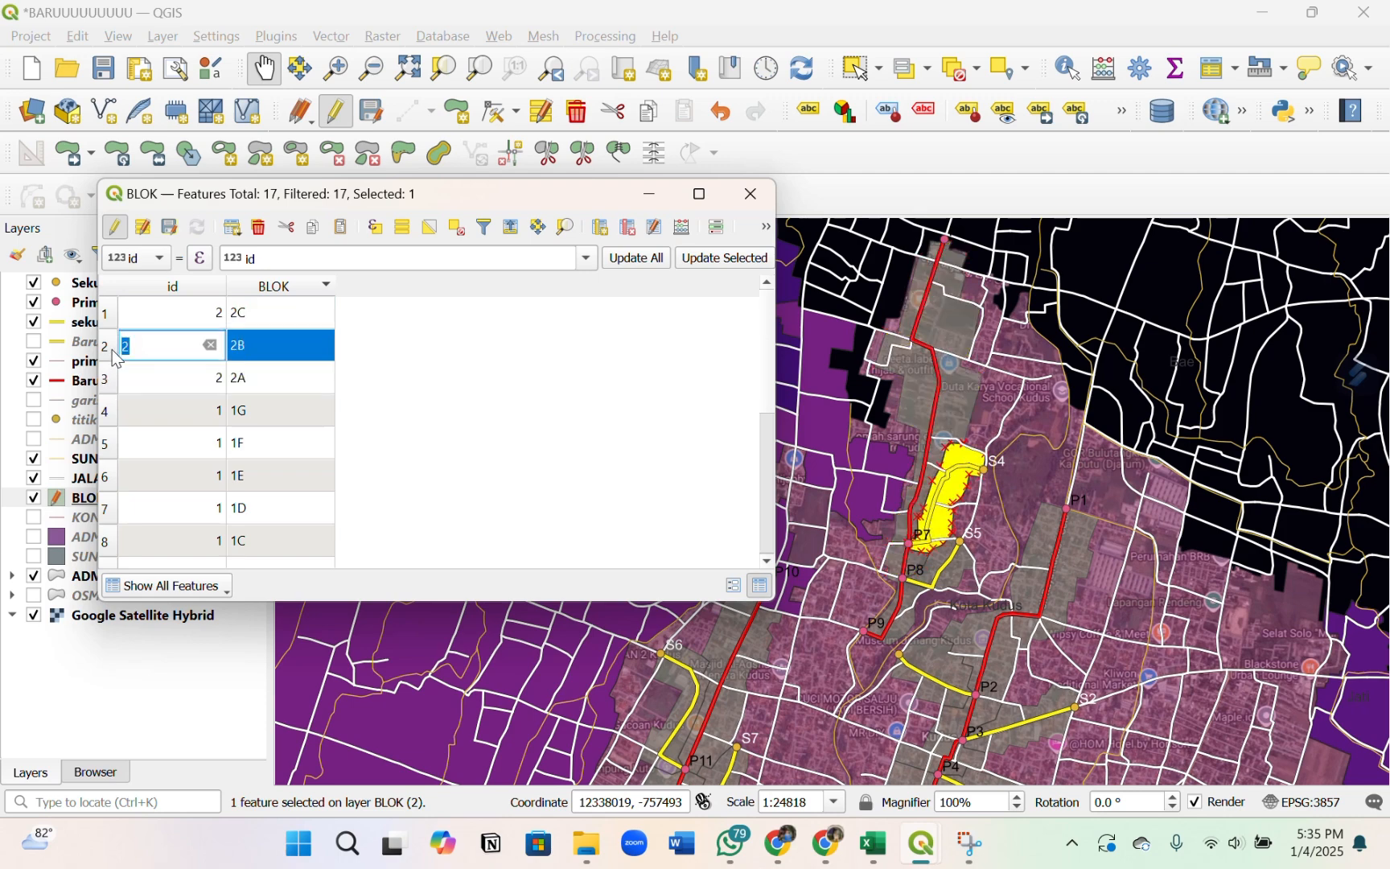
{"action": "left_click", "coordinate": [109, 318]}
- Enter the BLOK code 2D for the block along the S5 channel and 2E for the block between P8 and P9
{"action": "scroll", "coordinate": [109, 320], "scroll_direction": "down", "scroll_amount": 2}
{"action": "left_click", "coordinate": [114, 449]}
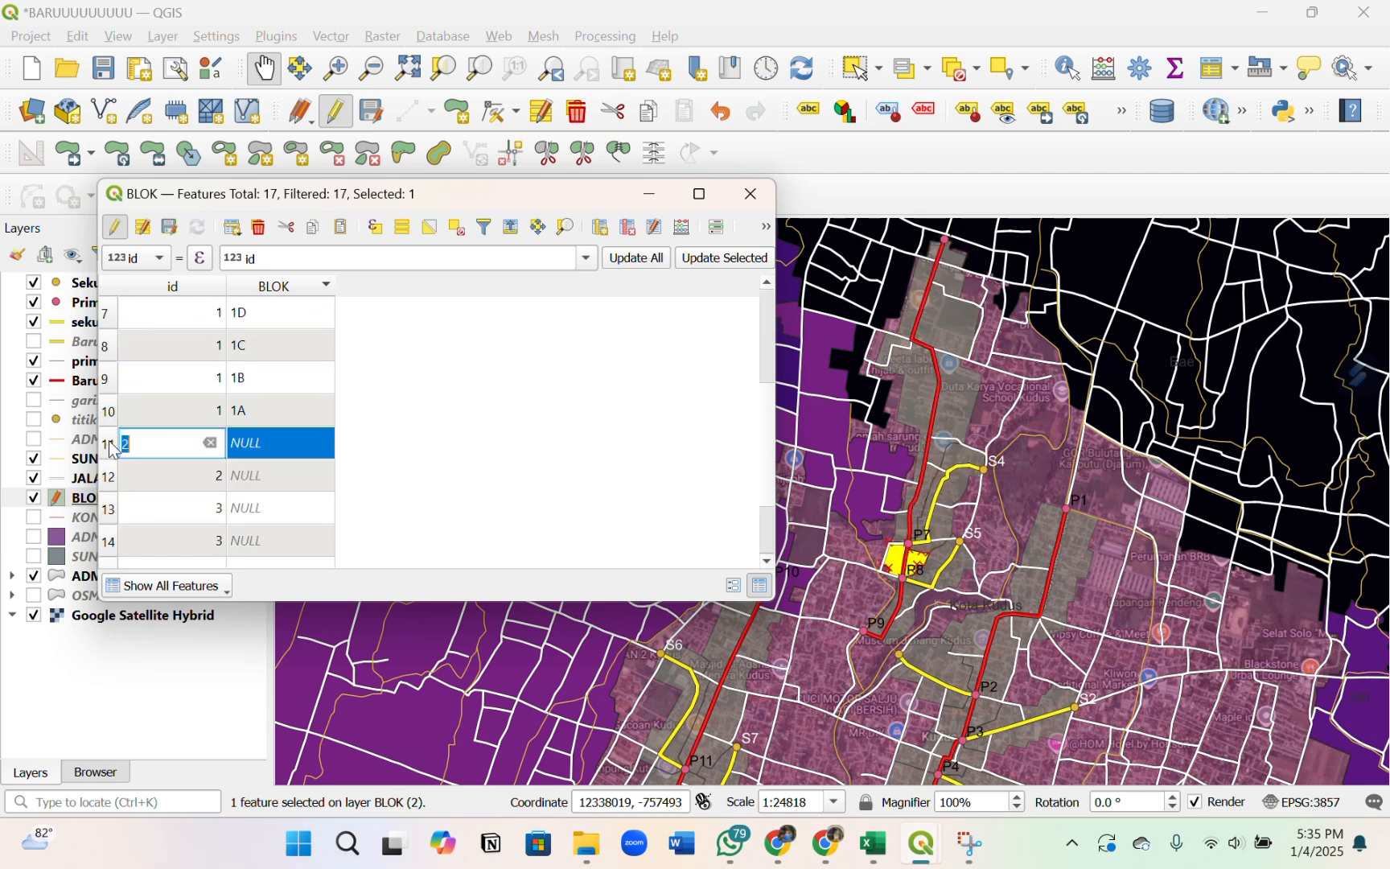
{"action": "left_click", "coordinate": [109, 475]}
{"action": "left_click", "coordinate": [261, 475]}
{"action": "type", "text": "2D"}
{"action": "left_click", "coordinate": [253, 444]}
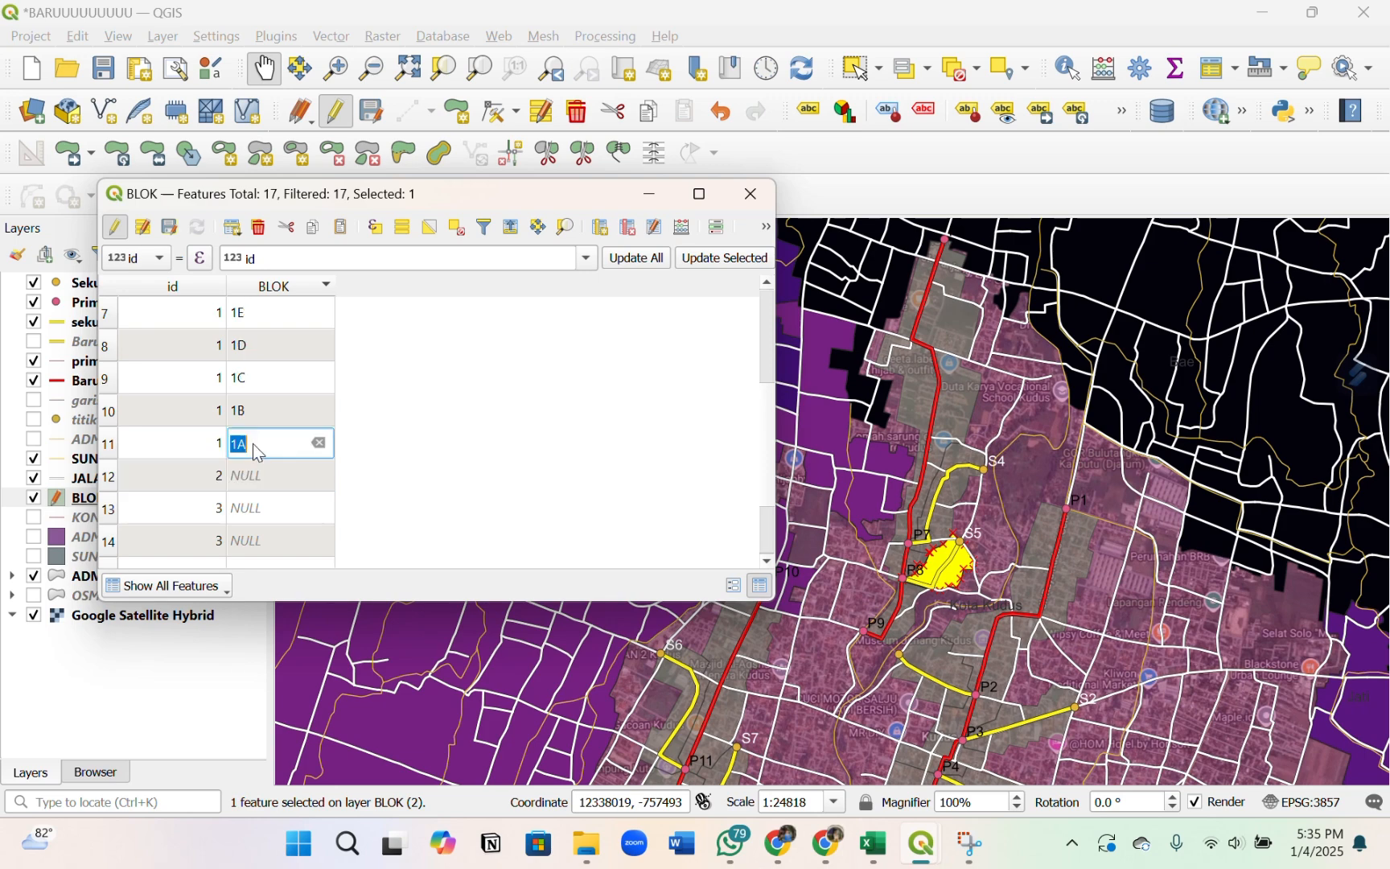
{"action": "left_click", "coordinate": [257, 476]}
{"action": "type", "text": "2E"}
{"action": "key", "text": "Return"}
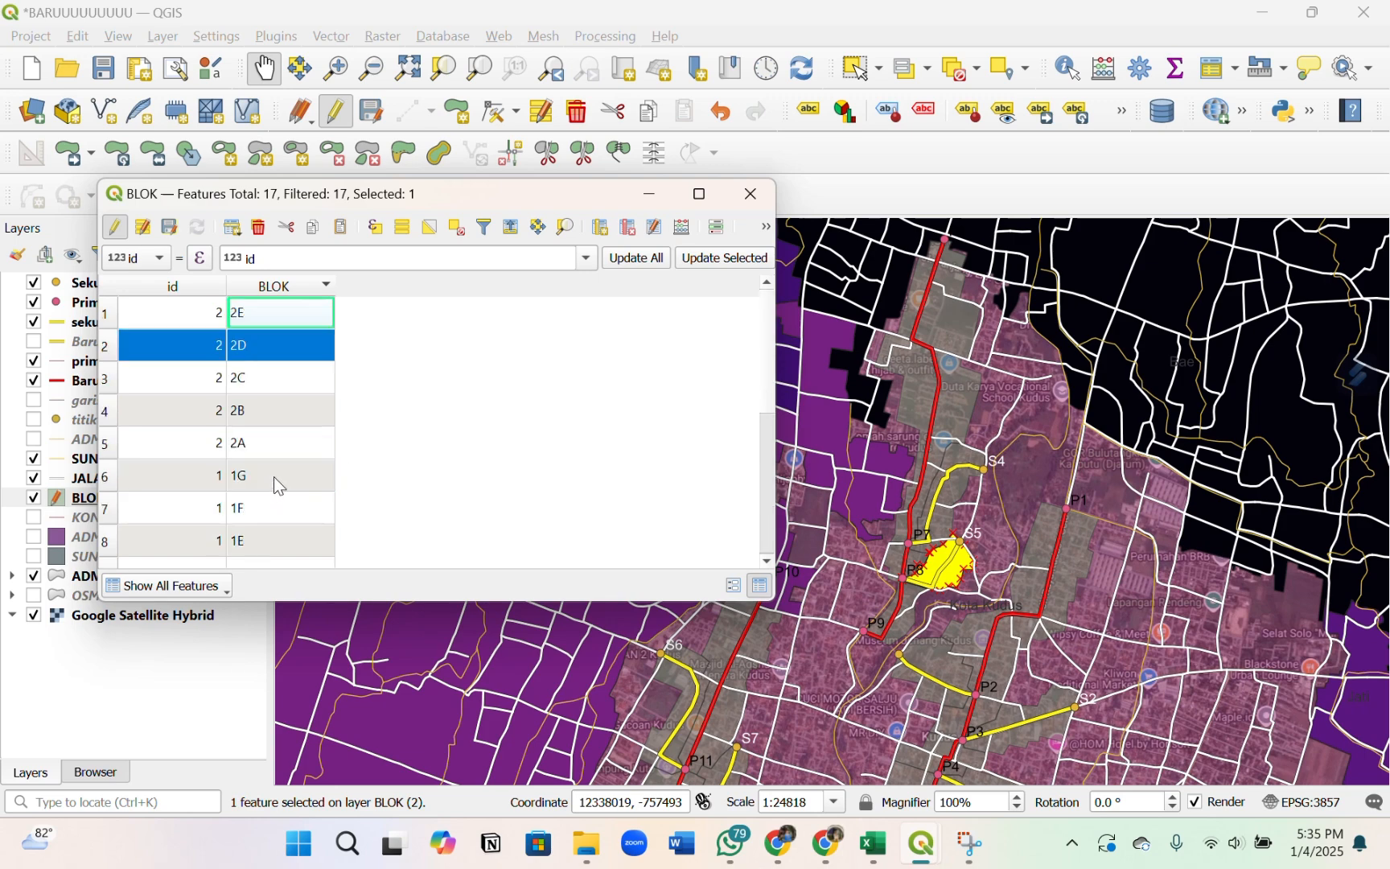
- Enter the BLOK code 3A for the block between P10 and P11 and 3B for the block along the S6 channel
{"action": "scroll", "coordinate": [293, 476], "scroll_direction": "down", "scroll_amount": 3}
{"action": "scroll", "coordinate": [1114, 476], "scroll_direction": "down", "scroll_amount": 1}
{"action": "scroll", "coordinate": [917, 598], "scroll_direction": "up", "scroll_amount": 1}
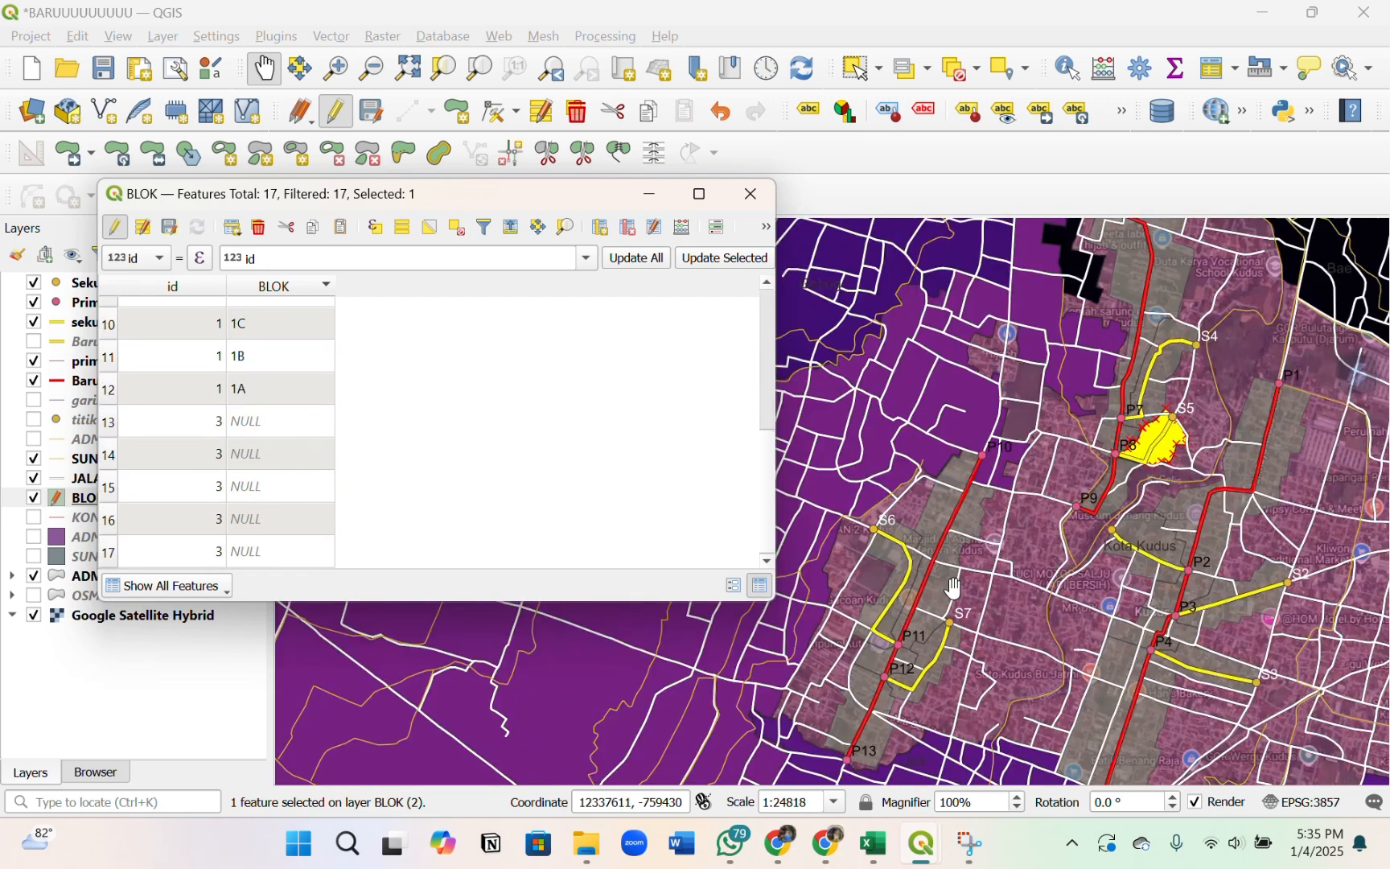
{"action": "left_click", "coordinate": [115, 423]}
{"action": "left_click", "coordinate": [113, 455]}
{"action": "left_click", "coordinate": [288, 457]}
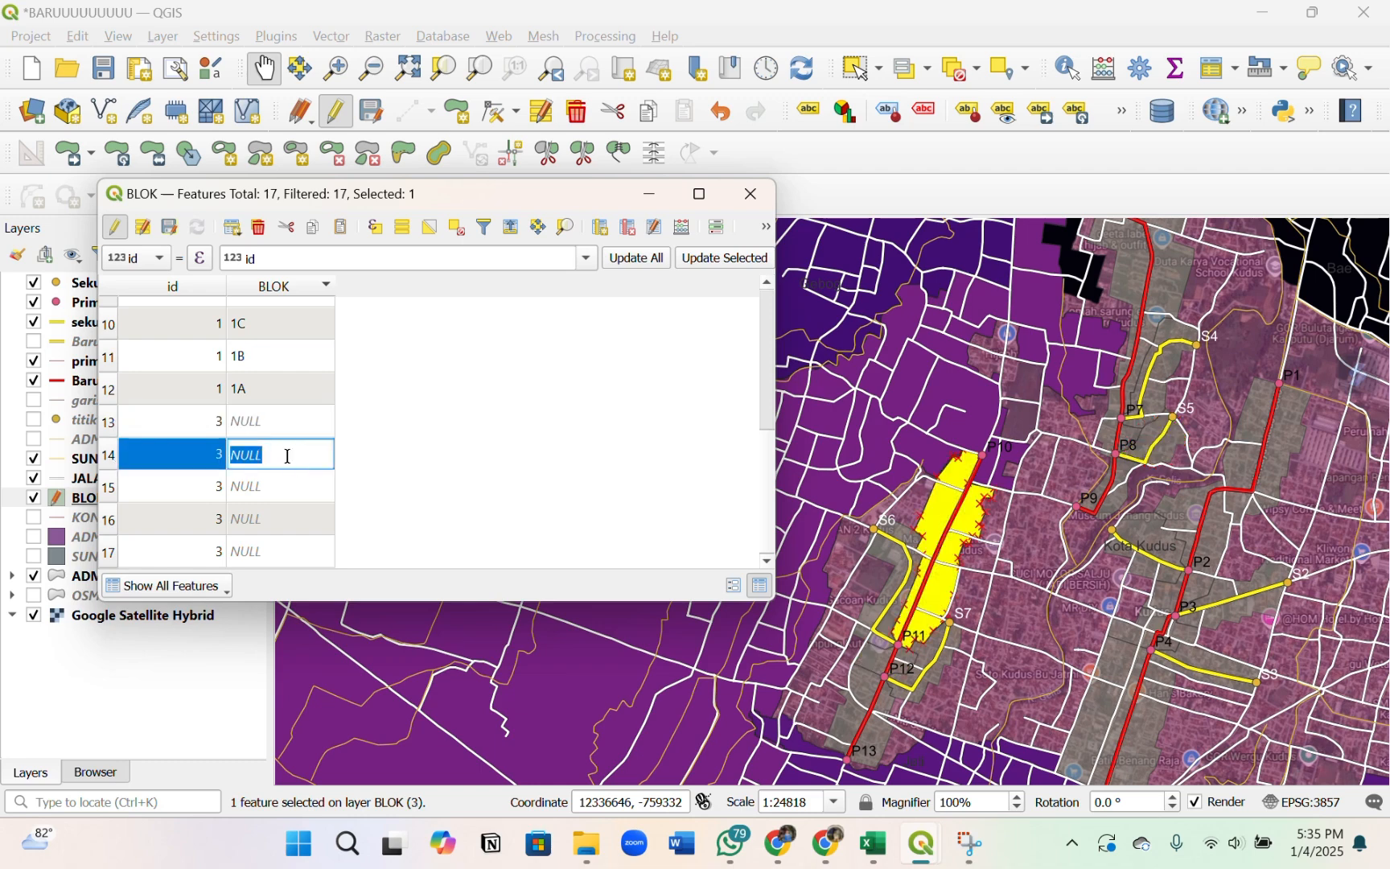
{"action": "type", "text": "1D"}
{"action": "left_click", "coordinate": [126, 485]}
{"action": "left_click", "coordinate": [253, 487]}
{"action": "type", "text": "3B"}
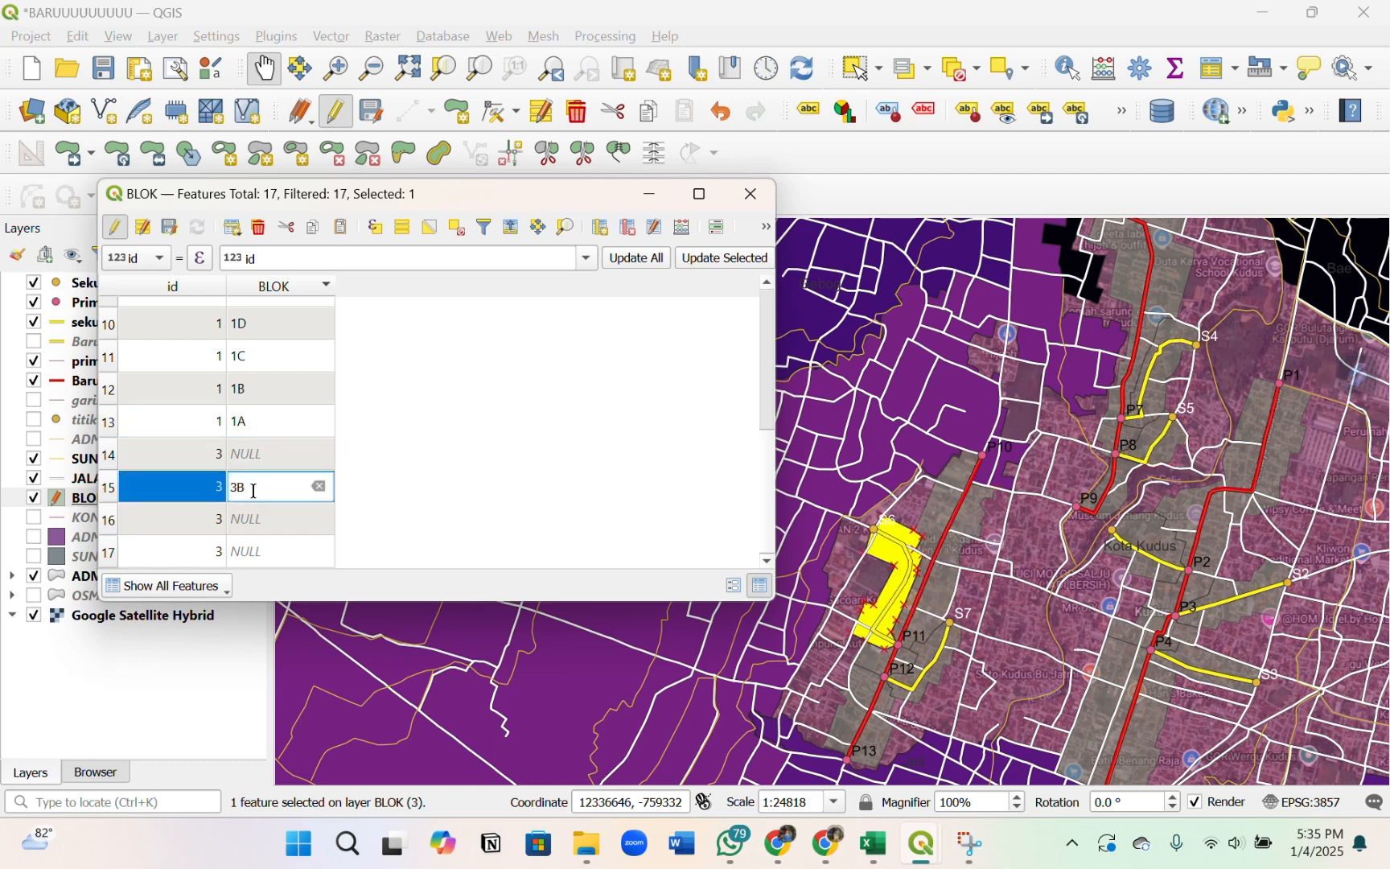
{"action": "key", "text": "Return"}
- Enter the BLOK code 3C for the small block between P11 and P12
{"action": "left_click", "coordinate": [107, 487]}
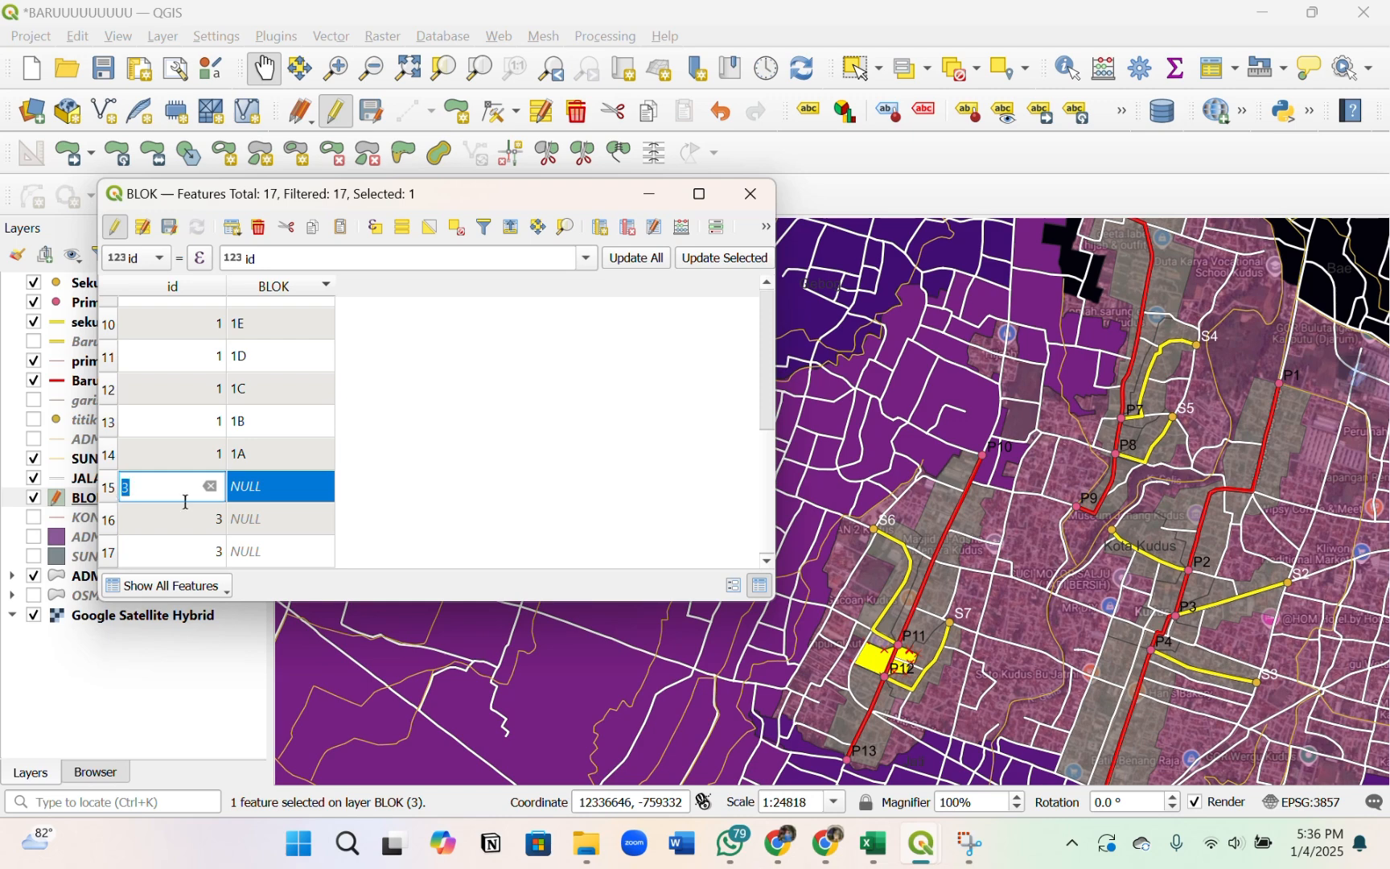
{"action": "left_click", "coordinate": [252, 488]}
{"action": "type", "text": "3C"}
- Enter the BLOK code 3D for the block along the S7 channel and 3E for the block between P12 and P13
{"action": "left_click", "coordinate": [113, 523]}
{"action": "left_click", "coordinate": [110, 550]}
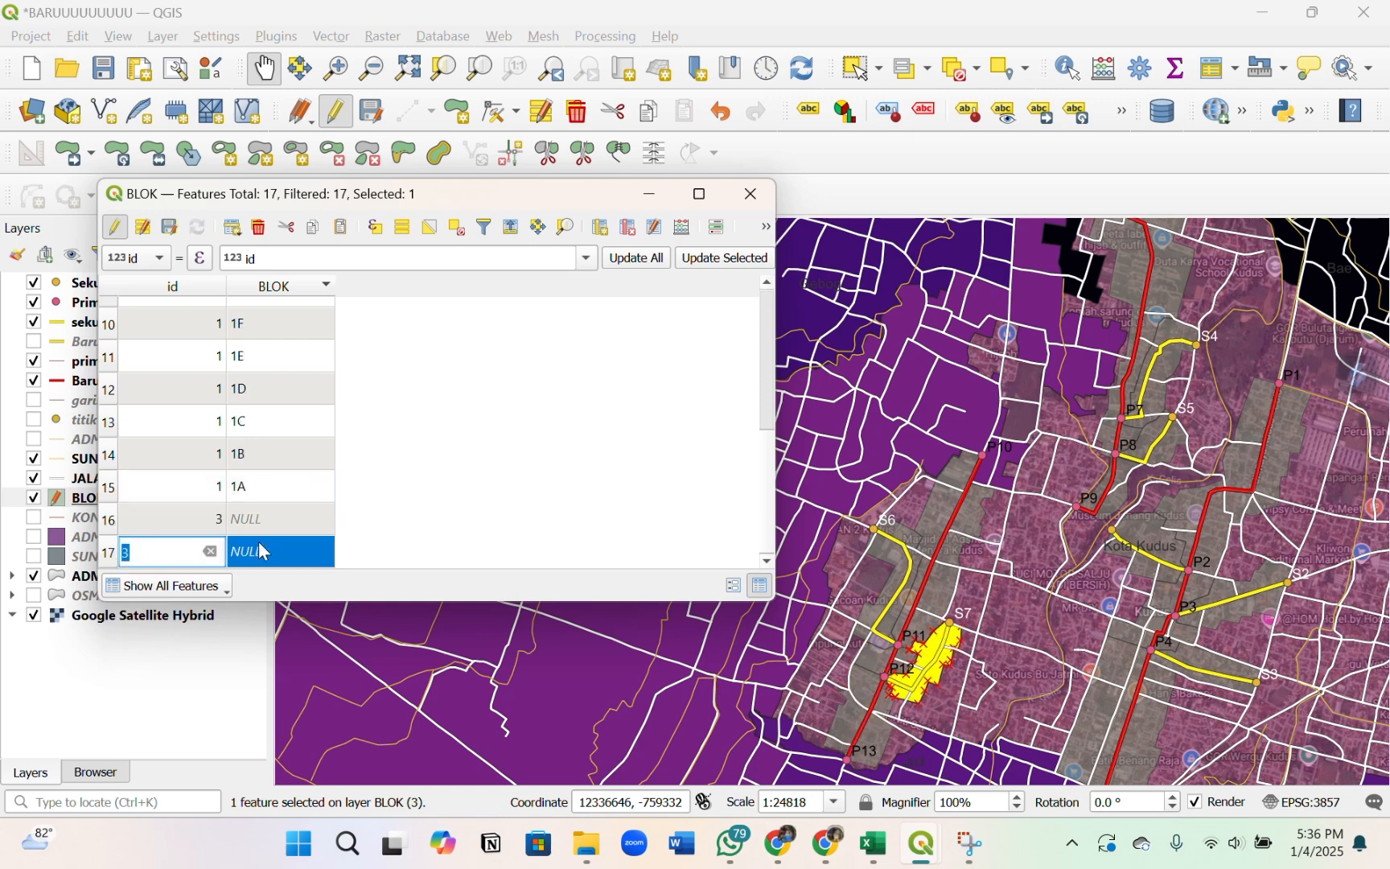
{"action": "left_click", "coordinate": [261, 550]}
{"action": "type", "text": "3D"}
{"action": "left_click", "coordinate": [252, 520]}
{"action": "left_click", "coordinate": [256, 552]}
{"action": "type", "text": "3E"}
{"action": "left_click", "coordinate": [408, 532]}
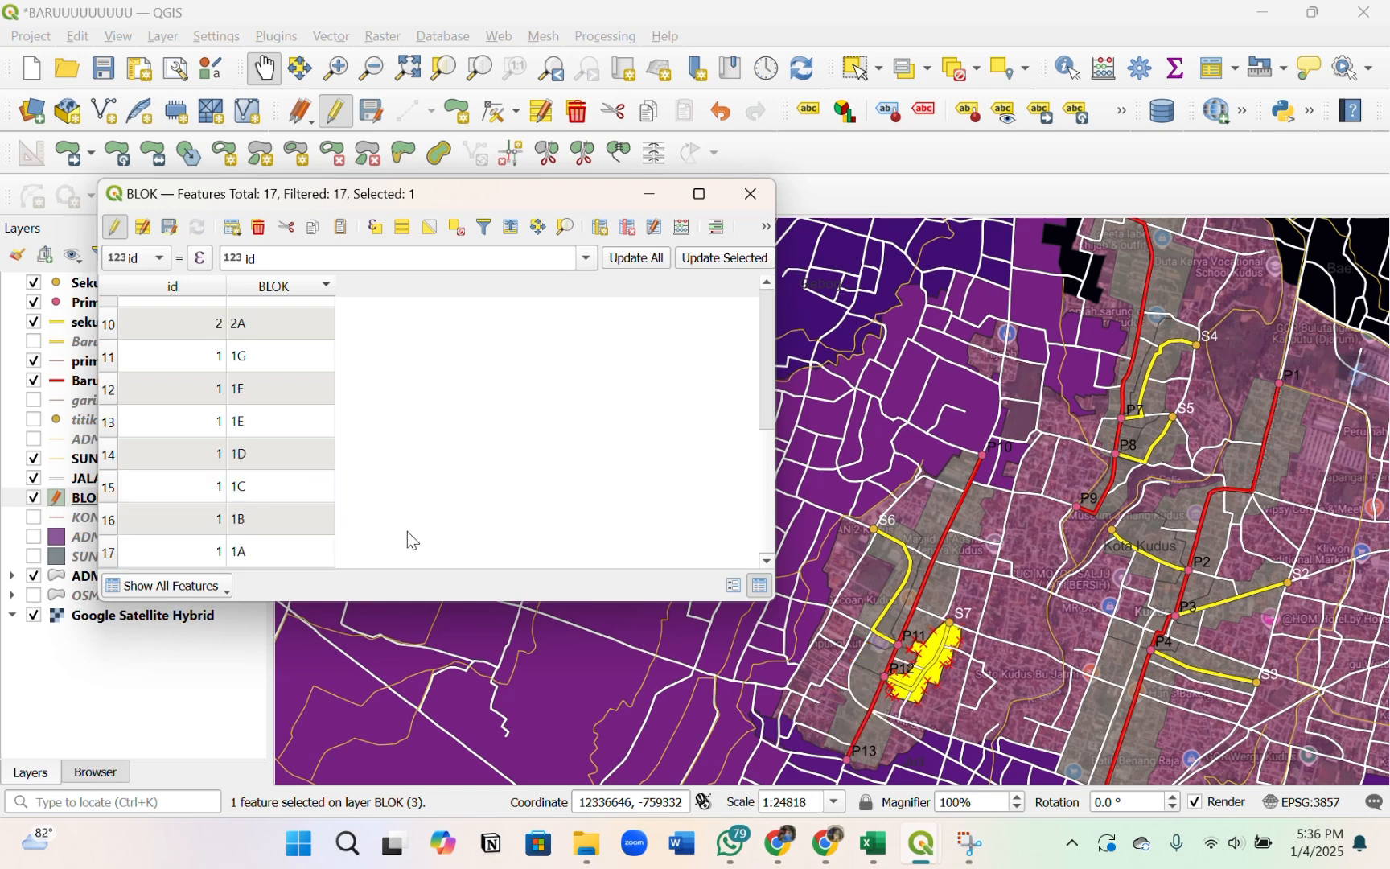
- Review the first block group on the map by highlighting the rows 1A through 1G in order
{"action": "scroll", "coordinate": [242, 535], "scroll_direction": "up", "scroll_amount": 3}
{"action": "scroll", "coordinate": [202, 533], "scroll_direction": "down", "scroll_amount": 3}
{"action": "left_click", "coordinate": [119, 552]}
{"action": "left_click", "coordinate": [118, 521]}
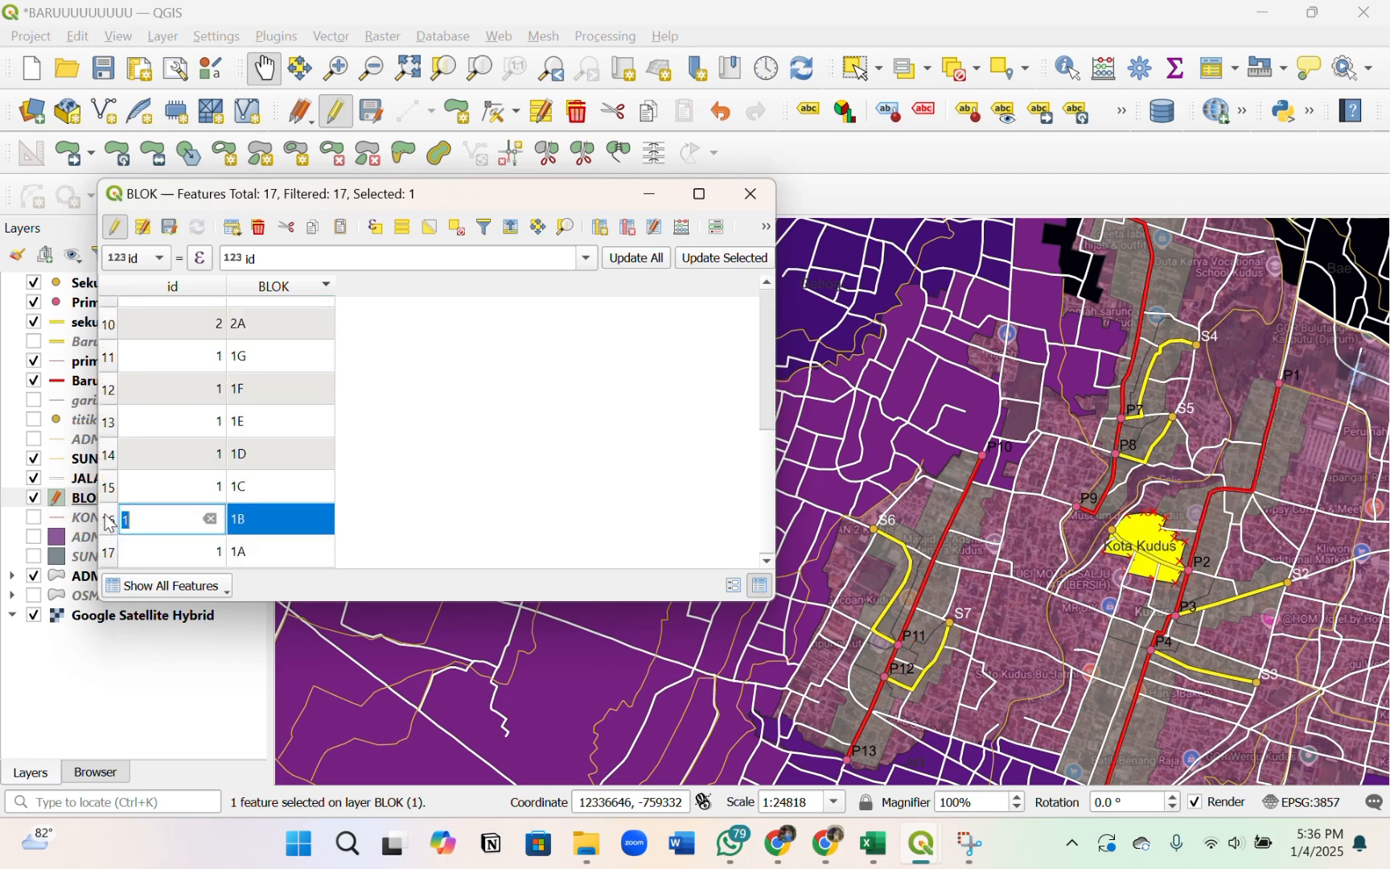
{"action": "left_click", "coordinate": [117, 487]}
{"action": "left_click", "coordinate": [118, 455]}
{"action": "left_click", "coordinate": [115, 422]}
{"action": "left_click", "coordinate": [115, 389]}
{"action": "left_click", "coordinate": [114, 356]}
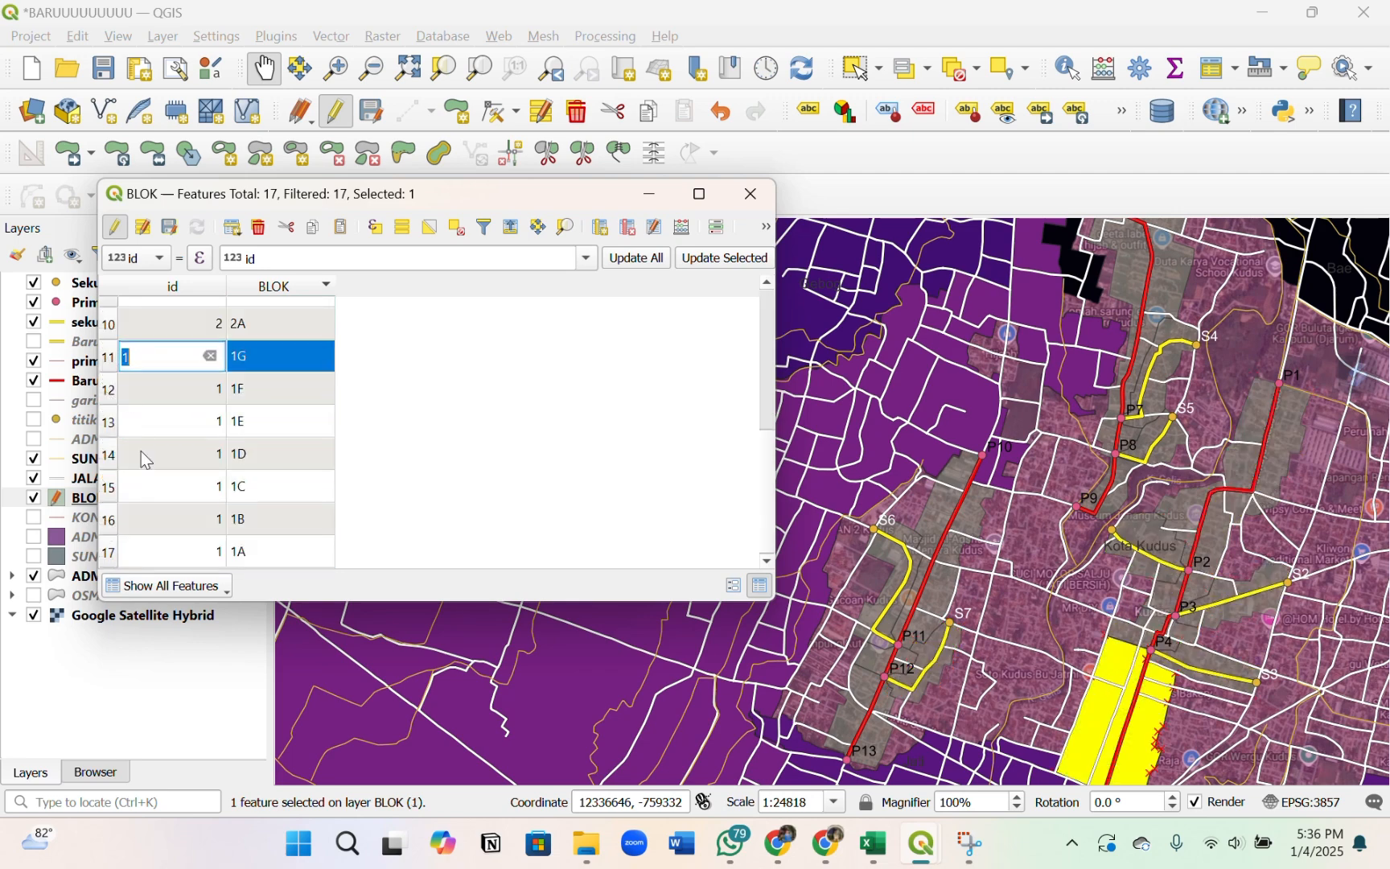
- Review the second block group on the map by highlighting the rows 2A through 2E in order
{"action": "scroll", "coordinate": [113, 386], "scroll_direction": "up", "scroll_amount": 1}
{"action": "left_click", "coordinate": [110, 409]}
{"action": "left_click", "coordinate": [112, 378]}
{"action": "left_click", "coordinate": [115, 346]}
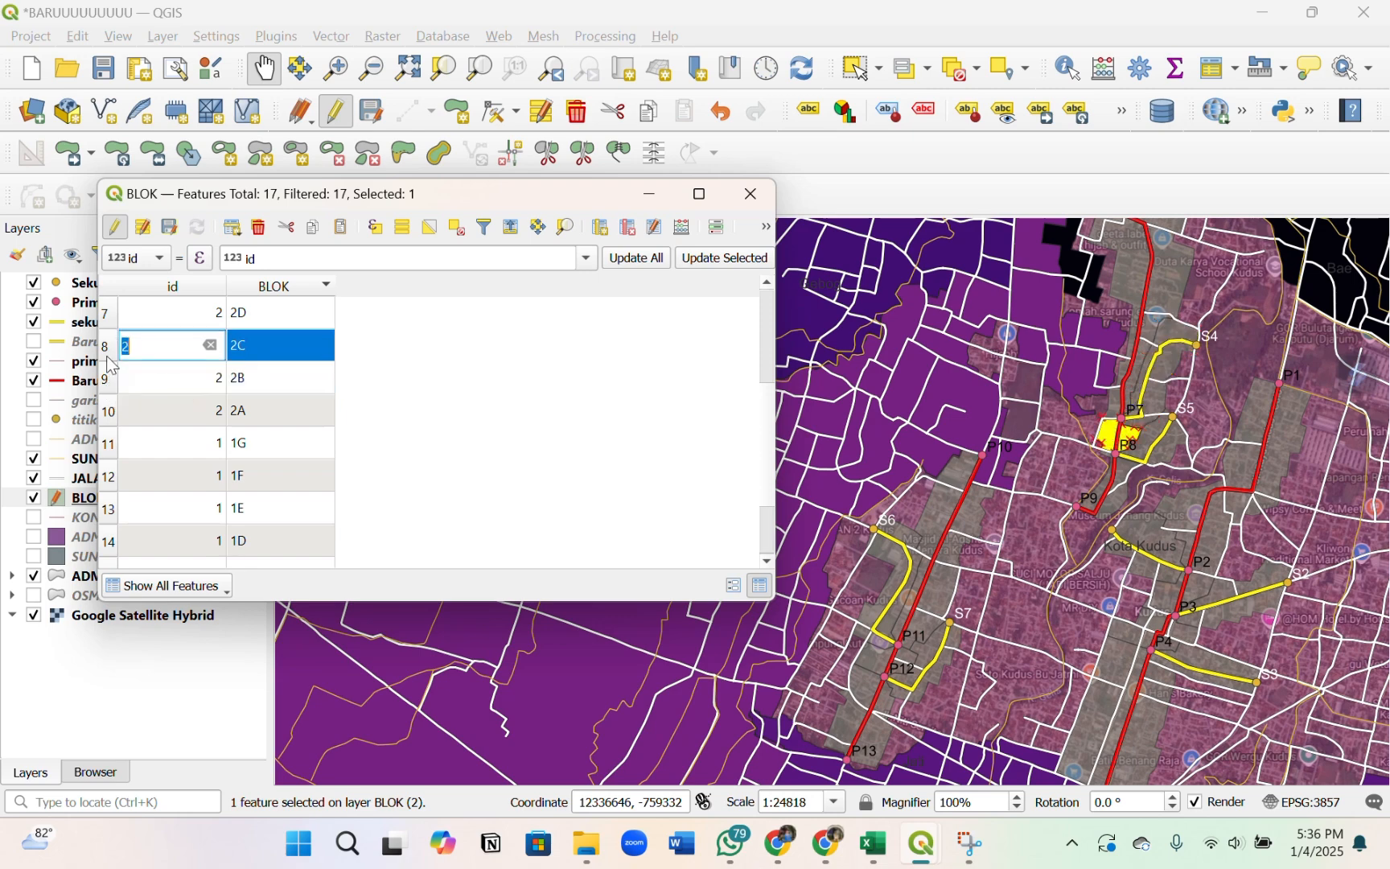
{"action": "left_click", "coordinate": [115, 313]}
{"action": "scroll", "coordinate": [111, 481], "scroll_direction": "up", "scroll_amount": 2}
{"action": "left_click", "coordinate": [112, 475]}
- Review the third block group on the map by highlighting the rows 3A through 3E, and clear the selection
{"action": "left_click", "coordinate": [112, 443]}
{"action": "left_click", "coordinate": [112, 411]}
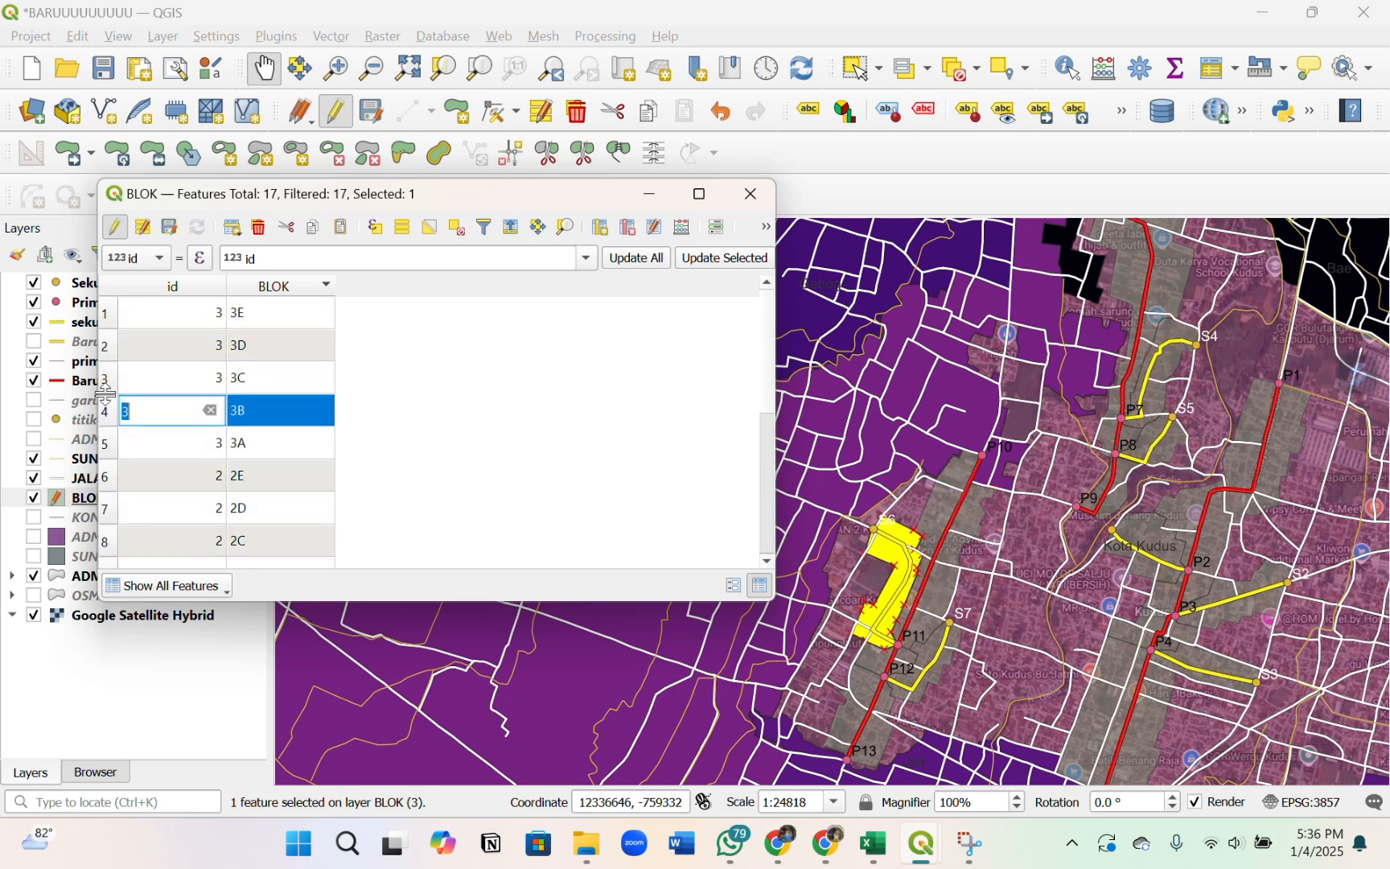
{"action": "left_click", "coordinate": [111, 378]}
{"action": "left_click", "coordinate": [112, 346]}
{"action": "left_click", "coordinate": [112, 313]}
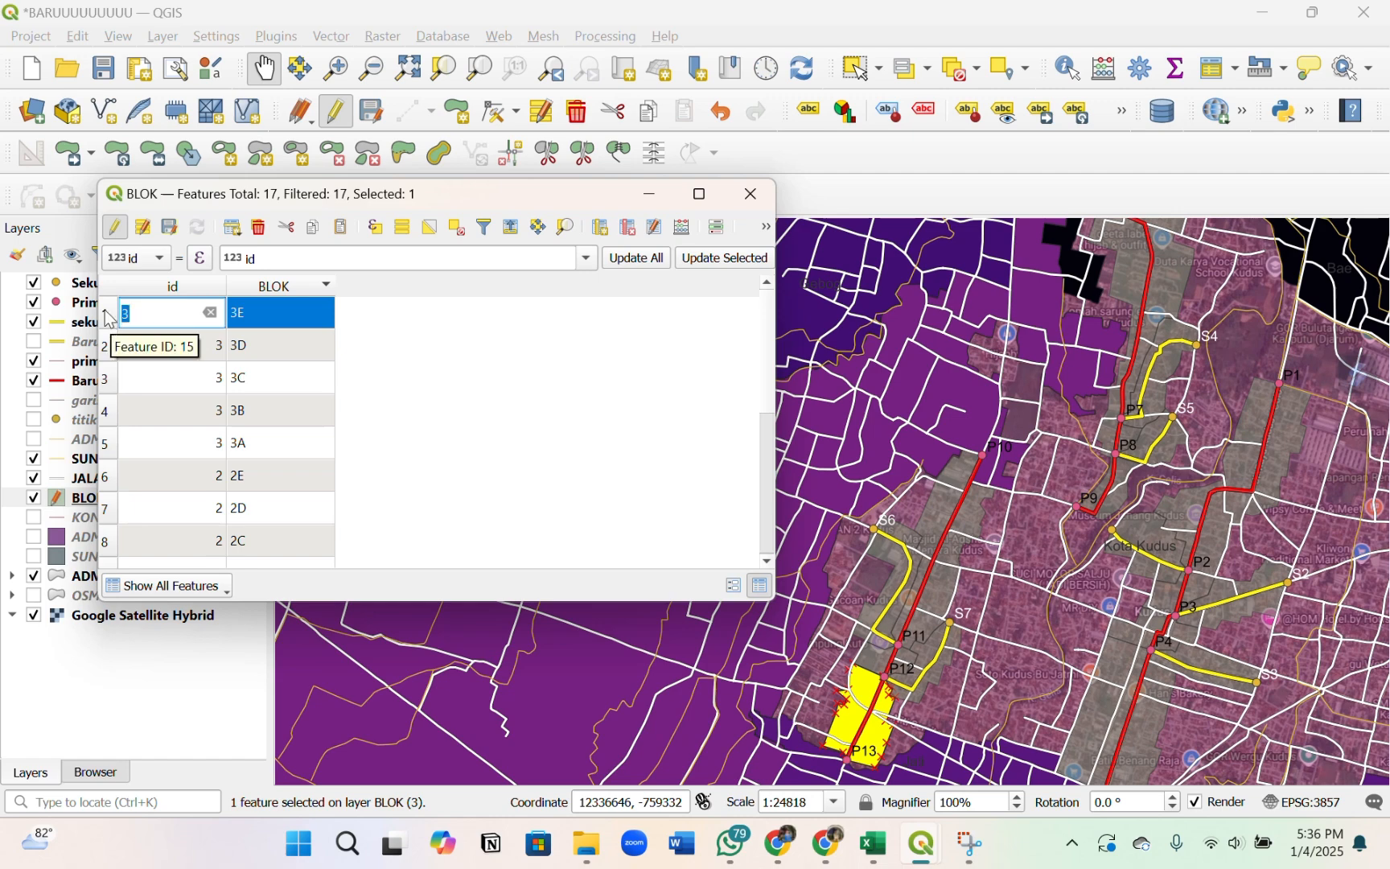
{"action": "left_click", "coordinate": [371, 384]}
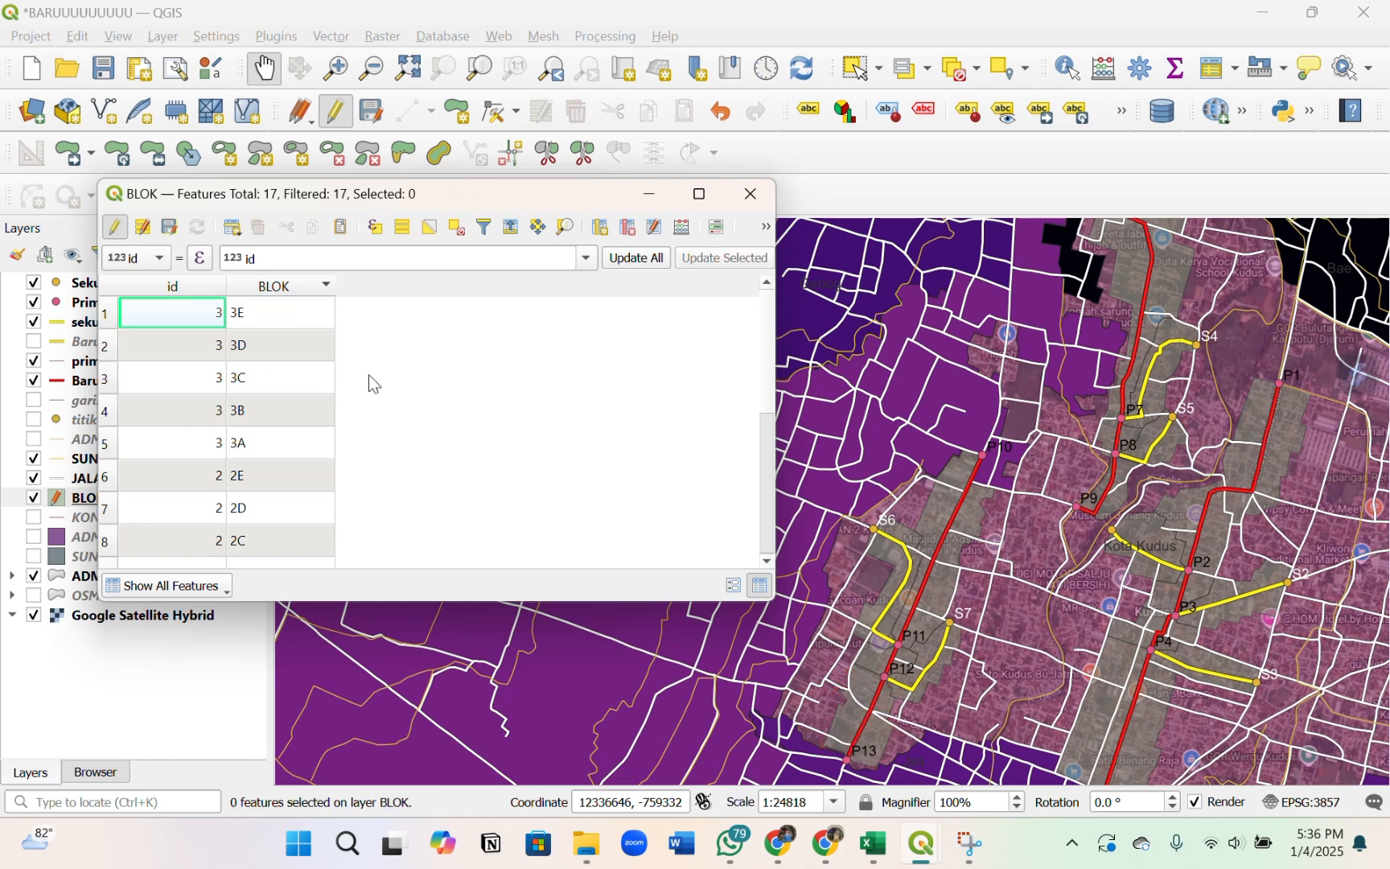
- Close the attribute table and examine the primary and secondary channels with their surrounding blocks on the map
{"action": "left_click", "coordinate": [751, 194]}
{"action": "scroll", "coordinate": [575, 496], "scroll_direction": "down", "scroll_amount": 1}
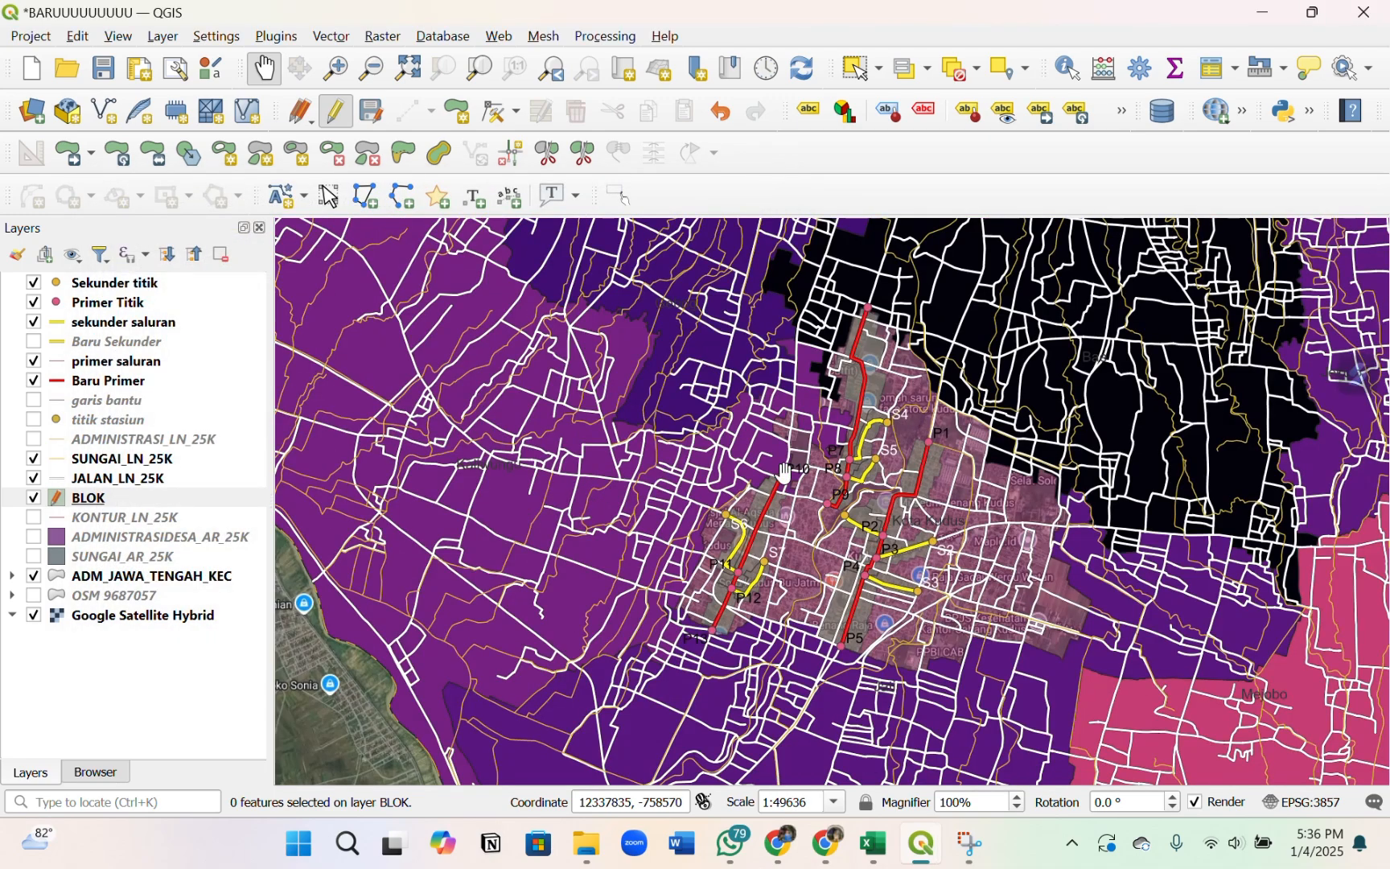
{"action": "scroll", "coordinate": [879, 419], "scroll_direction": "up", "scroll_amount": 1}
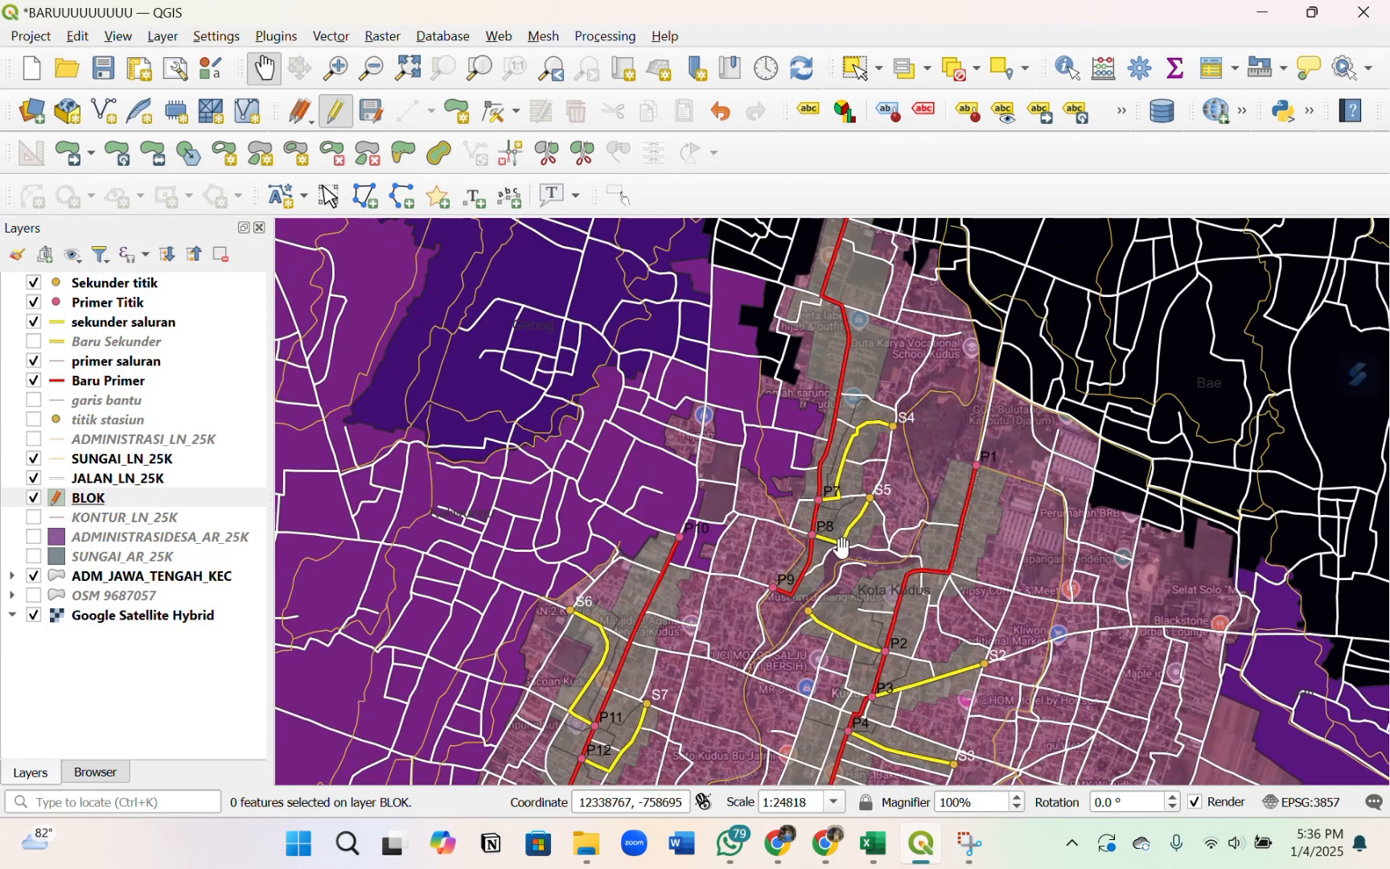
{"action": "left_click_drag", "start_coordinate": [839, 555], "coordinate": [837, 490]}
{"action": "scroll", "coordinate": [875, 577], "scroll_direction": "up", "scroll_amount": 3}
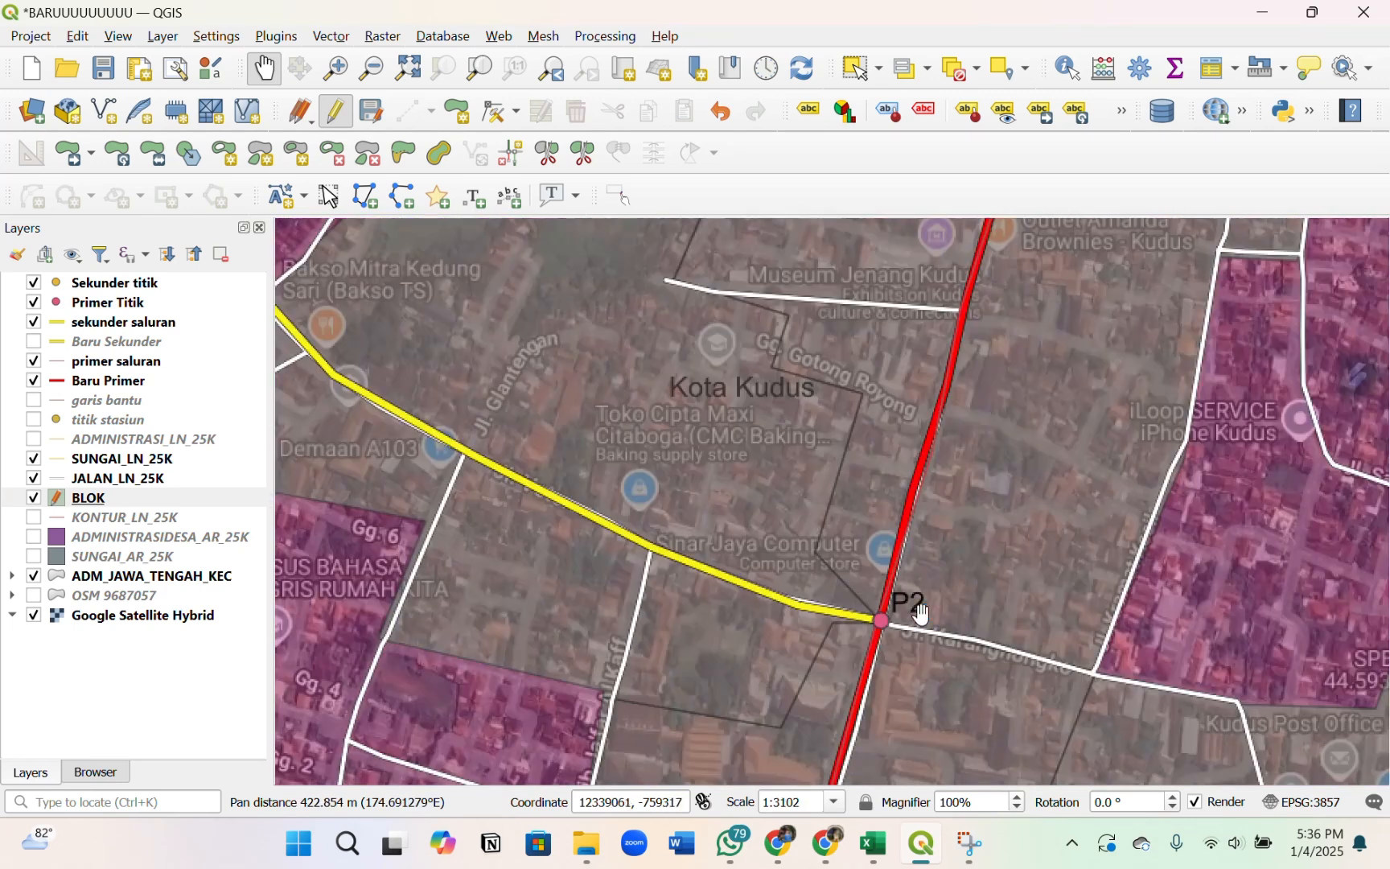
{"action": "scroll", "coordinate": [932, 605], "scroll_direction": "down", "scroll_amount": 3}
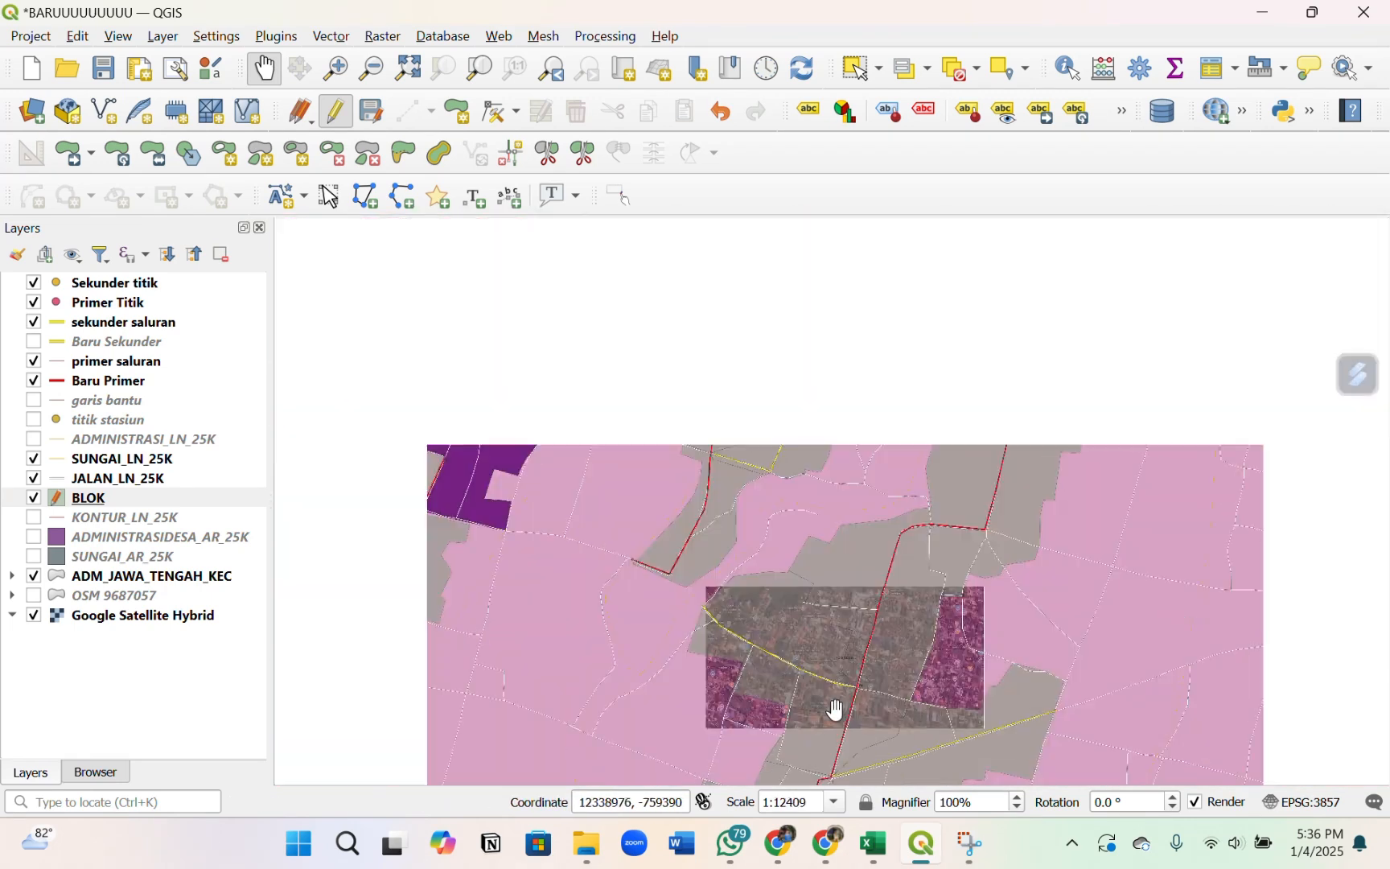
{"action": "left_click_drag", "start_coordinate": [937, 609], "coordinate": [886, 640]}
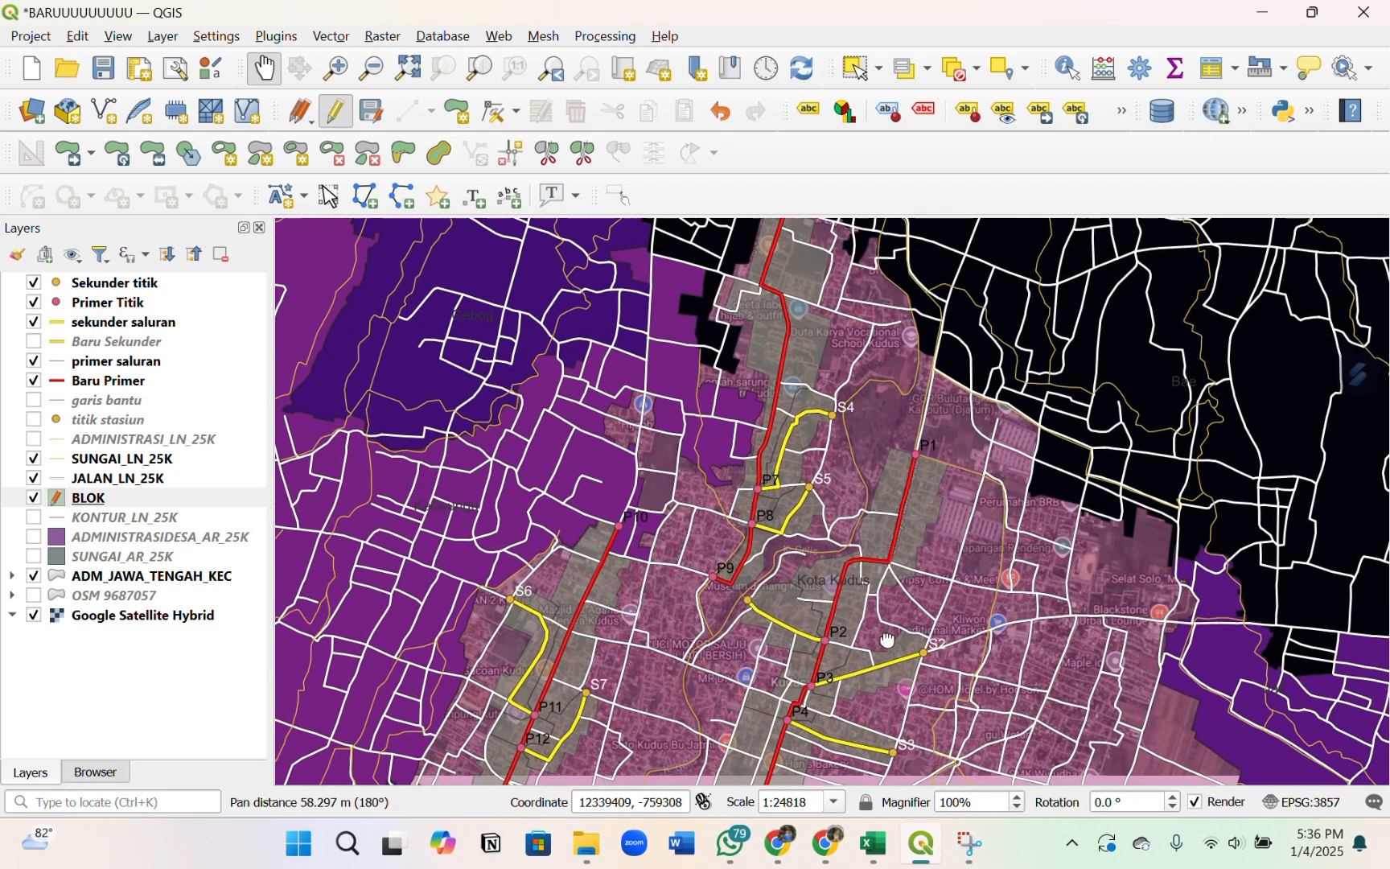
{"action": "left_click_drag", "start_coordinate": [912, 556], "coordinate": [910, 548]}
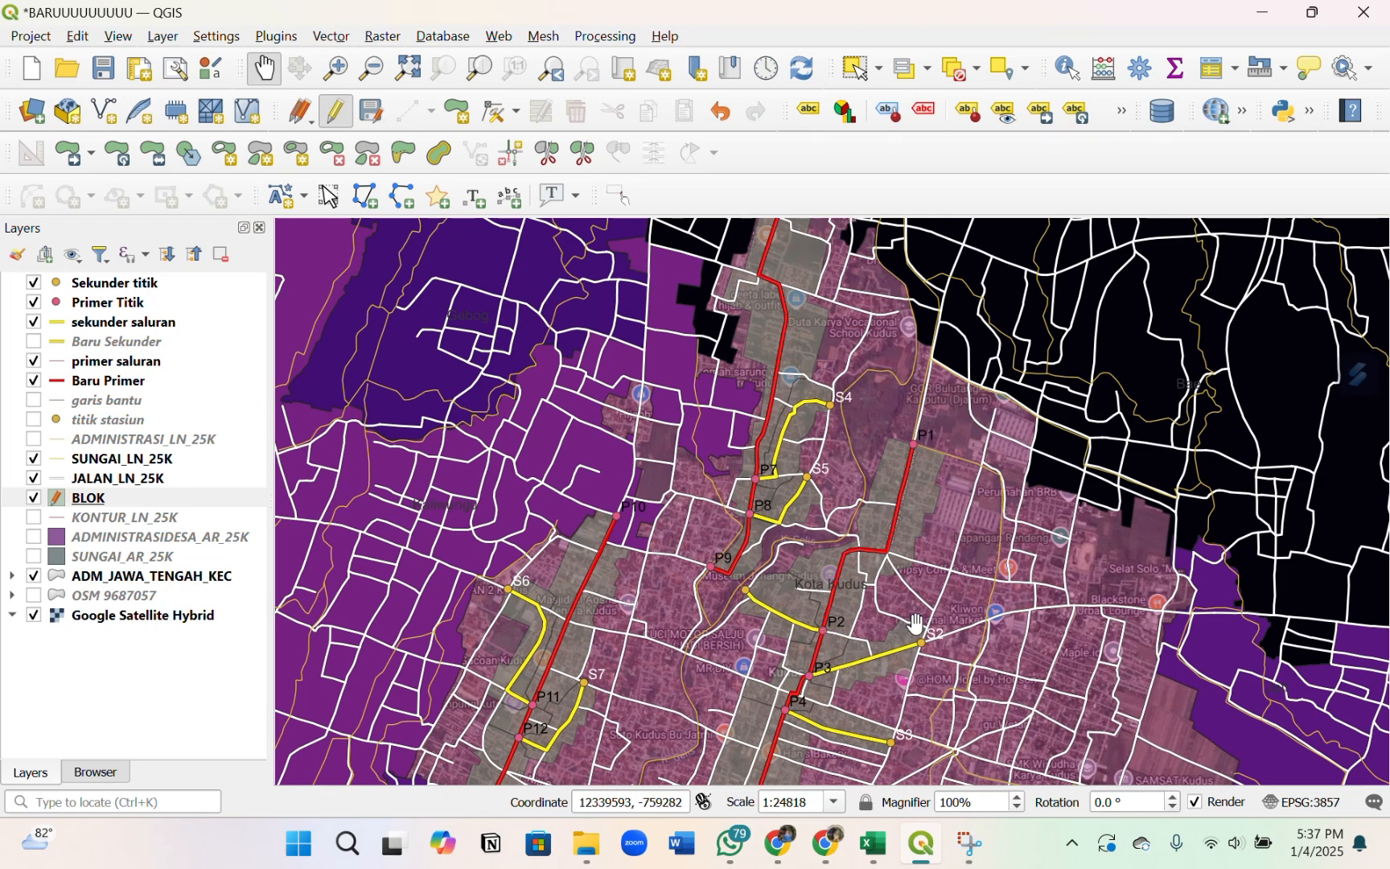
{"action": "left_click_drag", "start_coordinate": [918, 624], "coordinate": [935, 515]}
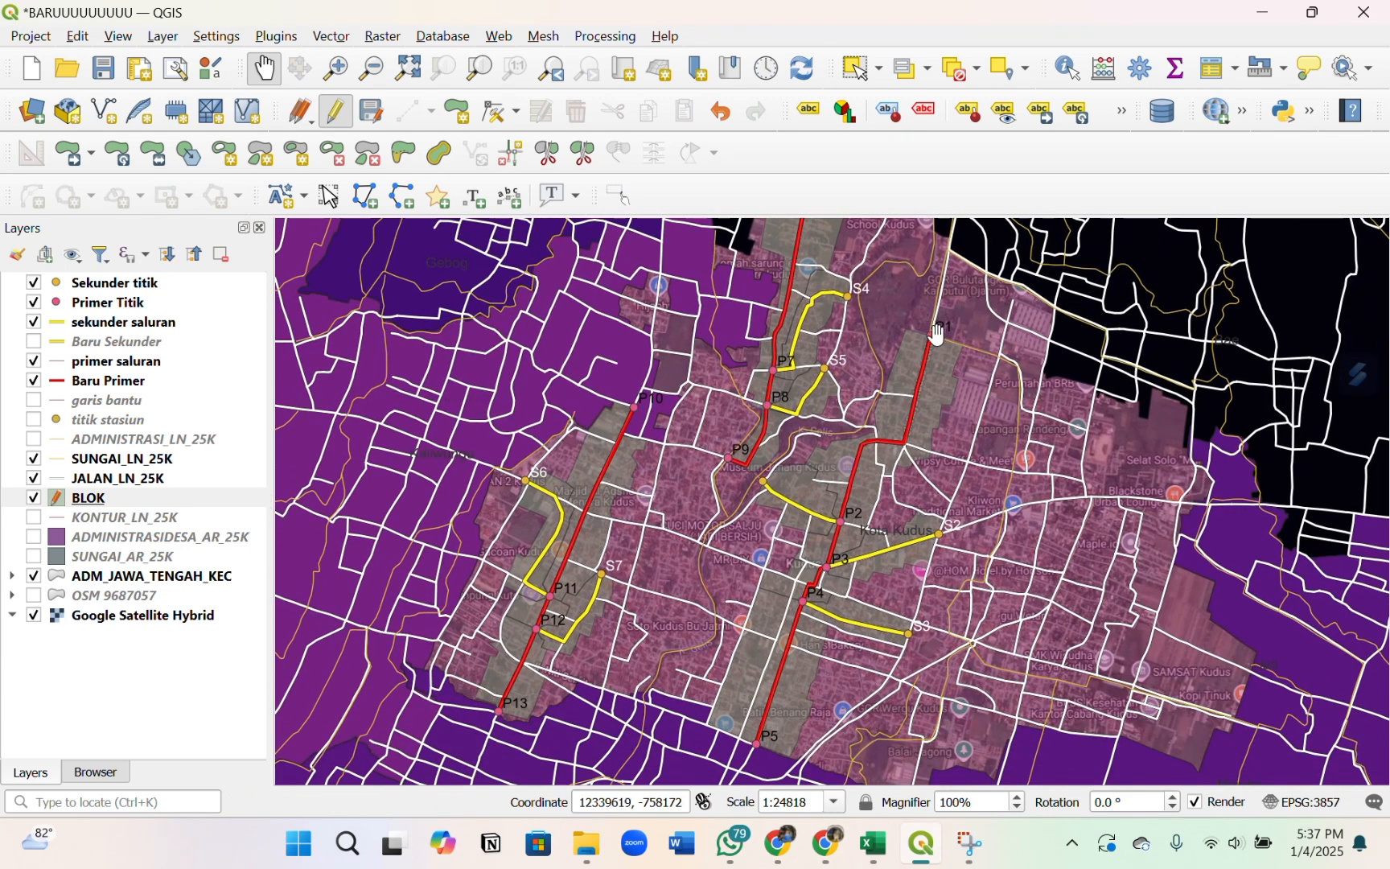
- Examine the primary channels between points P1 and P13, including the secondary channel junction at P2
{"action": "left_click_drag", "start_coordinate": [829, 433], "coordinate": [818, 698]}
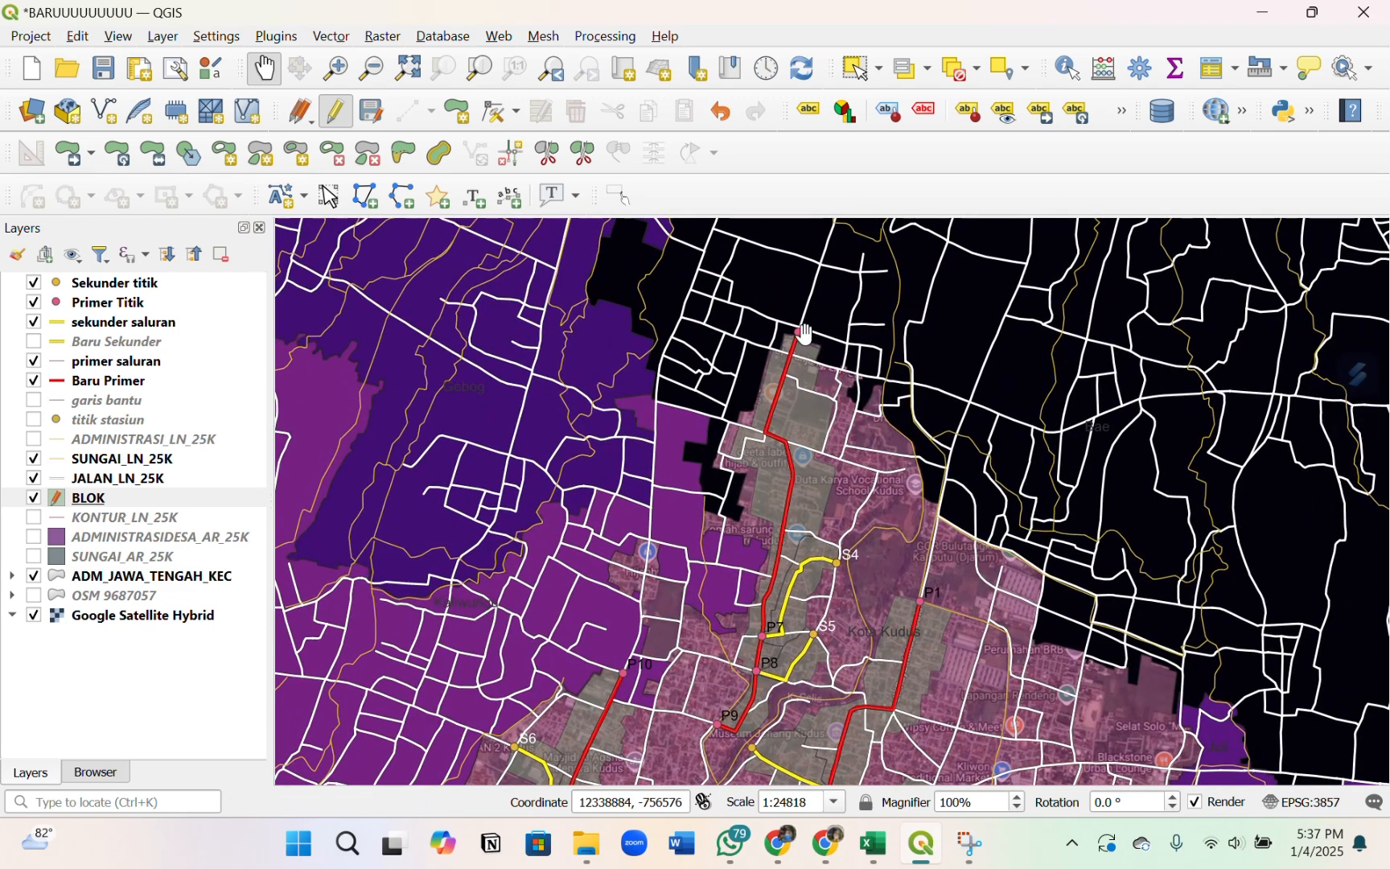
{"action": "left_click_drag", "start_coordinate": [698, 722], "coordinate": [910, 445]}
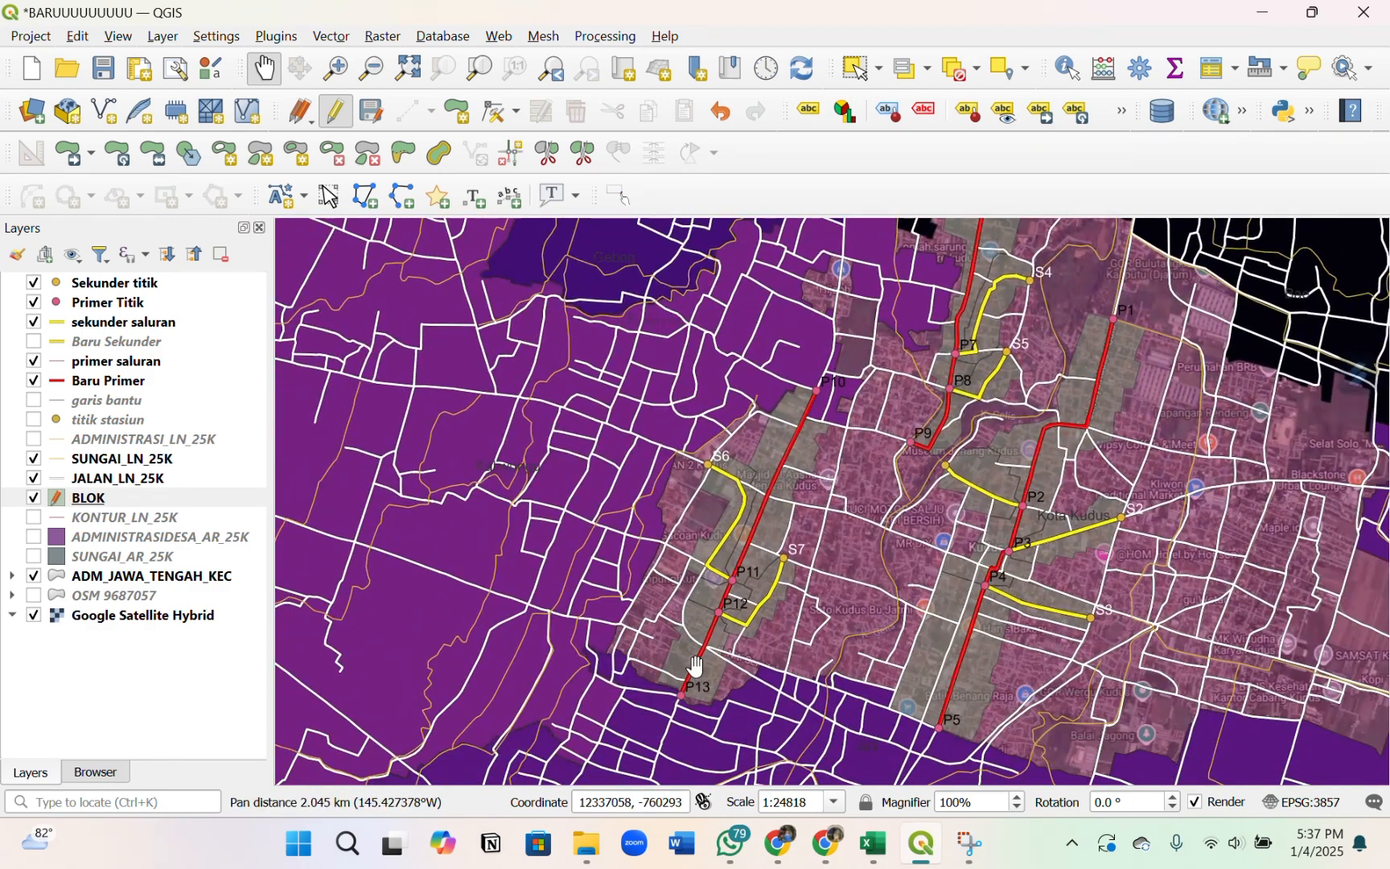
{"action": "left_click_drag", "start_coordinate": [1072, 447], "coordinate": [896, 620]}
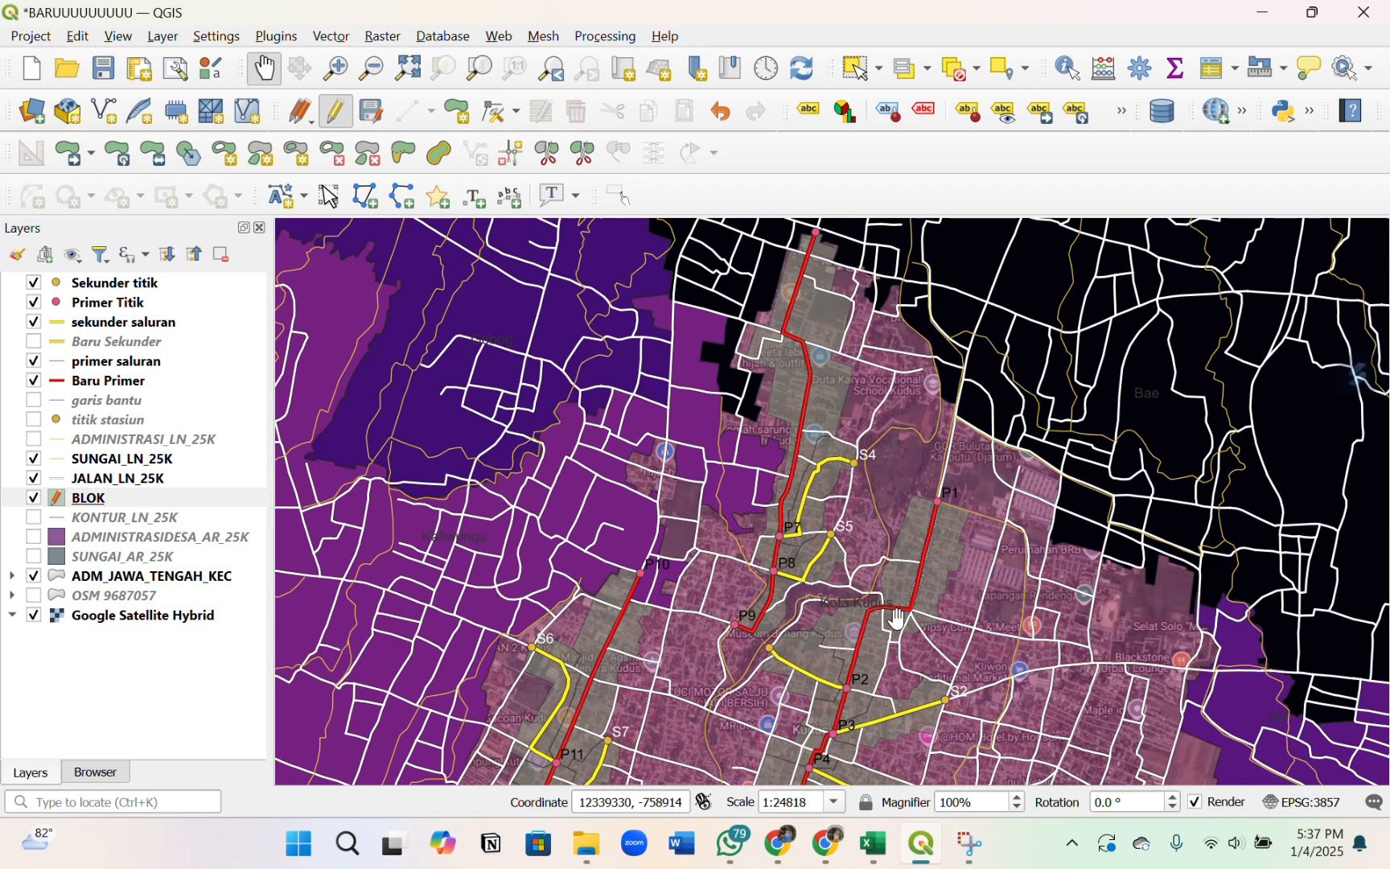
{"action": "left_click_drag", "start_coordinate": [898, 621], "coordinate": [907, 581]}
{"action": "scroll", "coordinate": [910, 628], "scroll_direction": "up", "scroll_amount": 1}
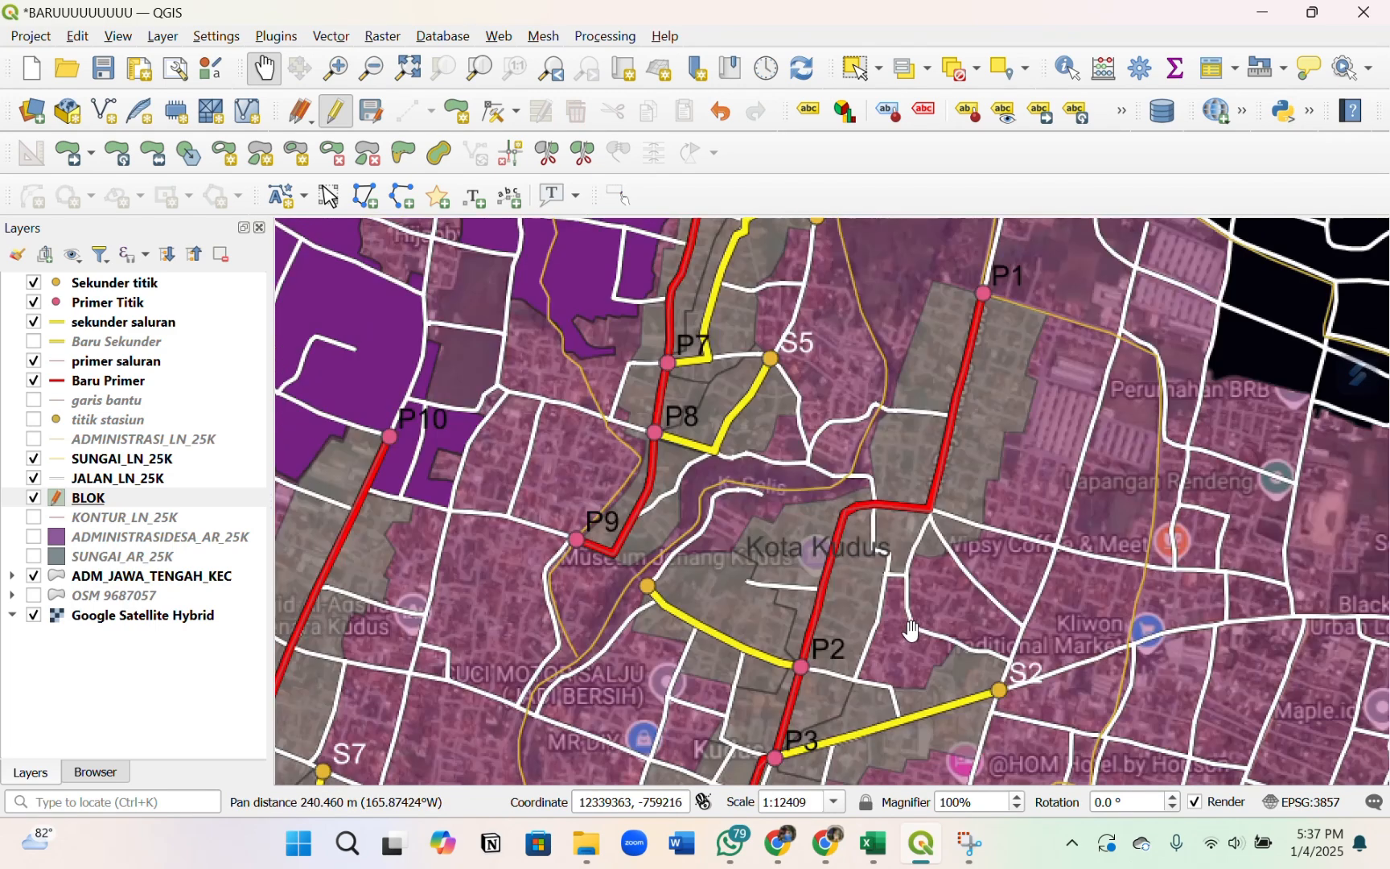
{"action": "left_click_drag", "start_coordinate": [964, 432], "coordinate": [968, 394]}
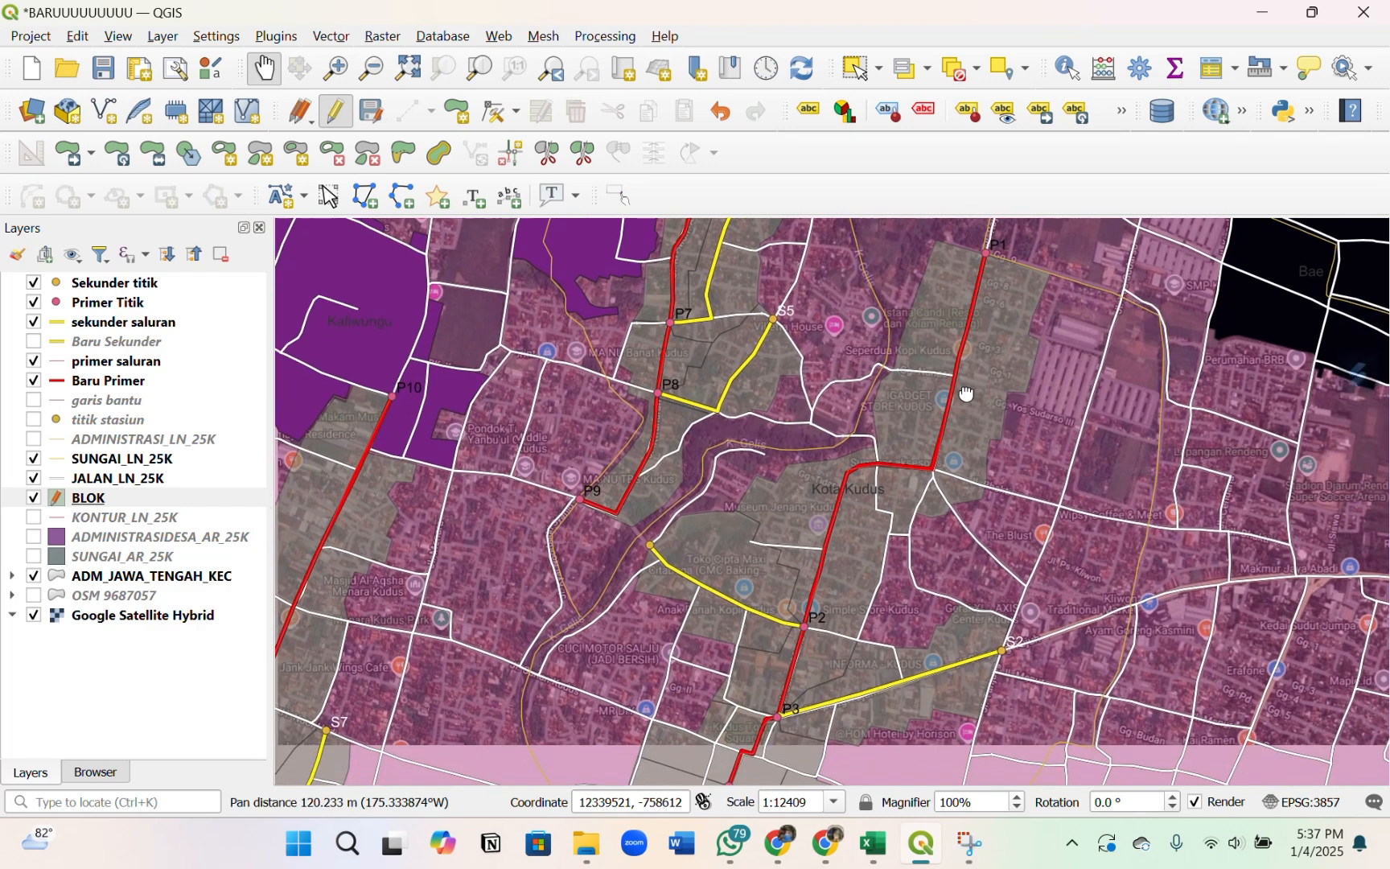
{"action": "scroll", "coordinate": [788, 617], "scroll_direction": "up", "scroll_amount": 3}
{"action": "left_click_drag", "start_coordinate": [953, 686], "coordinate": [905, 629]}
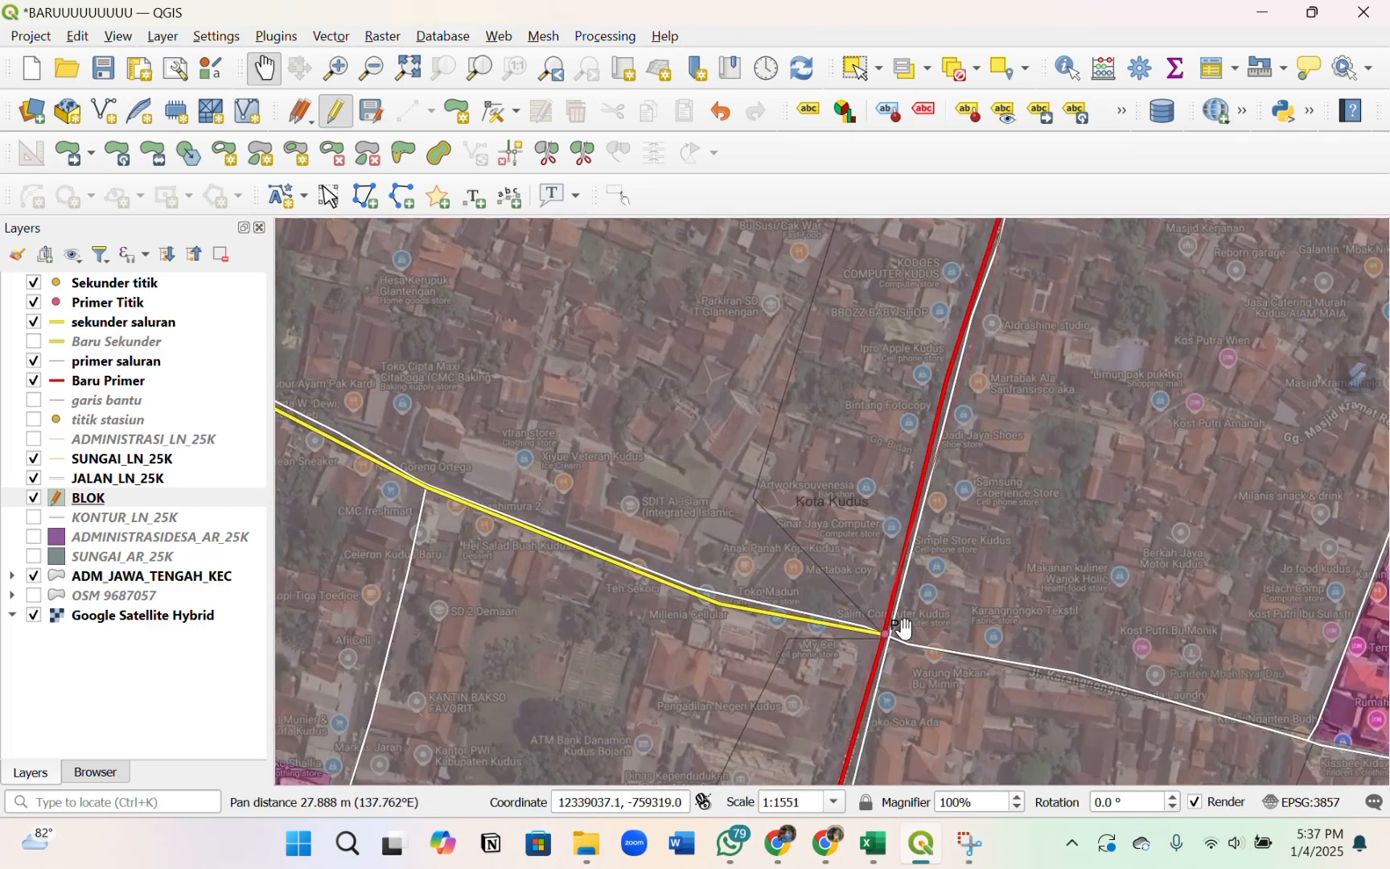
{"action": "scroll", "coordinate": [904, 629], "scroll_direction": "down", "scroll_amount": 2}
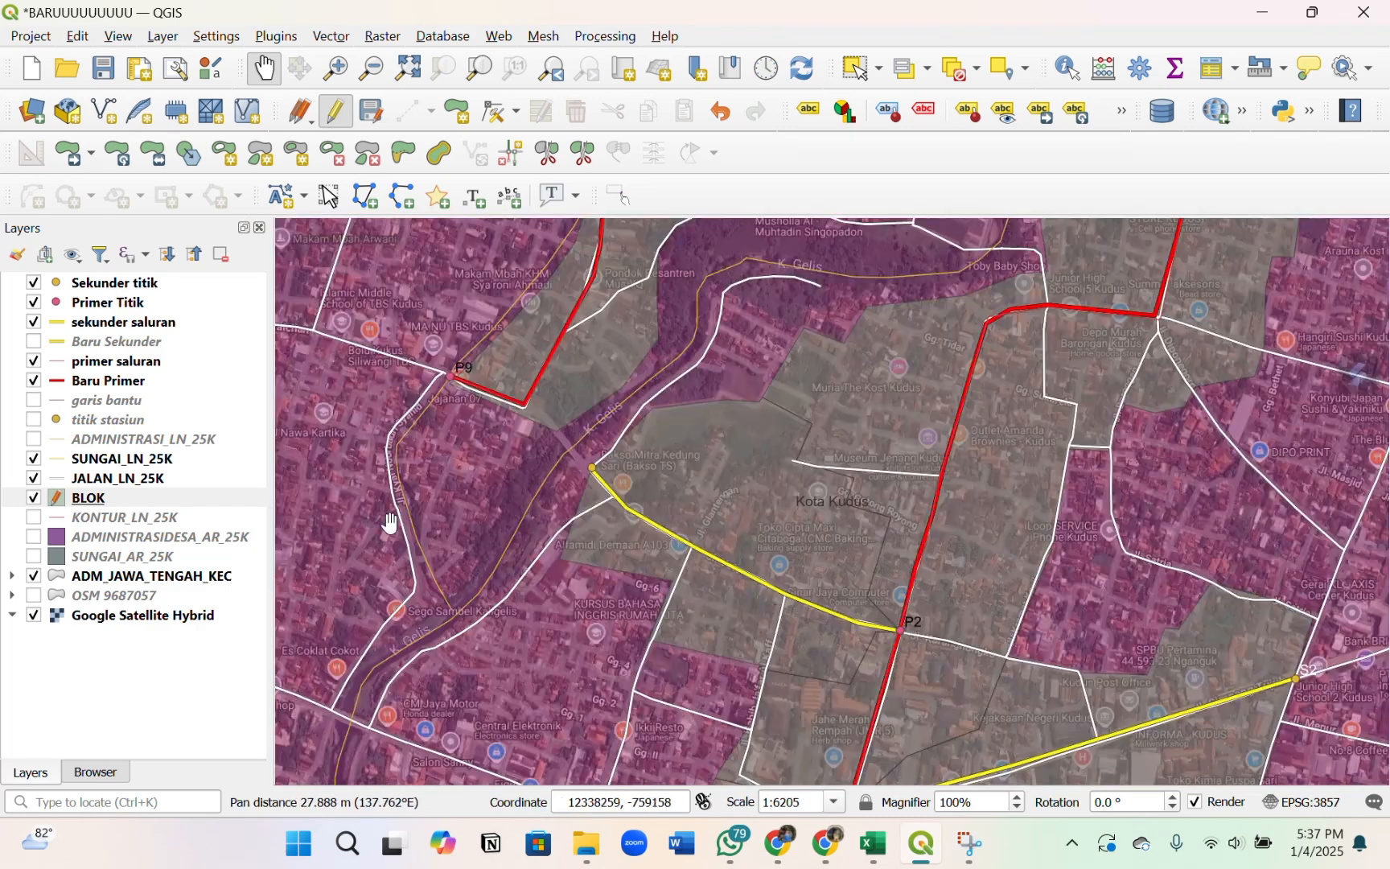
- Hide the primer saluran layer and make Baru Primer the active layer
{"action": "left_click", "coordinate": [127, 306]}
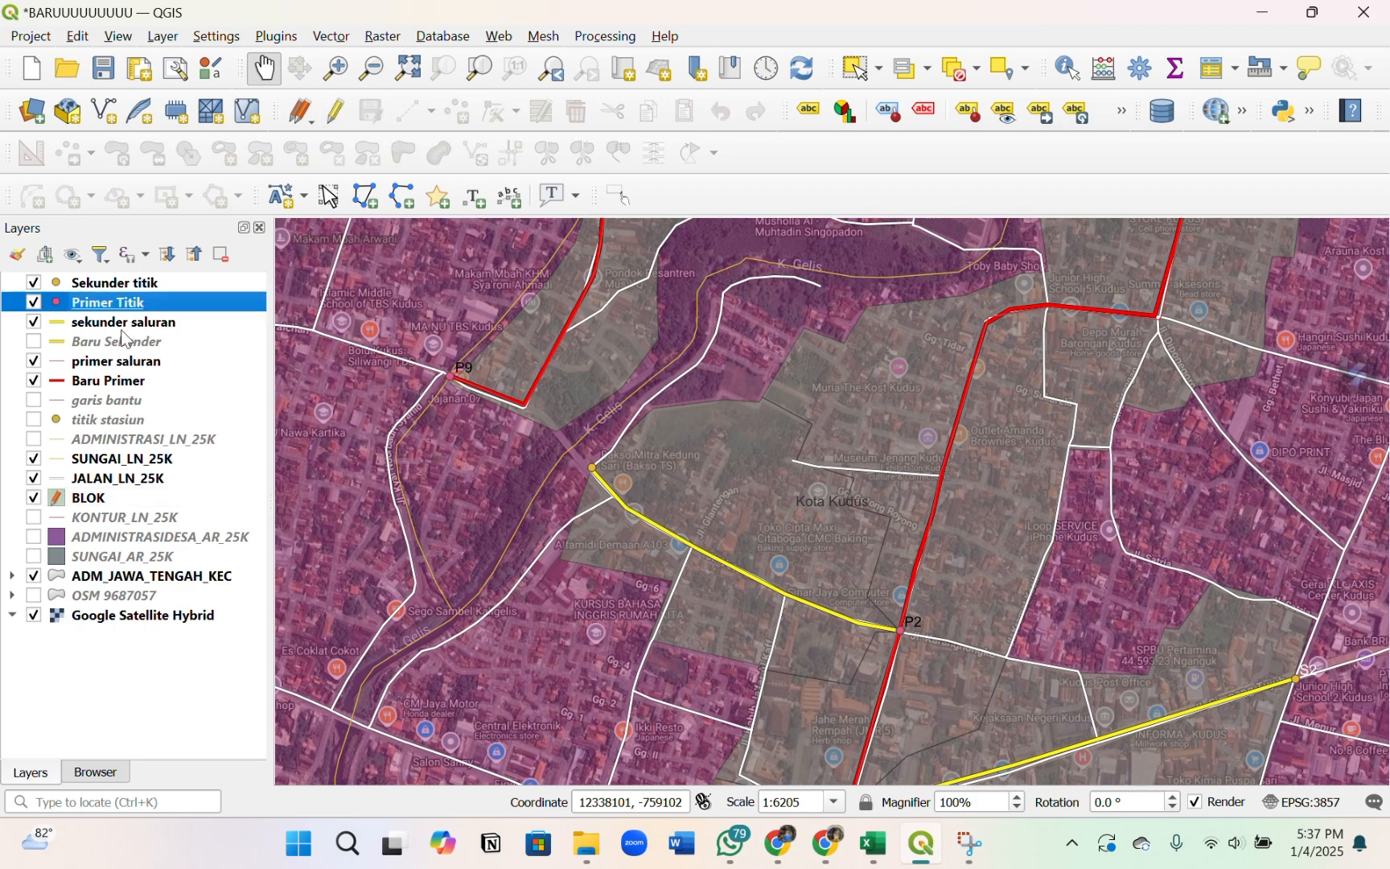
{"action": "left_click", "coordinate": [120, 366]}
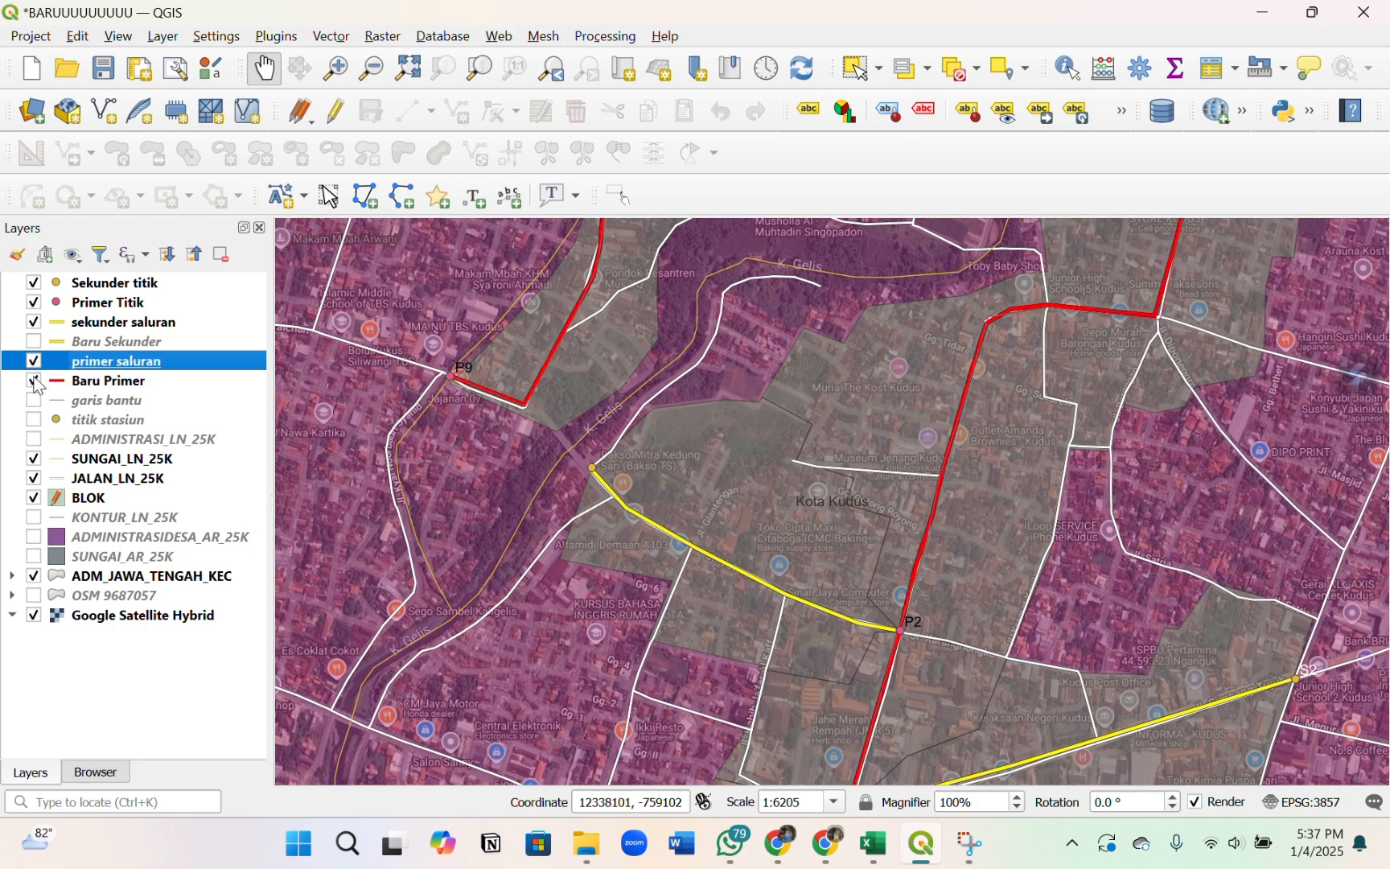
{"action": "left_click", "coordinate": [33, 380]}
{"action": "left_click", "coordinate": [34, 381]}
{"action": "left_click", "coordinate": [33, 361]}
{"action": "left_click", "coordinate": [89, 390]}
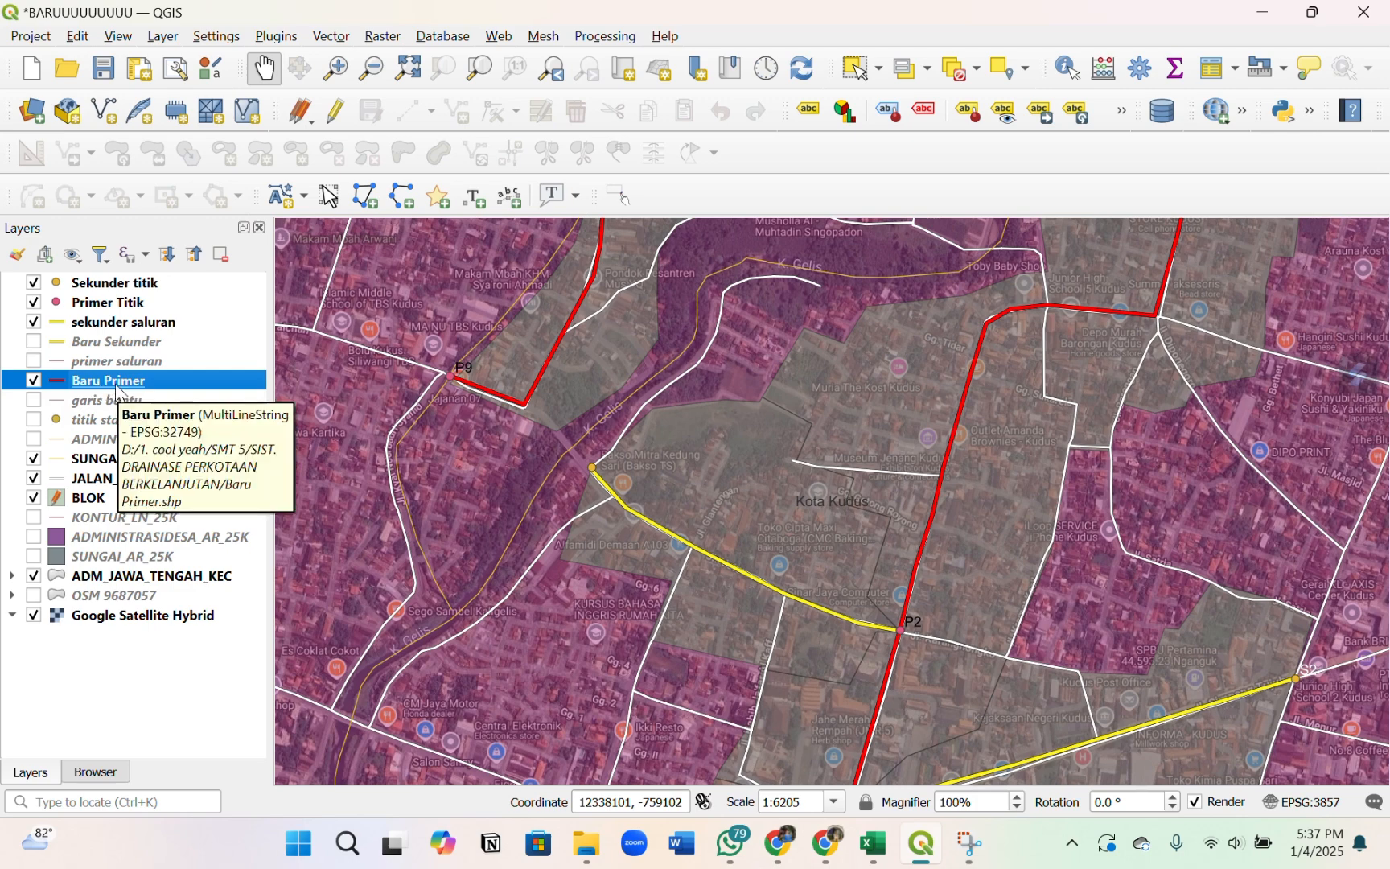
{"action": "scroll", "coordinate": [724, 526], "scroll_direction": "down", "scroll_amount": 1}
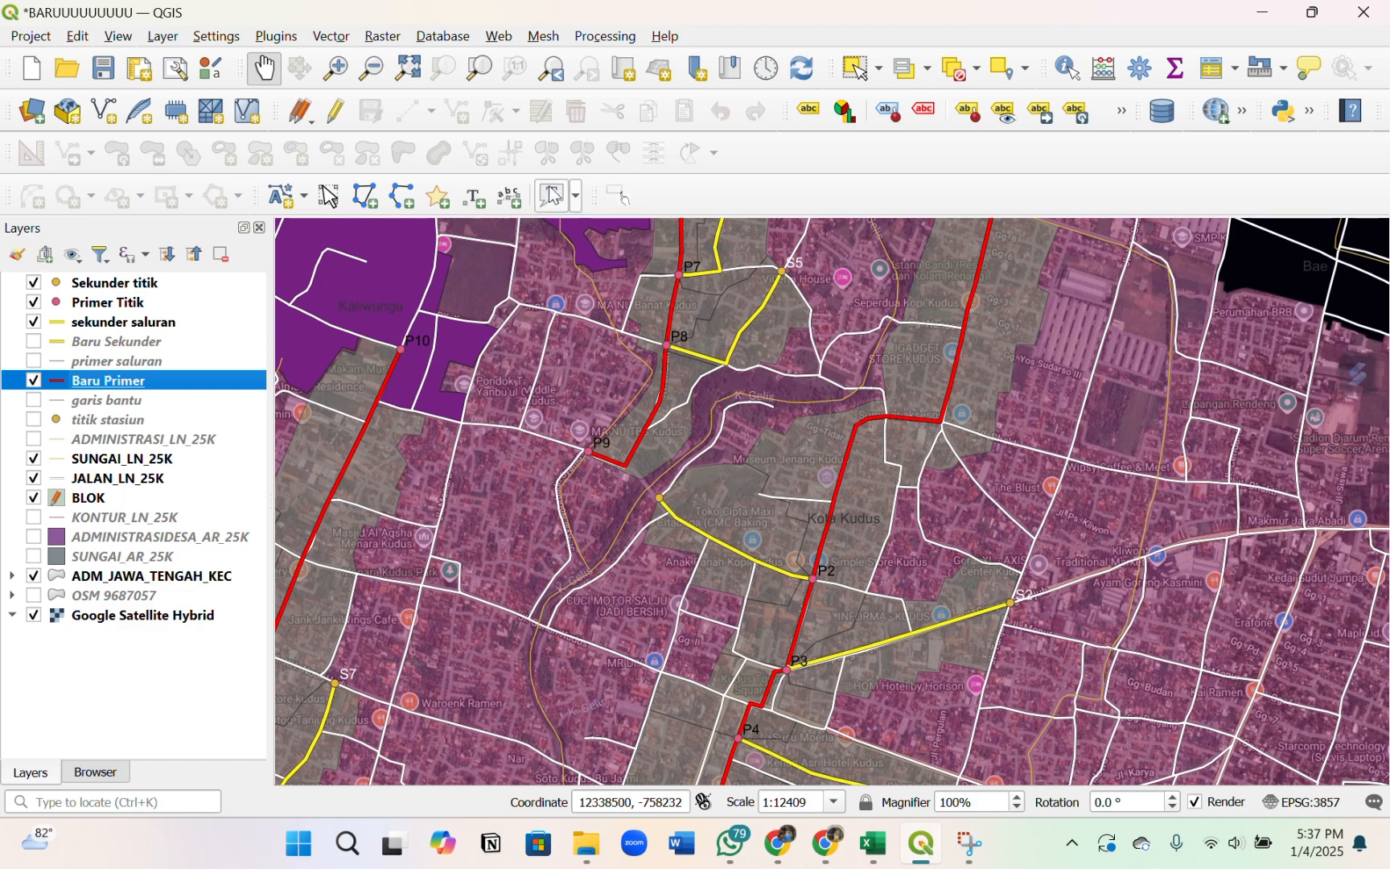
- Make the Baru Primer layer editable and split its channel line at point P2
{"action": "left_click", "coordinate": [340, 114]}
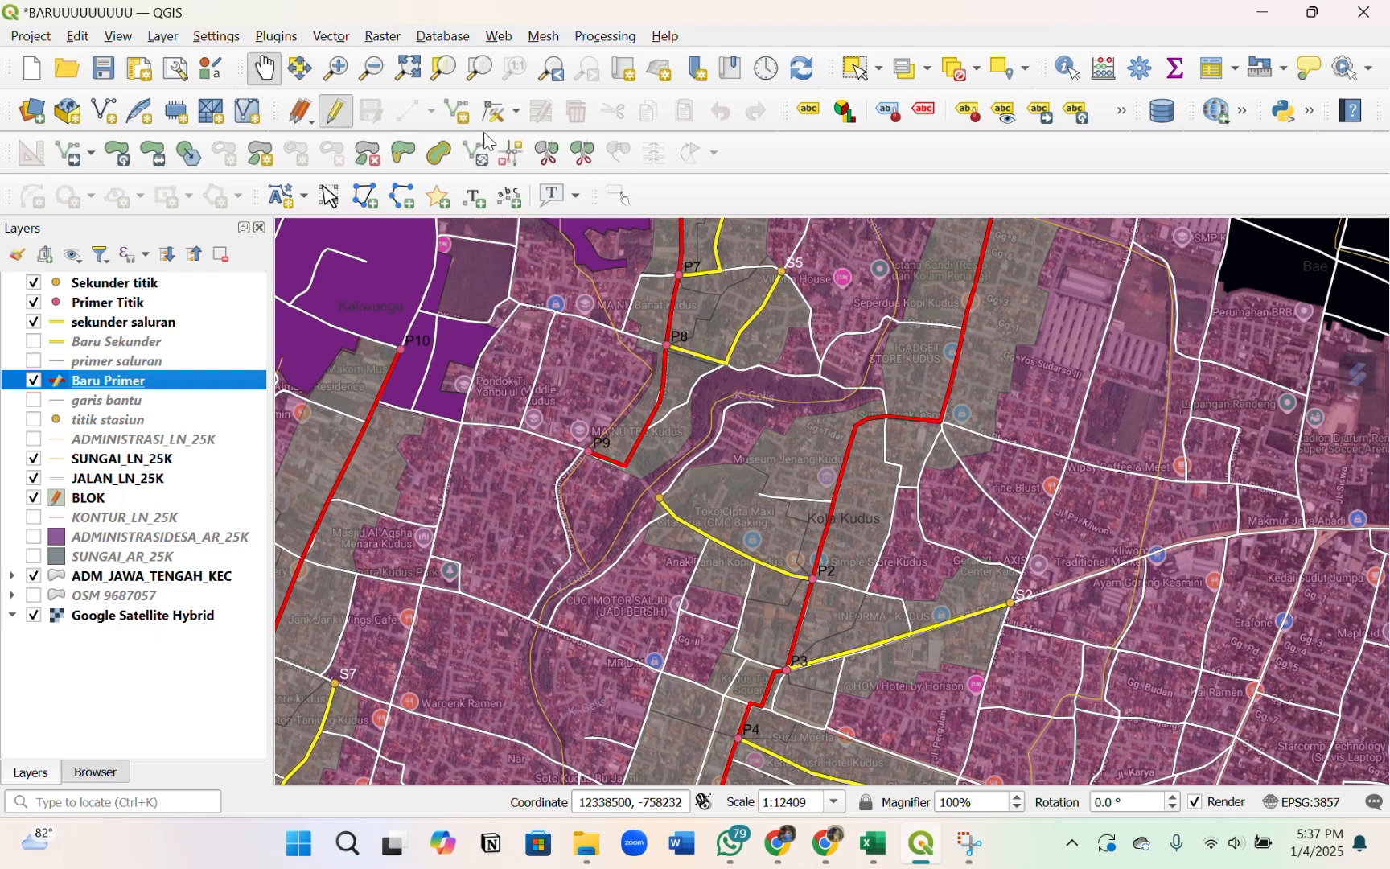
{"action": "left_click", "coordinate": [548, 155]}
{"action": "scroll", "coordinate": [820, 581], "scroll_direction": "up", "scroll_amount": 3}
{"action": "scroll", "coordinate": [822, 585], "scroll_direction": "up", "scroll_amount": 2}
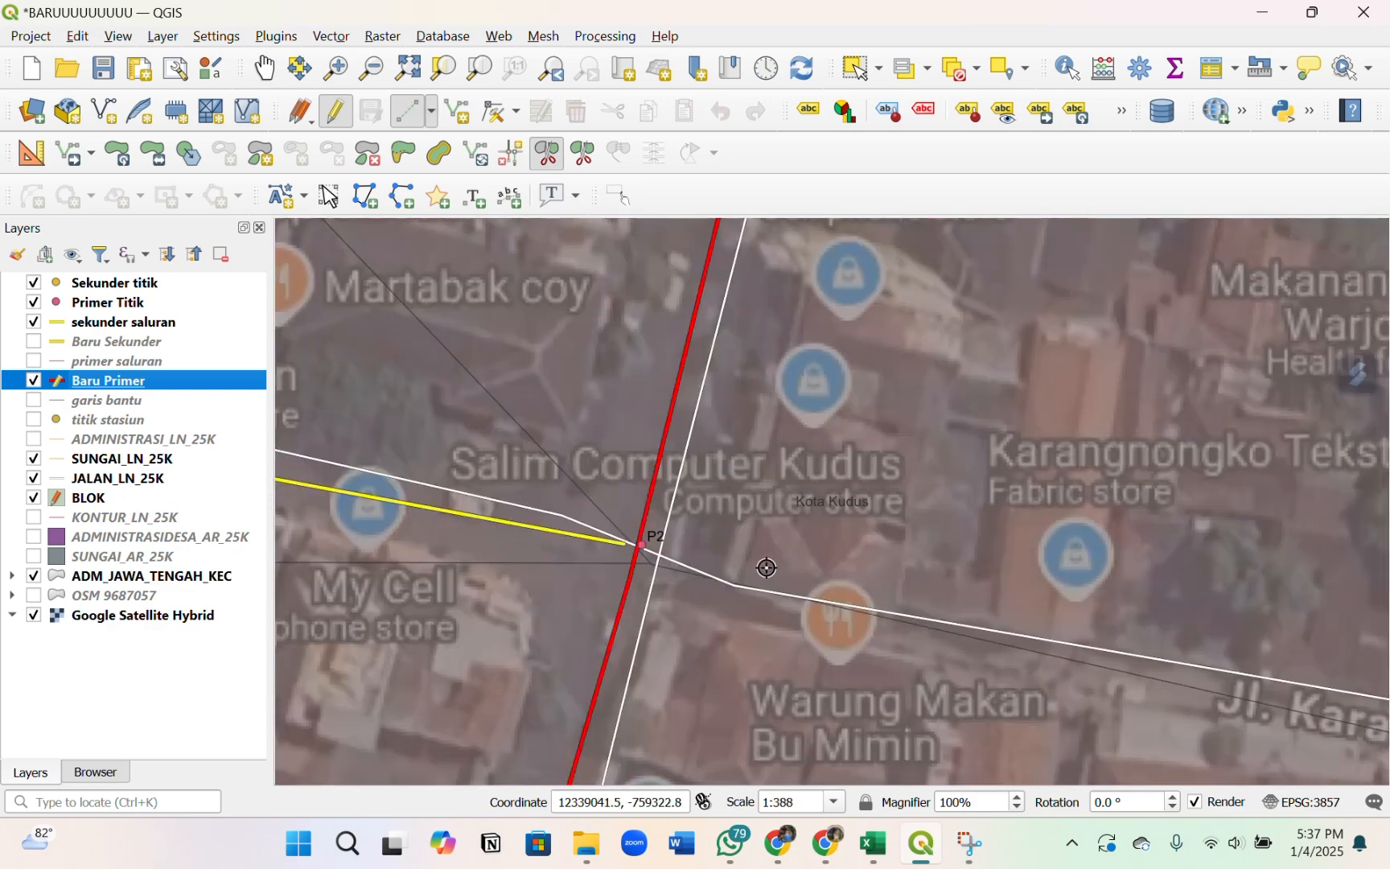
{"action": "right_click", "coordinate": [683, 561]}
{"action": "scroll", "coordinate": [672, 531], "scroll_direction": "down", "scroll_amount": 5}
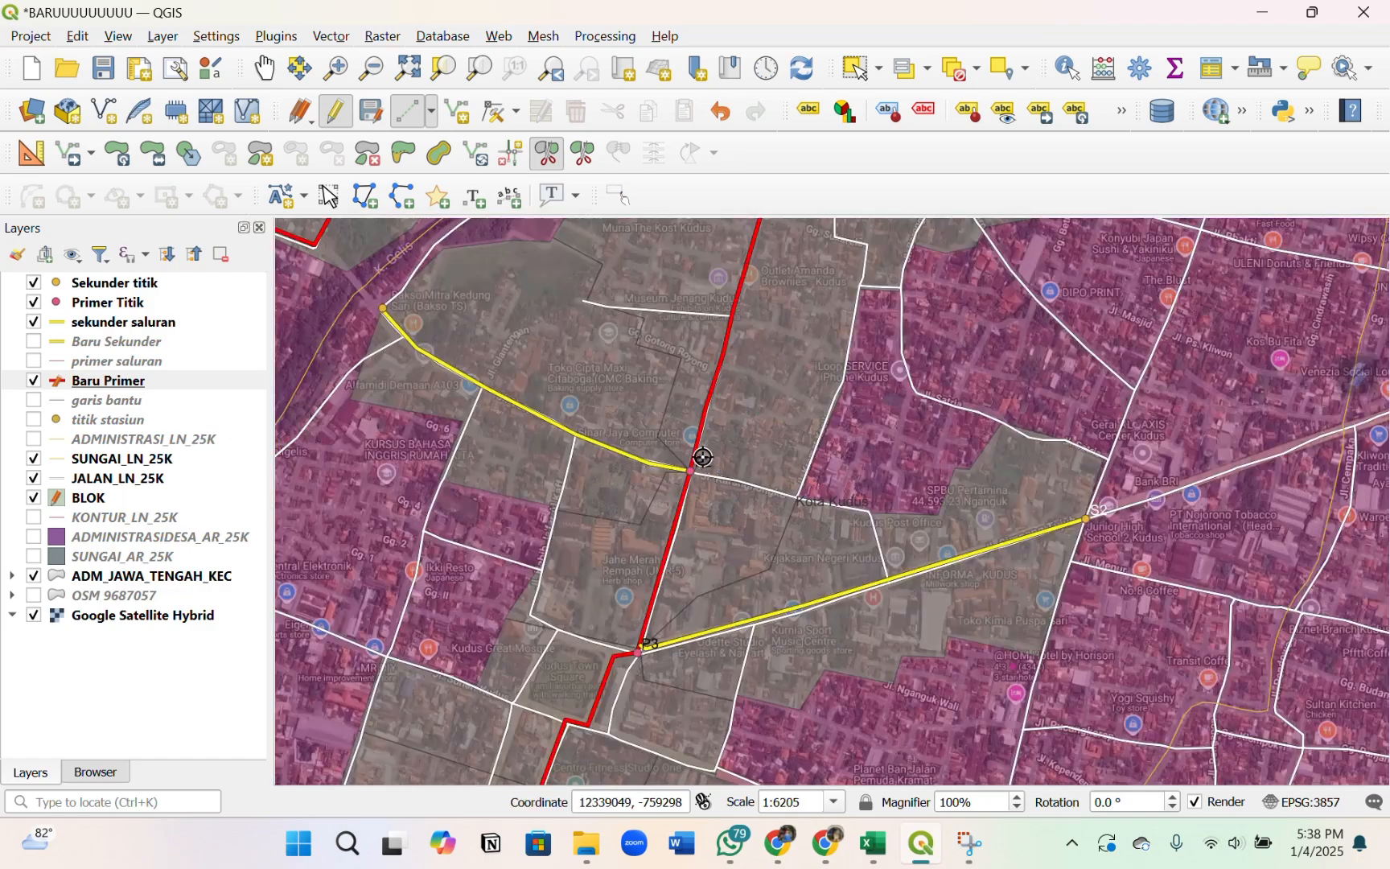
- Split the same primary channel line at points P3 and P4
{"action": "scroll", "coordinate": [663, 563], "scroll_direction": "up", "scroll_amount": 4}
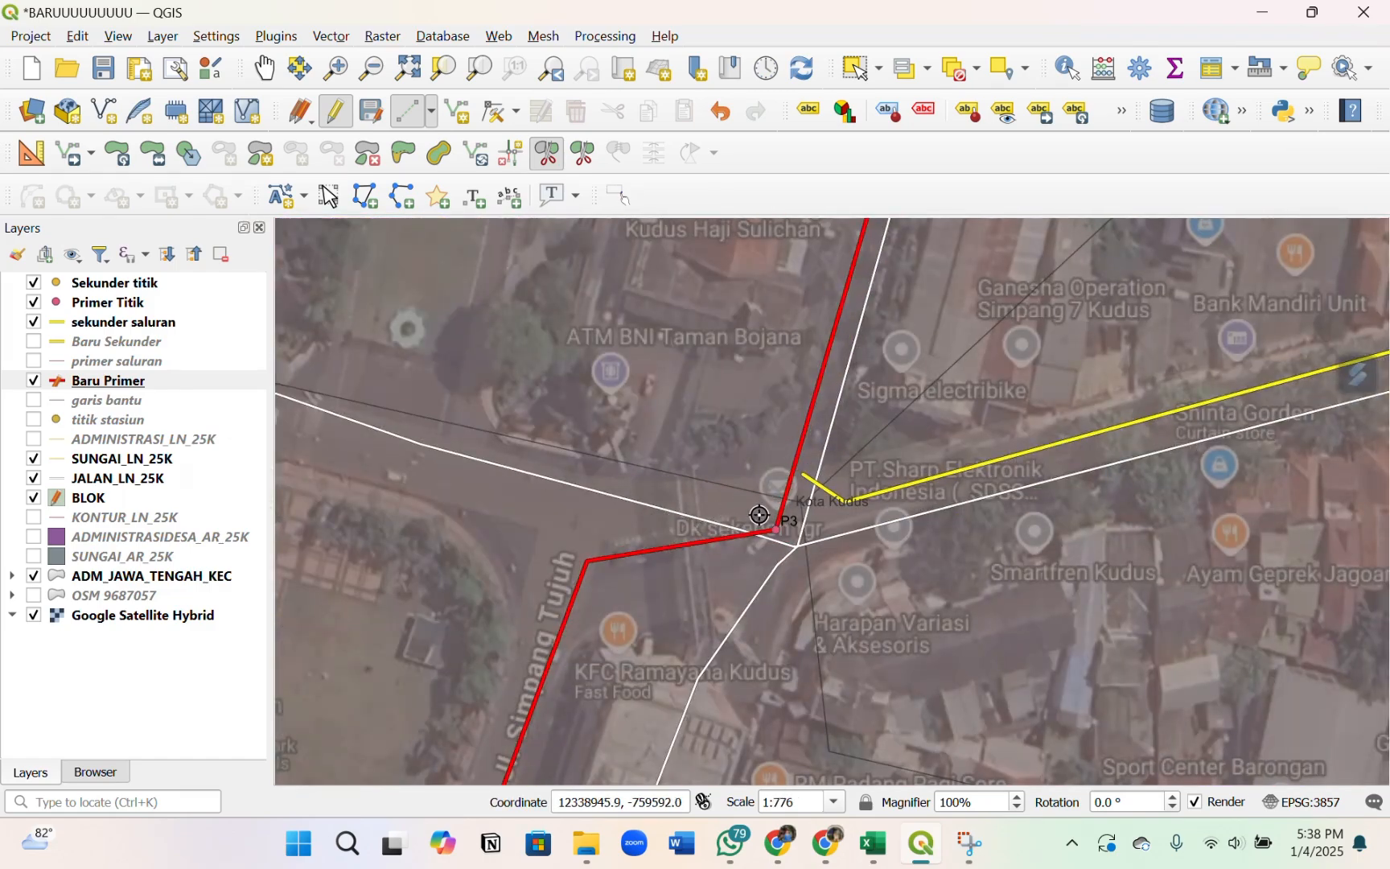
{"action": "scroll", "coordinate": [796, 552], "scroll_direction": "down", "scroll_amount": 4}
{"action": "scroll", "coordinate": [877, 607], "scroll_direction": "up", "scroll_amount": 3}
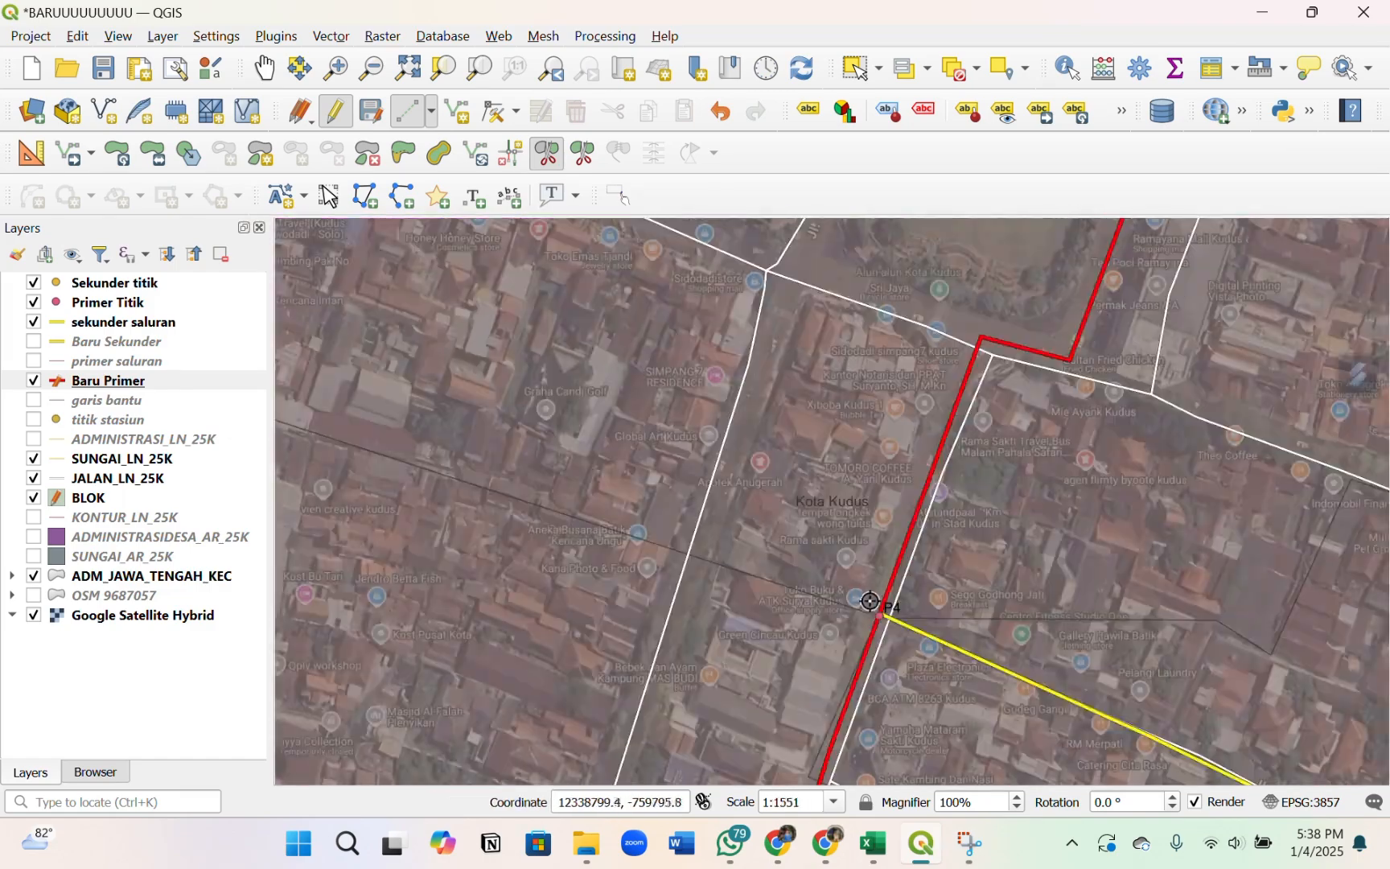
{"action": "scroll", "coordinate": [904, 627], "scroll_direction": "down", "scroll_amount": 5}
- Split the primary channel line ending at P9 at points P7 and P8
{"action": "scroll", "coordinate": [931, 699], "scroll_direction": "up", "scroll_amount": 1}
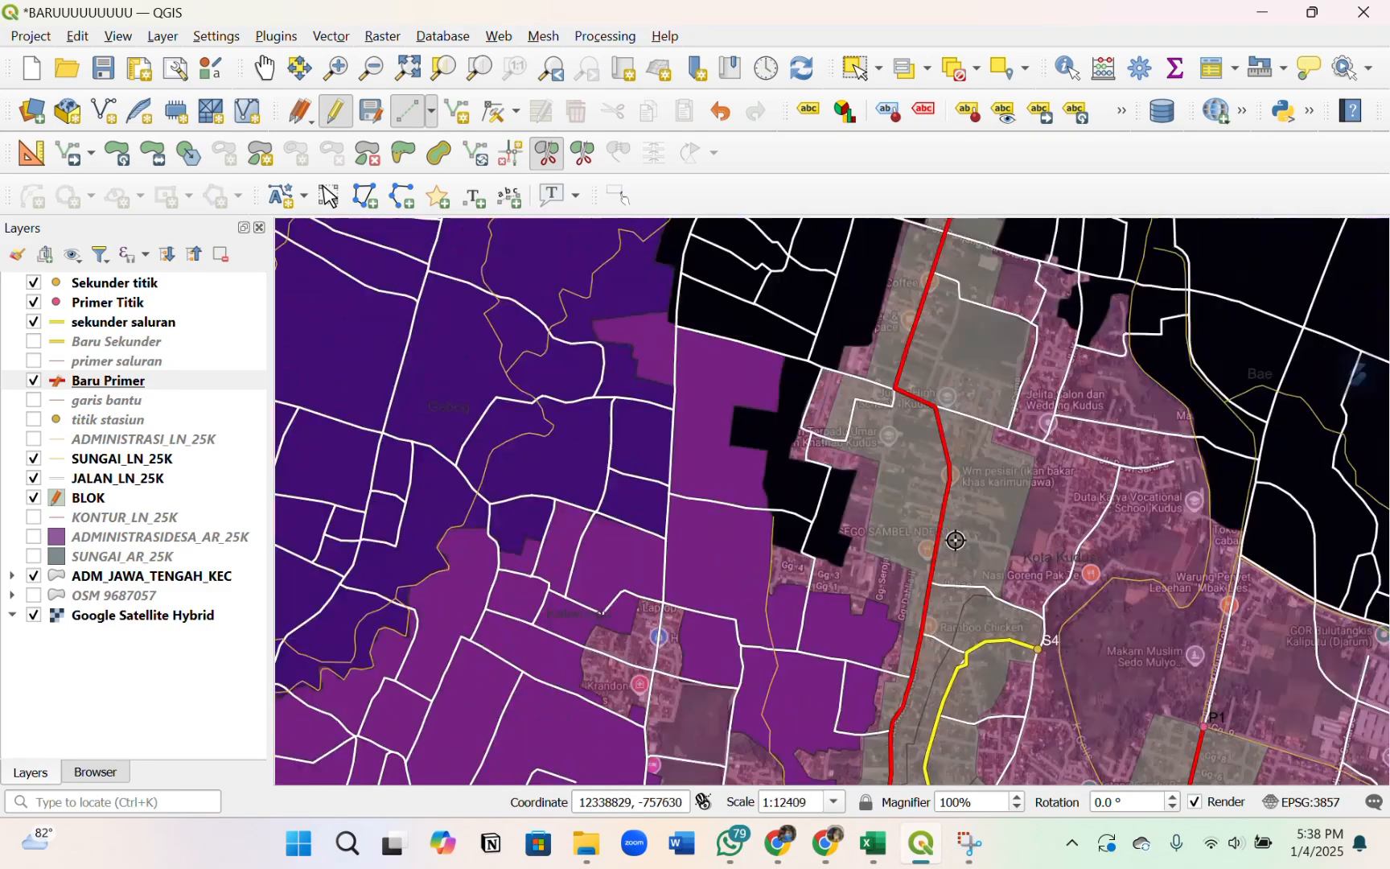
{"action": "scroll", "coordinate": [918, 716], "scroll_direction": "up", "scroll_amount": 4}
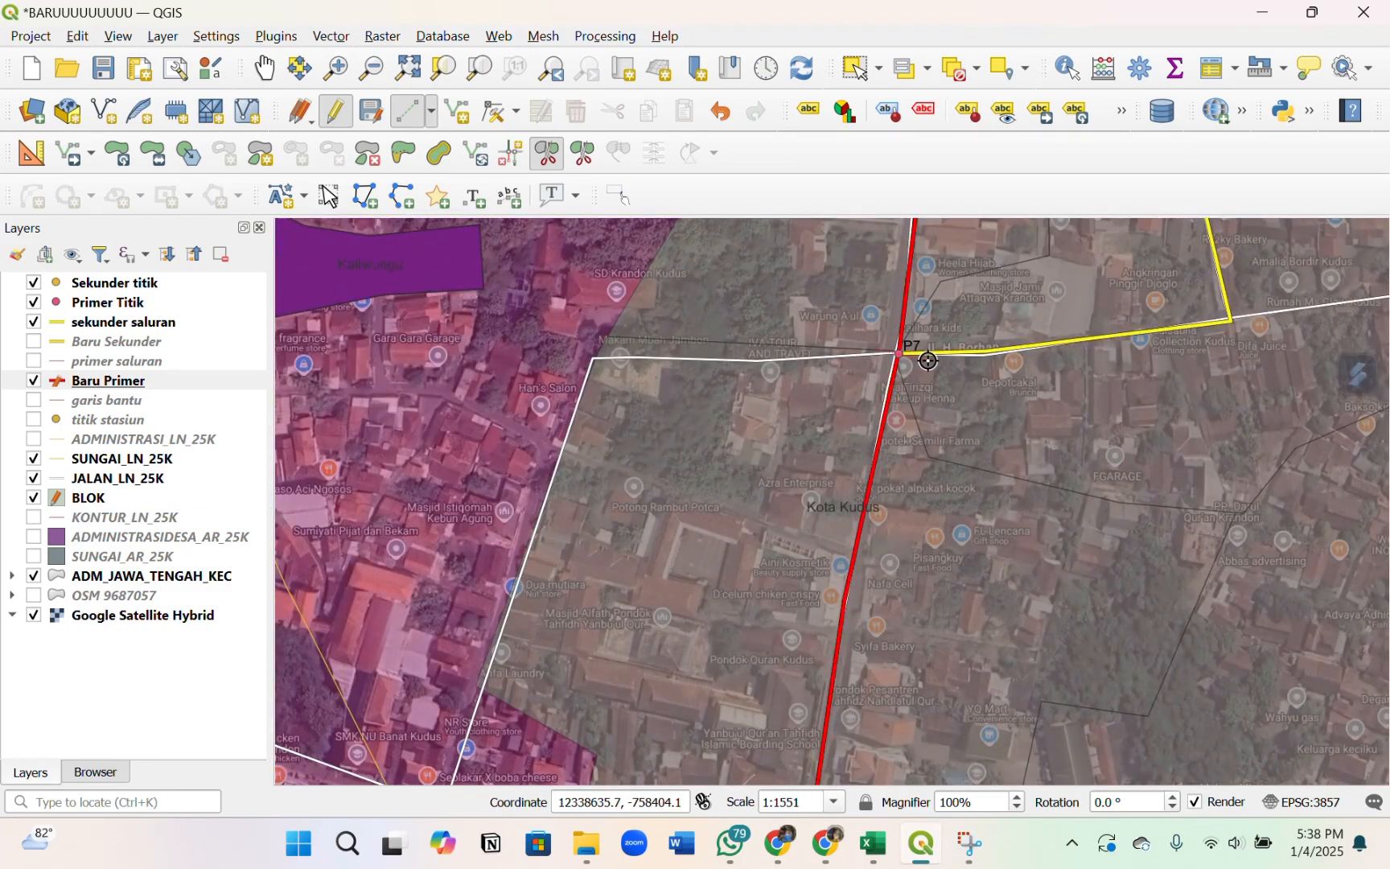
{"action": "scroll", "coordinate": [943, 393], "scroll_direction": "down", "scroll_amount": 2}
{"action": "scroll", "coordinate": [923, 515], "scroll_direction": "up", "scroll_amount": 2}
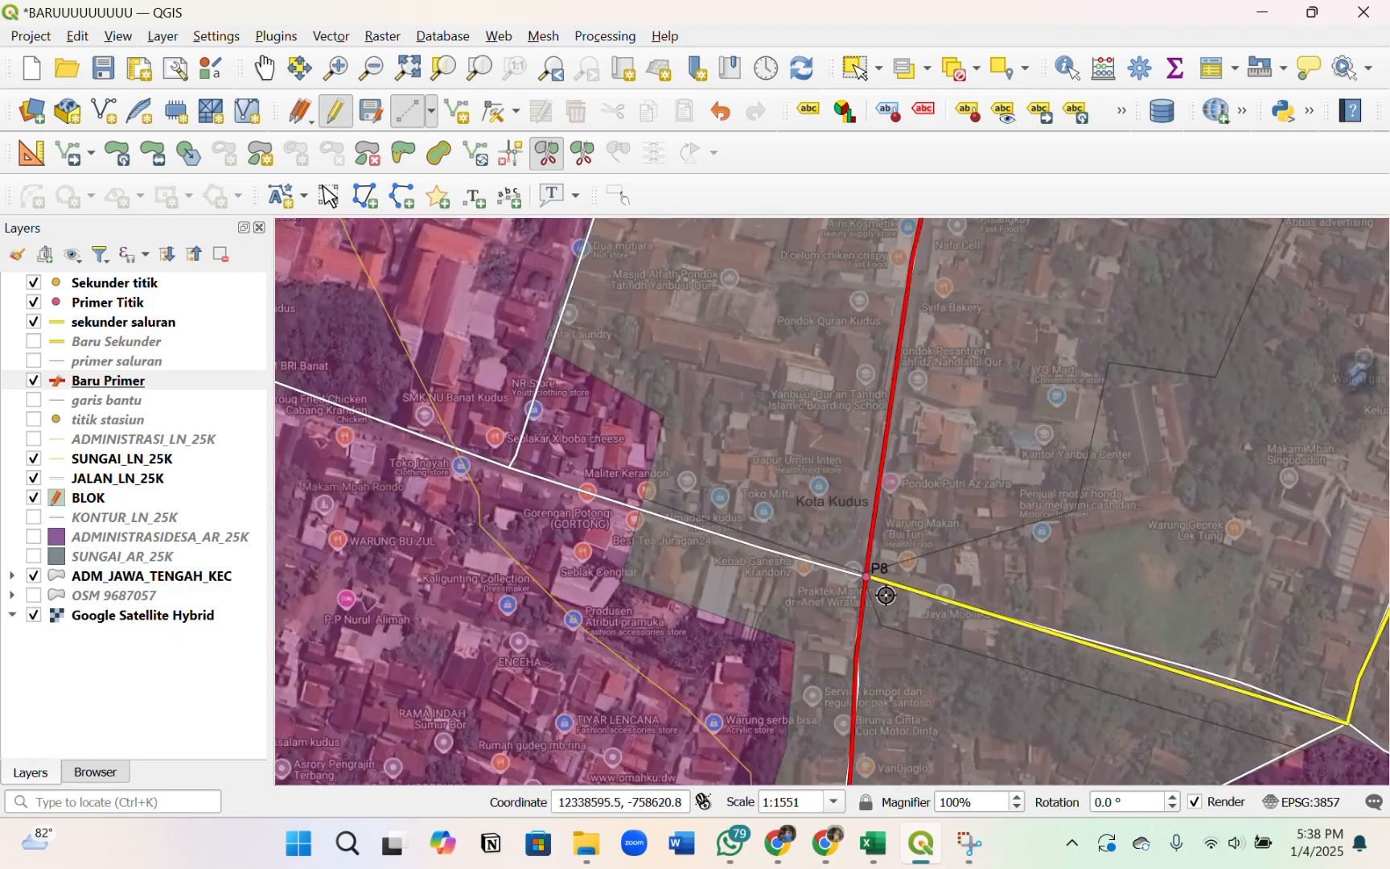
{"action": "scroll", "coordinate": [858, 573], "scroll_direction": "up", "scroll_amount": 1}
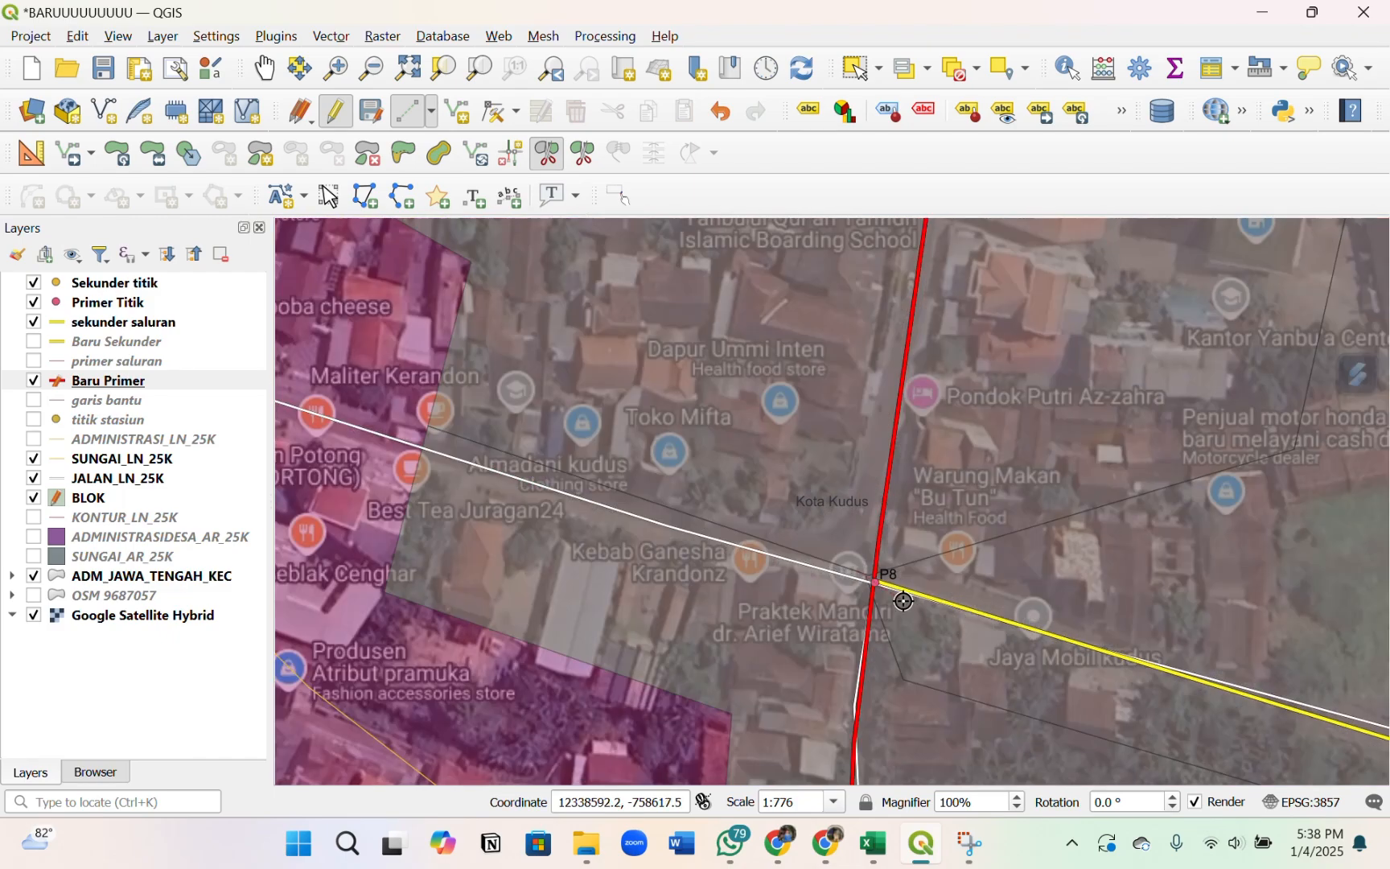
{"action": "scroll", "coordinate": [877, 588], "scroll_direction": "down", "scroll_amount": 4}
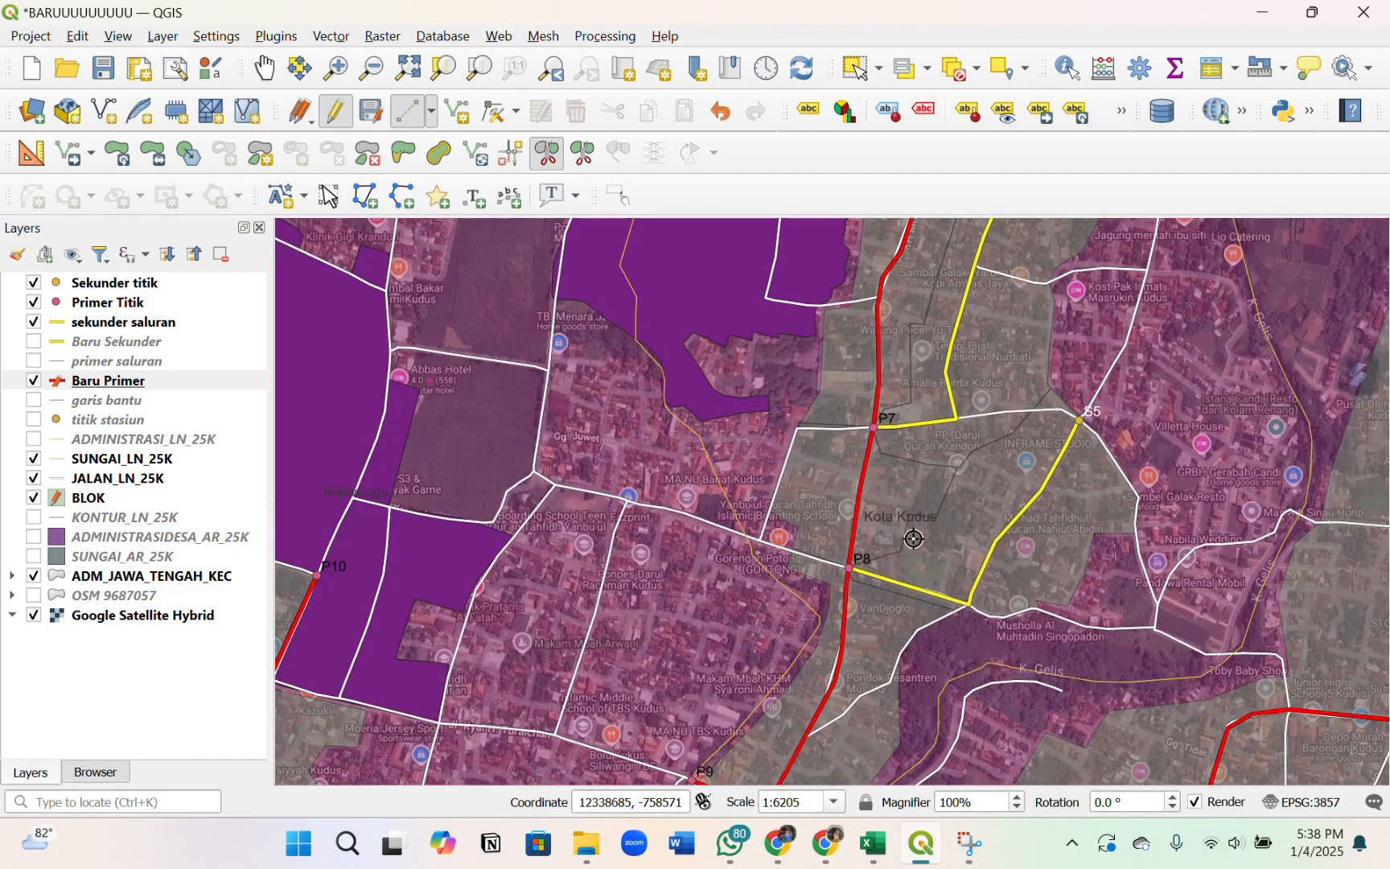
- Split the primary channel line between P10 and P13 at points P11 and P12
{"action": "scroll", "coordinate": [1067, 524], "scroll_direction": "down", "scroll_amount": 1}
{"action": "scroll", "coordinate": [818, 629], "scroll_direction": "up", "scroll_amount": 4}
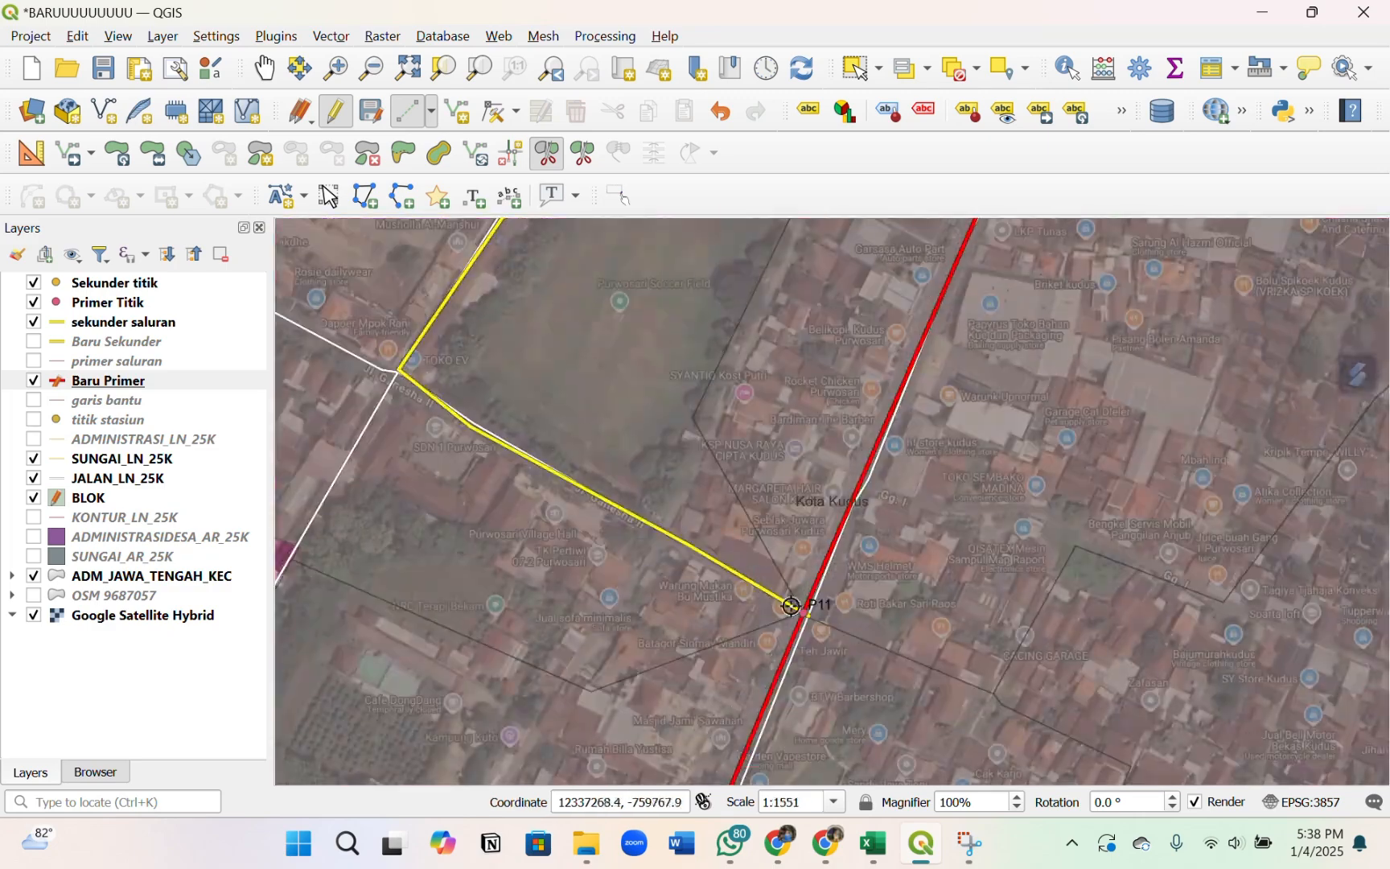
{"action": "scroll", "coordinate": [864, 556], "scroll_direction": "down", "scroll_amount": 3}
{"action": "scroll", "coordinate": [834, 627], "scroll_direction": "up", "scroll_amount": 3}
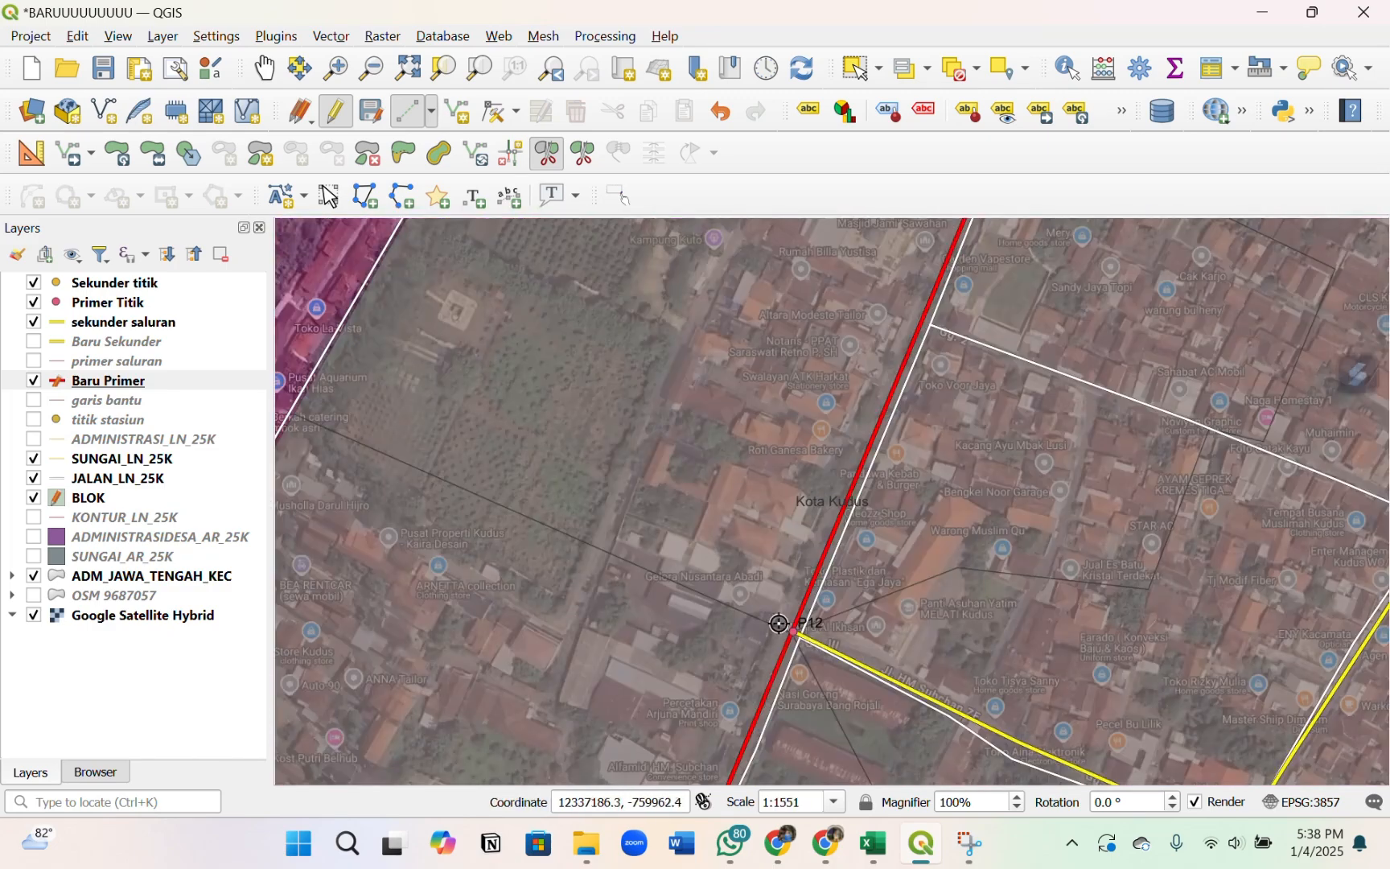
{"action": "scroll", "coordinate": [811, 644], "scroll_direction": "down", "scroll_amount": 4}
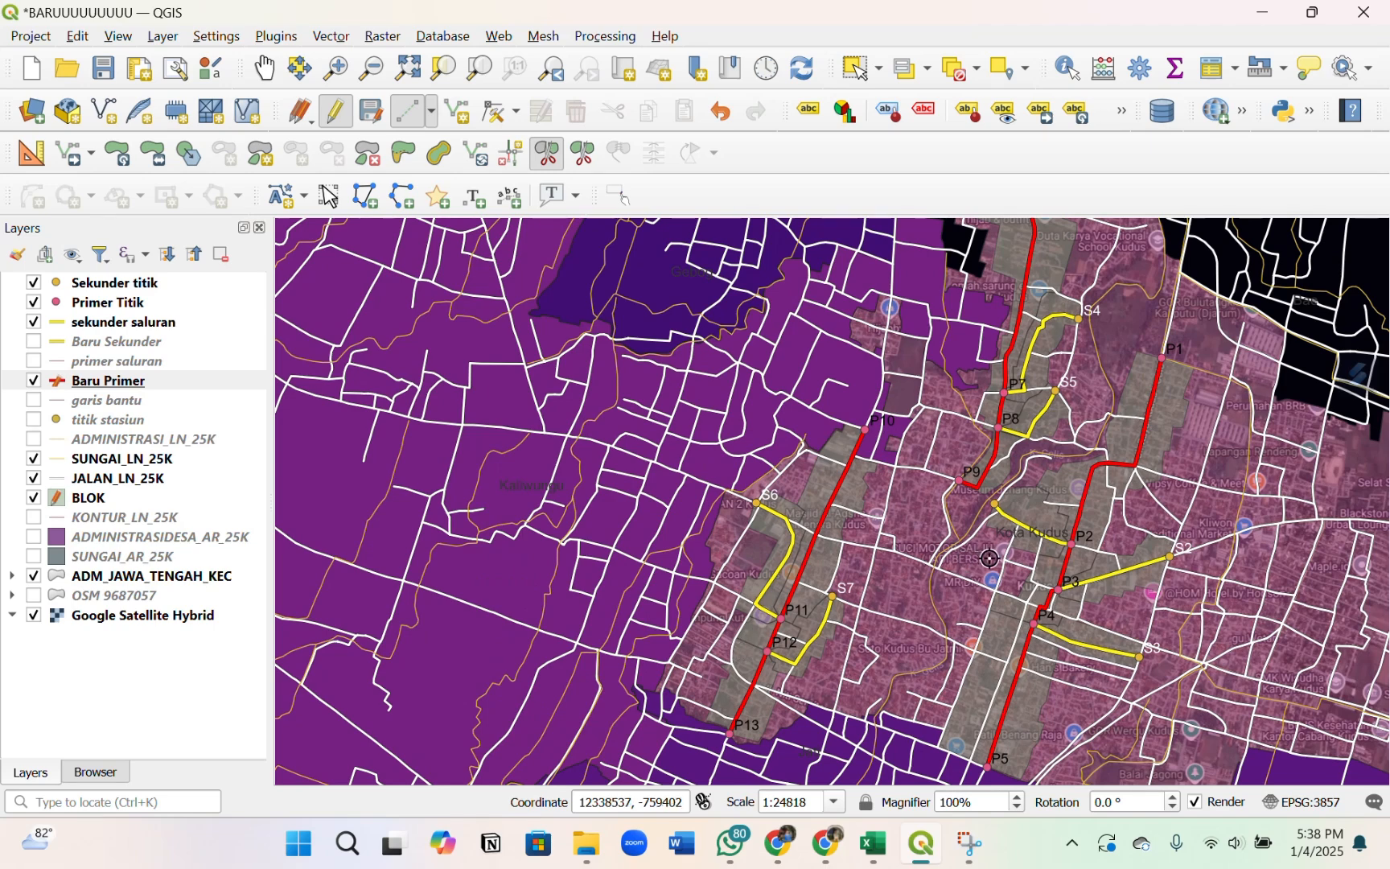
- Stop editing the Baru Primer layer and save its changes
{"action": "scroll", "coordinate": [1024, 486], "scroll_direction": "down", "scroll_amount": 1}
{"action": "scroll", "coordinate": [1024, 486], "scroll_direction": "up", "scroll_amount": 1}
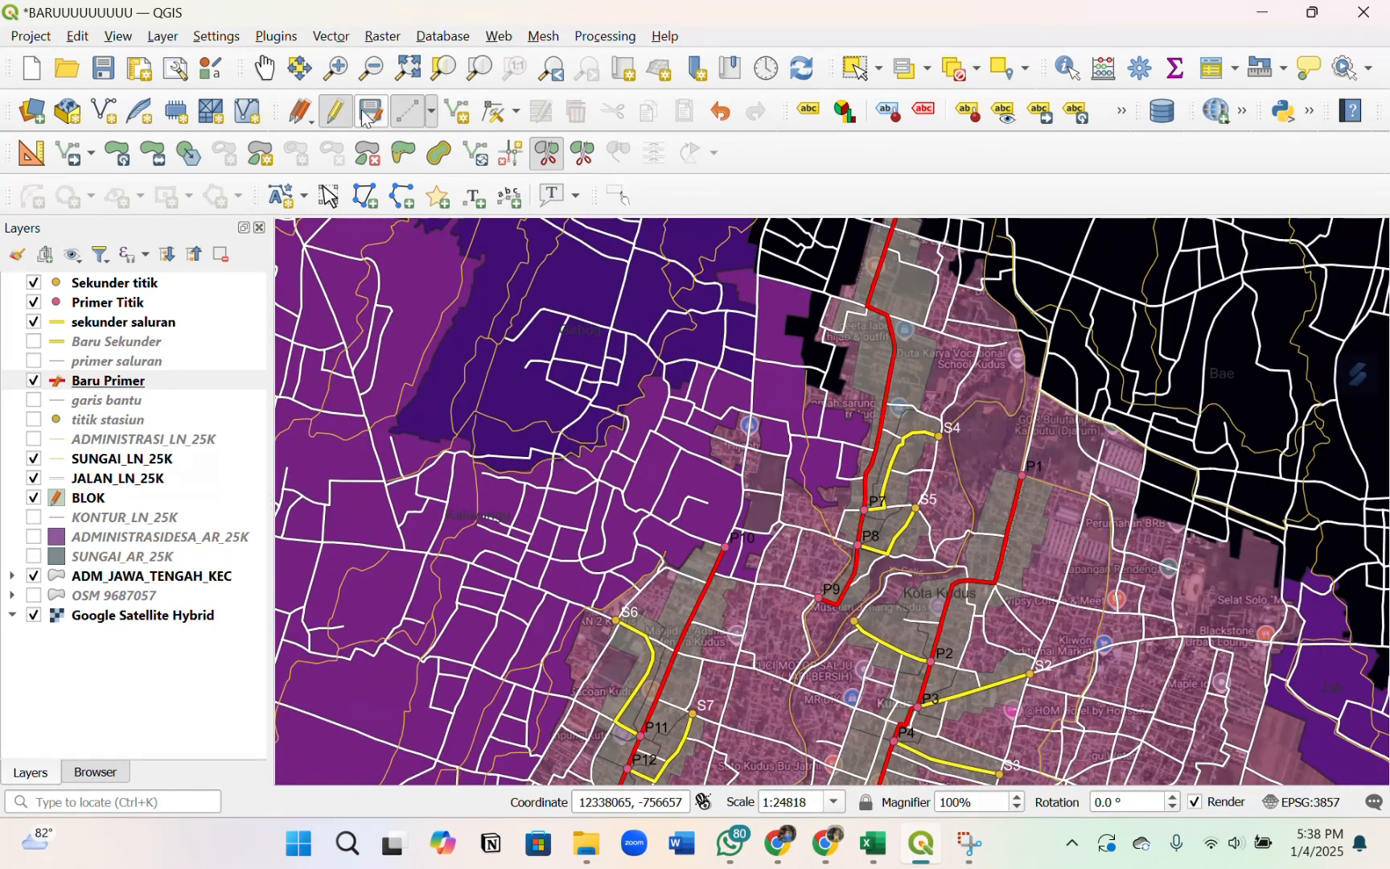
{"action": "left_click", "coordinate": [346, 119]}
{"action": "left_click", "coordinate": [683, 437]}
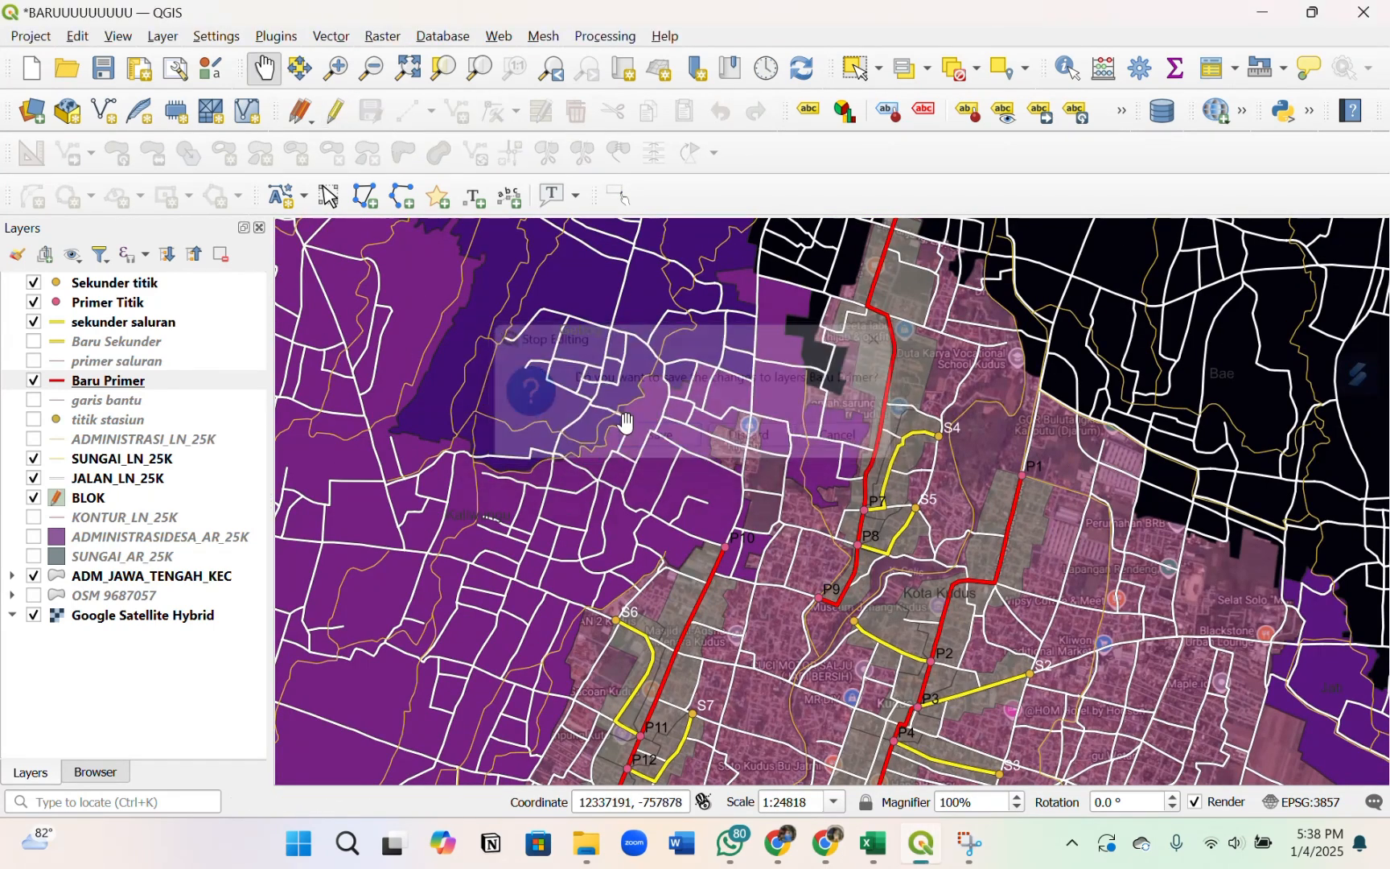
- Open the Baru Primer attribute table and sort its rows by id in ascending order
{"action": "left_click", "coordinate": [165, 390]}
{"action": "right_click", "coordinate": [169, 390]}
{"action": "left_click", "coordinate": [256, 331]}
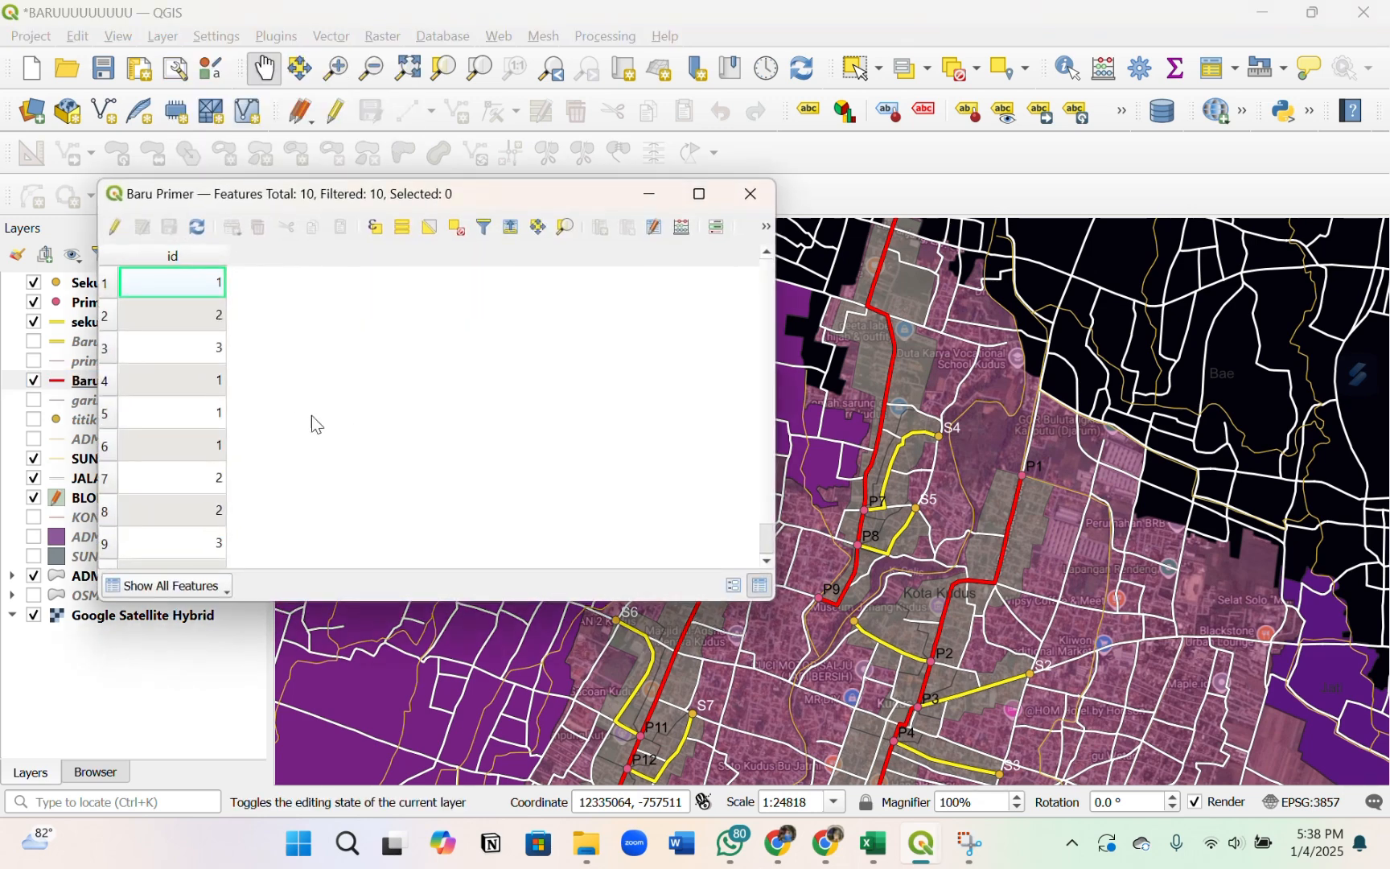
{"action": "left_click", "coordinate": [192, 257]}
{"action": "scroll", "coordinate": [987, 460], "scroll_direction": "down", "scroll_amount": 1}
{"action": "scroll", "coordinate": [986, 539], "scroll_direction": "up", "scroll_amount": 1}
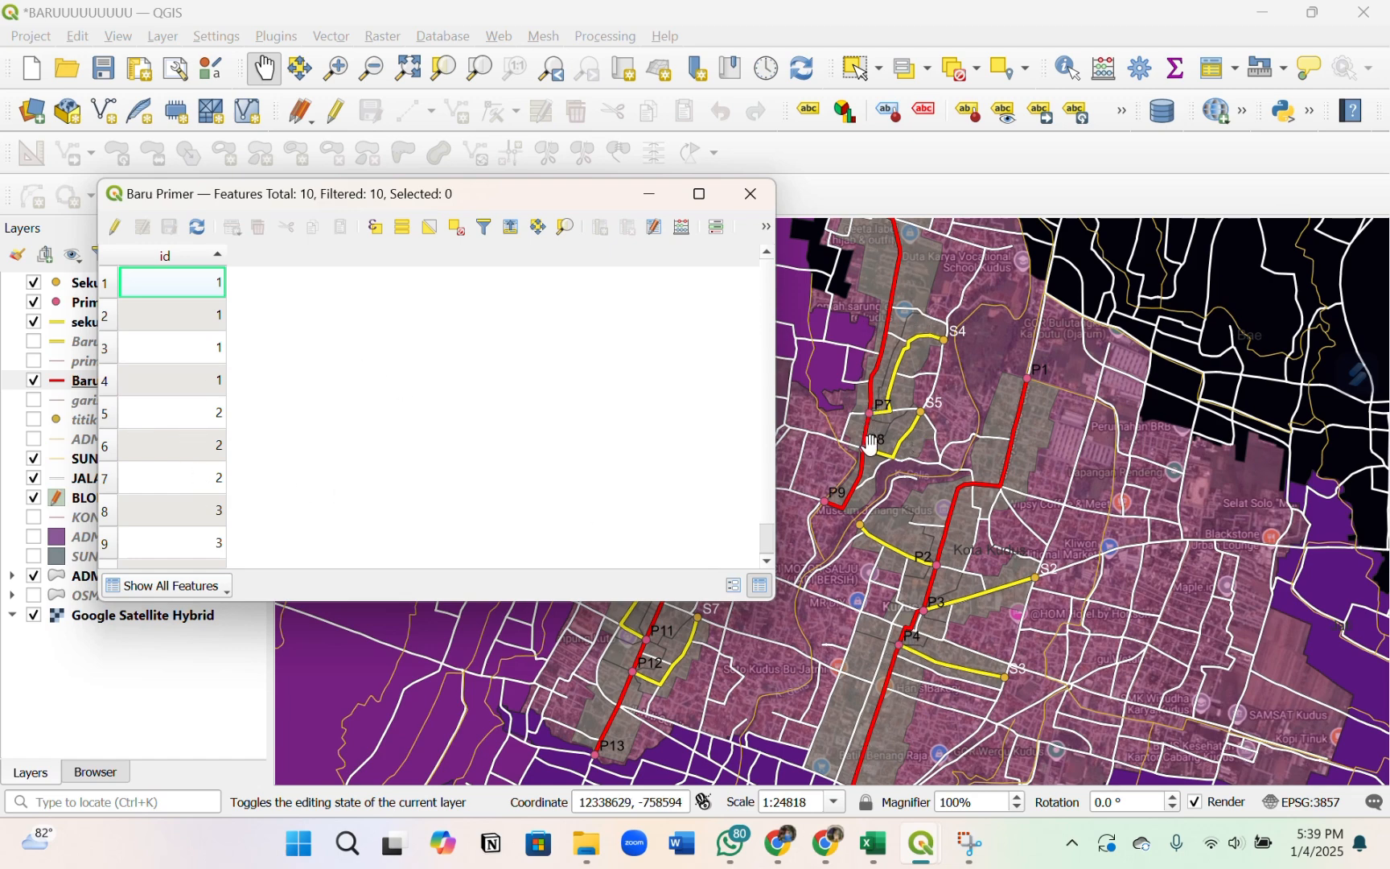
- Check the split channel segments by highlighting several Baru Primer rows on the map, and clear the selection
{"action": "scroll", "coordinate": [137, 465], "scroll_direction": "down", "scroll_amount": 1}
{"action": "left_click", "coordinate": [110, 492]}
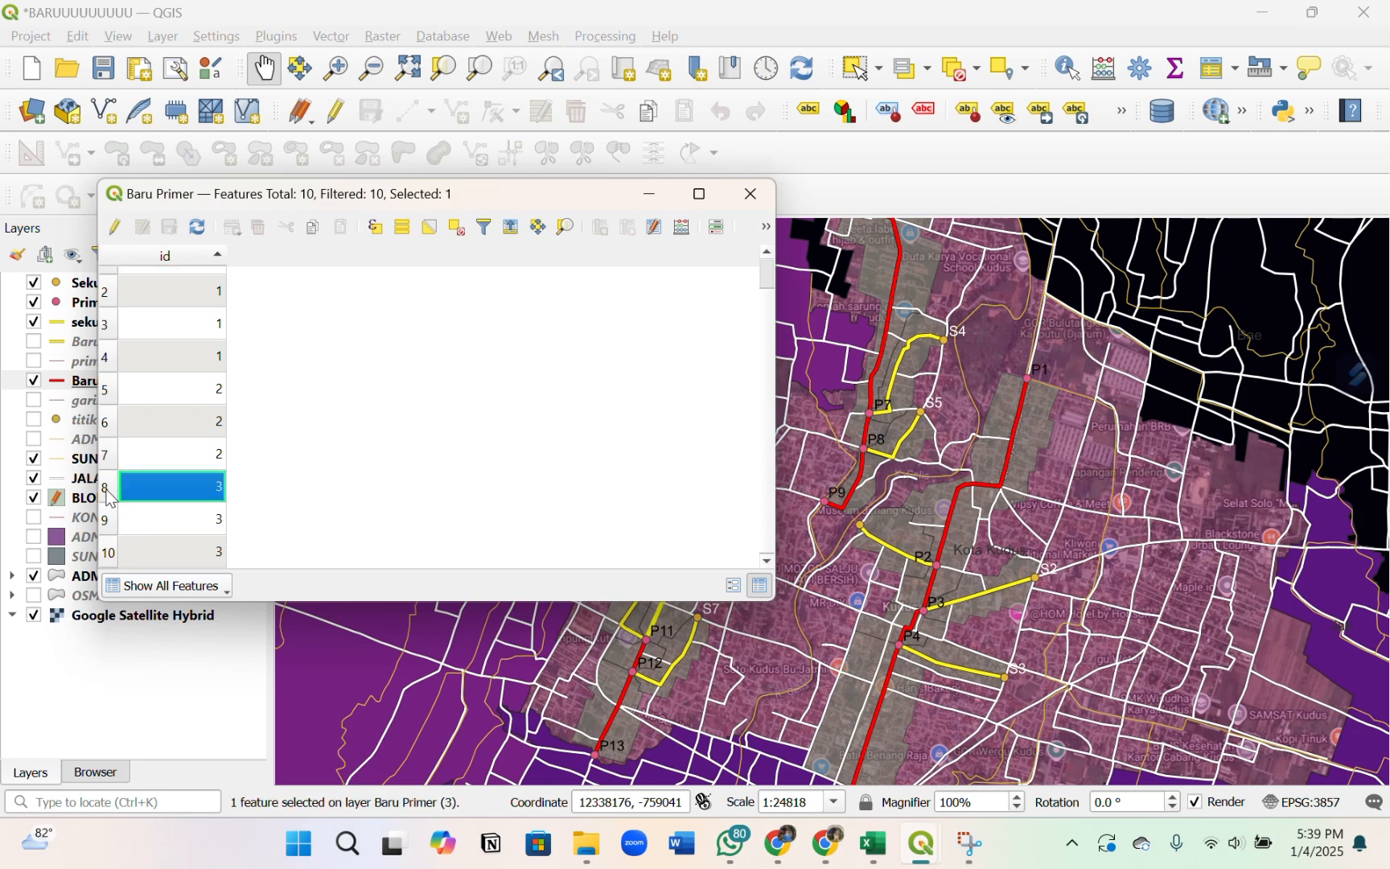
{"action": "scroll", "coordinate": [915, 574], "scroll_direction": "down", "scroll_amount": 2}
{"action": "scroll", "coordinate": [875, 621], "scroll_direction": "up", "scroll_amount": 3}
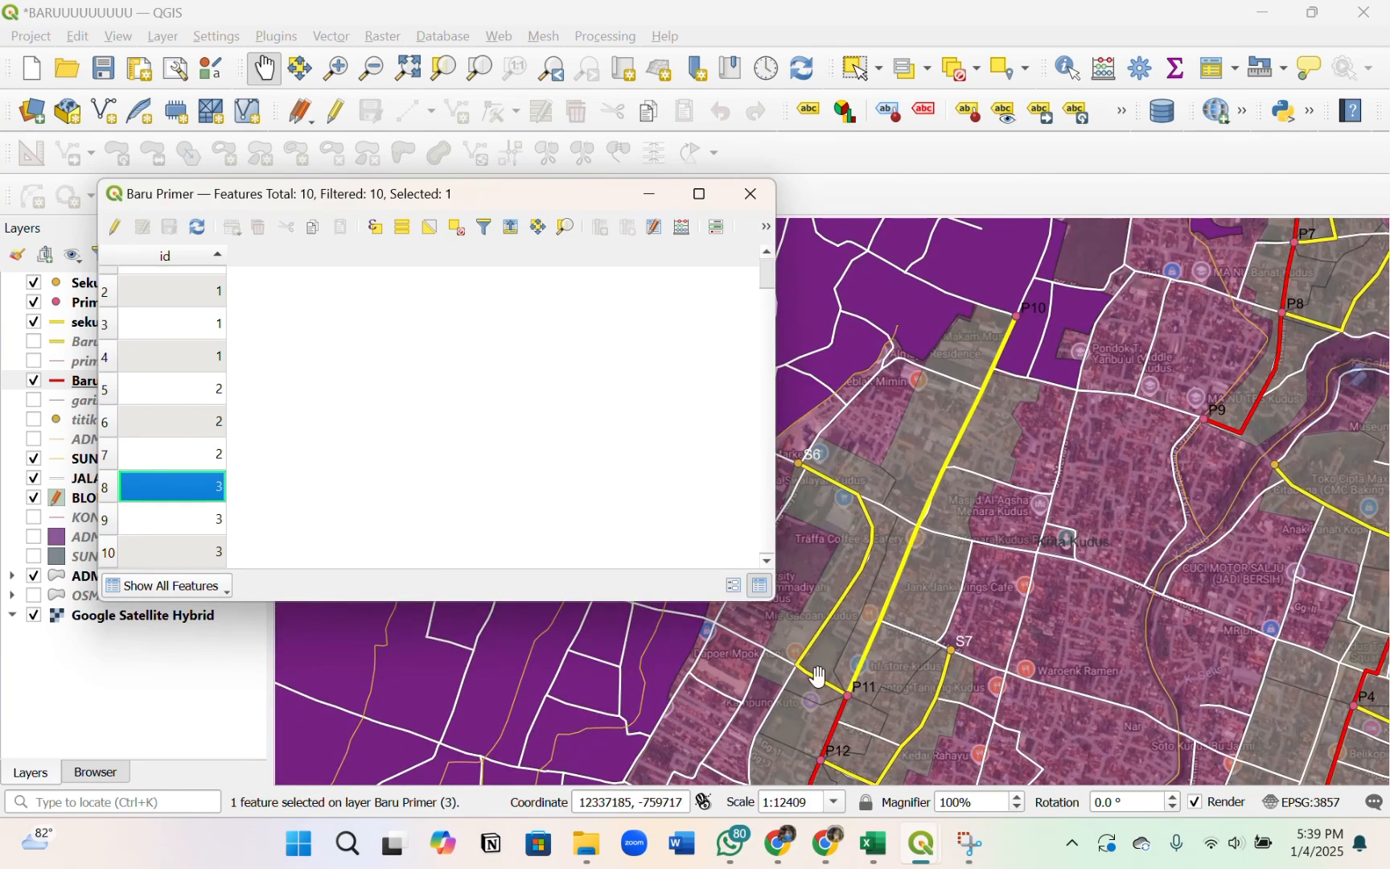
{"action": "left_click", "coordinate": [109, 522]}
{"action": "left_click", "coordinate": [112, 456]}
{"action": "left_click", "coordinate": [110, 402]}
{"action": "left_click", "coordinate": [108, 364]}
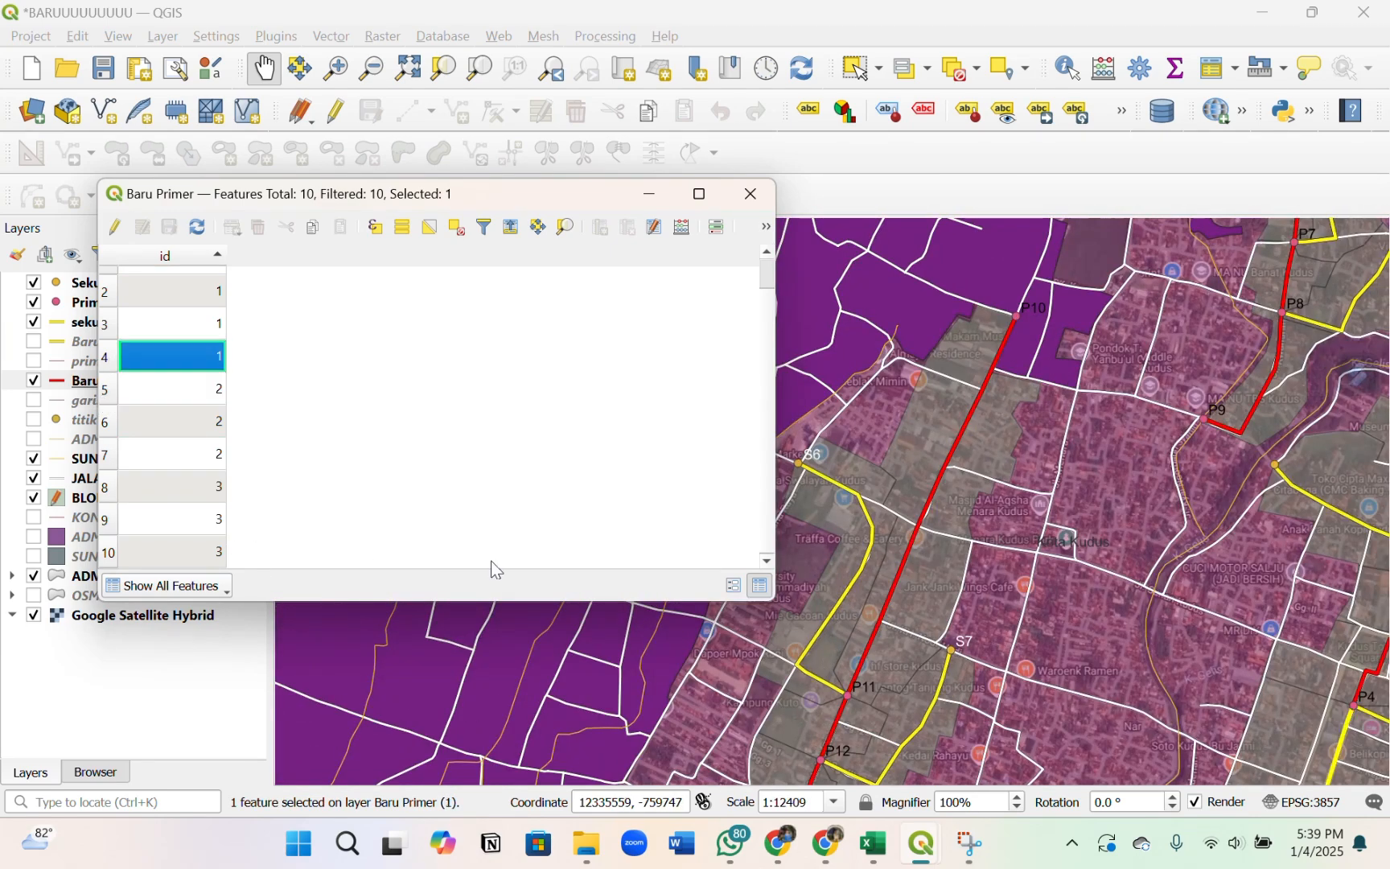
{"action": "left_click", "coordinate": [113, 367], "text": "ctrl"}
{"action": "scroll", "coordinate": [298, 465], "scroll_direction": "up", "scroll_amount": 1}
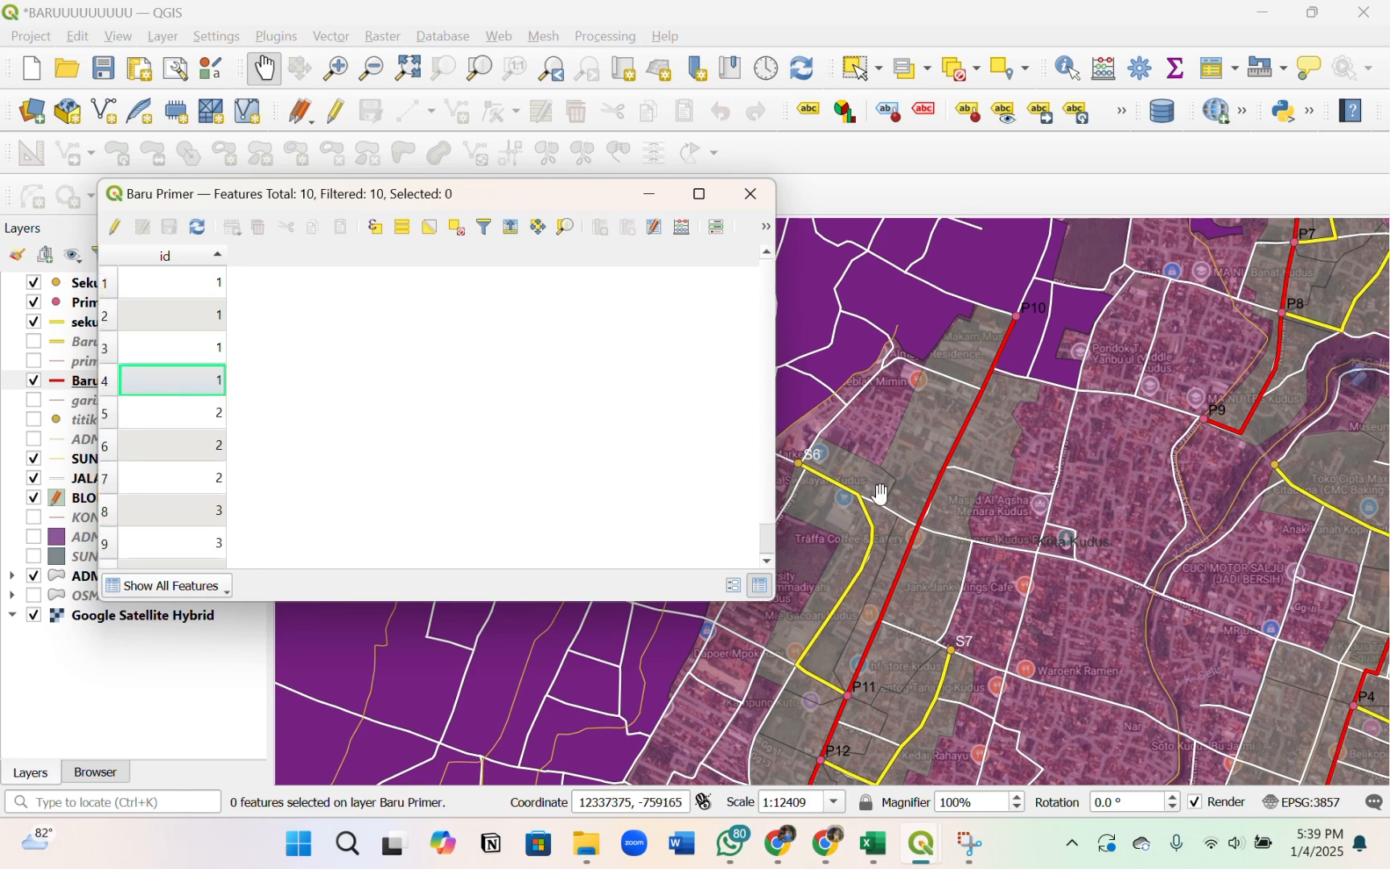
- Enable editing on the Baru Primer table and add a decimal number (real) field named PANJANG
{"action": "scroll", "coordinate": [801, 575], "scroll_direction": "down", "scroll_amount": 2}
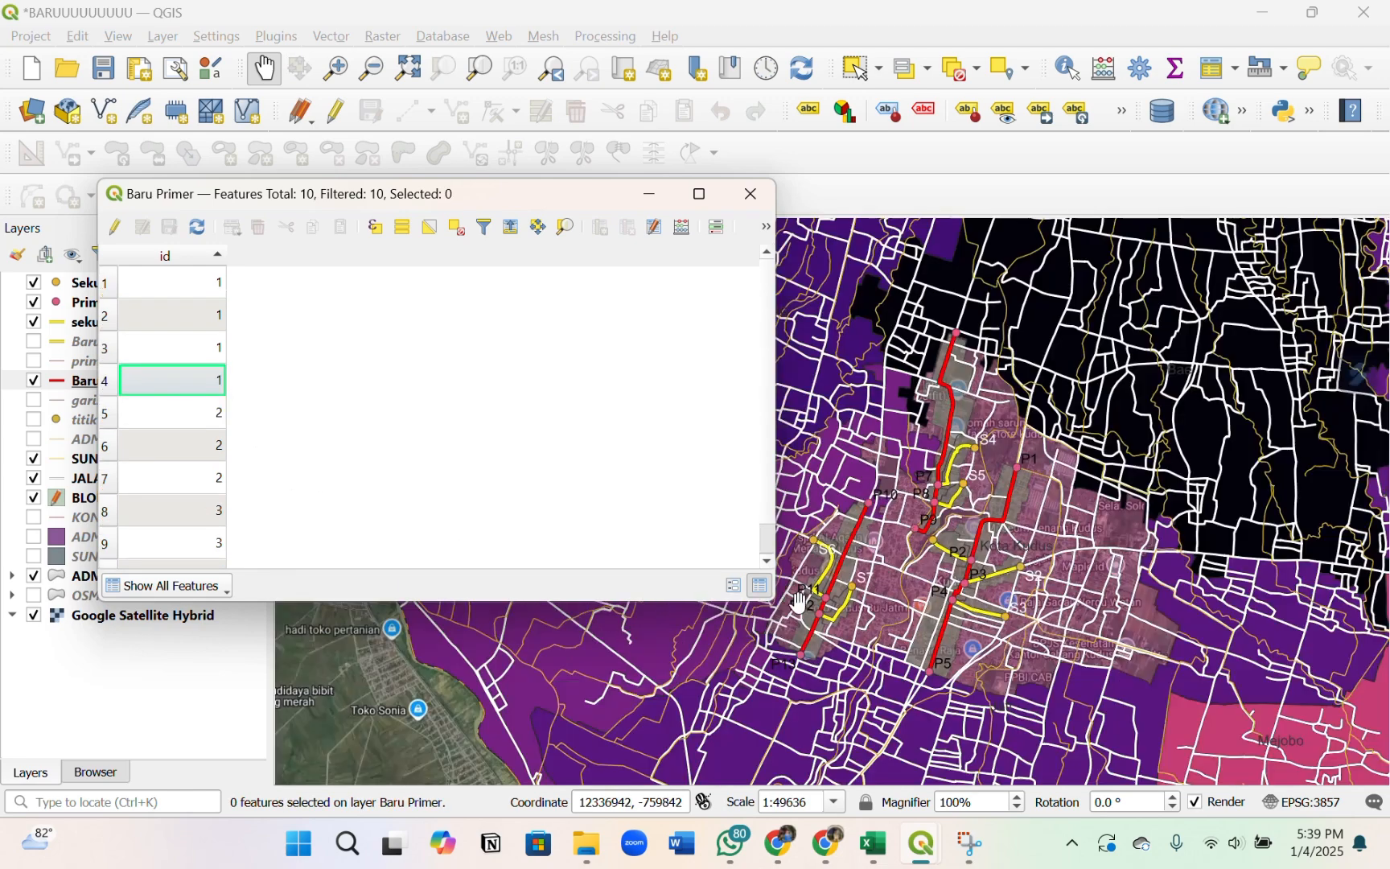
{"action": "left_click", "coordinate": [115, 228]}
{"action": "left_click", "coordinate": [601, 228]}
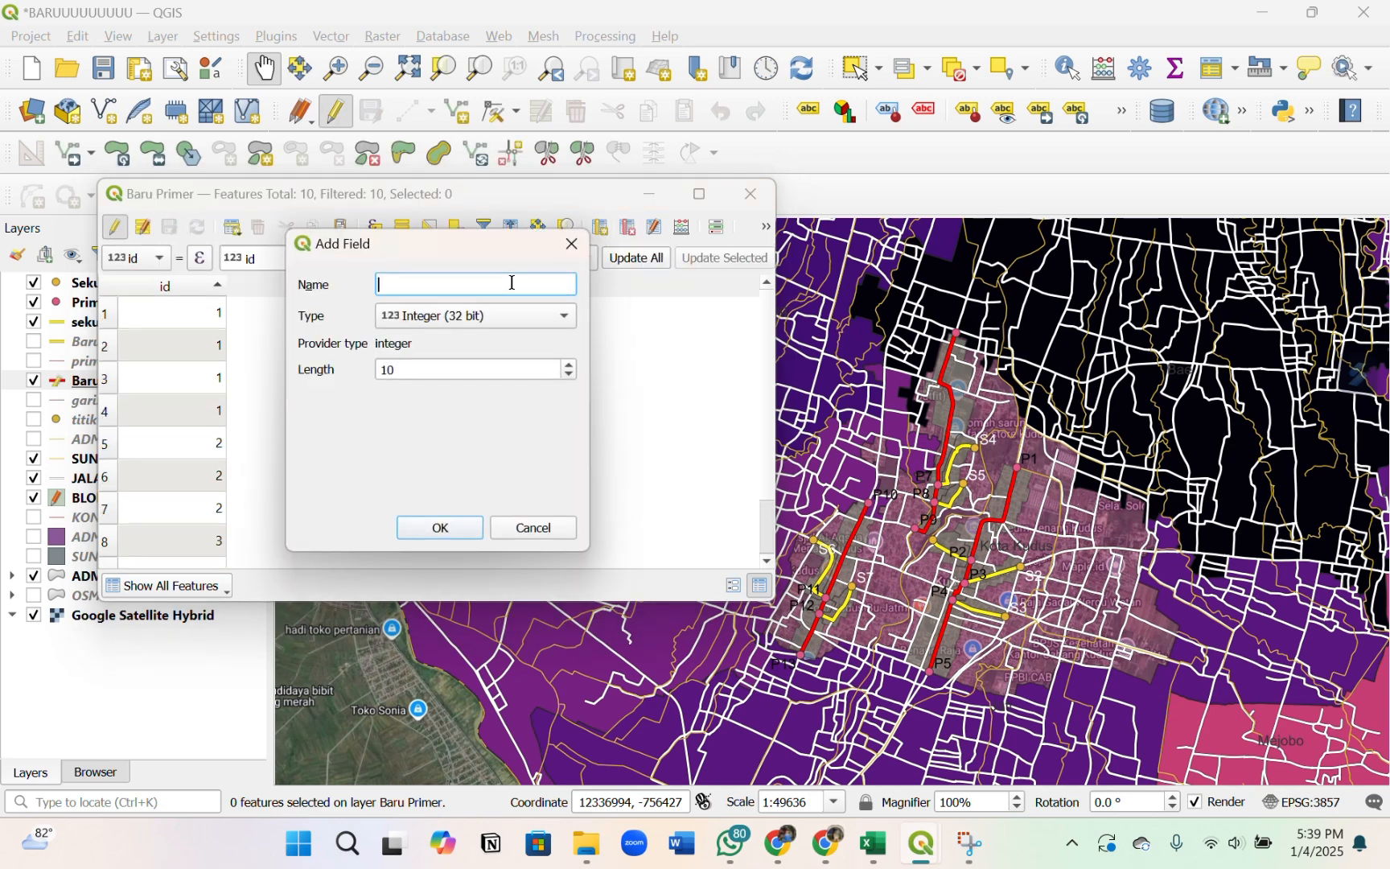
{"action": "type", "text": "PANJANG"}
{"action": "left_click", "coordinate": [509, 315]}
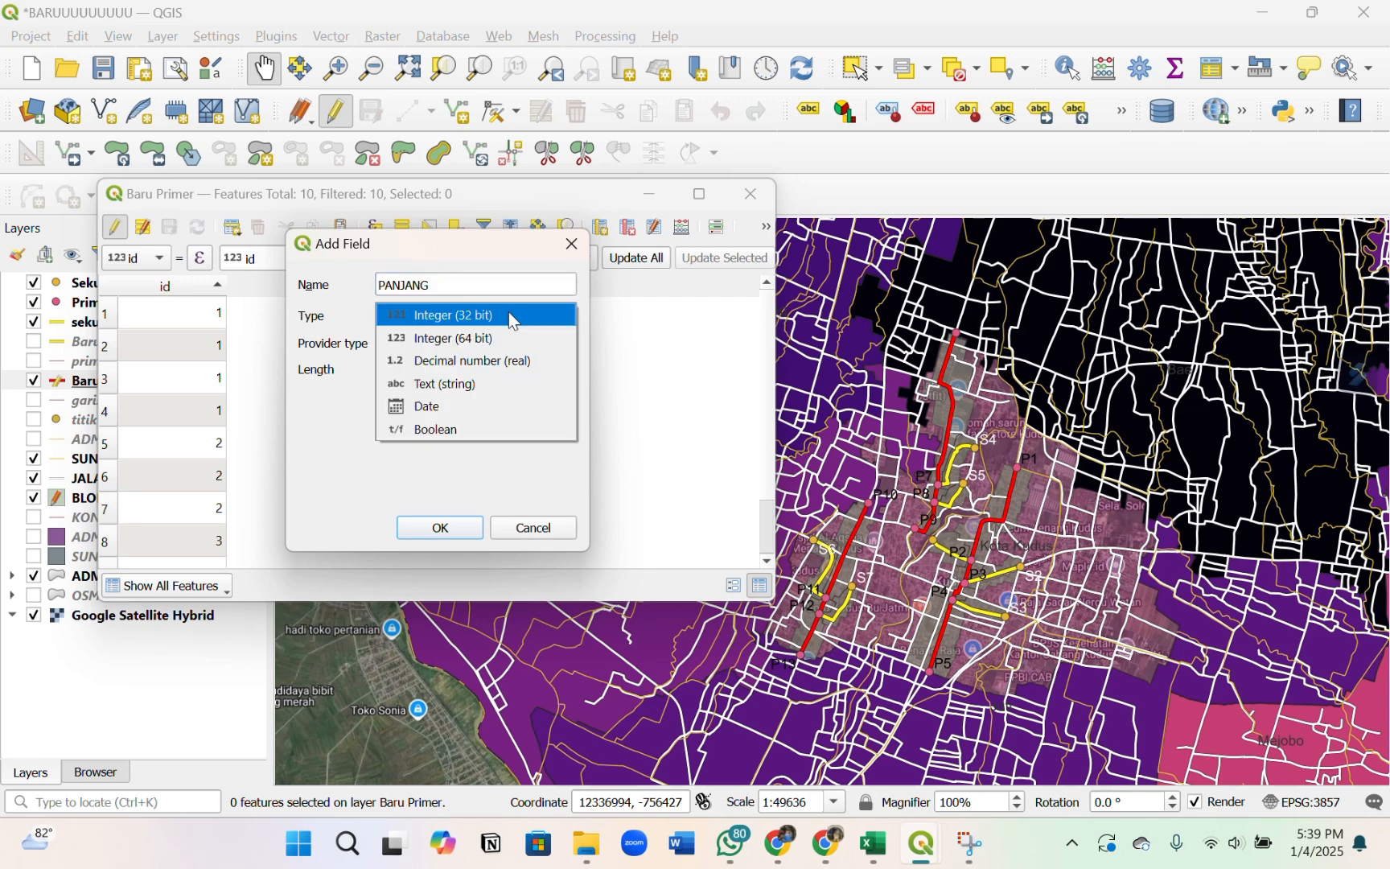
{"action": "left_click", "coordinate": [499, 361]}
{"action": "left_click", "coordinate": [442, 527]}
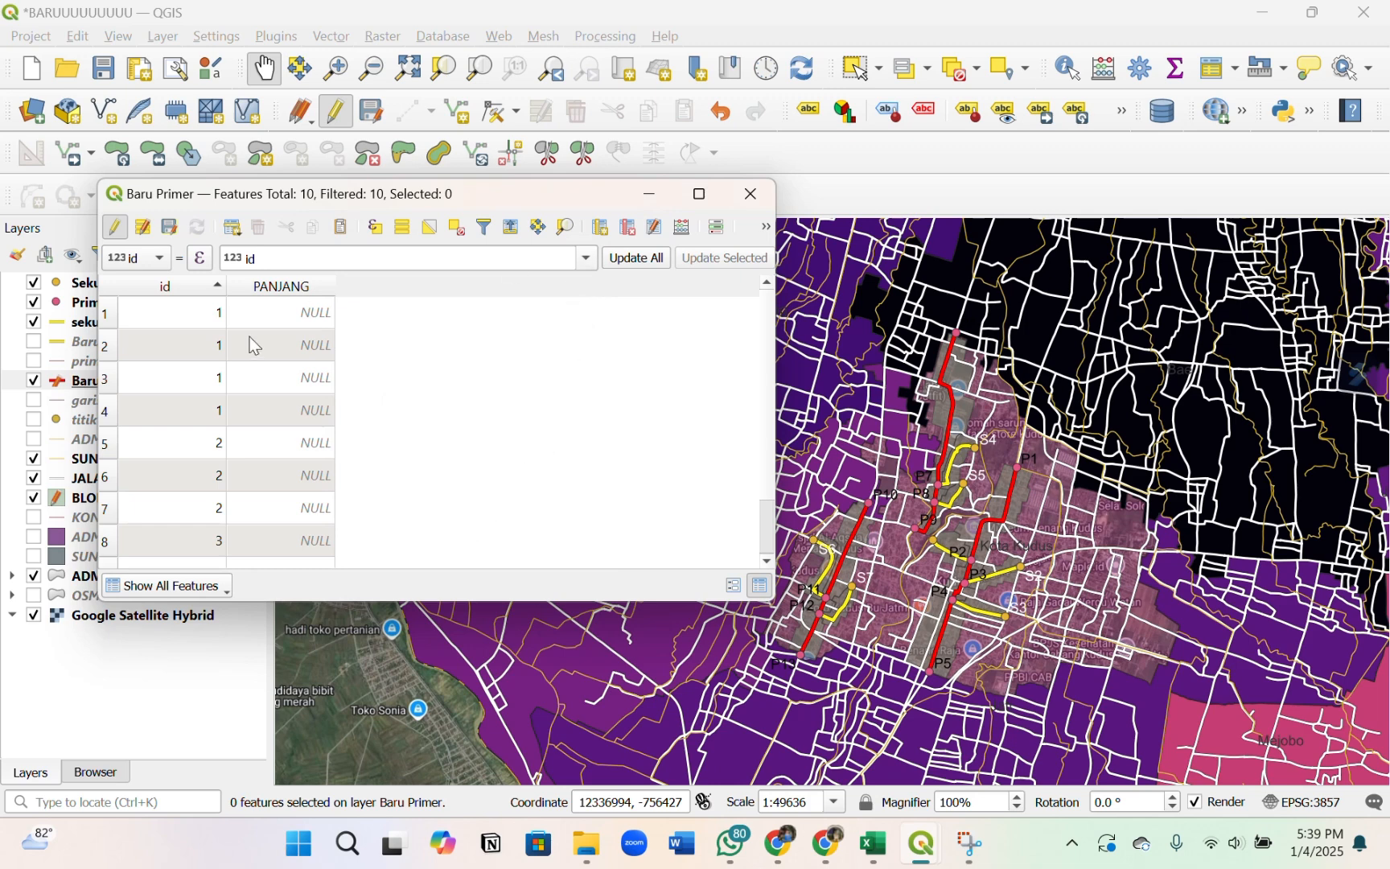
- Fill the existing PANJANG field for all Baru Primer segments with the expression $length using the field calculator
{"action": "double_click", "coordinate": [261, 320]}
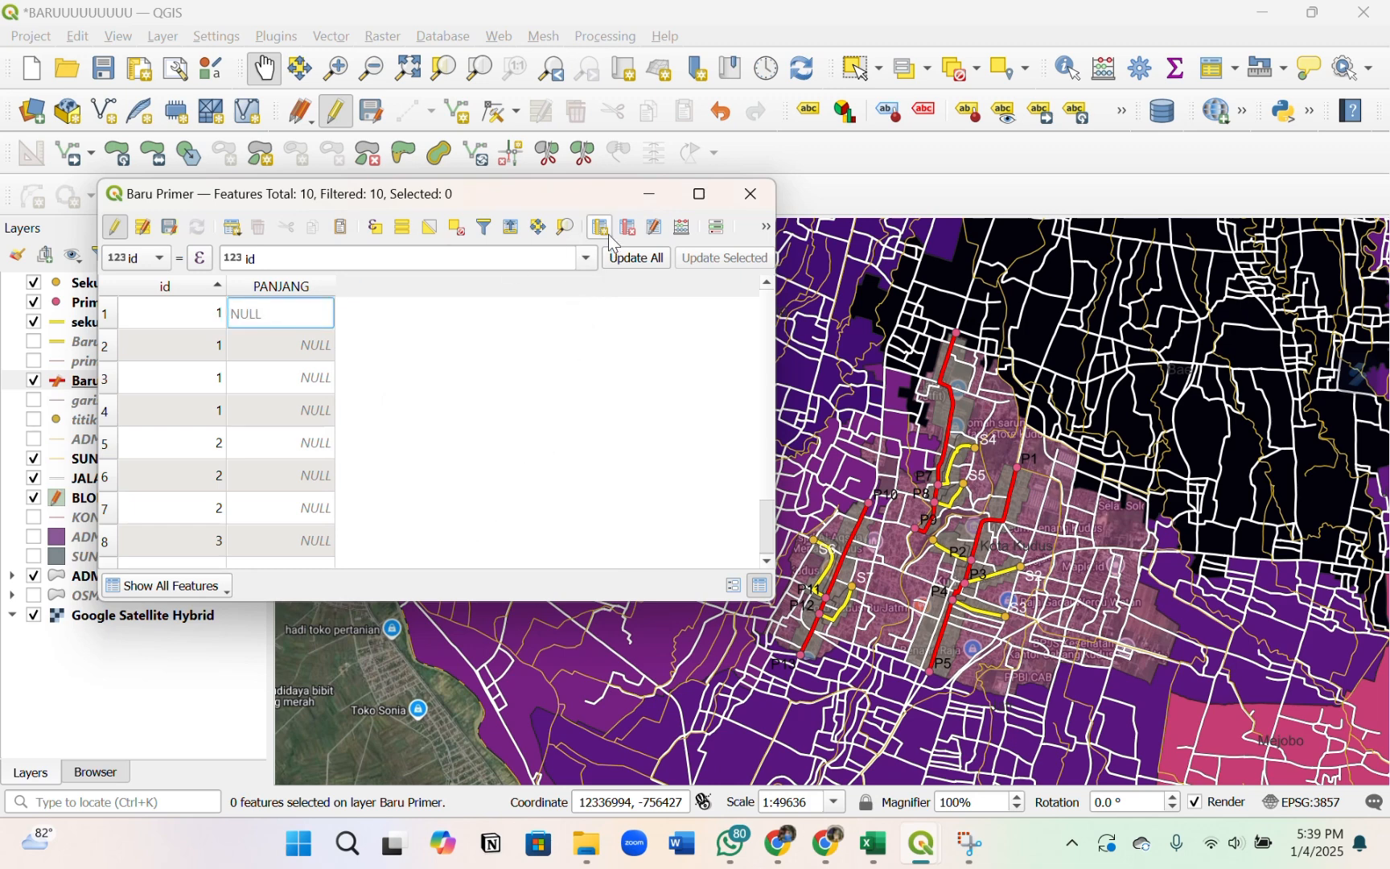
{"action": "left_click", "coordinate": [680, 231]}
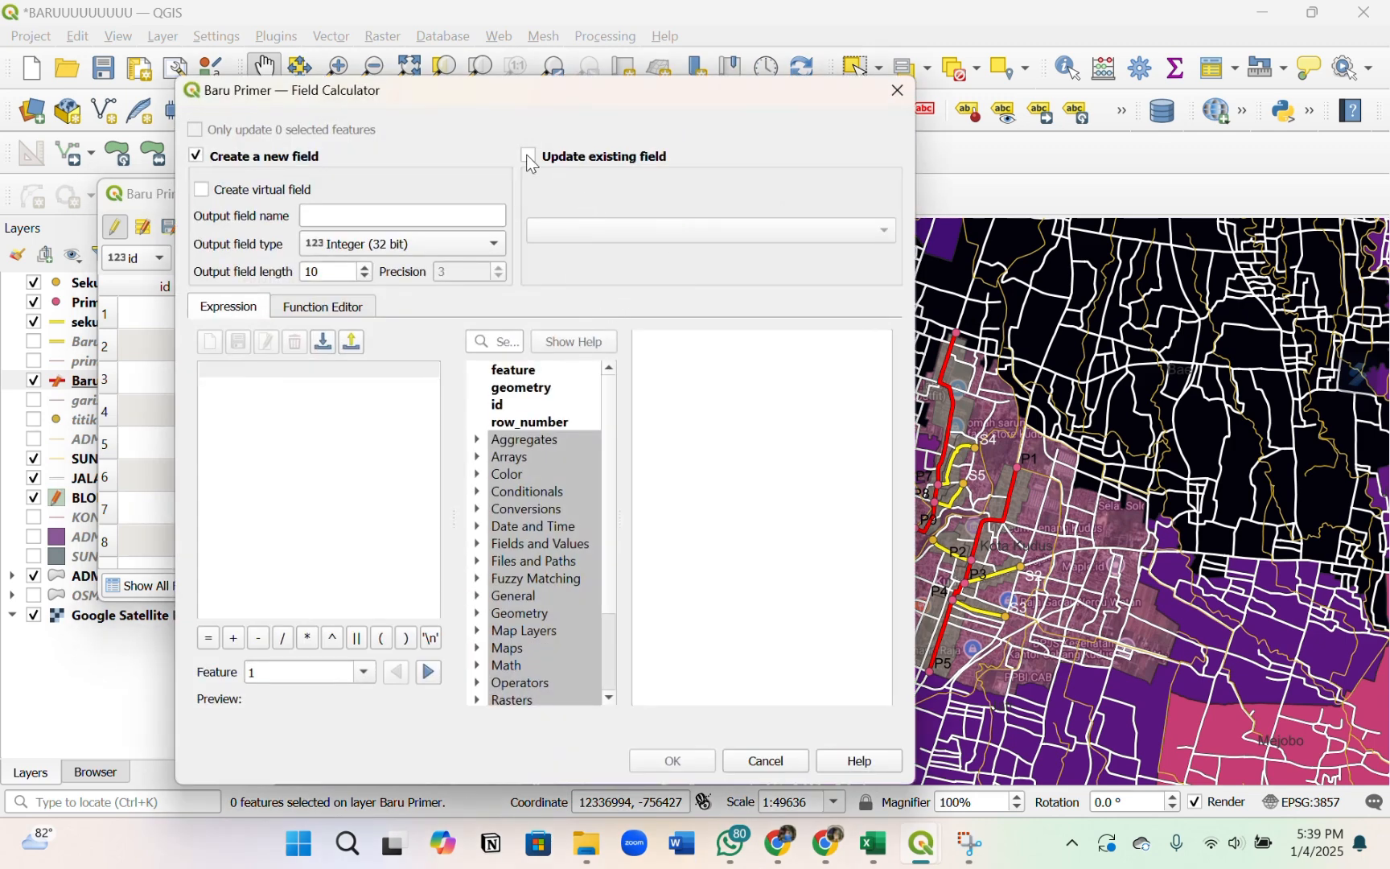
{"action": "left_click", "coordinate": [530, 156]}
{"action": "left_click", "coordinate": [561, 230]}
{"action": "left_click", "coordinate": [567, 248]}
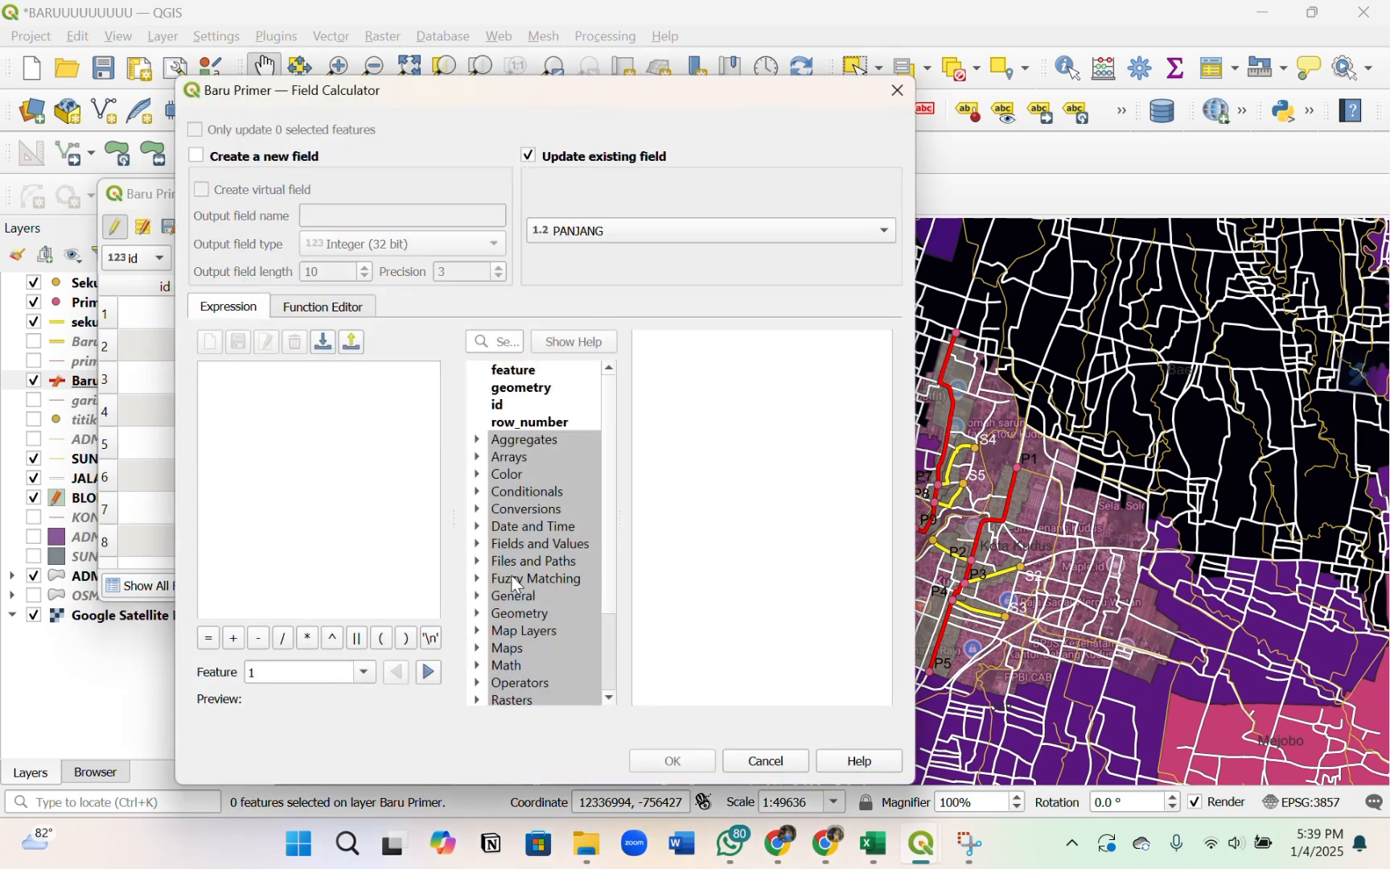
{"action": "left_click", "coordinate": [346, 386]}
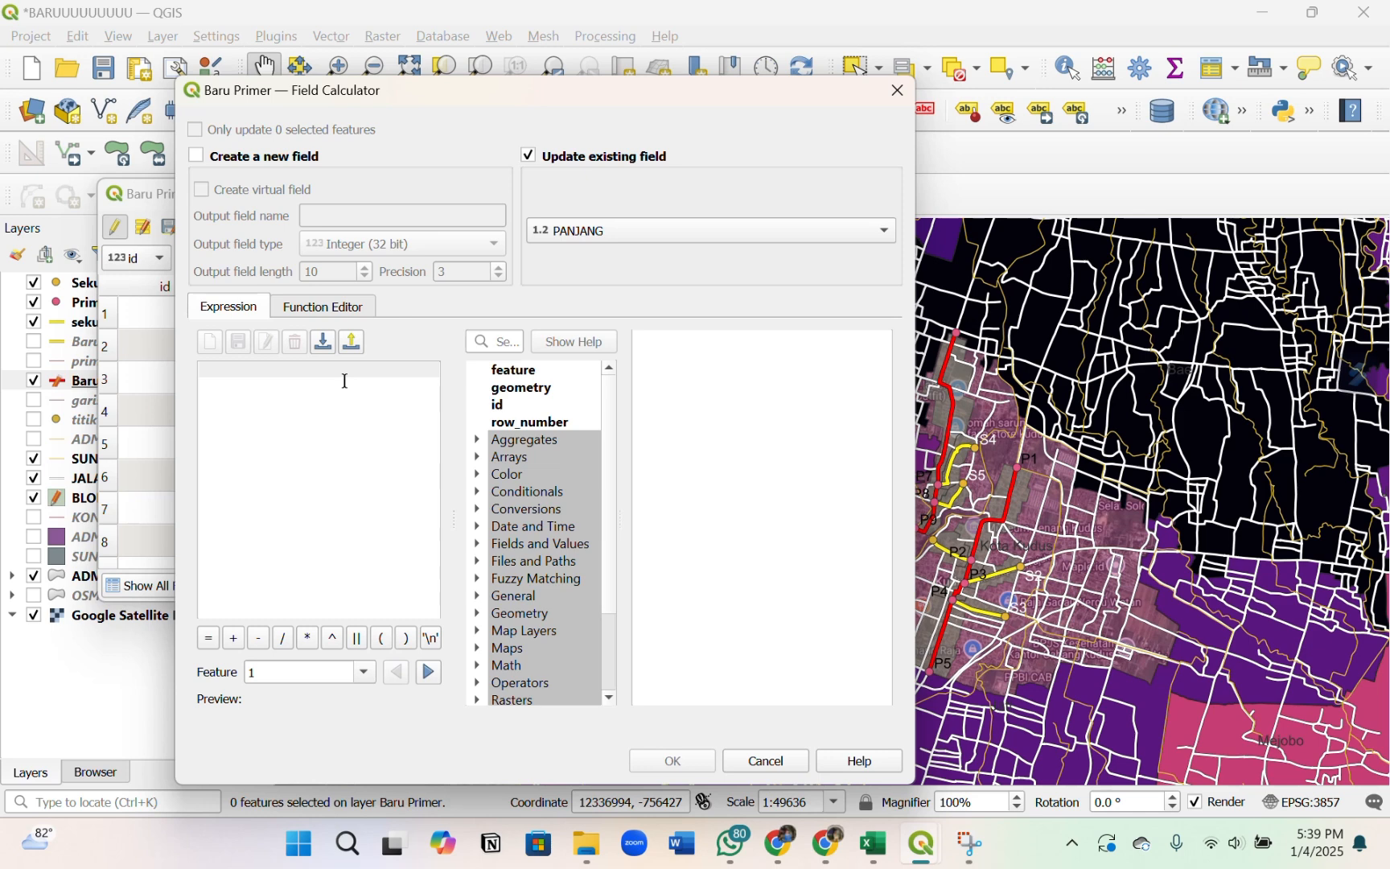
{"action": "type", "text": "$"}
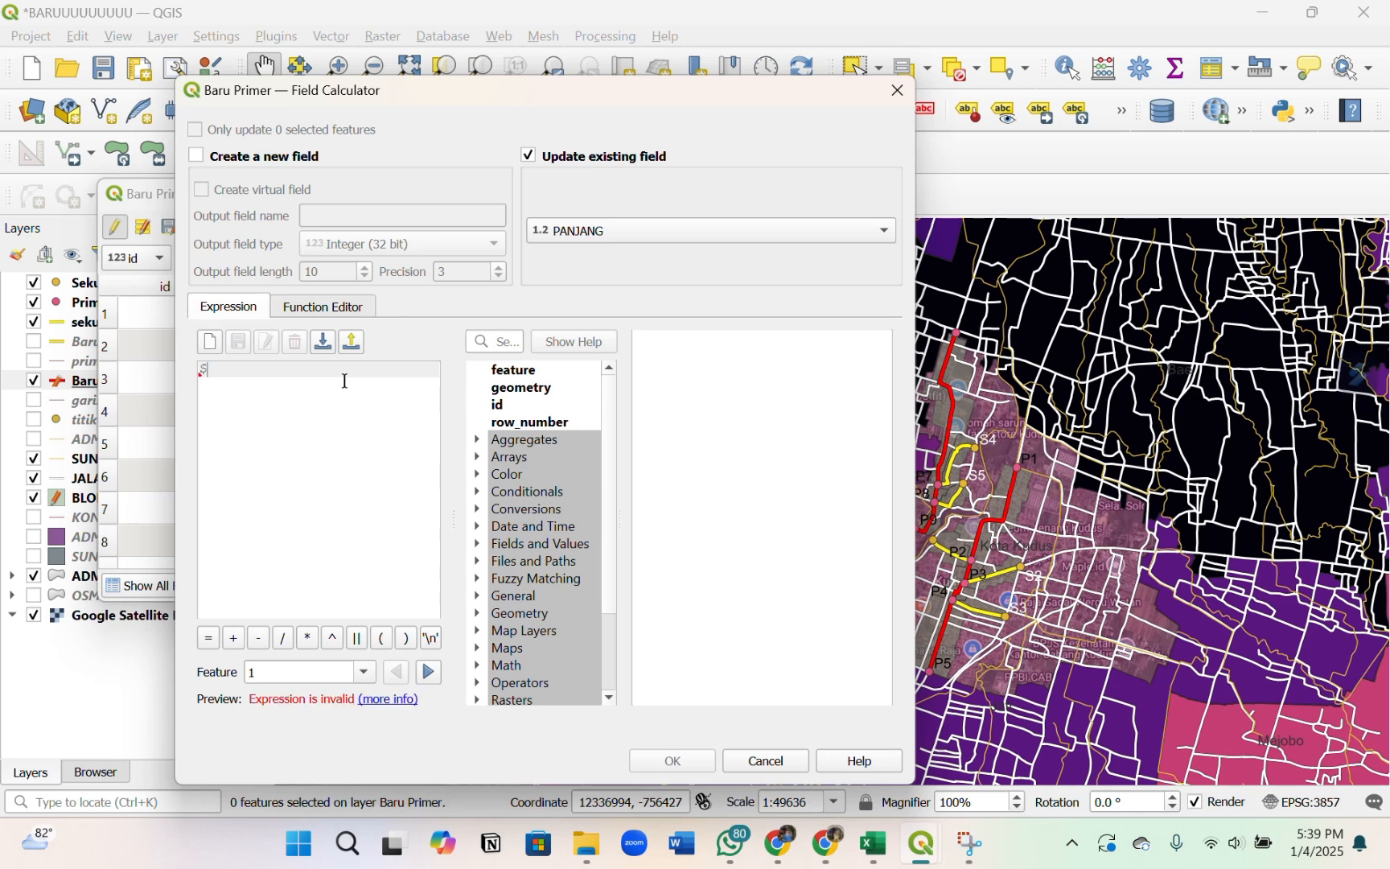
{"action": "type", "text": "LENGTH"}
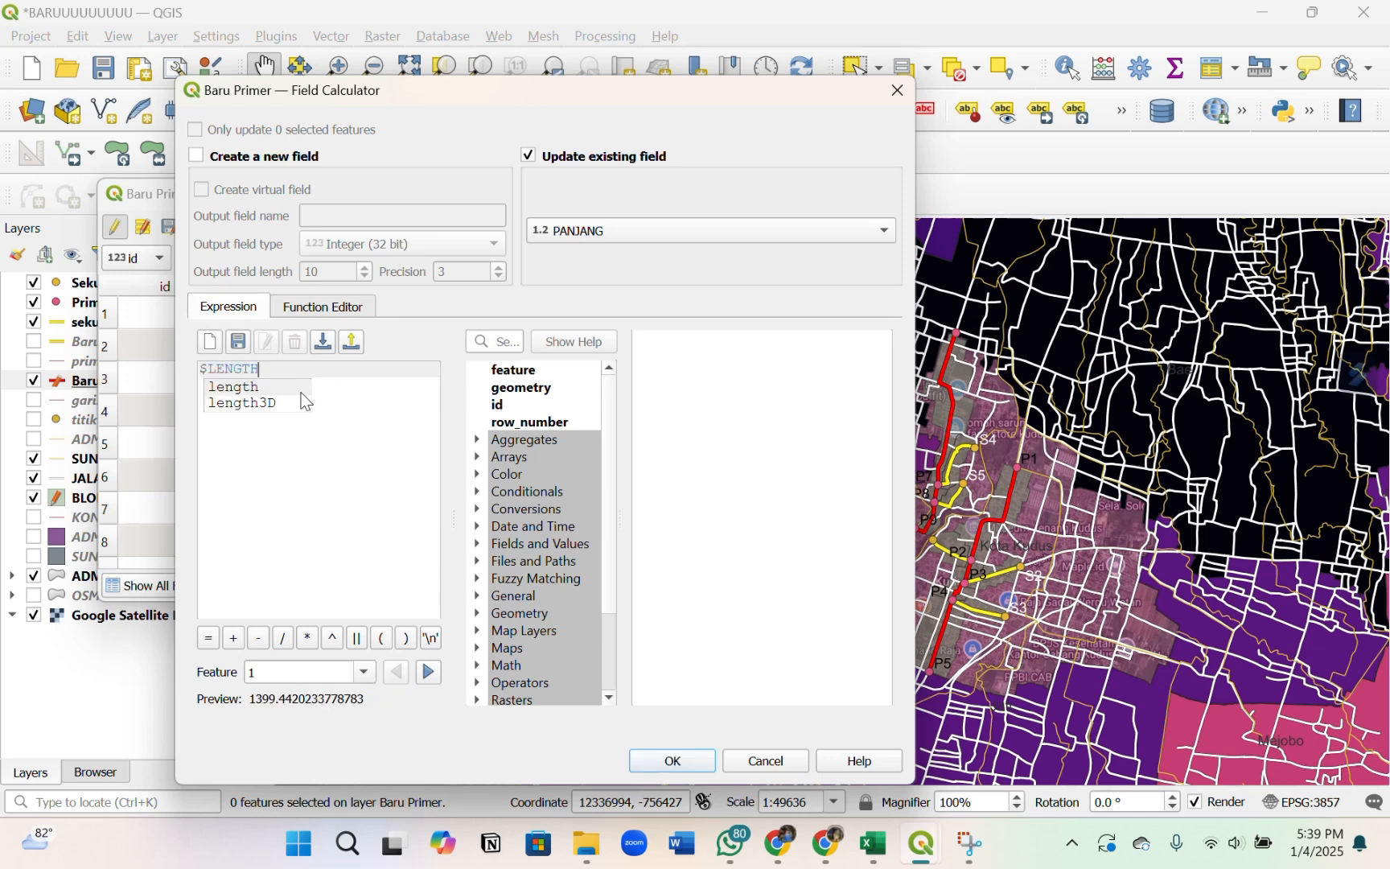
{"action": "double_click", "coordinate": [298, 388]}
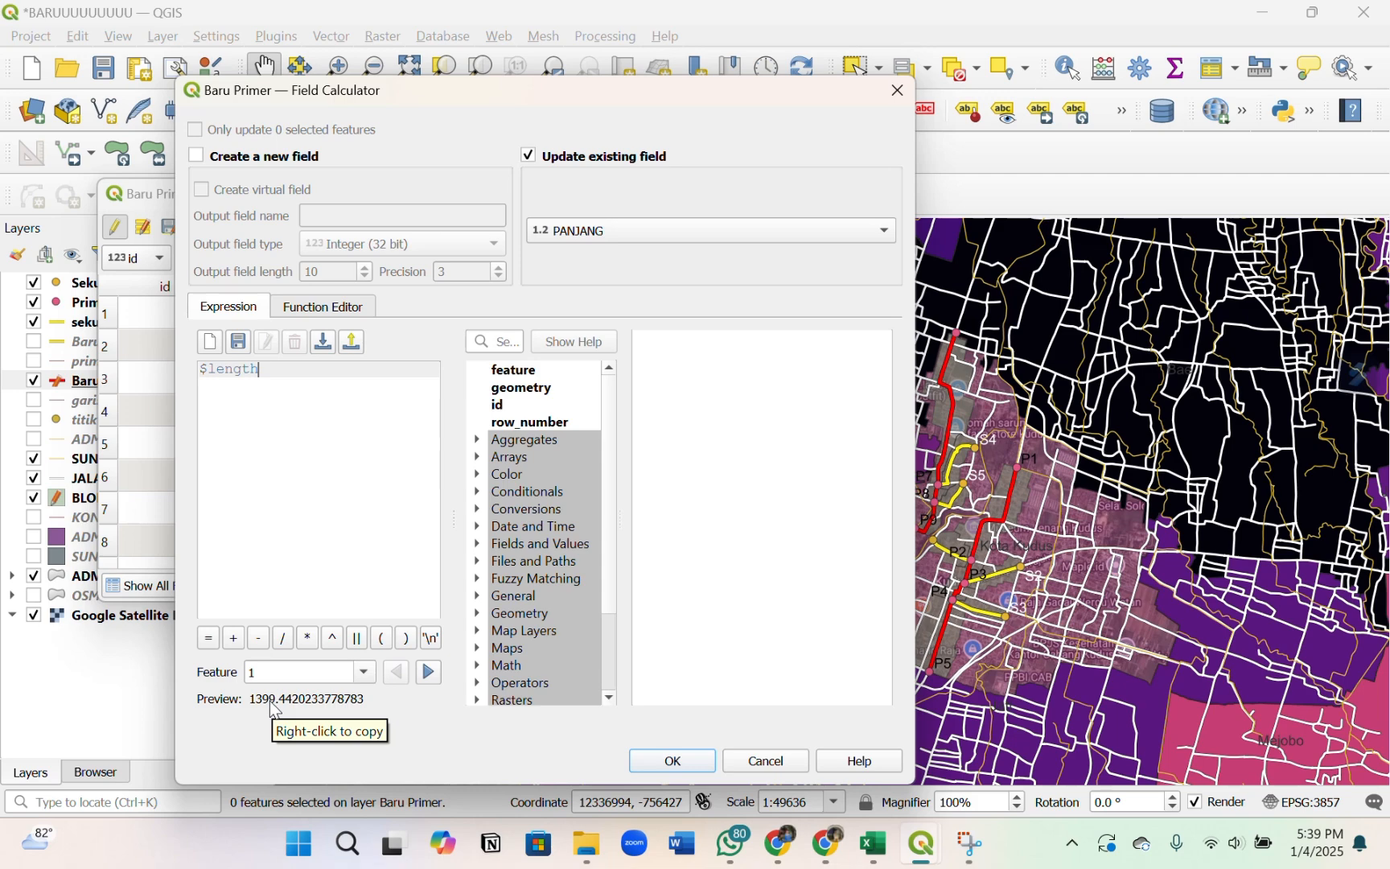
{"action": "left_click", "coordinate": [672, 762]}
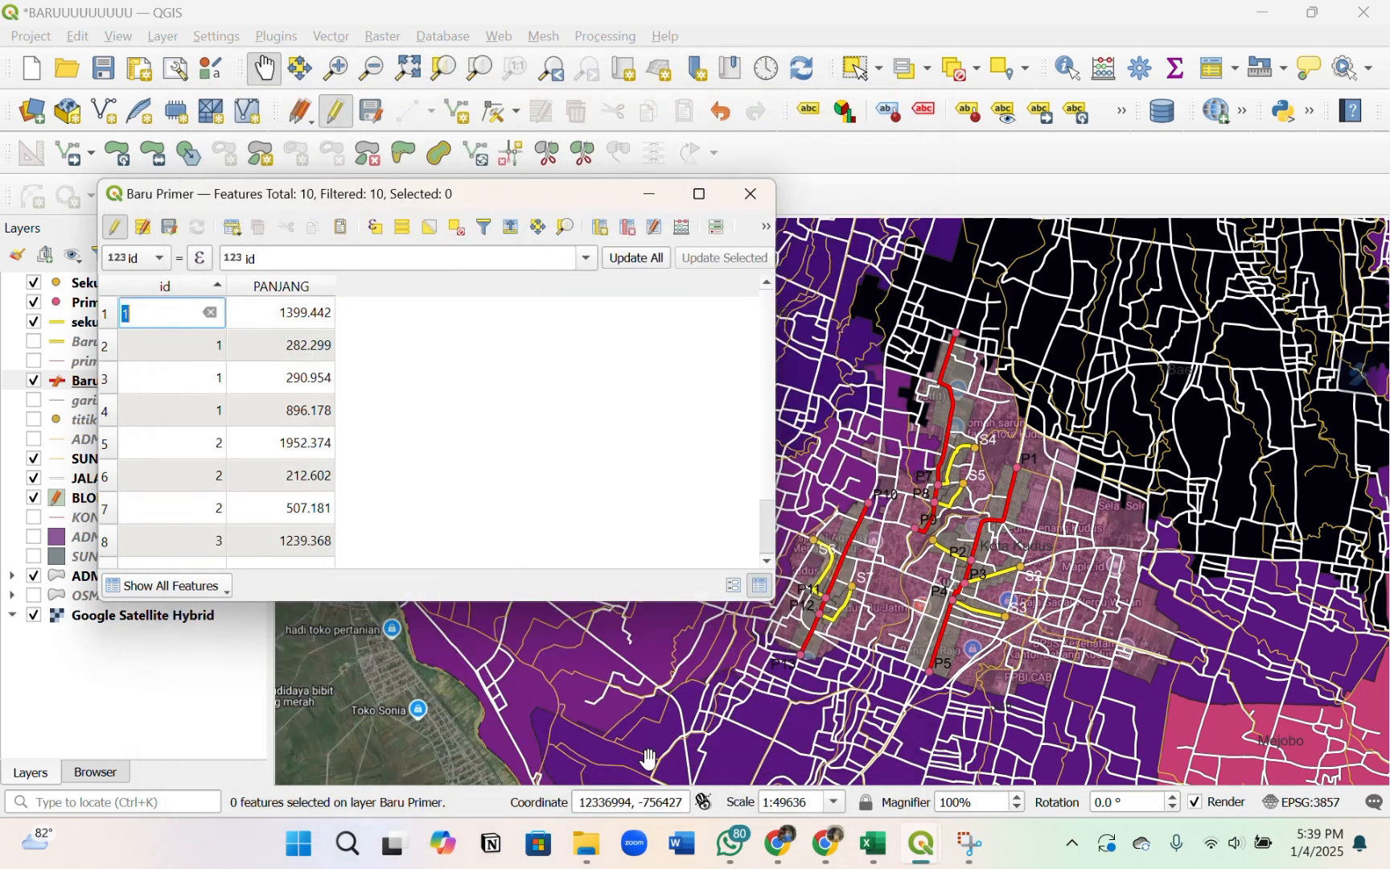
{"action": "left_click", "coordinate": [577, 417]}
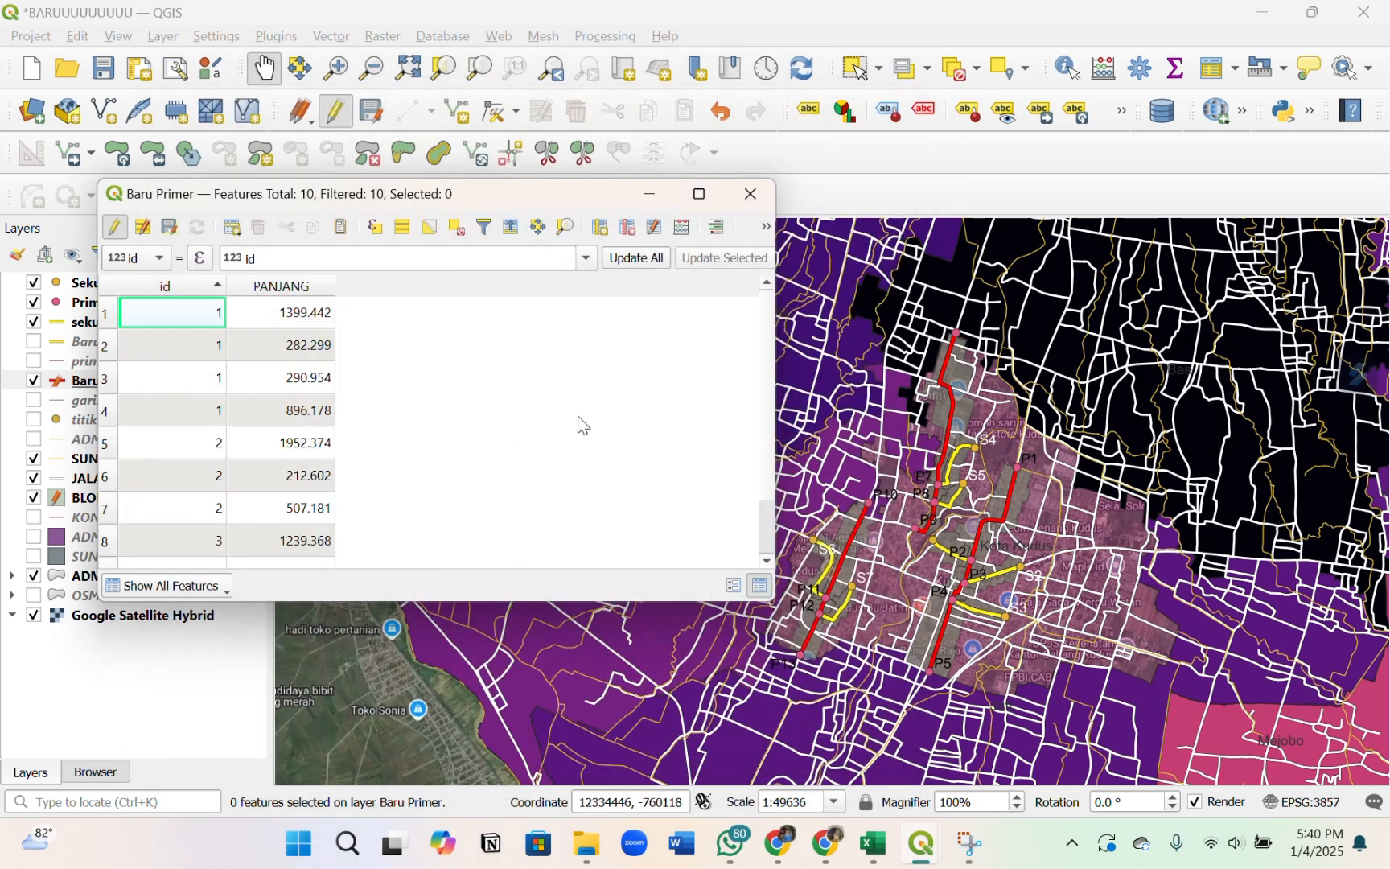
- Set the project's measurement units to meters for distance and hectares for area
{"action": "left_click", "coordinate": [50, 37]}
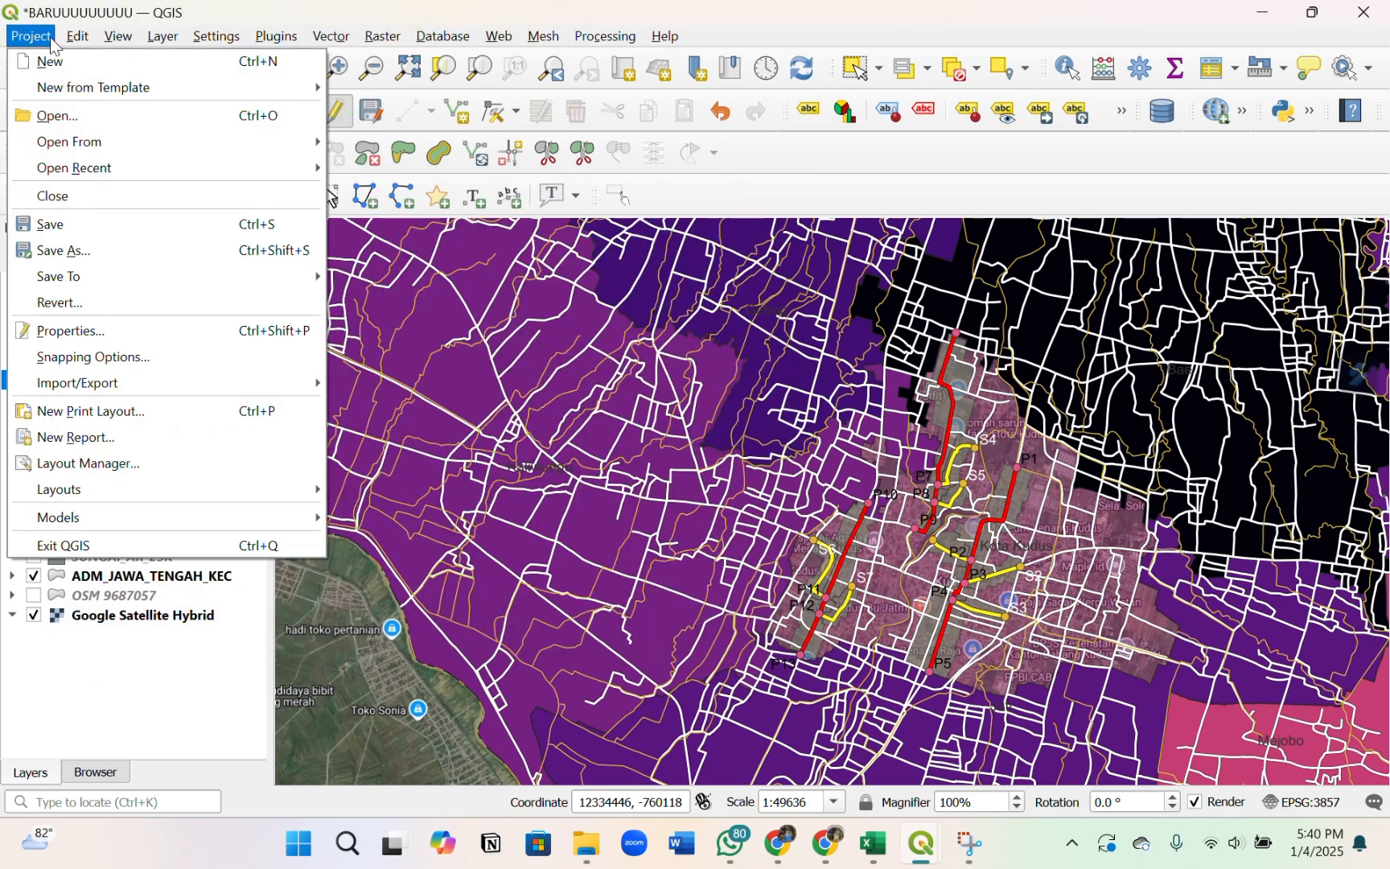
{"action": "left_click", "coordinate": [113, 331]}
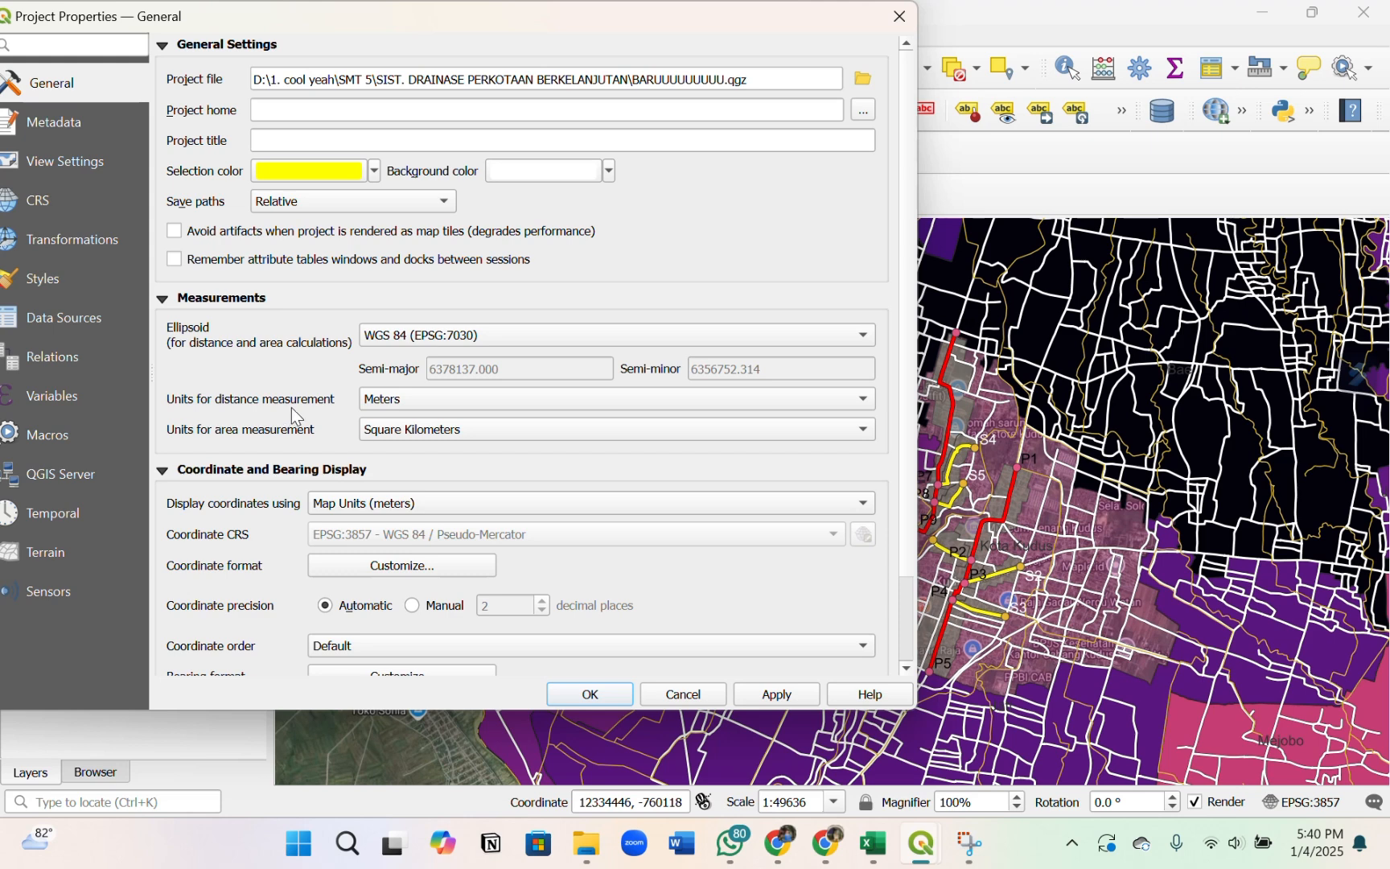
{"action": "left_click", "coordinate": [424, 400]}
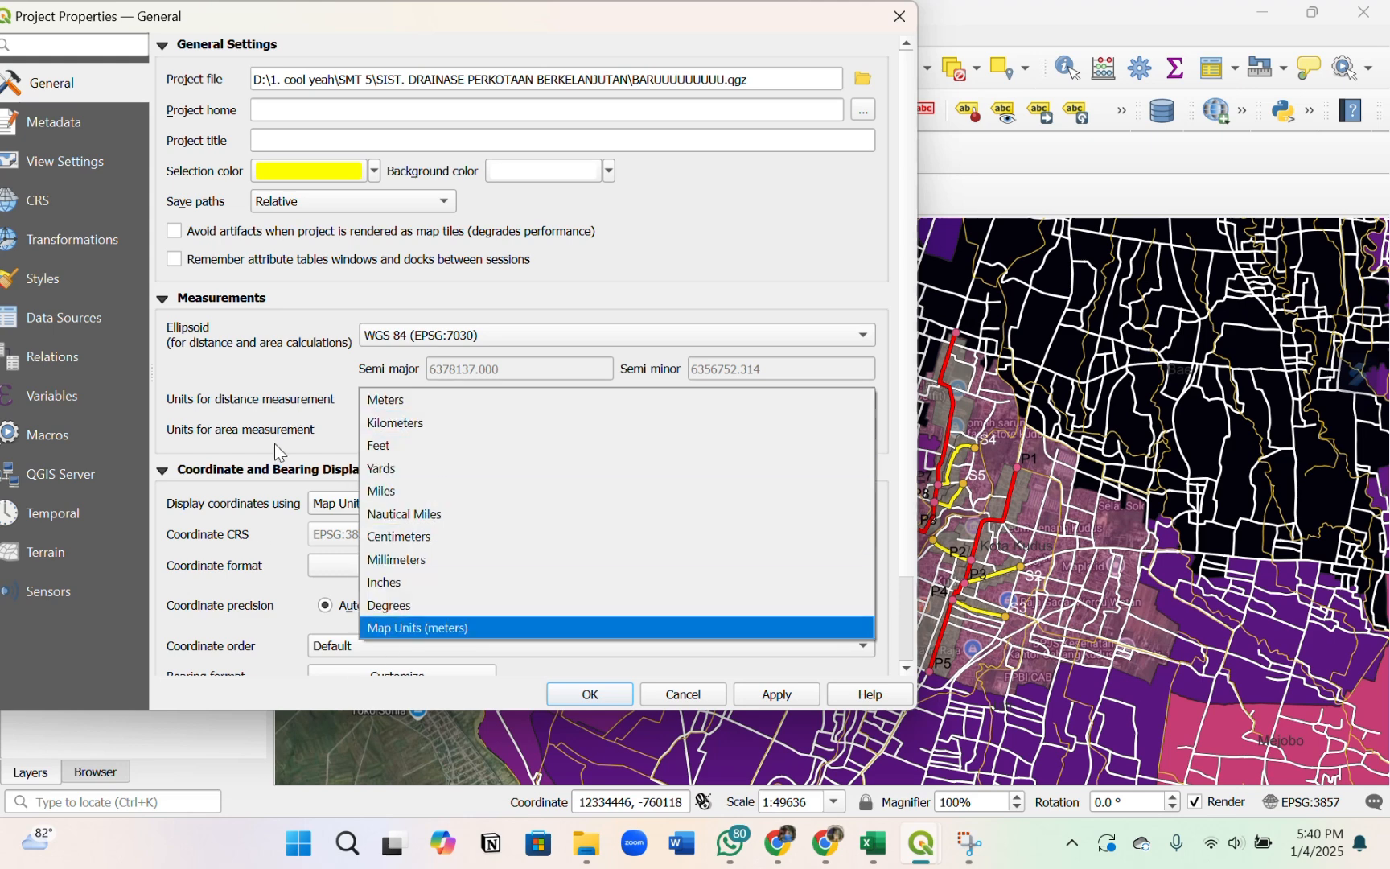
{"action": "left_click", "coordinate": [362, 401]}
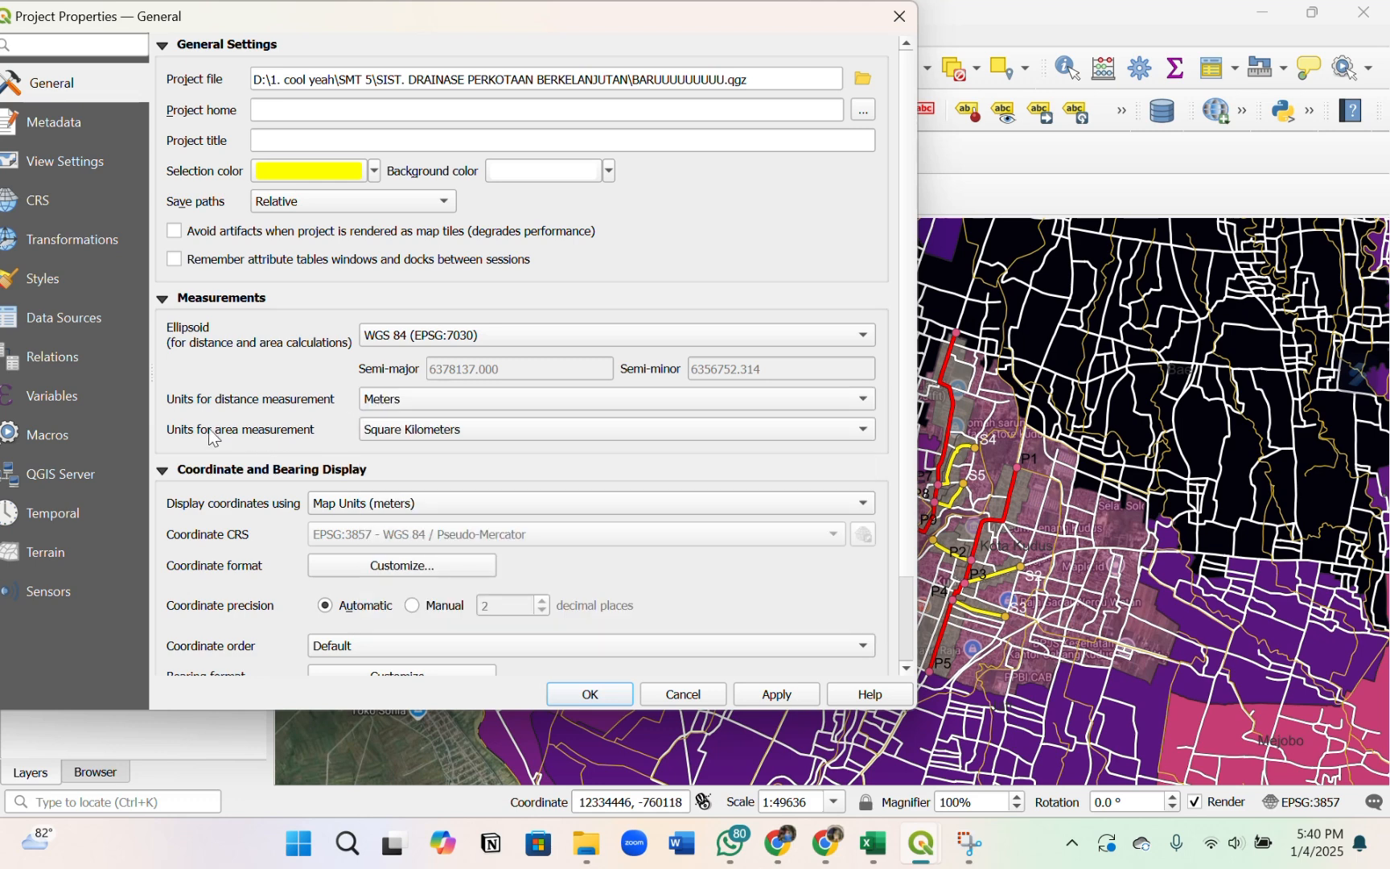
{"action": "left_click", "coordinate": [393, 435]}
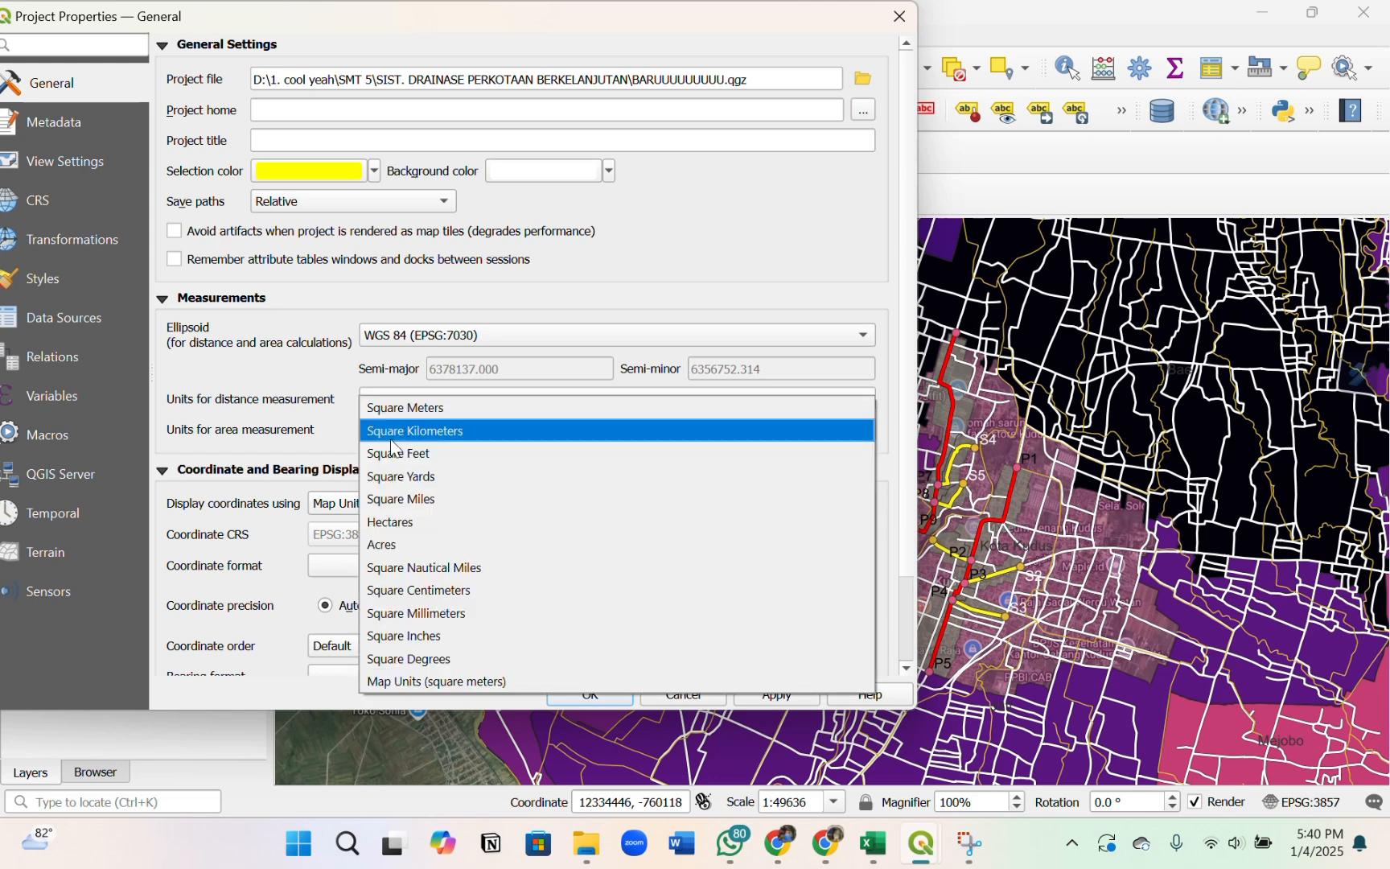
{"action": "left_click", "coordinate": [417, 525]}
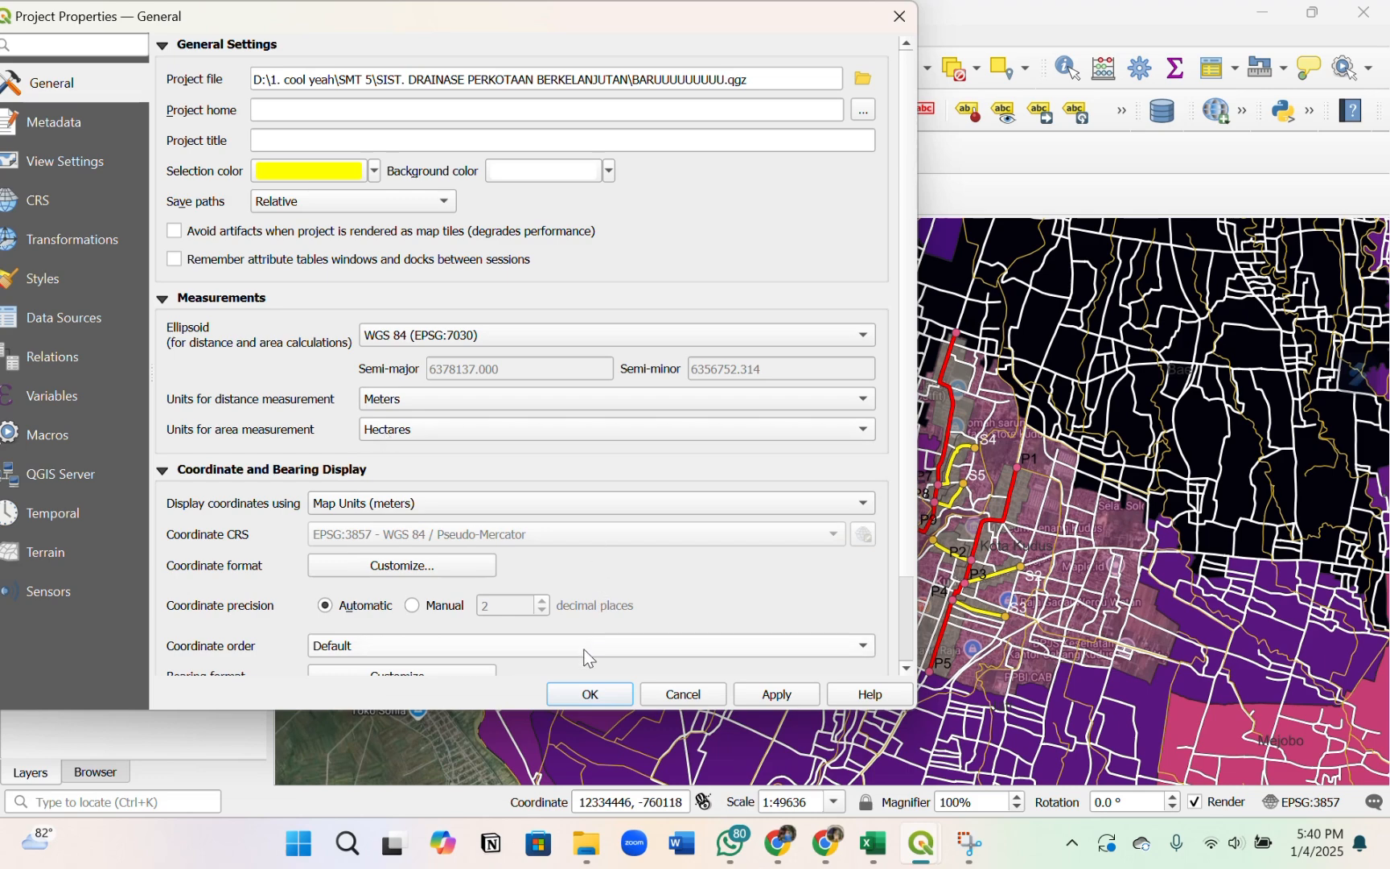
{"action": "left_click", "coordinate": [594, 700]}
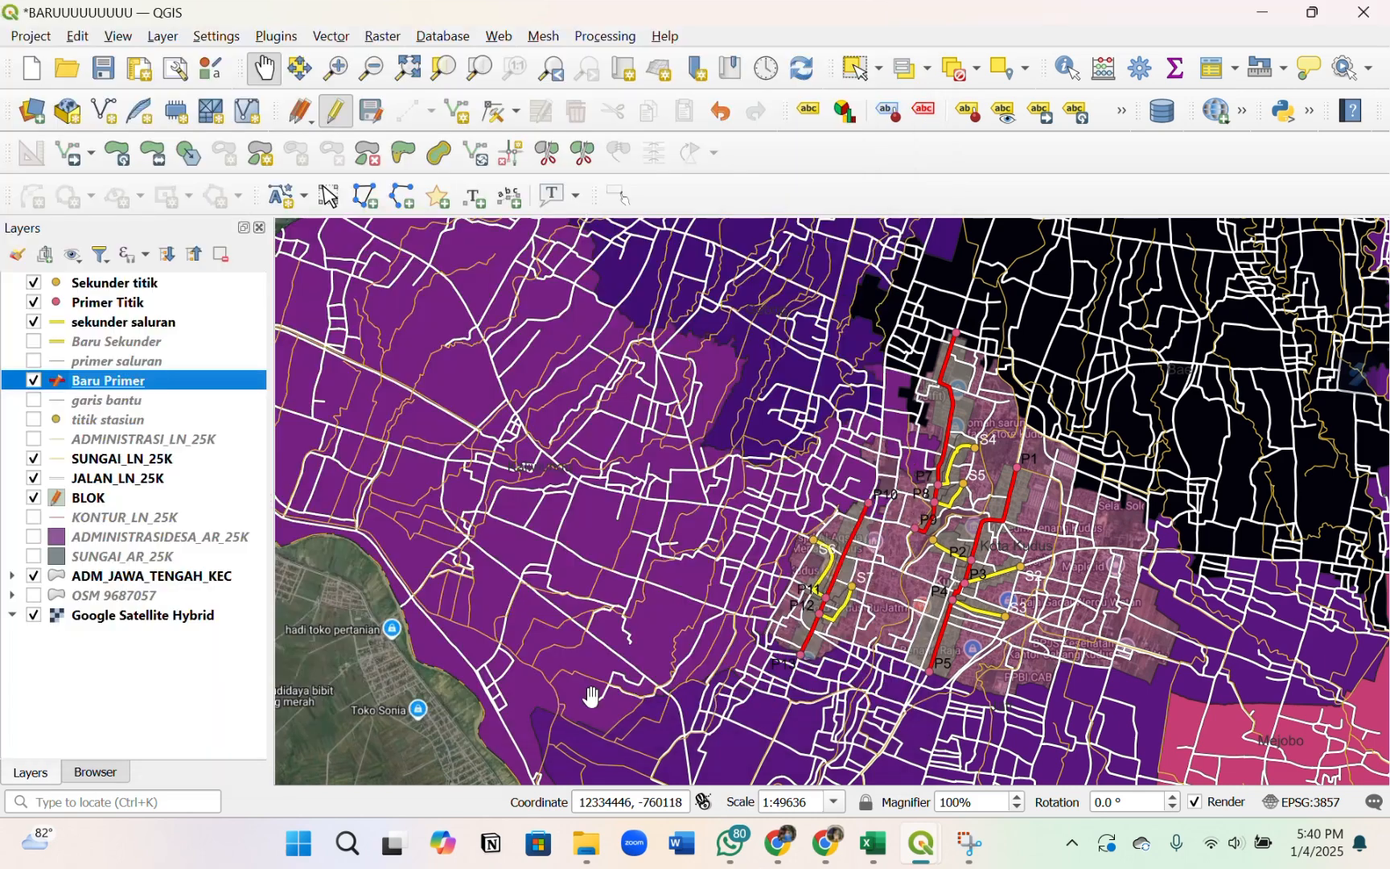
- Review the PANJANG values in the Baru Primer attribute table and highlight the first segment on the map
{"action": "left_click_drag", "start_coordinate": [981, 562], "coordinate": [918, 551]}
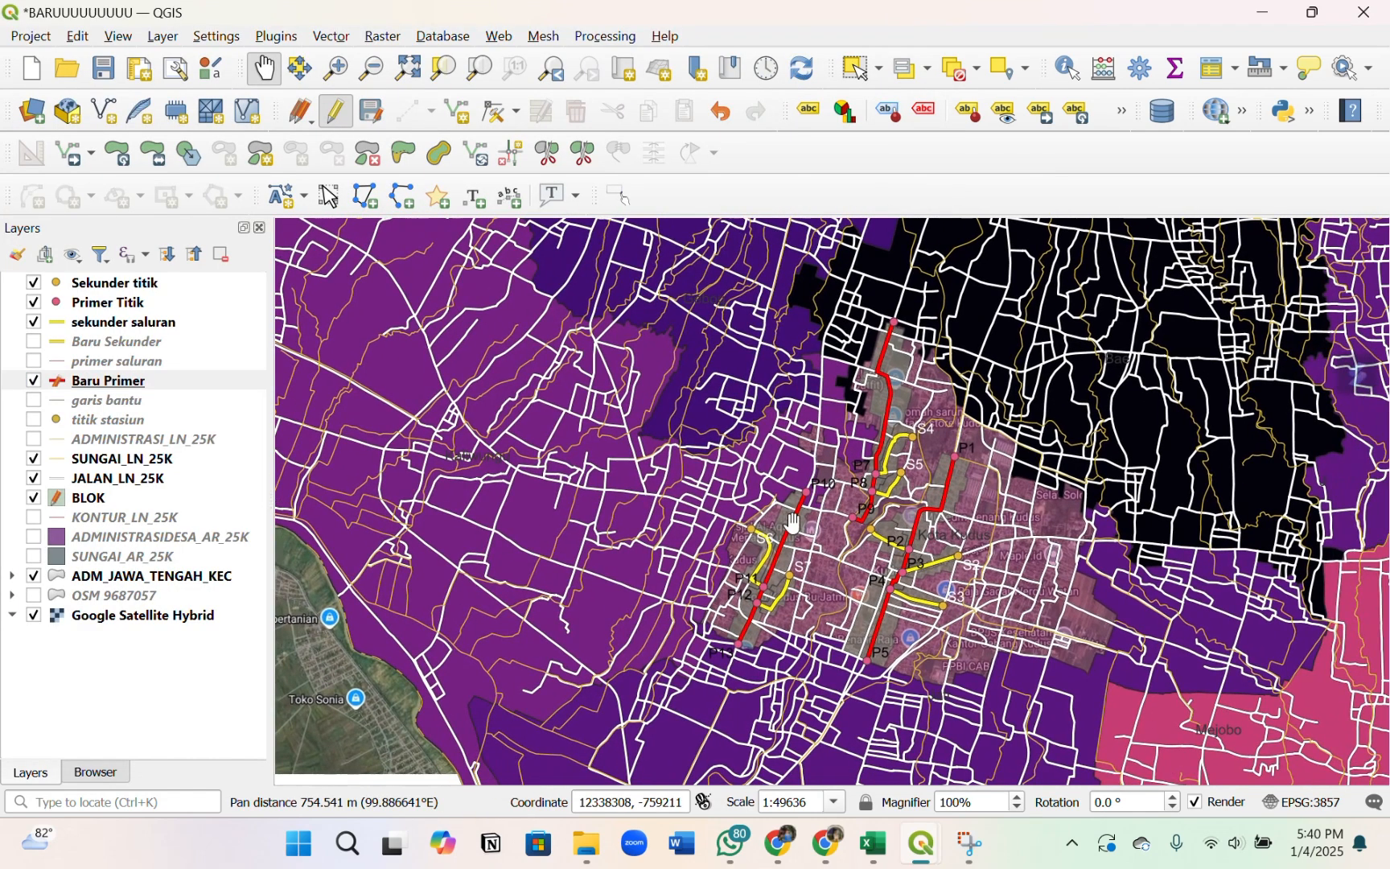
{"action": "right_click", "coordinate": [151, 387]}
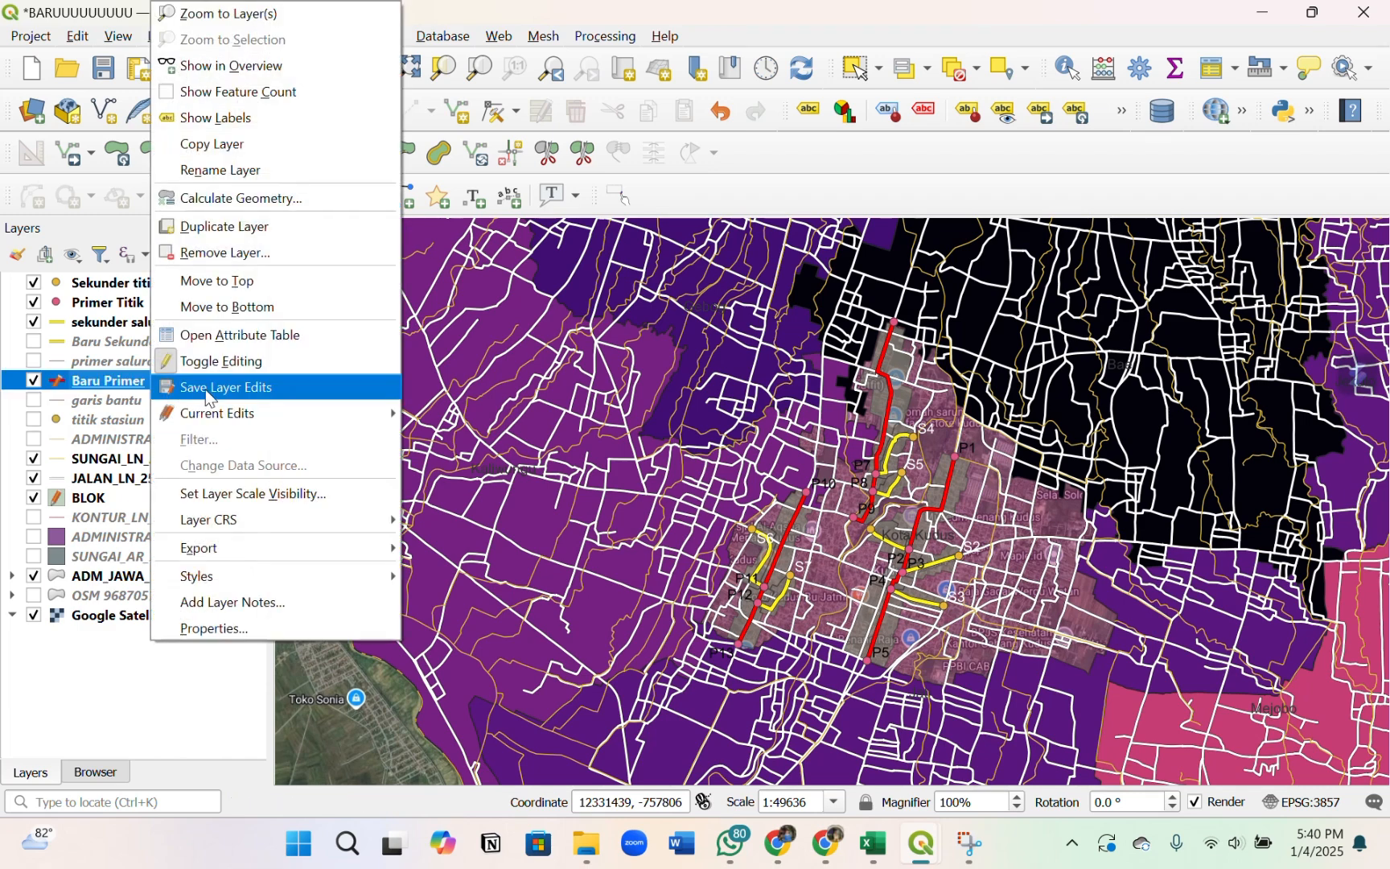
{"action": "left_click", "coordinate": [233, 332]}
{"action": "left_click", "coordinate": [300, 331]}
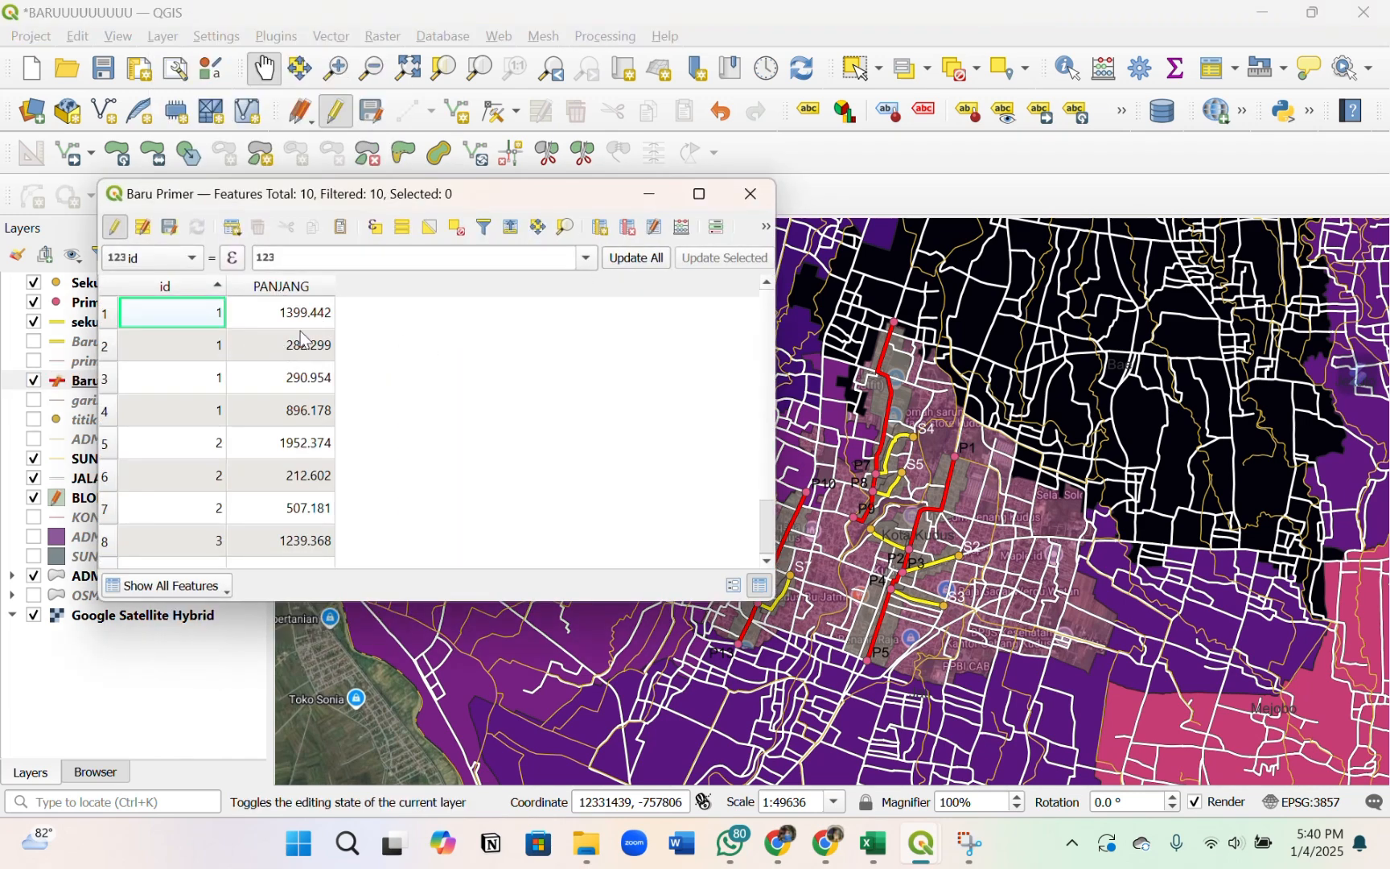
{"action": "left_click", "coordinate": [107, 317]}
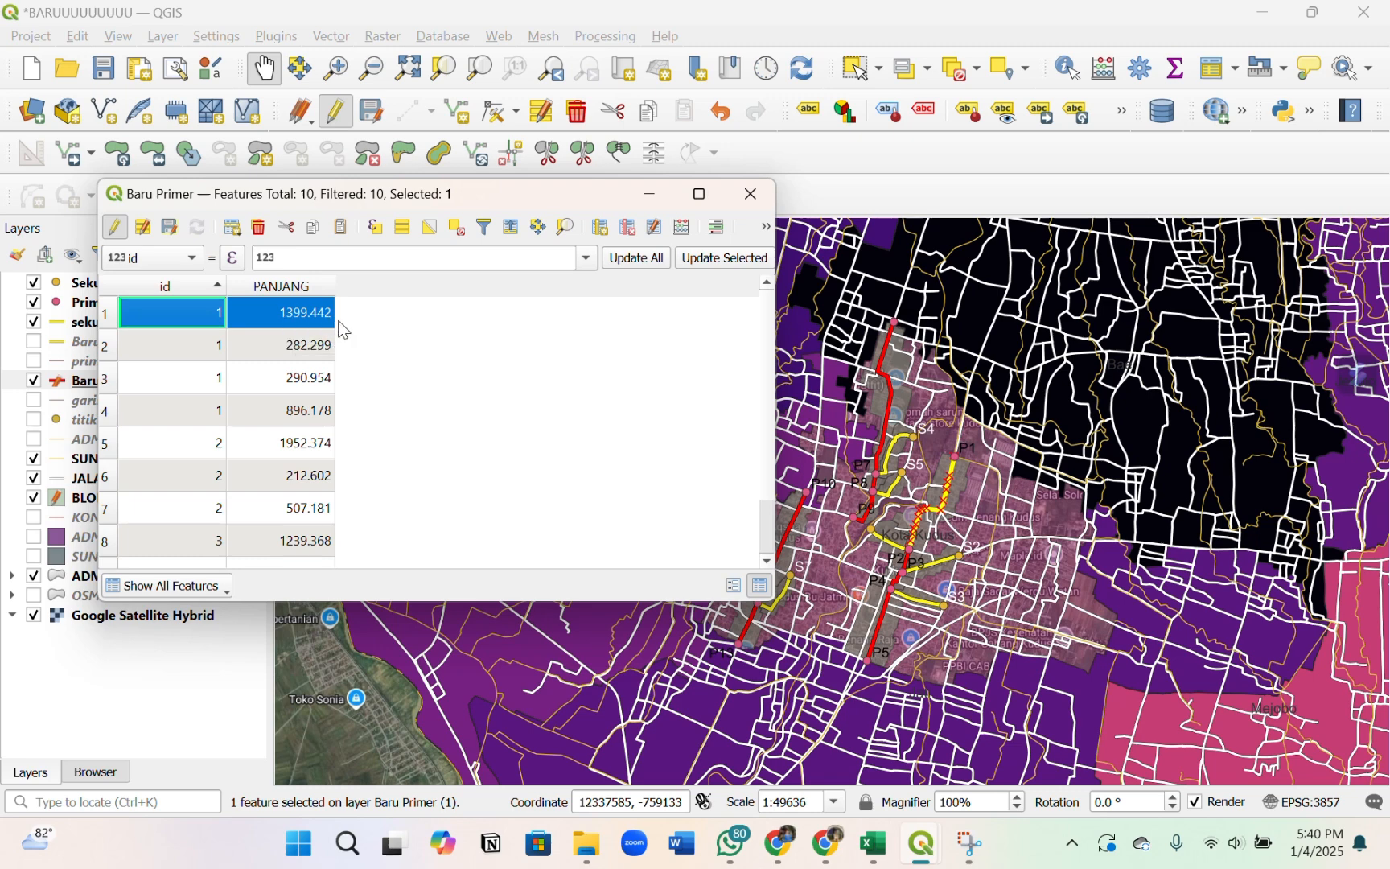
{"action": "scroll", "coordinate": [309, 446], "scroll_direction": "down", "scroll_amount": 1}
{"action": "left_click", "coordinate": [752, 194]}
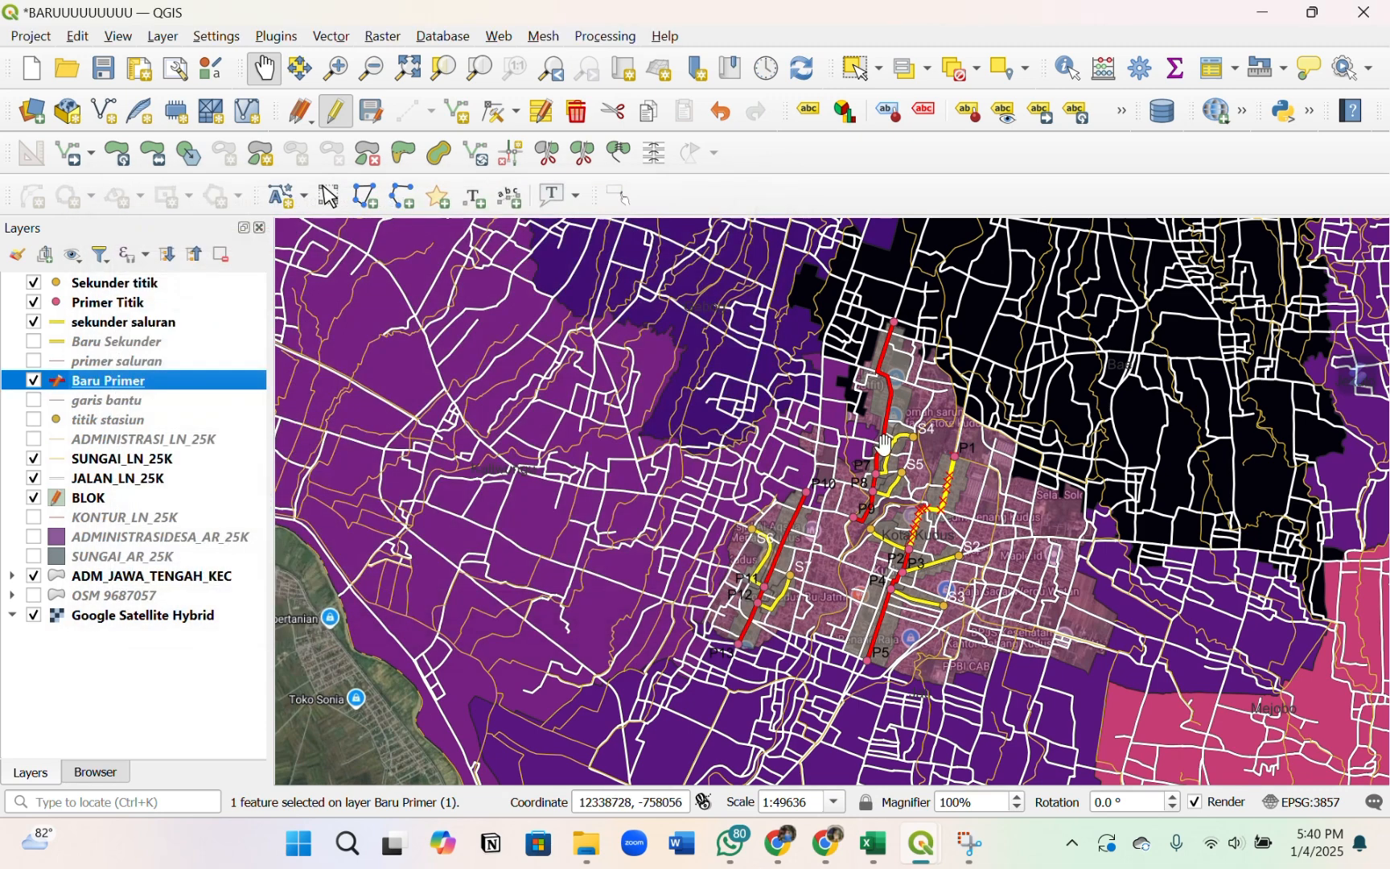
{"action": "scroll", "coordinate": [924, 515], "scroll_direction": "up", "scroll_amount": 1}
{"action": "left_click_drag", "start_coordinate": [944, 562], "coordinate": [940, 513]}
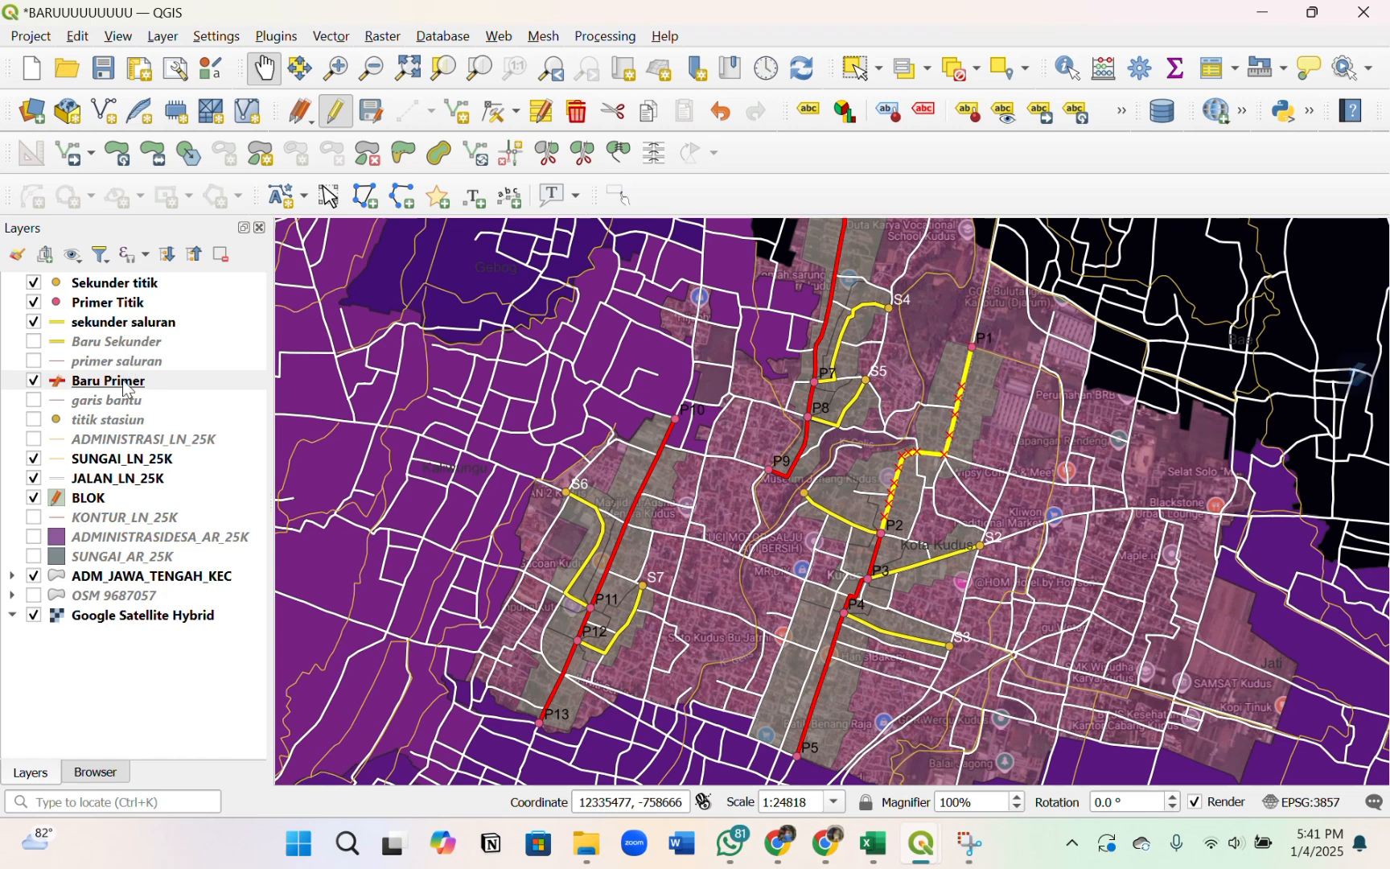
- Open the BLOK attribute table and add a decimal number (real) field named LUAS
{"action": "left_click", "coordinate": [125, 500]}
{"action": "right_click", "coordinate": [126, 506]}
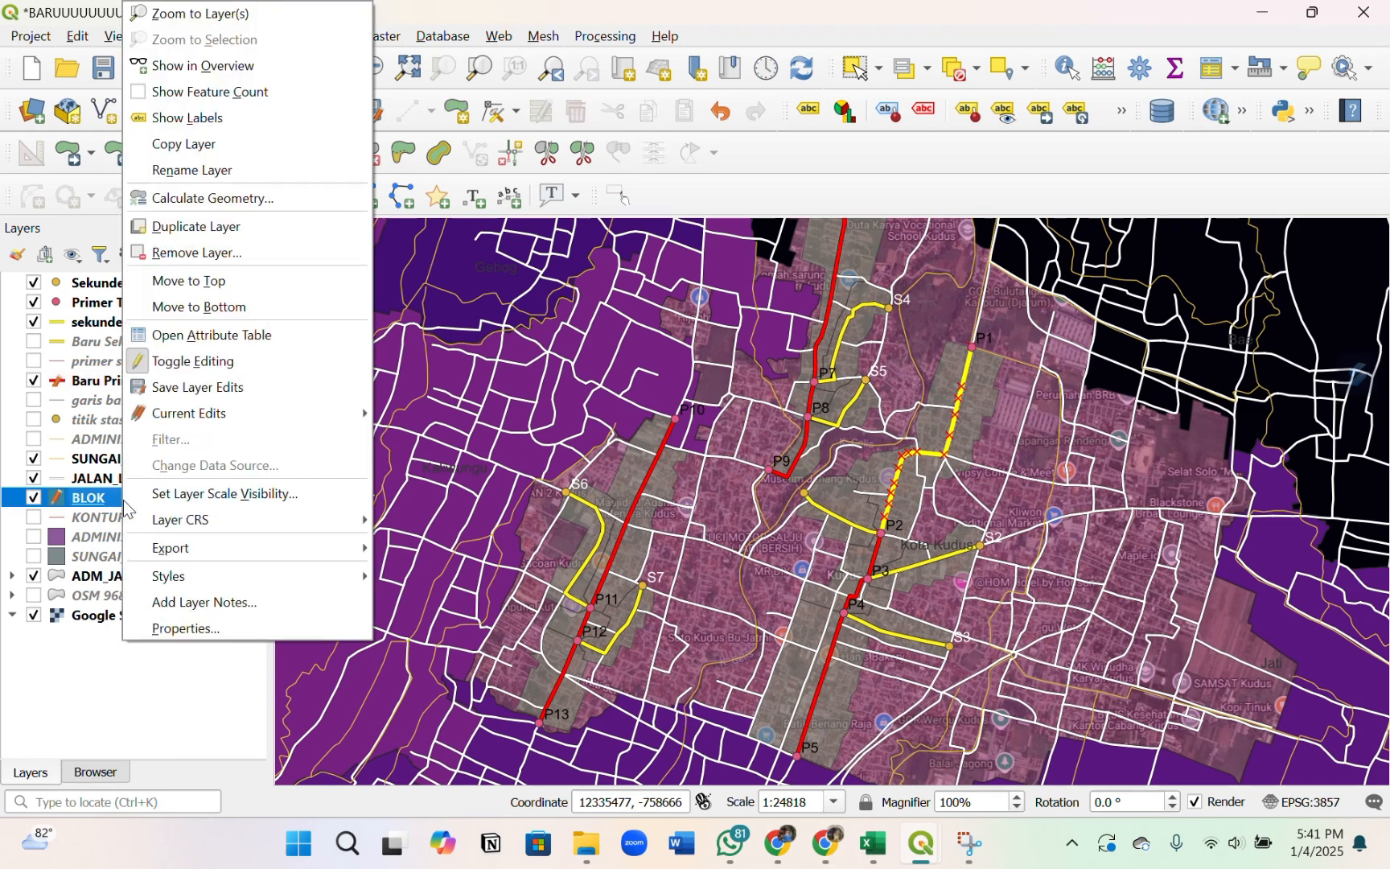
{"action": "left_click", "coordinate": [185, 333]}
{"action": "left_click", "coordinate": [382, 331]}
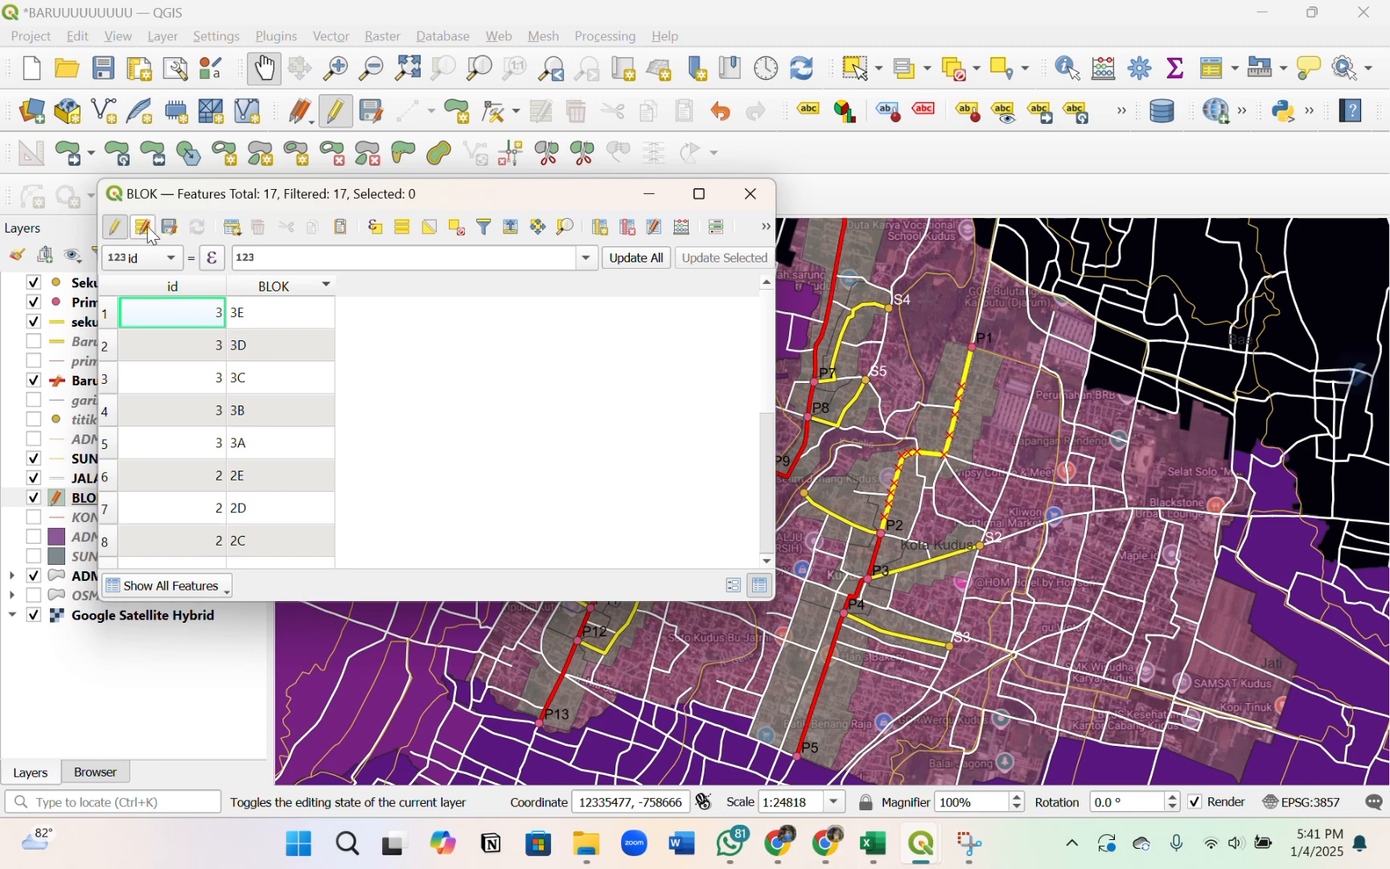
{"action": "left_click", "coordinate": [600, 227]}
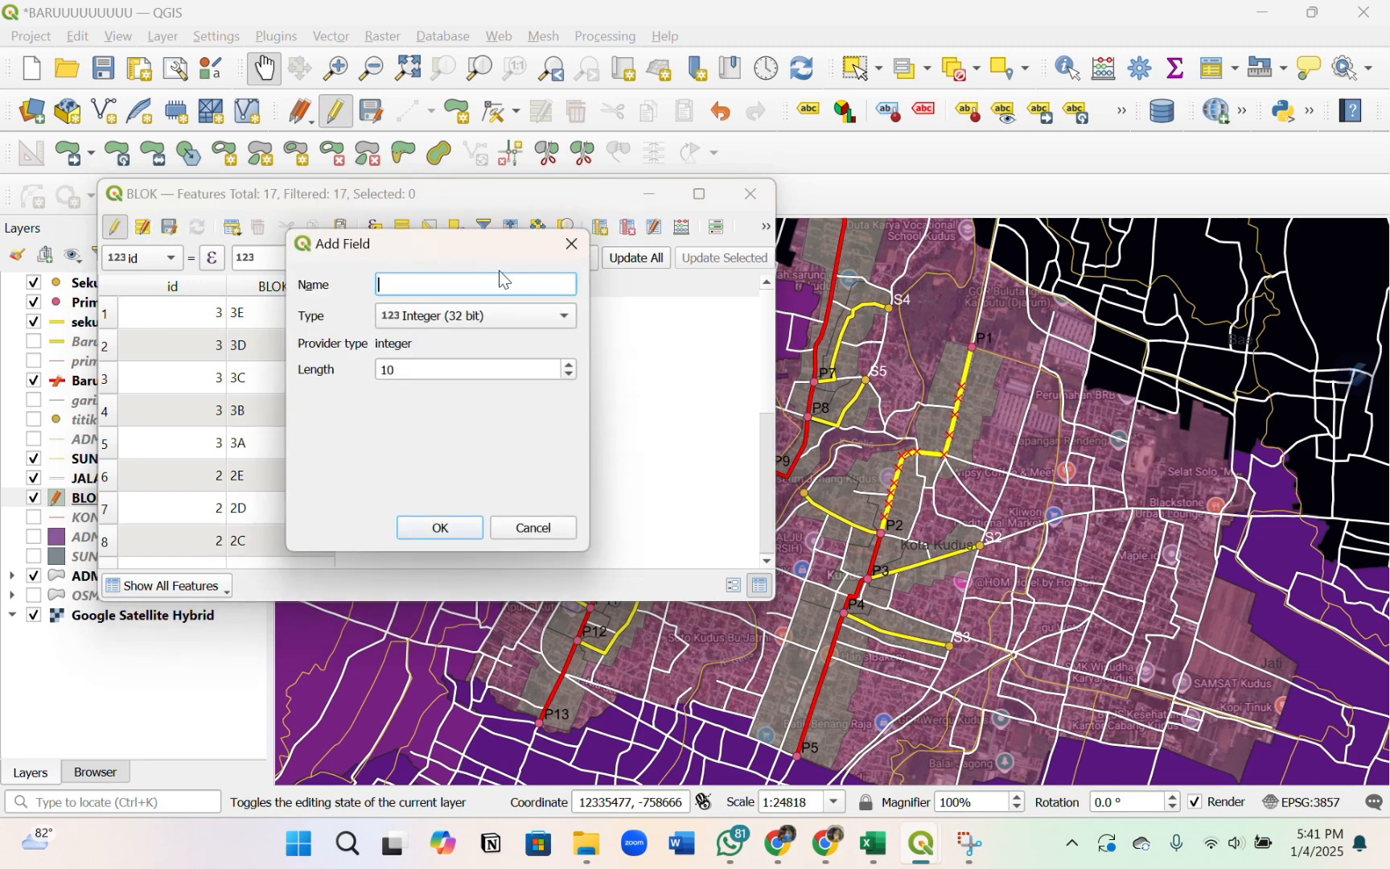
{"action": "type", "text": "LUAS"}
{"action": "left_click", "coordinate": [484, 316]}
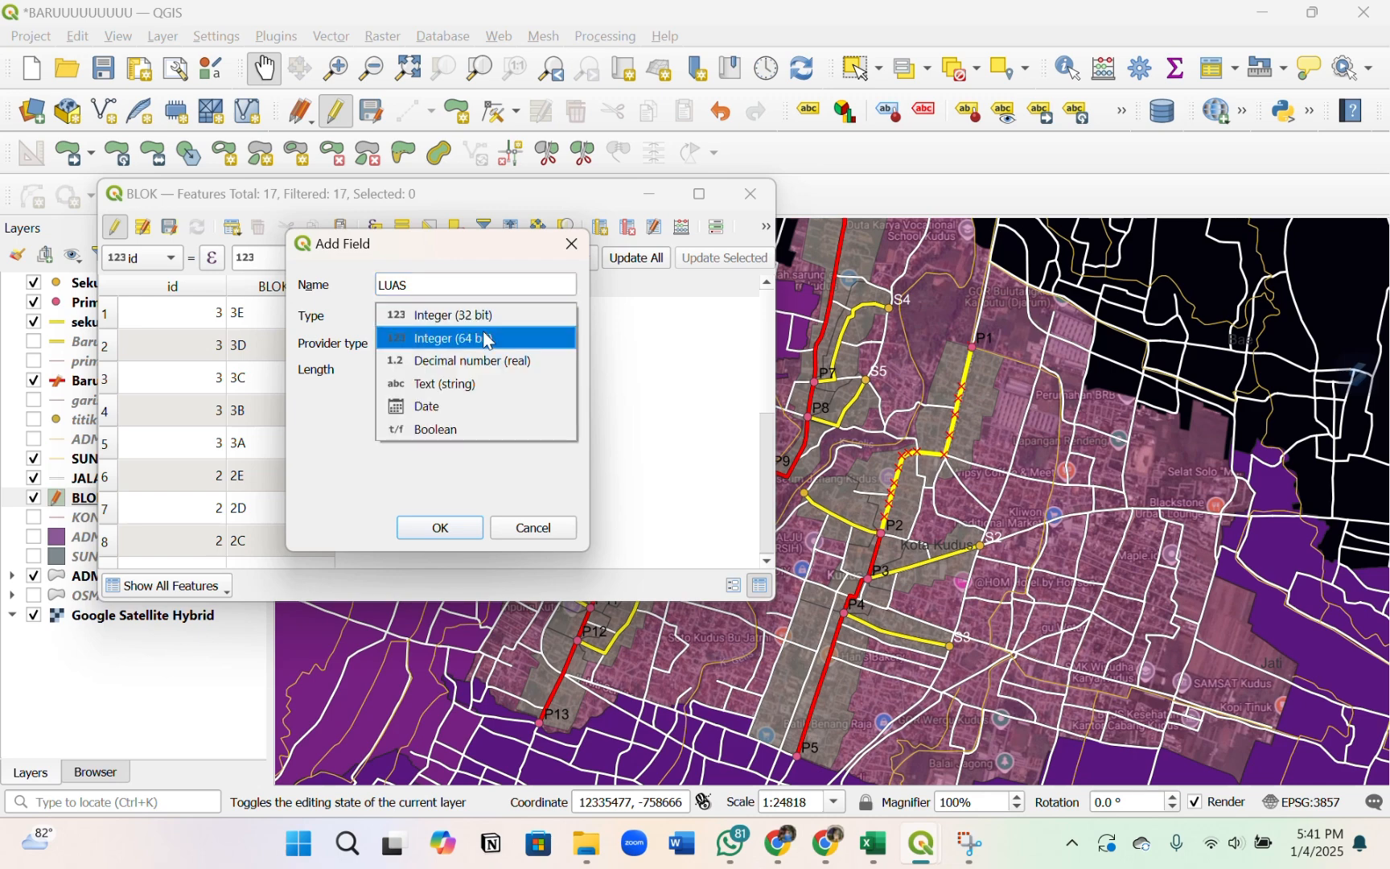
{"action": "left_click", "coordinate": [466, 361]}
{"action": "left_click", "coordinate": [438, 525]}
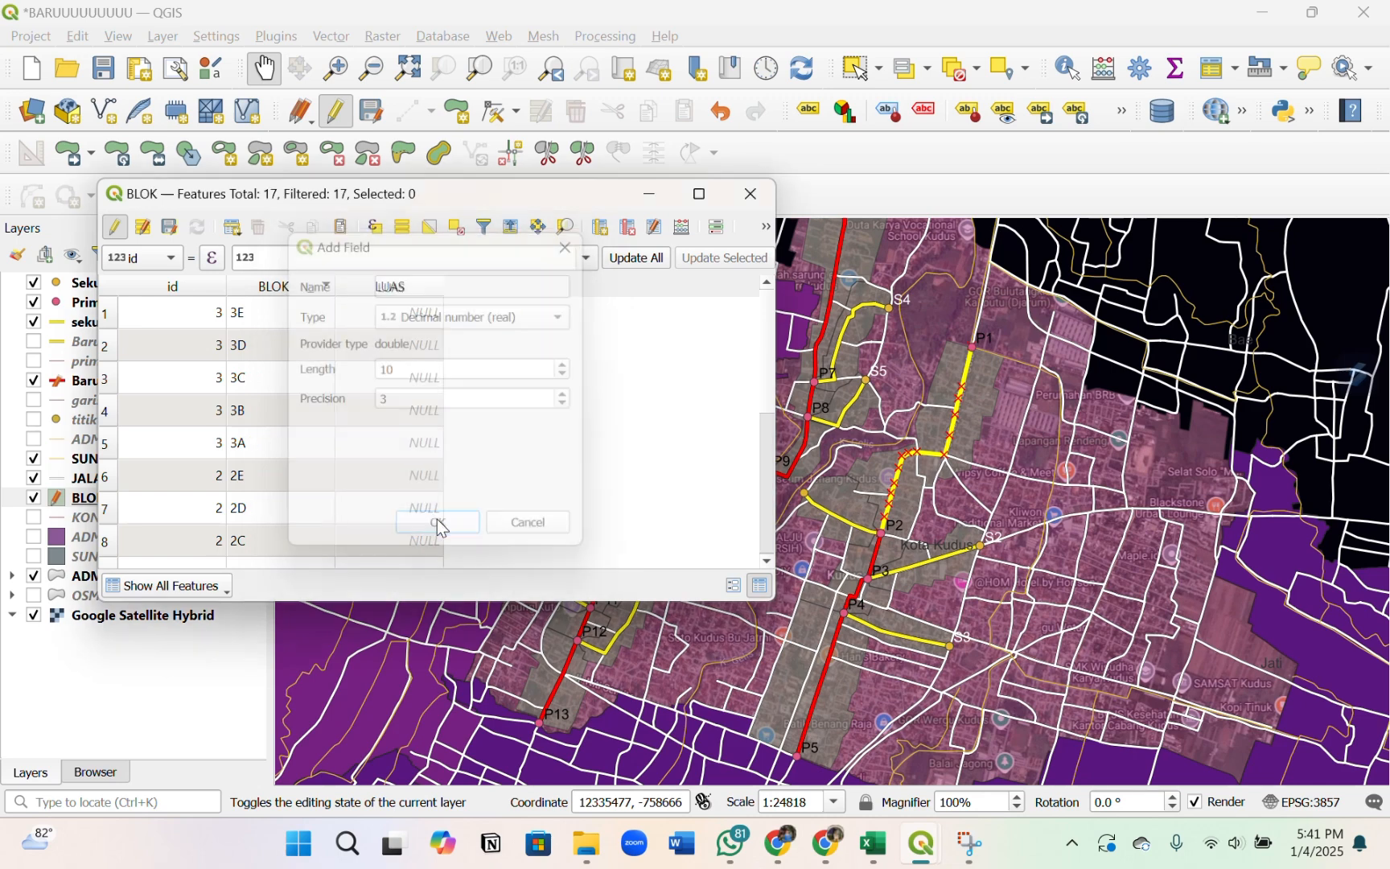
- Fill the existing LUAS field for all BLOK features with the expression $area using the field calculator
{"action": "double_click", "coordinate": [394, 318]}
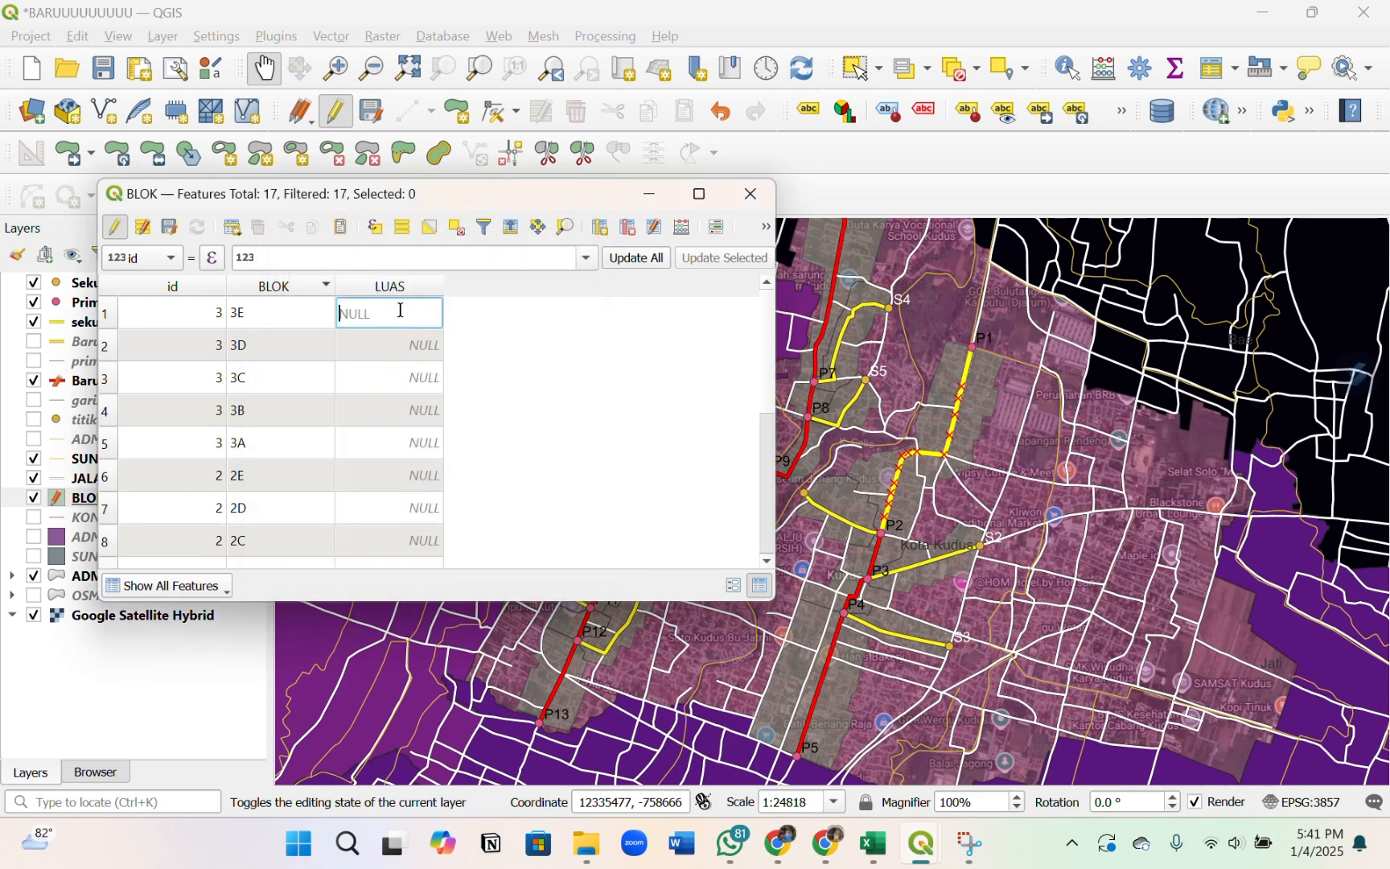
{"action": "left_click", "coordinate": [684, 229]}
{"action": "left_click", "coordinate": [530, 156]}
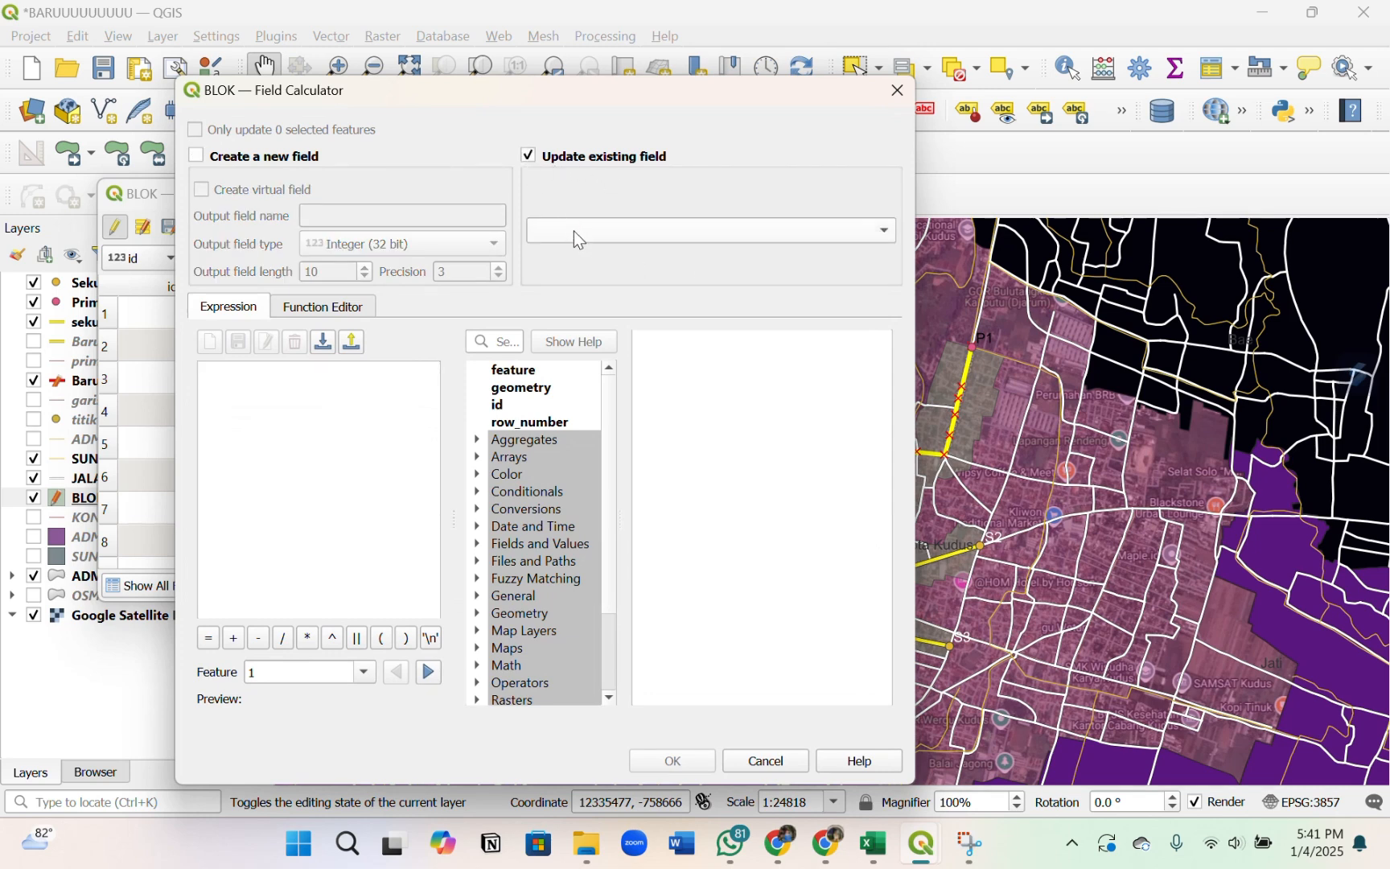
{"action": "left_click", "coordinate": [574, 233]}
{"action": "left_click", "coordinate": [590, 278]}
{"action": "left_click", "coordinate": [378, 377]}
{"action": "type", "text": "$AREA"}
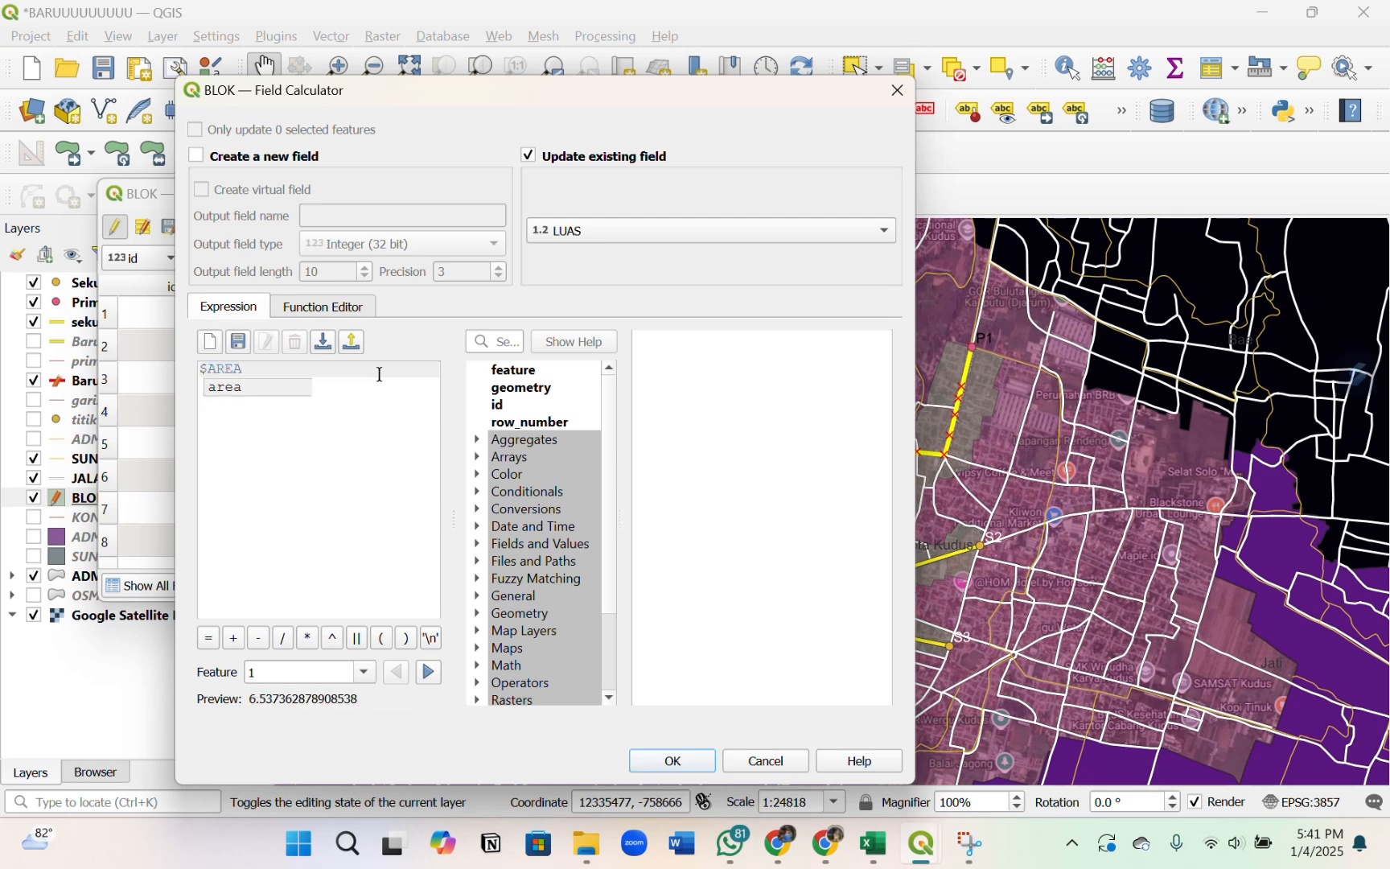
{"action": "key", "text": "Return"}
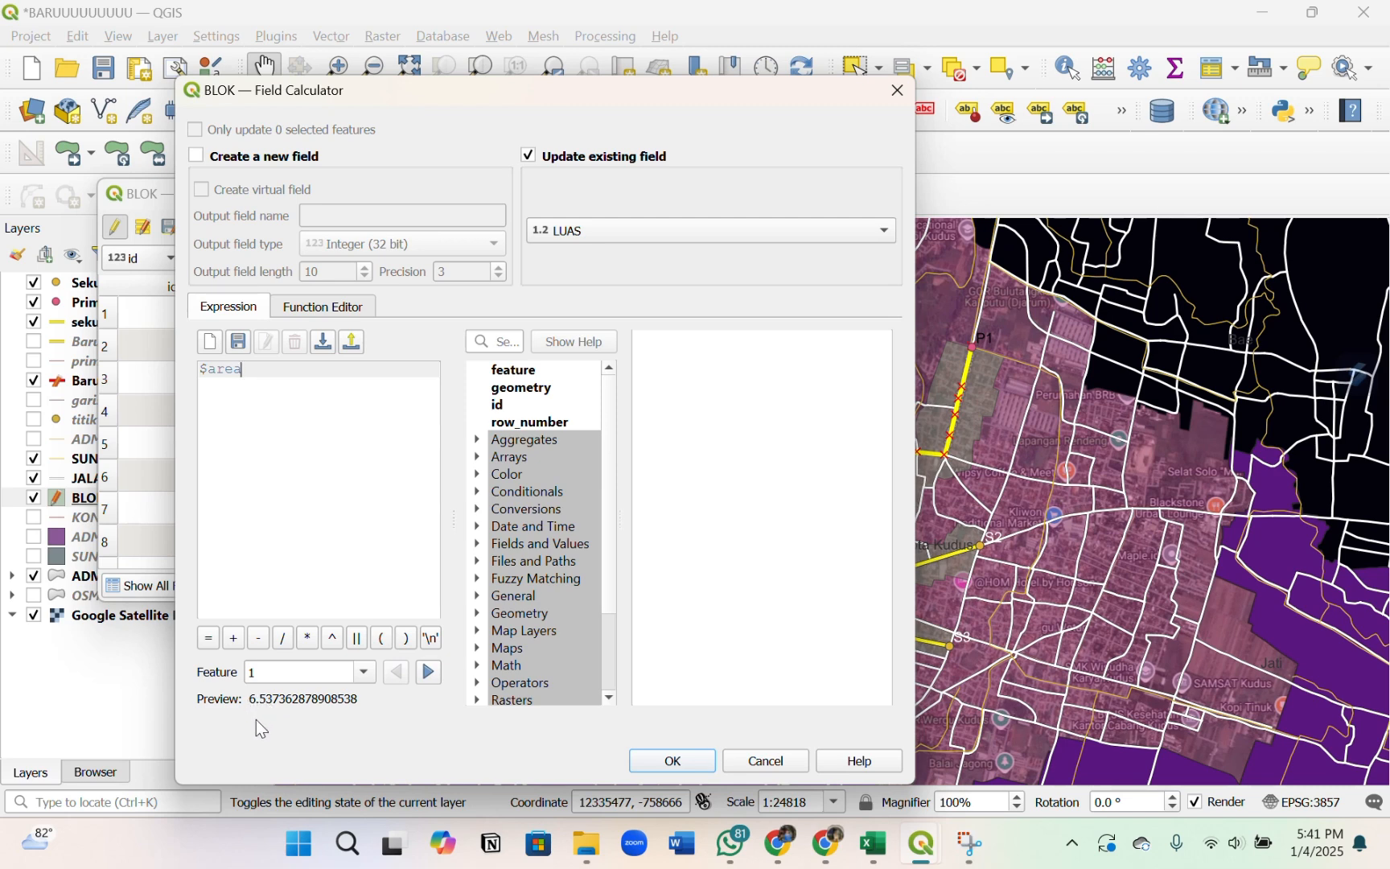
{"action": "left_click", "coordinate": [709, 756]}
- Sort the BLOK attribute table by id in ascending order and review the LUAS values of all blocks
{"action": "double_click", "coordinate": [358, 327]}
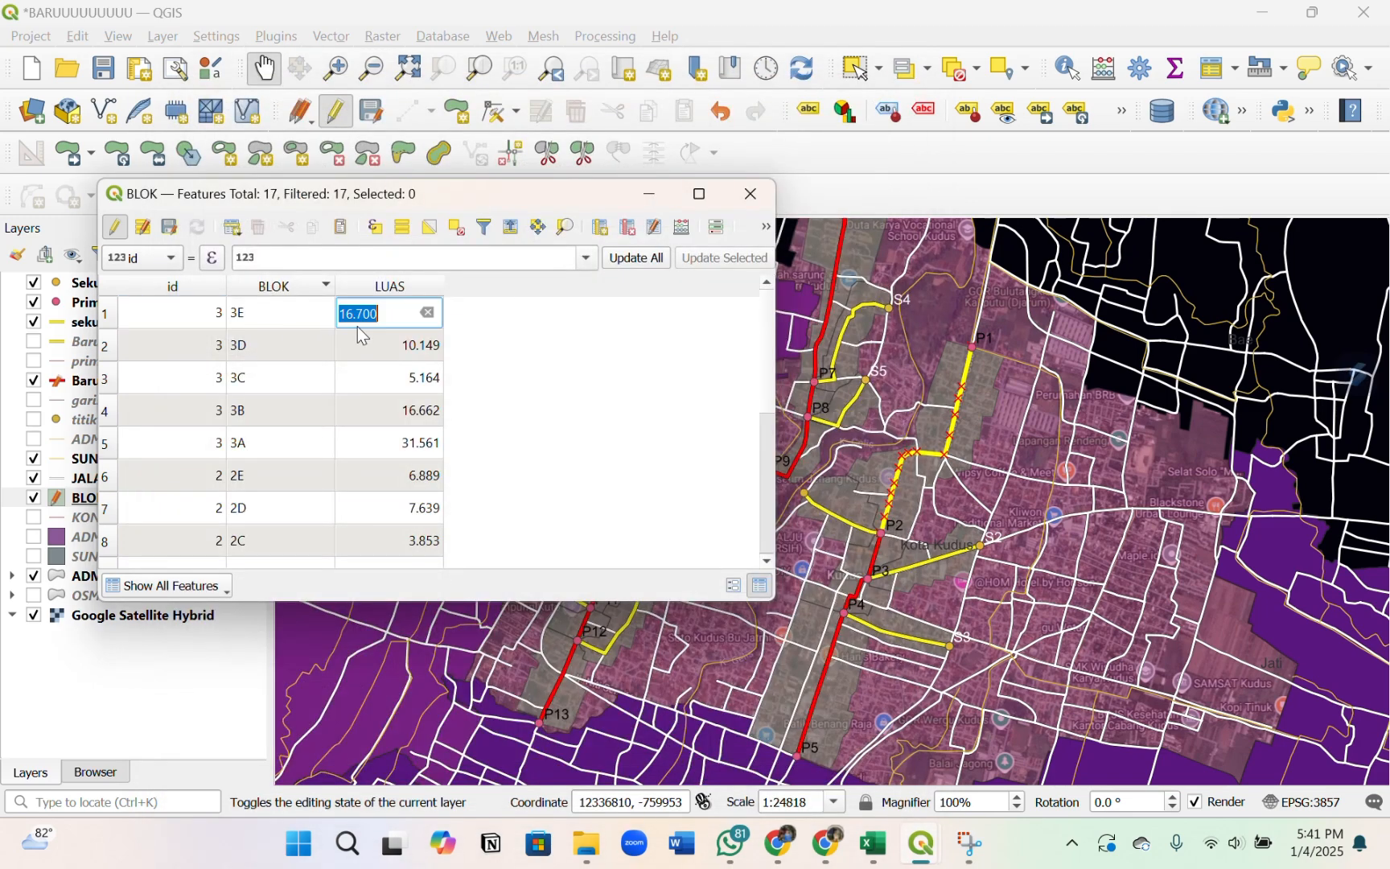
{"action": "scroll", "coordinate": [387, 457], "scroll_direction": "down", "scroll_amount": 2}
{"action": "scroll", "coordinate": [387, 465], "scroll_direction": "down", "scroll_amount": 1}
{"action": "scroll", "coordinate": [392, 467], "scroll_direction": "up", "scroll_amount": 3}
{"action": "key", "text": "Return"}
{"action": "left_click", "coordinate": [215, 289]}
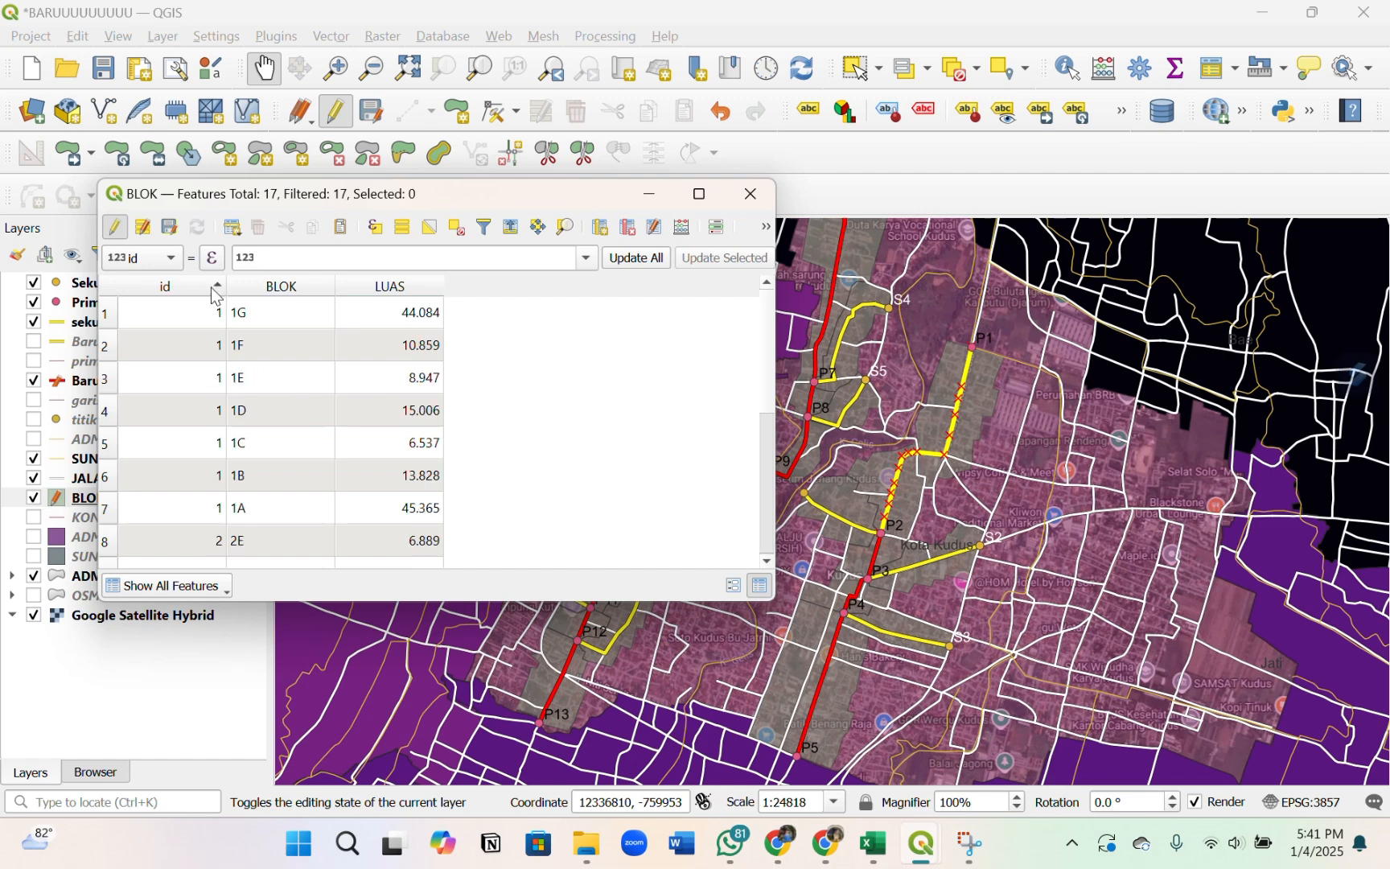
{"action": "scroll", "coordinate": [472, 442], "scroll_direction": "down", "scroll_amount": 3}
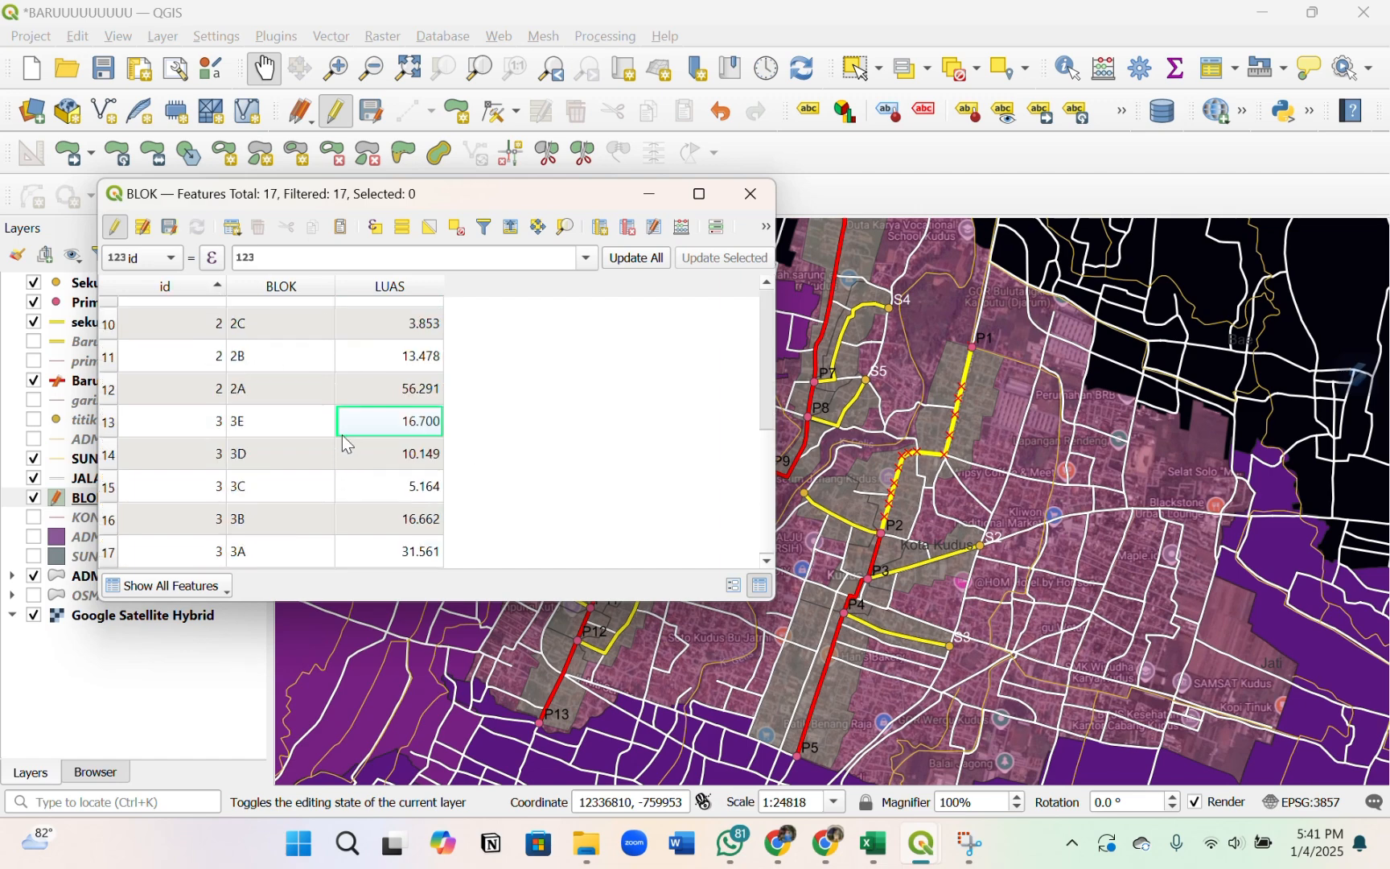
{"action": "scroll", "coordinate": [351, 441], "scroll_direction": "up", "scroll_amount": 3}
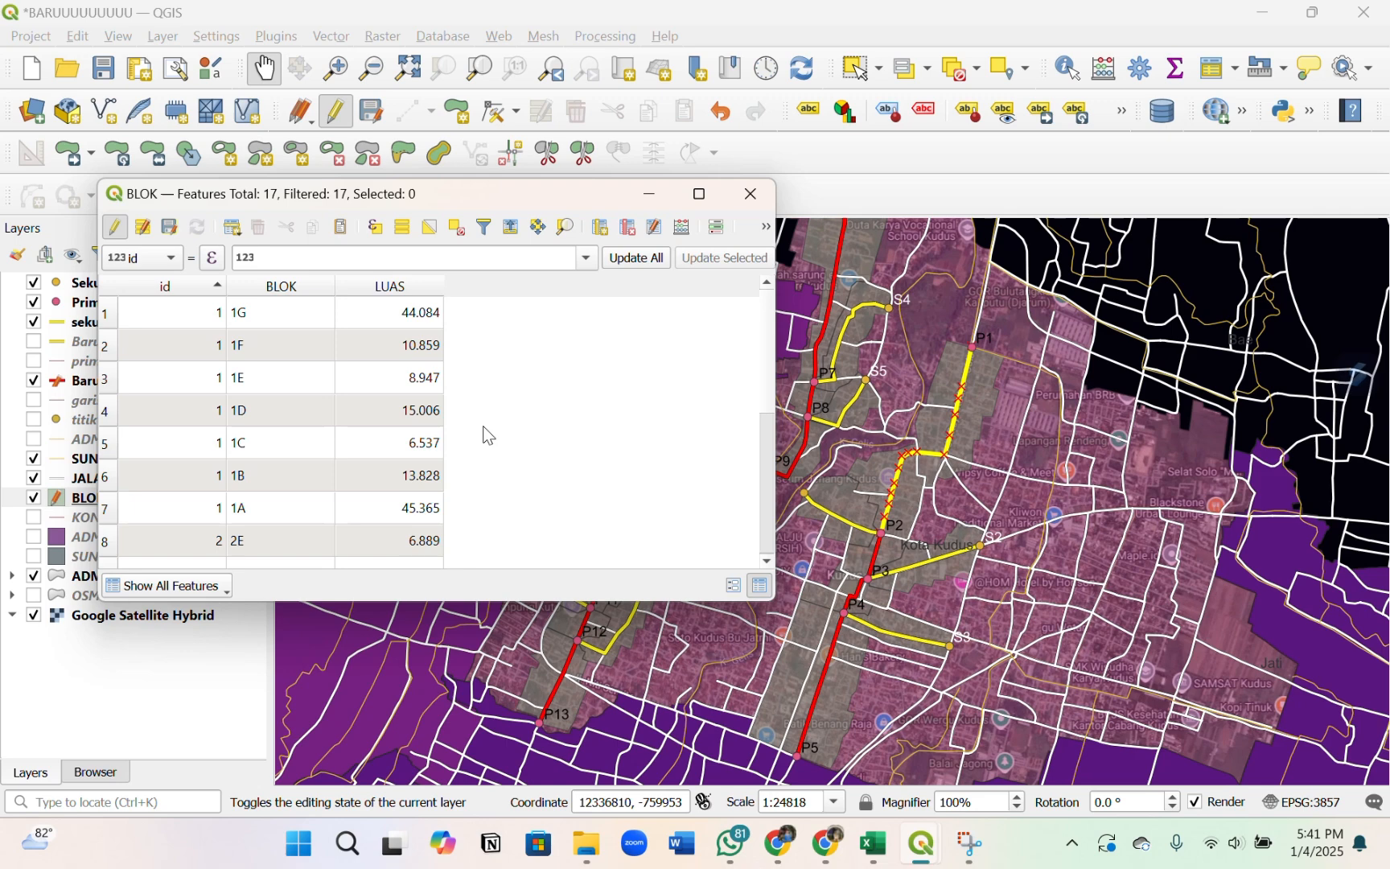
- Examine the service blocks and the primary and secondary channels on the Kudus map
{"action": "left_click_drag", "start_coordinate": [568, 206], "coordinate": [531, 167]}
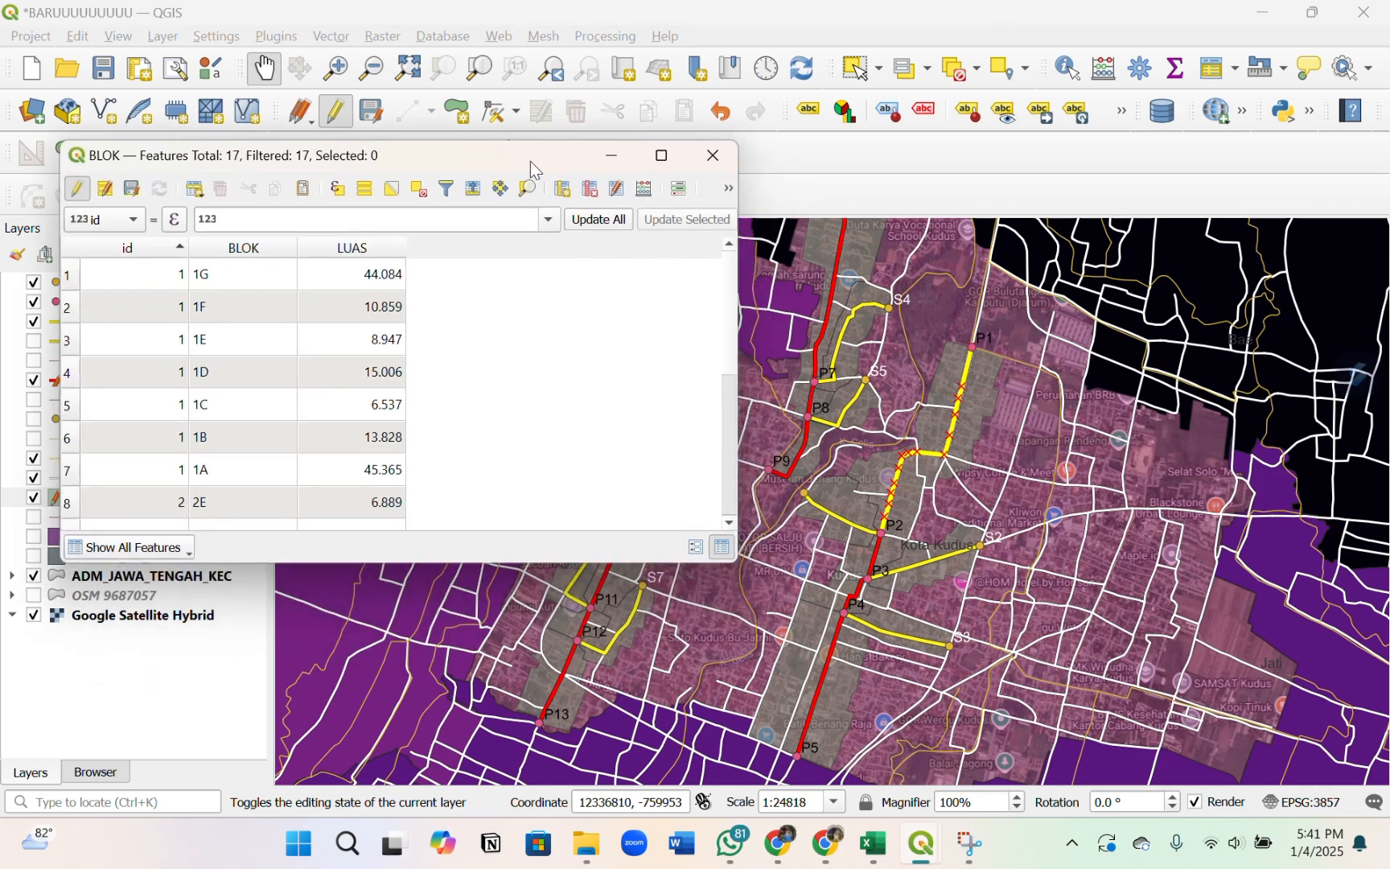
{"action": "scroll", "coordinate": [1006, 667], "scroll_direction": "down", "scroll_amount": 1}
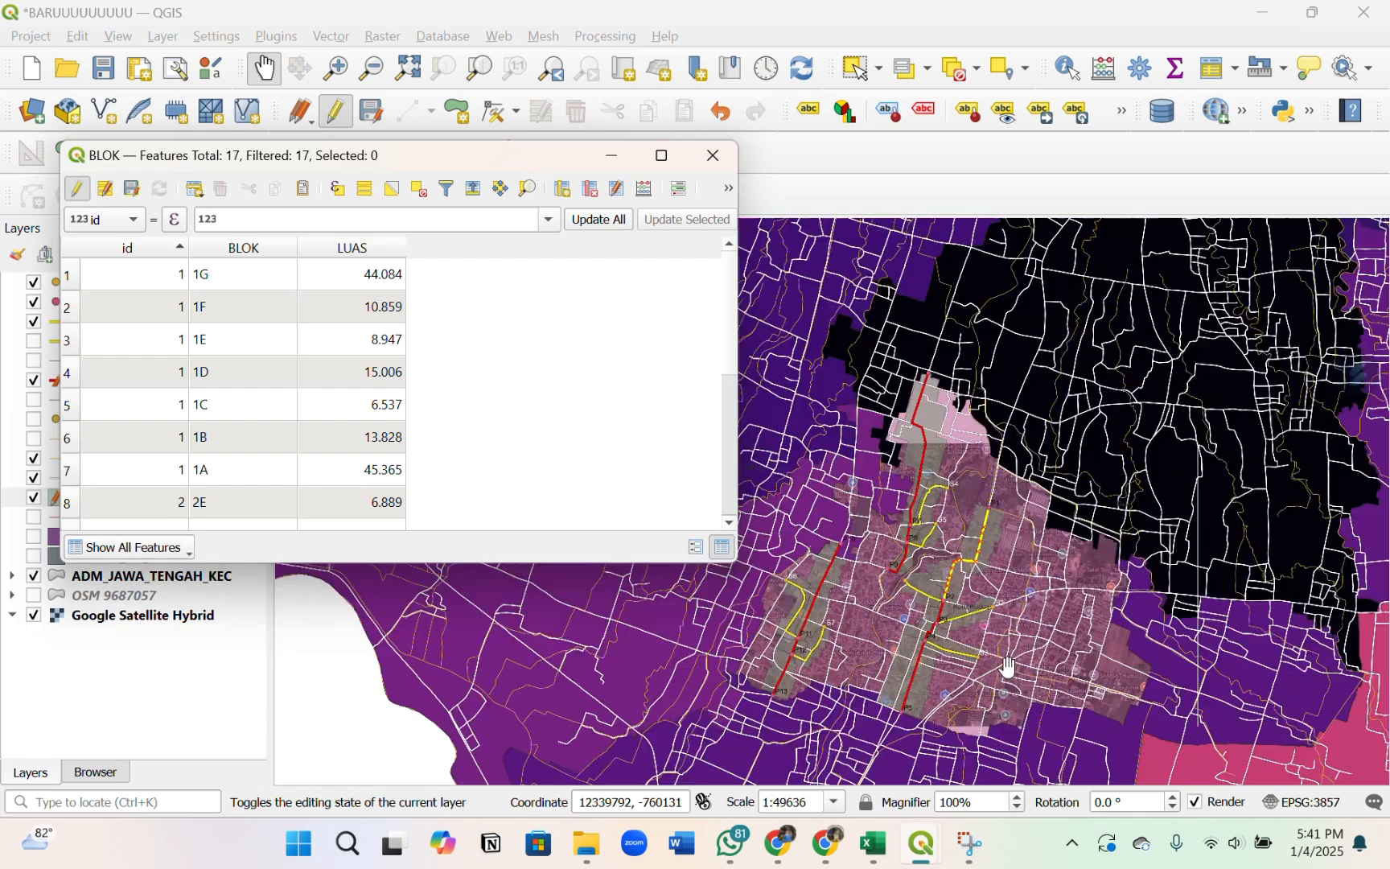
{"action": "scroll", "coordinate": [876, 527], "scroll_direction": "up", "scroll_amount": 1}
{"action": "left_click_drag", "start_coordinate": [1022, 568], "coordinate": [1025, 438]}
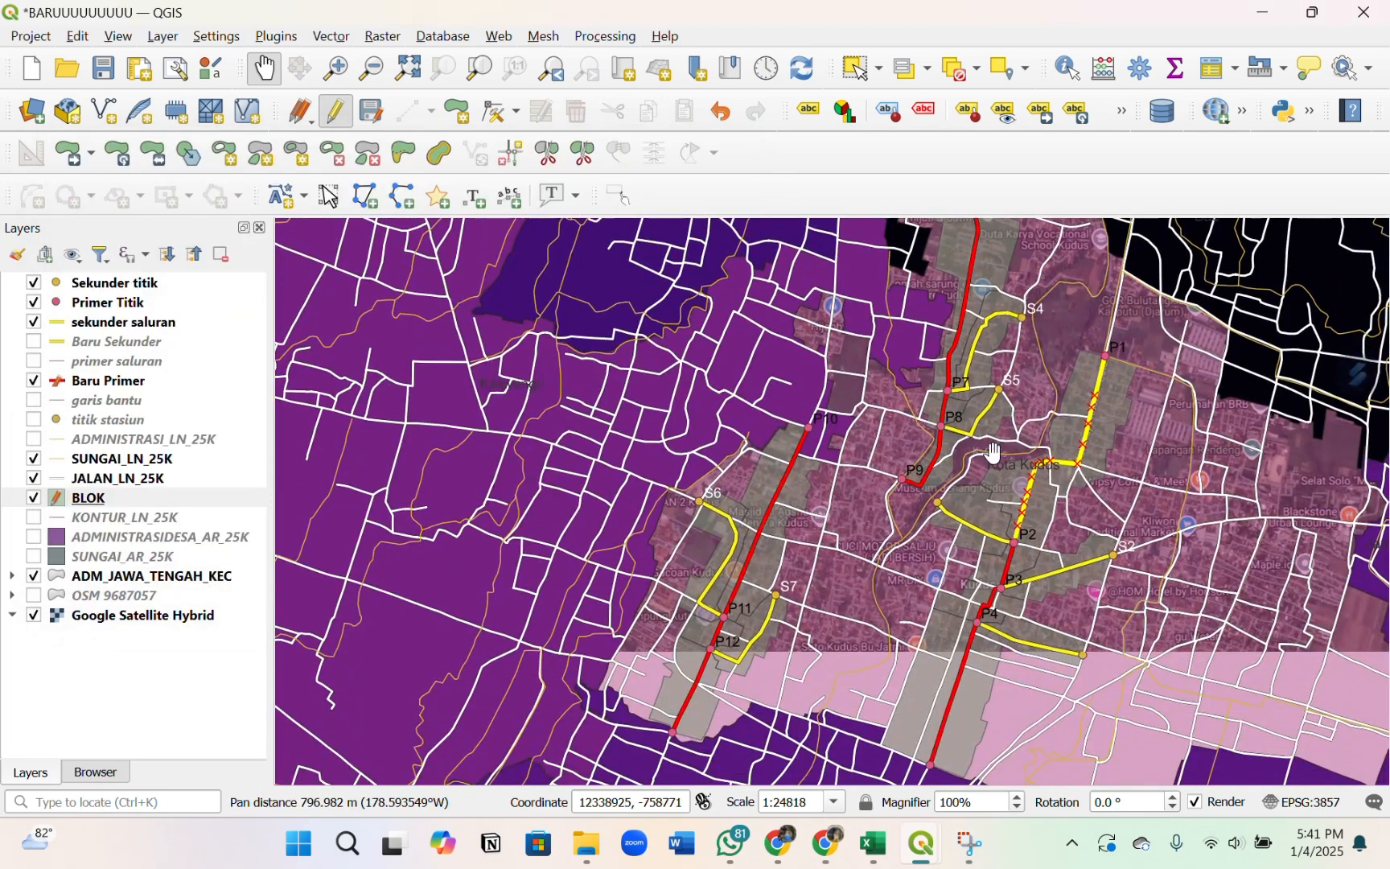
{"action": "left_click_drag", "start_coordinate": [923, 465], "coordinate": [968, 518]}
{"action": "scroll", "coordinate": [928, 529], "scroll_direction": "down", "scroll_amount": 1}
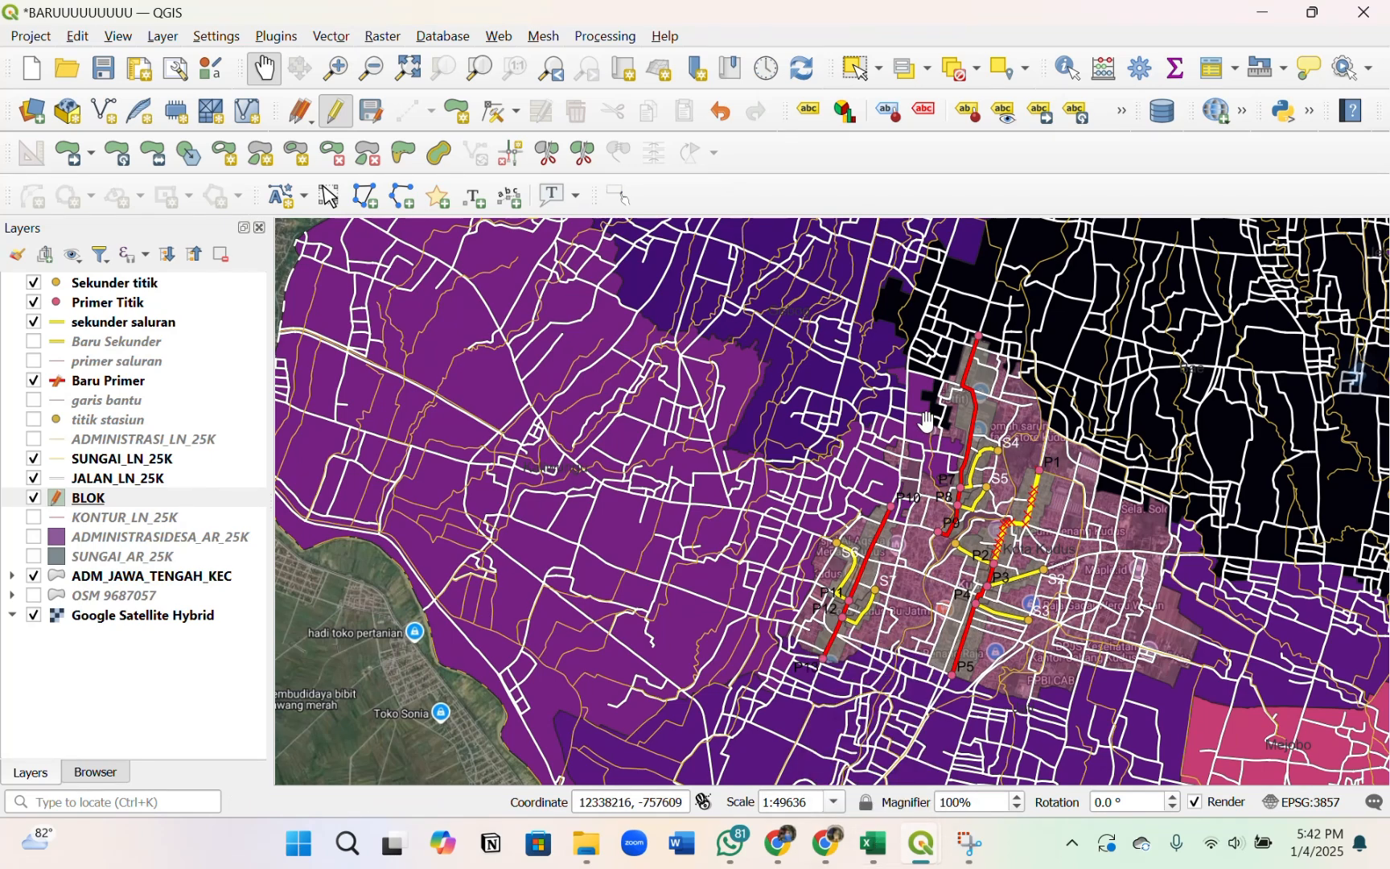
- Open a new blank workbook in Excel and switch to it
{"action": "right_click", "coordinate": [874, 845]}
{"action": "left_click", "coordinate": [855, 711]}
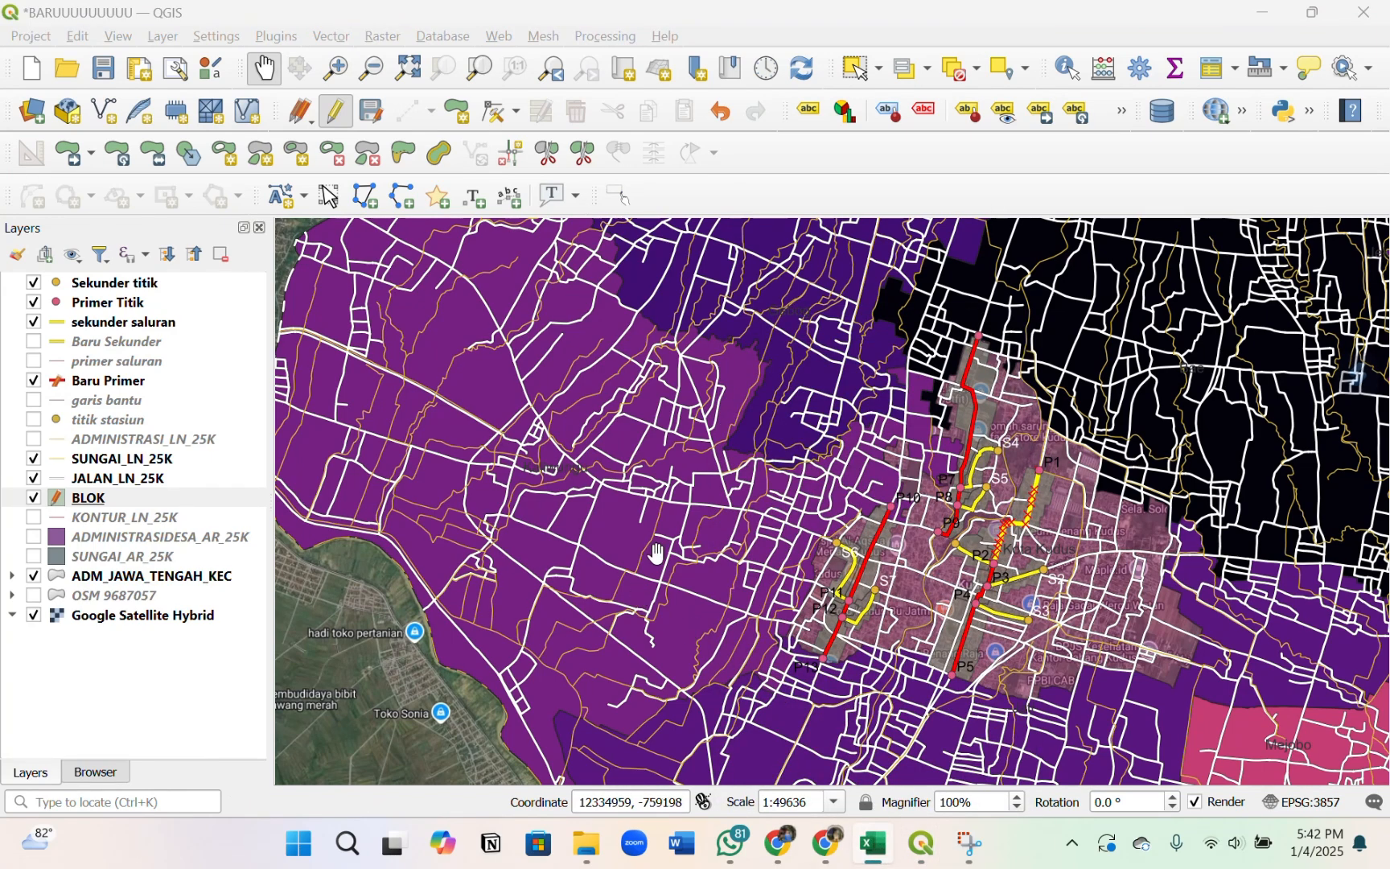
{"action": "left_click_drag", "start_coordinate": [807, 450], "coordinate": [834, 505]}
{"action": "left_click_drag", "start_coordinate": [846, 523], "coordinate": [810, 486]}
{"action": "mouse_move", "coordinate": [875, 843]}
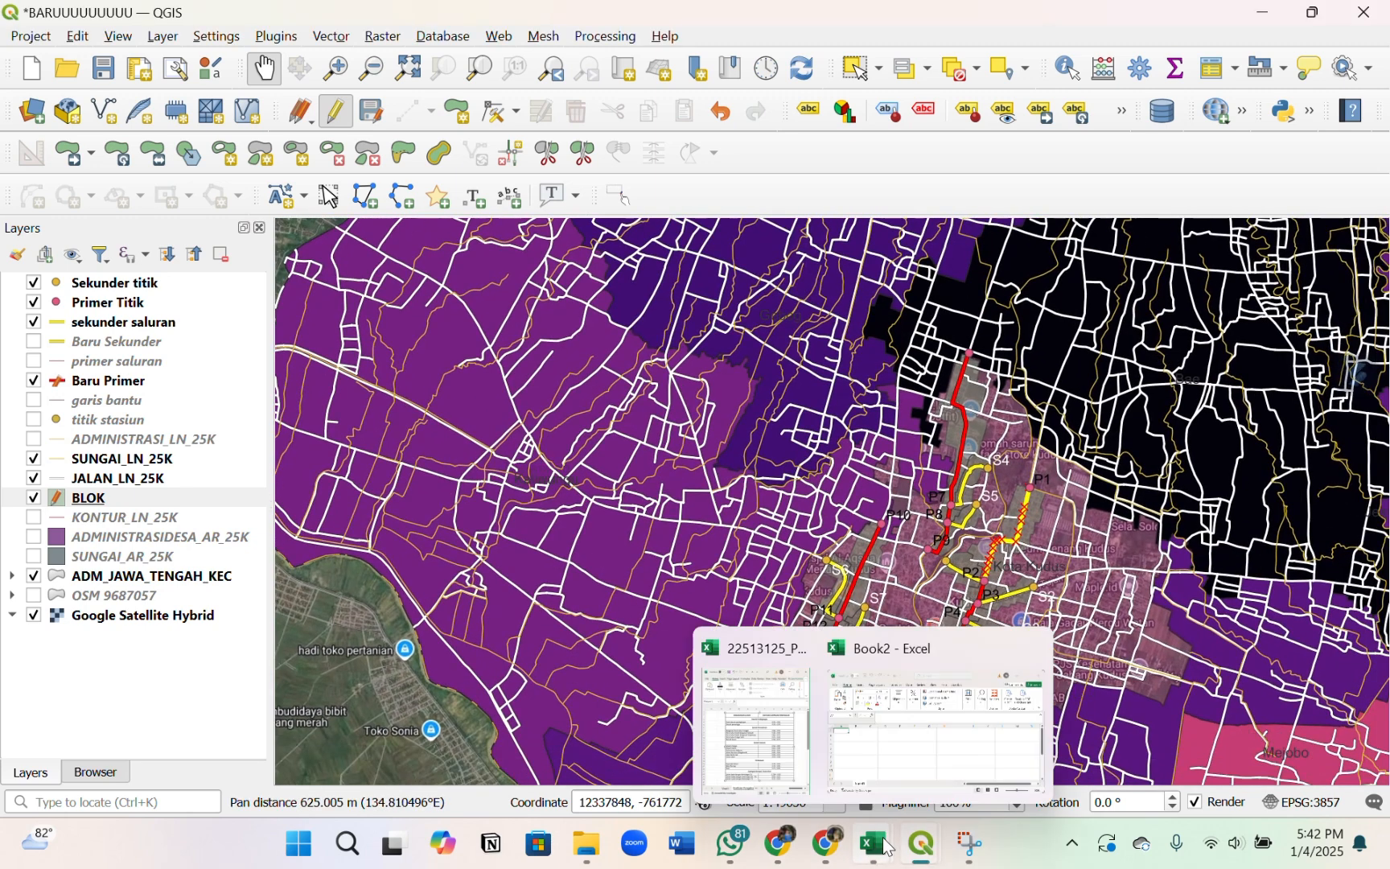
{"action": "left_click", "coordinate": [934, 731]}
{"action": "left_click", "coordinate": [400, 473]}
{"action": "left_click", "coordinate": [1095, 165]}
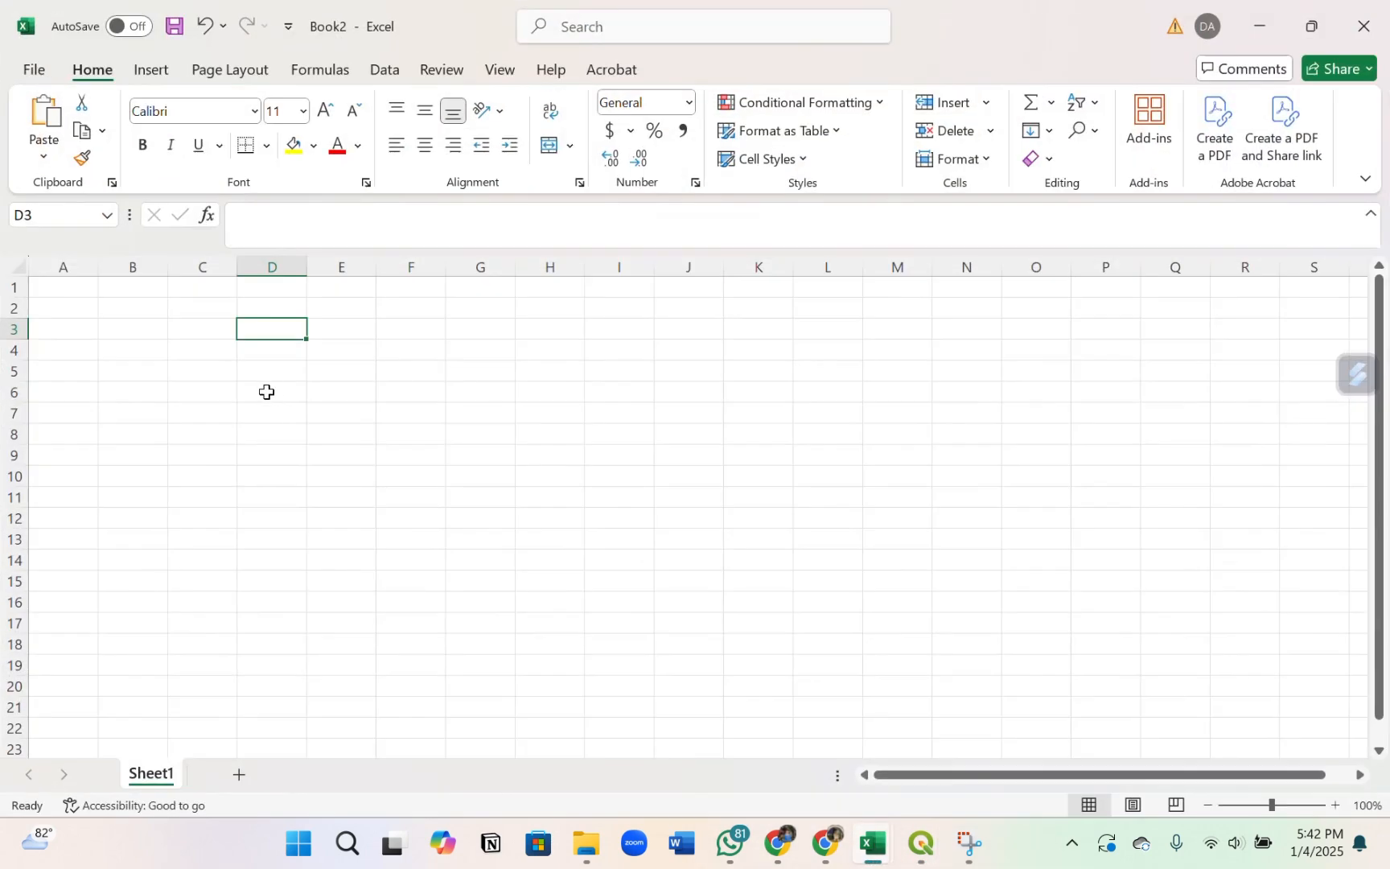
- Copy the header row B3:L3, Blok Pelayanan to C Gabungan, from the existing runoff coefficient sheet into cell B2 of Book2
{"action": "mouse_move", "coordinate": [875, 844]}
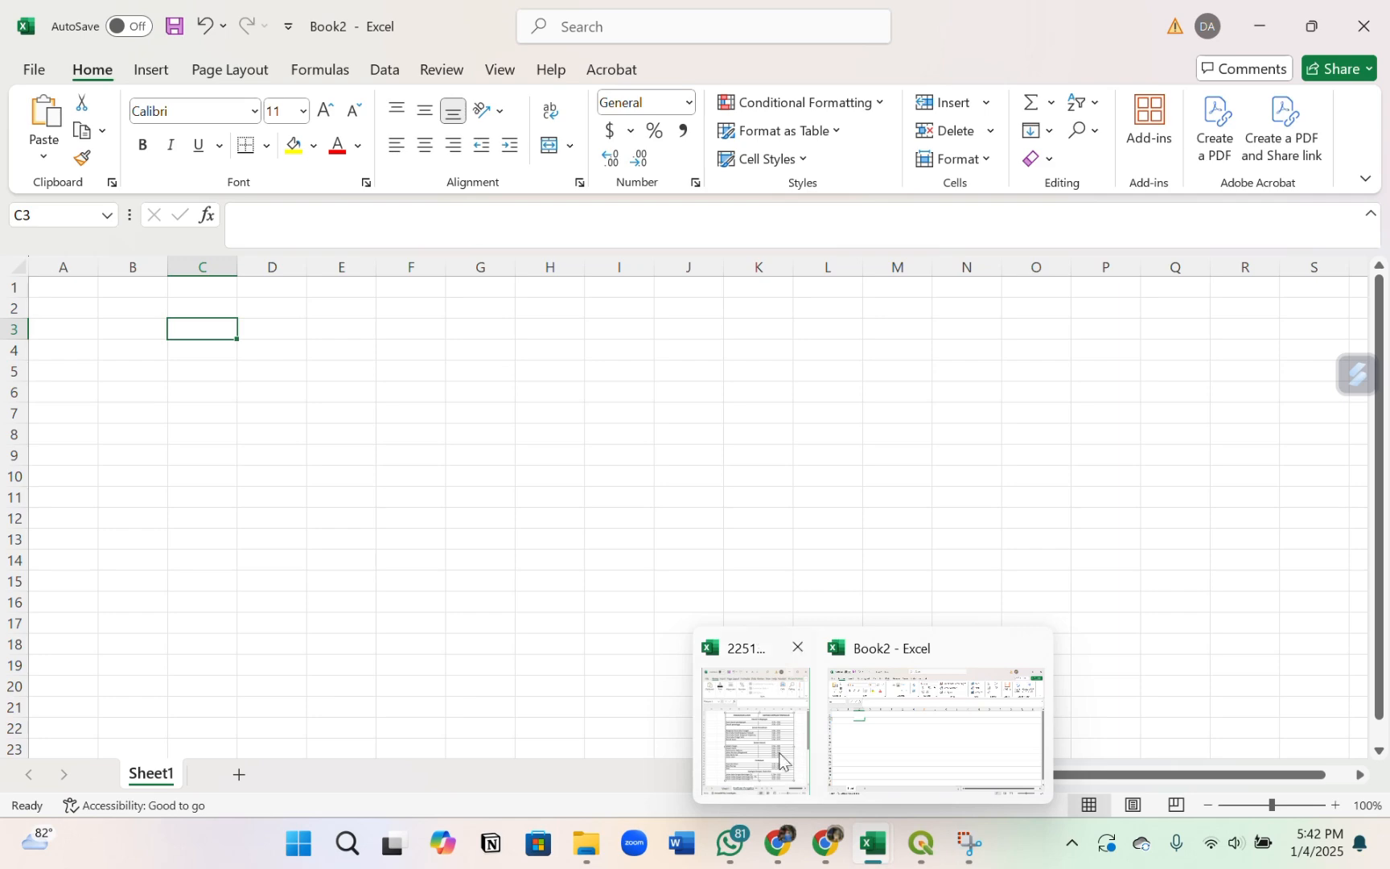
{"action": "left_click", "coordinate": [757, 729]}
{"action": "scroll", "coordinate": [460, 490], "scroll_direction": "left", "scroll_amount": 10}
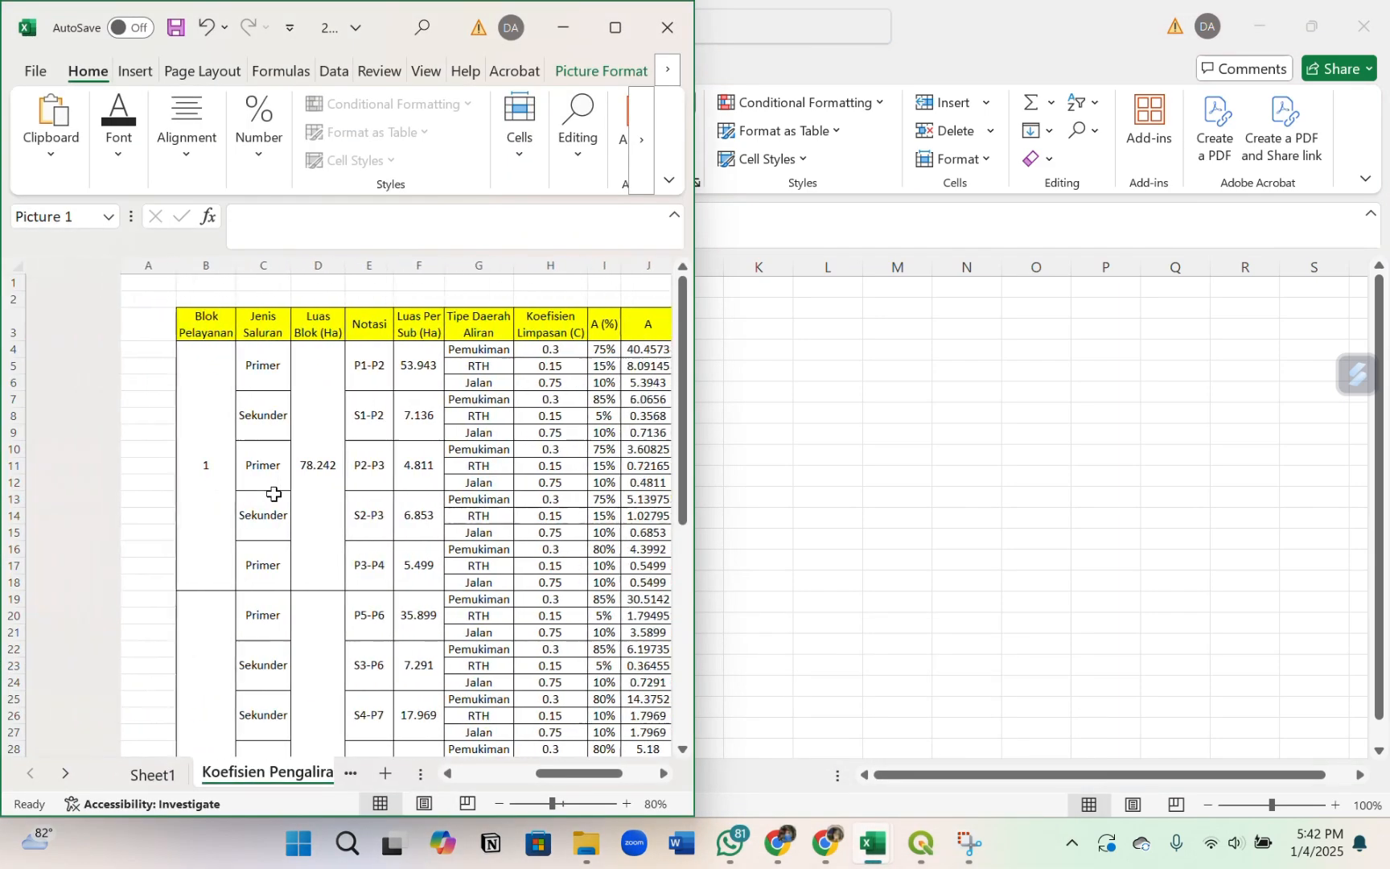
{"action": "scroll", "coordinate": [273, 482], "scroll_direction": "left", "scroll_amount": 2}
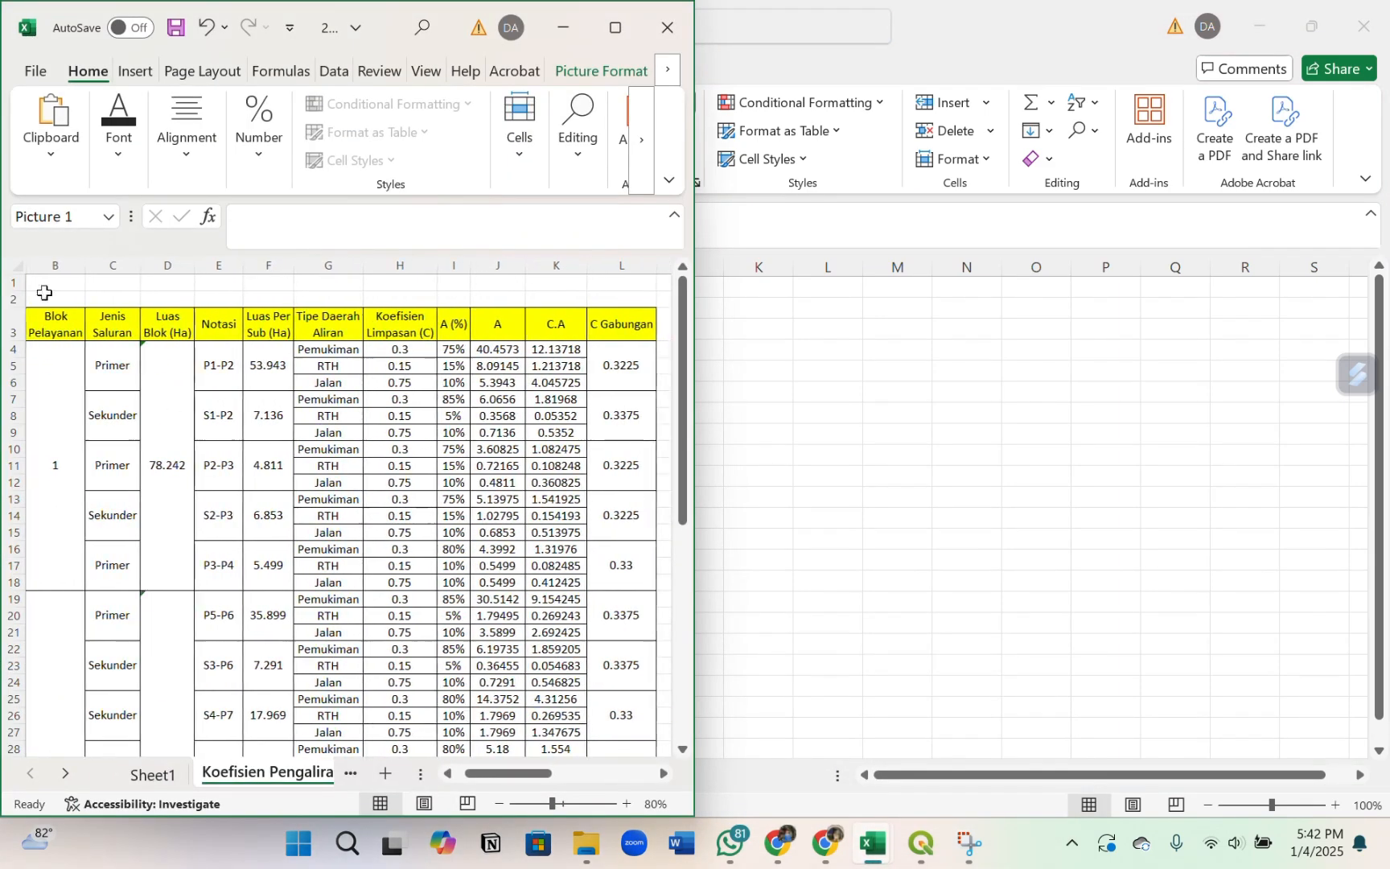
{"action": "left_click_drag", "start_coordinate": [62, 332], "coordinate": [616, 330]}
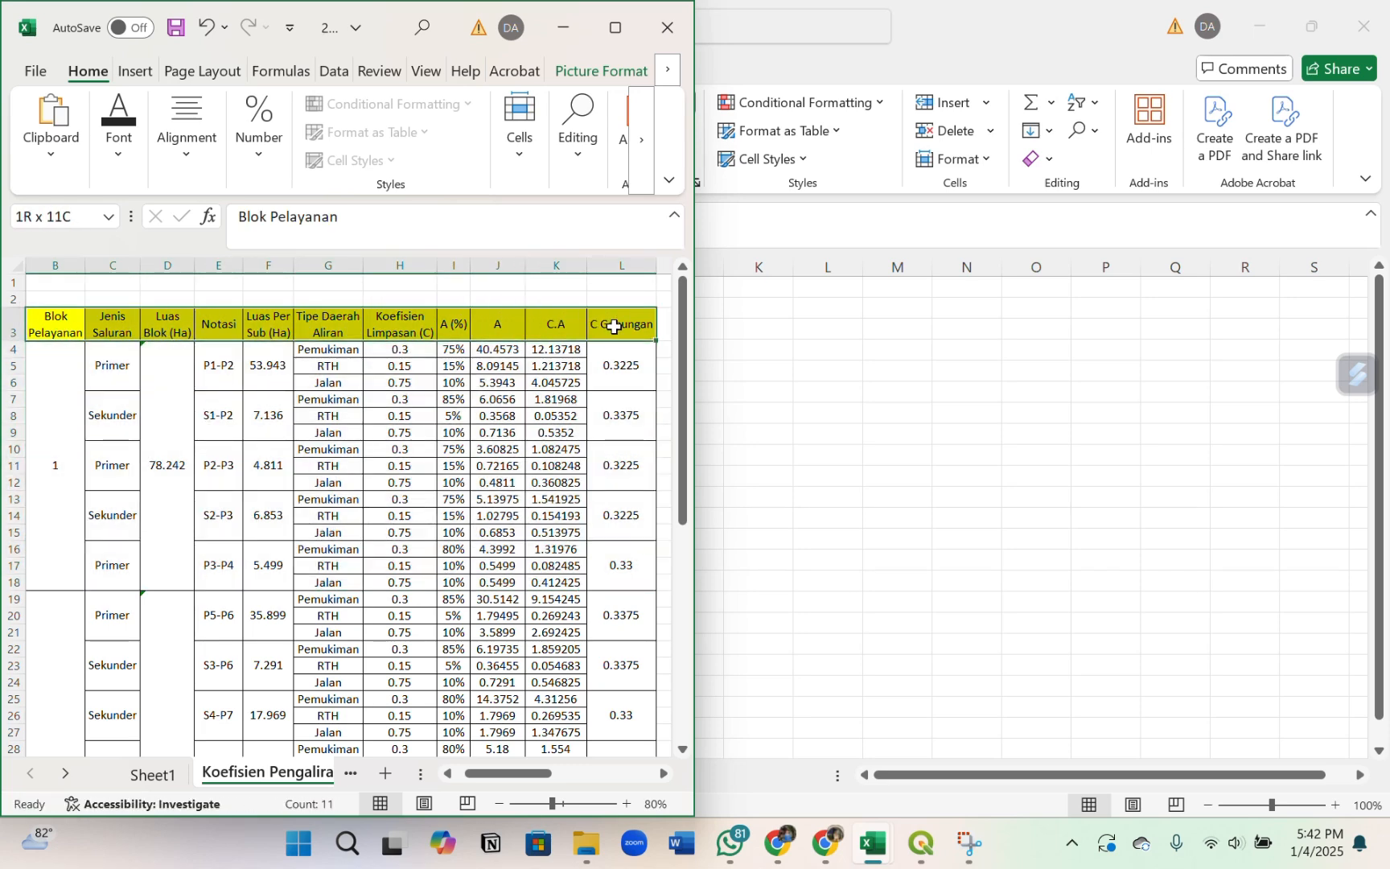
{"action": "key", "text": "ctrl+c"}
{"action": "key", "text": "alt+Tab"}
{"action": "left_click", "coordinate": [121, 308]}
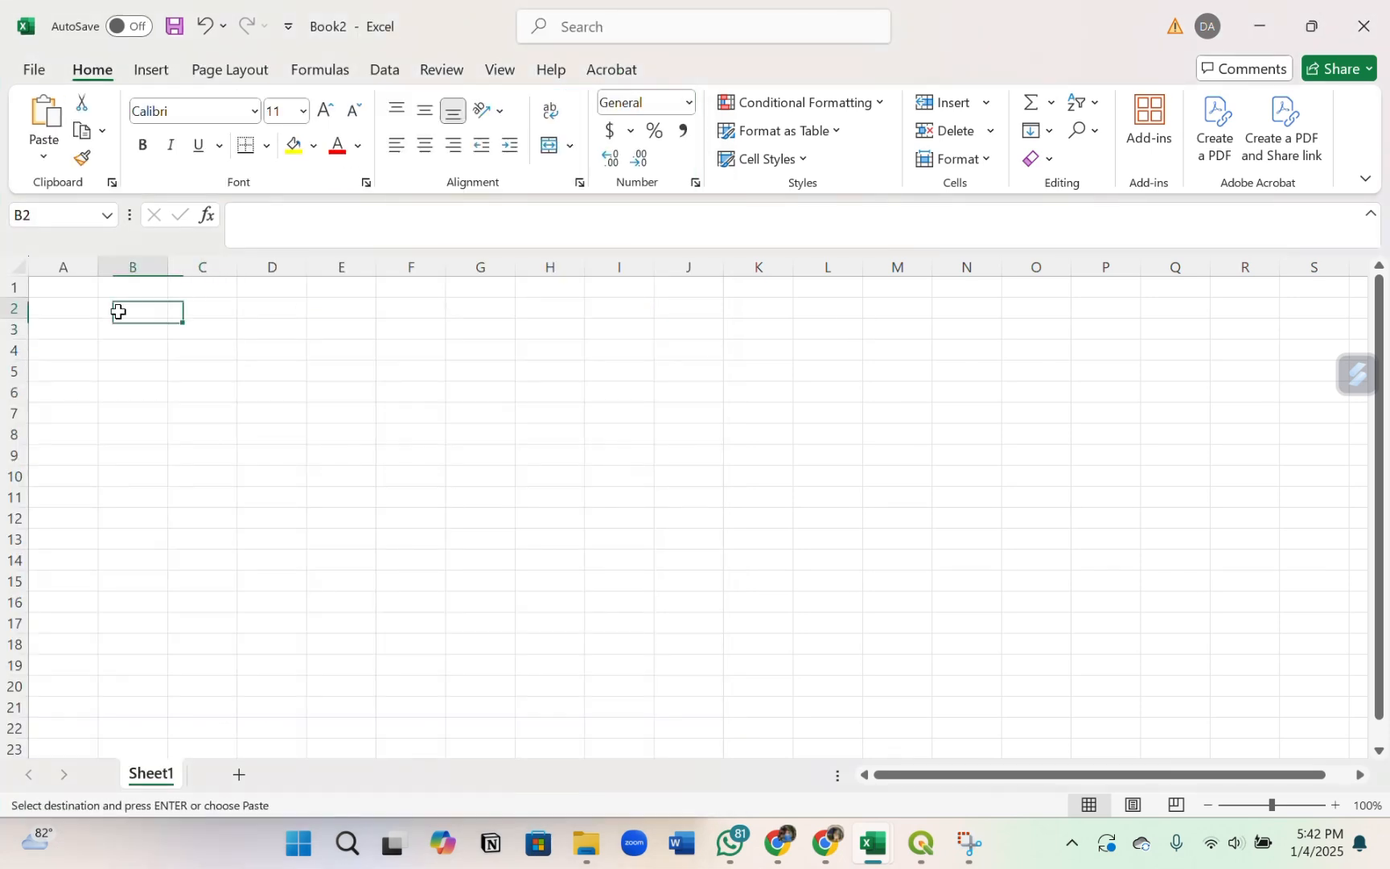
{"action": "key", "text": "ctrl+v"}
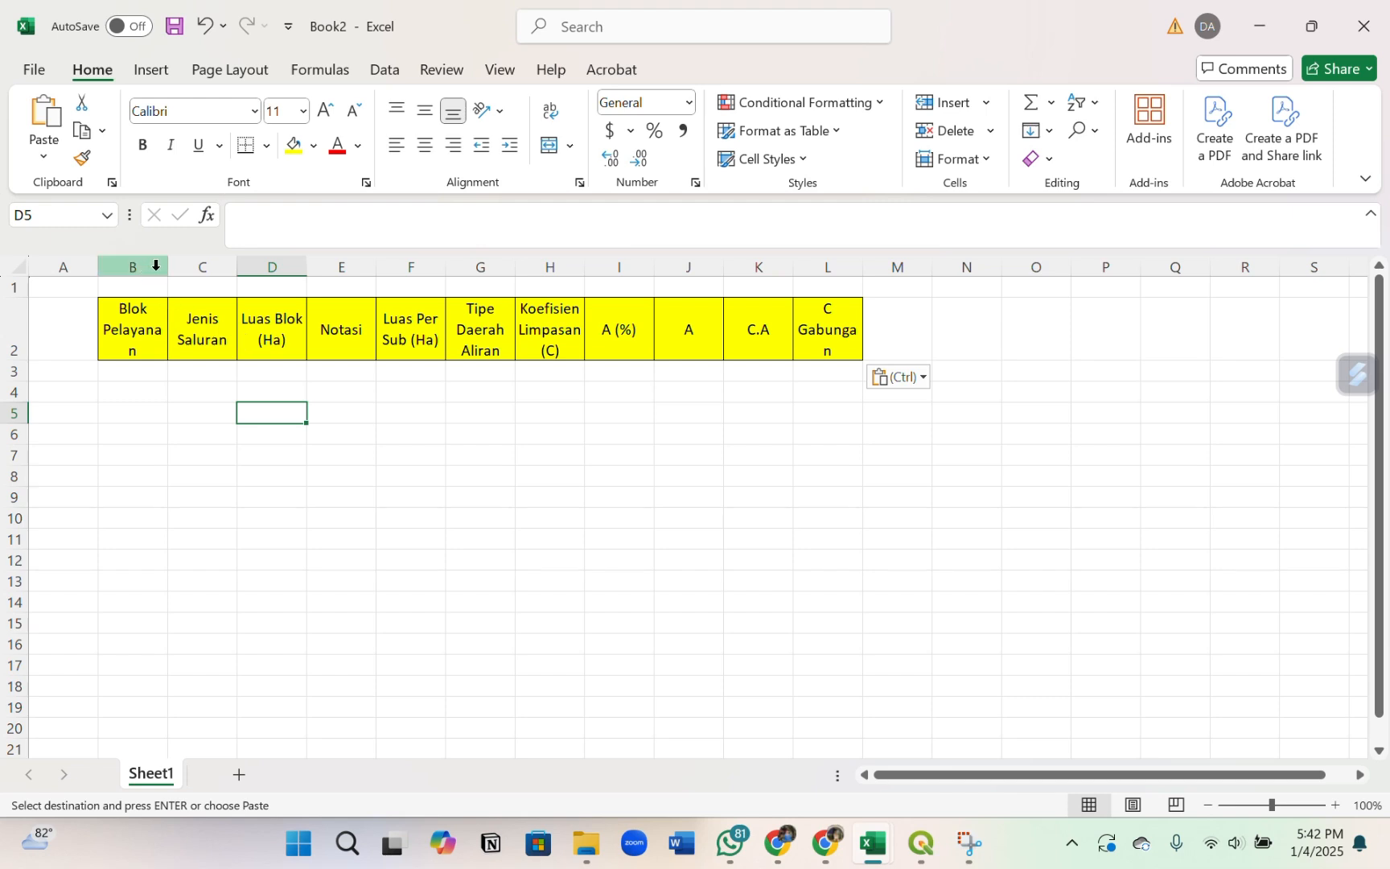
- Widen columns B, D, G, H and L of Book2 to fit their header texts
{"action": "left_click_drag", "start_coordinate": [167, 267], "coordinate": [188, 267]}
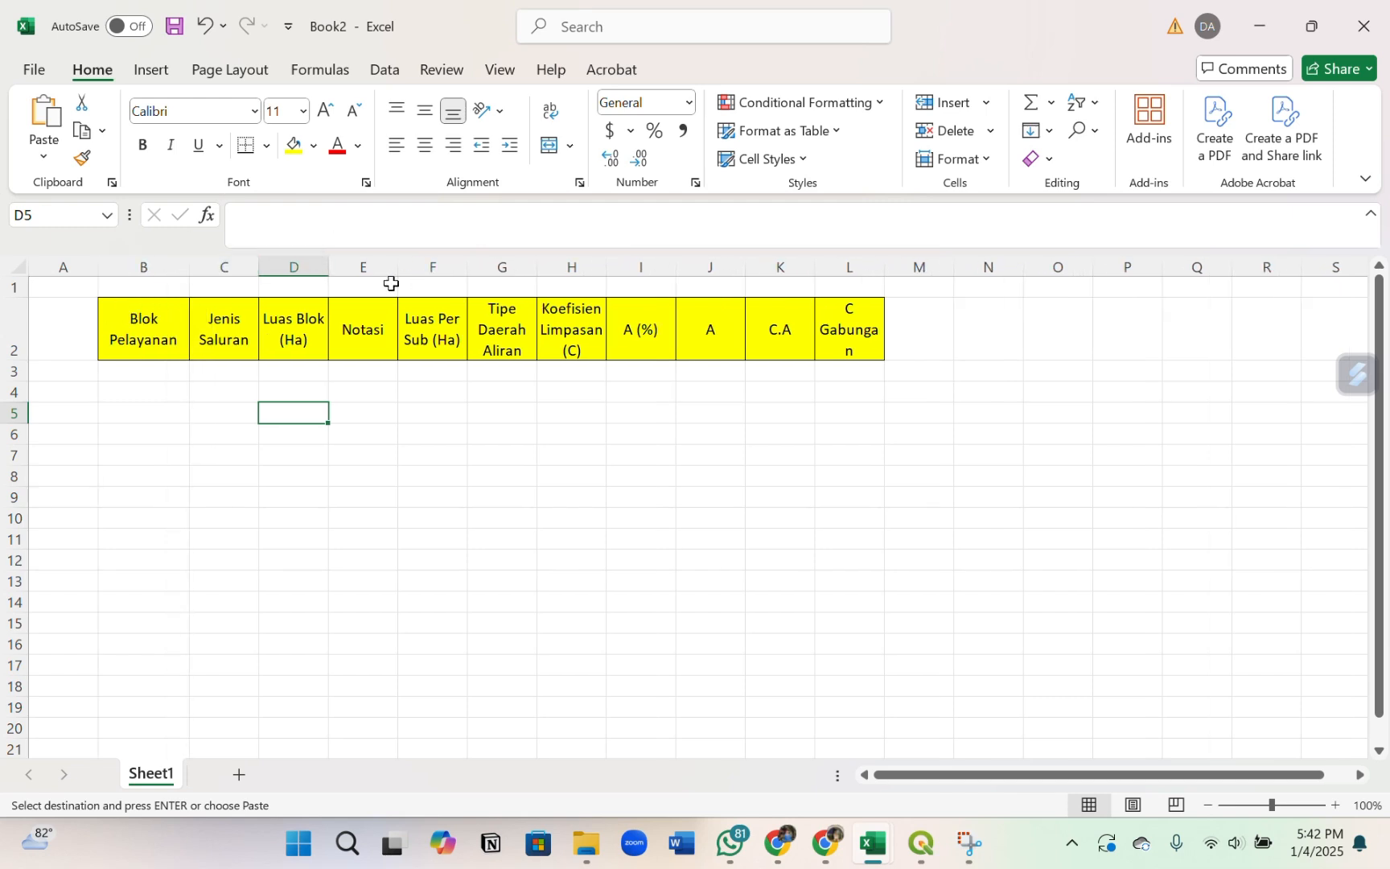
{"action": "left_click_drag", "start_coordinate": [332, 269], "coordinate": [338, 268]}
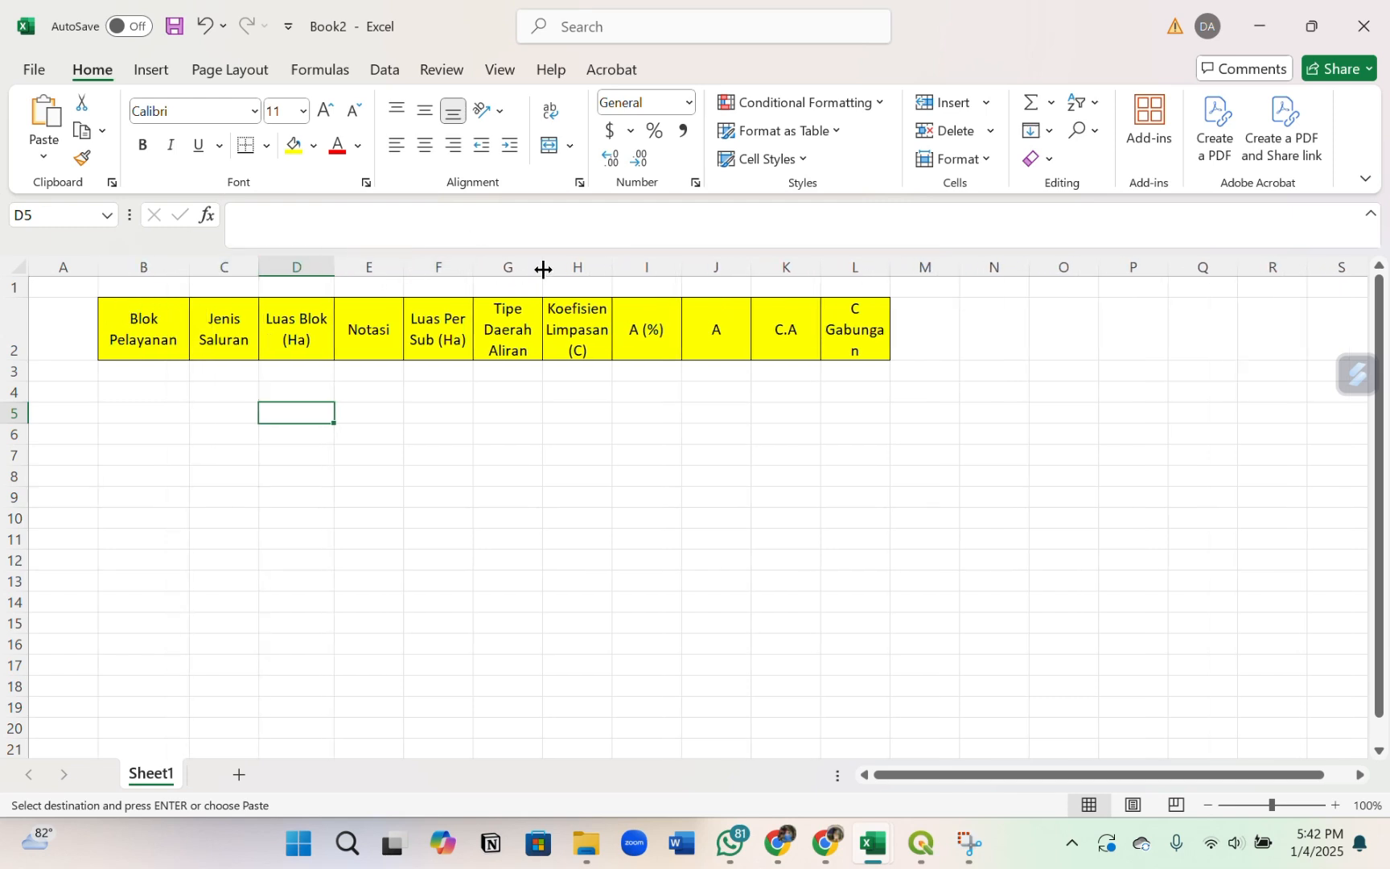
{"action": "left_click_drag", "start_coordinate": [543, 268], "coordinate": [732, 267]}
{"action": "left_click_drag", "start_coordinate": [940, 268], "coordinate": [970, 268]}
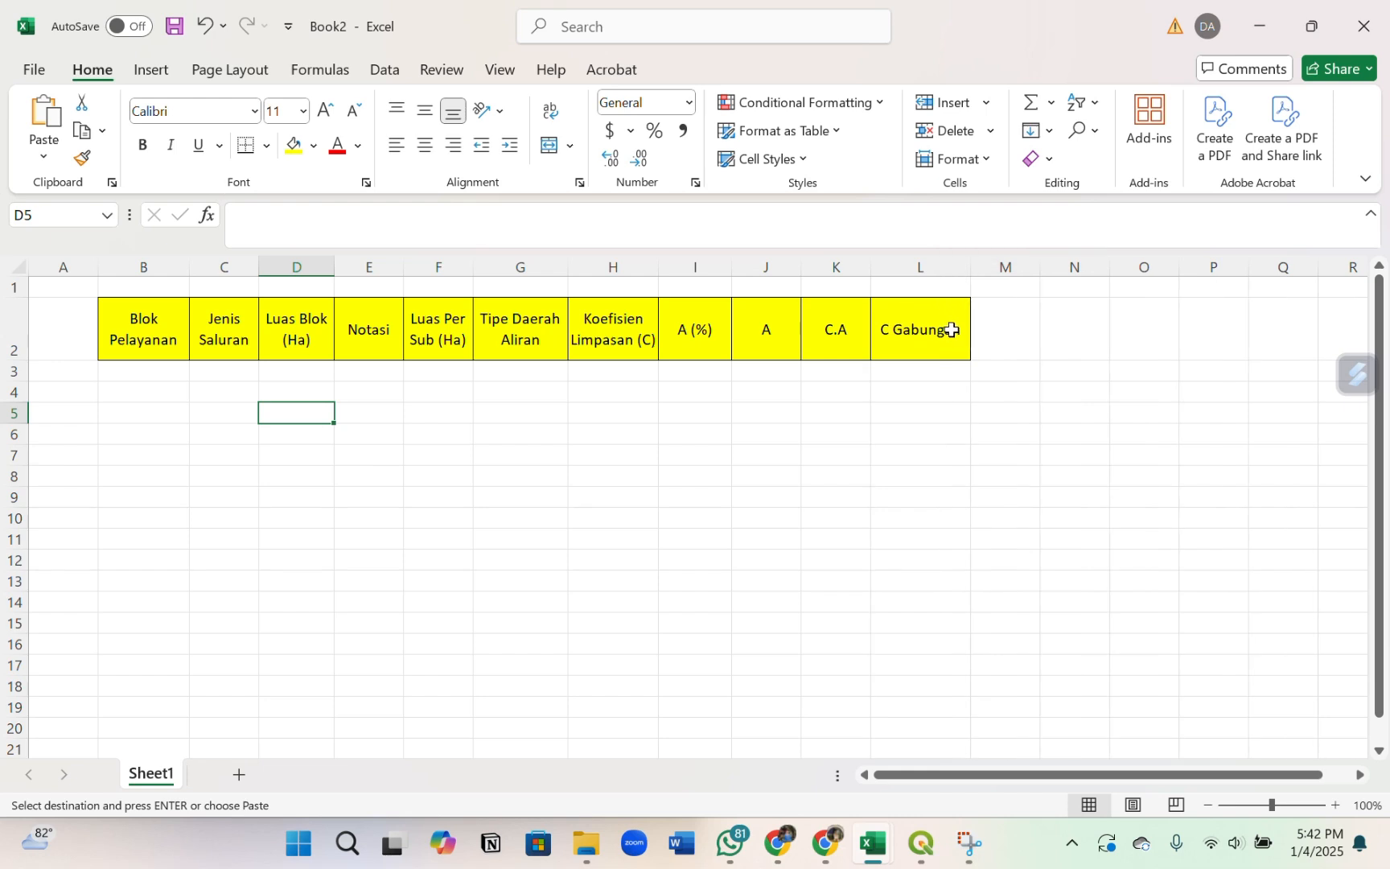
{"action": "left_click", "coordinate": [912, 348]}
{"action": "left_click", "coordinate": [832, 456]}
{"action": "left_click", "coordinate": [645, 347]}
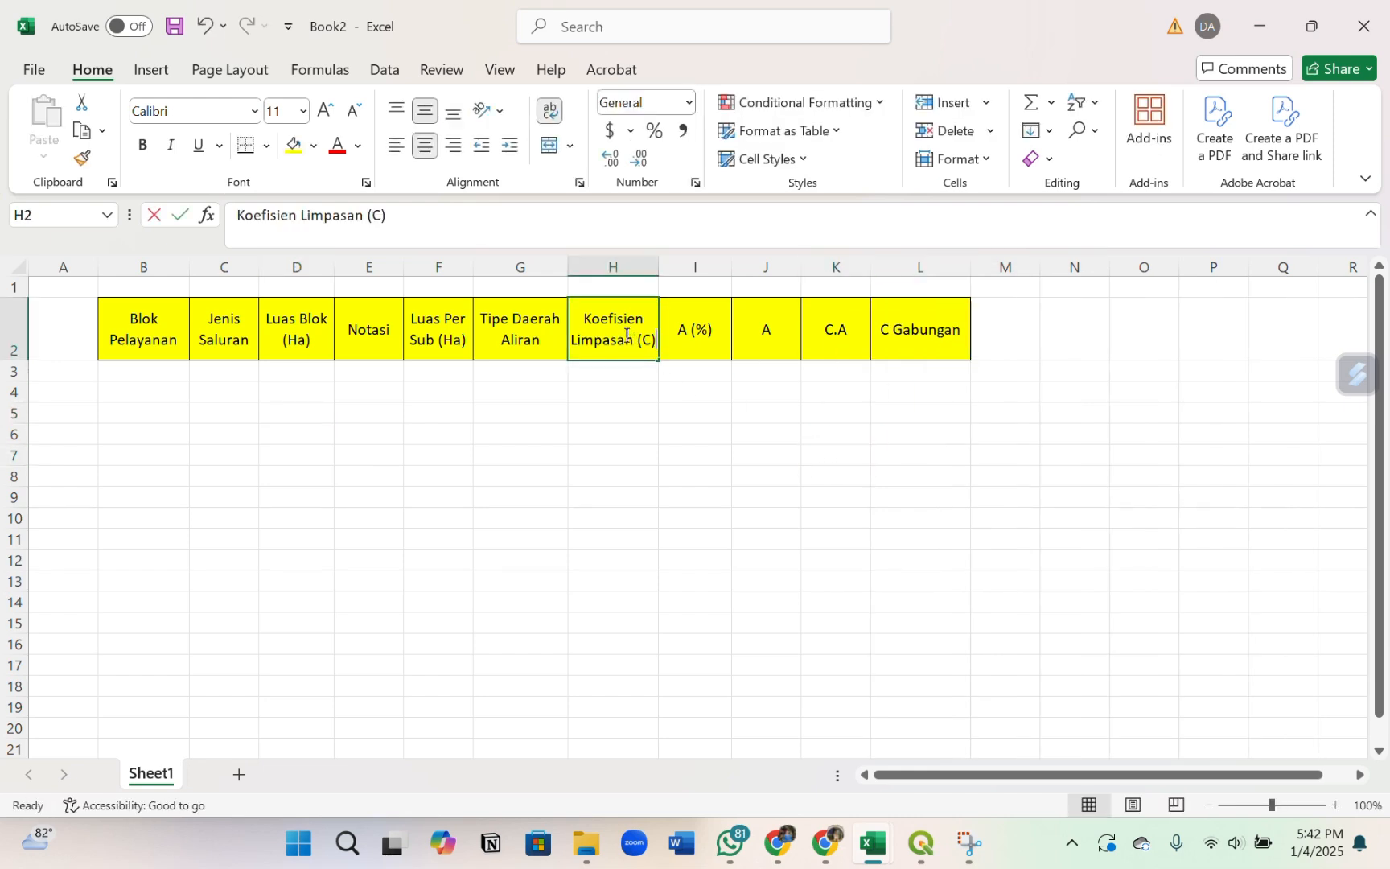
{"action": "left_click", "coordinate": [644, 414]}
{"action": "left_click_drag", "start_coordinate": [659, 268], "coordinate": [668, 267]}
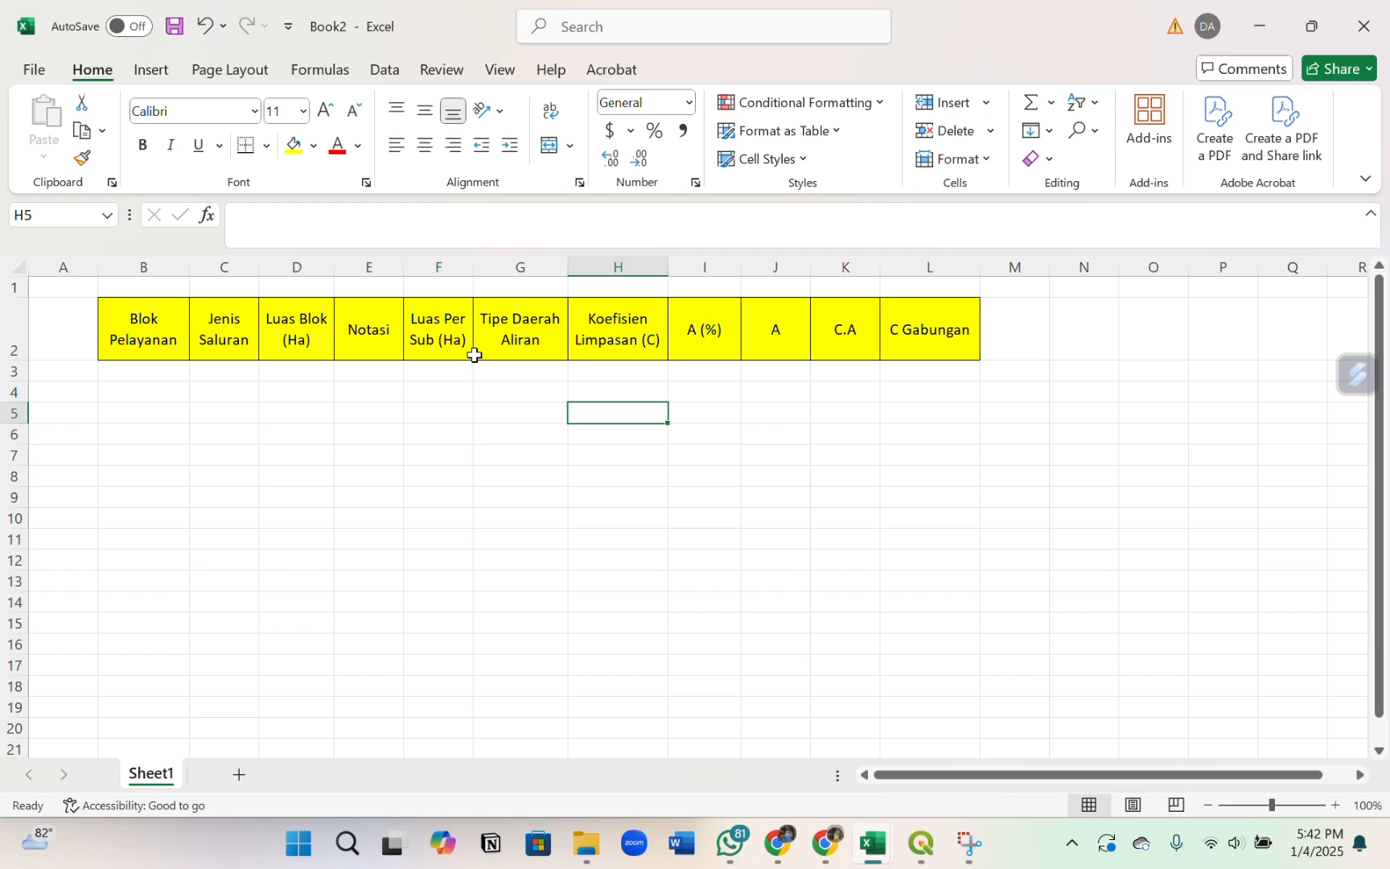
- Check in the existing runoff coefficient workbook which formula calculates the Luas Blok (Ha) of block 1
{"action": "left_click", "coordinate": [171, 340]}
{"action": "left_click", "coordinate": [373, 320]}
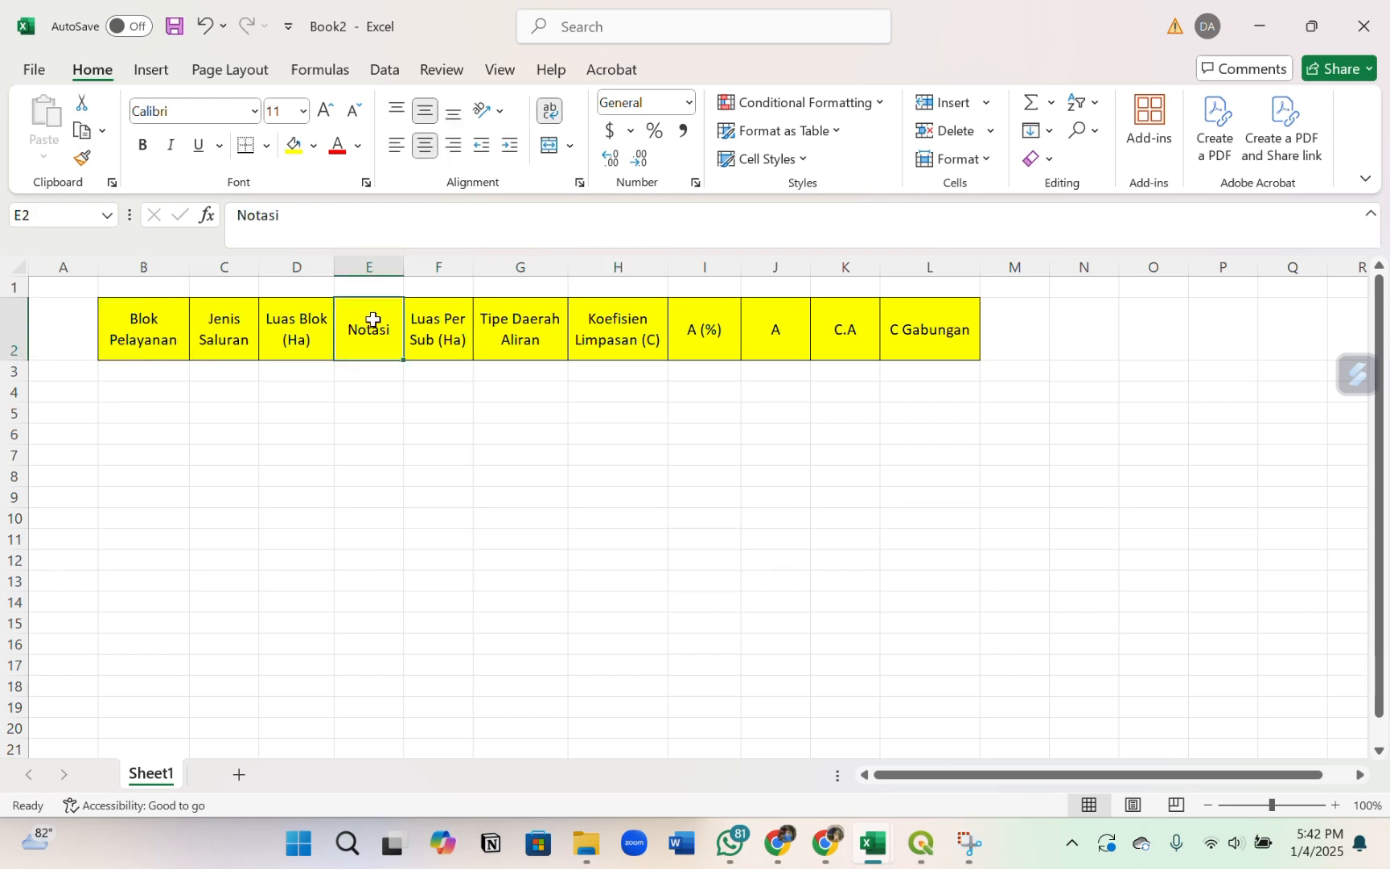
{"action": "mouse_move", "coordinate": [896, 860]}
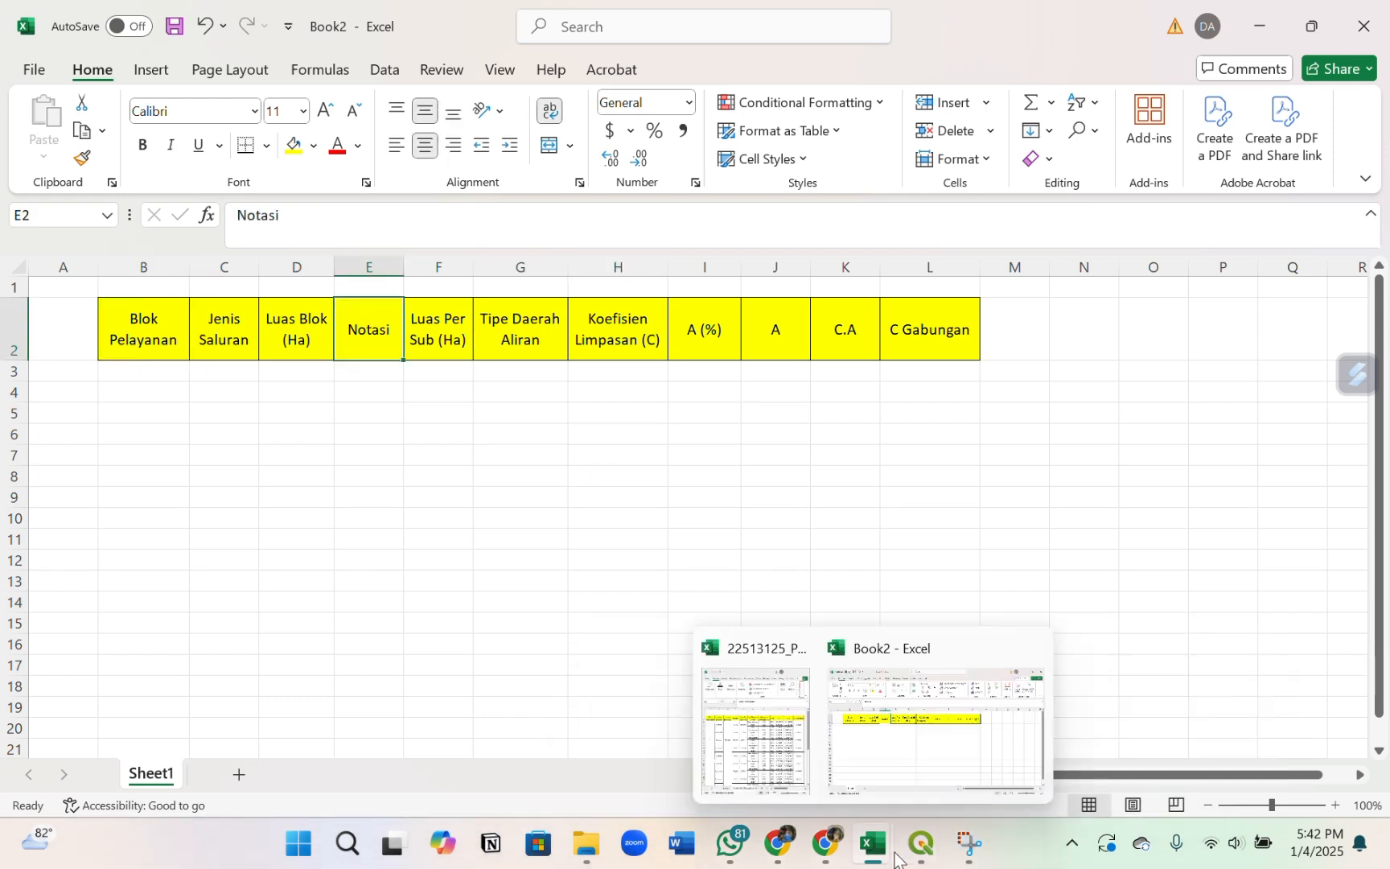
{"action": "left_click", "coordinate": [776, 770]}
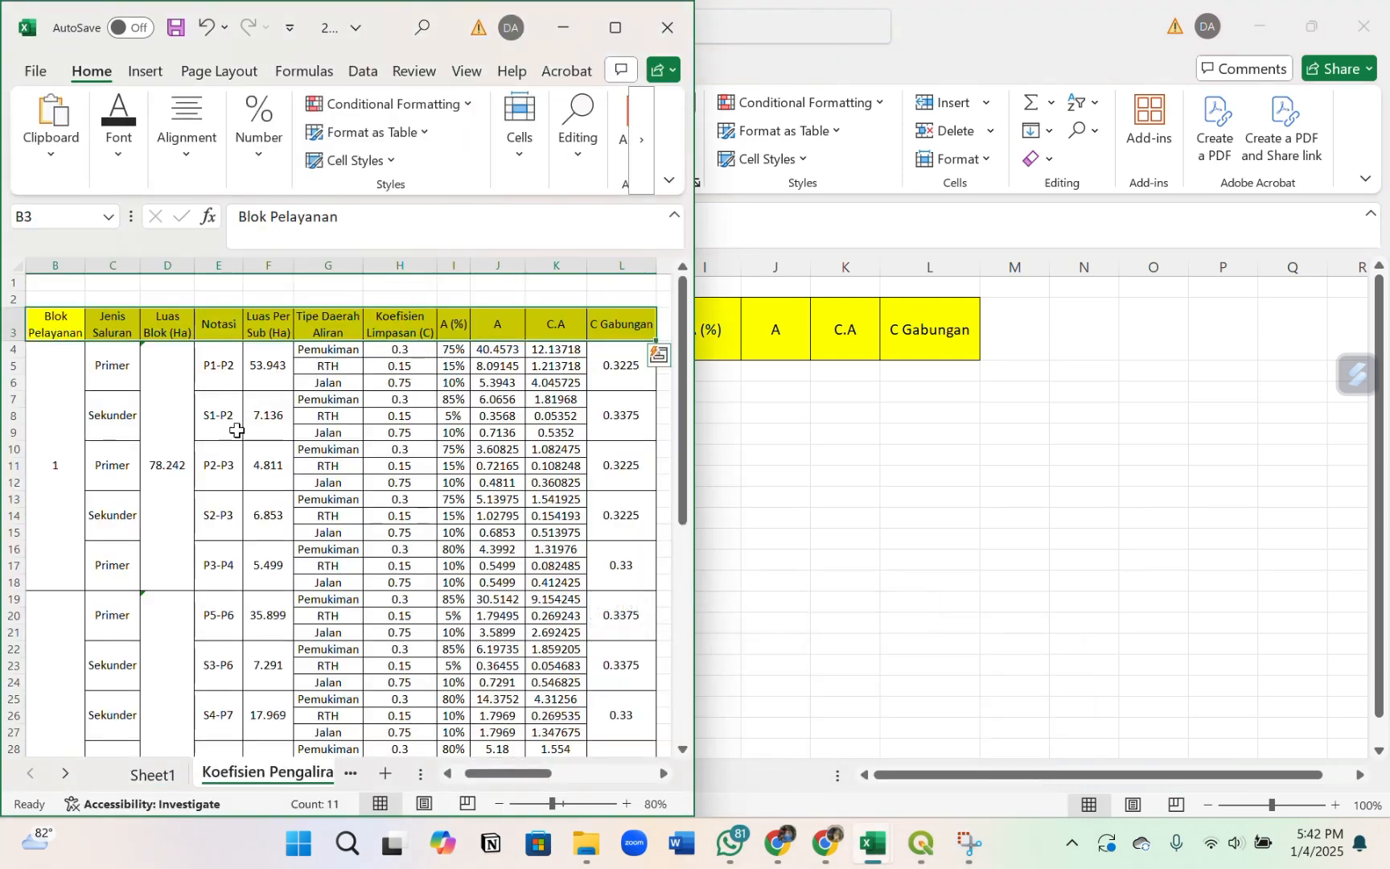
{"action": "left_click", "coordinate": [164, 397]}
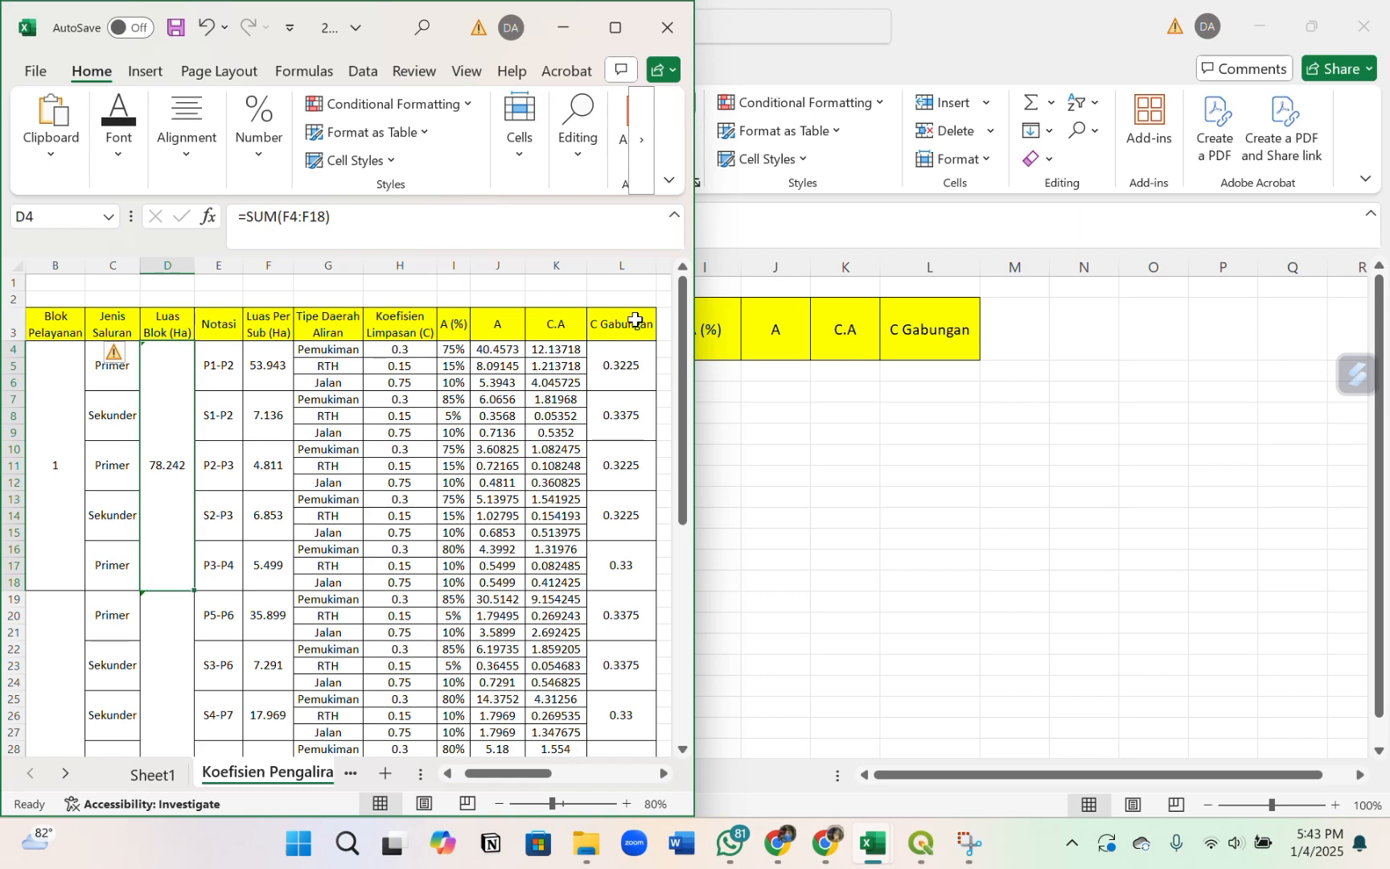
- Arrange Book2 and the QGIS map window side by side and zoom the map to channel nodes P1 to P5
{"action": "left_click", "coordinate": [866, 423]}
{"action": "key", "text": "super+Left"}
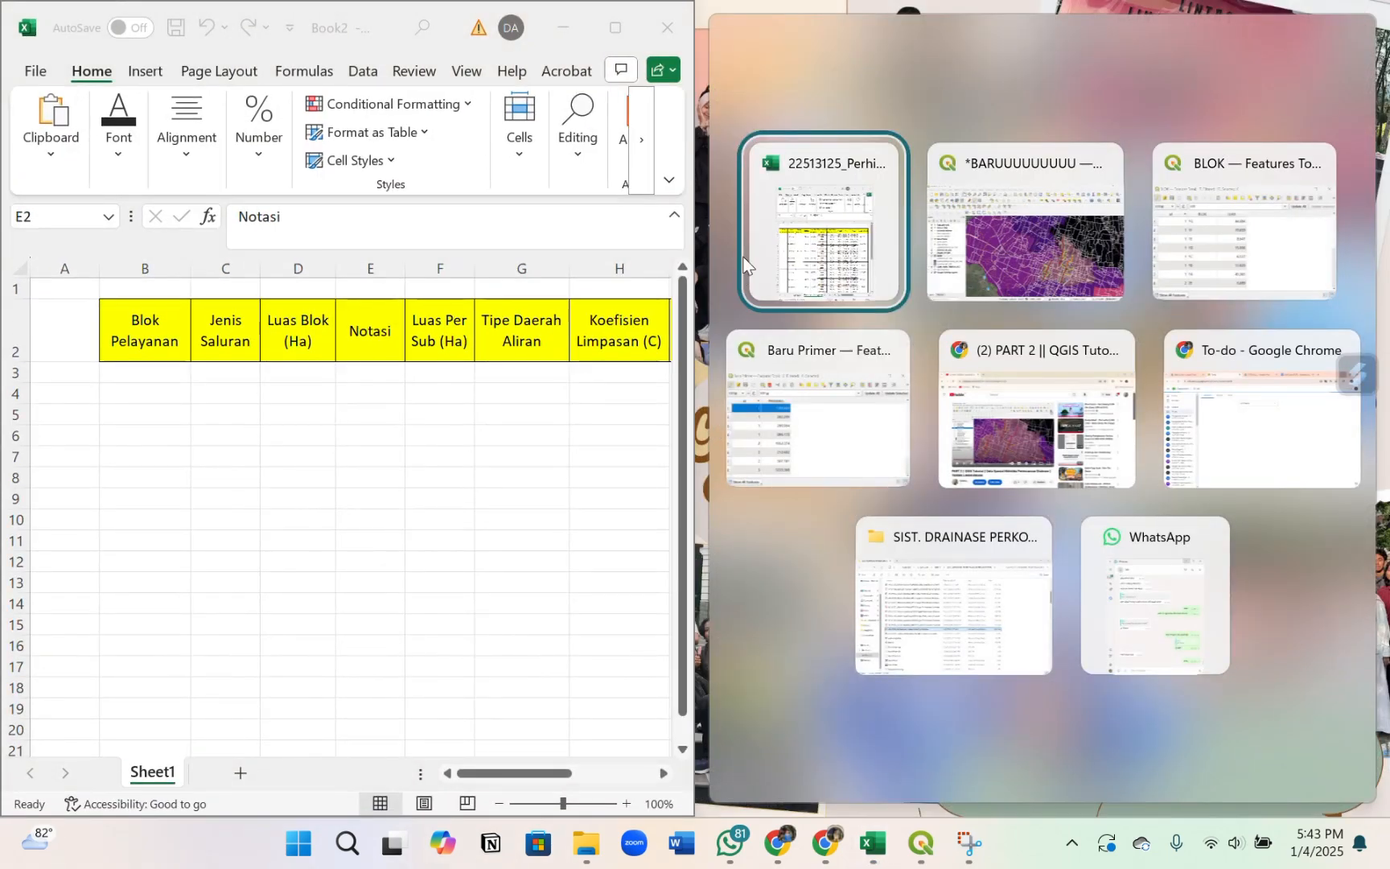
{"action": "left_click", "coordinate": [1014, 224]}
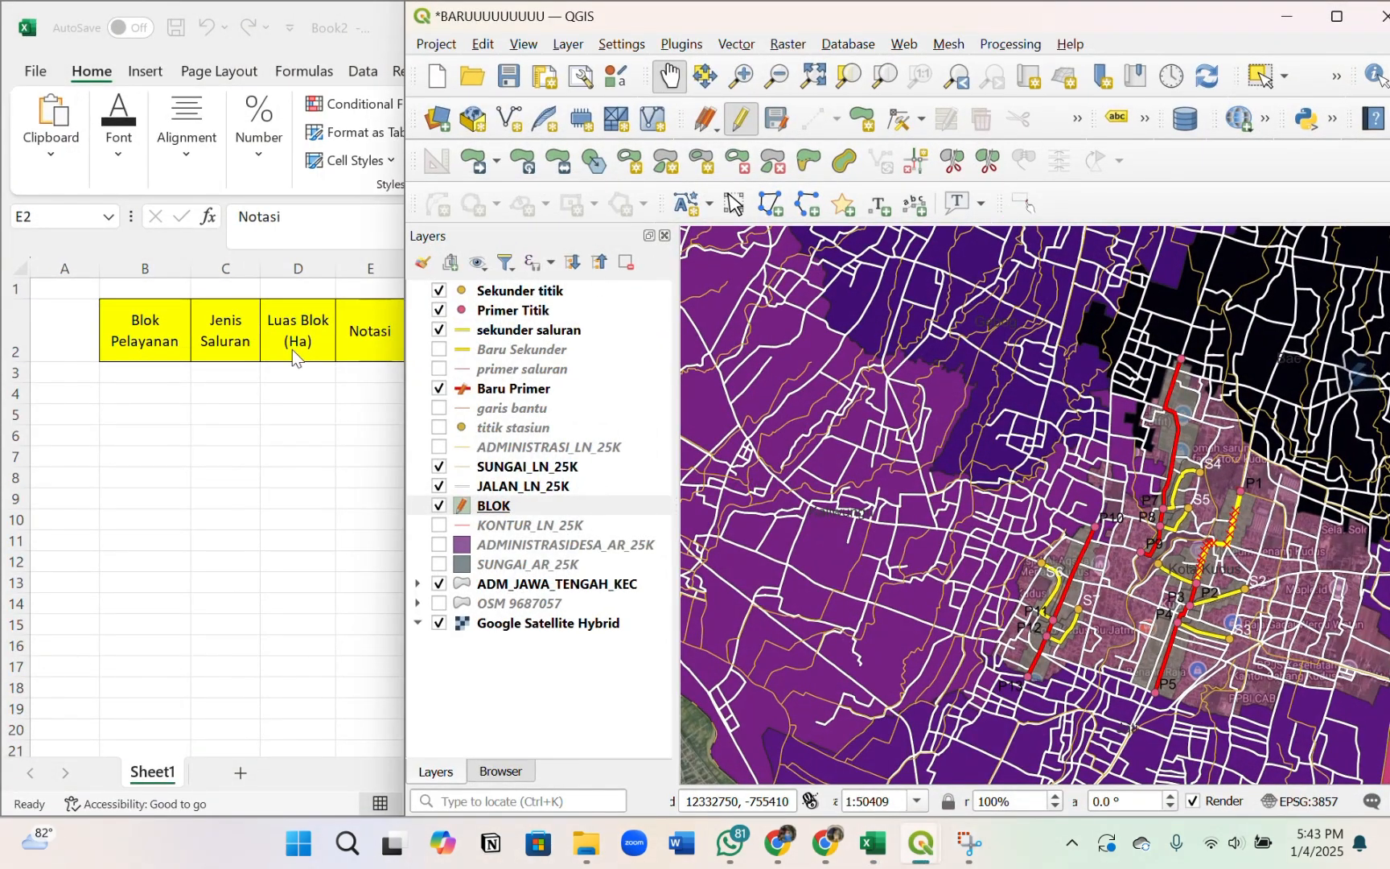
{"action": "left_click", "coordinate": [295, 378]}
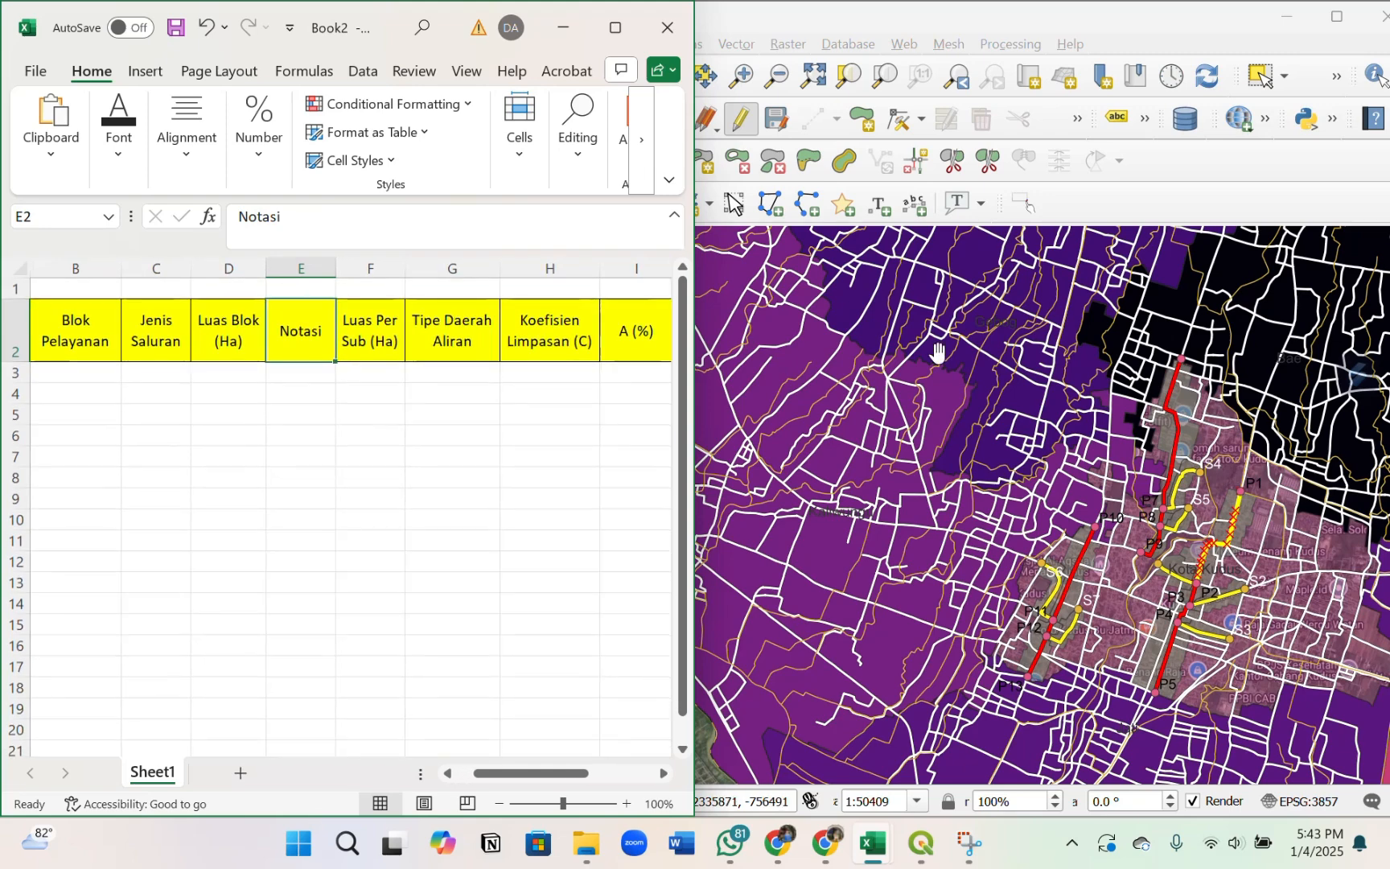
{"action": "scroll", "coordinate": [1046, 368], "scroll_direction": "down", "scroll_amount": 1}
{"action": "scroll", "coordinate": [1108, 521], "scroll_direction": "up", "scroll_amount": 1}
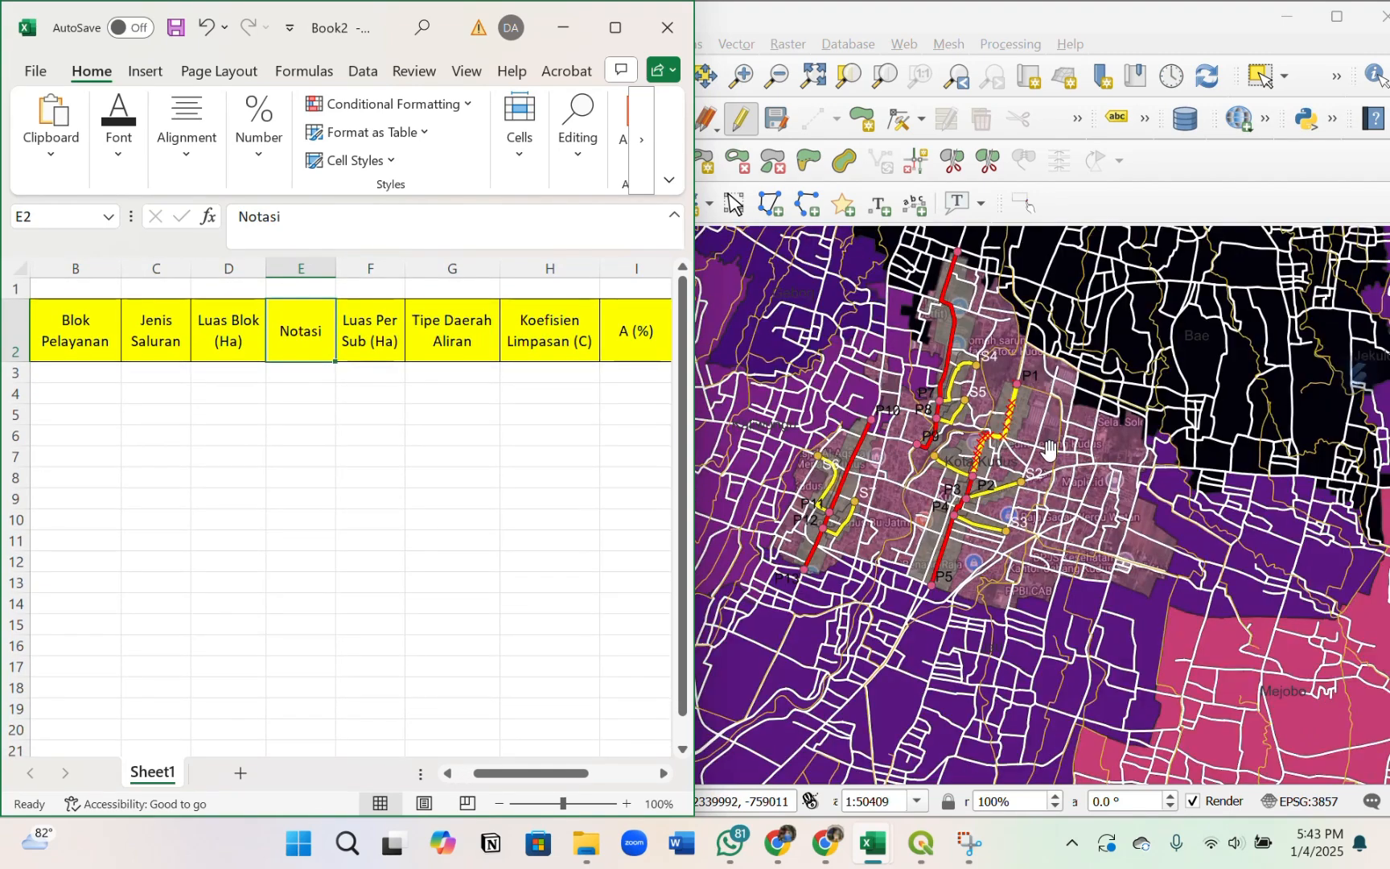
{"action": "scroll", "coordinate": [1016, 427], "scroll_direction": "up", "scroll_amount": 1}
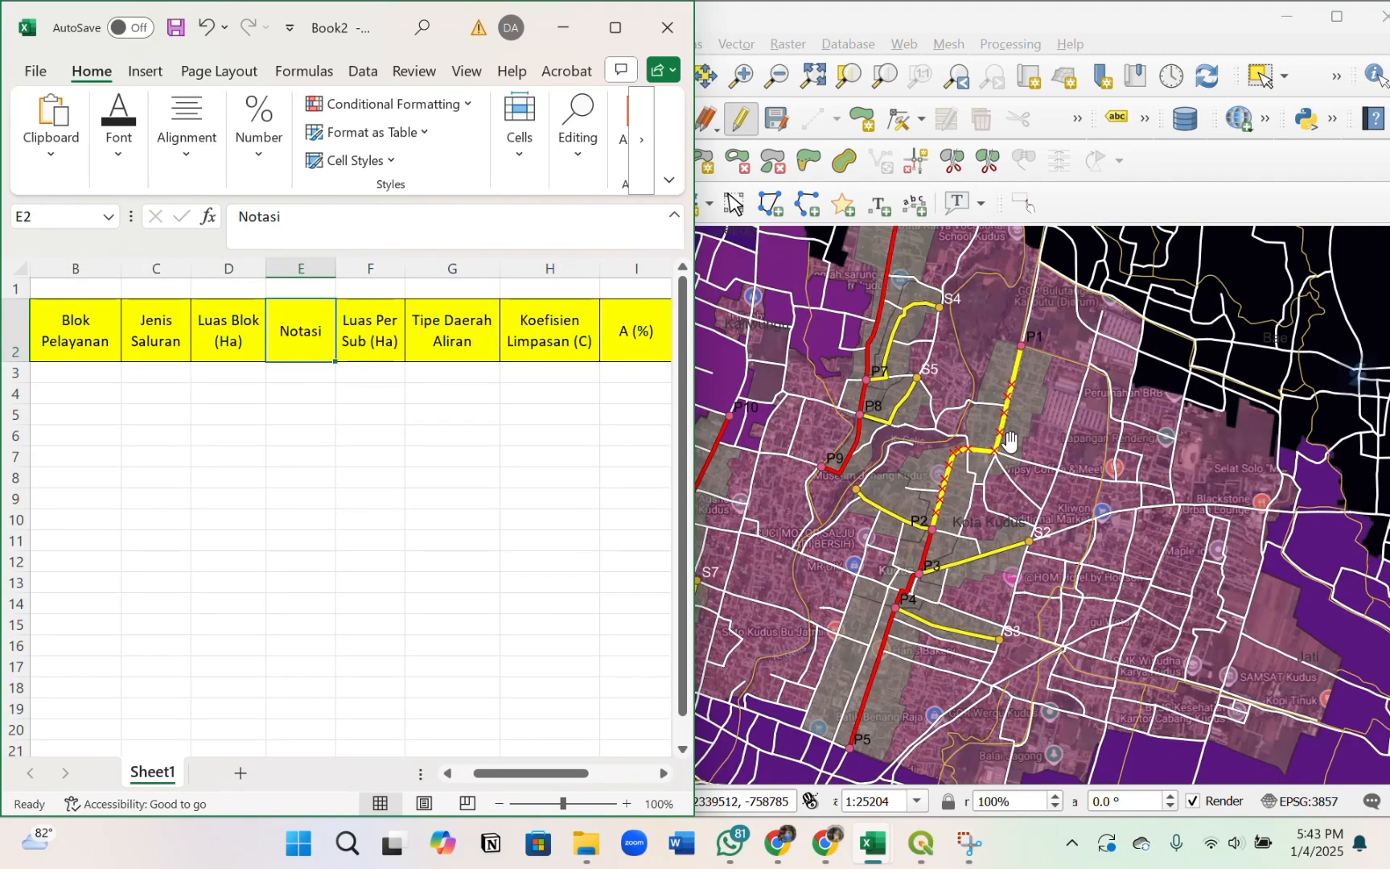
- Enter 1 as the Blok Pelayanan in B3 of Book2 and Primer as the Jenis Saluran in C3
{"action": "left_click_drag", "start_coordinate": [1009, 443], "coordinate": [1034, 421]}
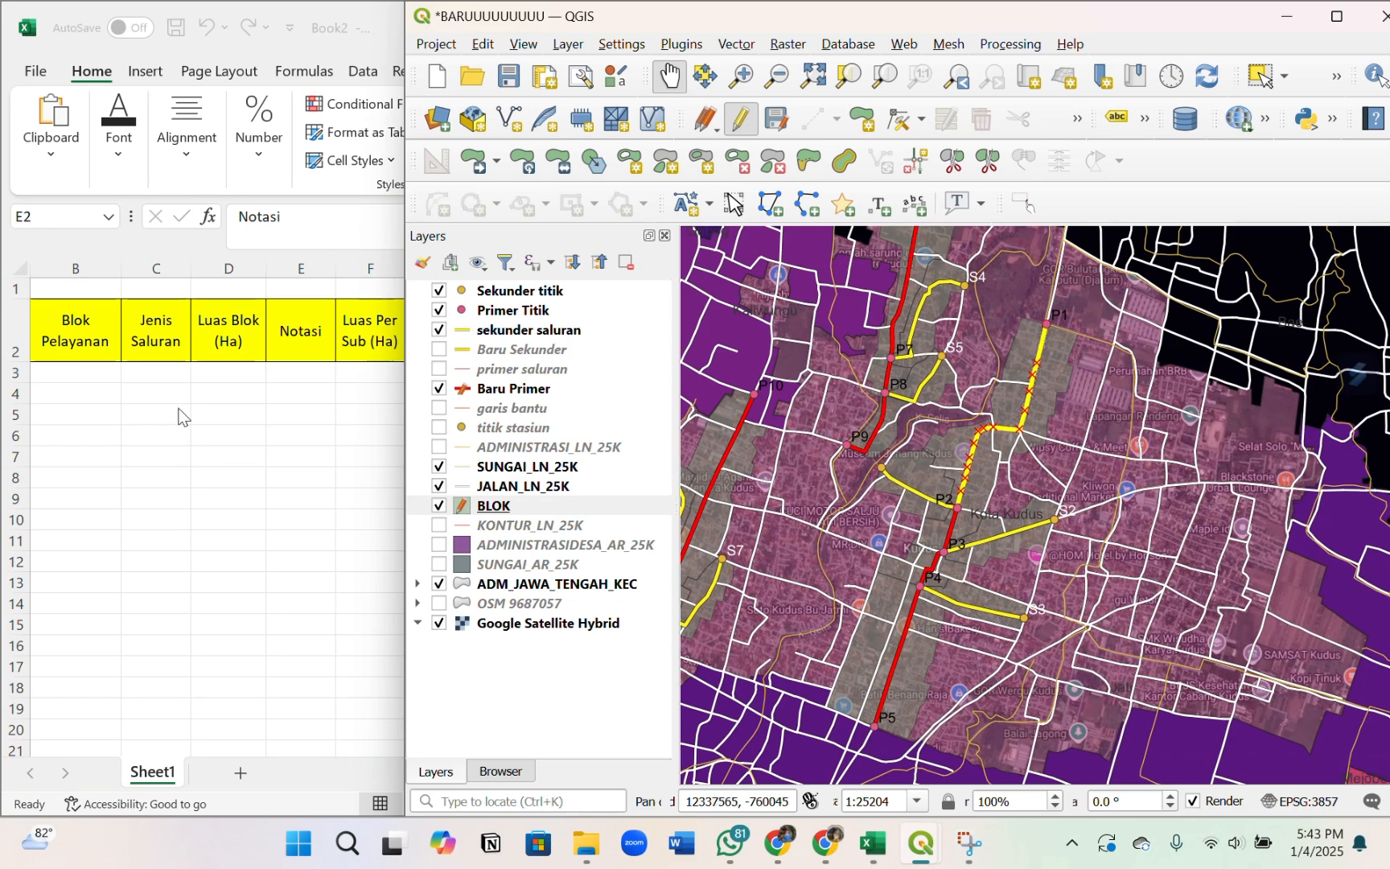
{"action": "left_click", "coordinate": [110, 373]}
{"action": "left_click", "coordinate": [99, 374]}
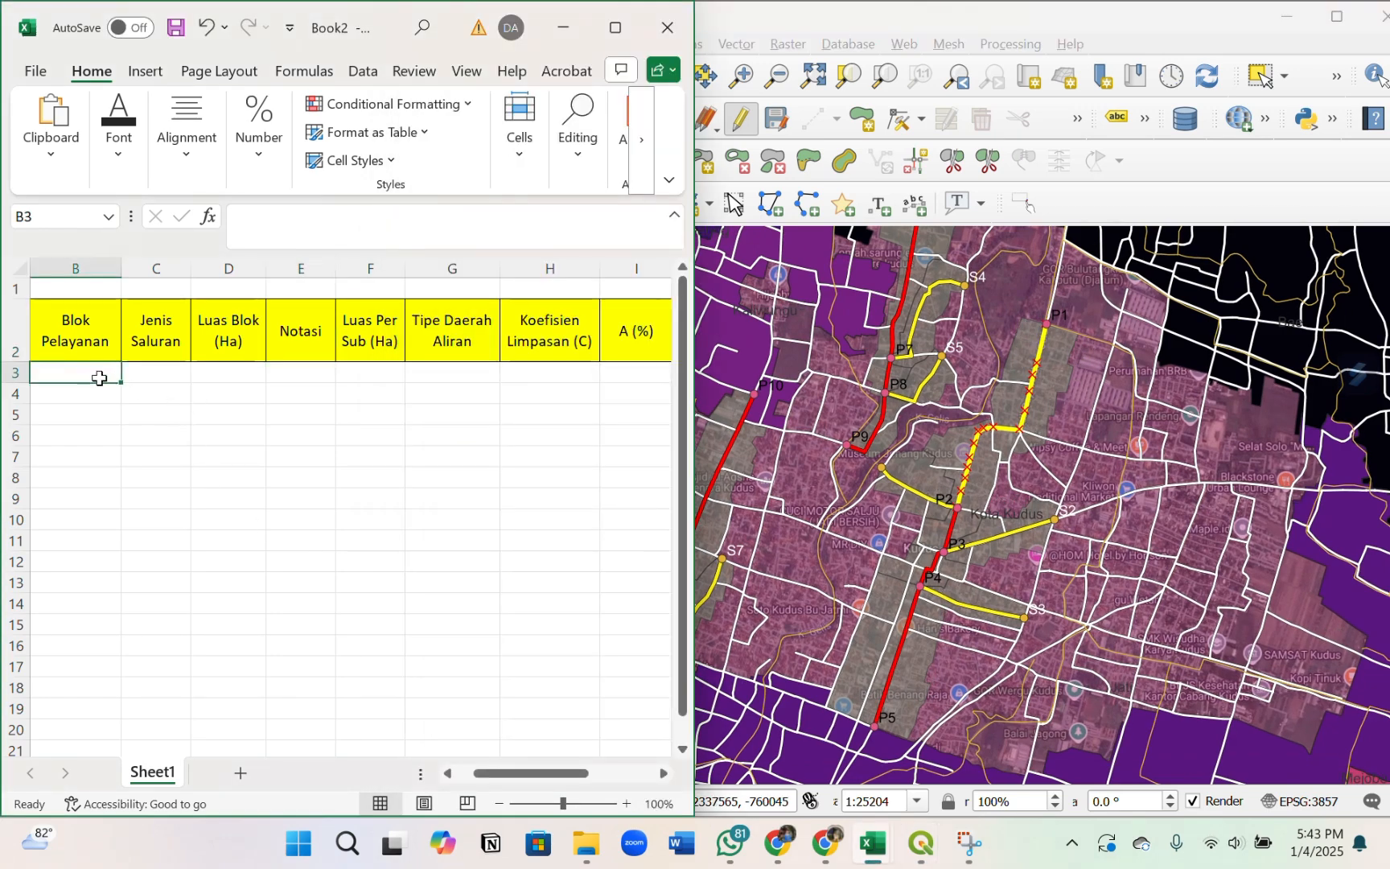
{"action": "type", "text": "1"}
{"action": "left_click", "coordinate": [176, 371]}
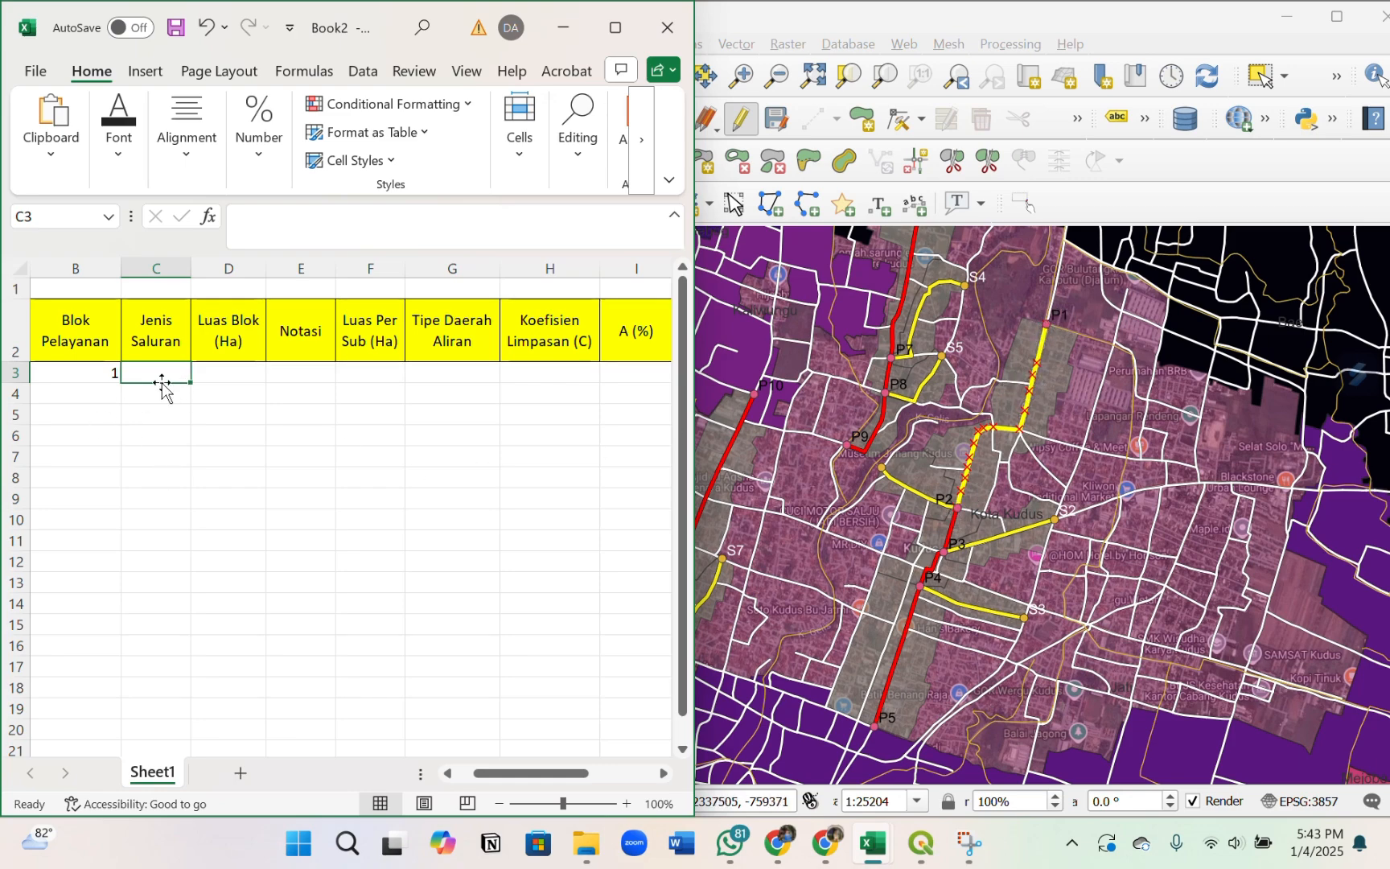
{"action": "type", "text": "Primer"}
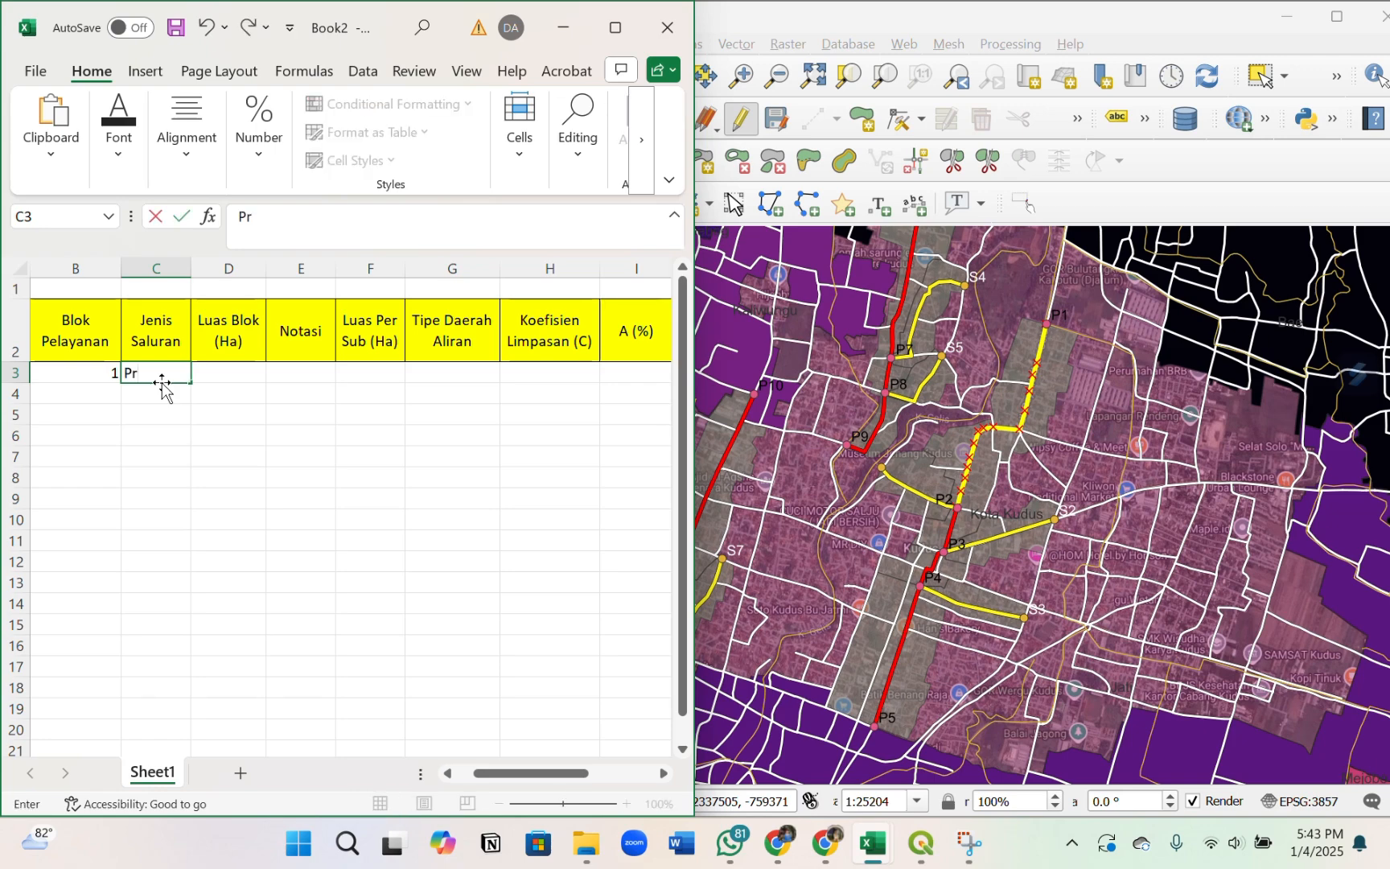
- Enter P1-P2 as the Notasi of the first primary channel in cell E3
{"action": "left_click", "coordinate": [219, 337]}
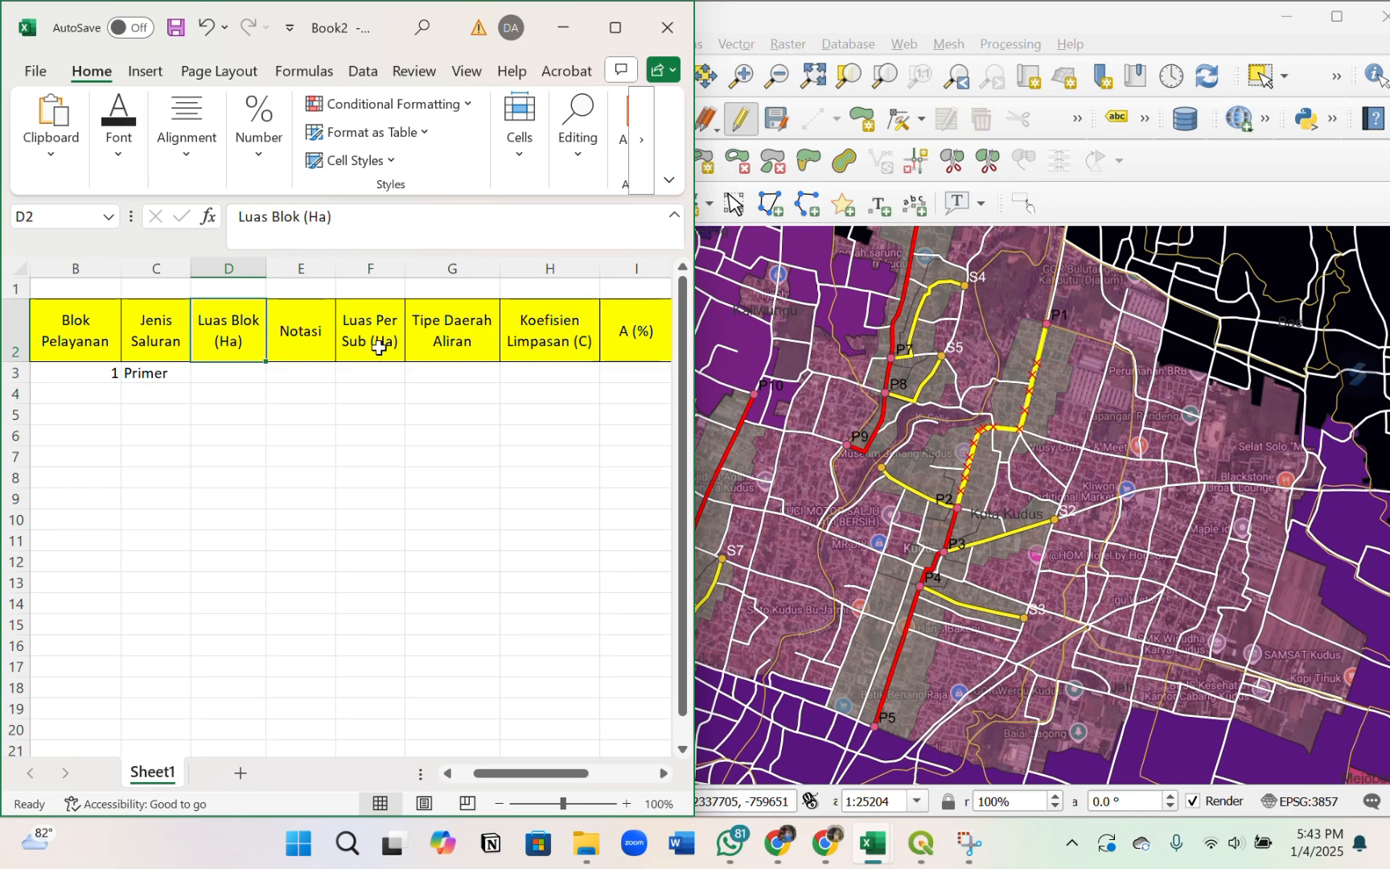
{"action": "left_click", "coordinate": [366, 372]}
{"action": "left_click", "coordinate": [223, 341]}
{"action": "left_click", "coordinate": [298, 376]}
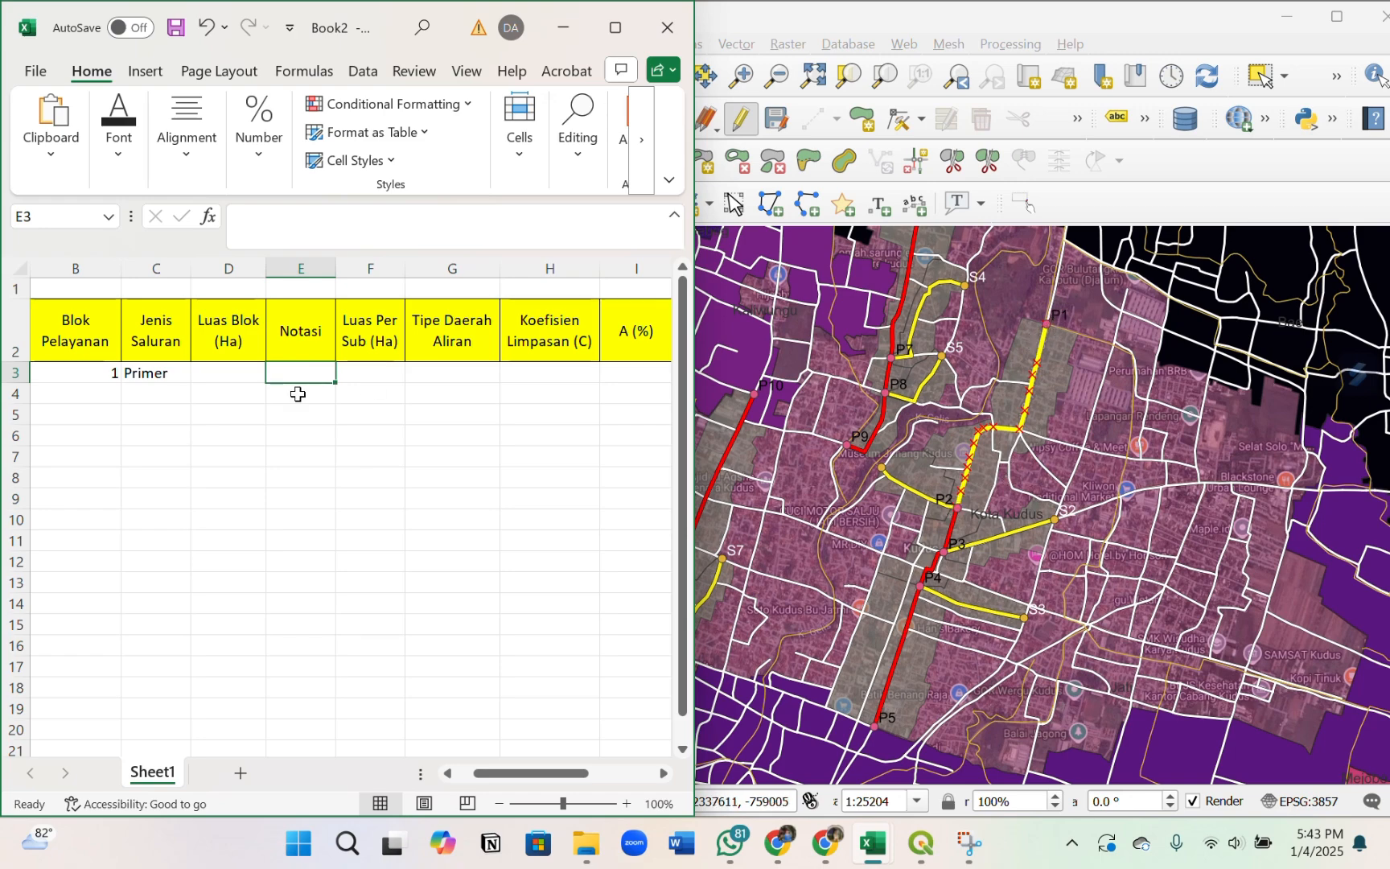
{"action": "type", "text": "p1"}
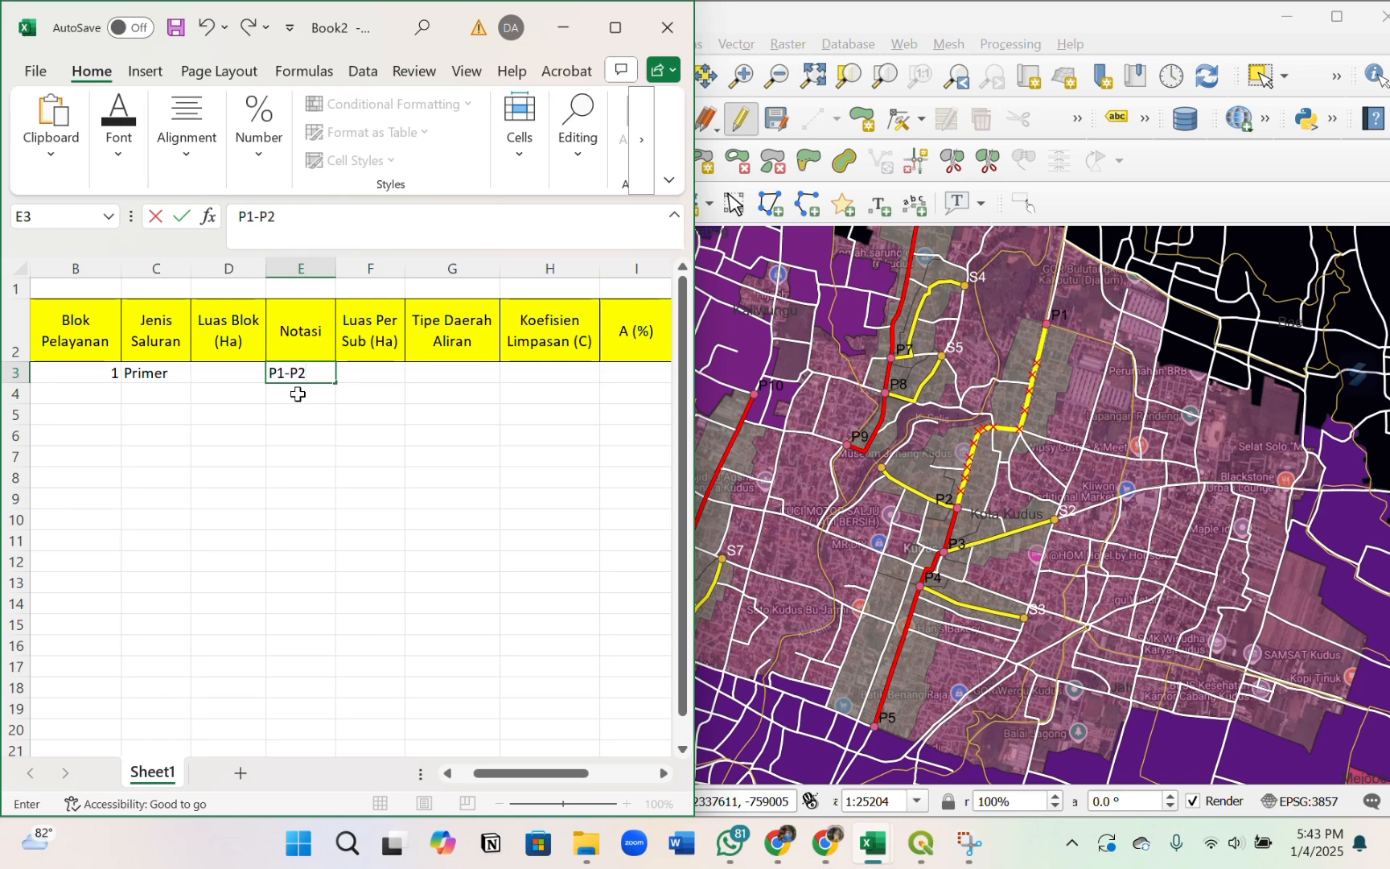
{"action": "left_click", "coordinate": [349, 371]}
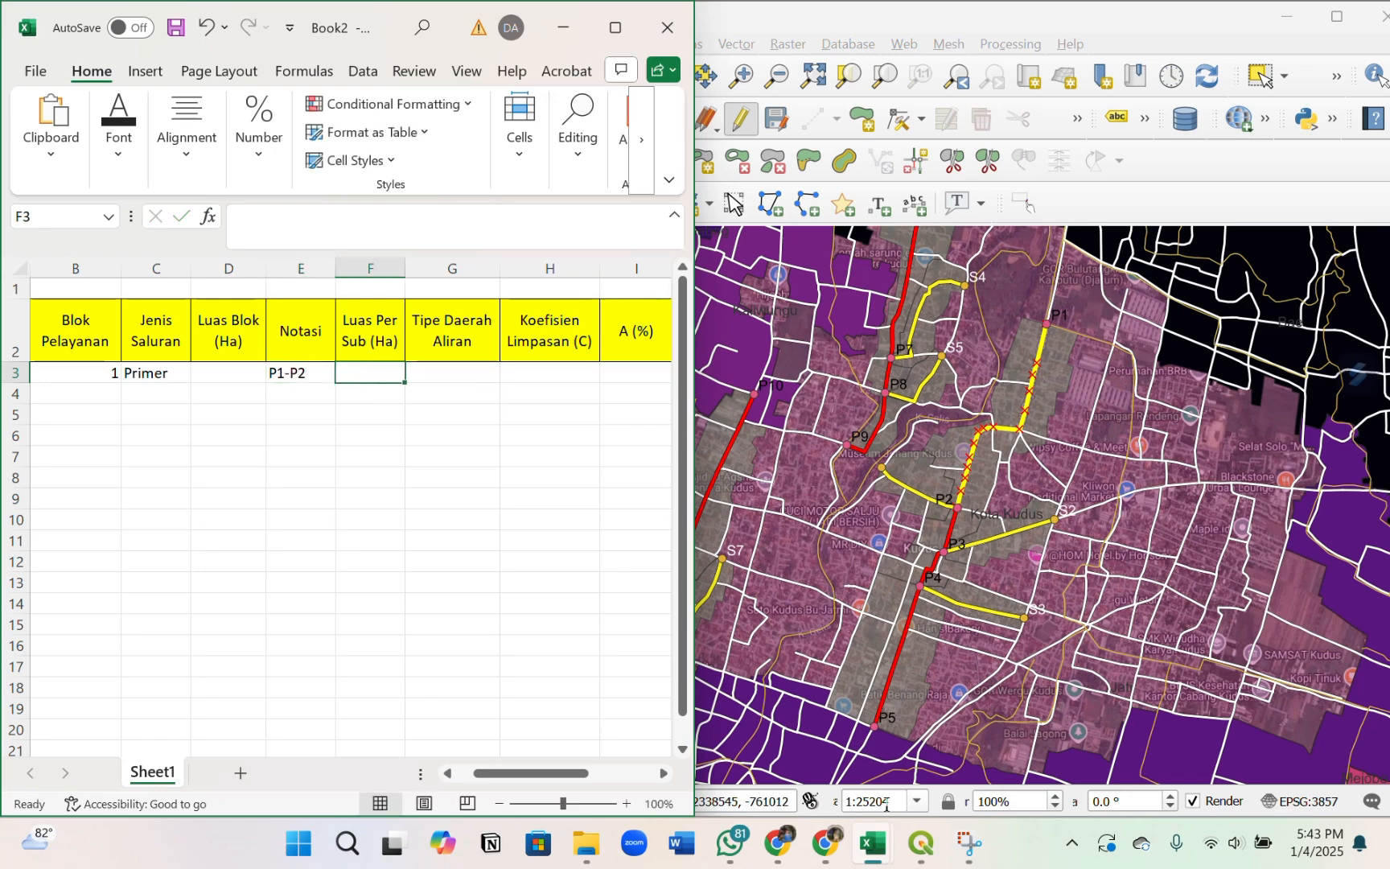
- Bring up the BLOK attribute table in QGIS, narrow its window and place it between the Book2 table and the map
{"action": "mouse_move", "coordinate": [906, 851]}
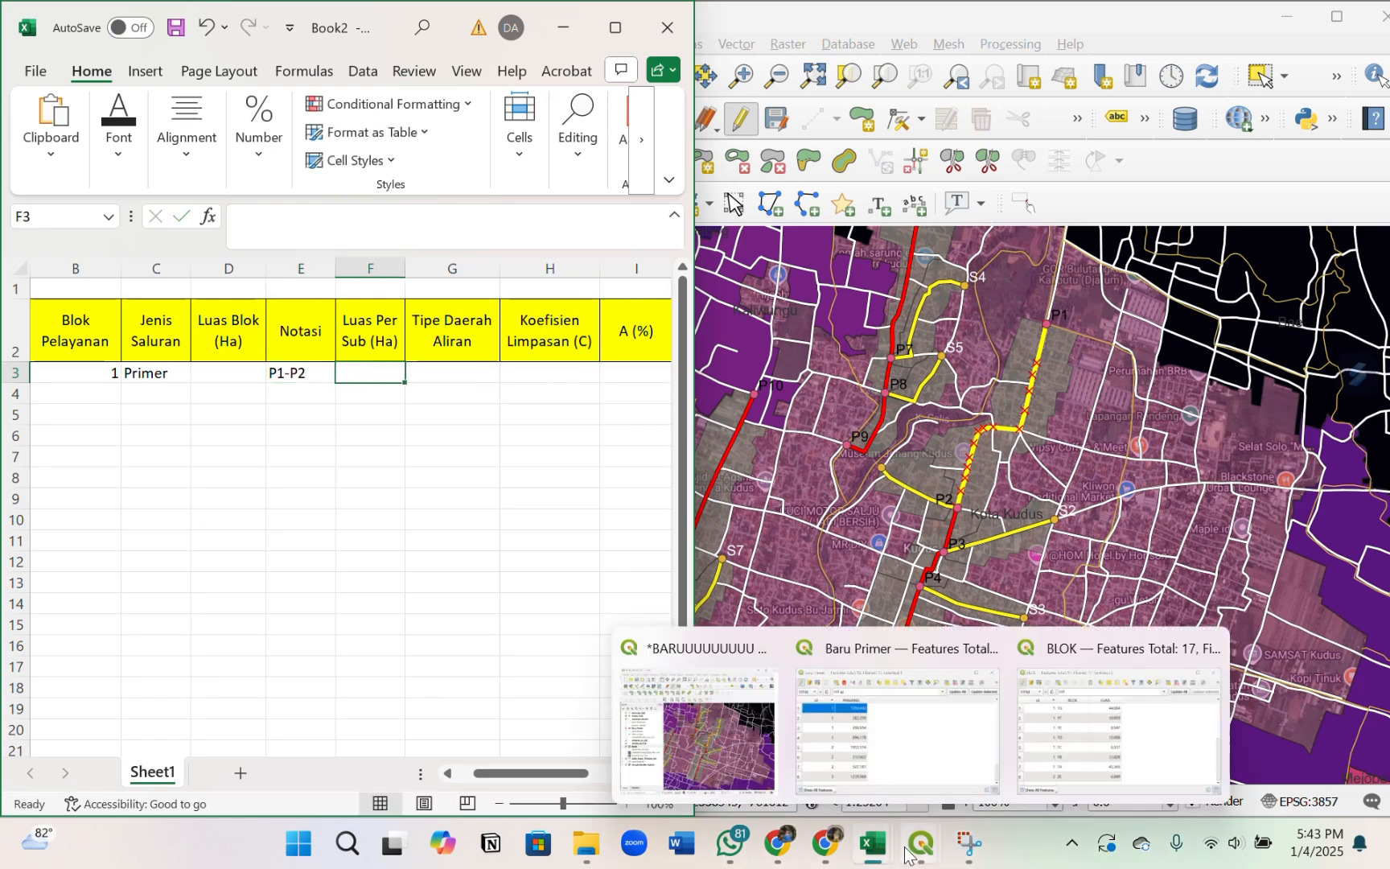
{"action": "left_click", "coordinate": [1059, 733]}
{"action": "left_click_drag", "start_coordinate": [435, 148], "coordinate": [680, 163]}
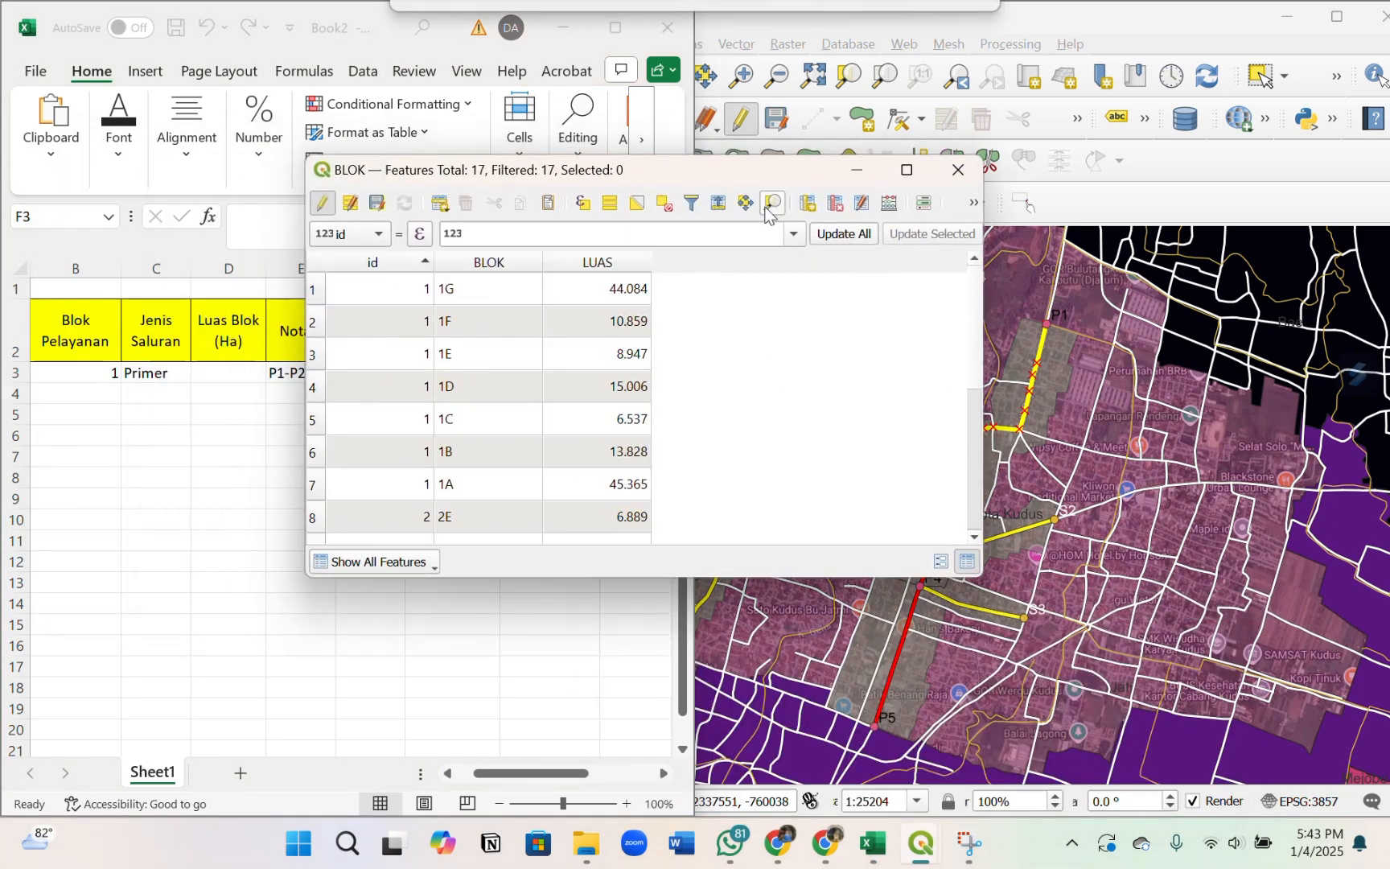
{"action": "left_click_drag", "start_coordinate": [987, 326], "coordinate": [795, 329]}
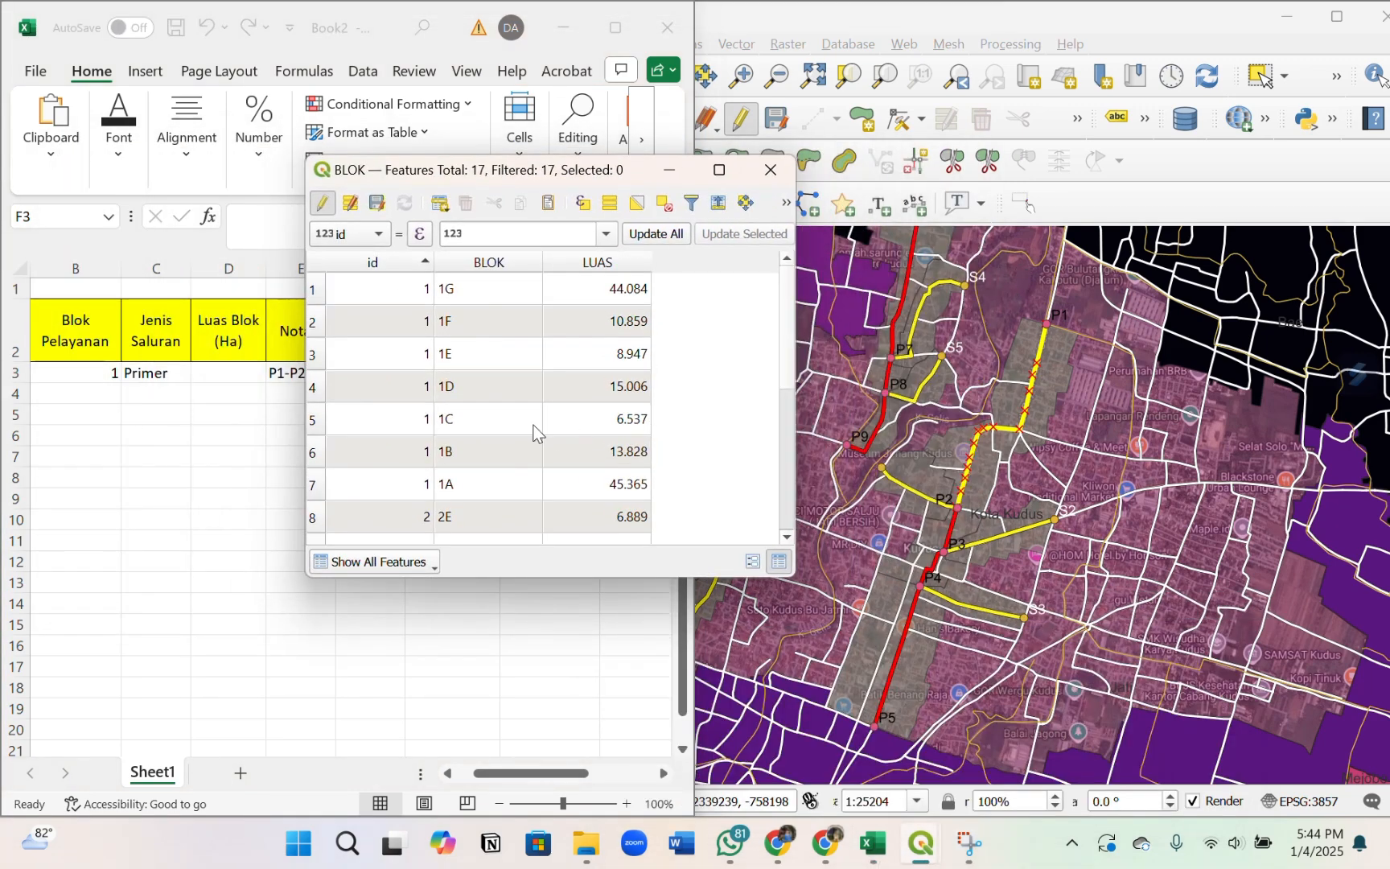
{"action": "left_click_drag", "start_coordinate": [530, 170], "coordinate": [671, 151]}
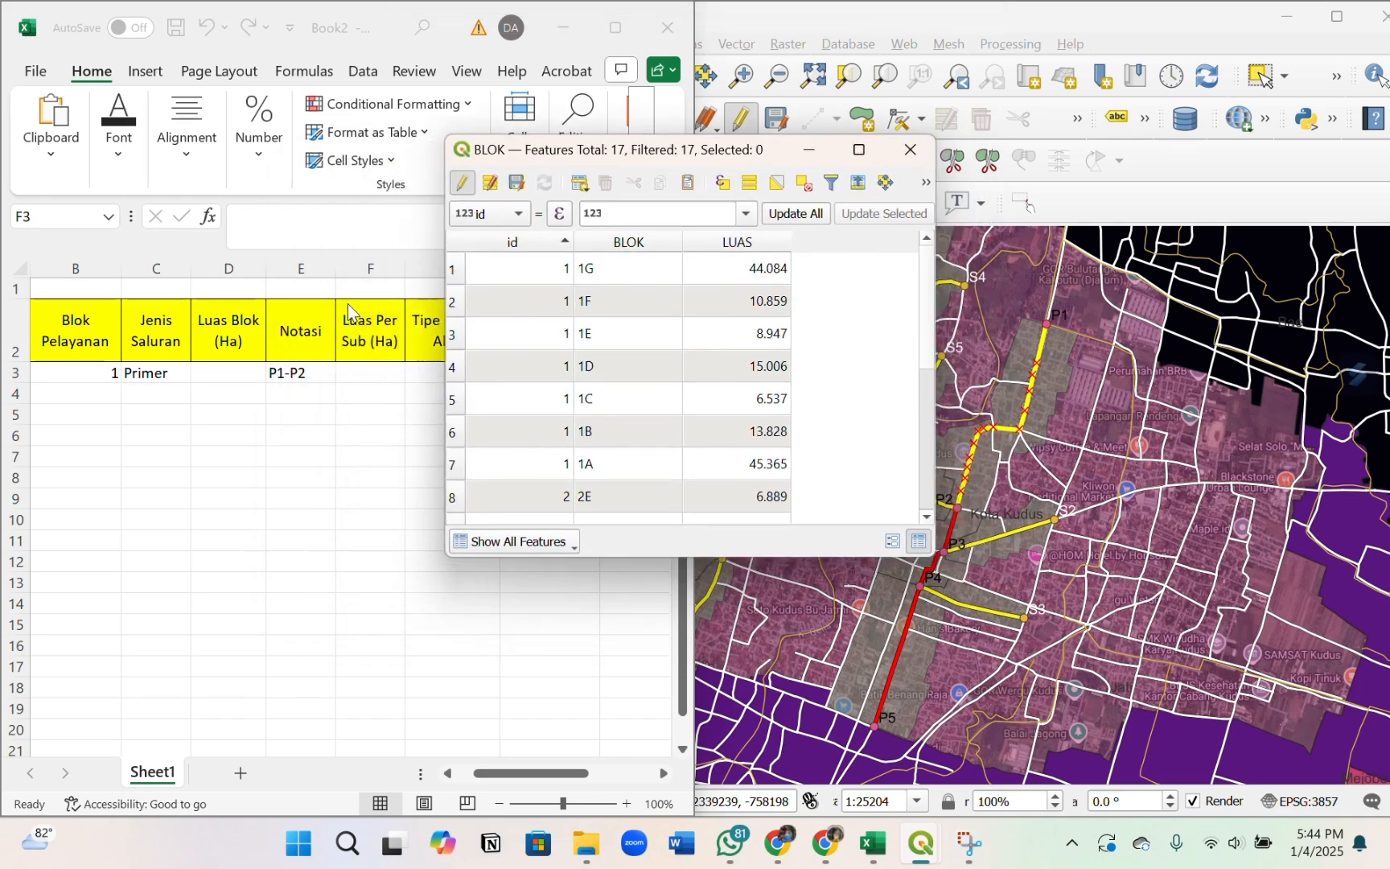
{"action": "scroll", "coordinate": [611, 400], "scroll_direction": "down", "scroll_amount": 3}
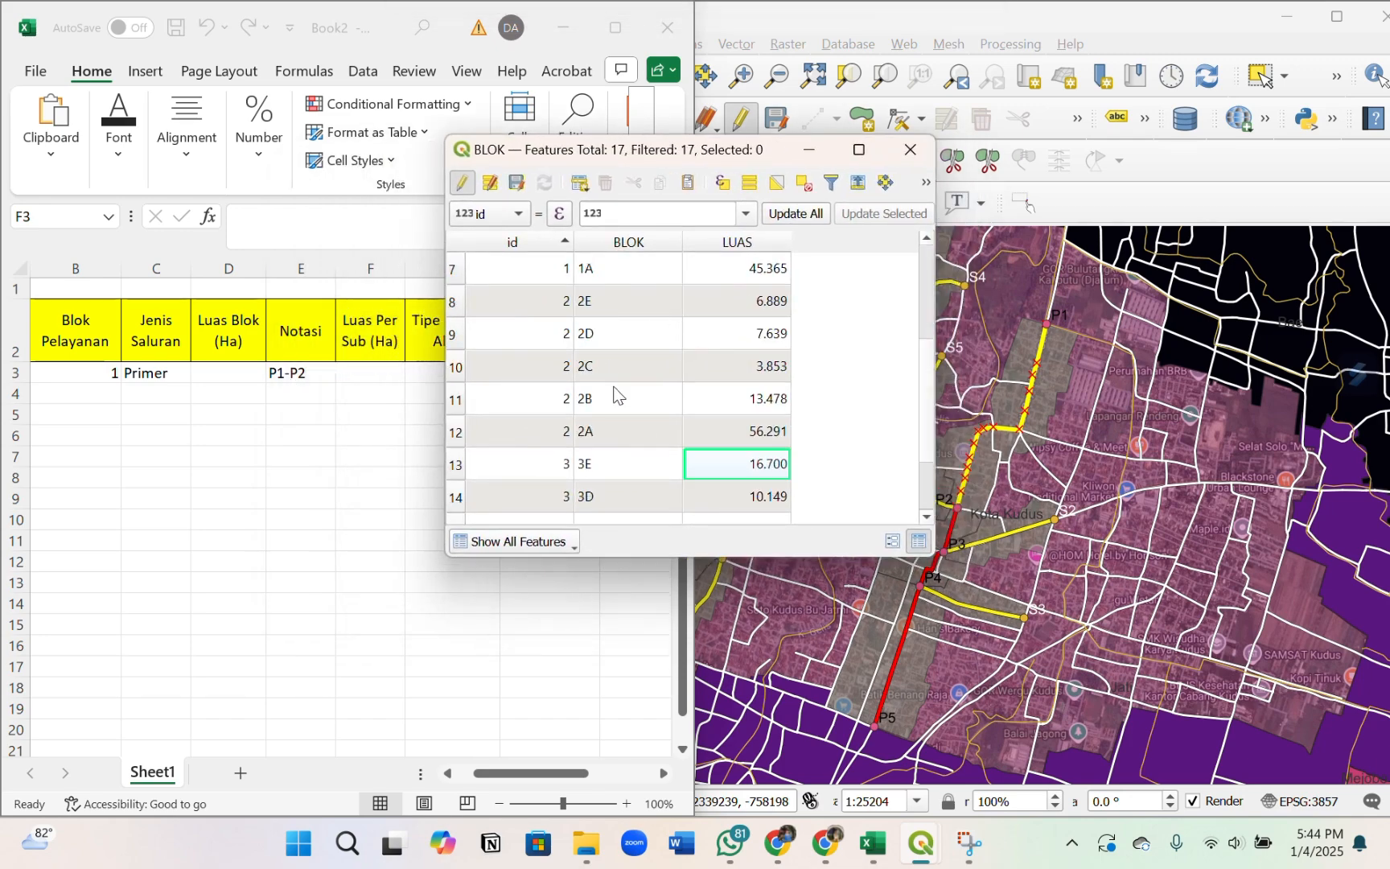
{"action": "scroll", "coordinate": [612, 400], "scroll_direction": "up", "scroll_amount": 4}
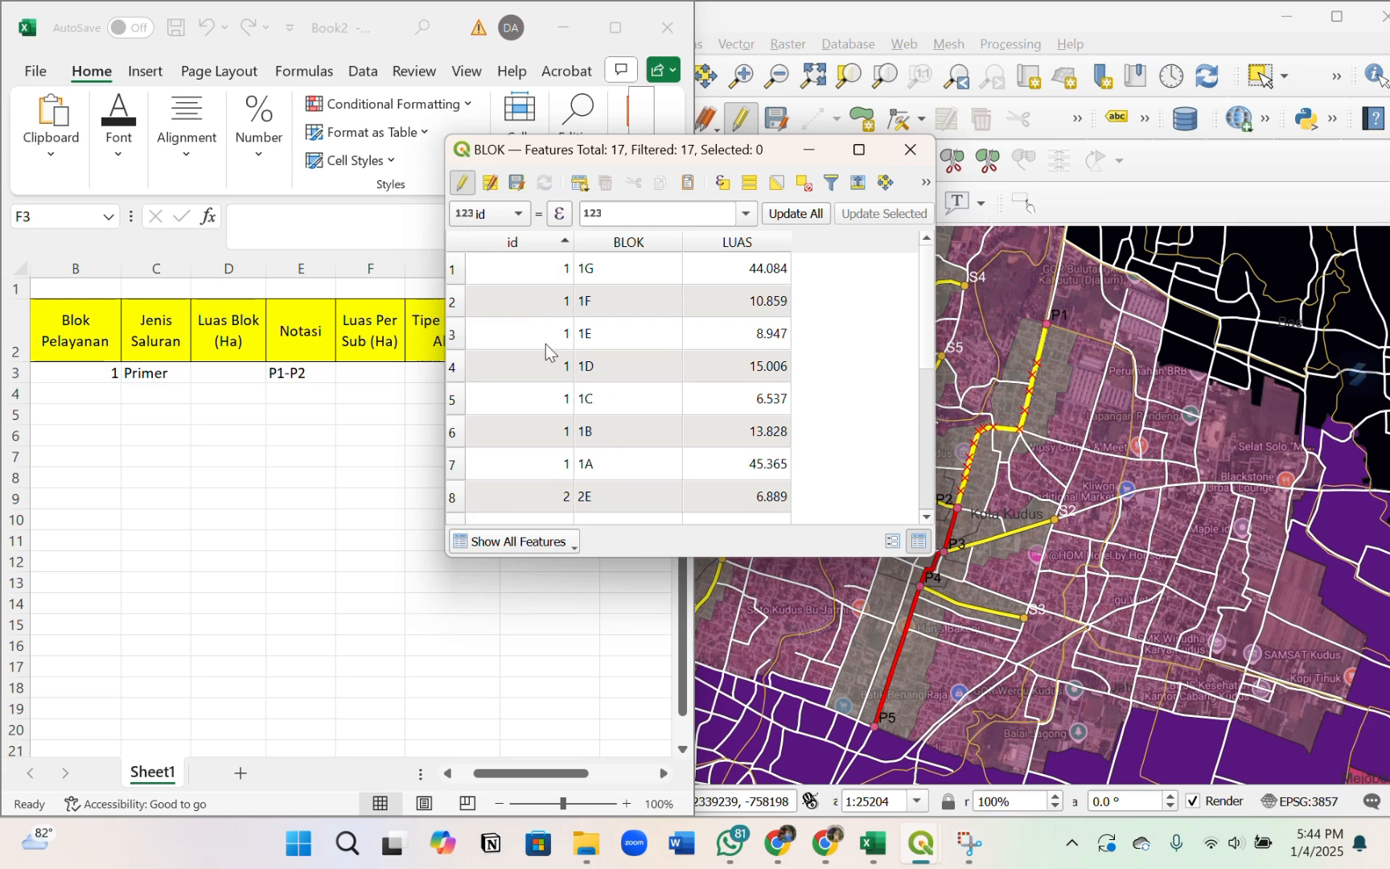
- Select block 1A in the BLOK attribute table and copy its LUAS value into the Luas Per Sub (Ha) cell F3 of Book2
{"action": "left_click", "coordinate": [456, 469]}
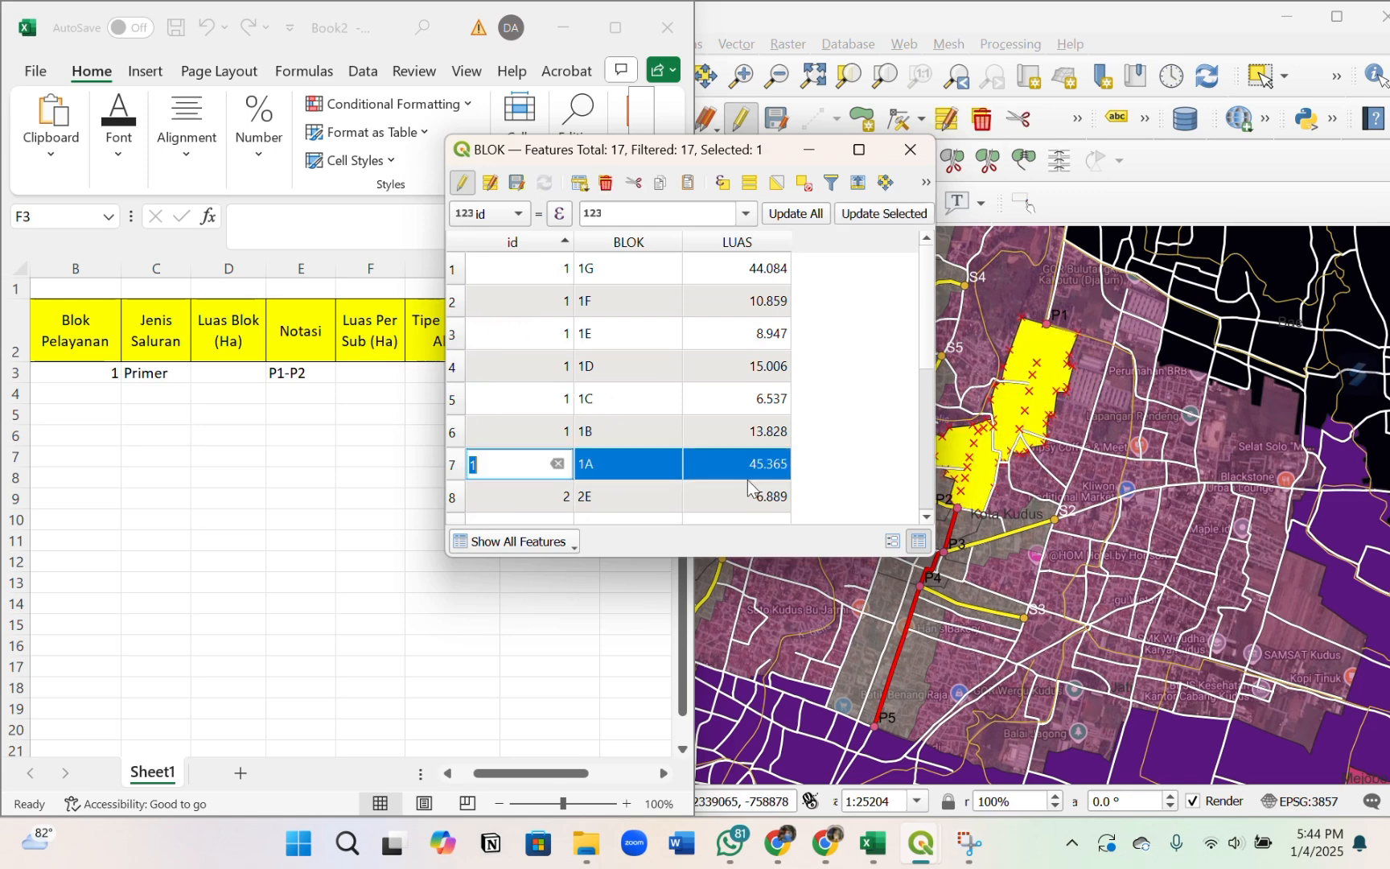
{"action": "left_click", "coordinate": [783, 471]}
{"action": "key", "text": "ctrl+c"}
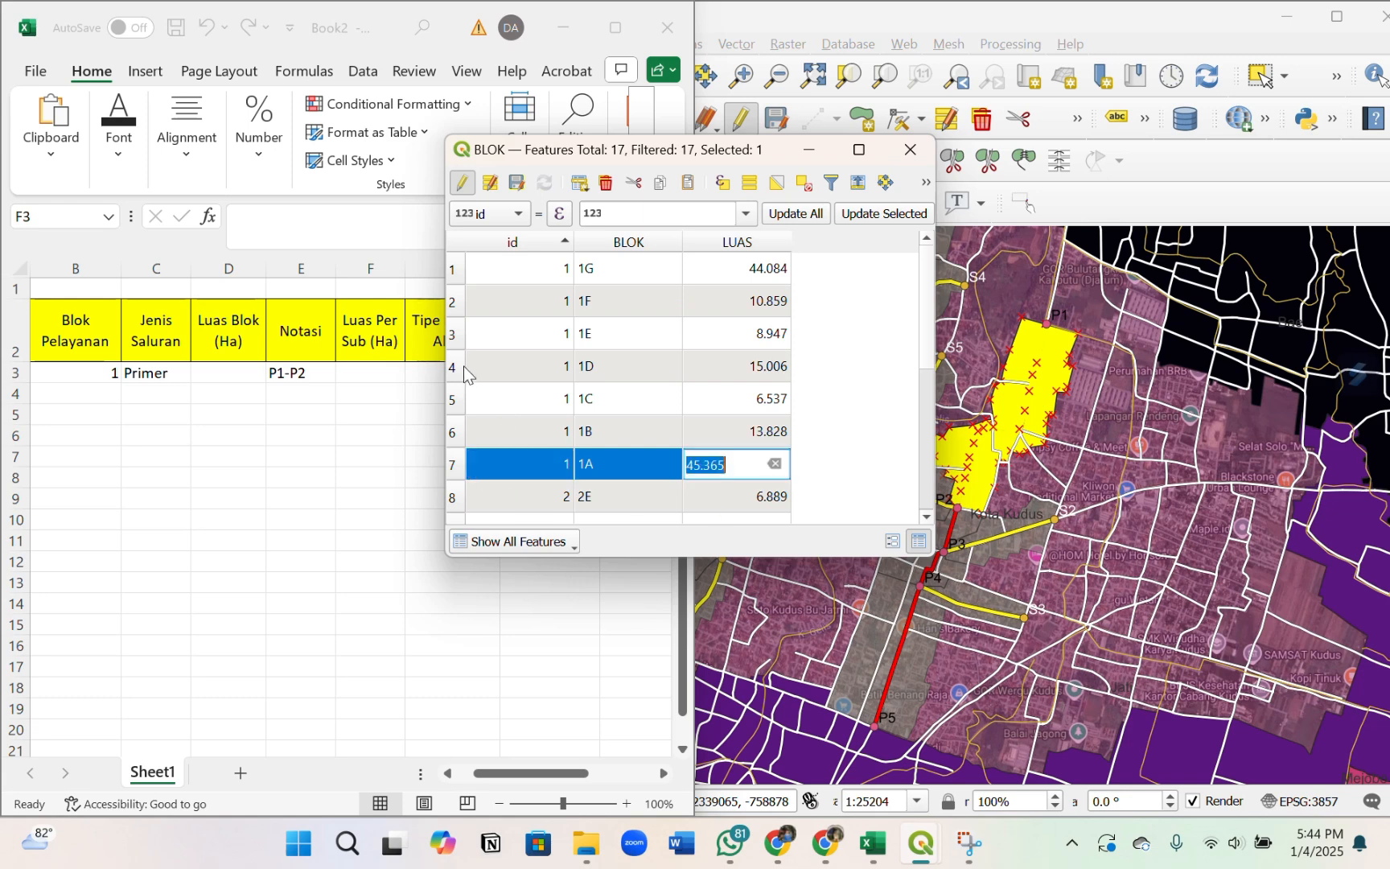
{"action": "left_click", "coordinate": [379, 372]}
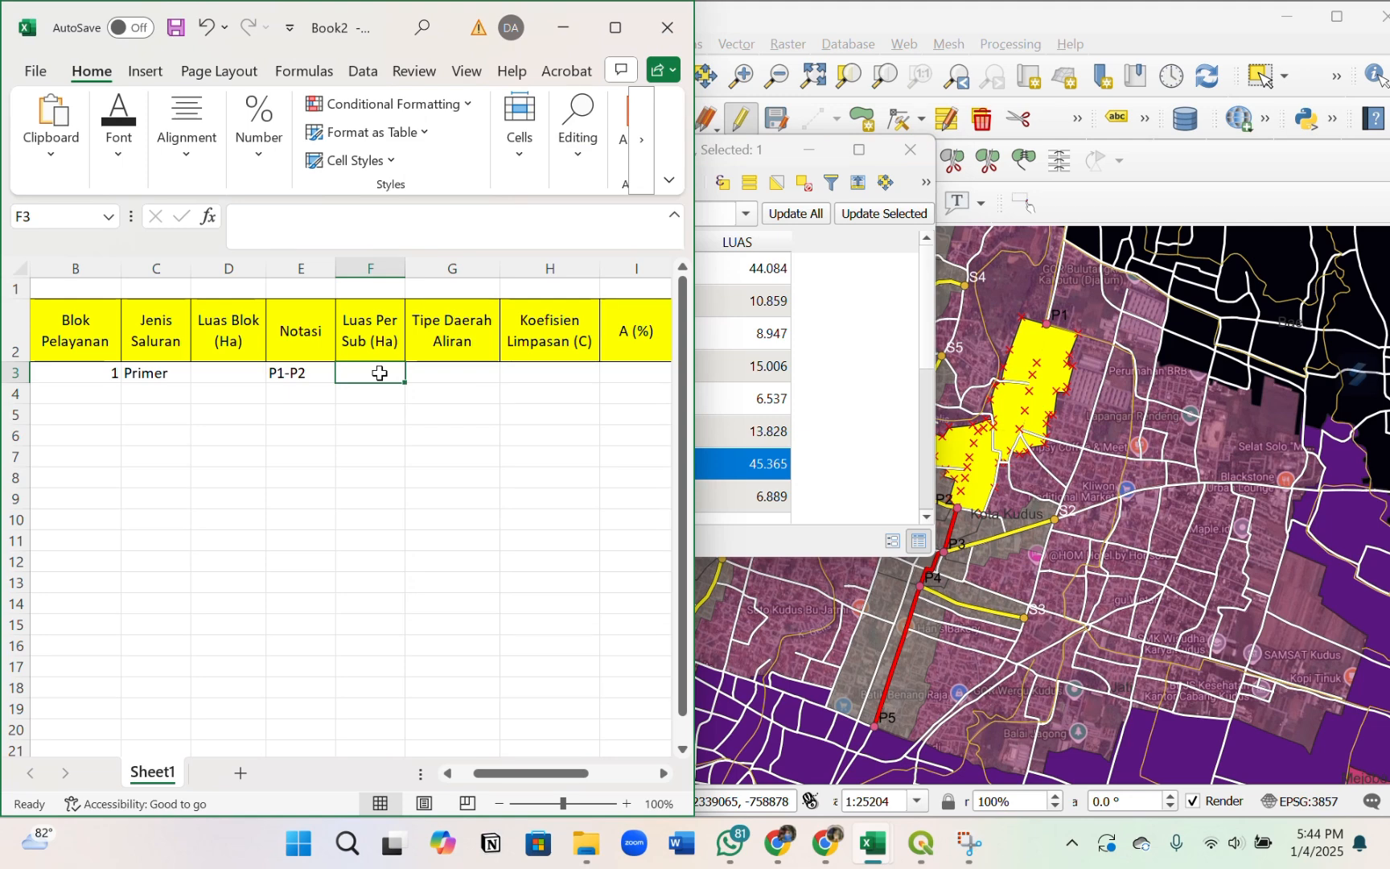
{"action": "key", "text": "ctrl+v"}
- List the Tipe Daerah Aliran entries Pemukiman, RTH and Jalan in cells G3 to G5
{"action": "left_click", "coordinate": [468, 375]}
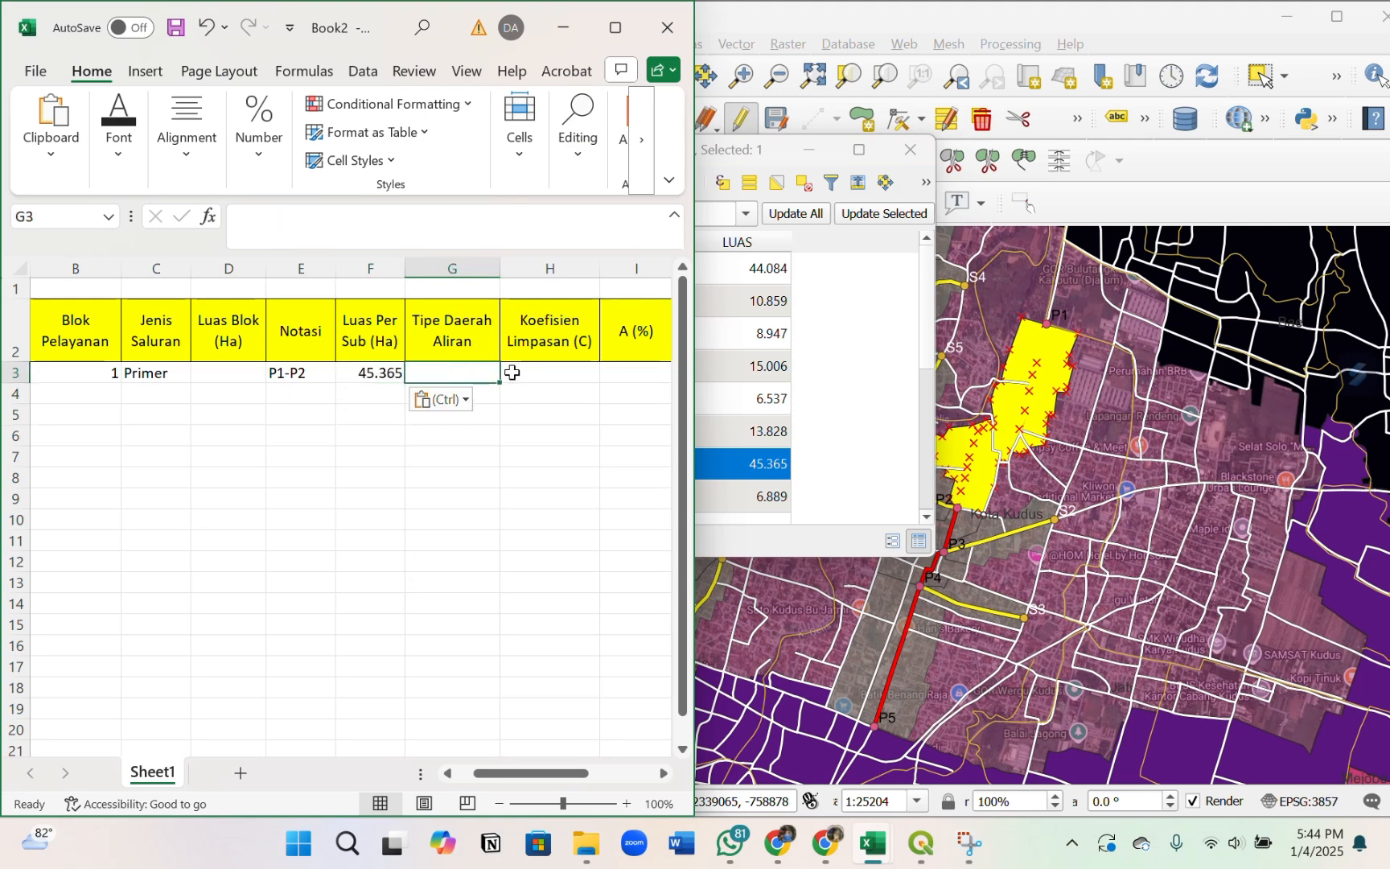
{"action": "scroll", "coordinate": [503, 381], "scroll_direction": "right", "scroll_amount": 2}
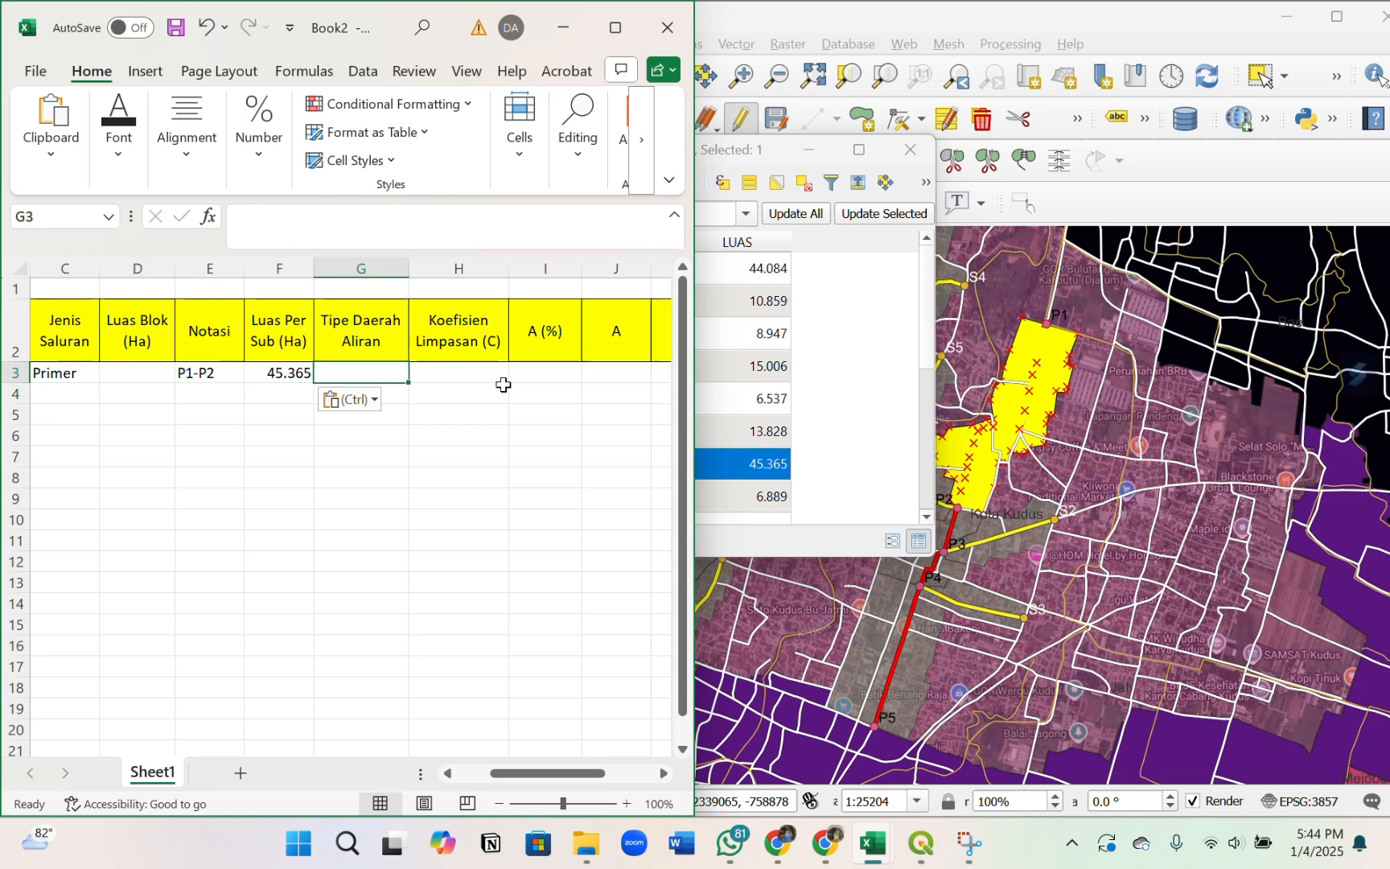
{"action": "type", "text": "Pem"}
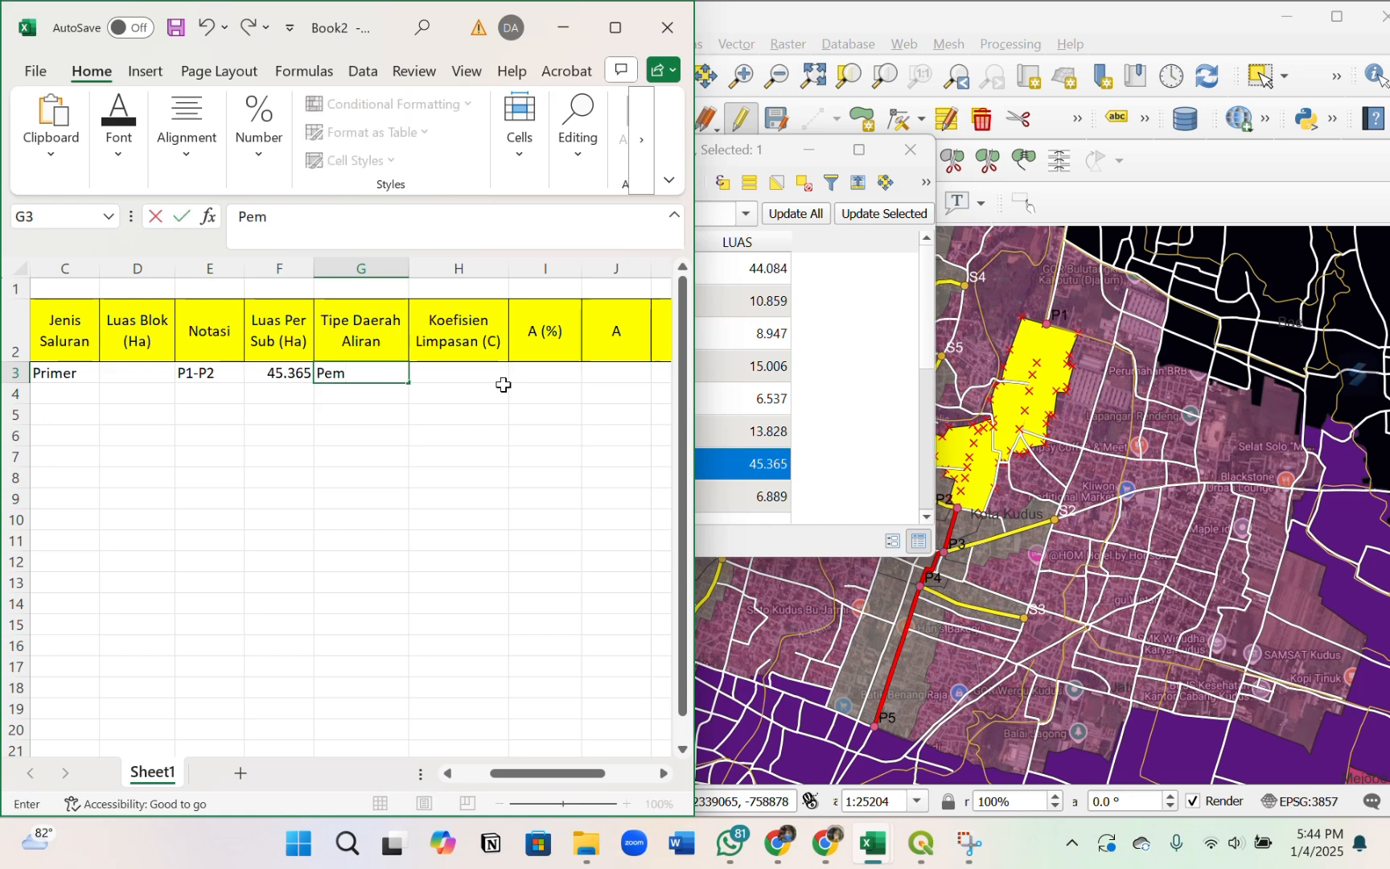
{"action": "type", "text": "ukiman"}
{"action": "key", "text": "Return"}
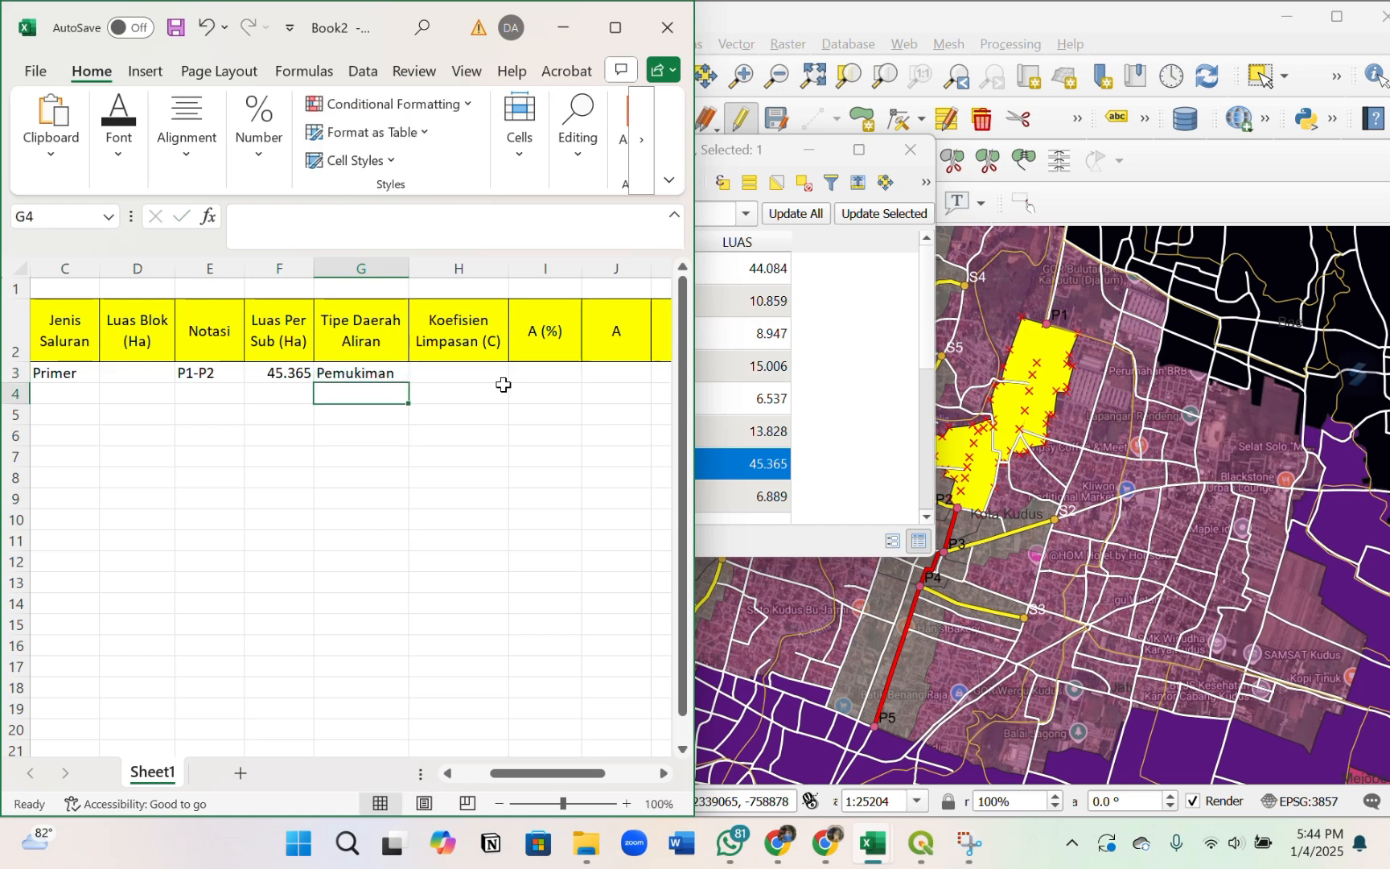
{"action": "type", "text": "RTH"}
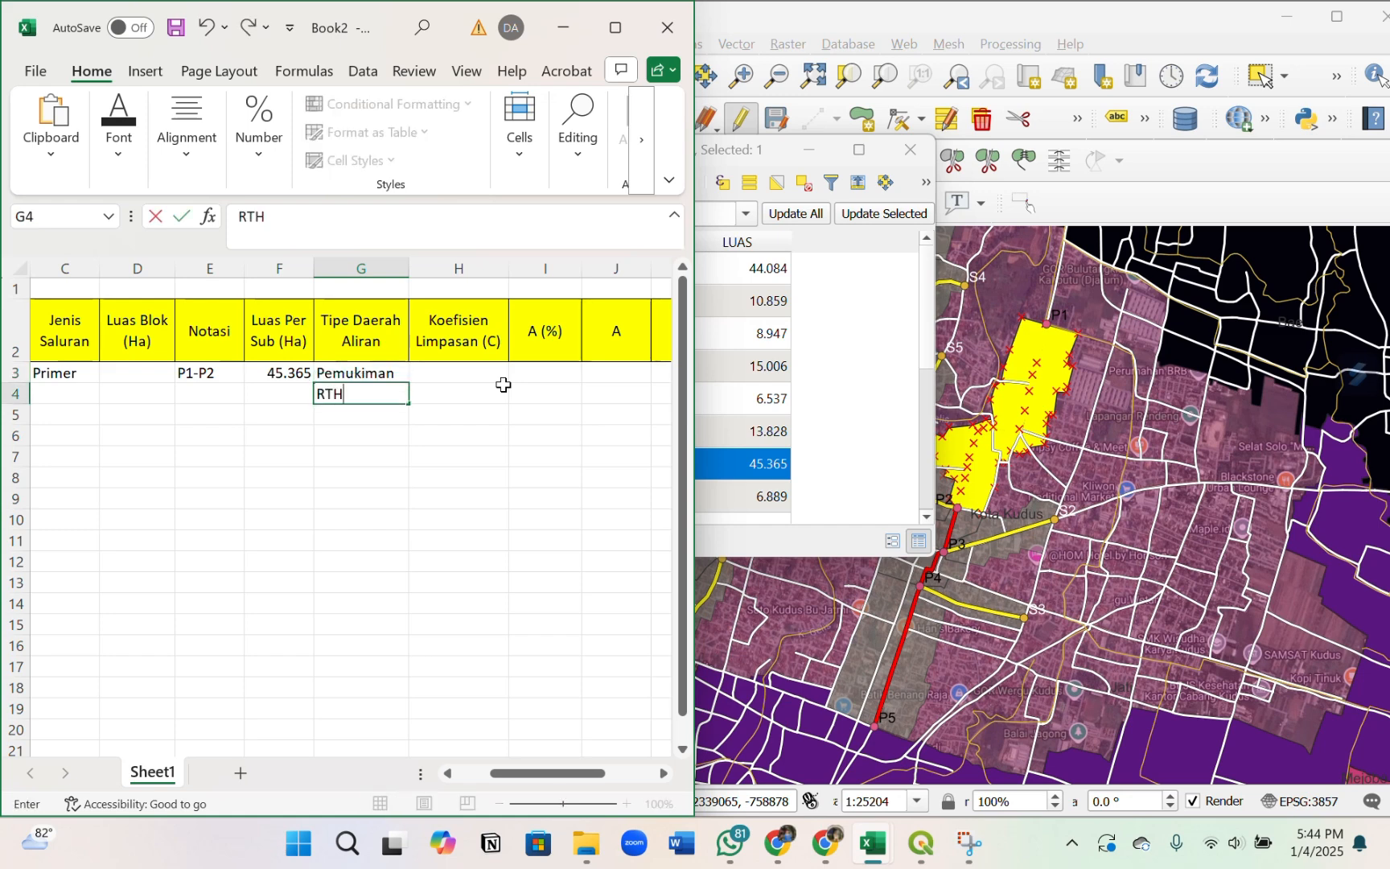
{"action": "key", "text": "Return"}
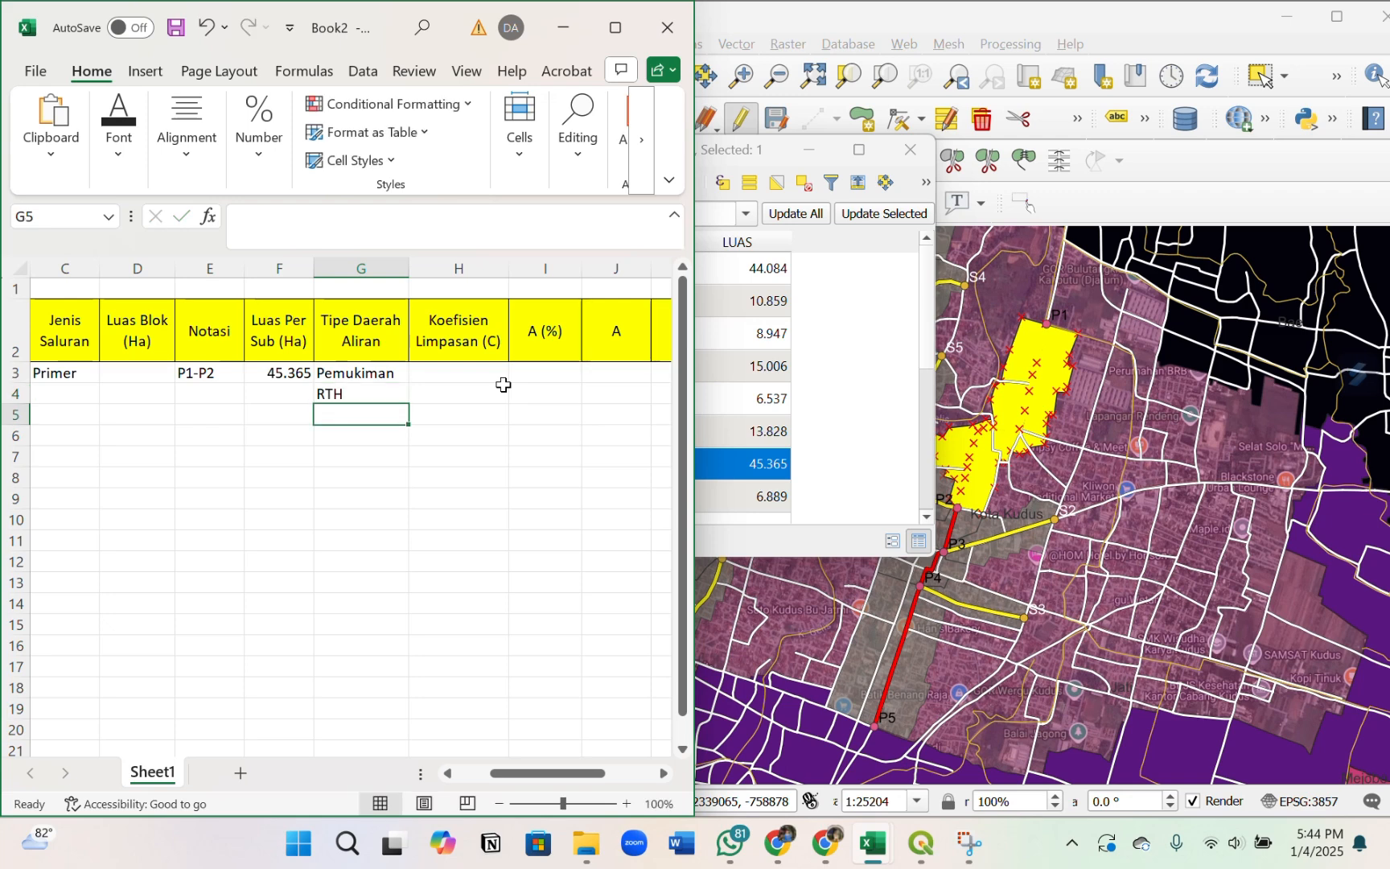
{"action": "type", "text": "Jalan"}
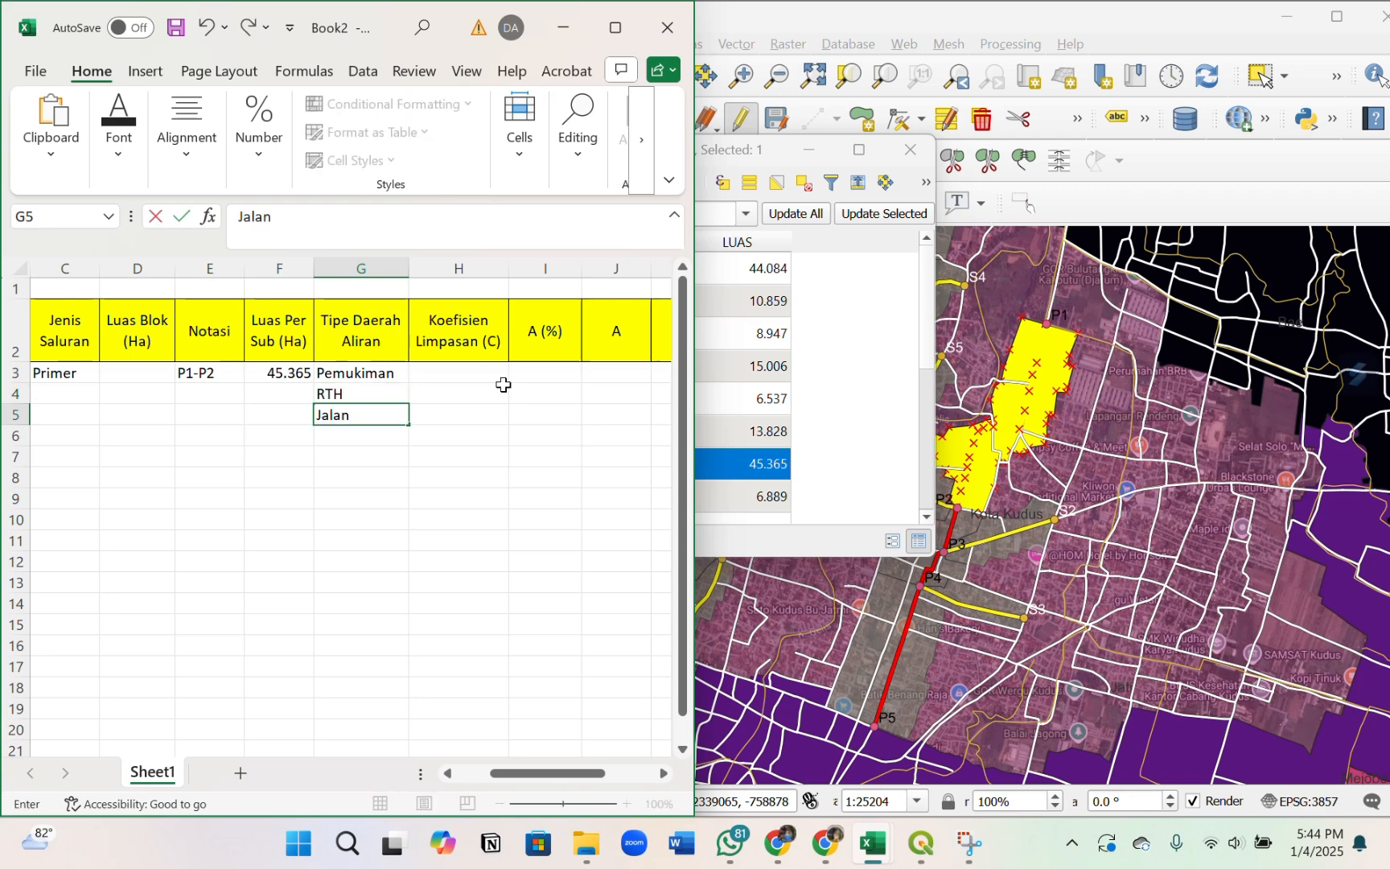
- Copy the land-use runoff coefficient picture from the existing coefficient workbook and paste it at cell N2 of Book2
{"action": "left_click", "coordinate": [471, 379]}
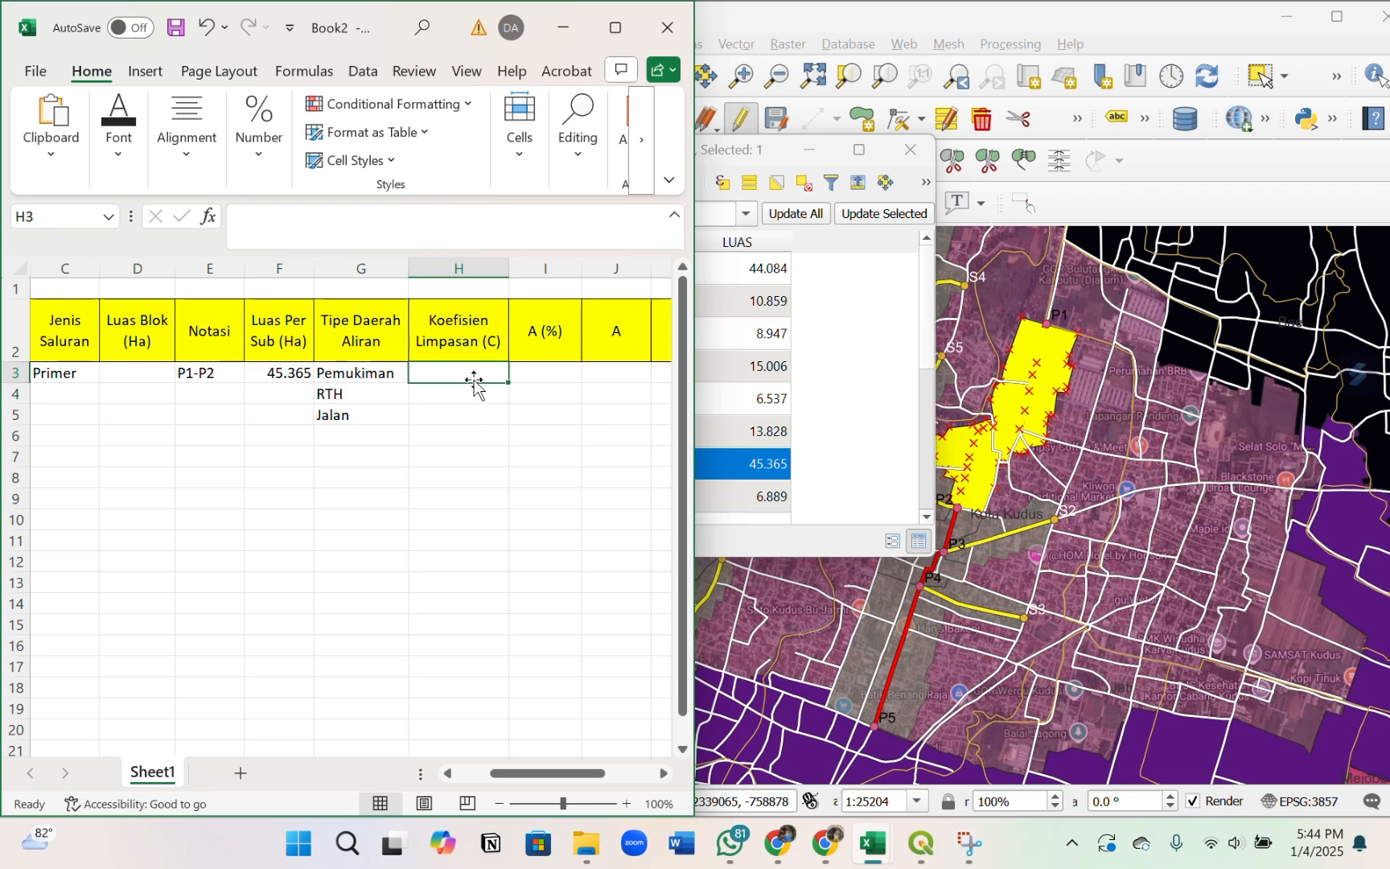
{"action": "scroll", "coordinate": [467, 346], "scroll_direction": "right", "scroll_amount": 1}
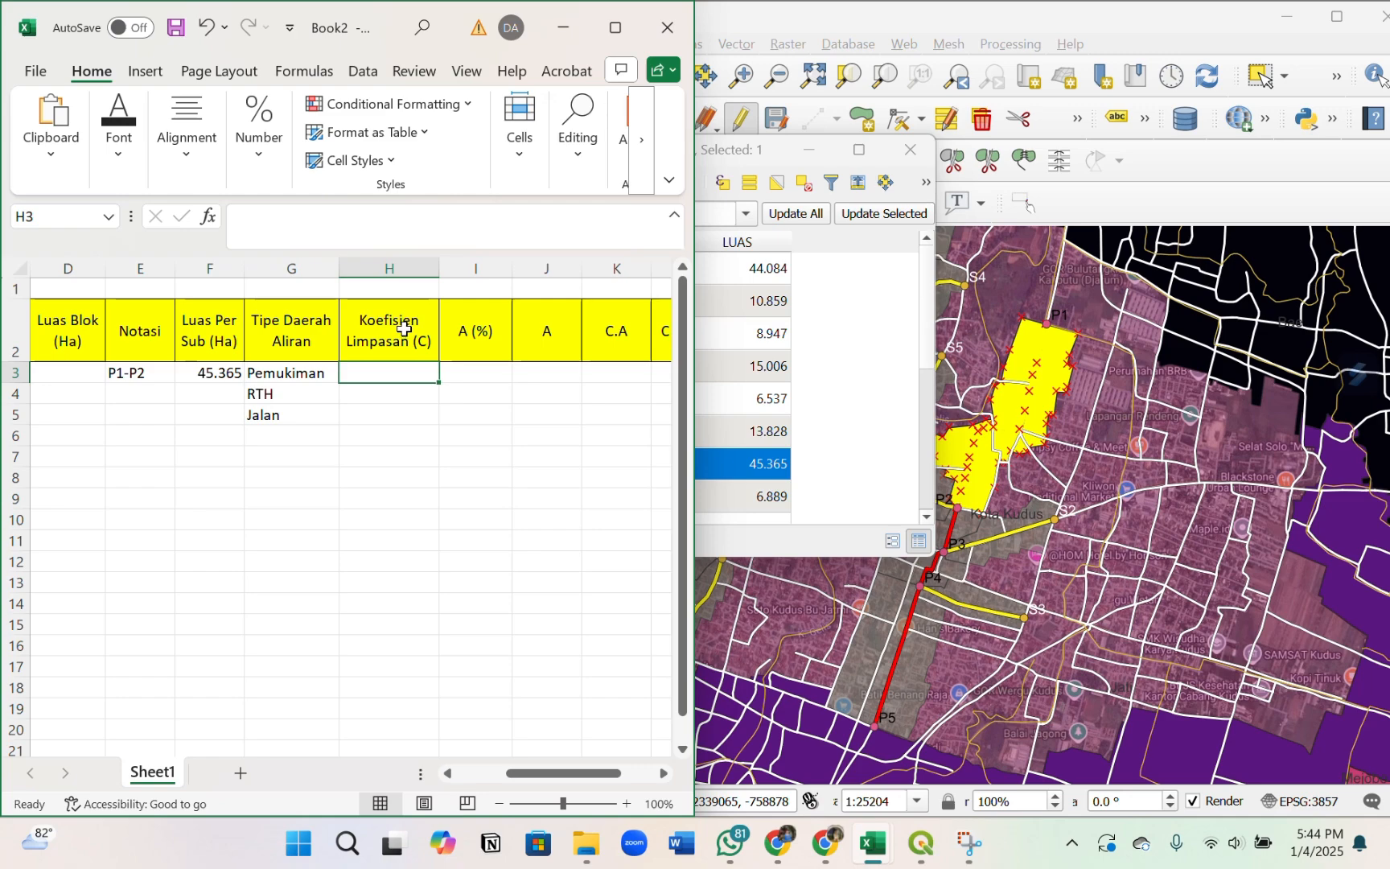
{"action": "mouse_move", "coordinate": [881, 845]}
{"action": "left_click", "coordinate": [841, 736]}
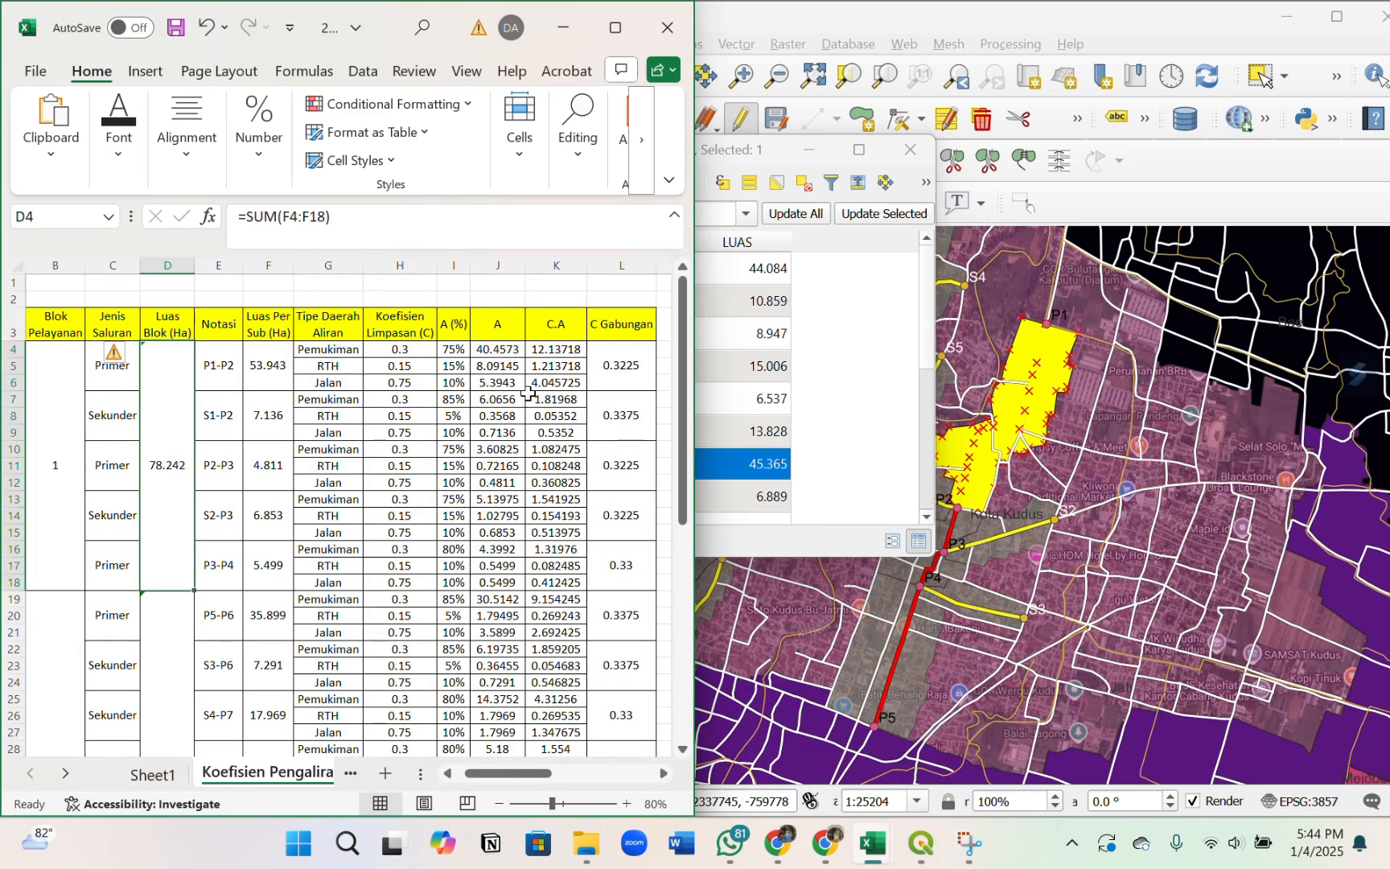
{"action": "scroll", "coordinate": [529, 393], "scroll_direction": "right", "scroll_amount": 6}
{"action": "left_click", "coordinate": [387, 326]}
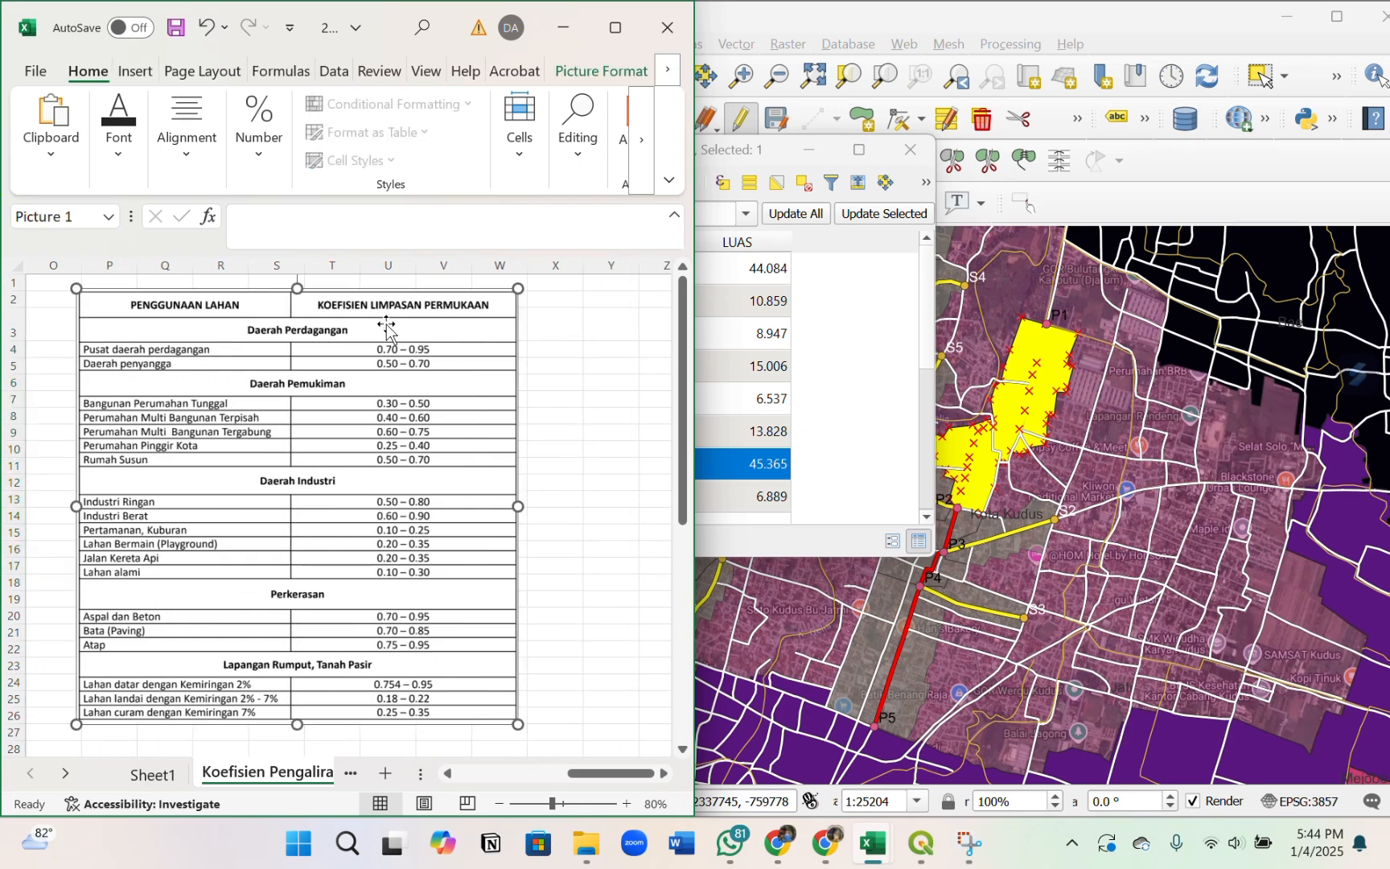
{"action": "mouse_move", "coordinate": [873, 845]}
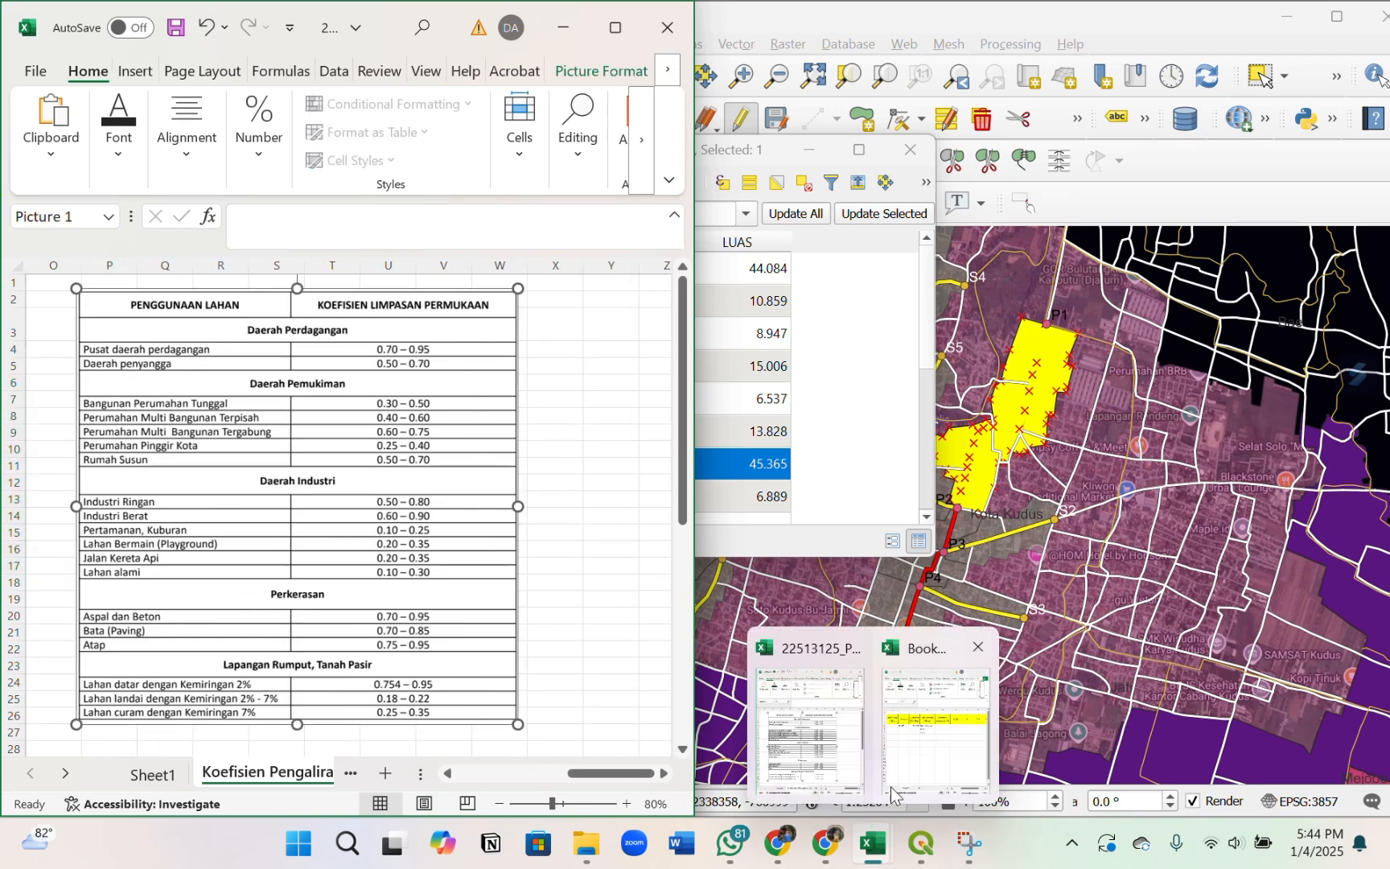
{"action": "left_click", "coordinate": [917, 708]}
{"action": "left_click", "coordinate": [408, 334]}
{"action": "scroll", "coordinate": [405, 335], "scroll_direction": "right", "scroll_amount": 6}
{"action": "left_click", "coordinate": [379, 336]}
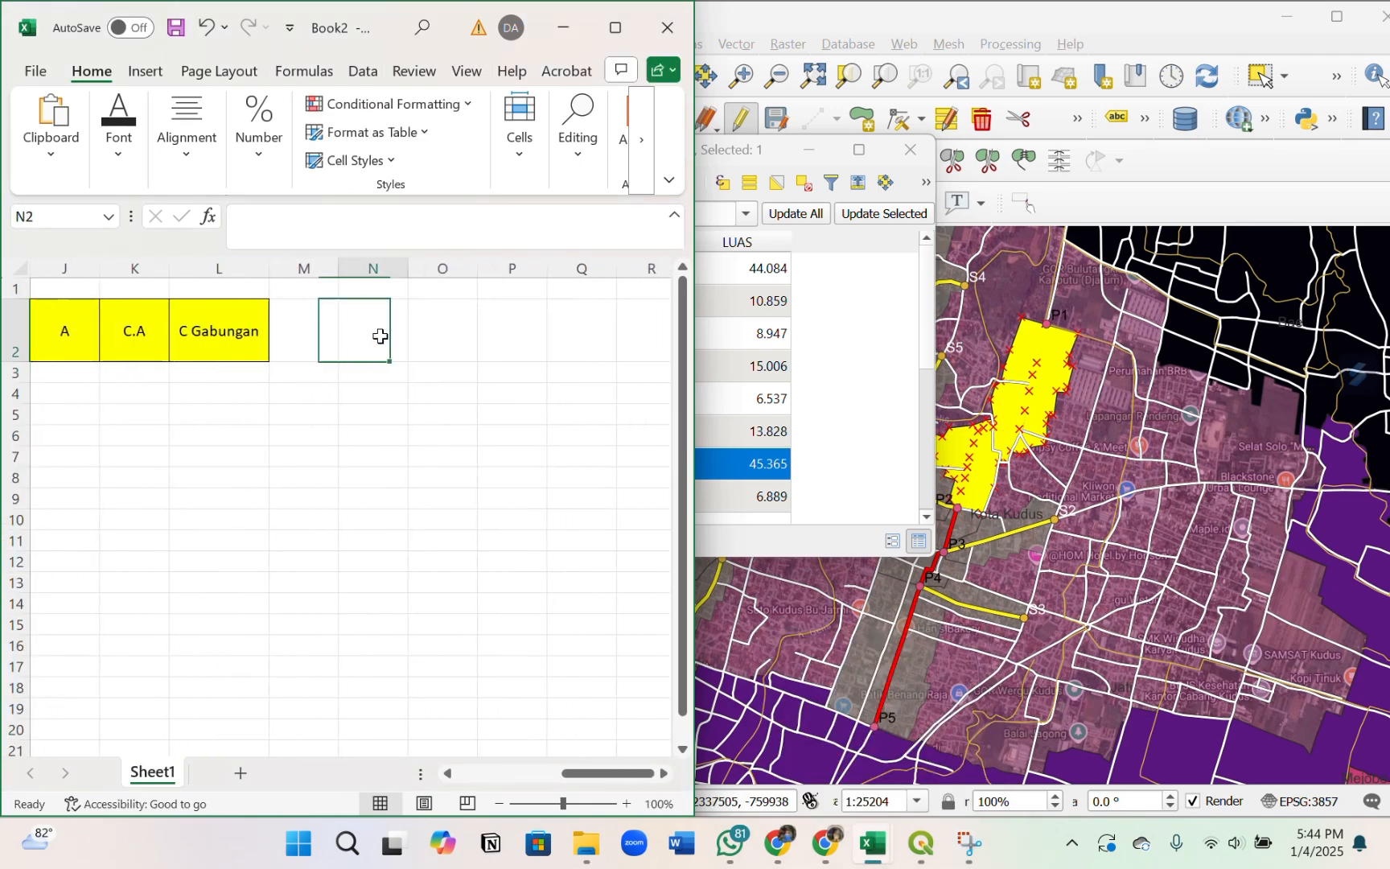
{"action": "key", "text": "ctrl+v"}
- Examine the pasted Koefisien Limpasan Permukaan table for the coefficient ranges matching Pemukiman, RTH and Jalan
{"action": "left_click", "coordinate": [254, 456]}
{"action": "scroll", "coordinate": [255, 453], "scroll_direction": "left", "scroll_amount": 6}
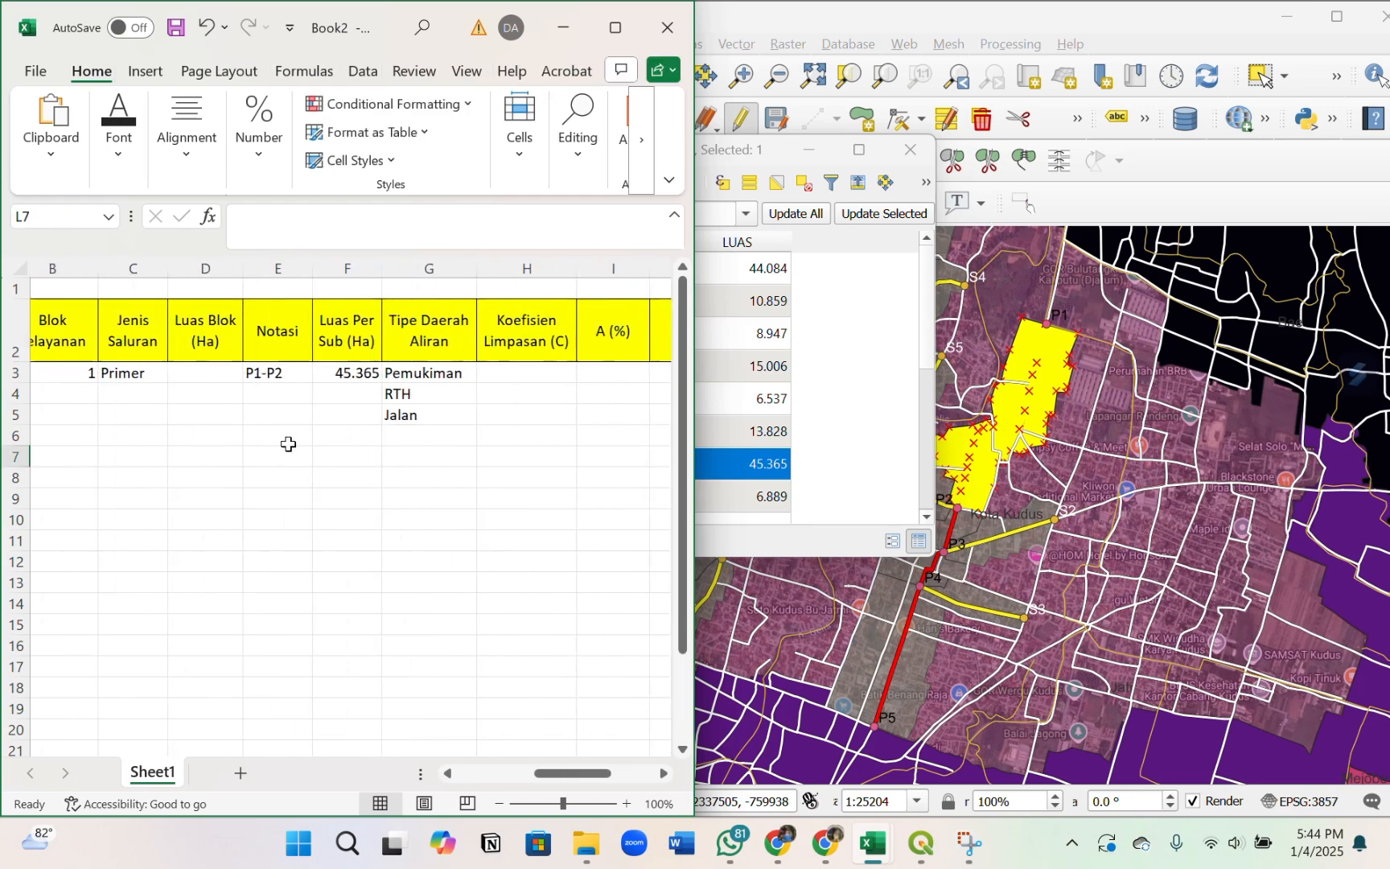
{"action": "scroll", "coordinate": [289, 443], "scroll_direction": "right", "scroll_amount": 2}
{"action": "left_click", "coordinate": [304, 380]}
{"action": "scroll", "coordinate": [402, 418], "scroll_direction": "right", "scroll_amount": 9}
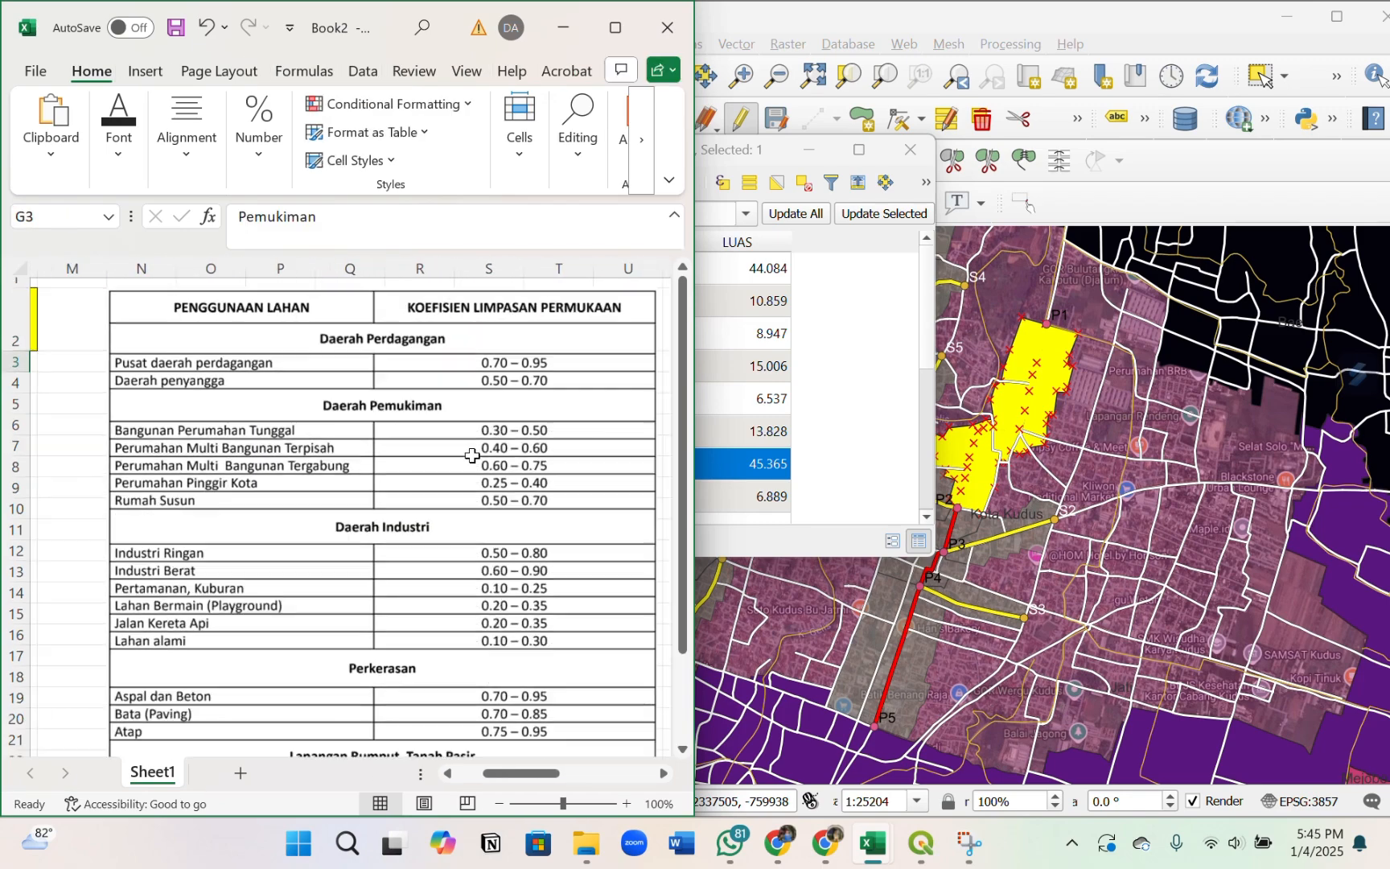
{"action": "scroll", "coordinate": [470, 455], "scroll_direction": "down", "scroll_amount": 1}
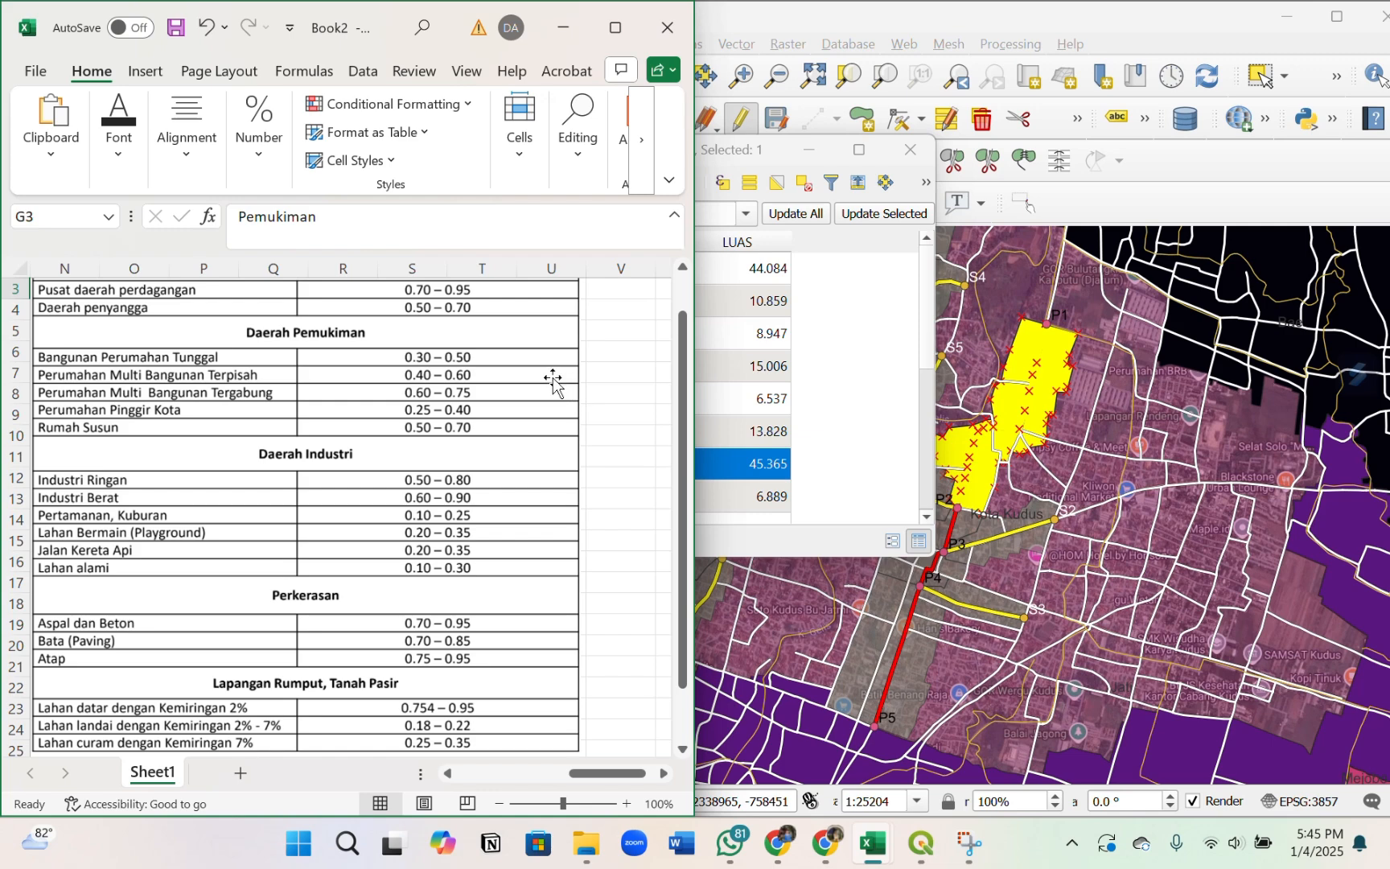
- Switch to QGIS and deselect block 1A in the BLOK attribute table so the imagery beneath it is uncovered
{"action": "left_click", "coordinate": [1233, 418]}
{"action": "left_click_drag", "start_coordinate": [936, 511], "coordinate": [1043, 452]}
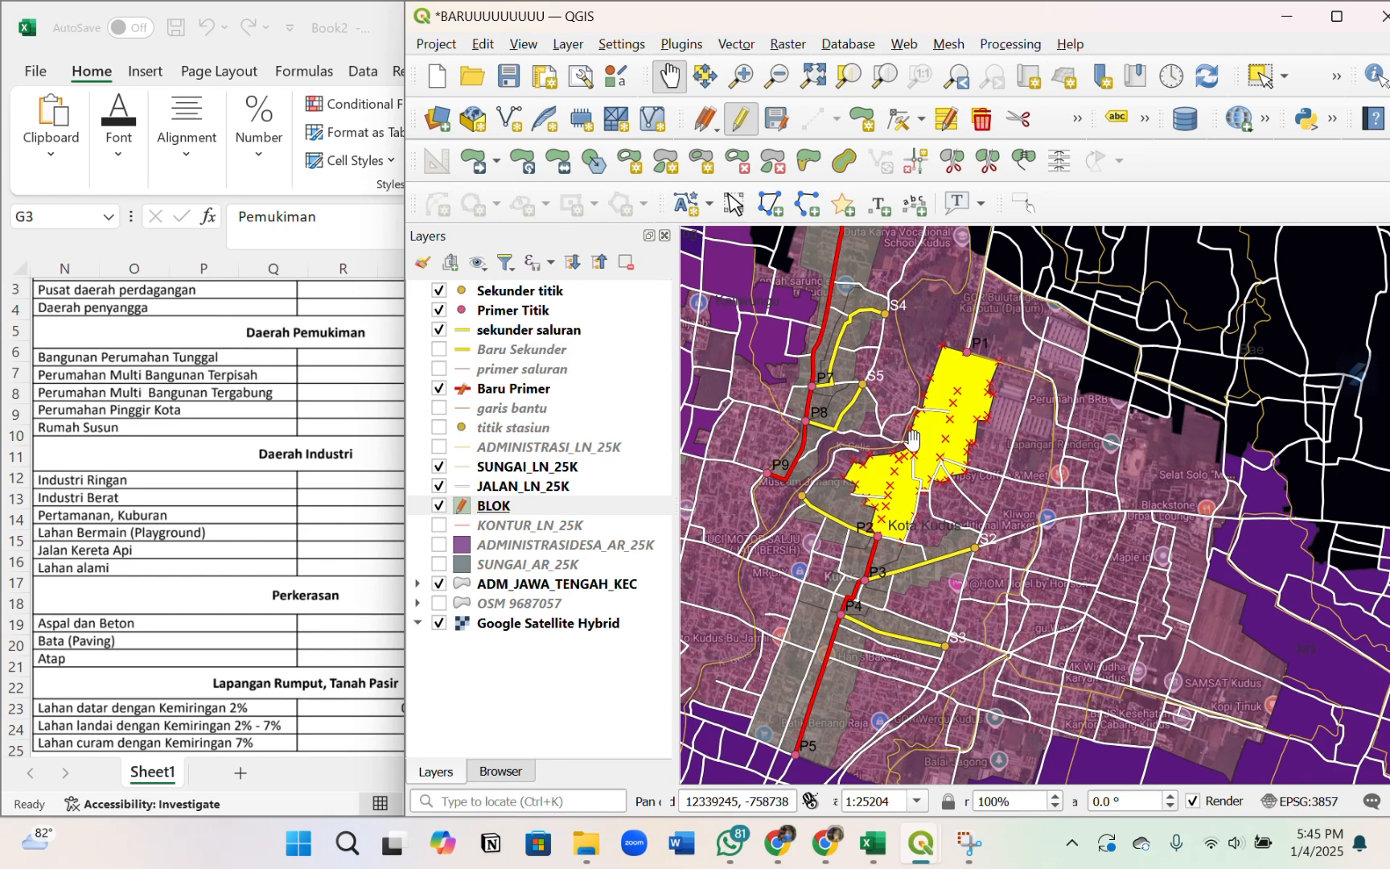
{"action": "mouse_move", "coordinate": [920, 861]}
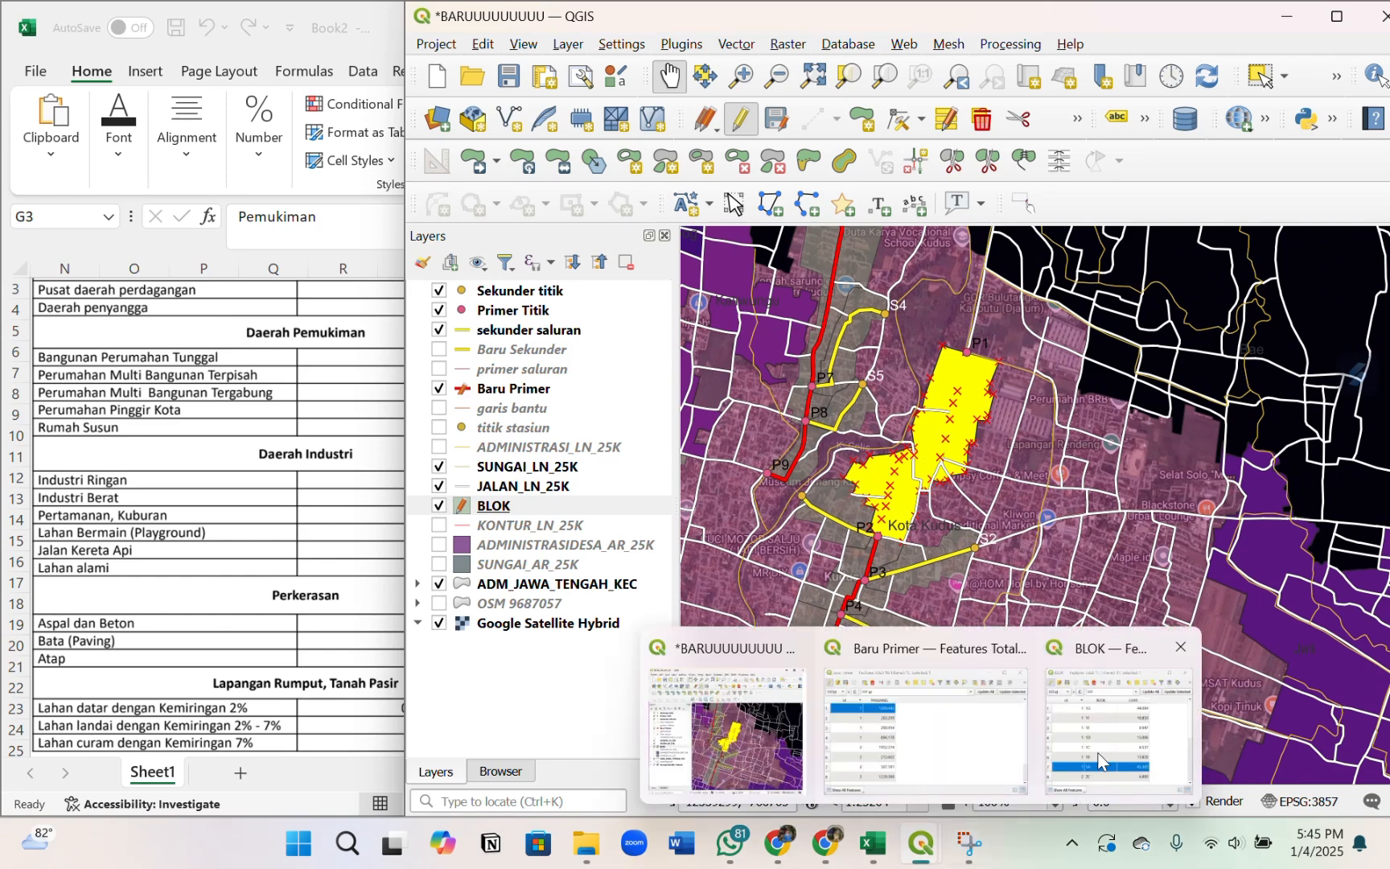
{"action": "left_click", "coordinate": [1118, 728]}
{"action": "double_click", "coordinate": [470, 474]}
{"action": "left_click", "coordinate": [1108, 403]}
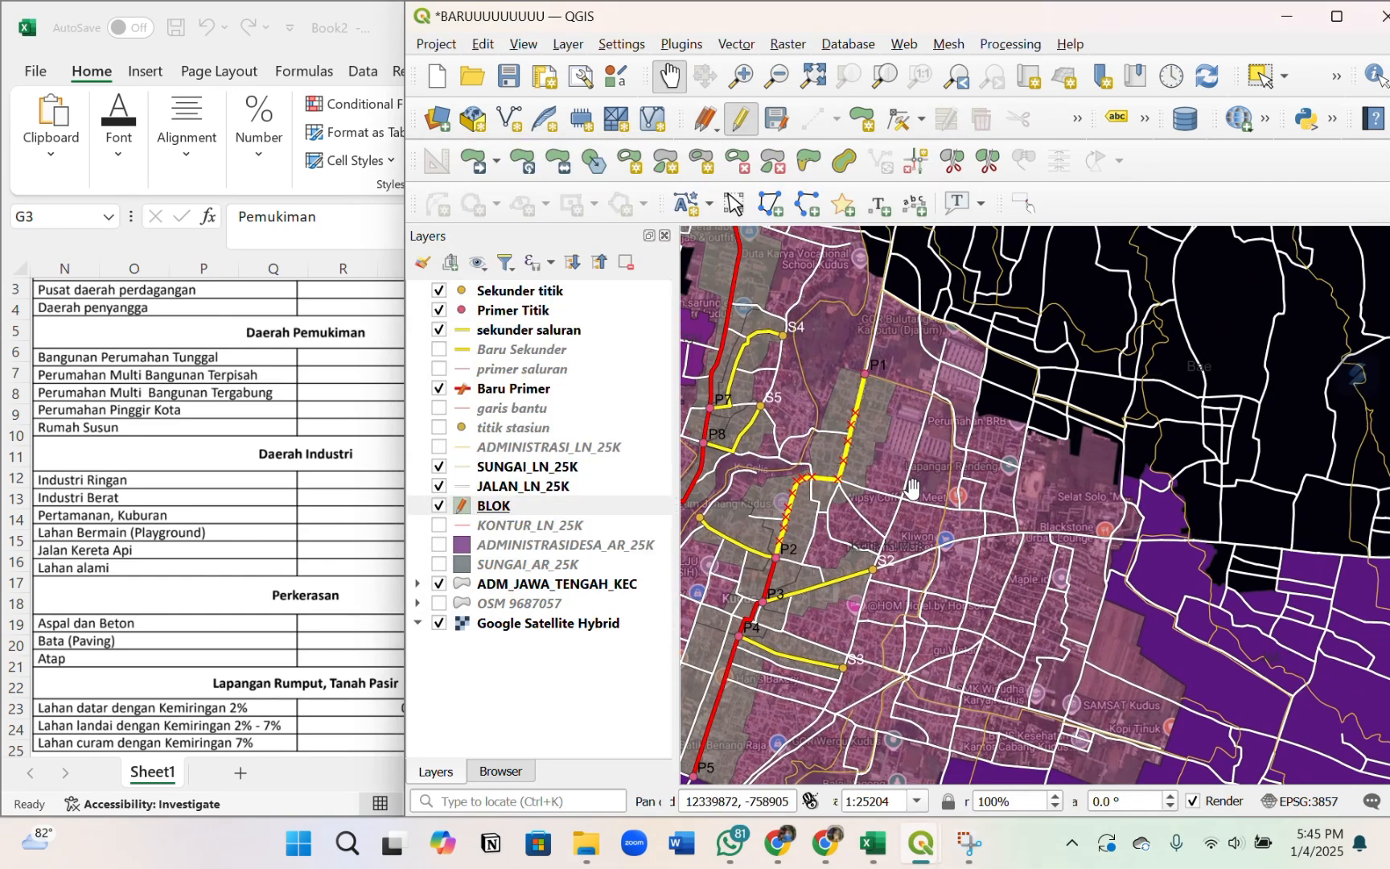
- Examine the satellite imagery of block 1A along the P1-P2 channel for its housing density and land use
{"action": "left_click_drag", "start_coordinate": [940, 512], "coordinate": [1024, 419]}
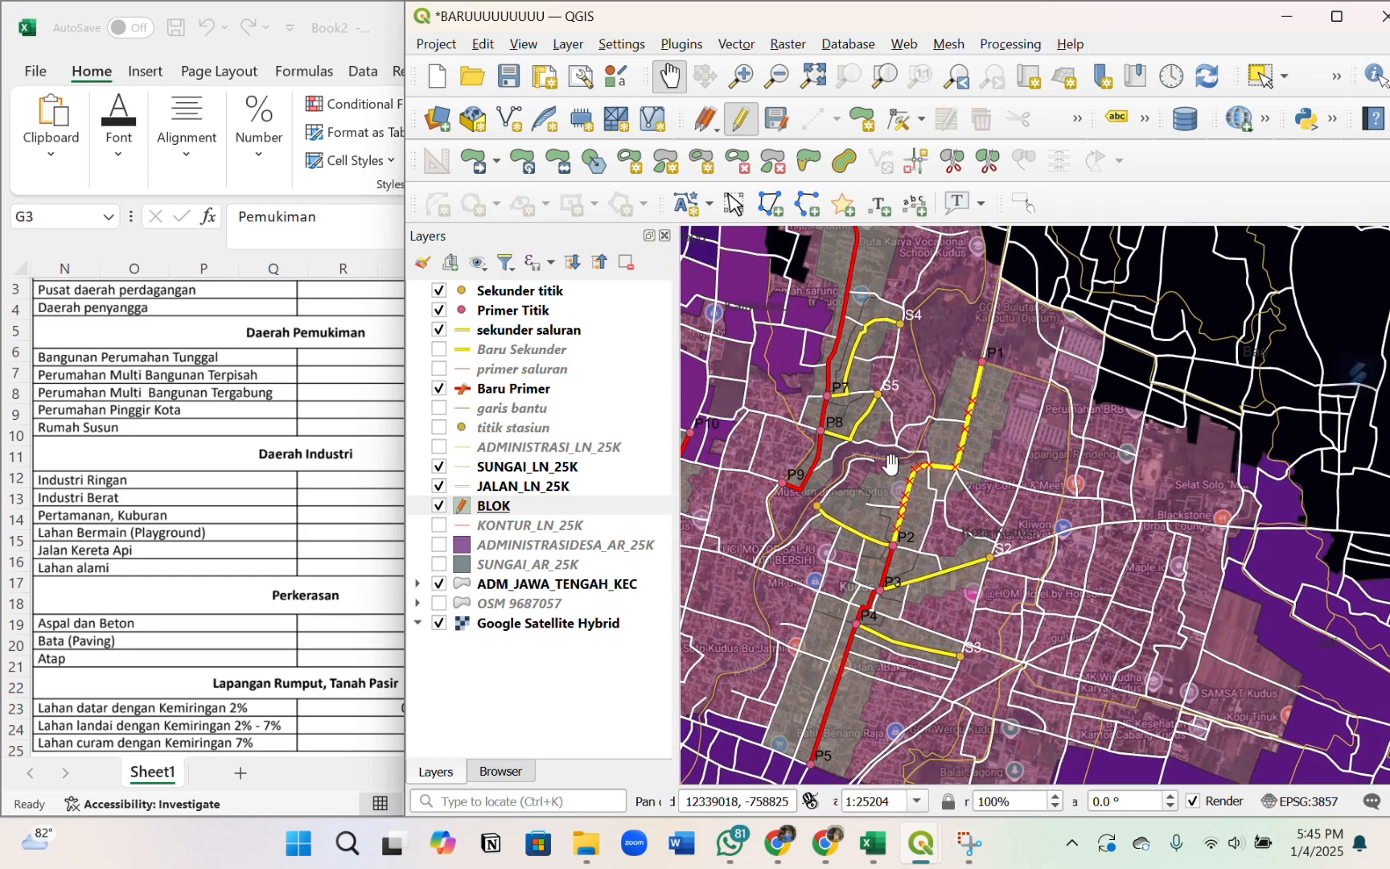
{"action": "scroll", "coordinate": [956, 410], "scroll_direction": "up", "scroll_amount": 2}
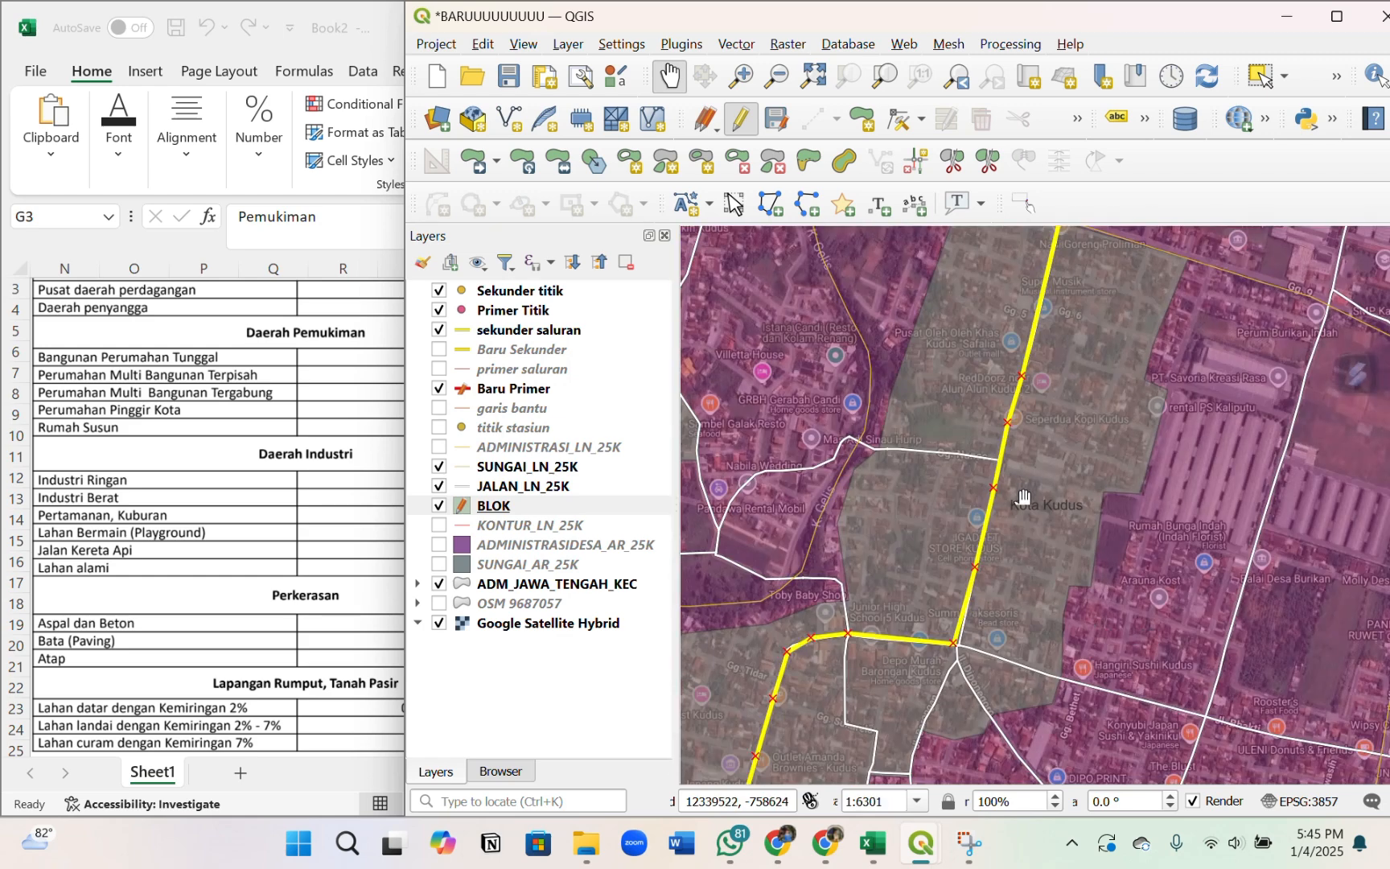
{"action": "scroll", "coordinate": [1022, 501], "scroll_direction": "down", "scroll_amount": 1}
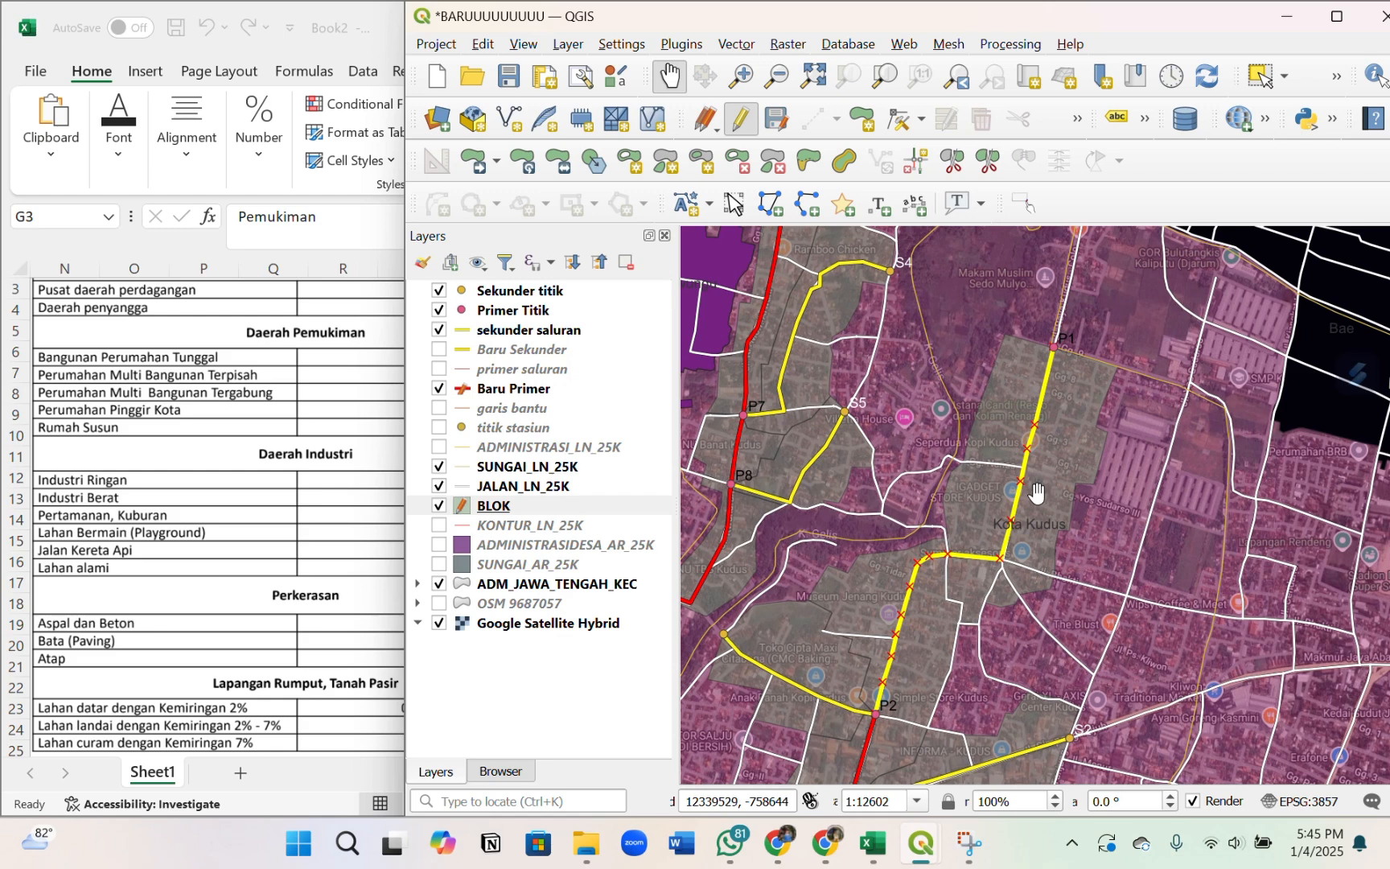
{"action": "left_click_drag", "start_coordinate": [1018, 523], "coordinate": [1042, 492]}
{"action": "left_click_drag", "start_coordinate": [960, 593], "coordinate": [970, 573]}
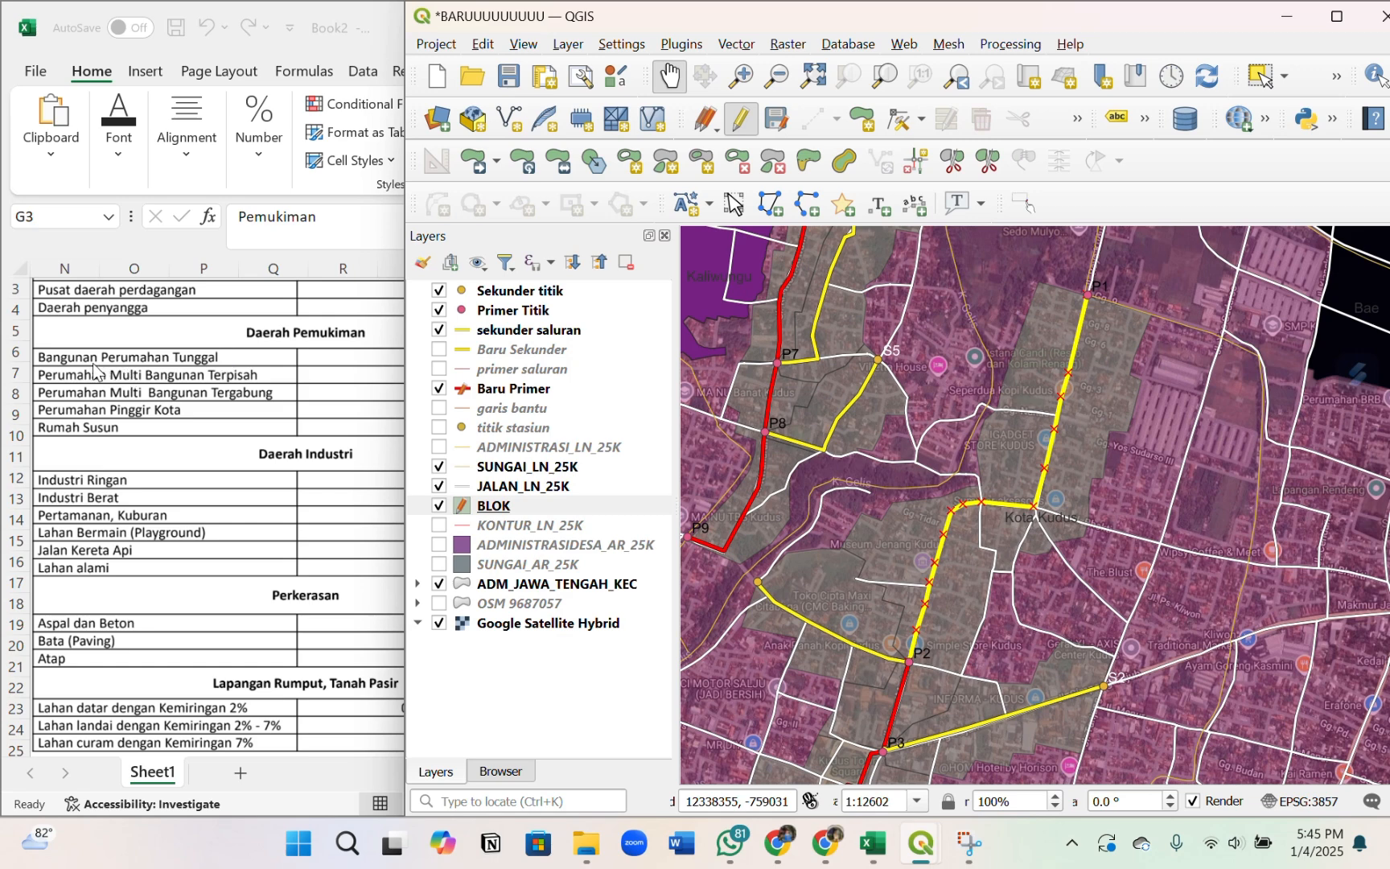
{"action": "scroll", "coordinate": [1030, 515], "scroll_direction": "up", "scroll_amount": 2}
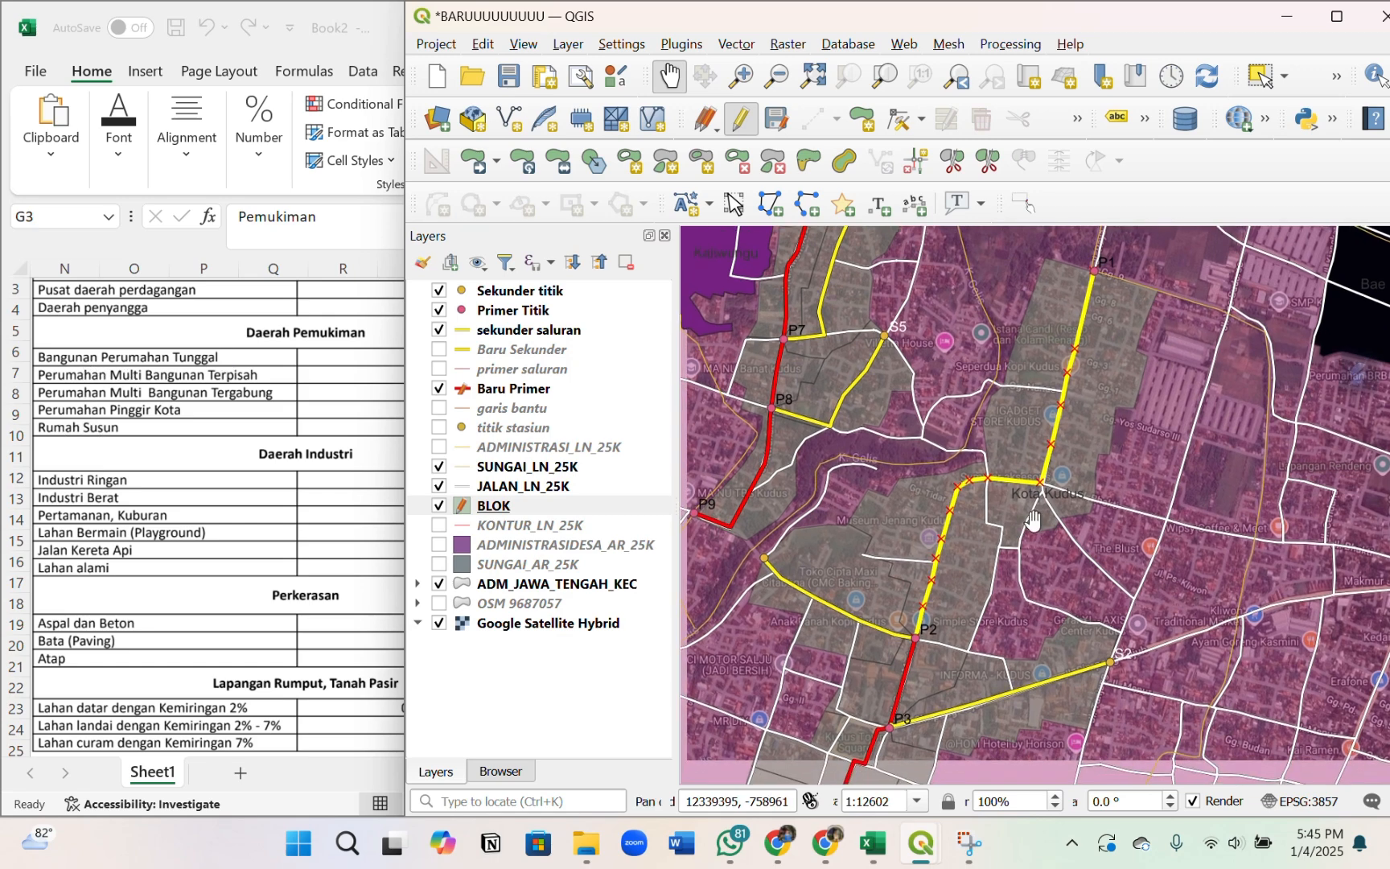
{"action": "left_click_drag", "start_coordinate": [942, 496], "coordinate": [825, 592]}
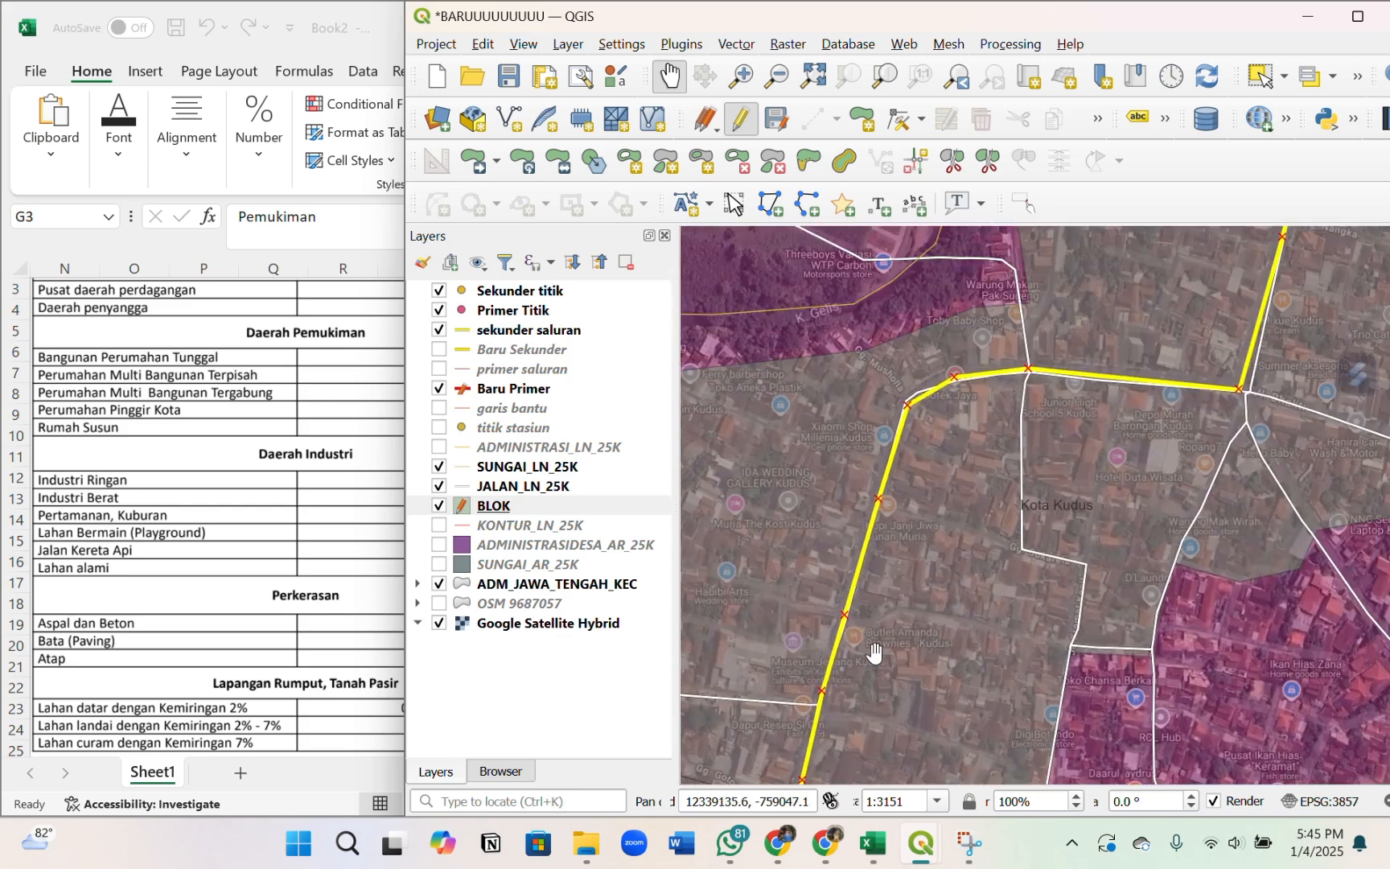
- Switch back to Book2 and enter 0.3 as the Pemukiman runoff coefficient in cell H3
{"action": "left_click", "coordinate": [283, 408]}
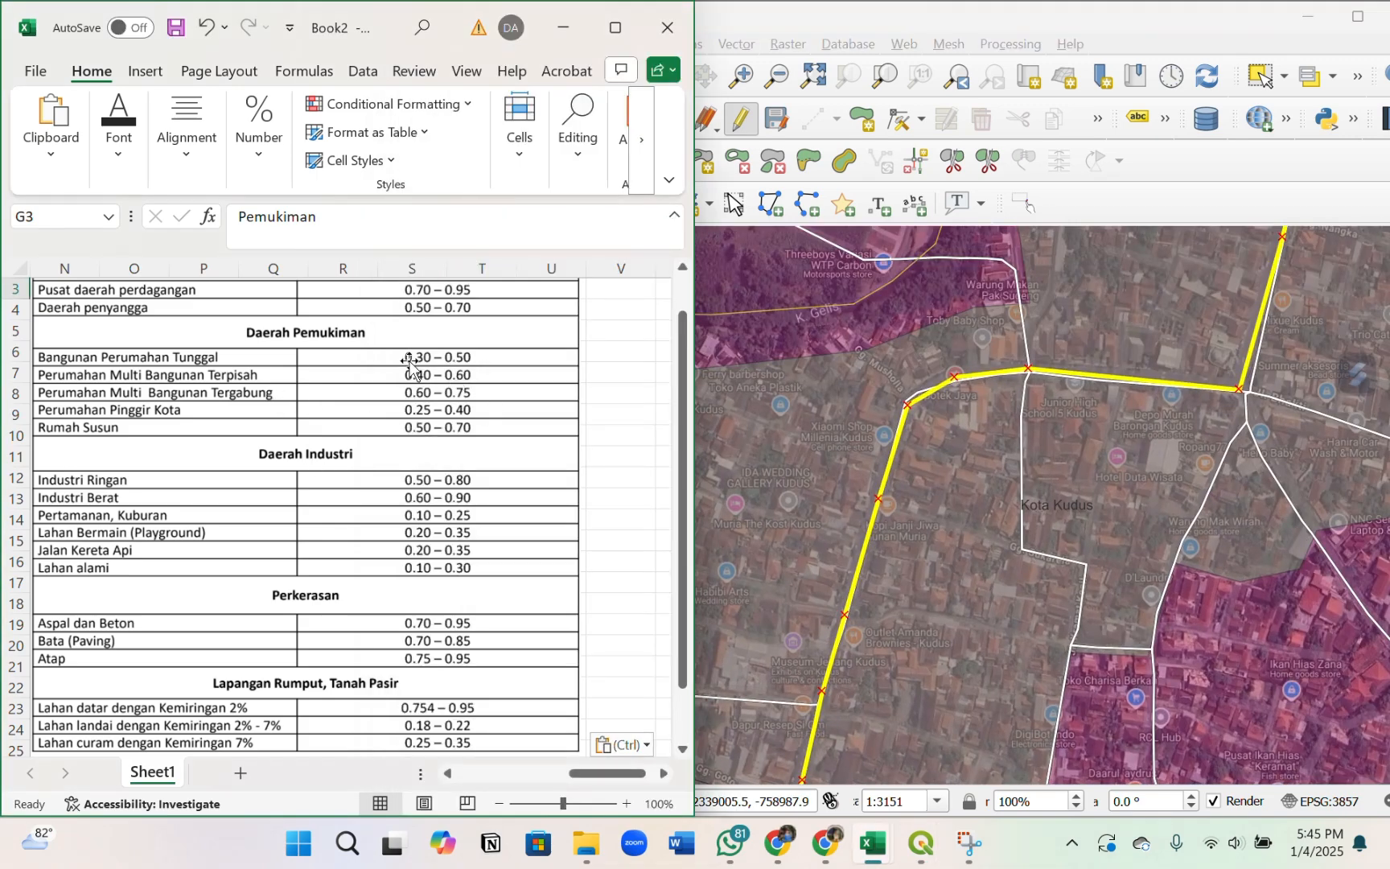
{"action": "left_click", "coordinate": [612, 397]}
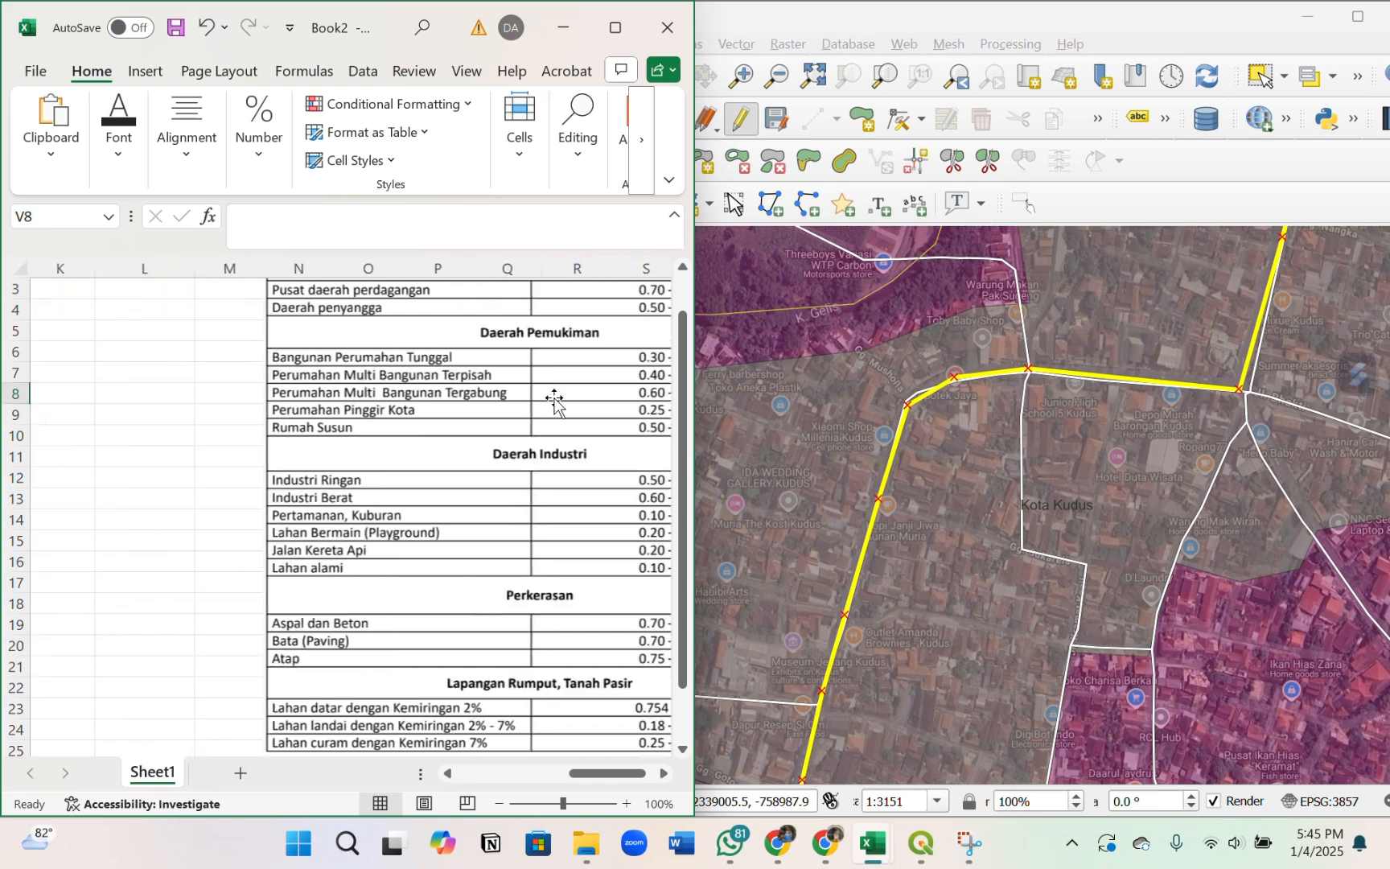
{"action": "scroll", "coordinate": [553, 398], "scroll_direction": "left", "scroll_amount": 6}
{"action": "scroll", "coordinate": [376, 435], "scroll_direction": "up", "scroll_amount": 1}
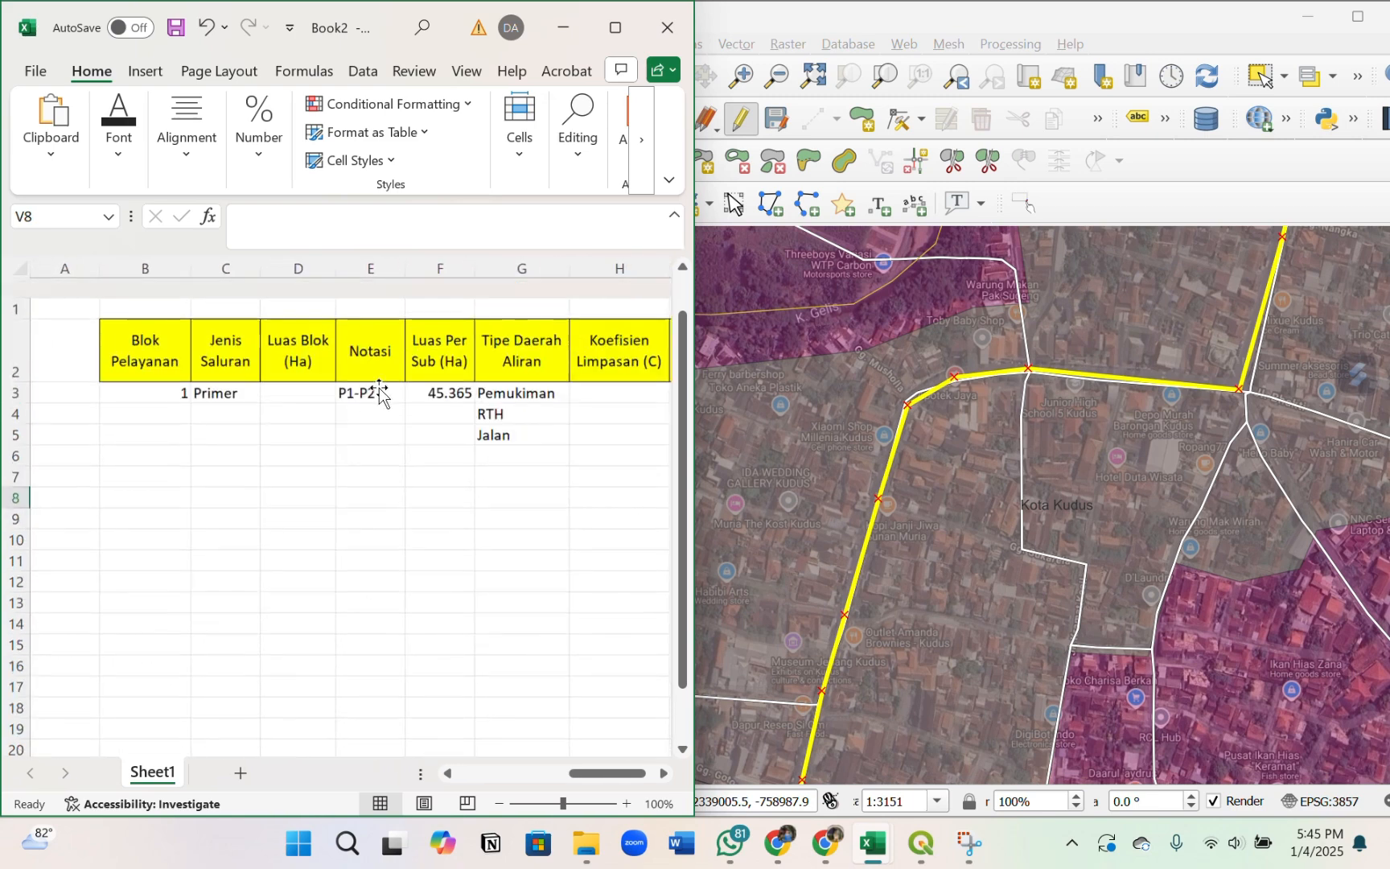
{"action": "scroll", "coordinate": [596, 385], "scroll_direction": "right", "scroll_amount": 1}
{"action": "left_click", "coordinate": [556, 377]}
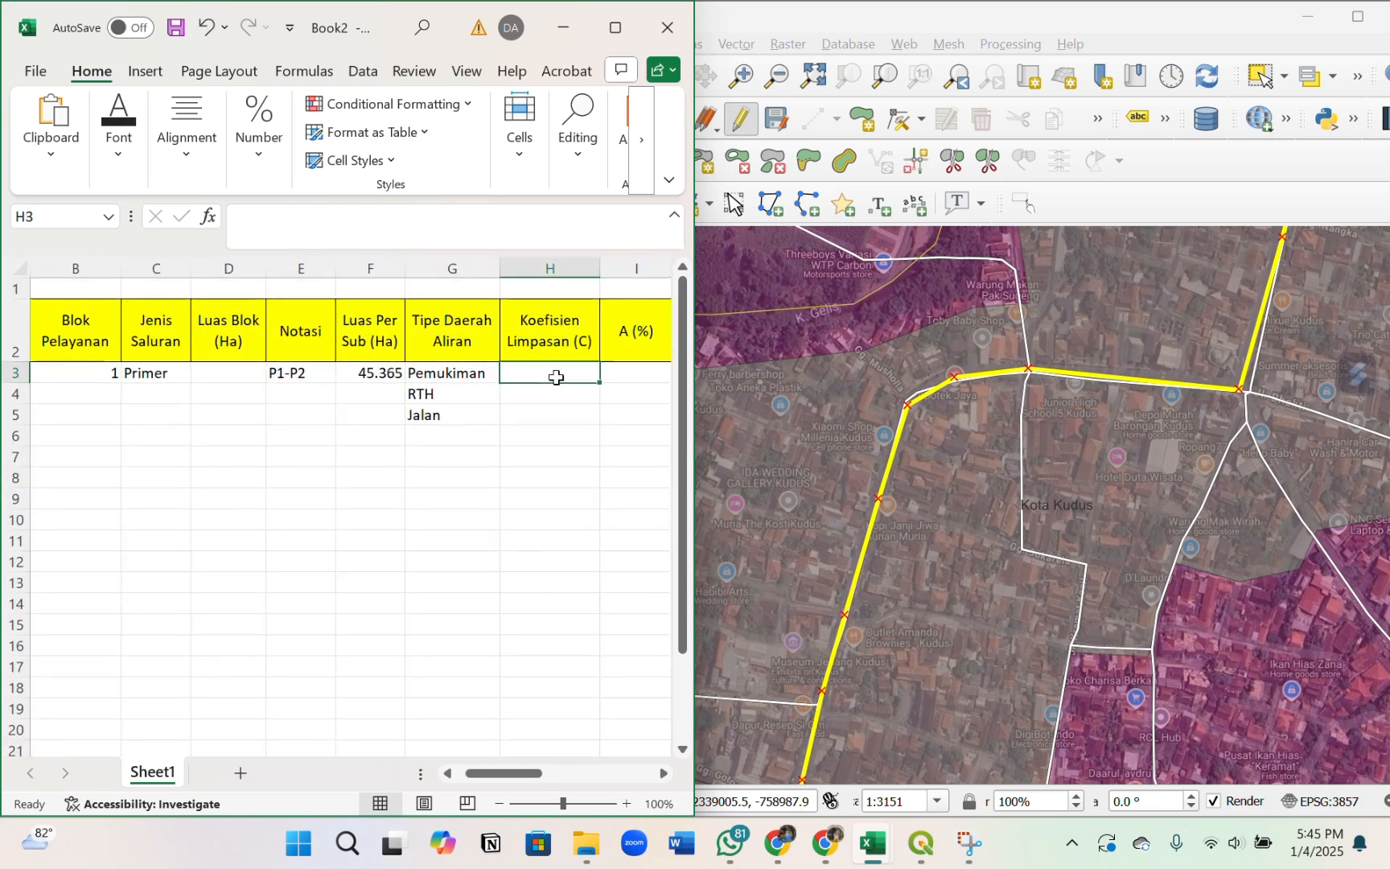
{"action": "type", "text": "0.3"}
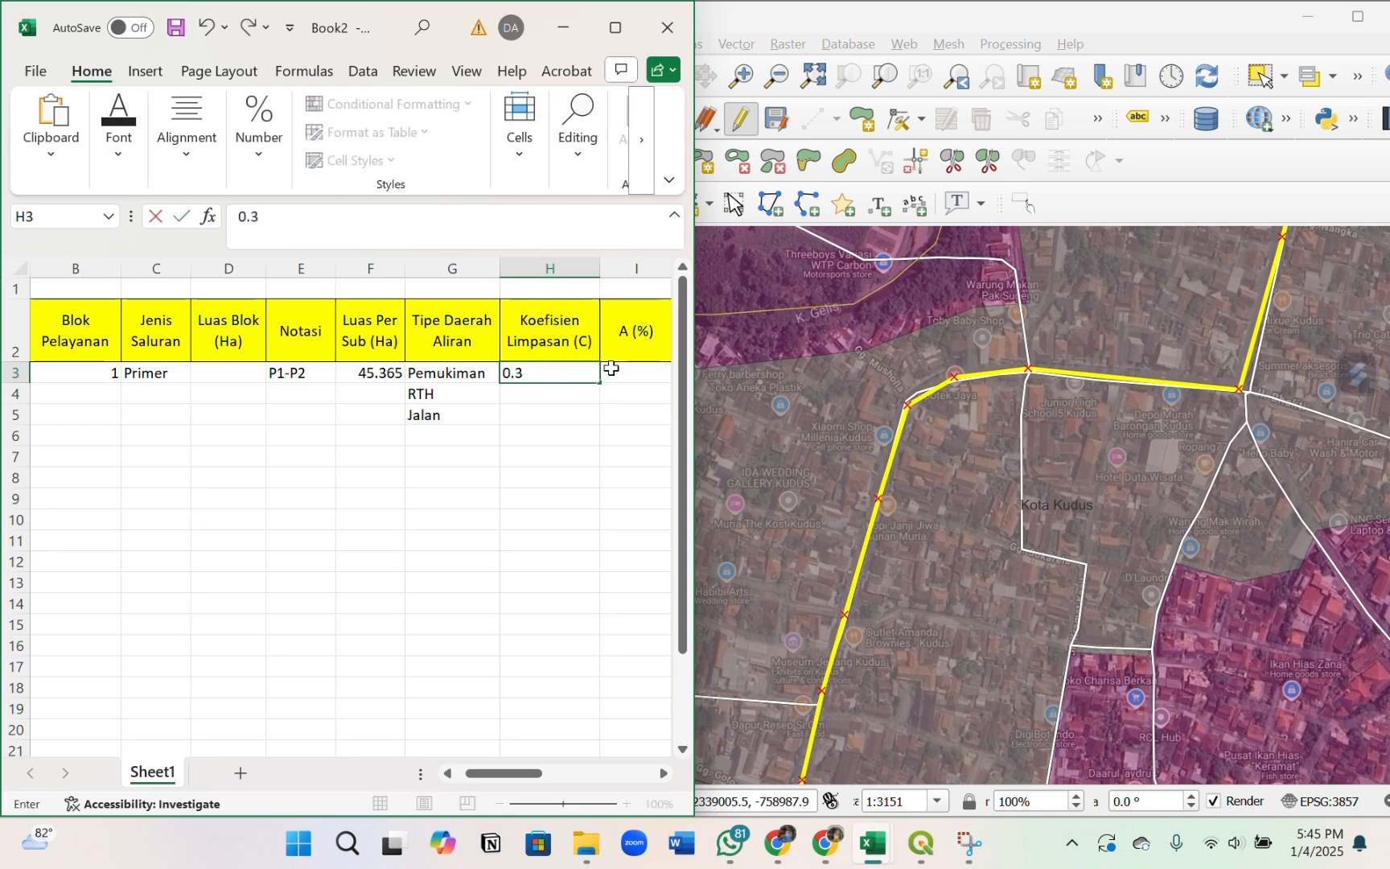
{"action": "key", "text": "Return"}
- Consult the coefficient picture for green space and enter 0.2 as the RTH runoff coefficient in cell H4
{"action": "scroll", "coordinate": [406, 407], "scroll_direction": "right", "scroll_amount": 4}
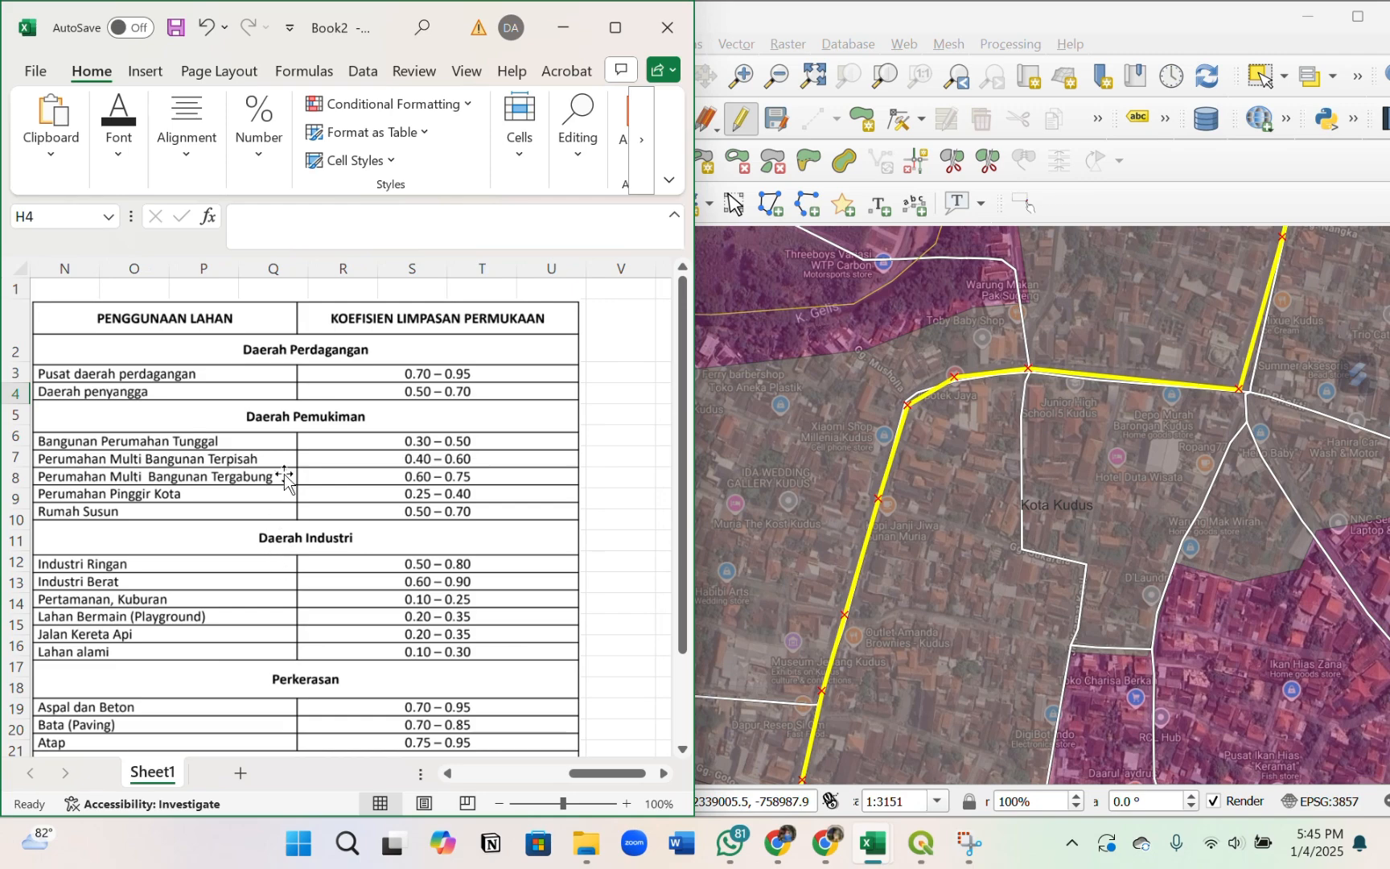
{"action": "scroll", "coordinate": [284, 455], "scroll_direction": "down", "scroll_amount": 2}
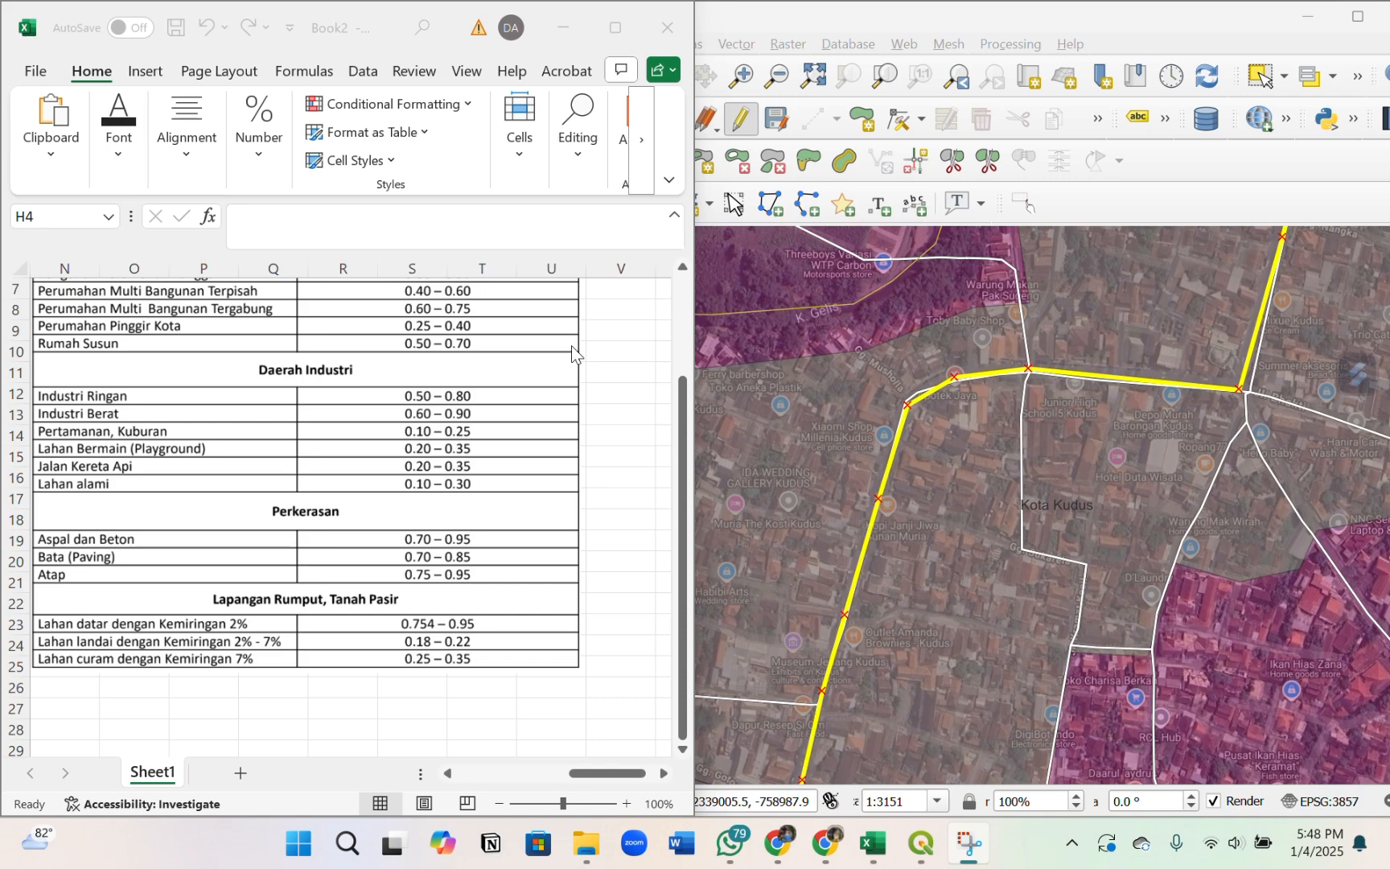
{"action": "scroll", "coordinate": [344, 711], "scroll_direction": "up", "scroll_amount": 1}
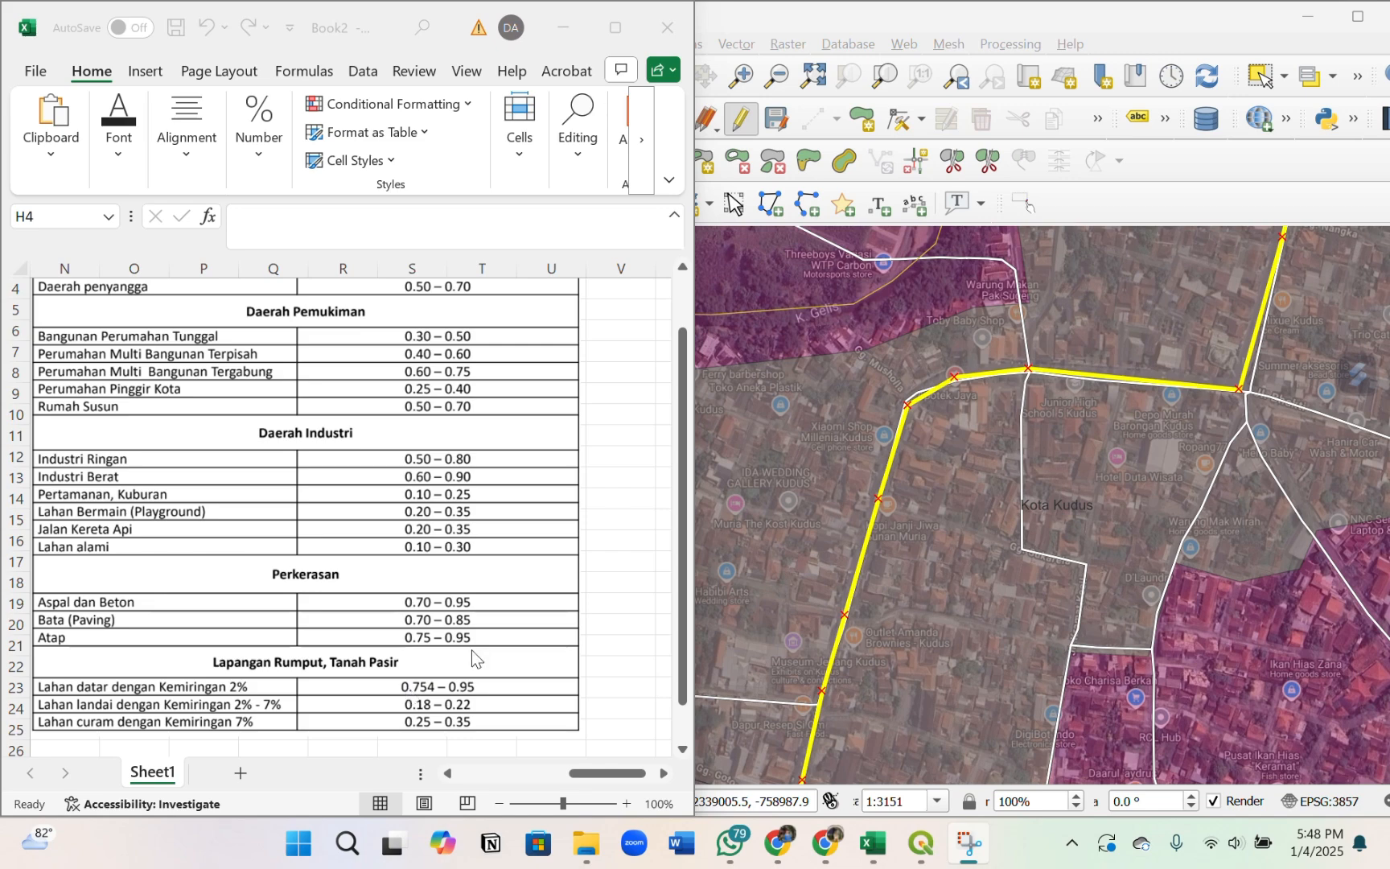
{"action": "scroll", "coordinate": [467, 644], "scroll_direction": "left", "scroll_amount": 5}
{"action": "scroll", "coordinate": [435, 555], "scroll_direction": "up", "scroll_amount": 1}
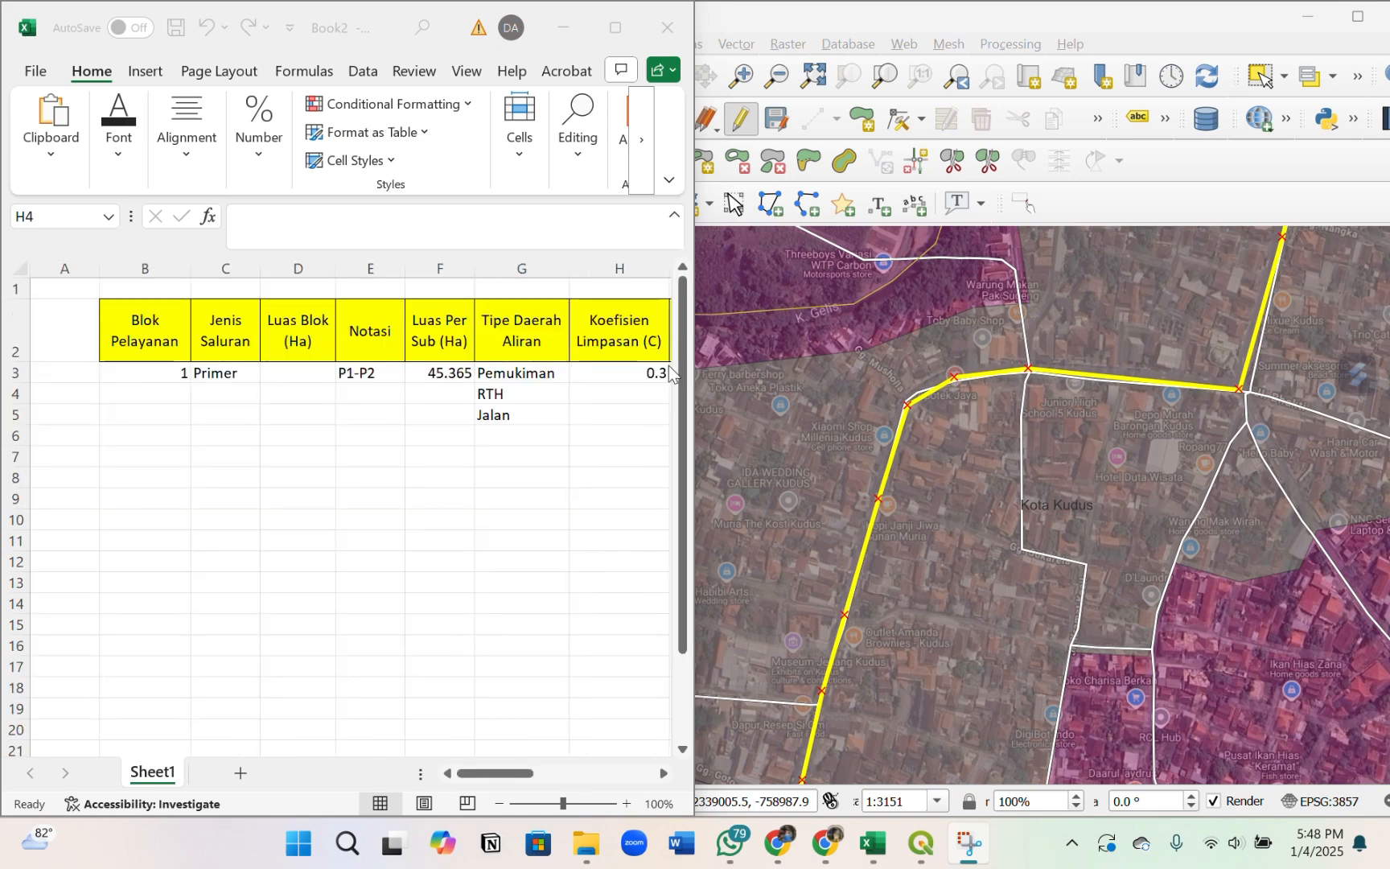
{"action": "left_click", "coordinate": [629, 394]}
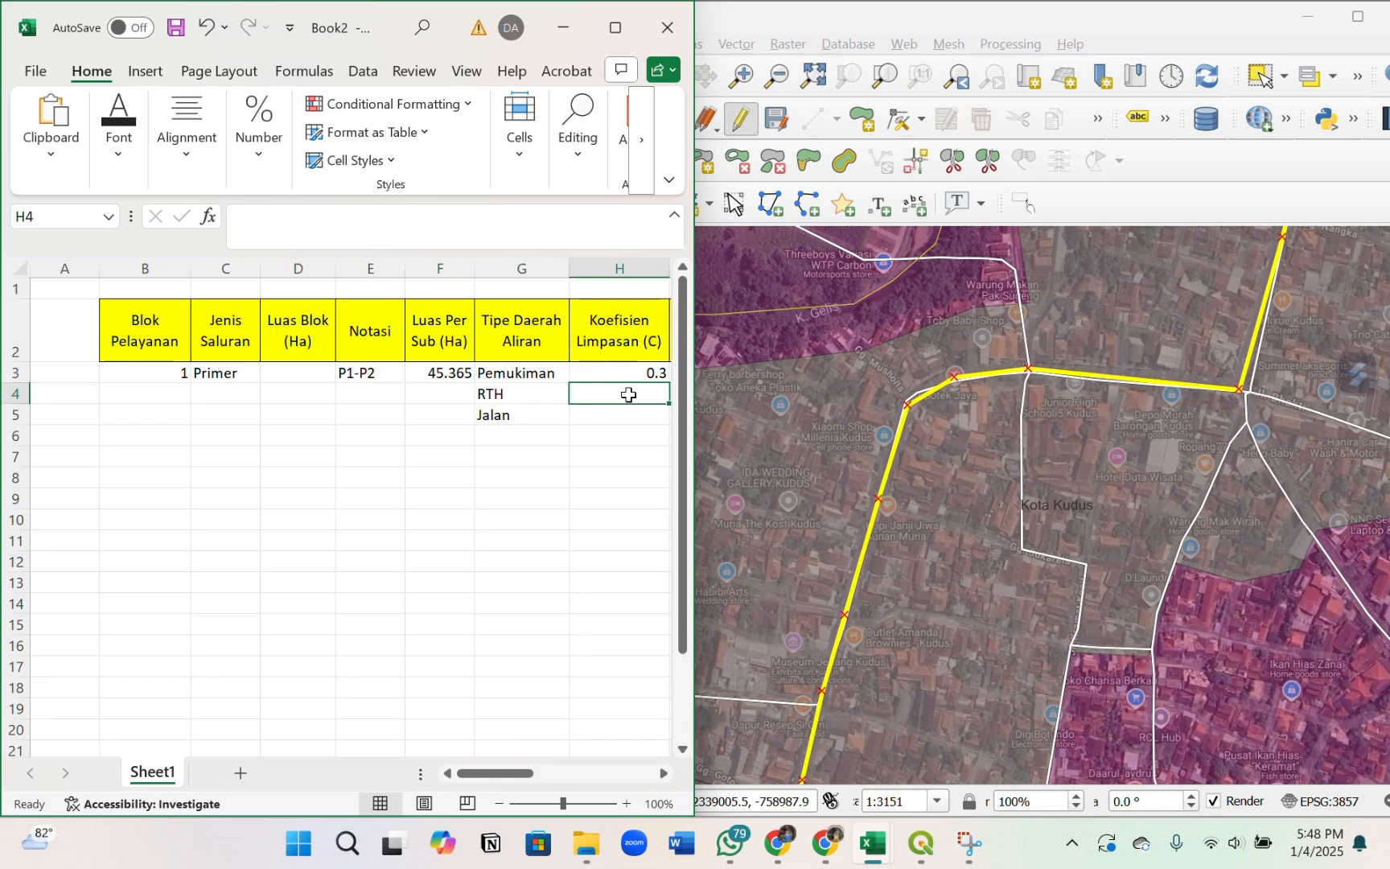
{"action": "type", "text": "0."}
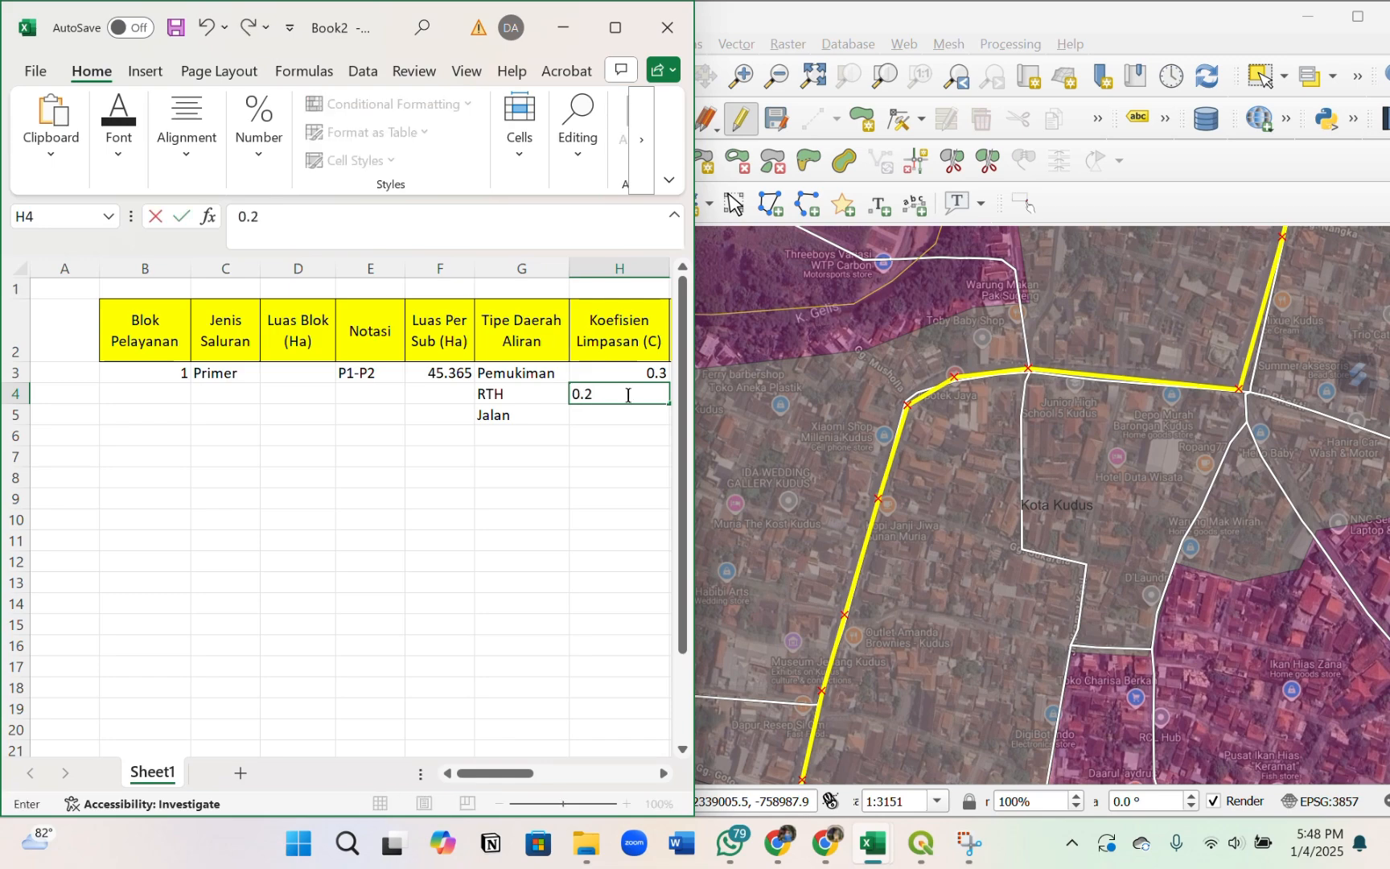
{"action": "type", "text": "2"}
{"action": "left_click", "coordinate": [461, 473]}
- Consult the Perkerasan ranges in the coefficient picture and enter 0.75 as the Jalan runoff coefficient in cell H5
{"action": "left_click", "coordinate": [581, 418]}
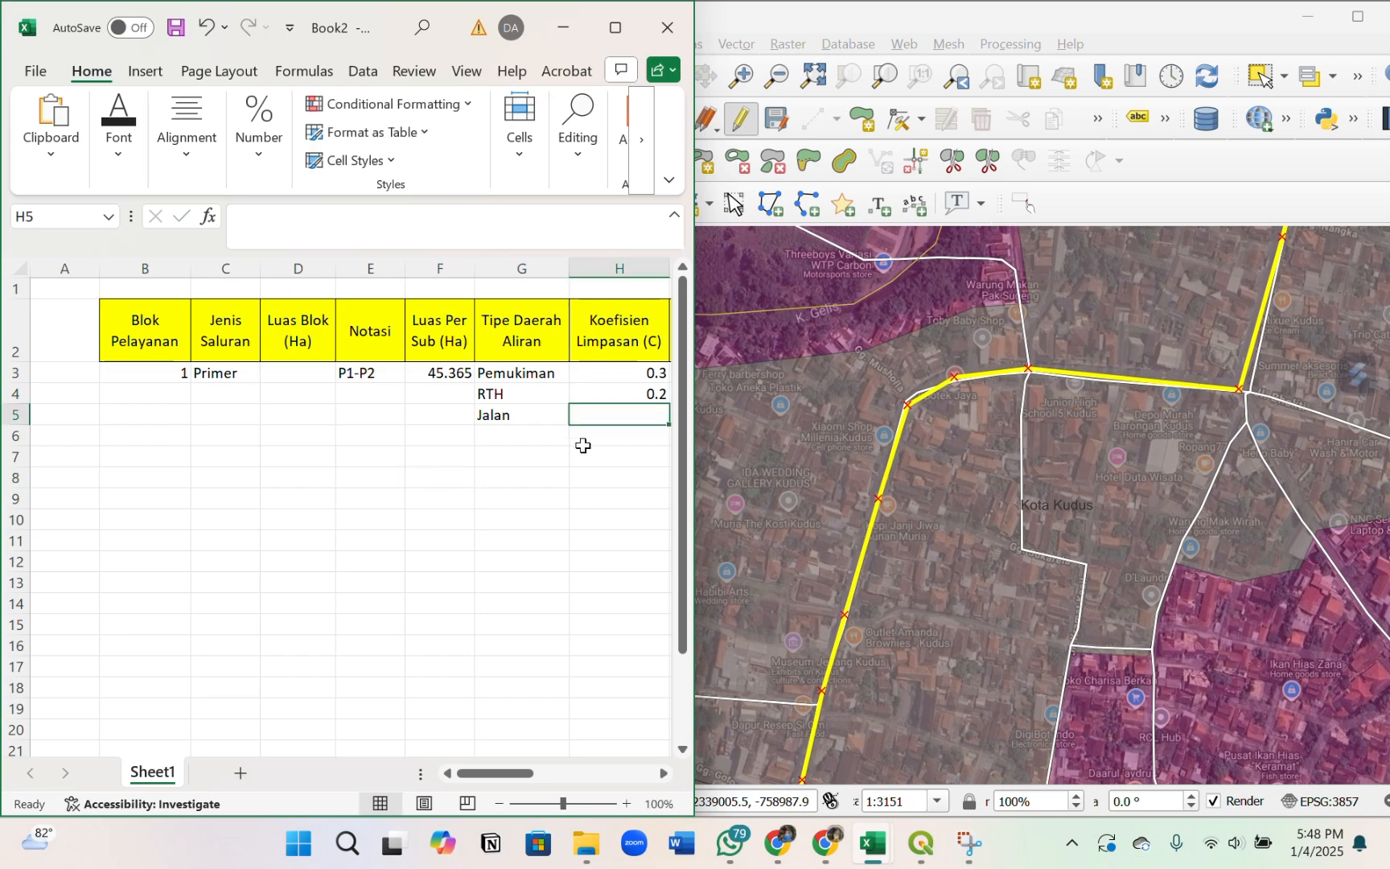
{"action": "scroll", "coordinate": [581, 451], "scroll_direction": "right", "scroll_amount": 5}
{"action": "scroll", "coordinate": [536, 574], "scroll_direction": "right", "scroll_amount": 3}
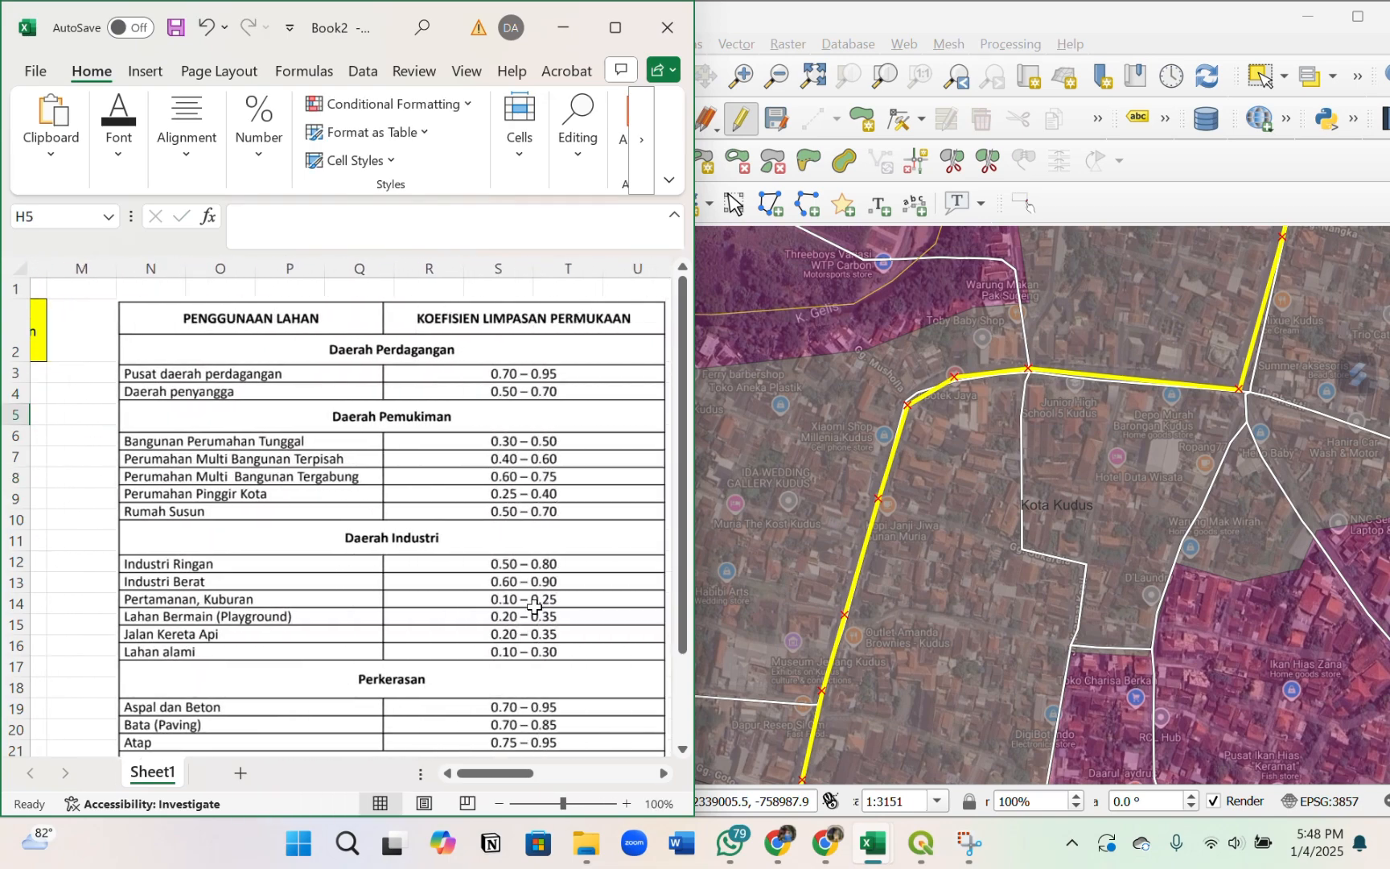
{"action": "scroll", "coordinate": [515, 595], "scroll_direction": "down", "scroll_amount": 3}
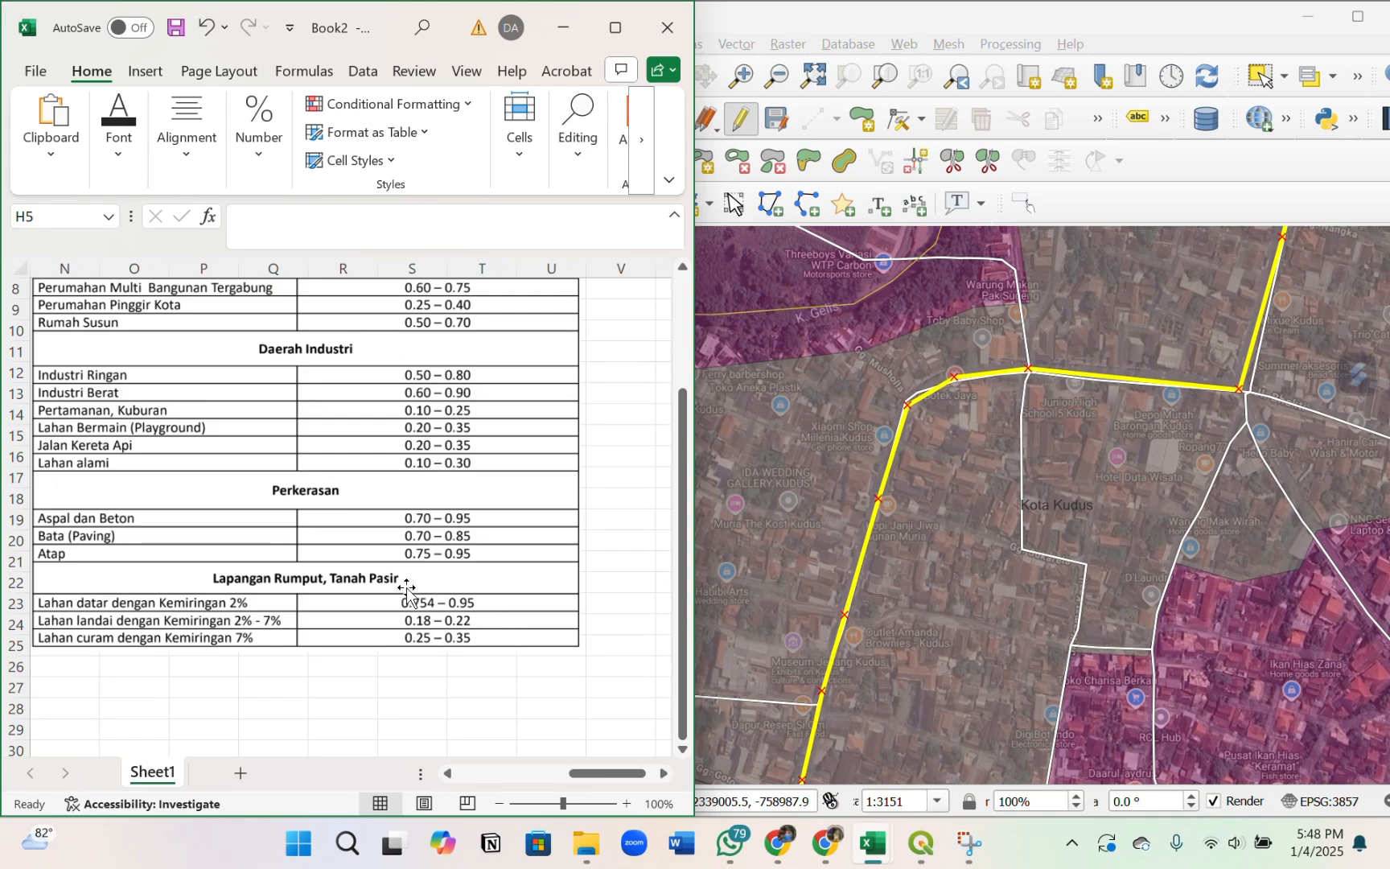
{"action": "scroll", "coordinate": [333, 590], "scroll_direction": "up", "scroll_amount": 1}
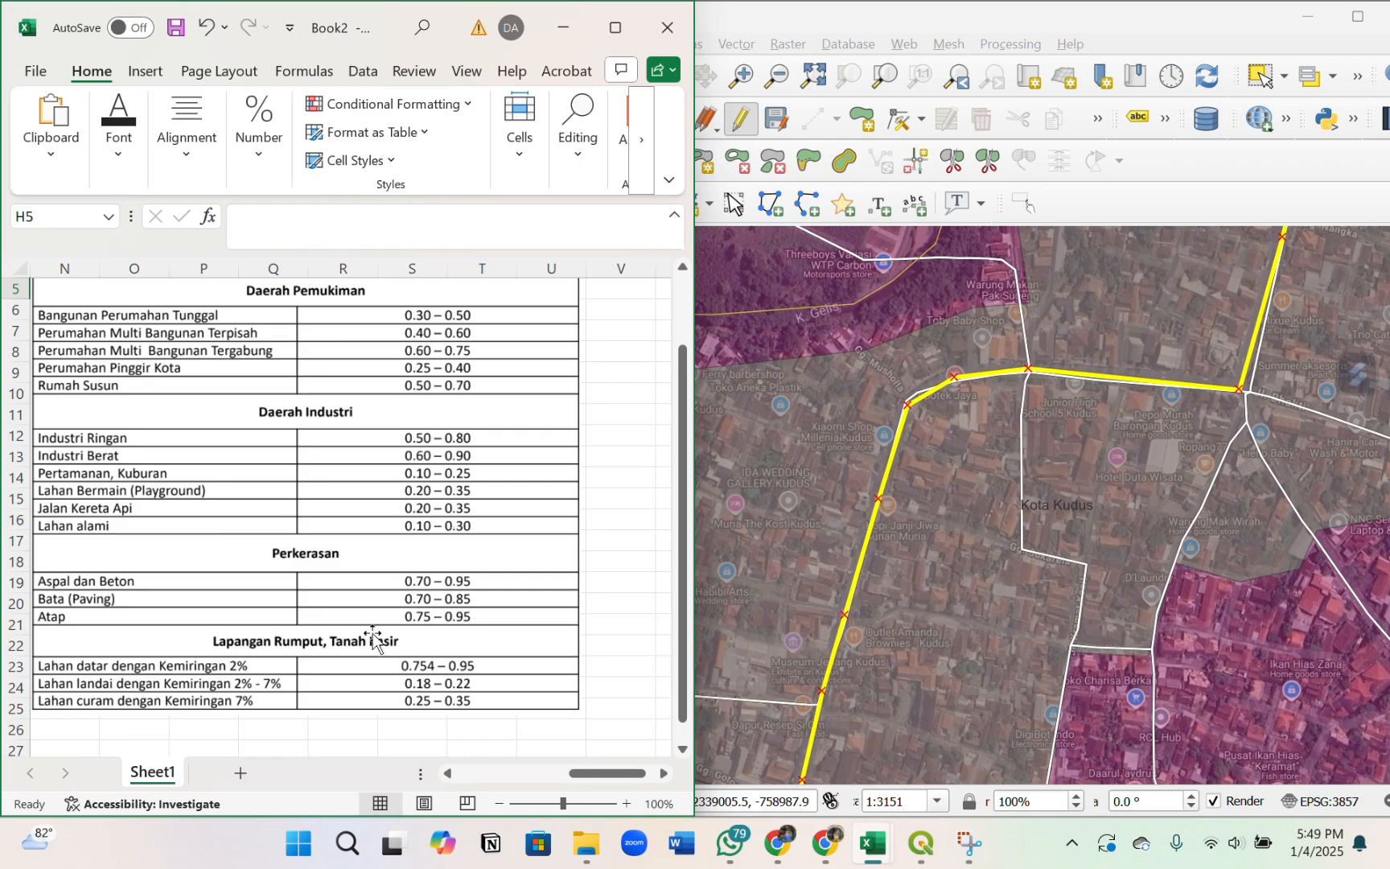
{"action": "scroll", "coordinate": [233, 511], "scroll_direction": "left", "scroll_amount": 5}
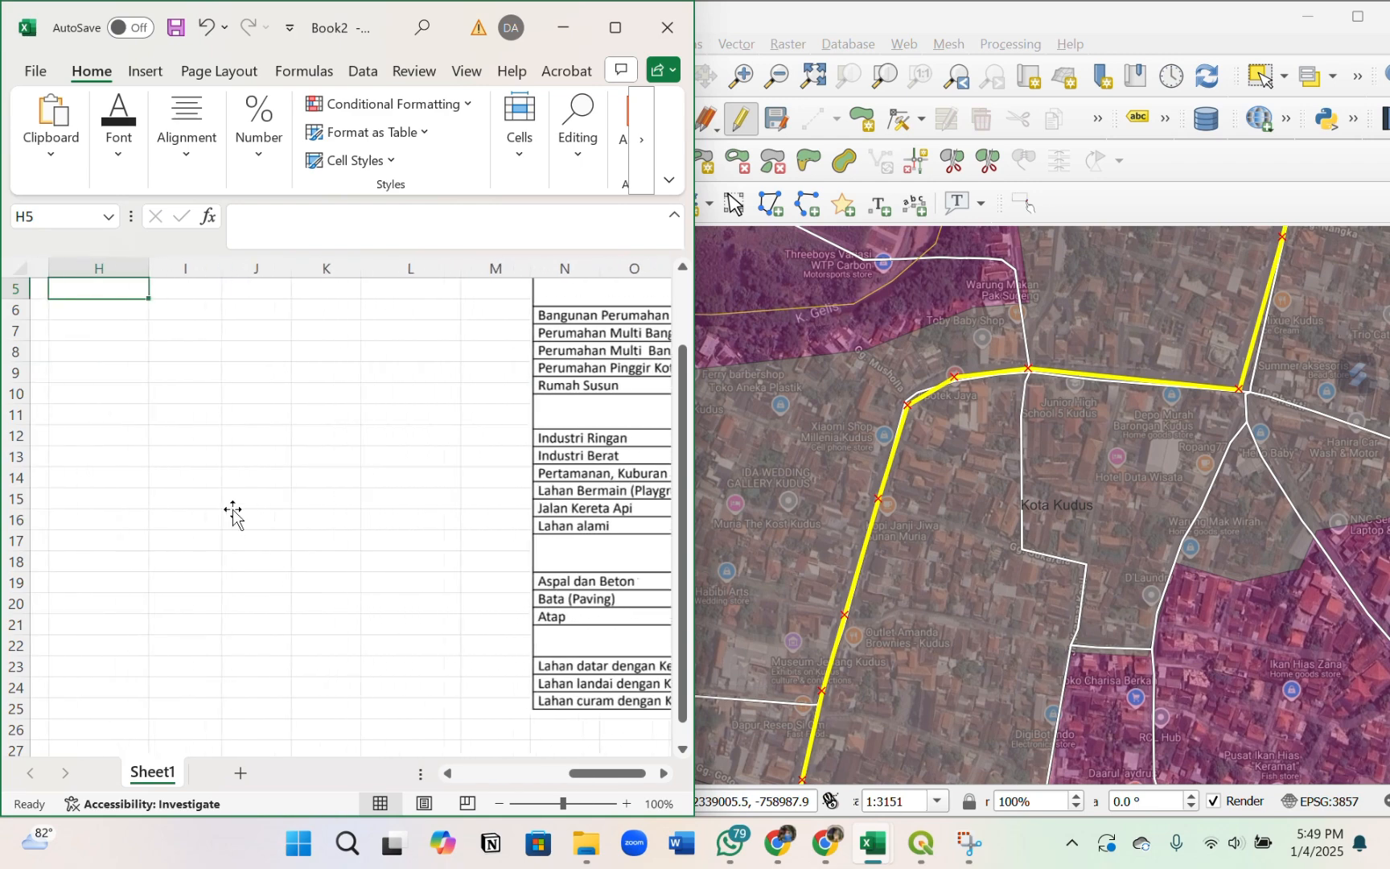
{"action": "scroll", "coordinate": [335, 419], "scroll_direction": "right", "scroll_amount": 1}
{"action": "scroll", "coordinate": [335, 420], "scroll_direction": "up", "scroll_amount": 2}
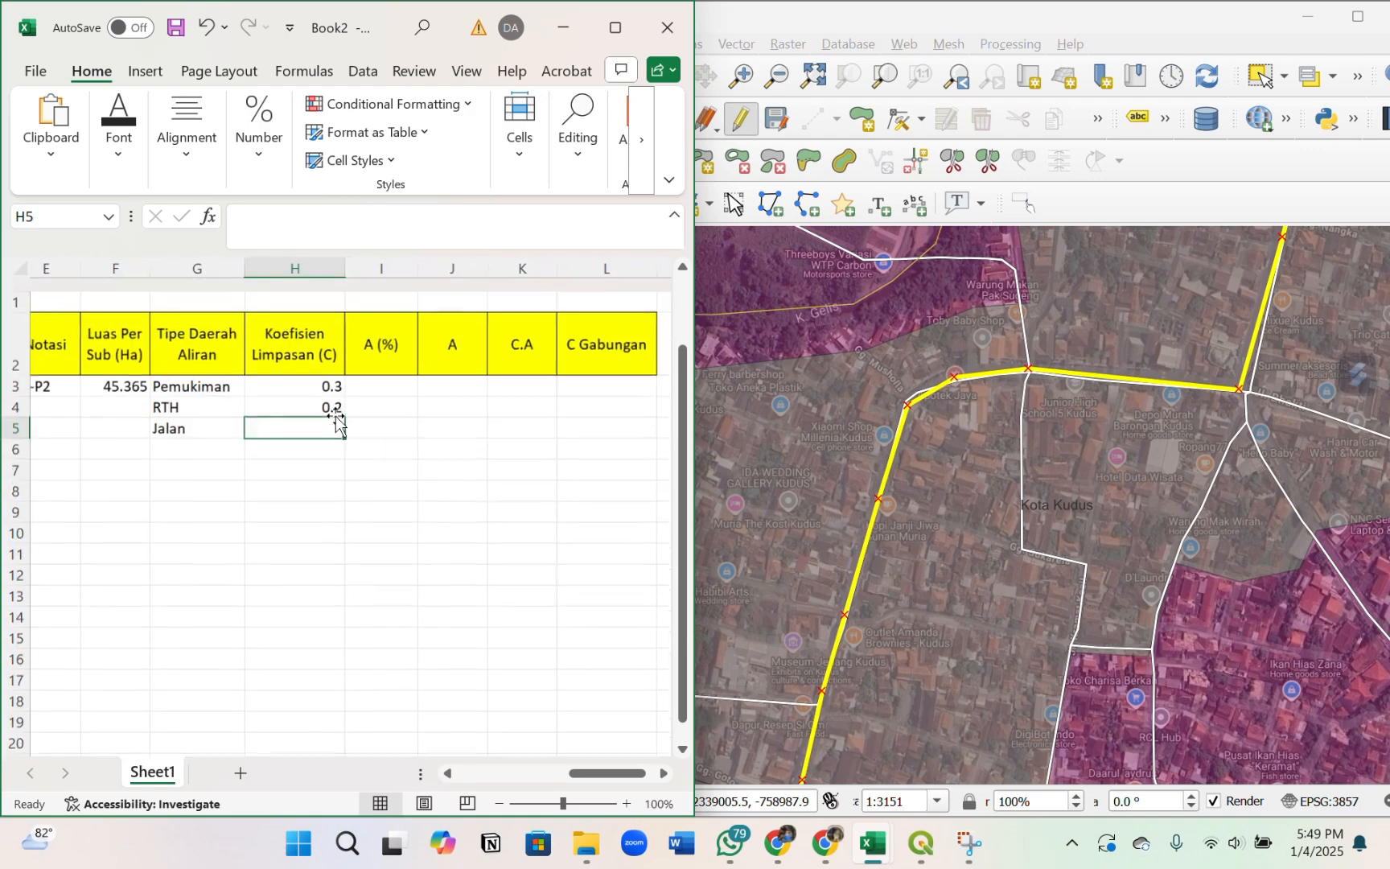
{"action": "type", "text": "0.75"}
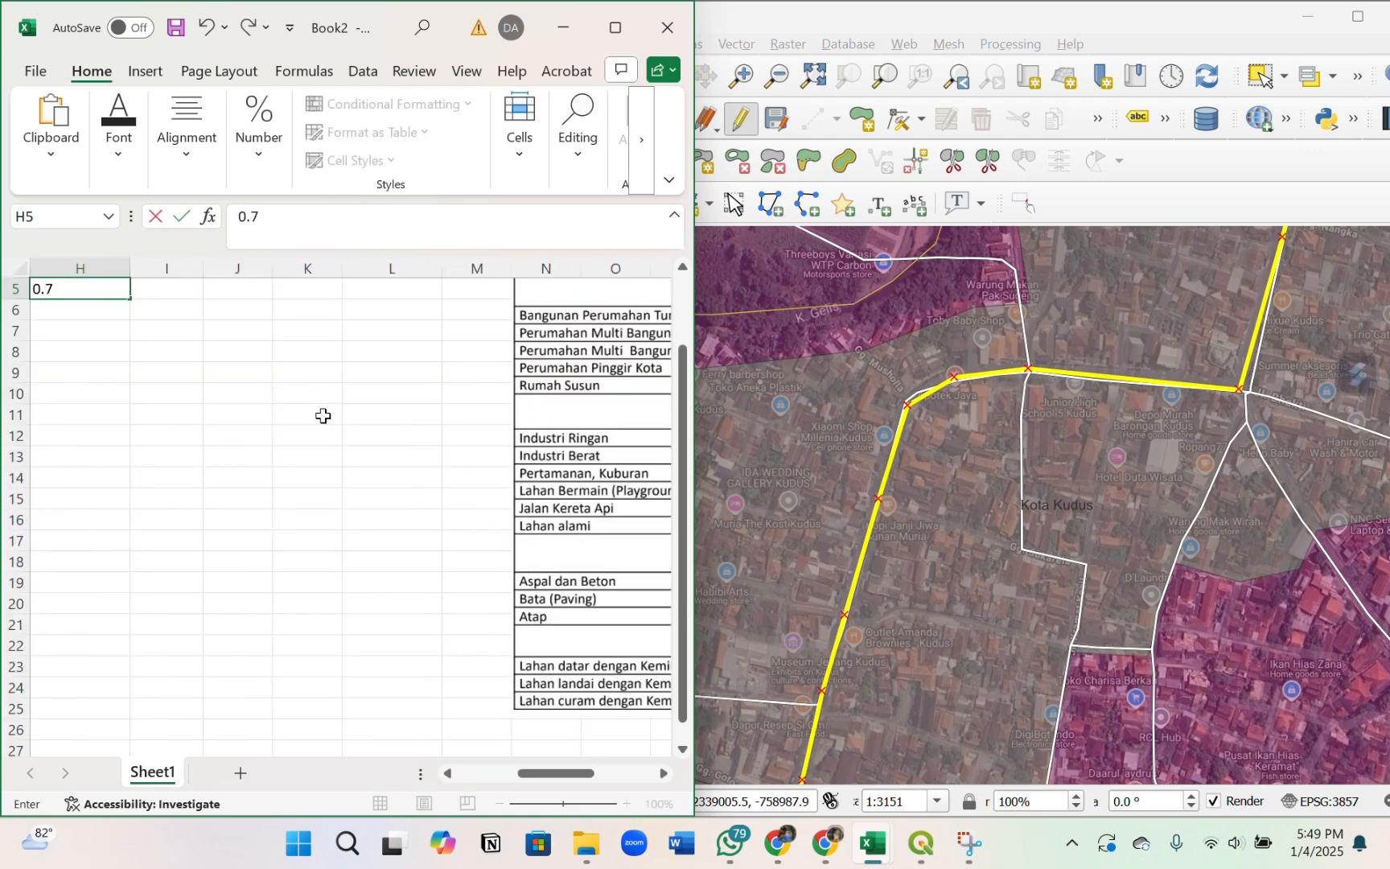
{"action": "left_click", "coordinate": [249, 369]}
{"action": "scroll", "coordinate": [197, 427], "scroll_direction": "up", "scroll_amount": 2}
{"action": "scroll", "coordinate": [214, 499], "scroll_direction": "left", "scroll_amount": 3}
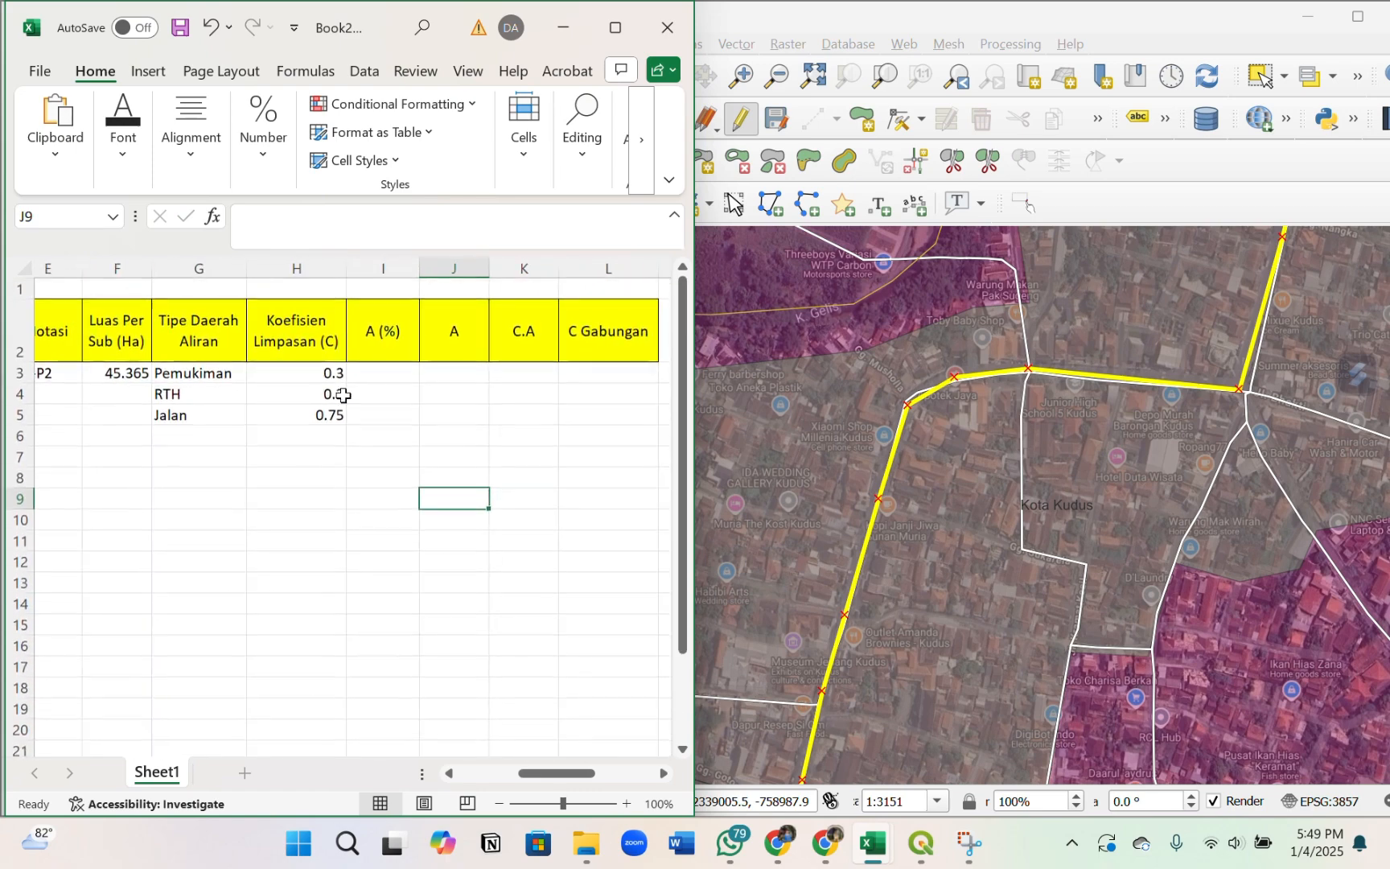
- Select cell I3, the A (%) entry of the Pemukiman row
{"action": "left_click", "coordinate": [400, 333]}
{"action": "scroll", "coordinate": [388, 354], "scroll_direction": "left", "scroll_amount": 1}
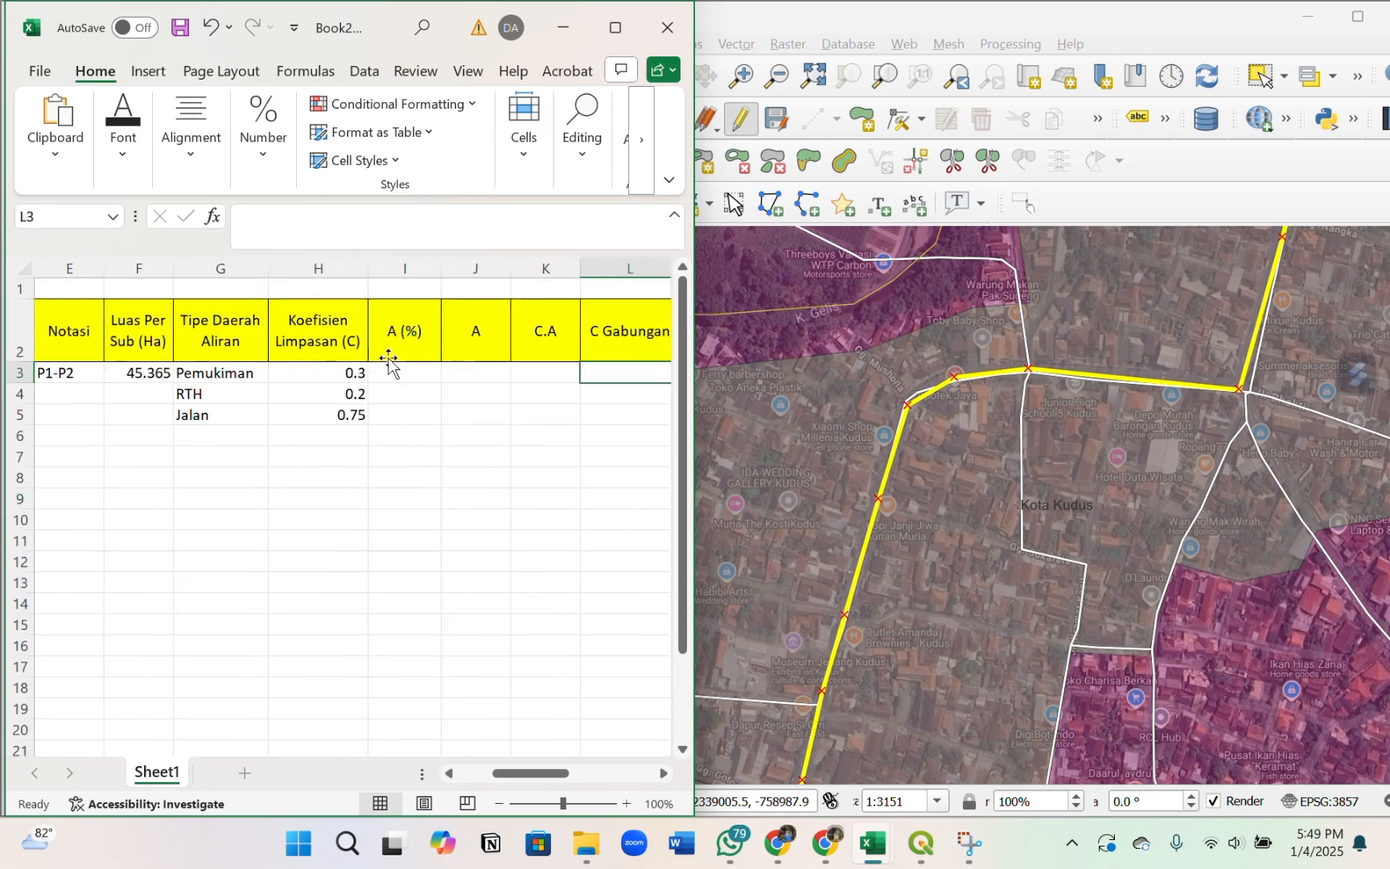
{"action": "left_click", "coordinate": [406, 332]}
{"action": "left_click", "coordinate": [413, 372]}
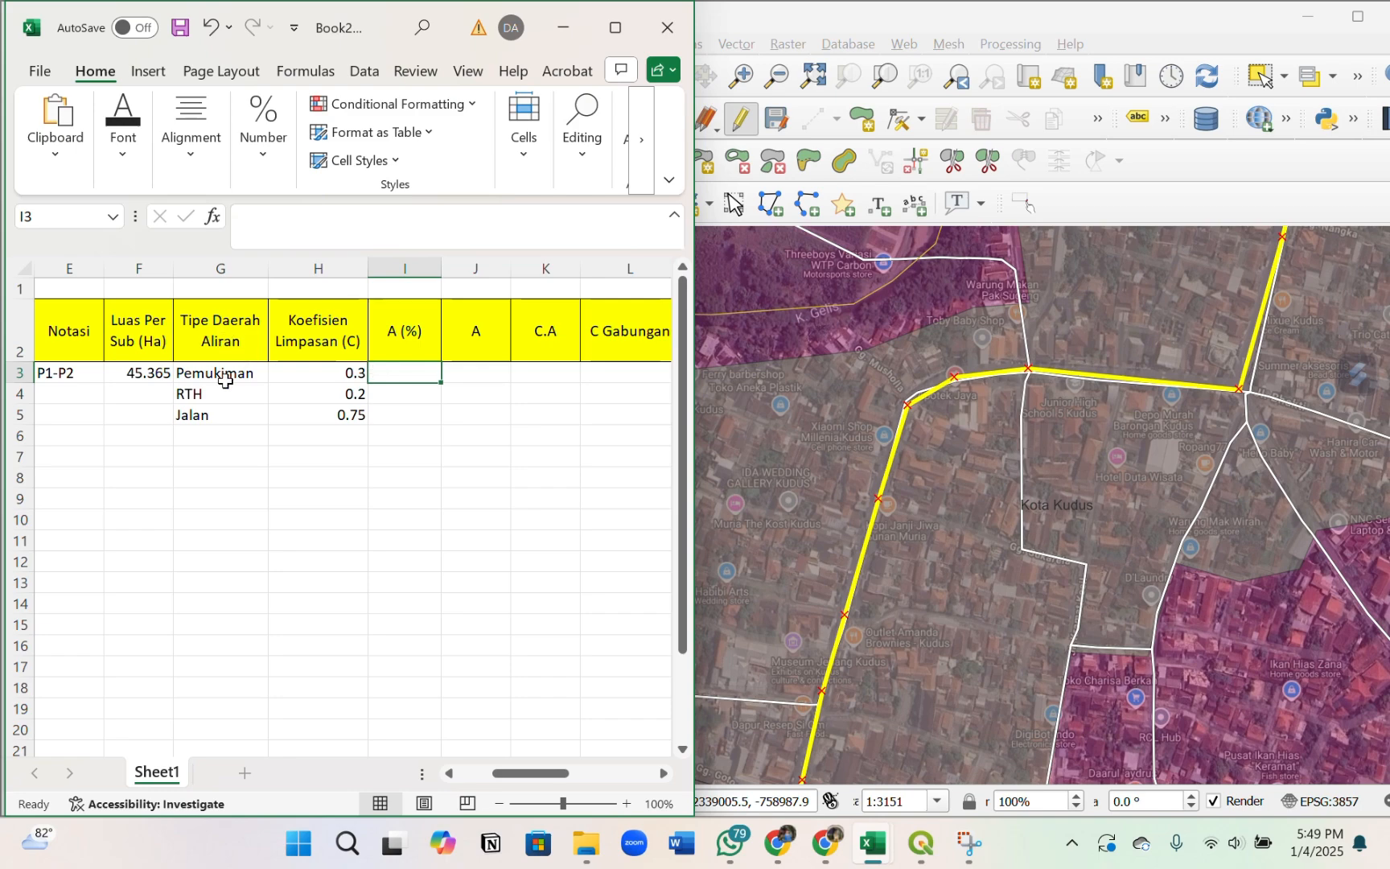
- Highlight block 1A on the QGIS map from the BLOK attribute table to view its extent, and deselect it again
{"action": "scroll", "coordinate": [892, 602], "scroll_direction": "down", "scroll_amount": 1}
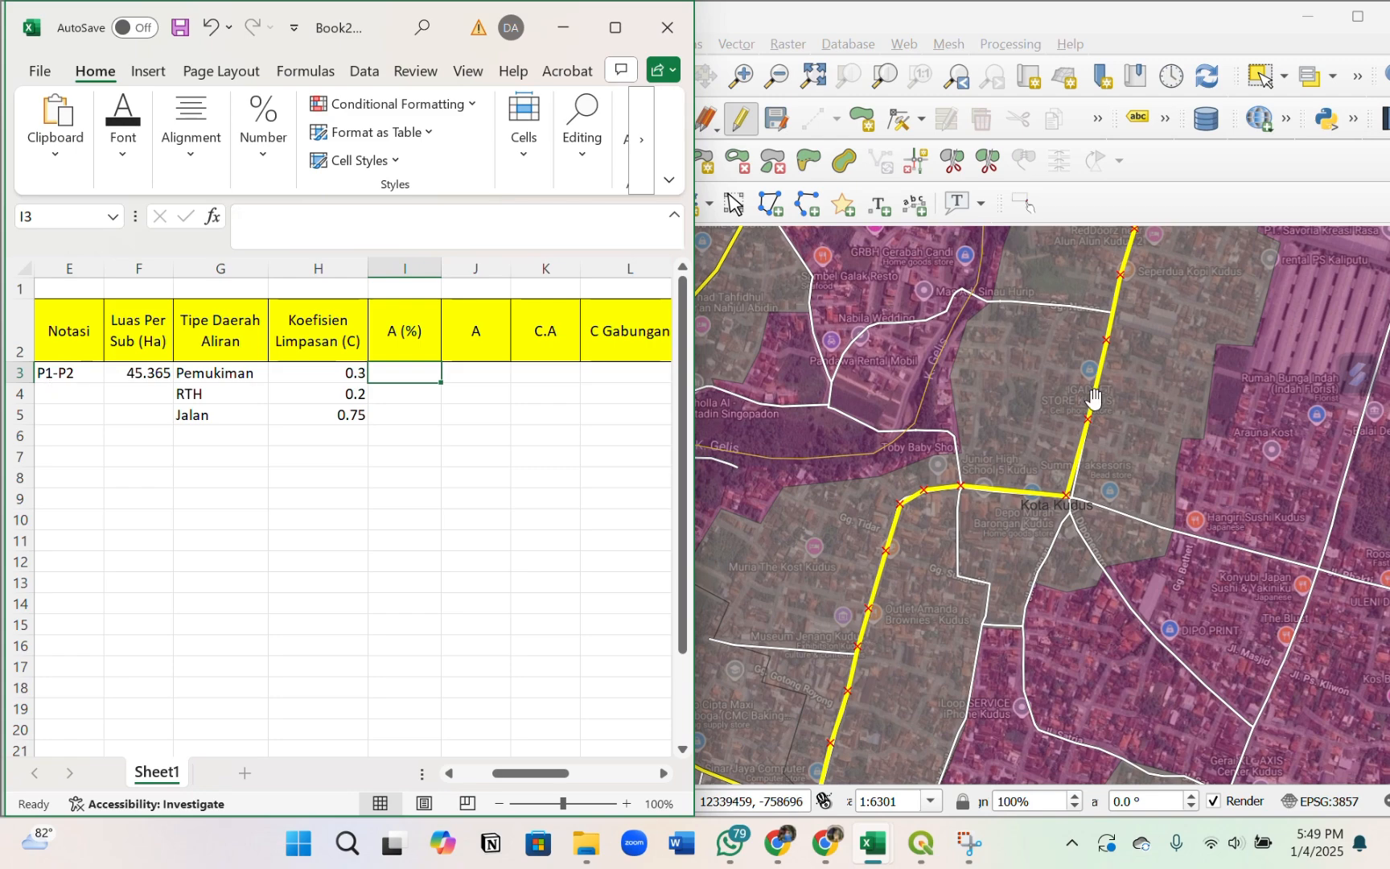
{"action": "scroll", "coordinate": [1067, 637], "scroll_direction": "down", "scroll_amount": 1}
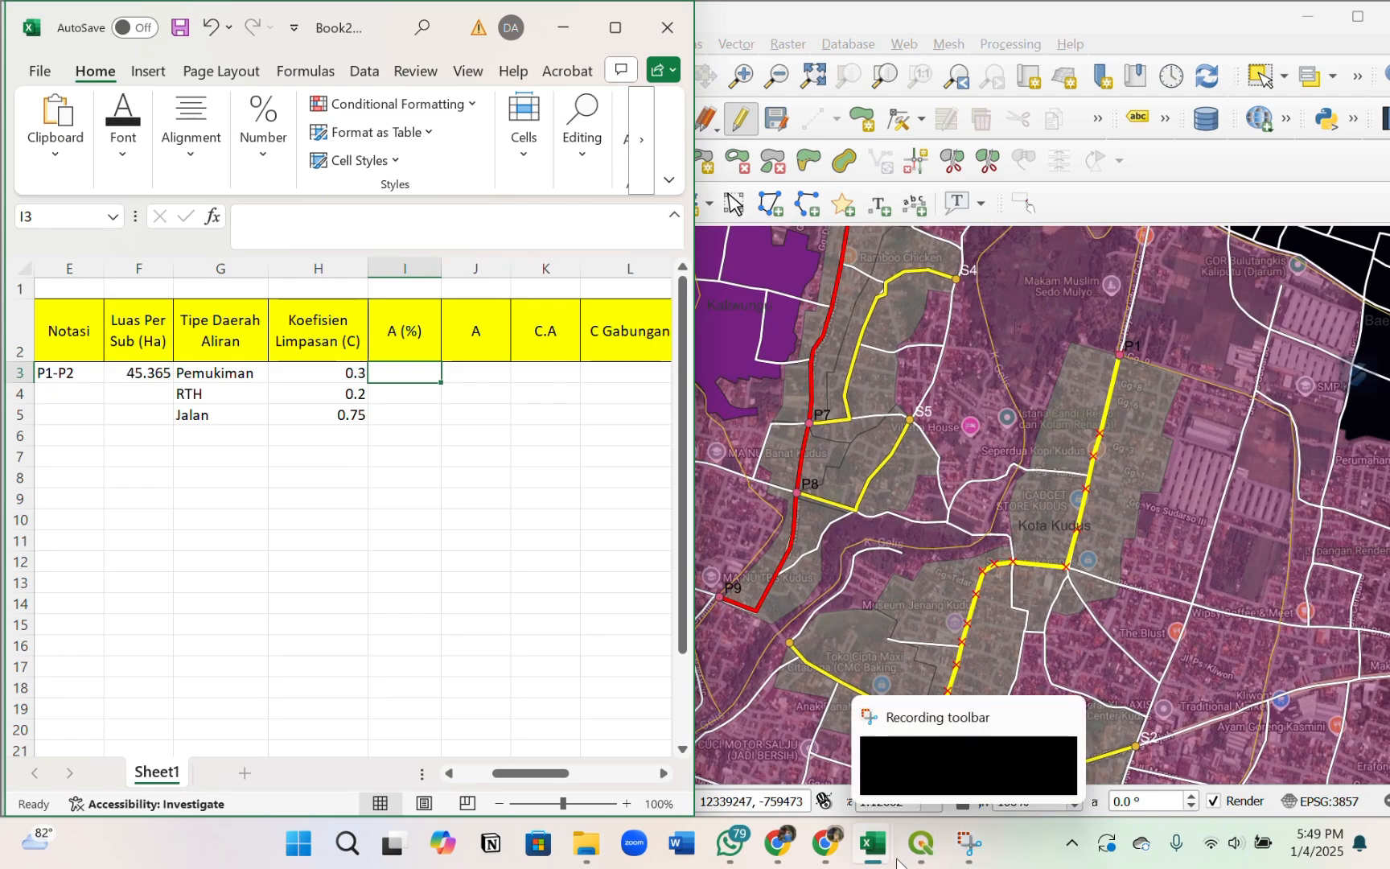
{"action": "mouse_move", "coordinate": [921, 844]}
{"action": "left_click", "coordinate": [1092, 714]}
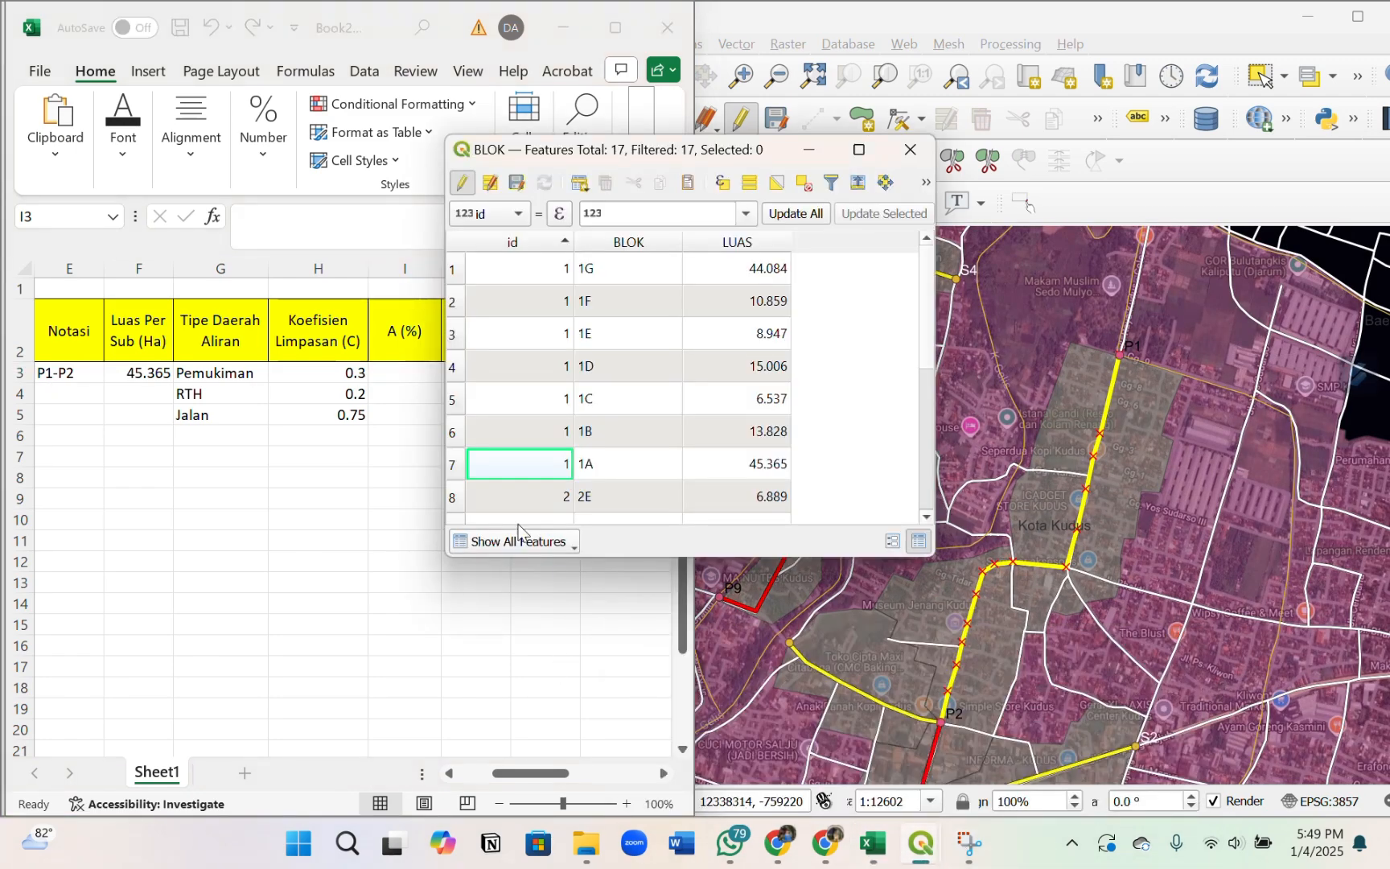
{"action": "left_click", "coordinate": [456, 467]}
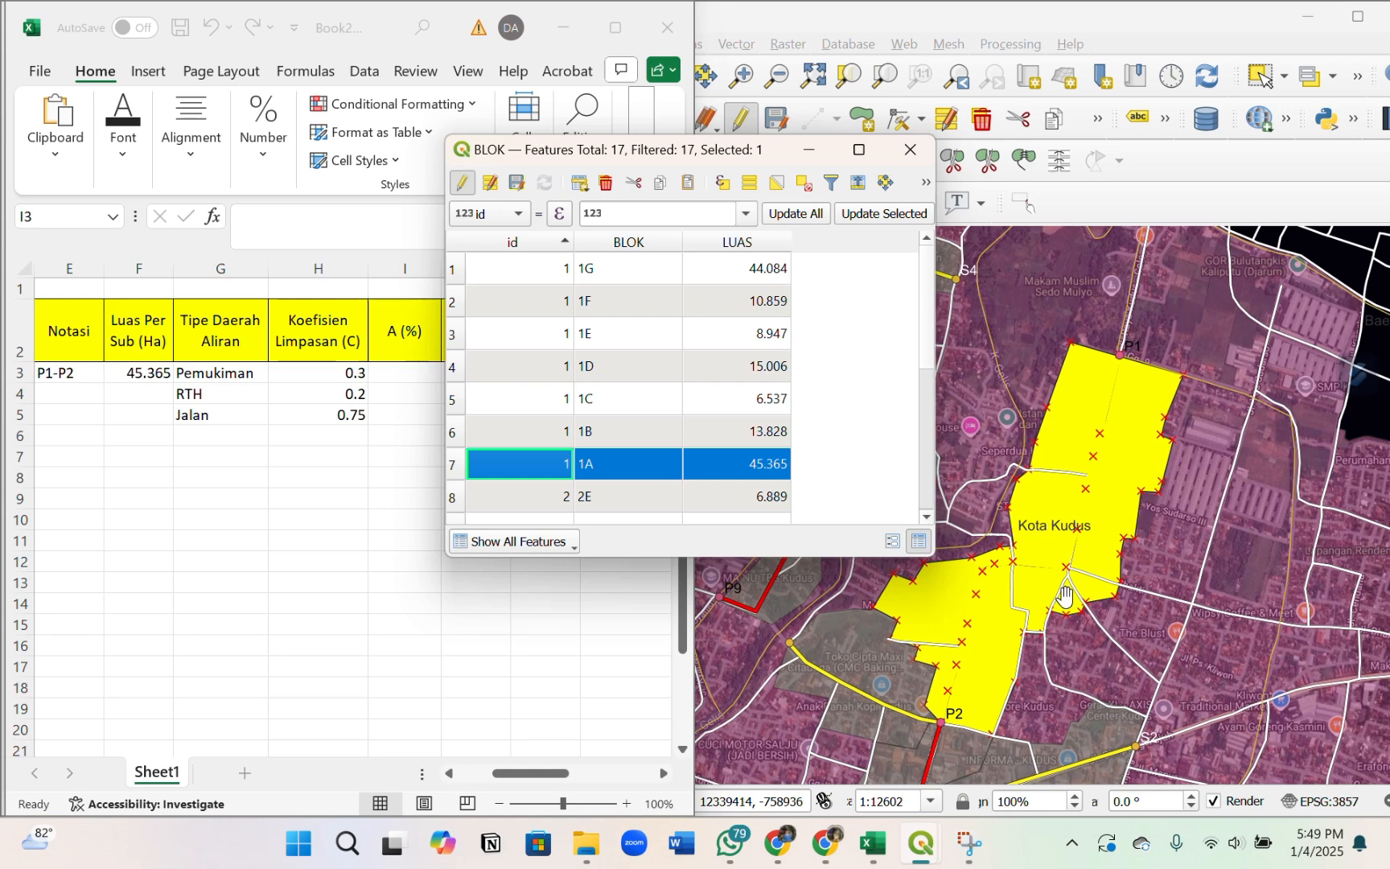
{"action": "left_click", "coordinate": [457, 464], "text": "ctrl"}
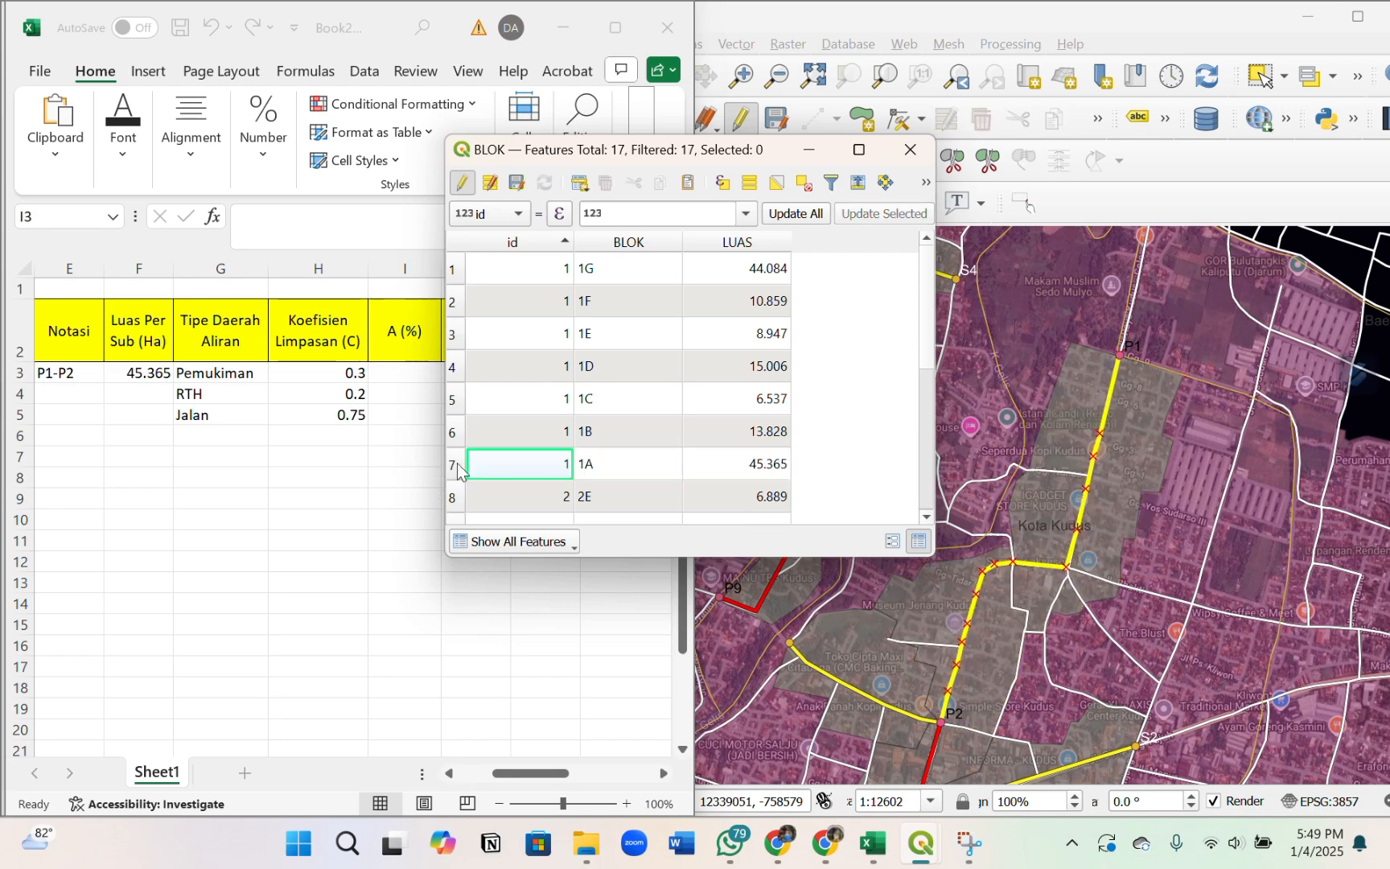
- Examine the land cover of block 1A along channel P1-P2 on the QGIS satellite map
{"action": "scroll", "coordinate": [1080, 594], "scroll_direction": "up", "scroll_amount": 1}
{"action": "left_click_drag", "start_coordinate": [1124, 451], "coordinate": [1105, 624]}
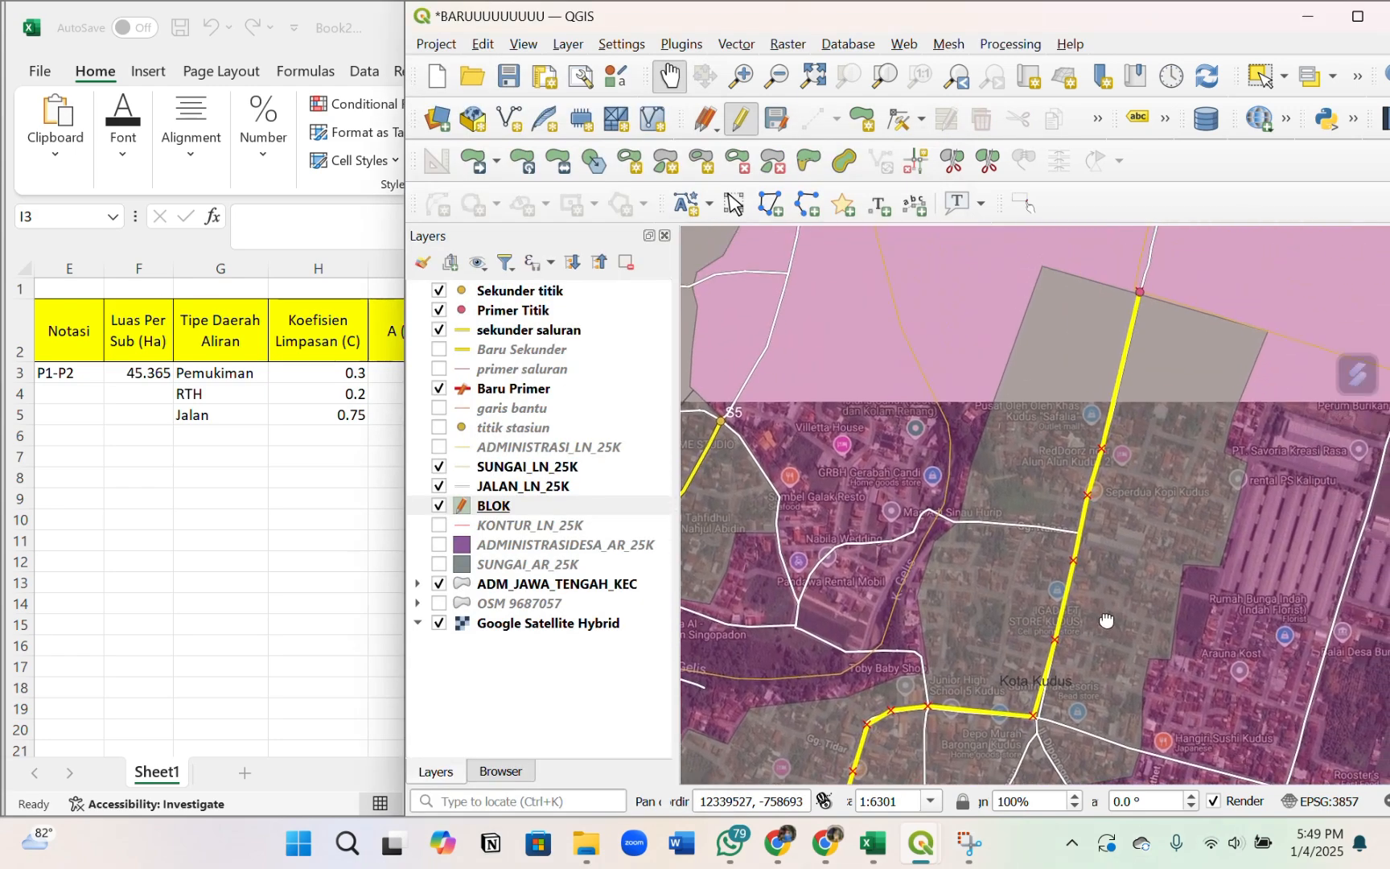
{"action": "left_click_drag", "start_coordinate": [1119, 528], "coordinate": [1003, 537]}
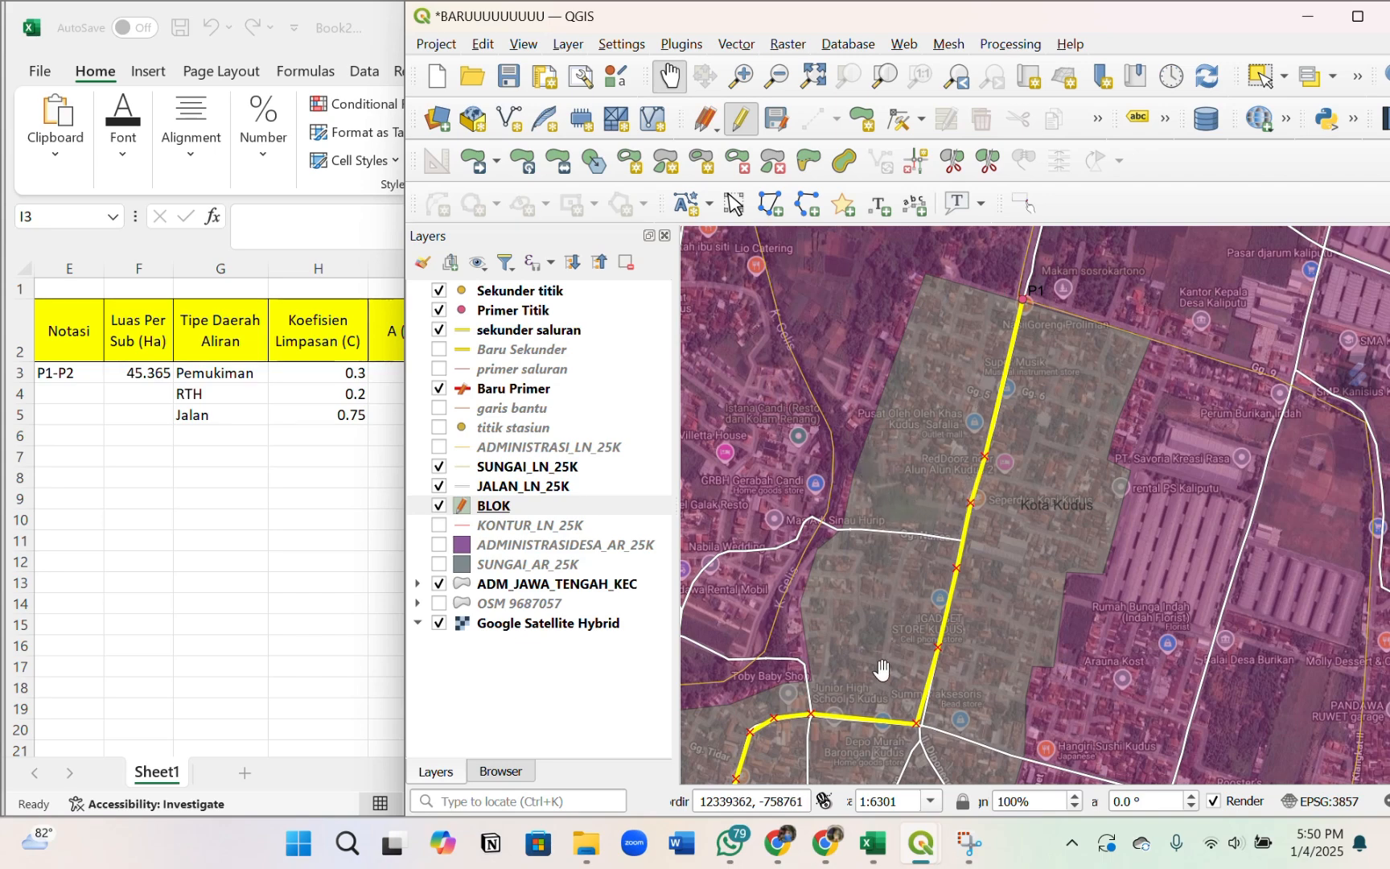
{"action": "left_click_drag", "start_coordinate": [930, 662], "coordinate": [975, 506]}
{"action": "left_click_drag", "start_coordinate": [880, 614], "coordinate": [998, 554]}
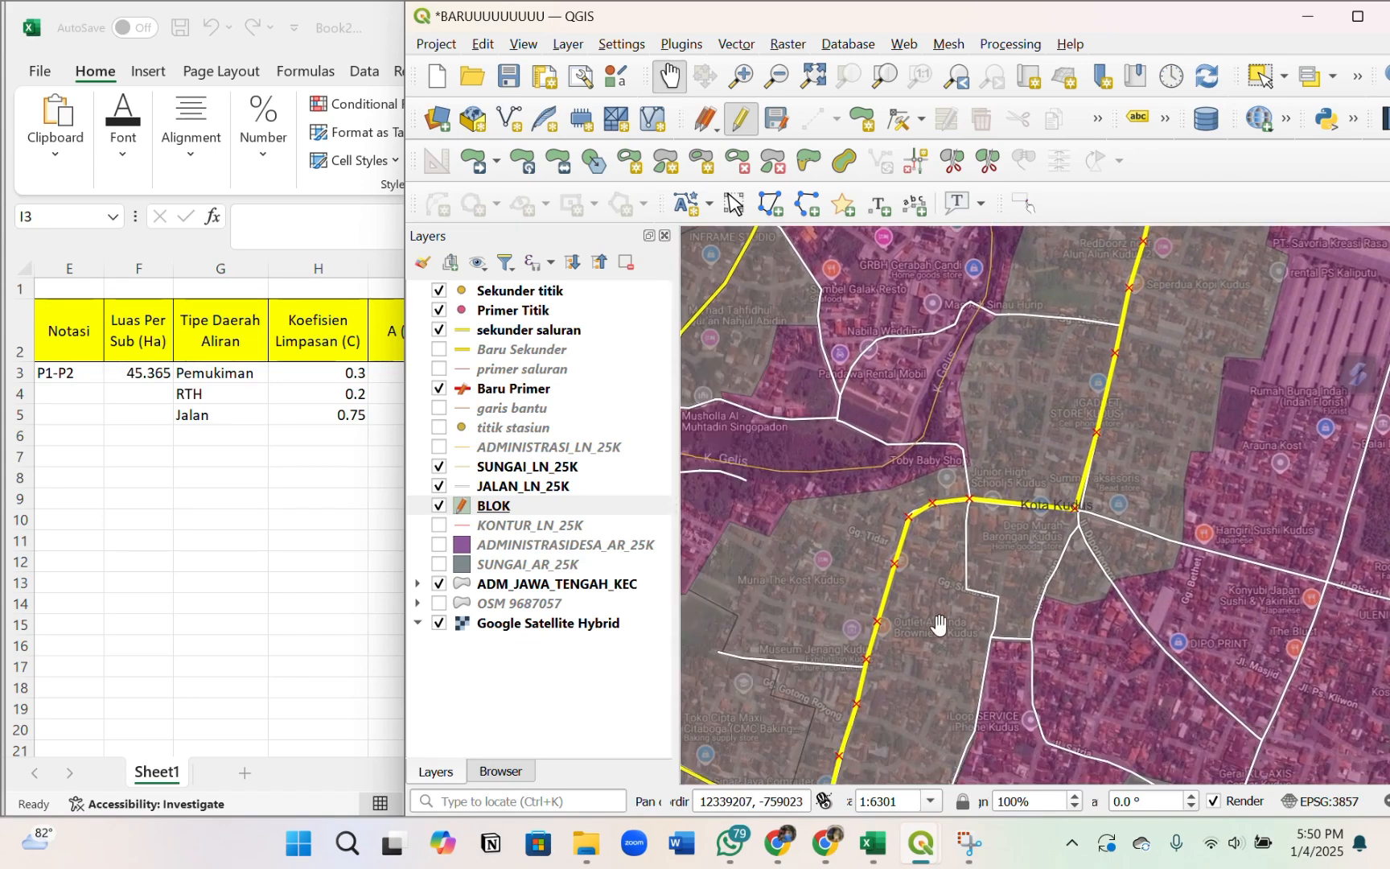
{"action": "left_click_drag", "start_coordinate": [936, 653], "coordinate": [947, 592]}
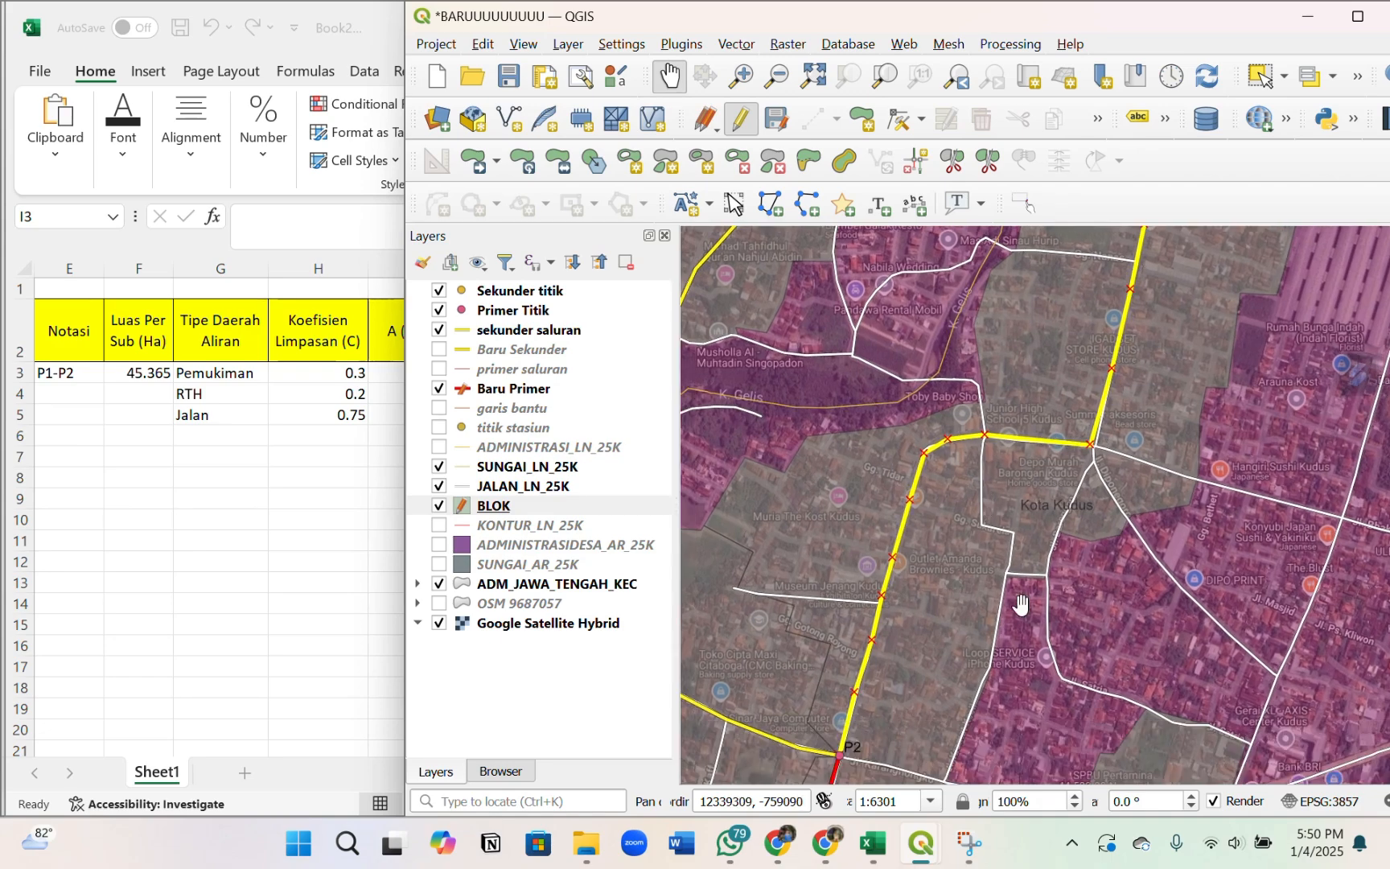
{"action": "left_click_drag", "start_coordinate": [1021, 430], "coordinate": [959, 629]}
- Enter the A (%) land-use shares in the Excel table: 75% for Pemukiman, 10% for RTH and 15% for Jalan
{"action": "left_click", "coordinate": [383, 374]}
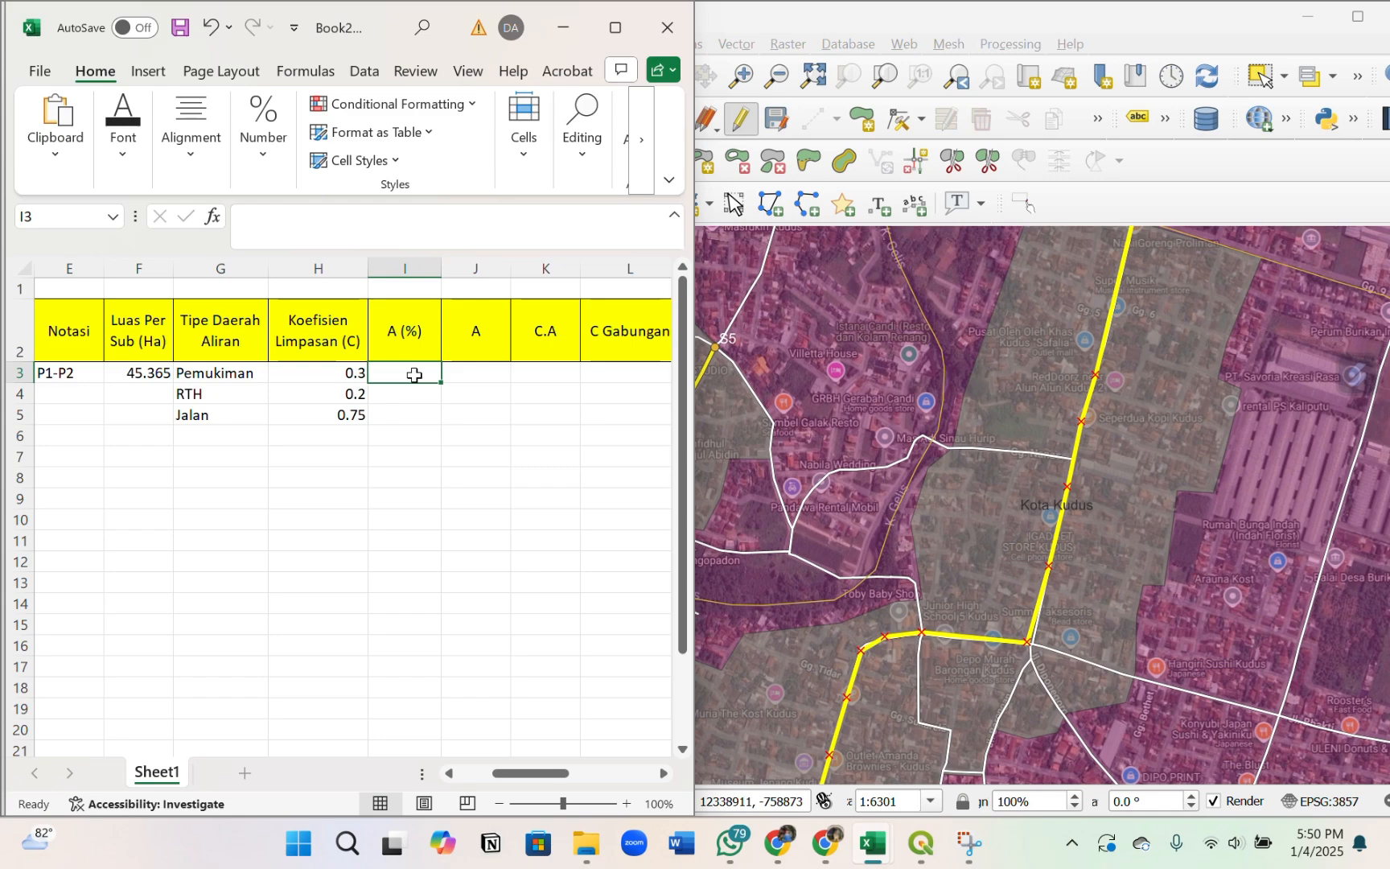
{"action": "type", "text": "75%"}
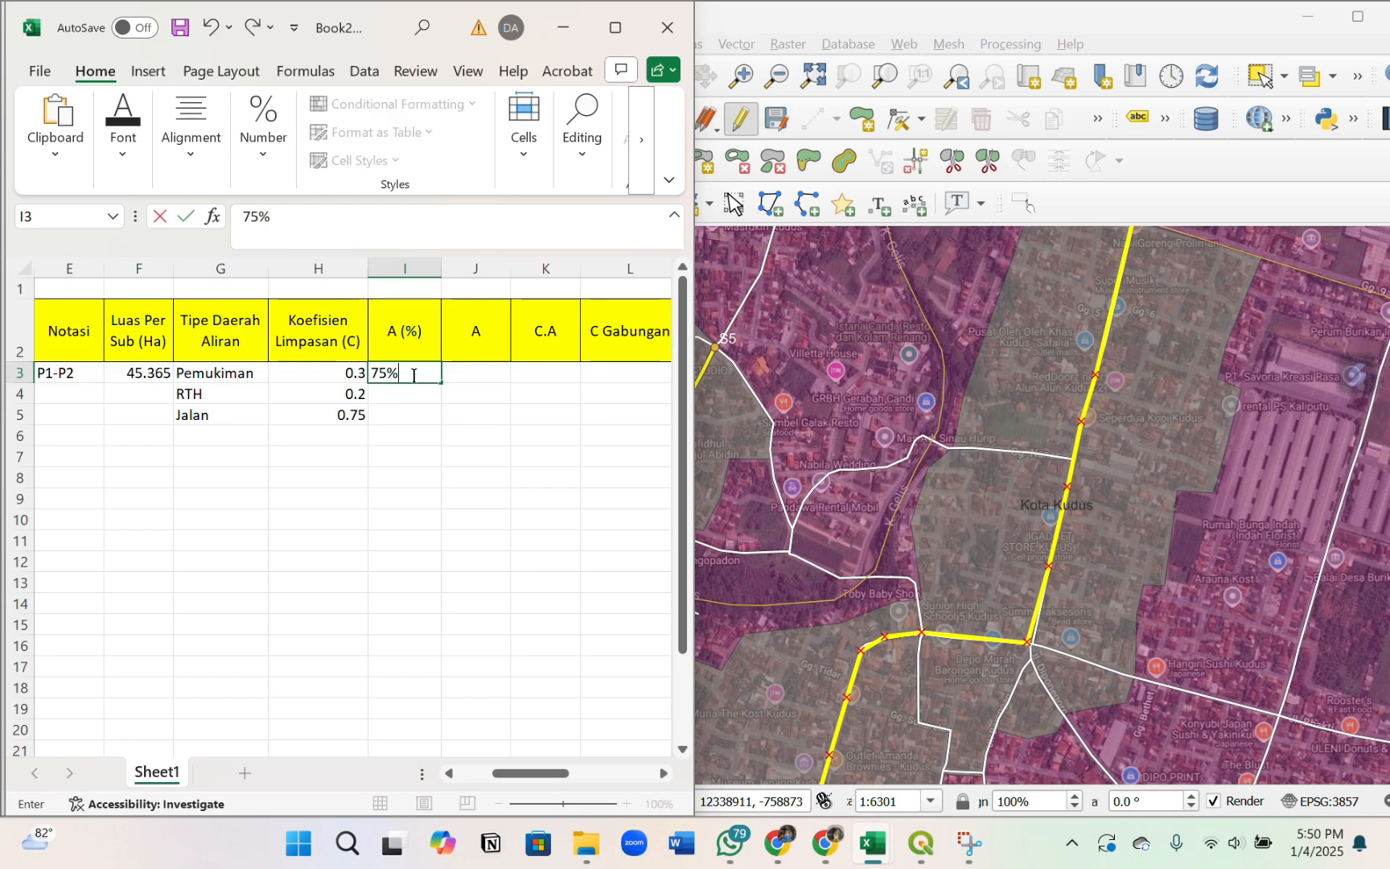
{"action": "key", "text": "Return"}
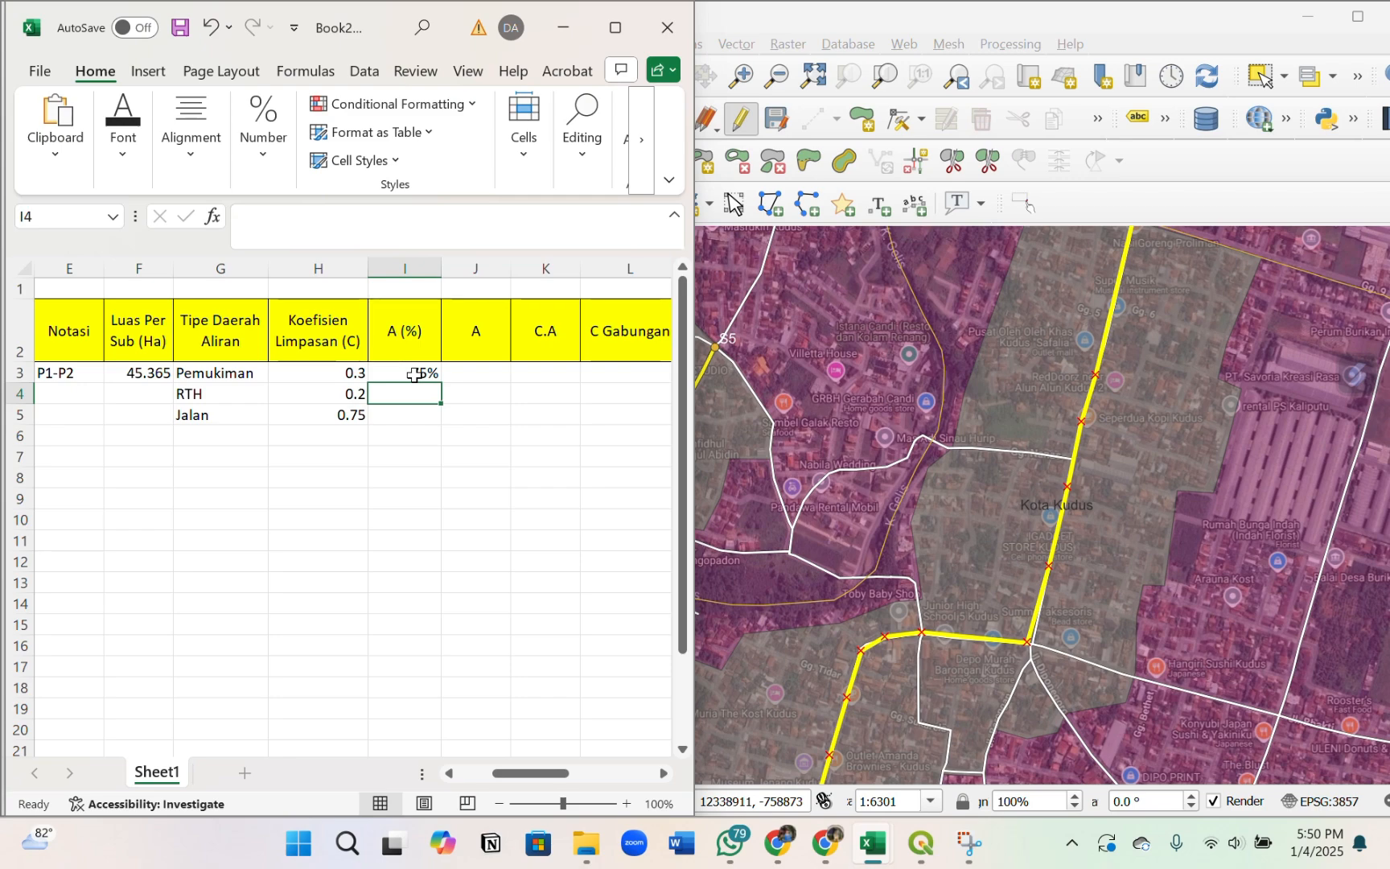
{"action": "type", "text": "10"}
{"action": "key", "text": "Return"}
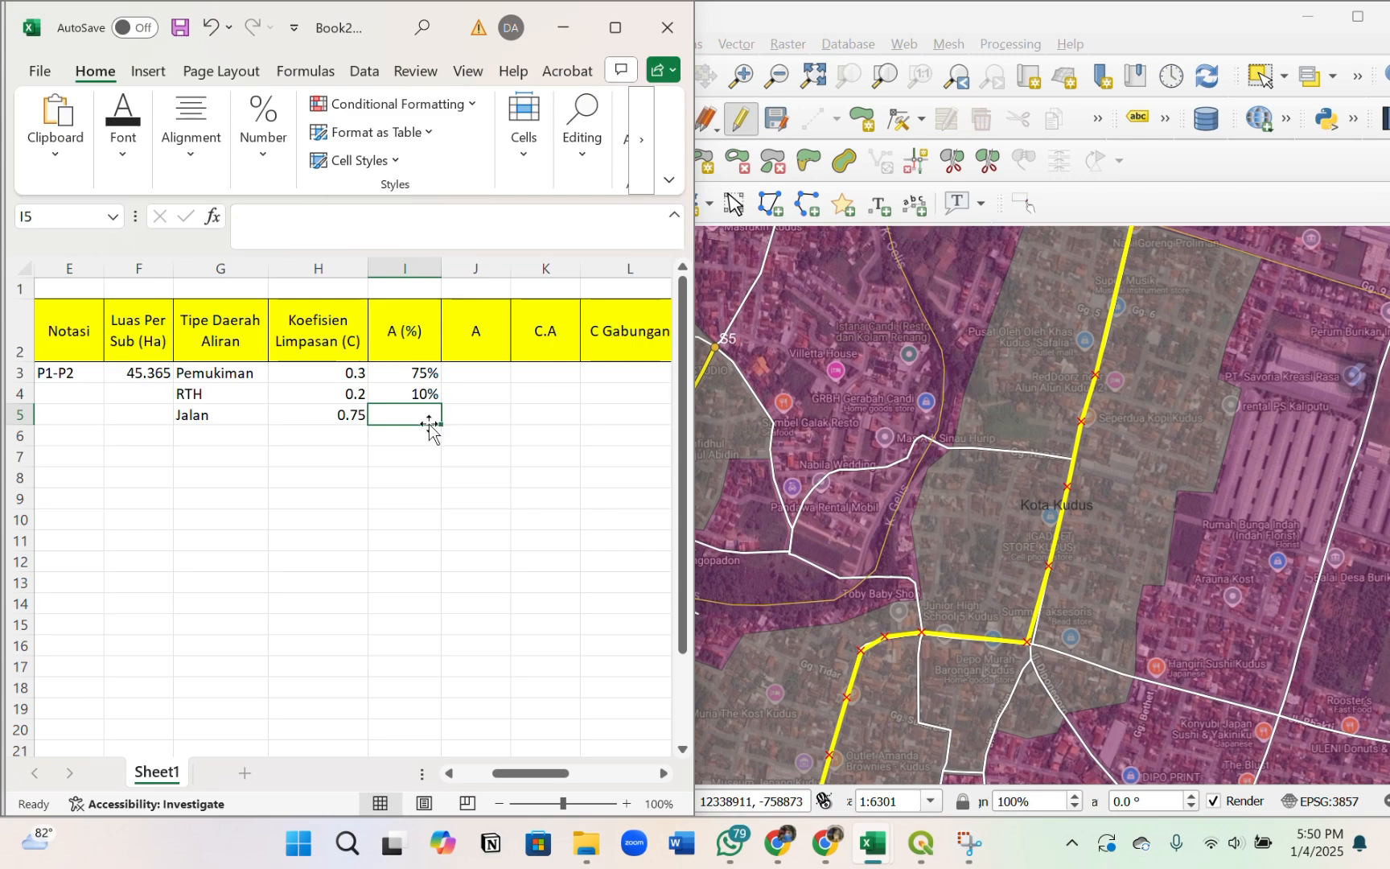
{"action": "type", "text": "15%"}
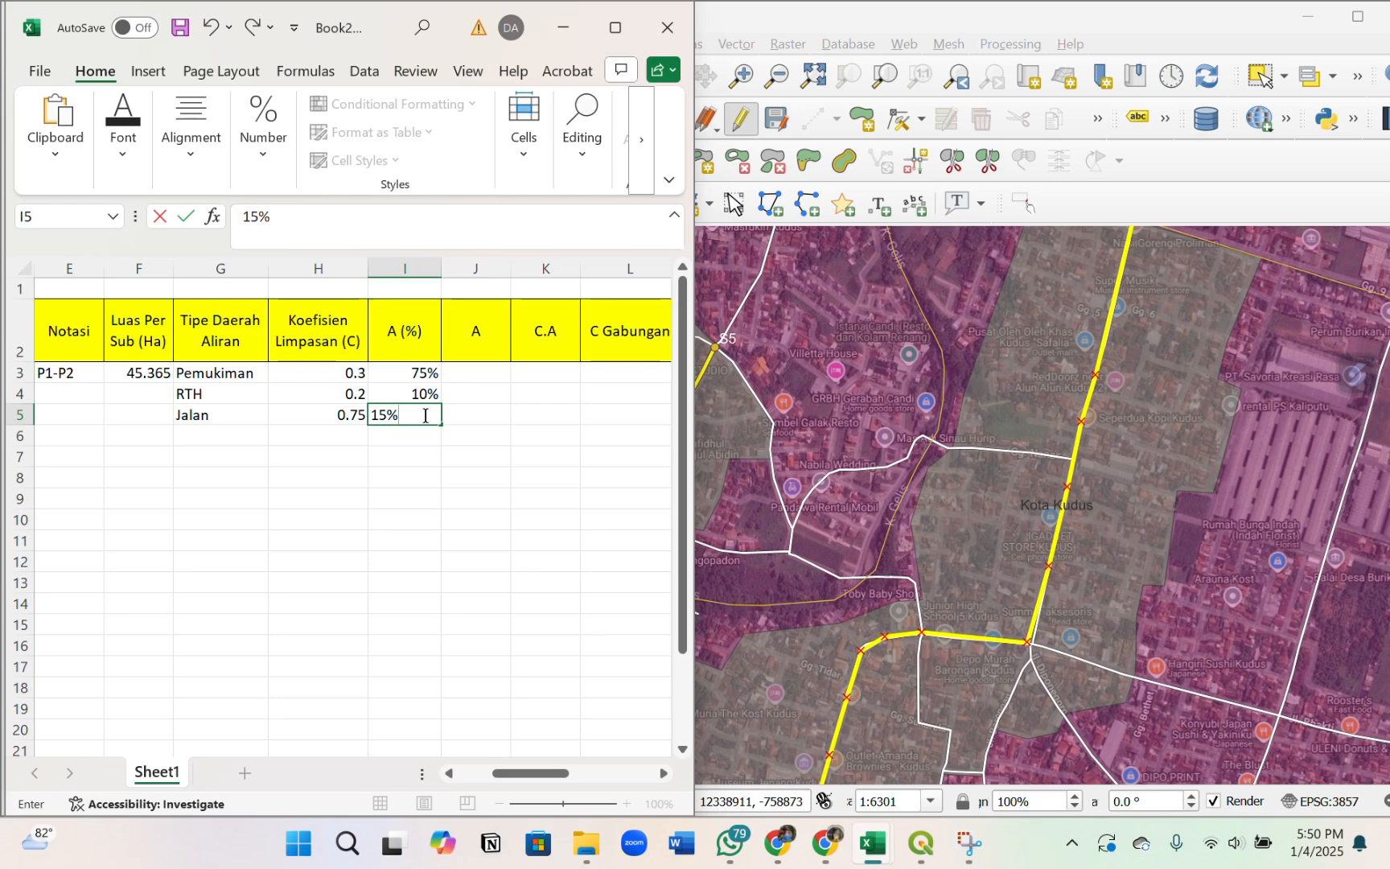
{"action": "key", "text": "Tab"}
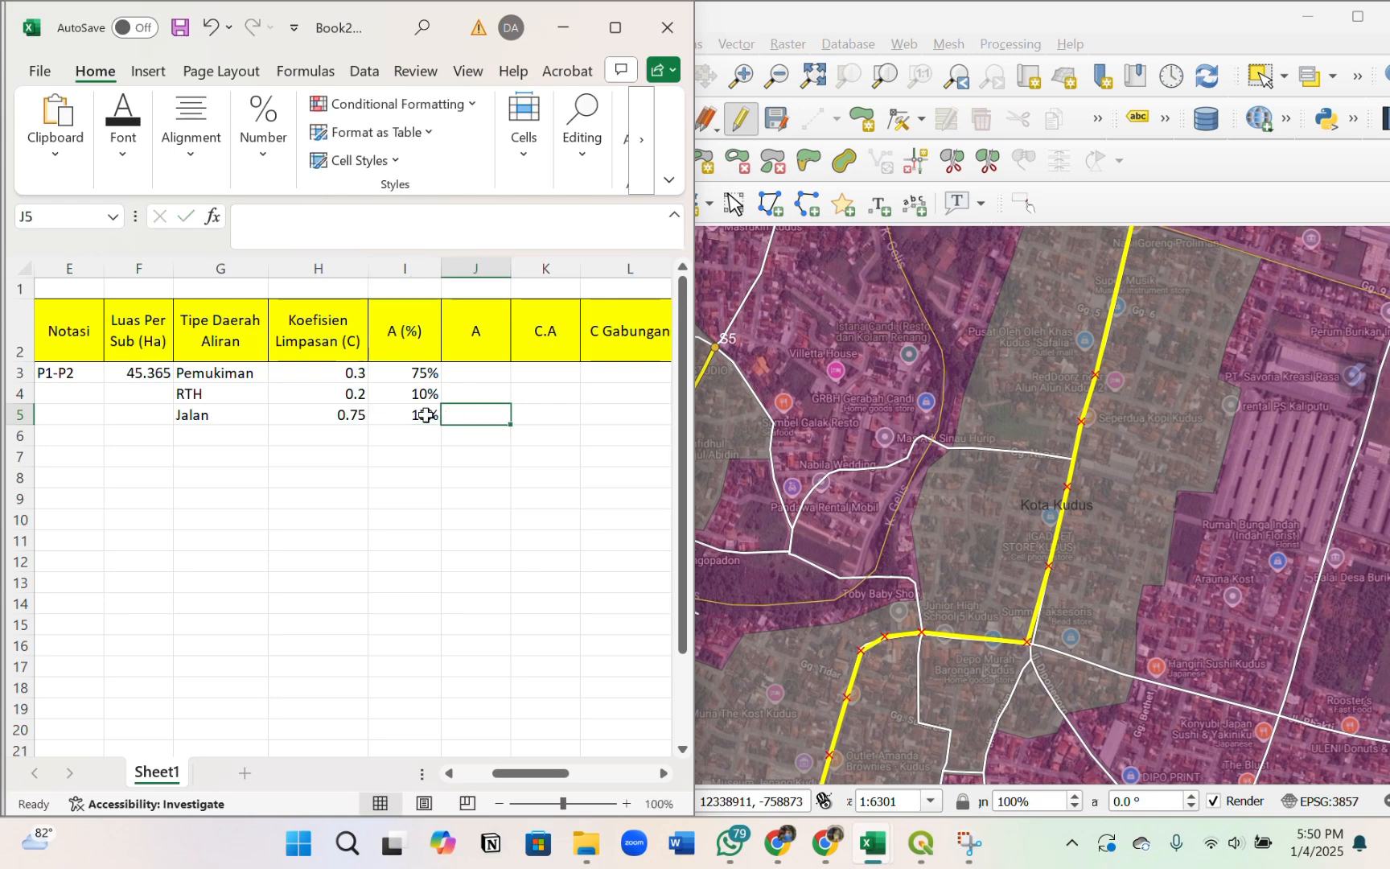
- Calculate the Pemukiman area in cell J3 with the formula =F3*I3
{"action": "left_click", "coordinate": [481, 371]}
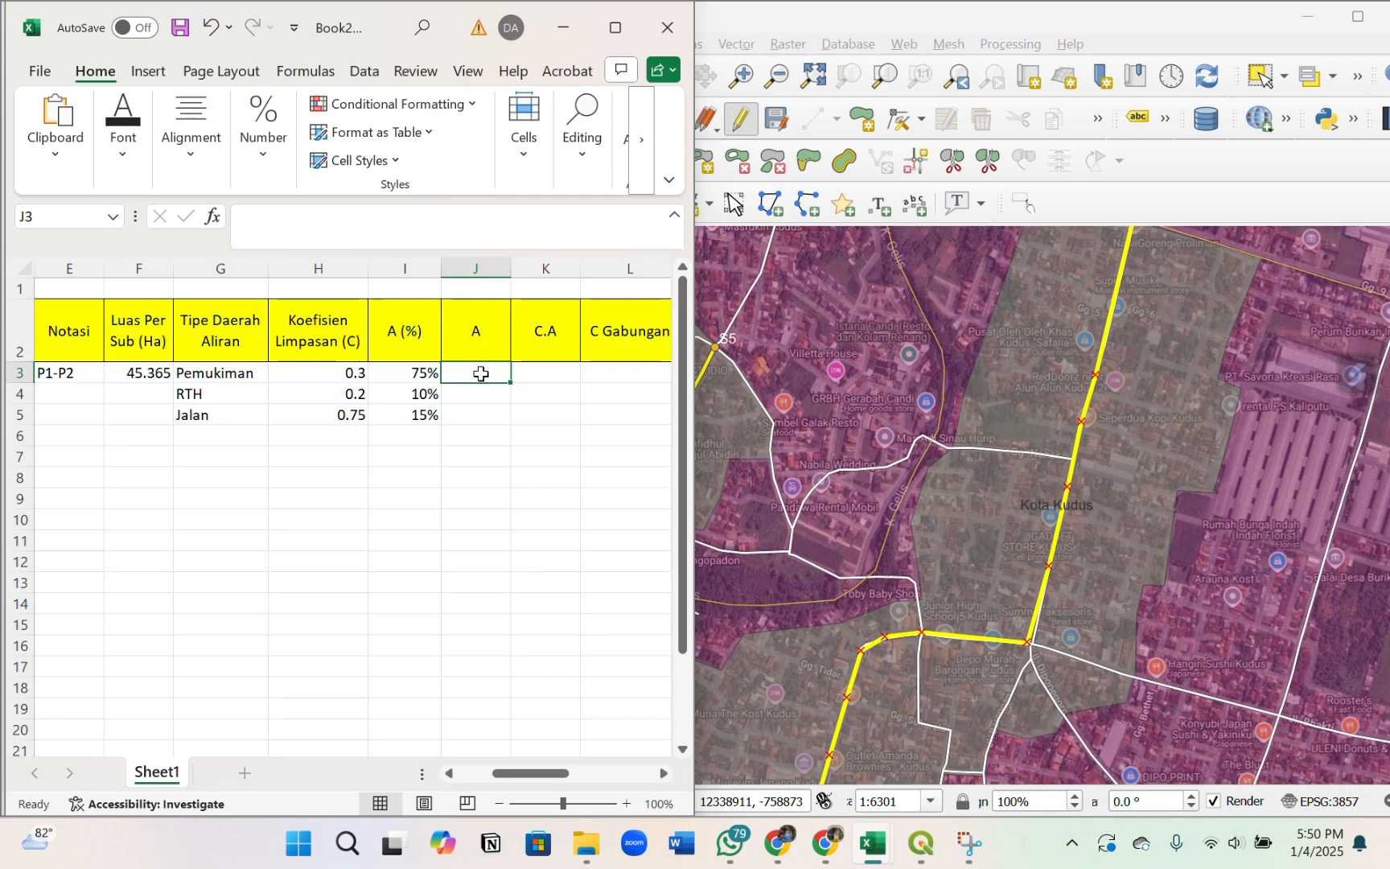
{"action": "type", "text": "="}
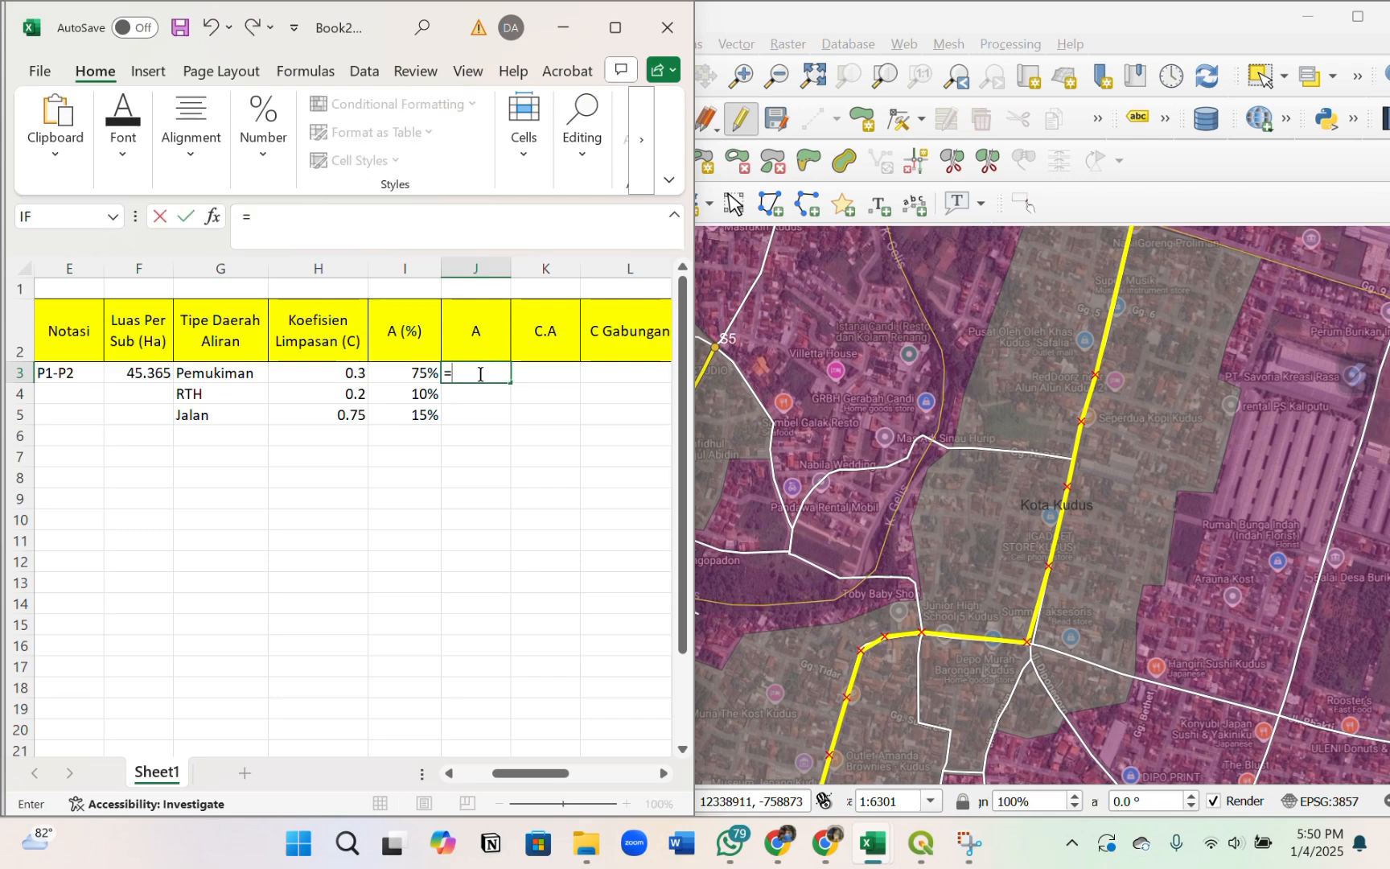
{"action": "left_click", "coordinate": [151, 372]}
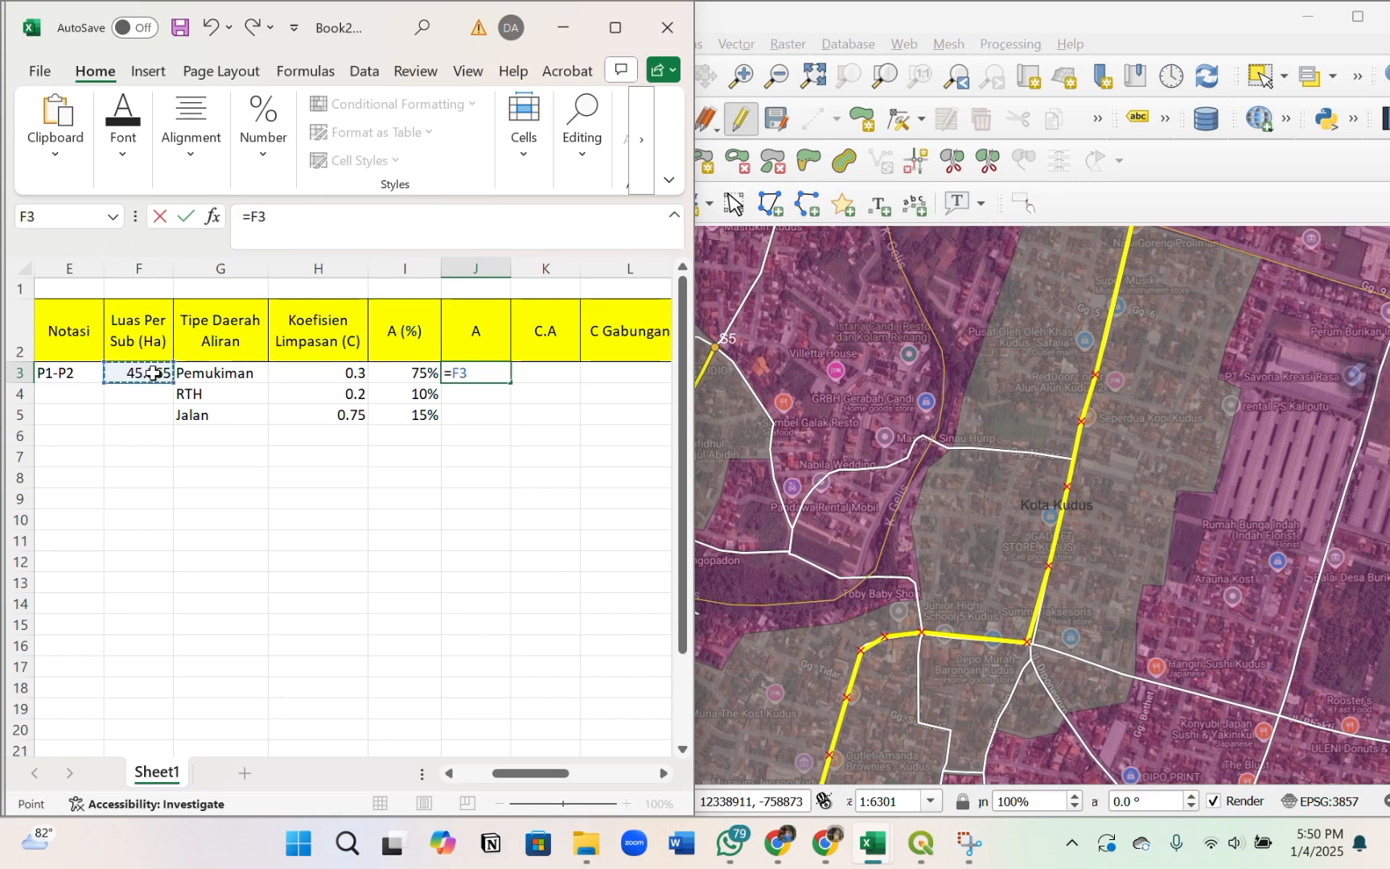
{"action": "type", "text": "*"}
{"action": "left_click", "coordinate": [418, 384]}
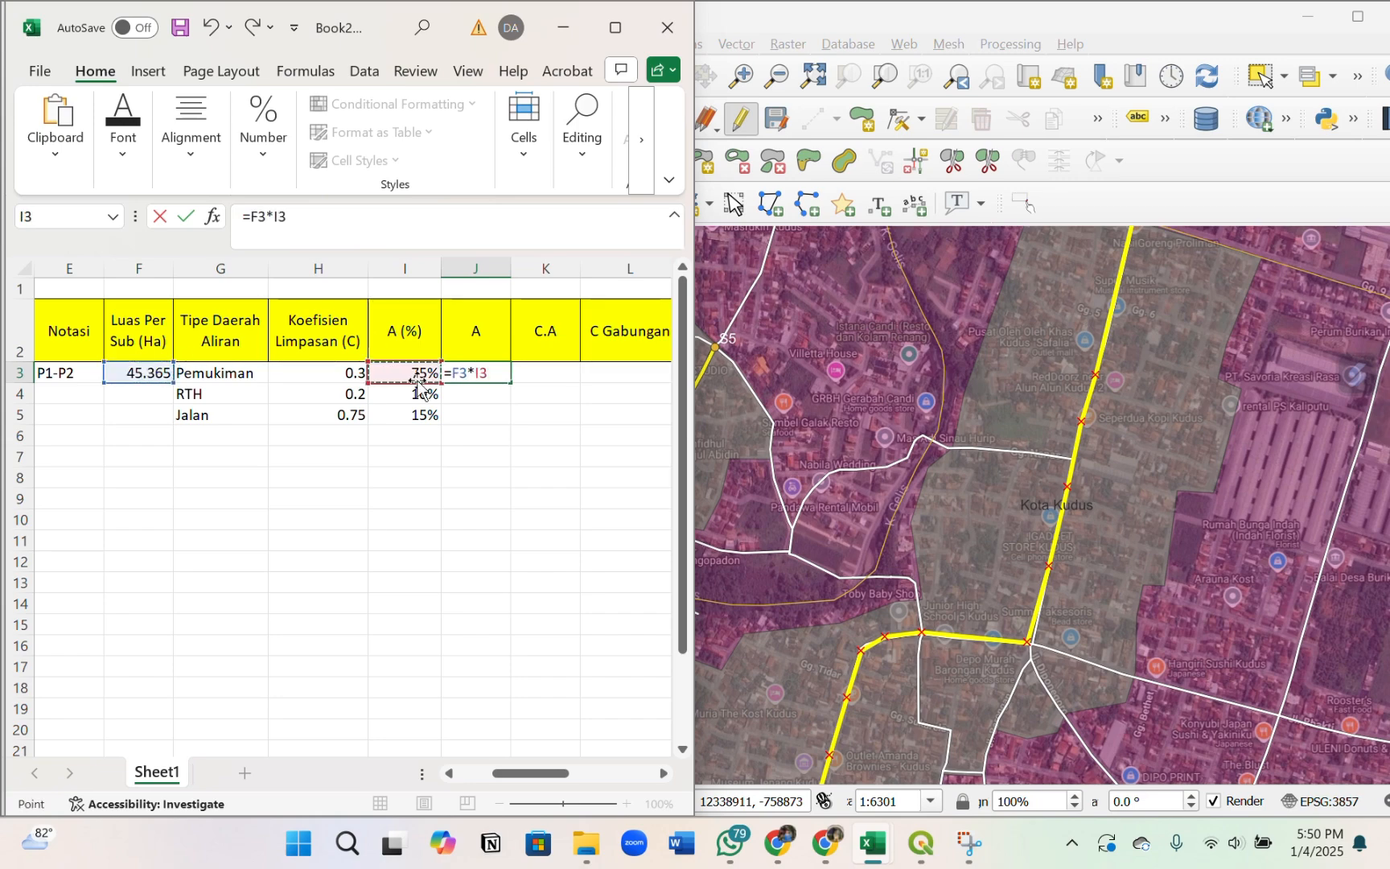
{"action": "key", "text": "Return"}
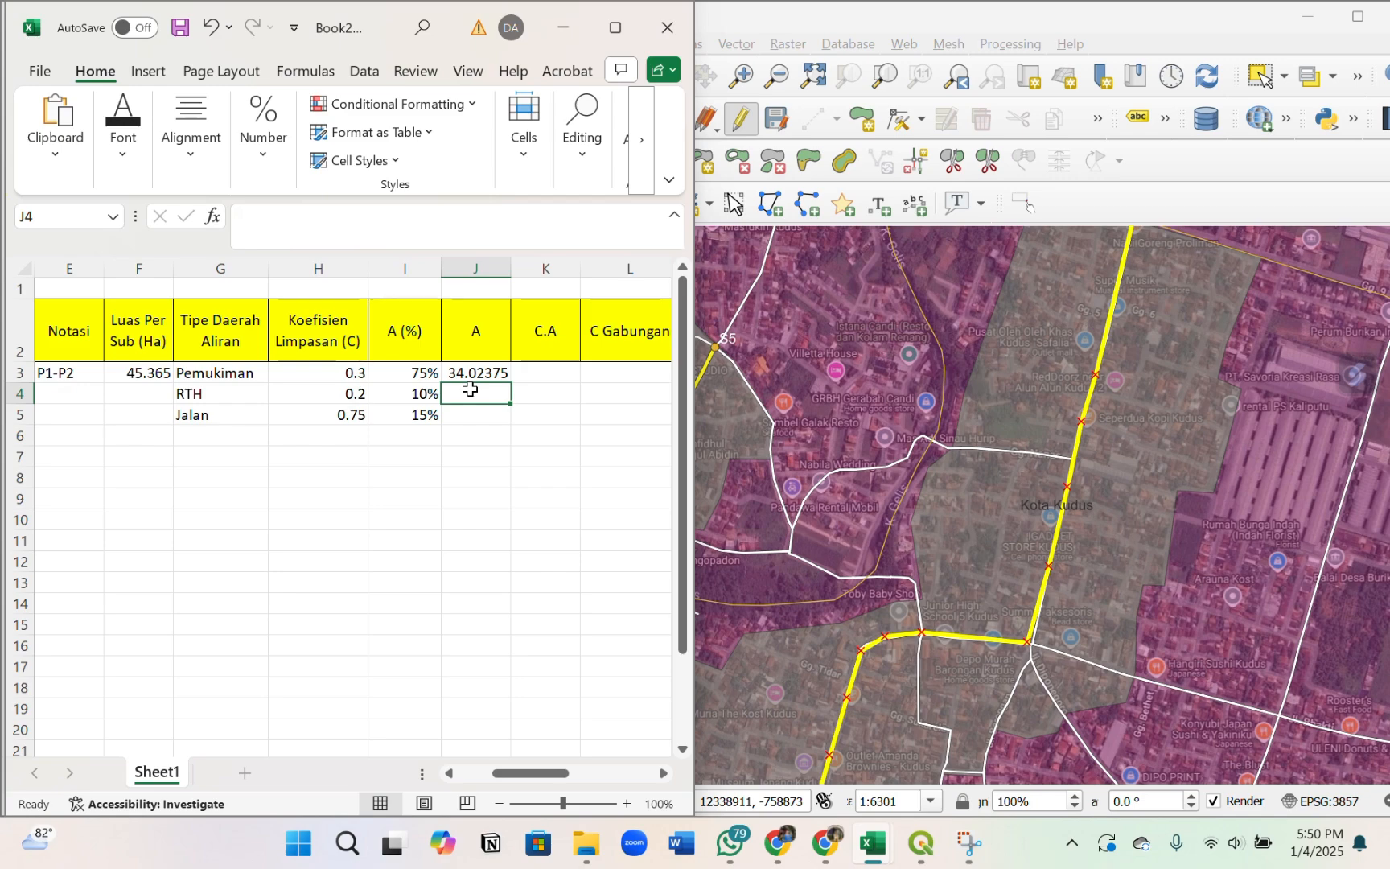
- Fill the area formula from J3 down to the RTH and Jalan rows, J4:J5
{"action": "type", "text": "="}
{"action": "key", "text": "BackSpace"}
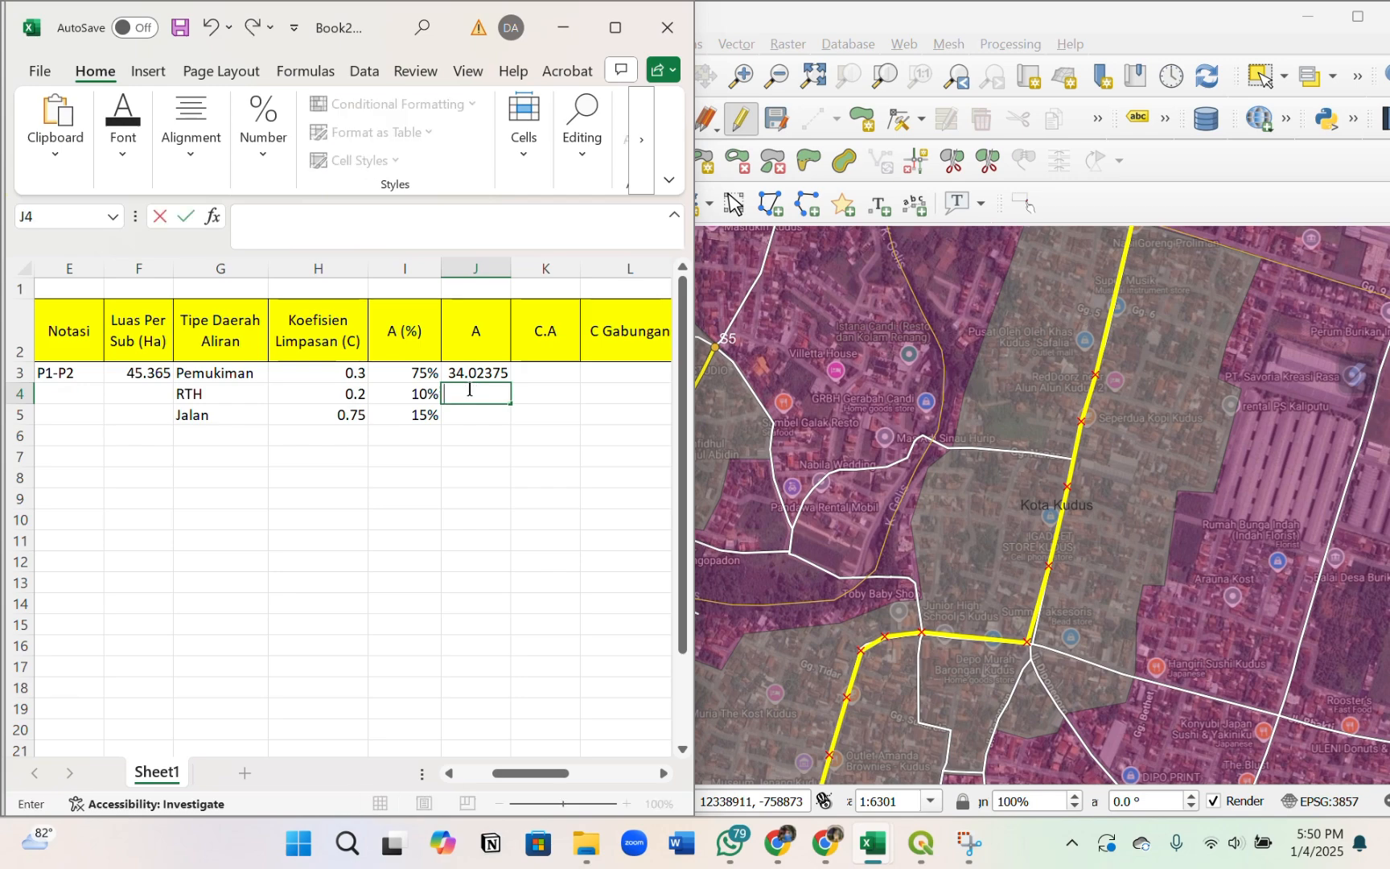
{"action": "left_click", "coordinate": [483, 371]}
{"action": "left_click_drag", "start_coordinate": [510, 381], "coordinate": [515, 427]}
{"action": "left_click", "coordinate": [493, 401]}
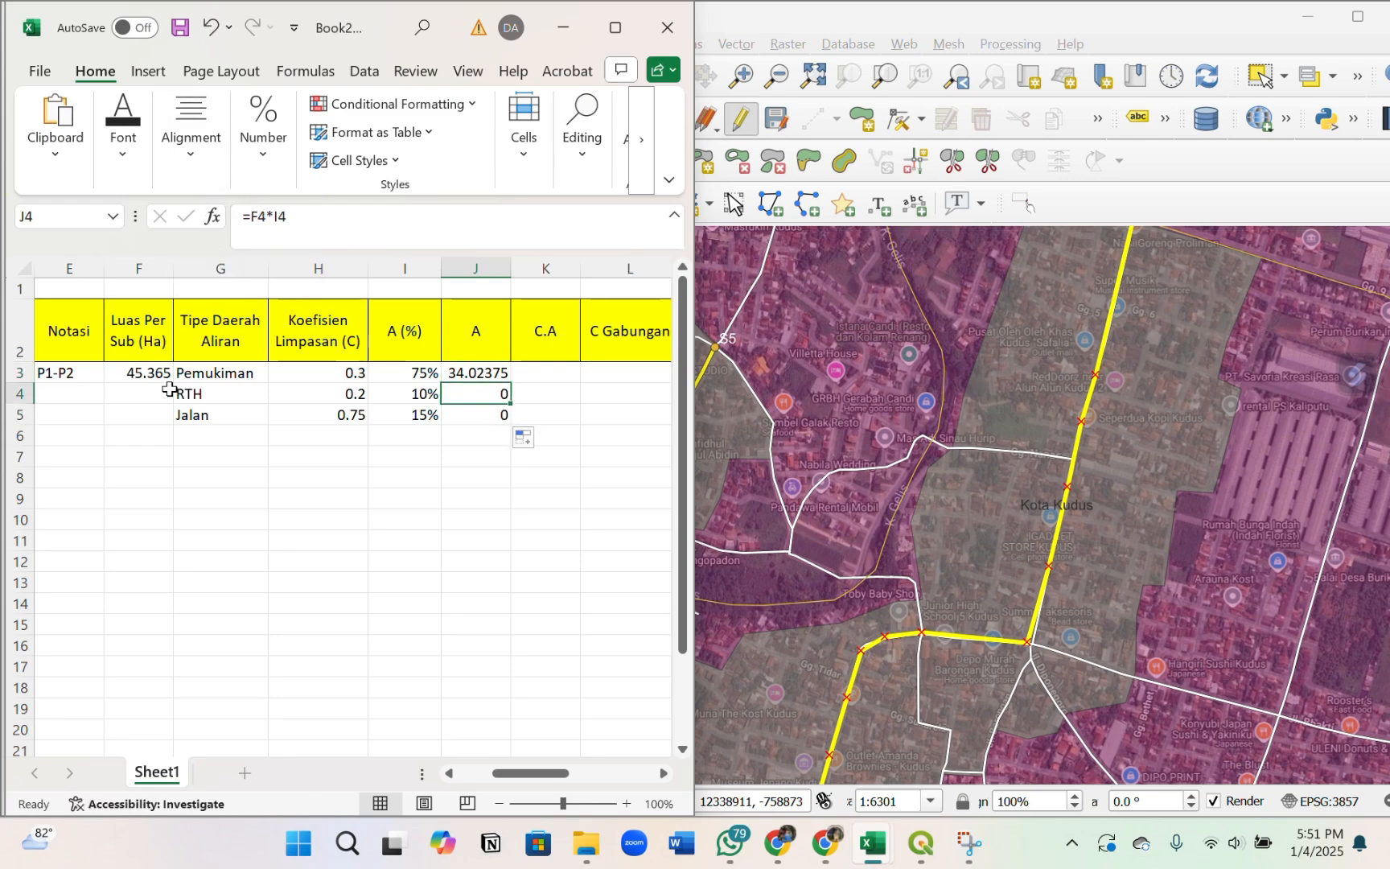
- Change the RTH area formula in J4 to =$F$3*I4 and fill it down to J5
{"action": "double_click", "coordinate": [483, 392]}
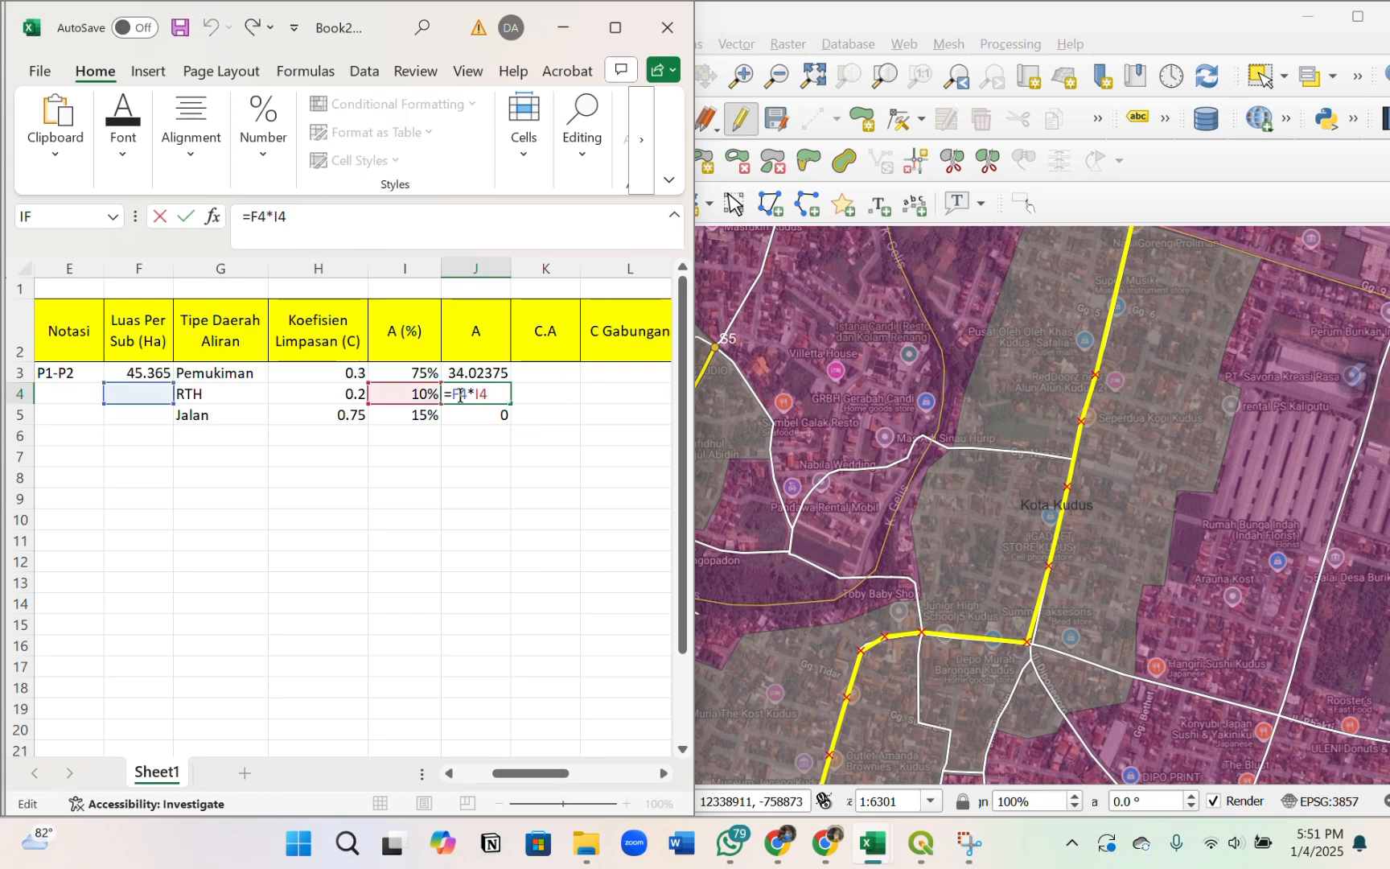
{"action": "key", "text": "Right"}
{"action": "key", "text": "BackSpace"}
{"action": "left_click", "coordinate": [153, 372]}
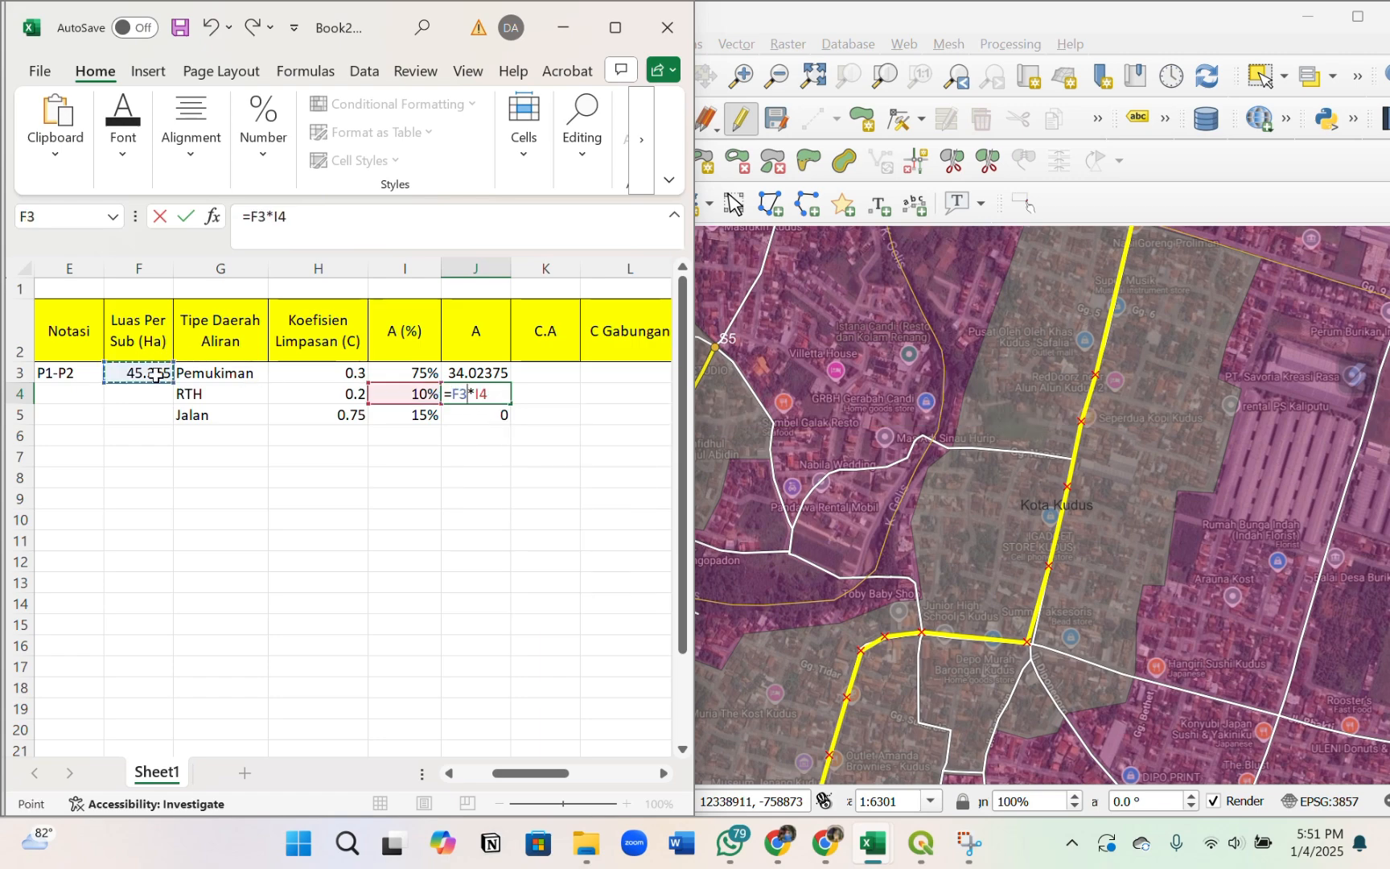
{"action": "left_click", "coordinate": [249, 215]}
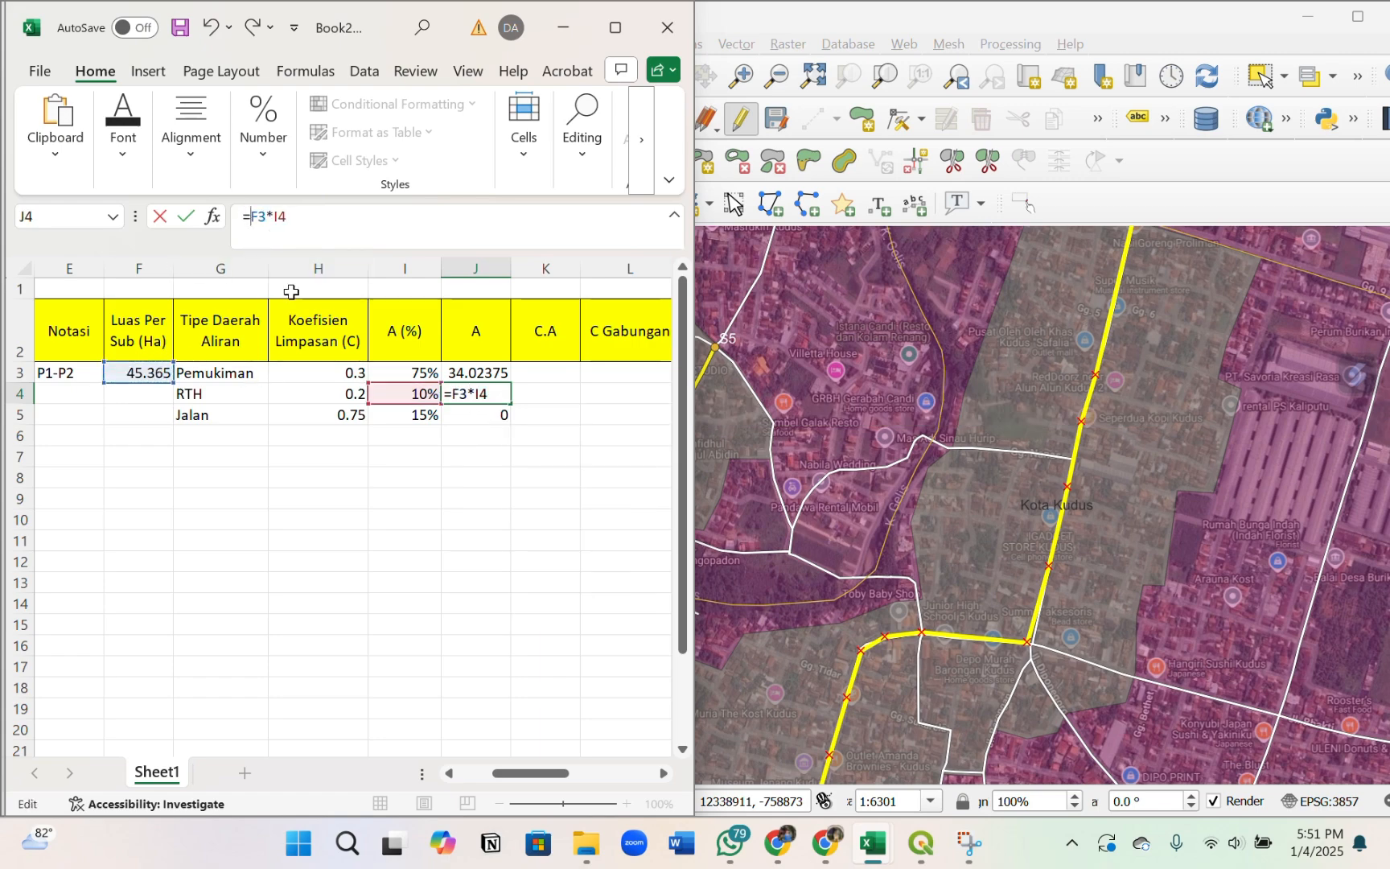
{"action": "type", "text": "$"}
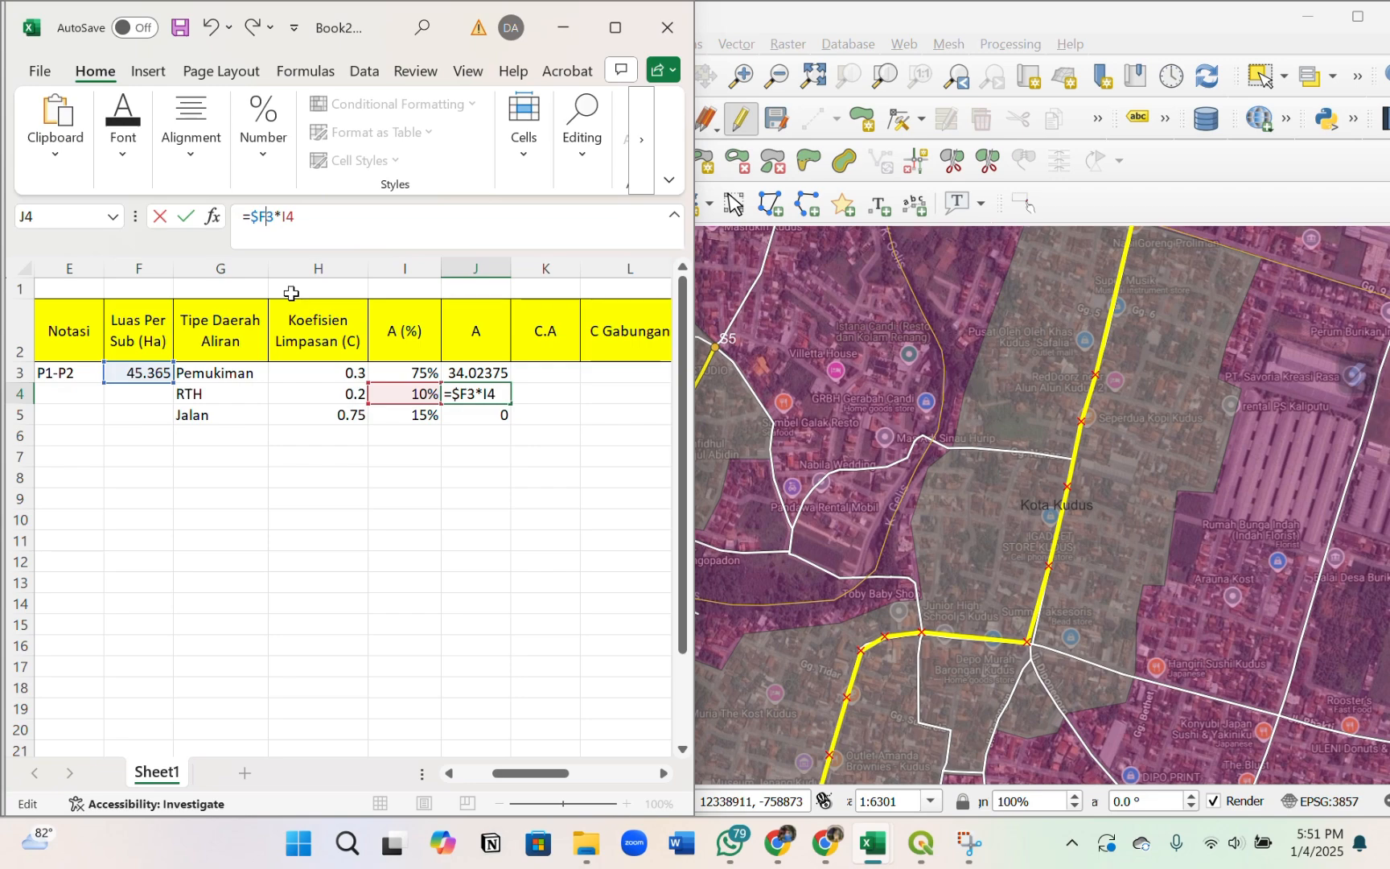
{"action": "key", "text": "Right"}
{"action": "type", "text": "$"}
{"action": "left_click", "coordinate": [399, 354]}
{"action": "left_click", "coordinate": [505, 399]}
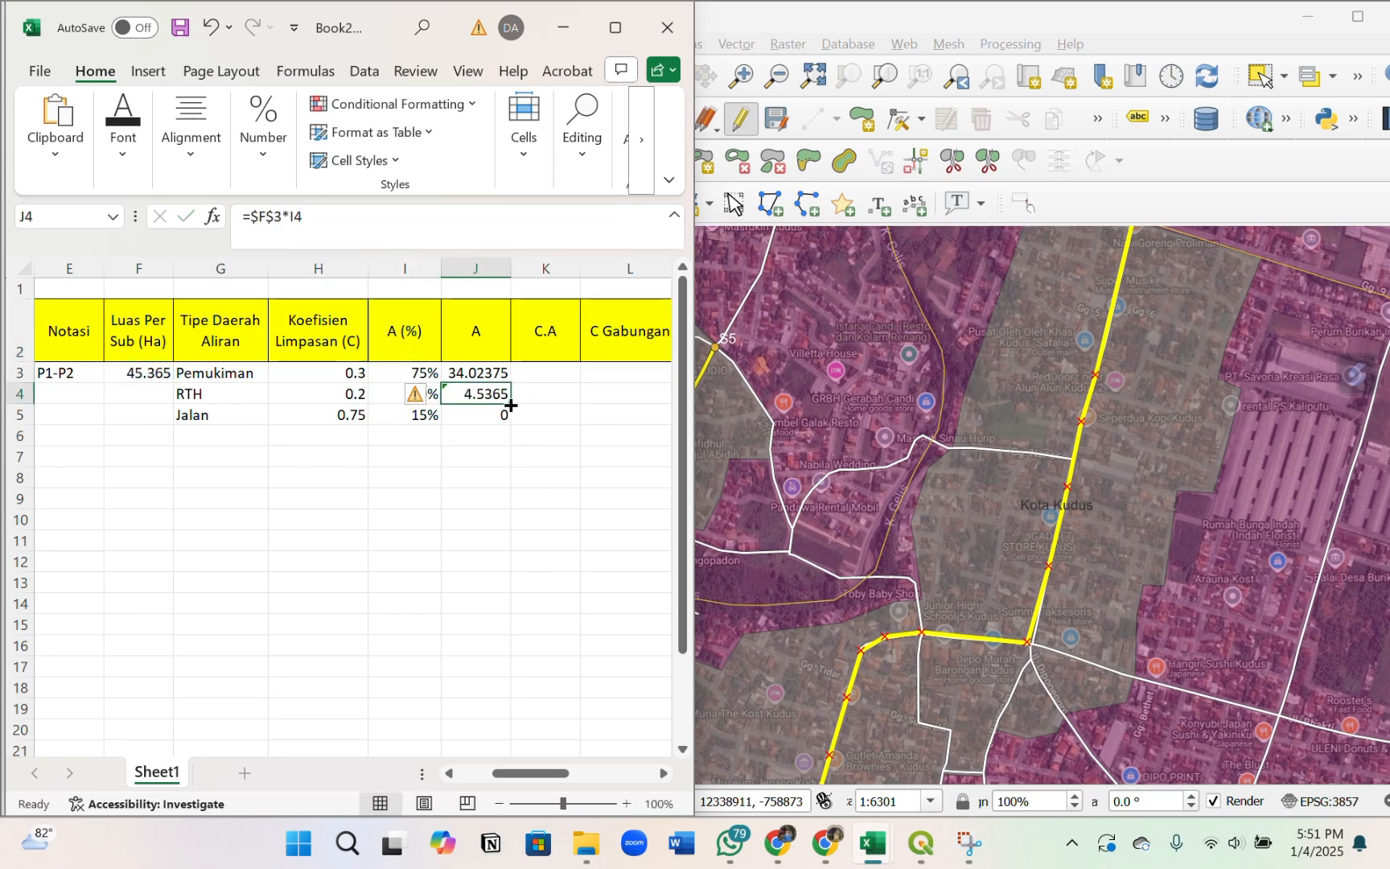
{"action": "left_click_drag", "start_coordinate": [507, 402], "coordinate": [506, 419]}
- Check the cell references used by the area formulas in J3, J4 and J5
{"action": "left_click", "coordinate": [487, 396]}
{"action": "double_click", "coordinate": [486, 396]}
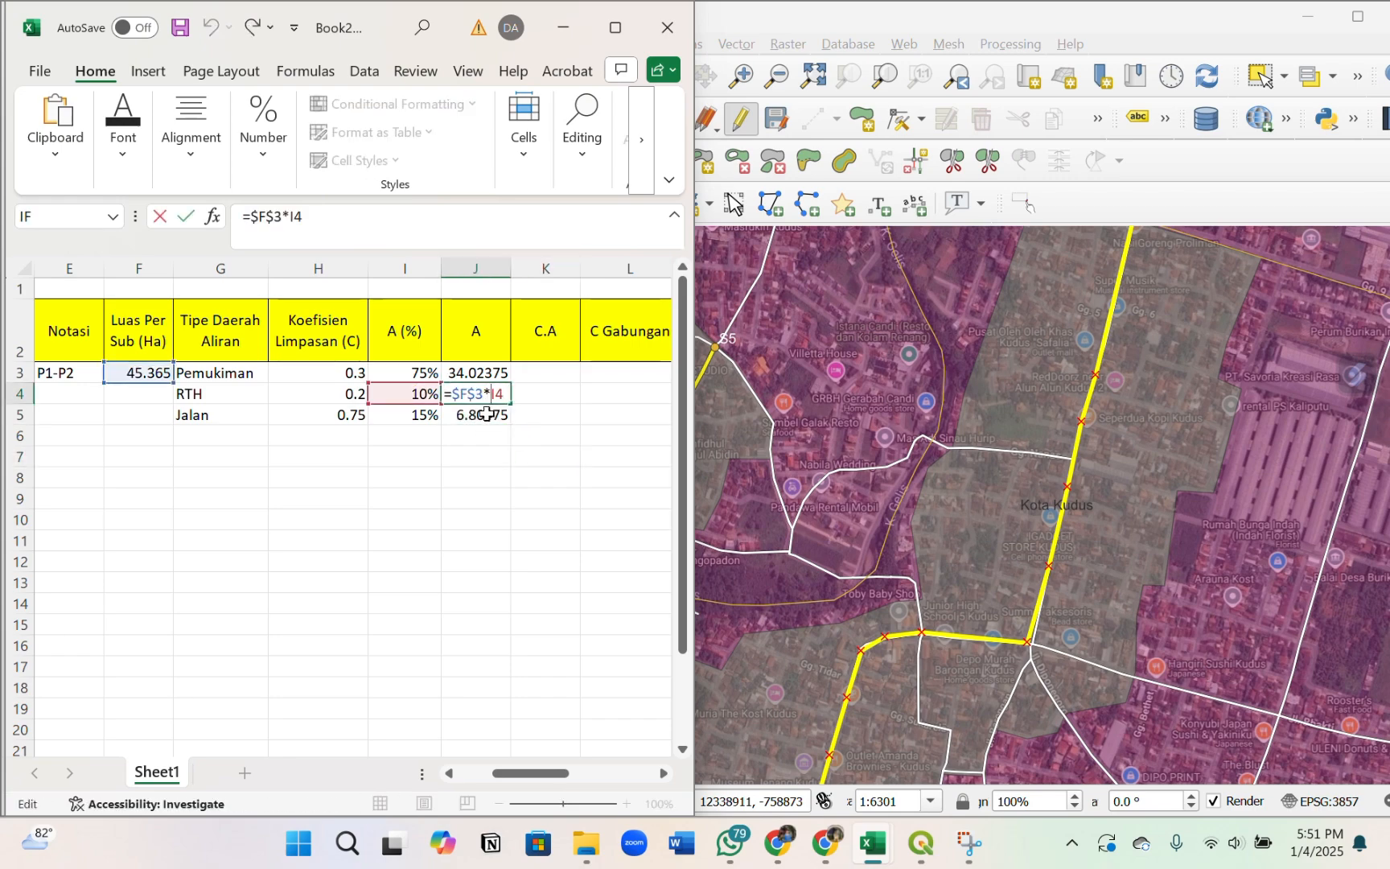
{"action": "left_click", "coordinate": [481, 412]}
{"action": "key", "text": "Escape"}
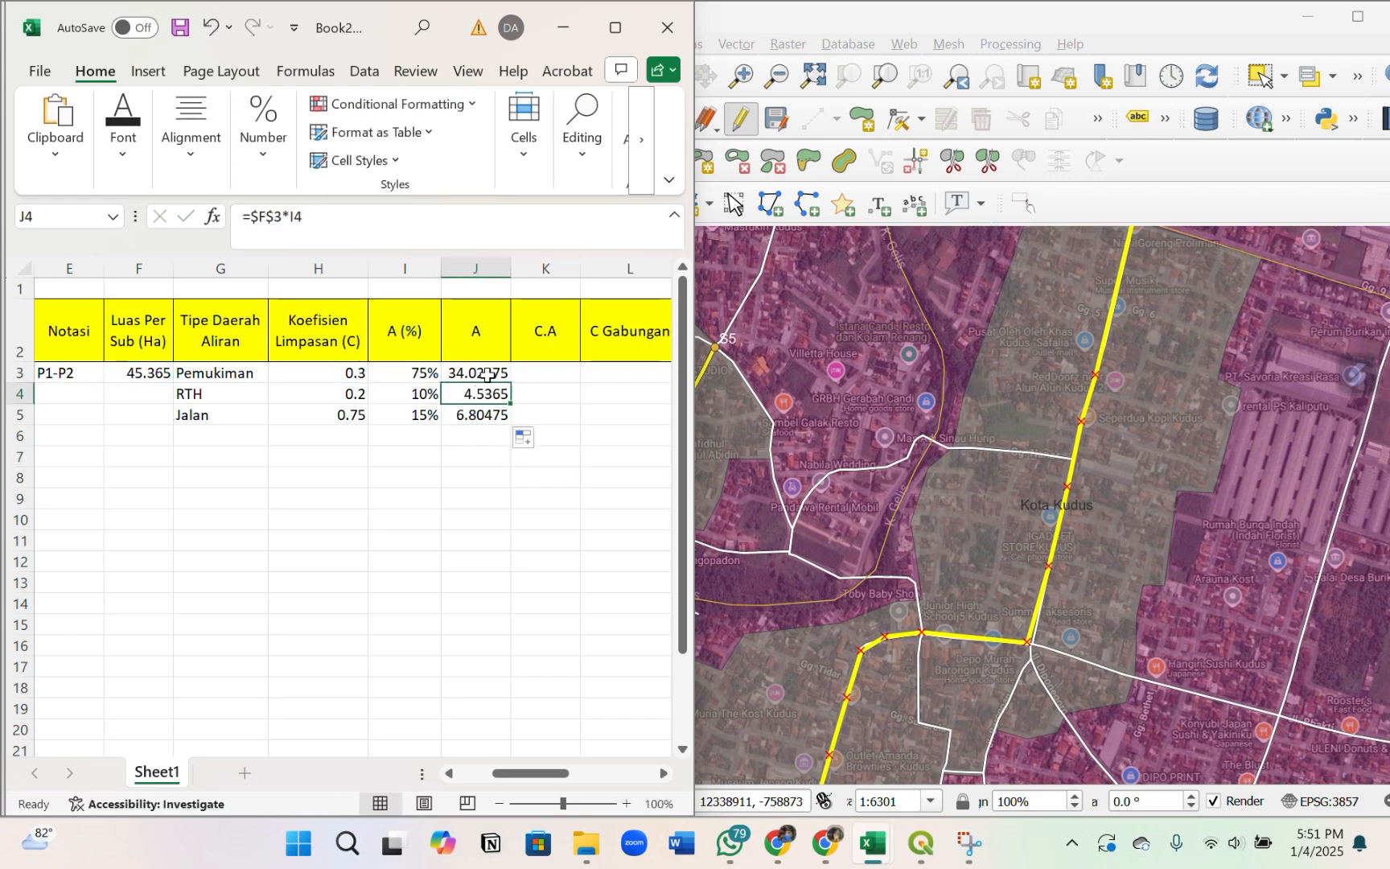
{"action": "double_click", "coordinate": [483, 373]}
{"action": "key", "text": "Escape"}
{"action": "left_click", "coordinate": [489, 410]}
{"action": "double_click", "coordinate": [489, 410]}
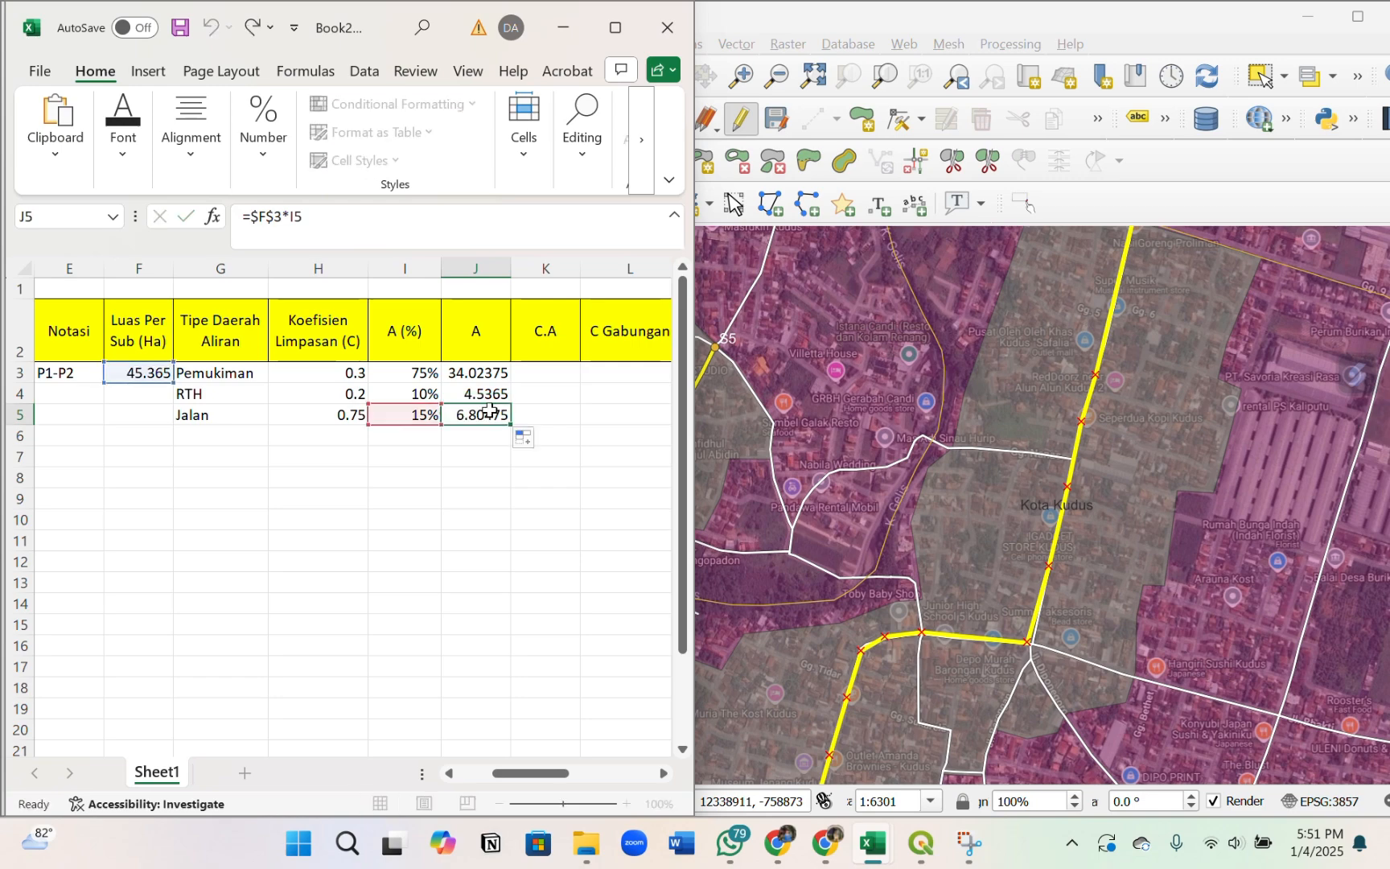
{"action": "key", "text": "Escape"}
- Calculate the Pemukiman C.A value in cell K3 with the formula =H3*J3
{"action": "left_click", "coordinate": [537, 410]}
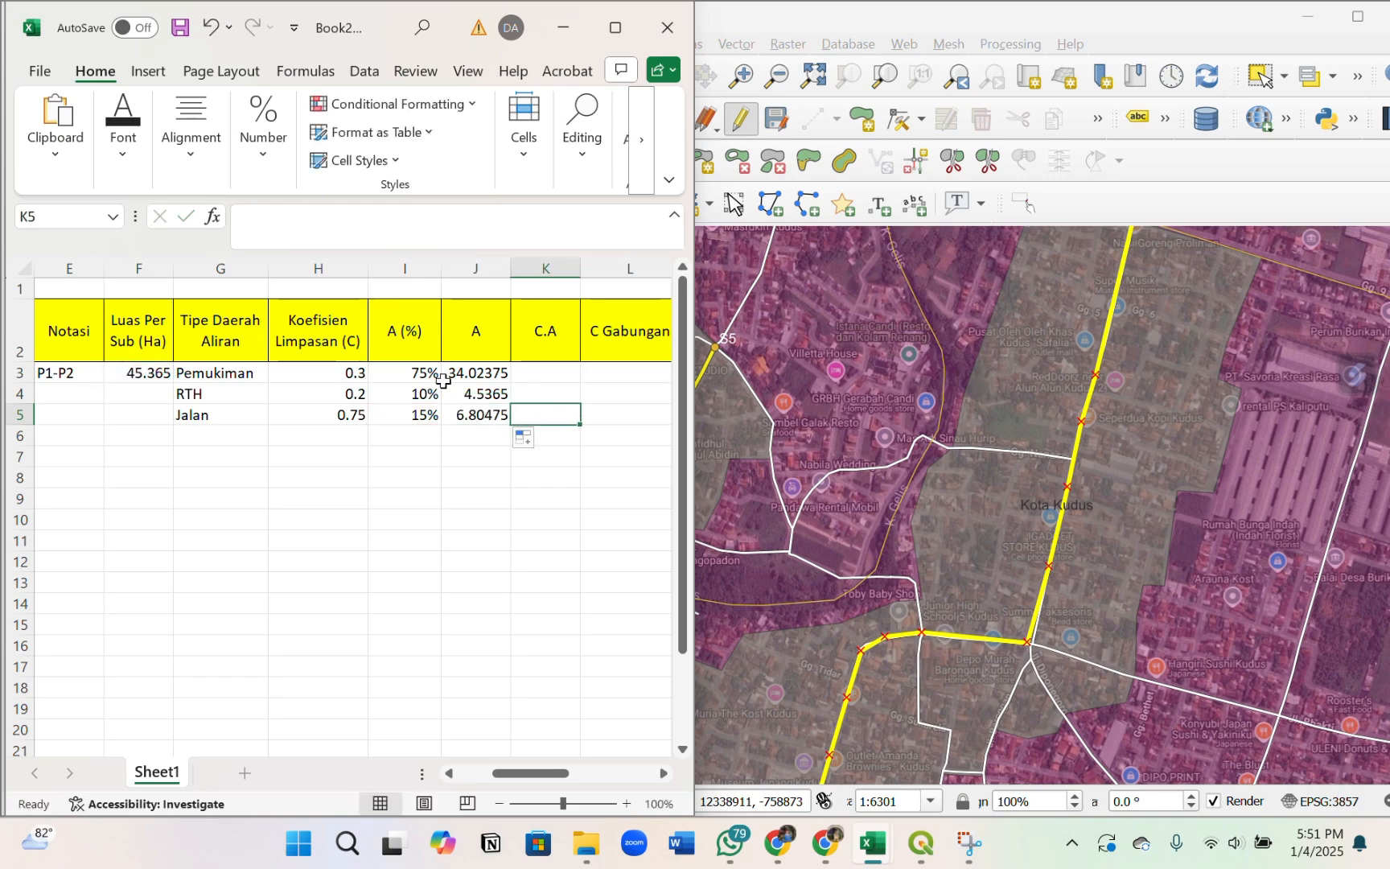
{"action": "left_click", "coordinate": [561, 367]}
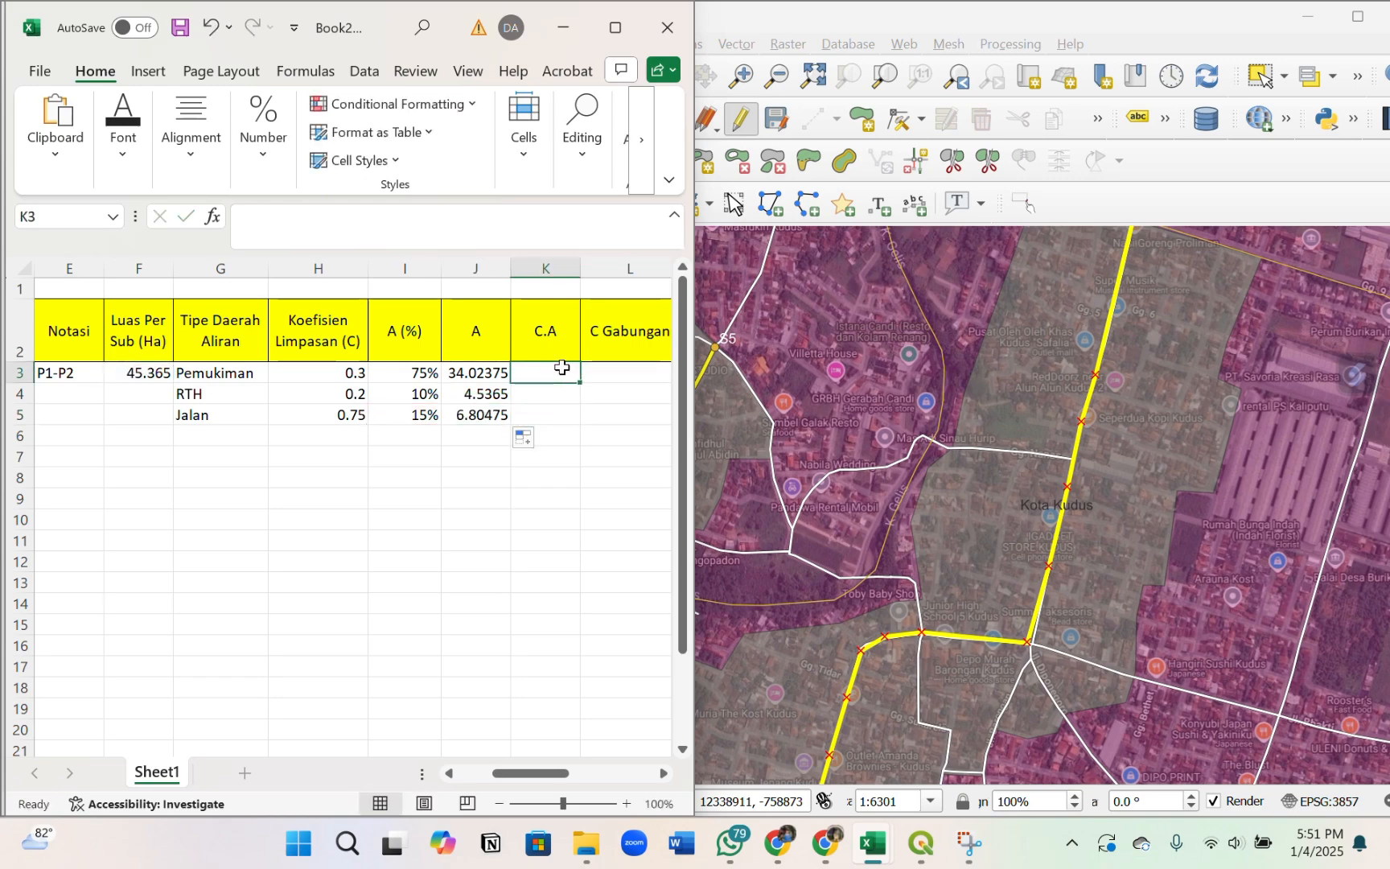
{"action": "type", "text": "="}
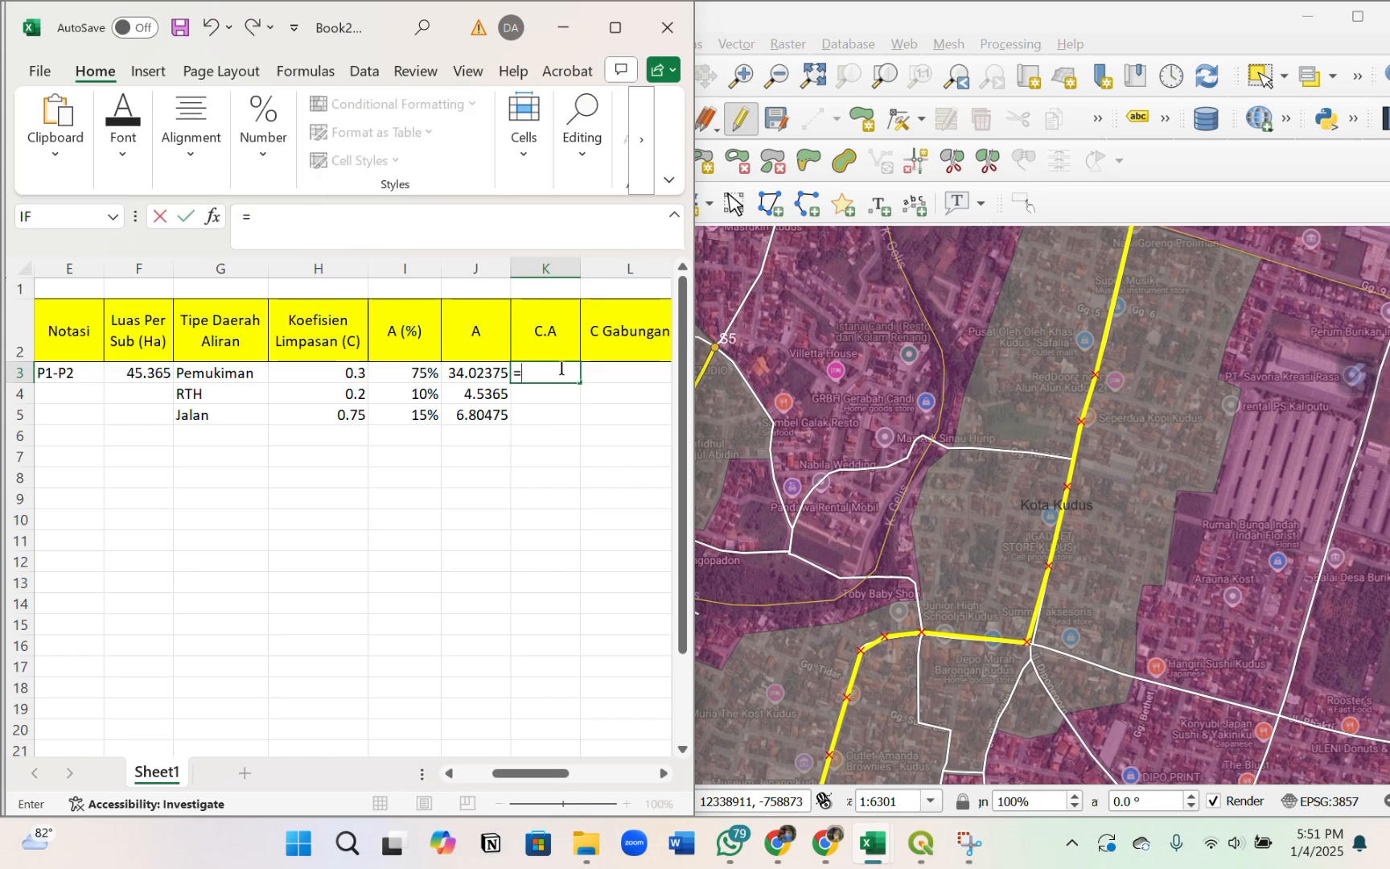
{"action": "left_click", "coordinate": [341, 372]}
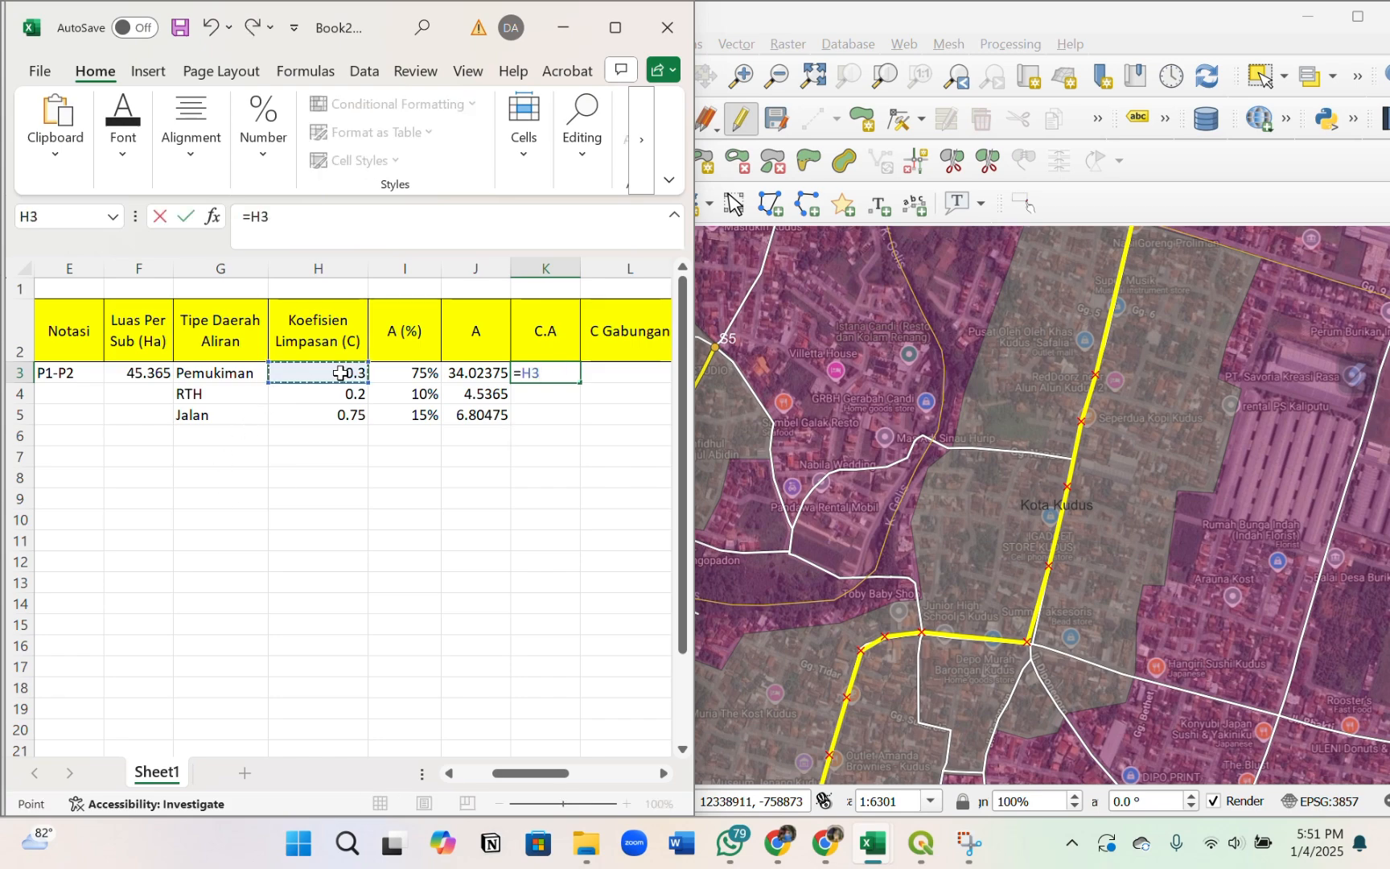
{"action": "type", "text": "*"}
{"action": "left_click", "coordinate": [483, 375]}
{"action": "key", "text": "Return"}
- Fill the C.A formula from K3 down to the RTH and Jalan rows, K4:K5
{"action": "scroll", "coordinate": [563, 382], "scroll_direction": "right", "scroll_amount": 1}
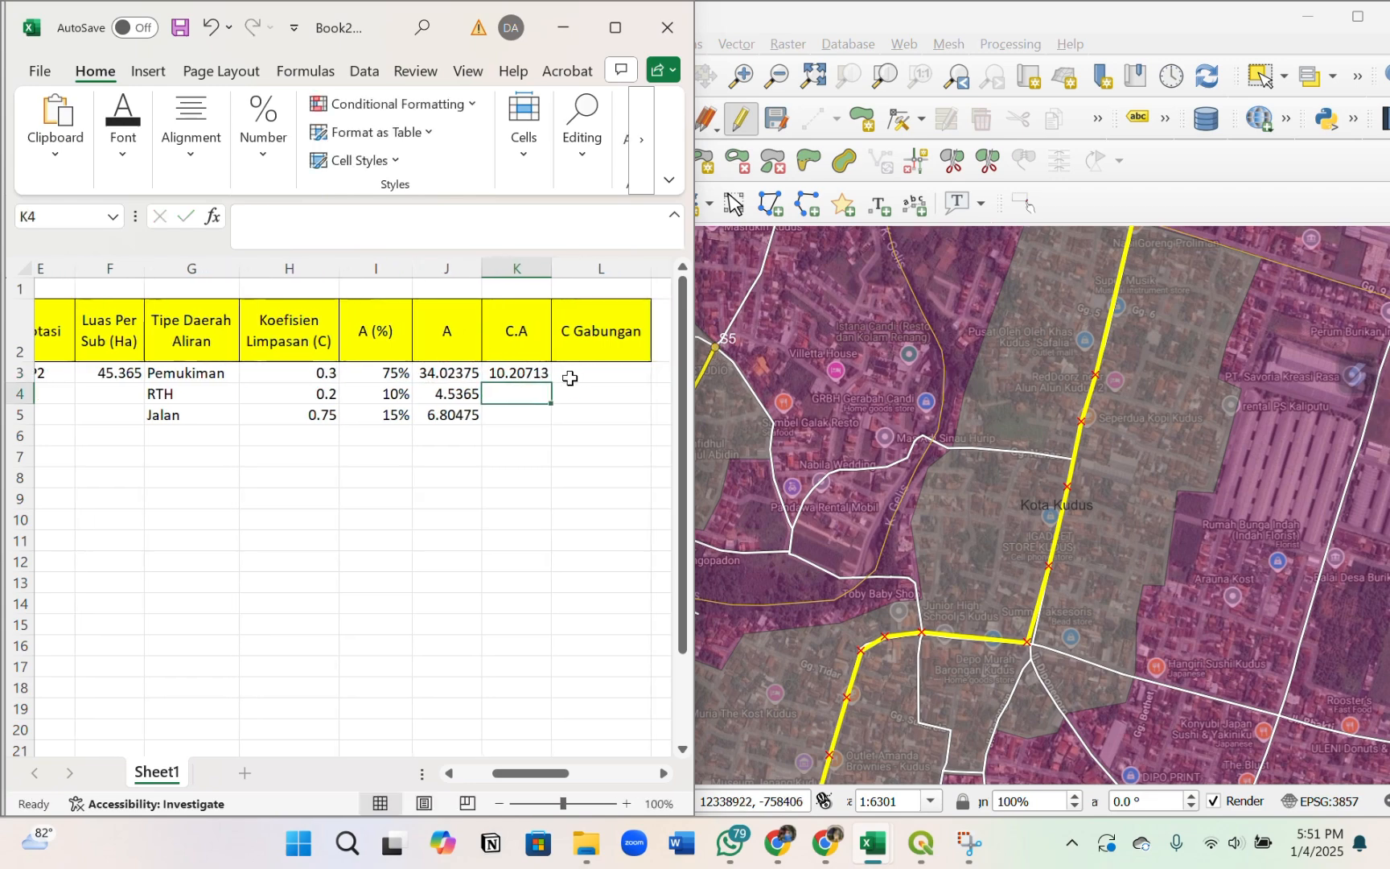
{"action": "left_click", "coordinate": [475, 376]}
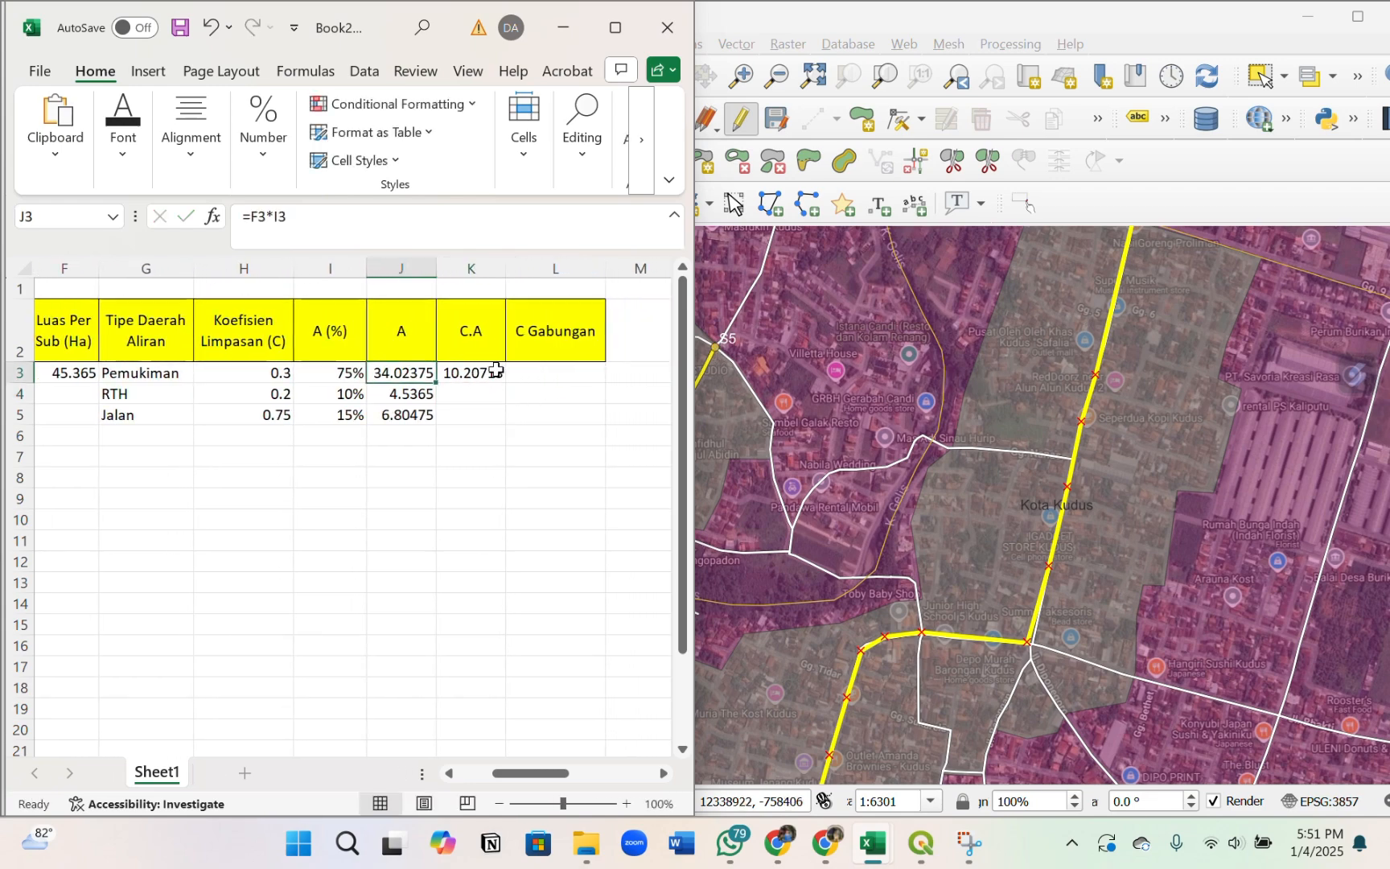
{"action": "scroll", "coordinate": [493, 382], "scroll_direction": "right", "scroll_amount": 1}
{"action": "scroll", "coordinate": [493, 384], "scroll_direction": "left", "scroll_amount": 1}
{"action": "left_click", "coordinate": [500, 373]}
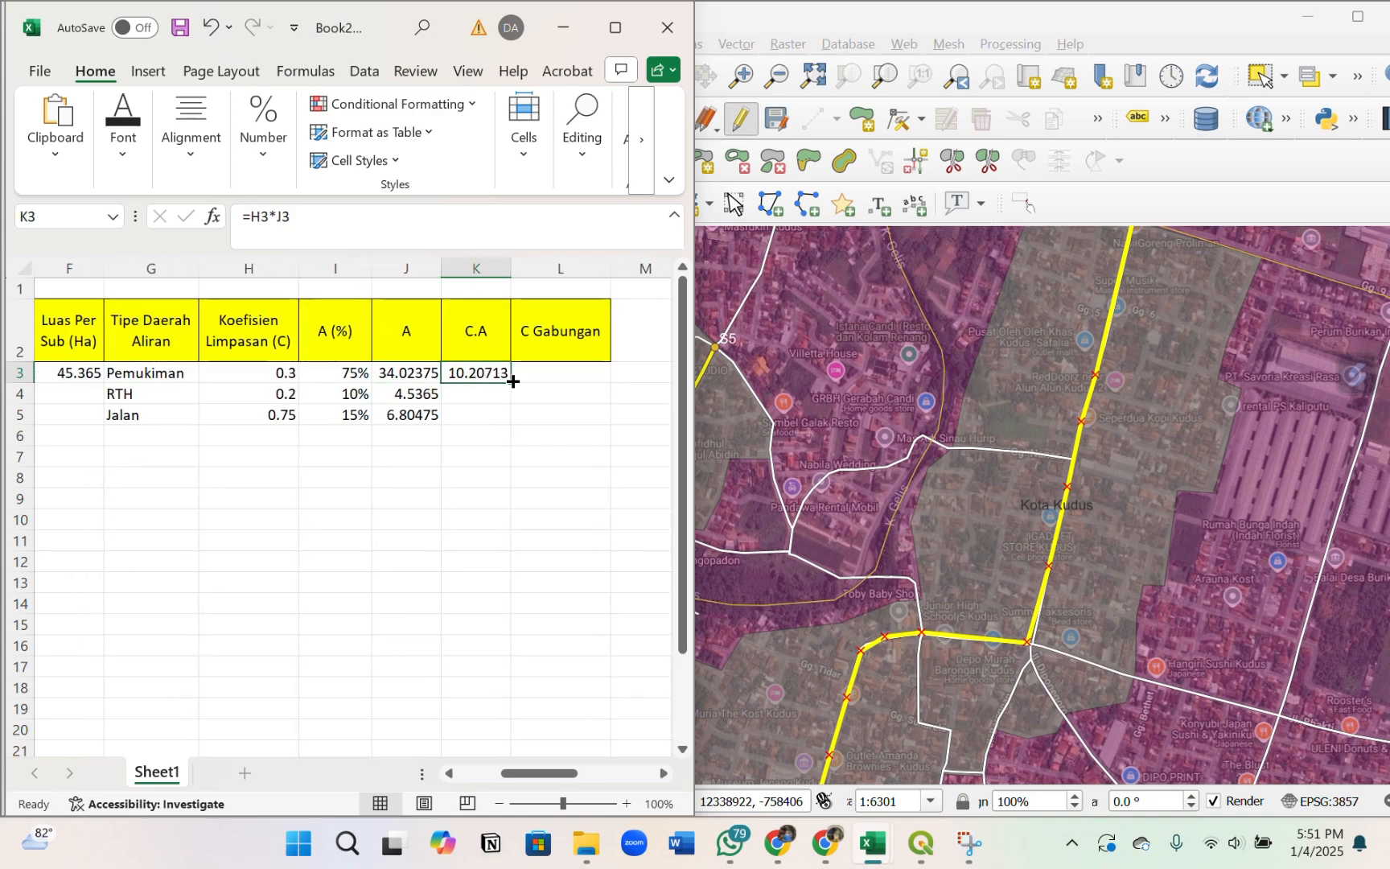
{"action": "left_click_drag", "start_coordinate": [510, 383], "coordinate": [511, 420]}
- Check the cell references of the C.A formulas in K3:K5, and select the C Gabungan cell L3
{"action": "double_click", "coordinate": [481, 393]}
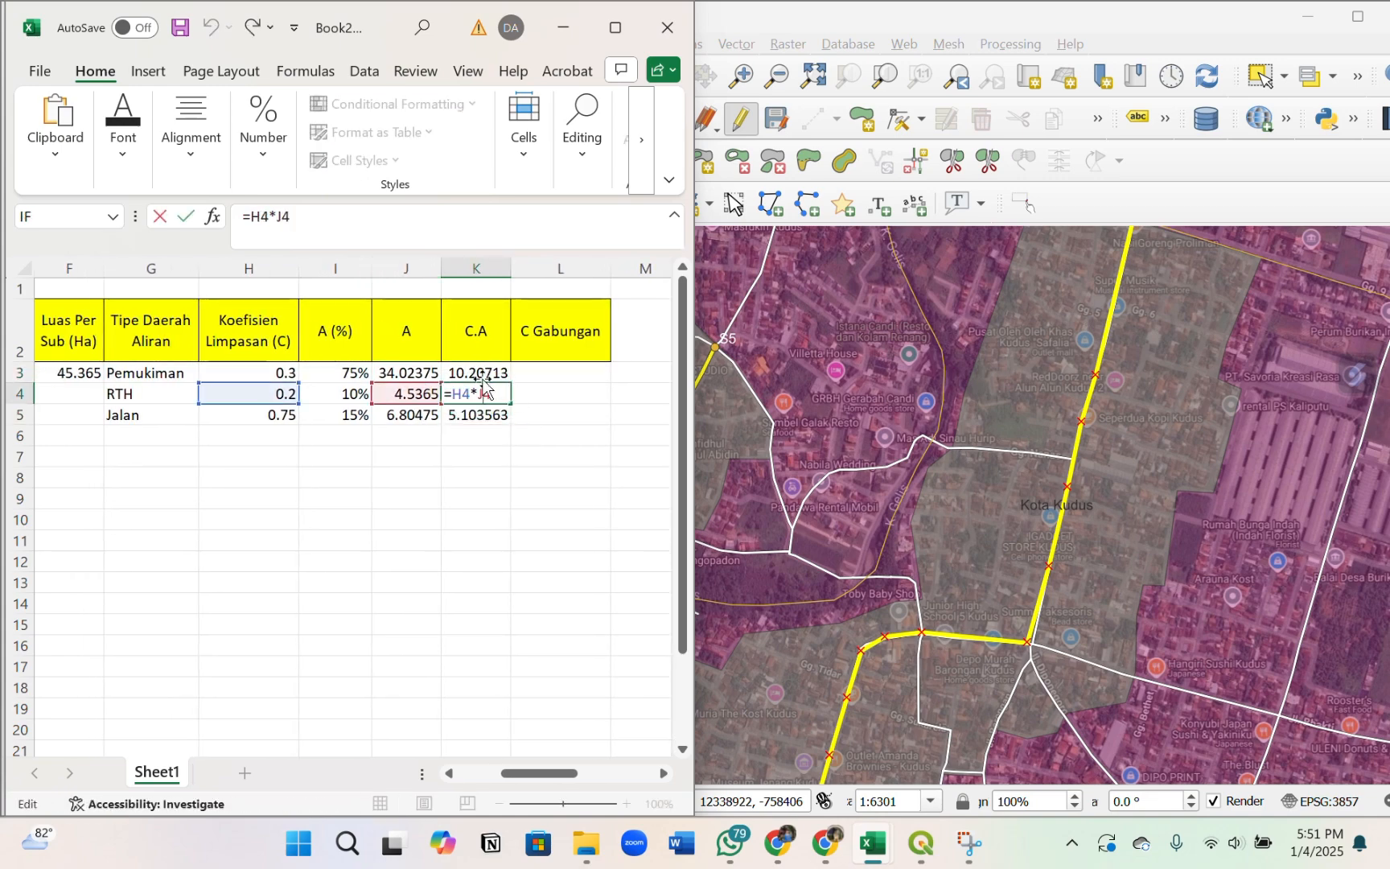
{"action": "left_click", "coordinate": [486, 372]}
{"action": "double_click", "coordinate": [486, 372]}
{"action": "double_click", "coordinate": [483, 415]}
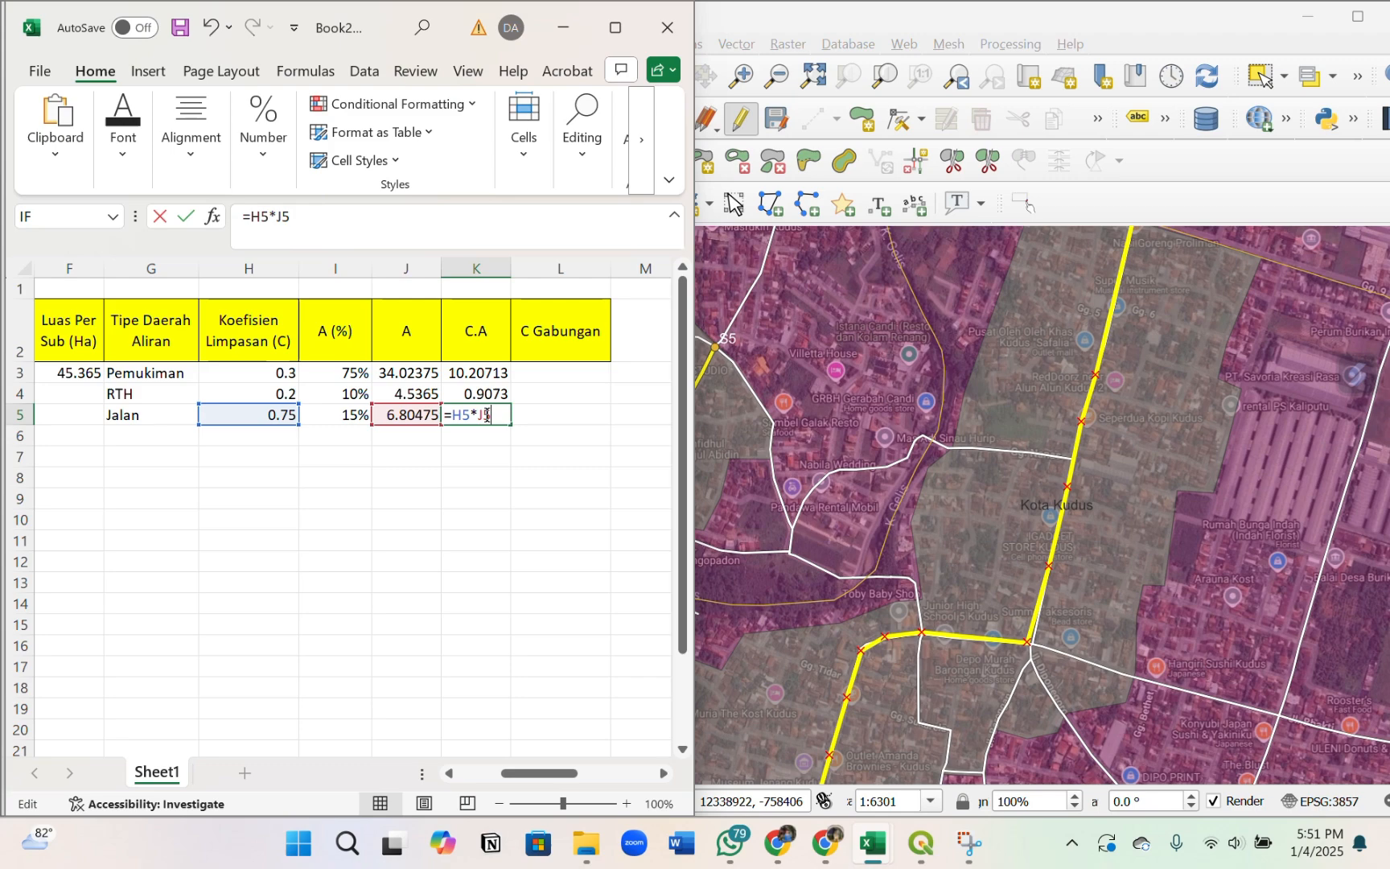
{"action": "left_click", "coordinate": [574, 369]}
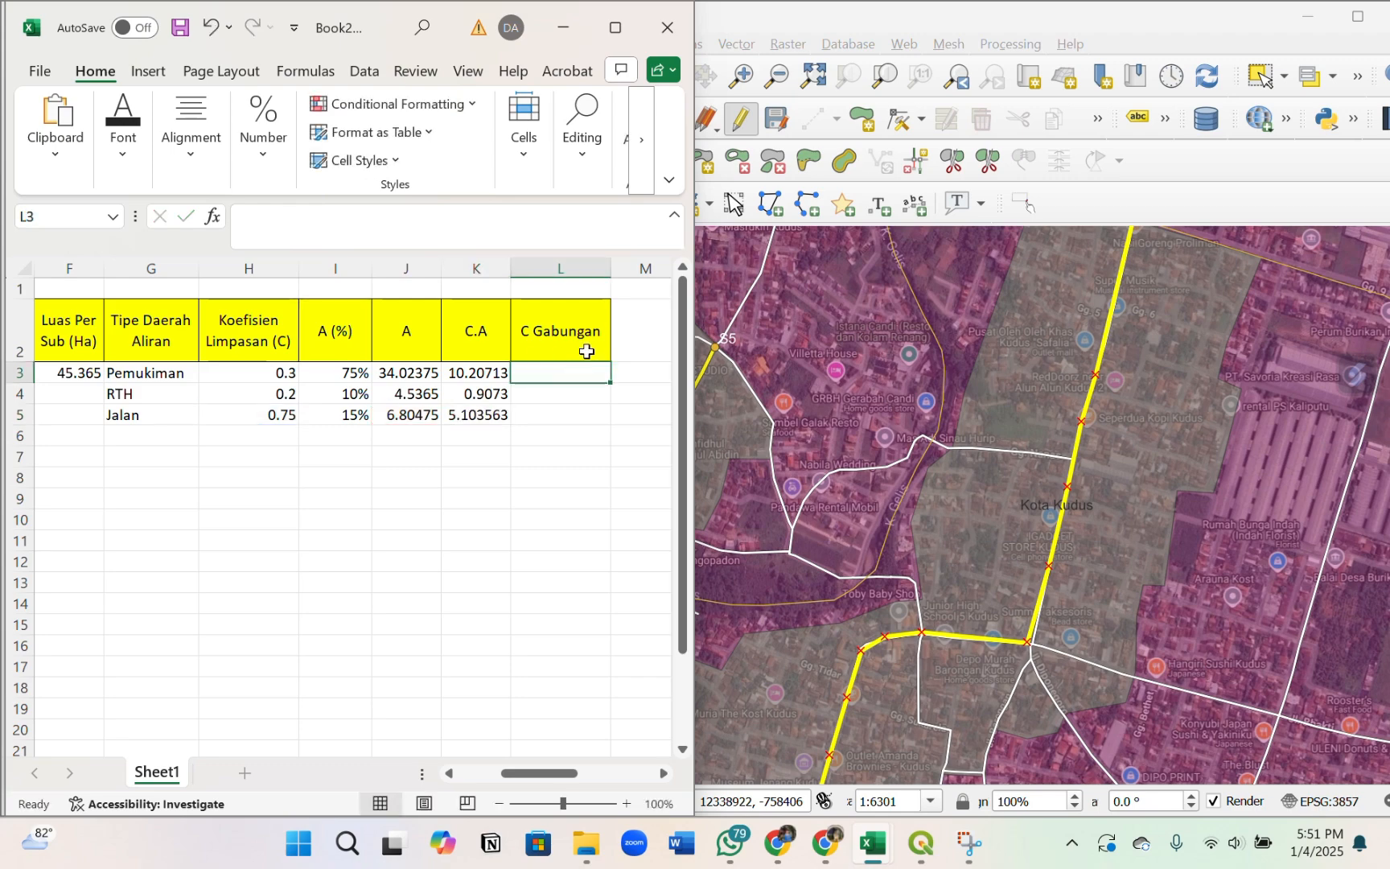
- Check the C Gabungan formula in cell L4 of the reference workbook's Koefisien Pengaliran sheet and return to Book2
{"action": "left_click", "coordinate": [576, 31]}
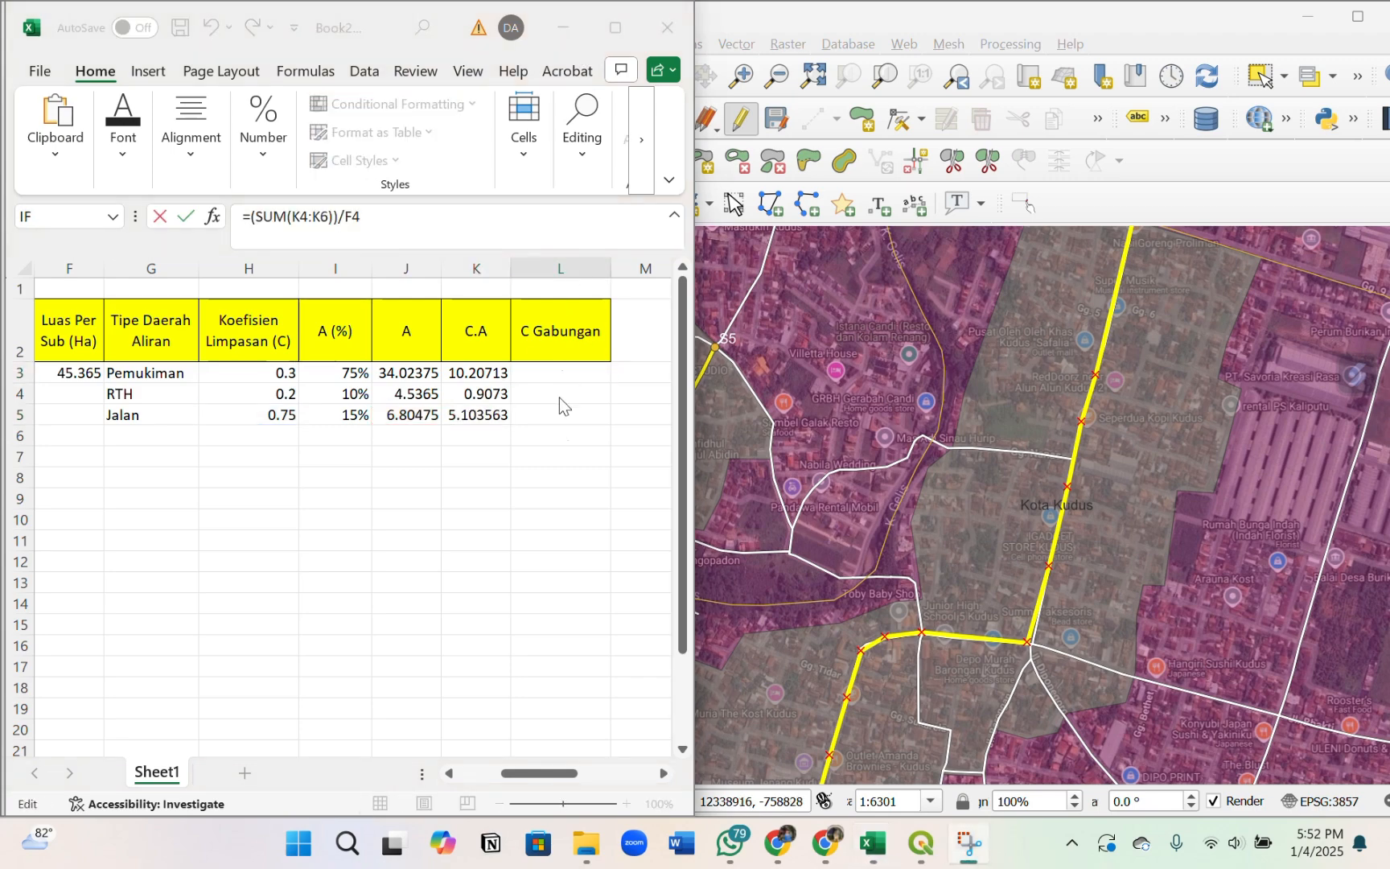
{"action": "left_click", "coordinate": [563, 375]}
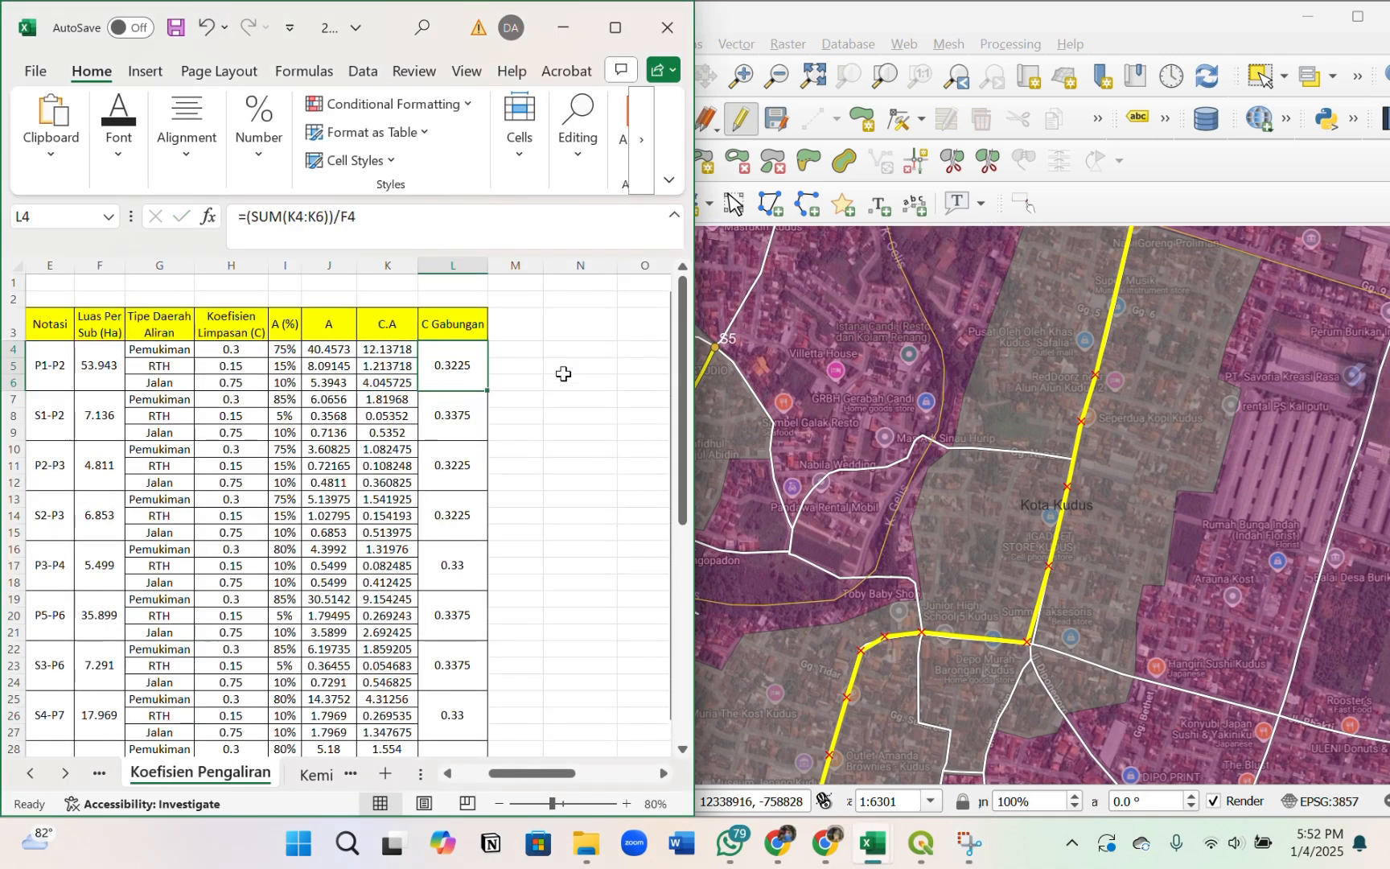
{"action": "mouse_move", "coordinate": [885, 853]}
{"action": "left_click", "coordinate": [914, 752]}
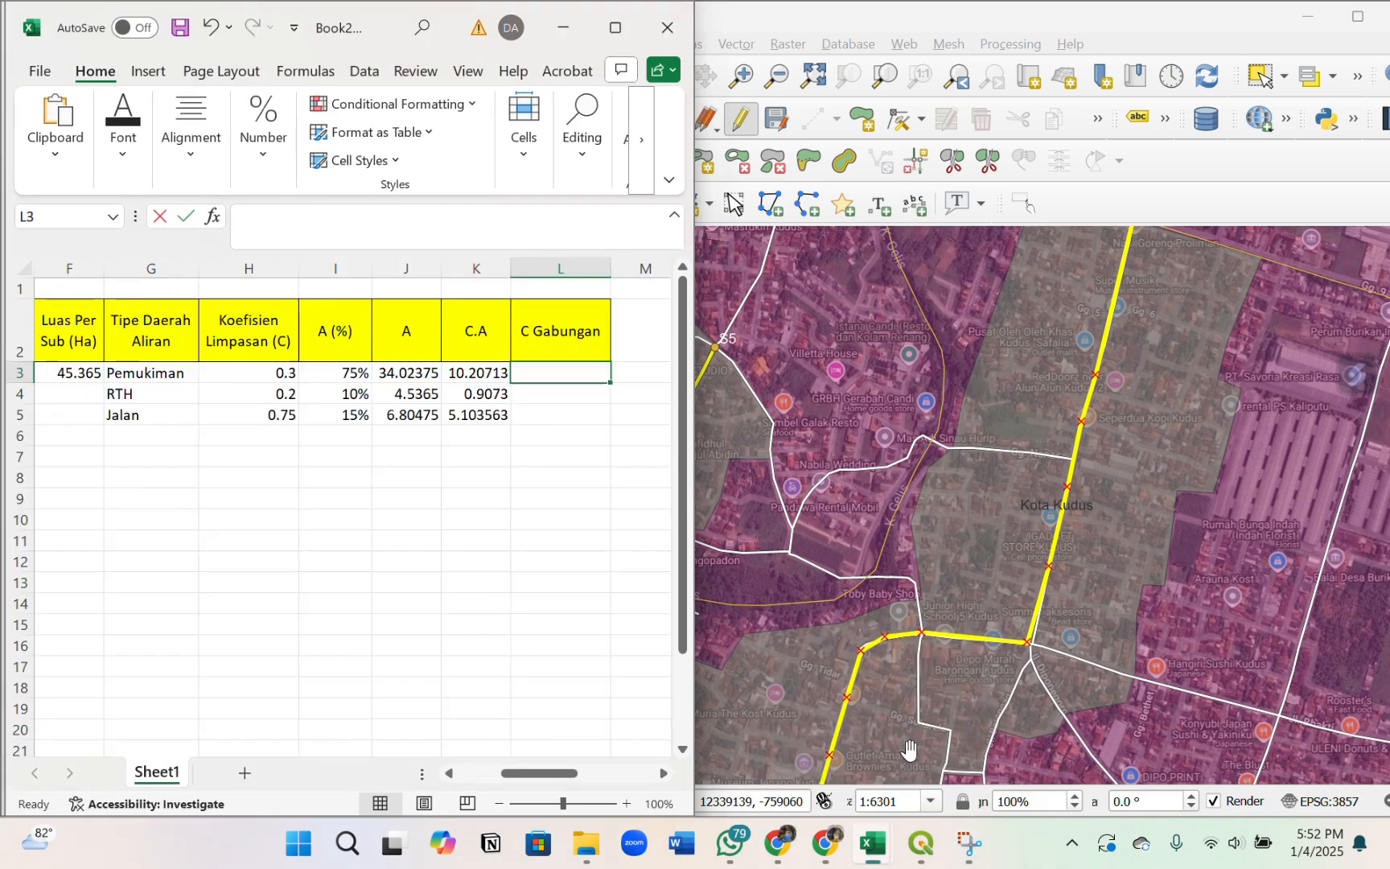
- Calculate the combined runoff coefficient for P1-P2 in cell L3 with the formula =SUM(K3:K5)/F3
{"action": "key", "text": "Return"}
{"action": "left_click", "coordinate": [581, 376]}
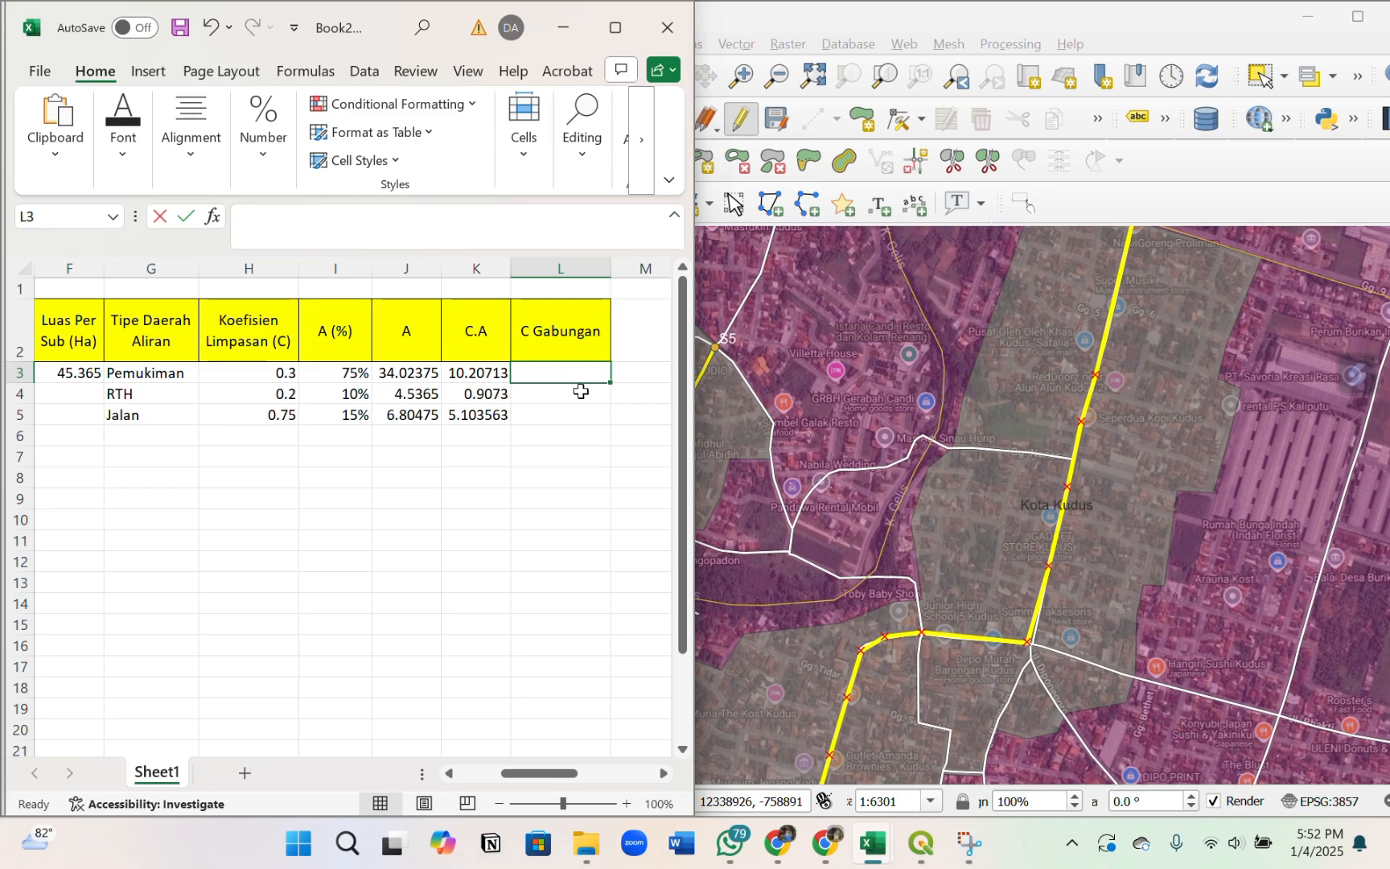
{"action": "type", "text": "="}
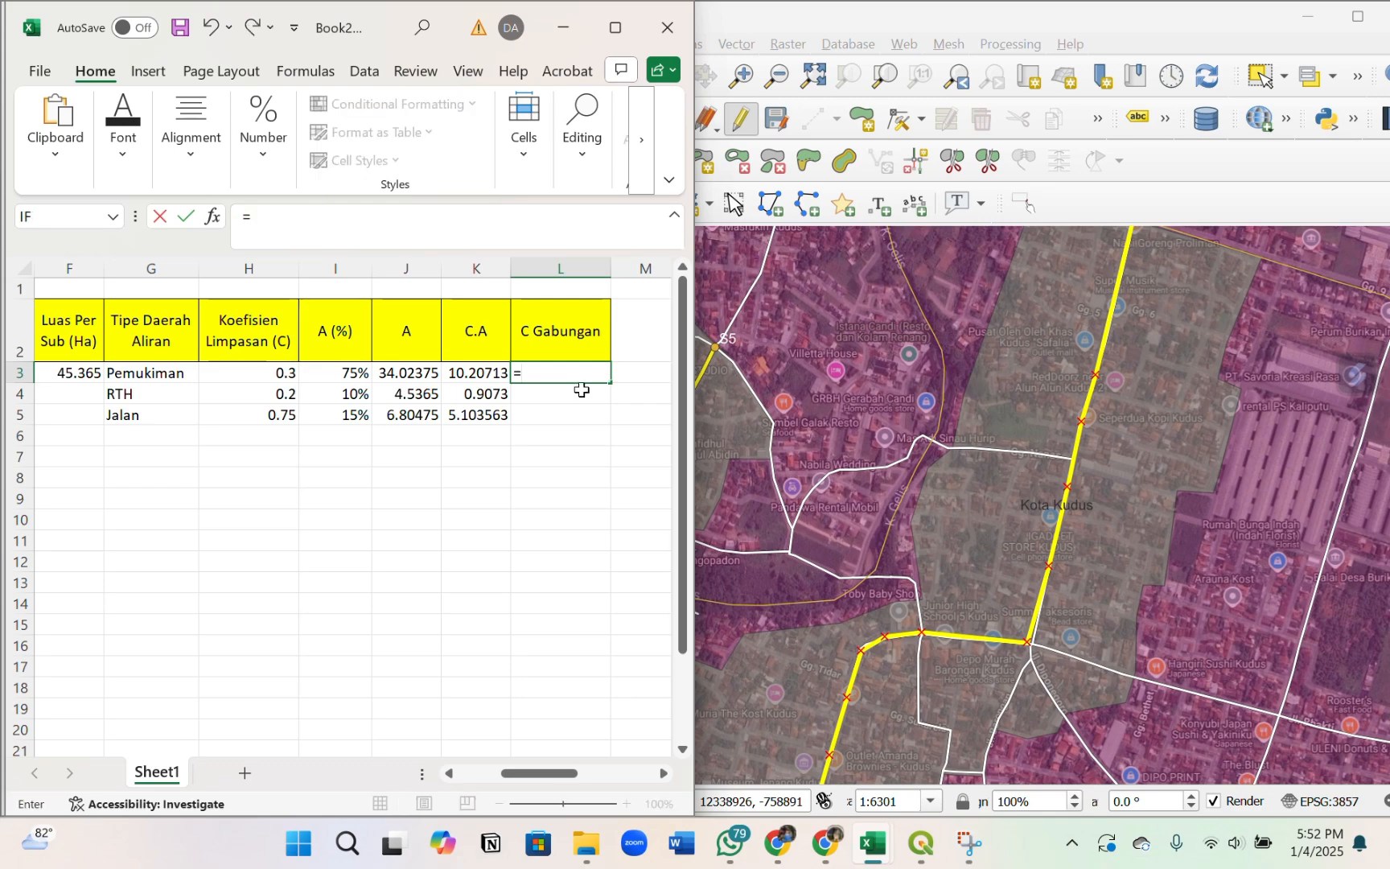
{"action": "type", "text": "sum("}
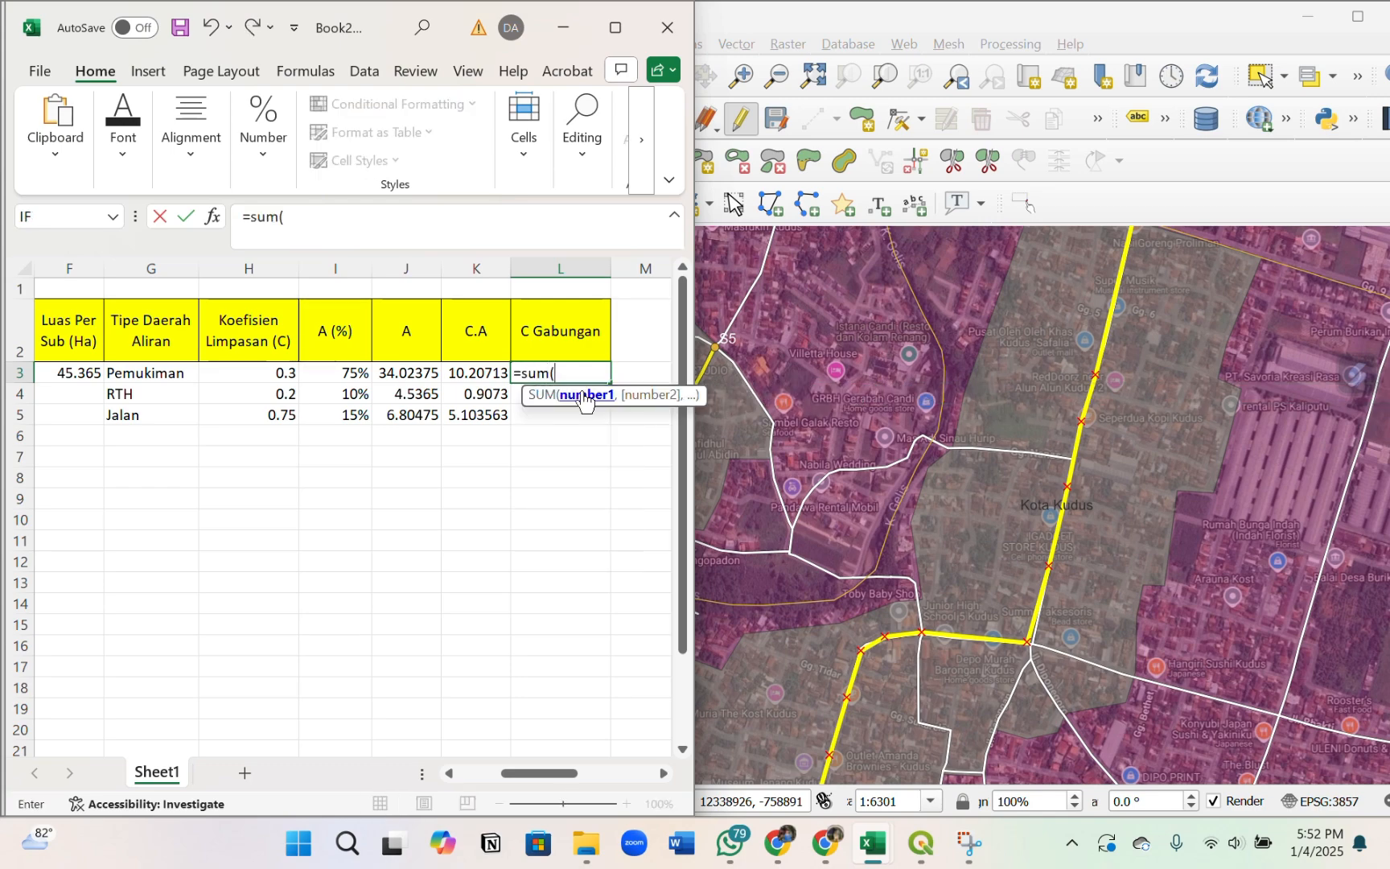
{"action": "left_click_drag", "start_coordinate": [481, 377], "coordinate": [481, 413]}
{"action": "type", "text": ")/"}
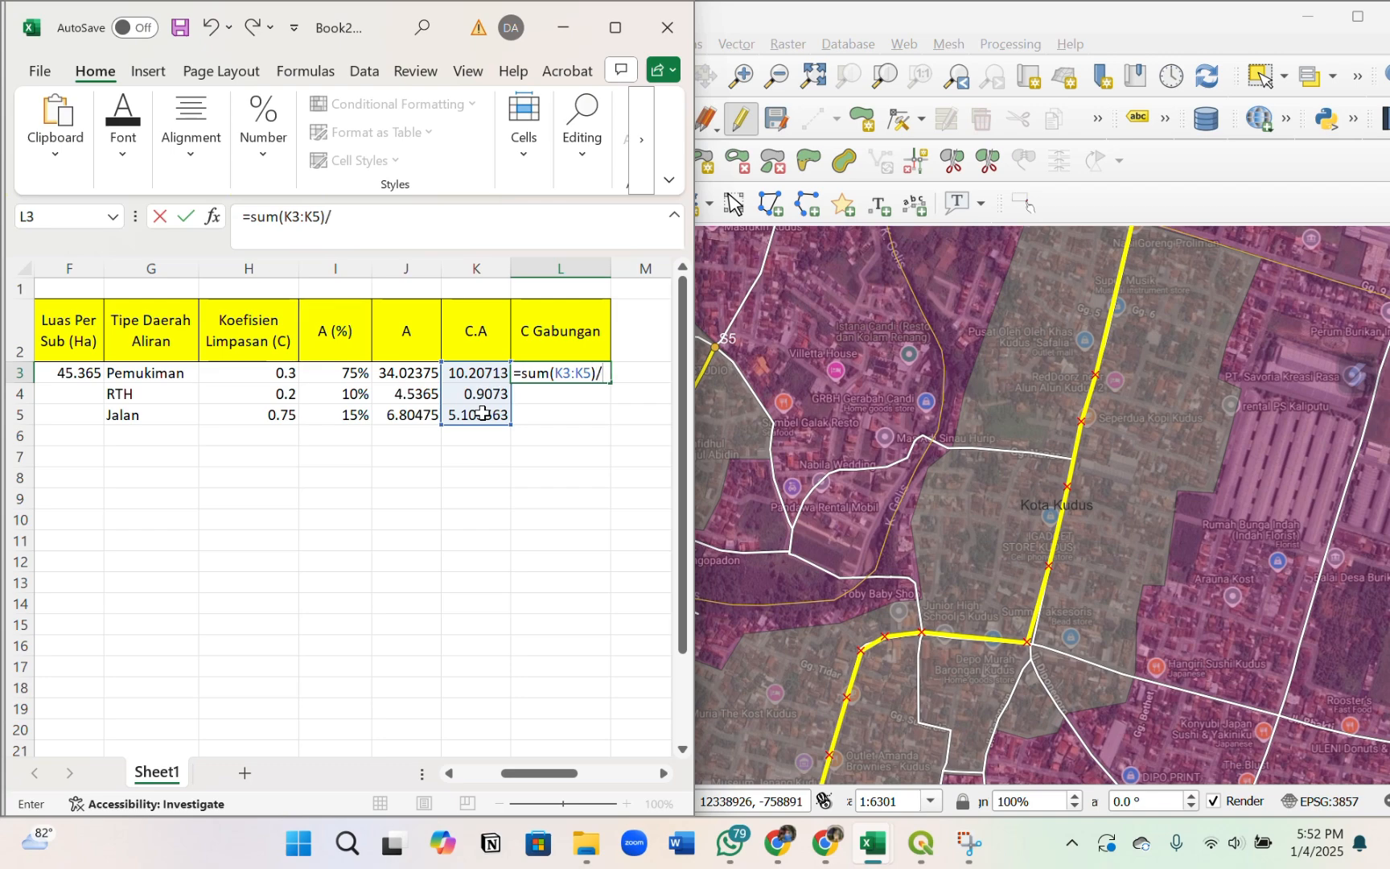
{"action": "left_click", "coordinate": [87, 372]}
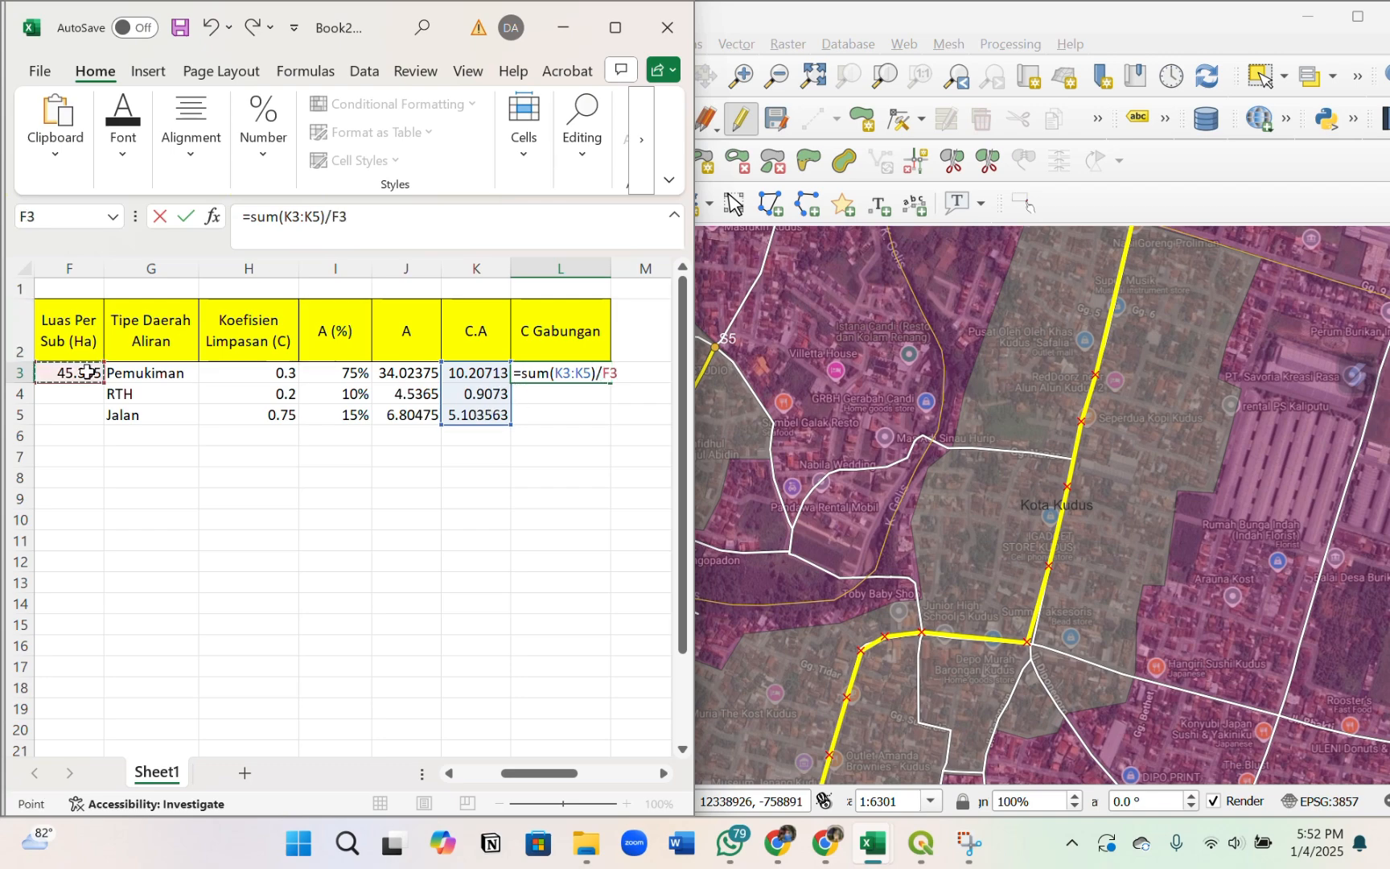
{"action": "key", "text": "Return"}
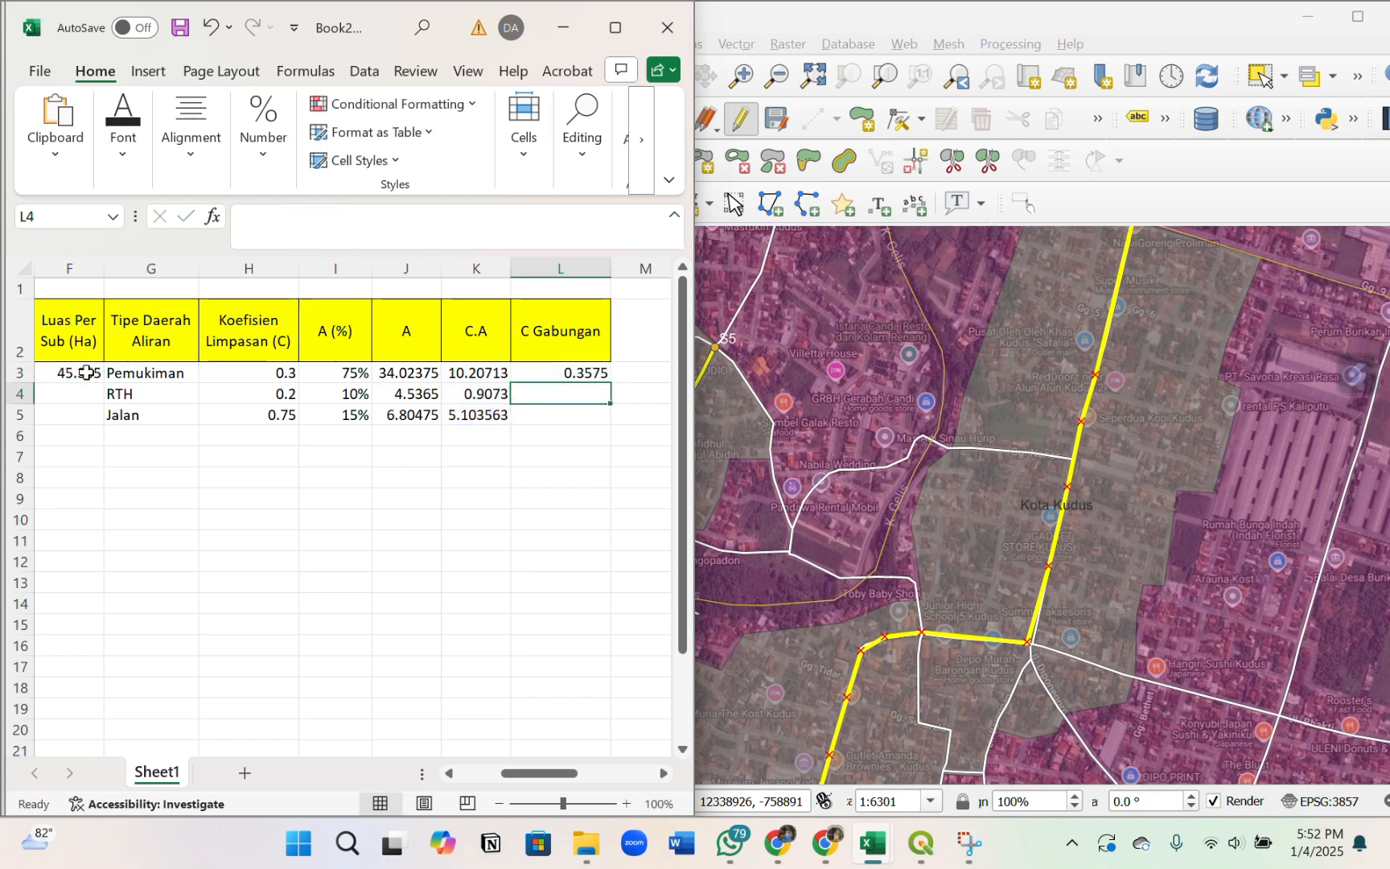
- Review the P1-P2 entries across the table, including the A and C.A values and the C Gabungan formula in L3
{"action": "left_click", "coordinate": [576, 372]}
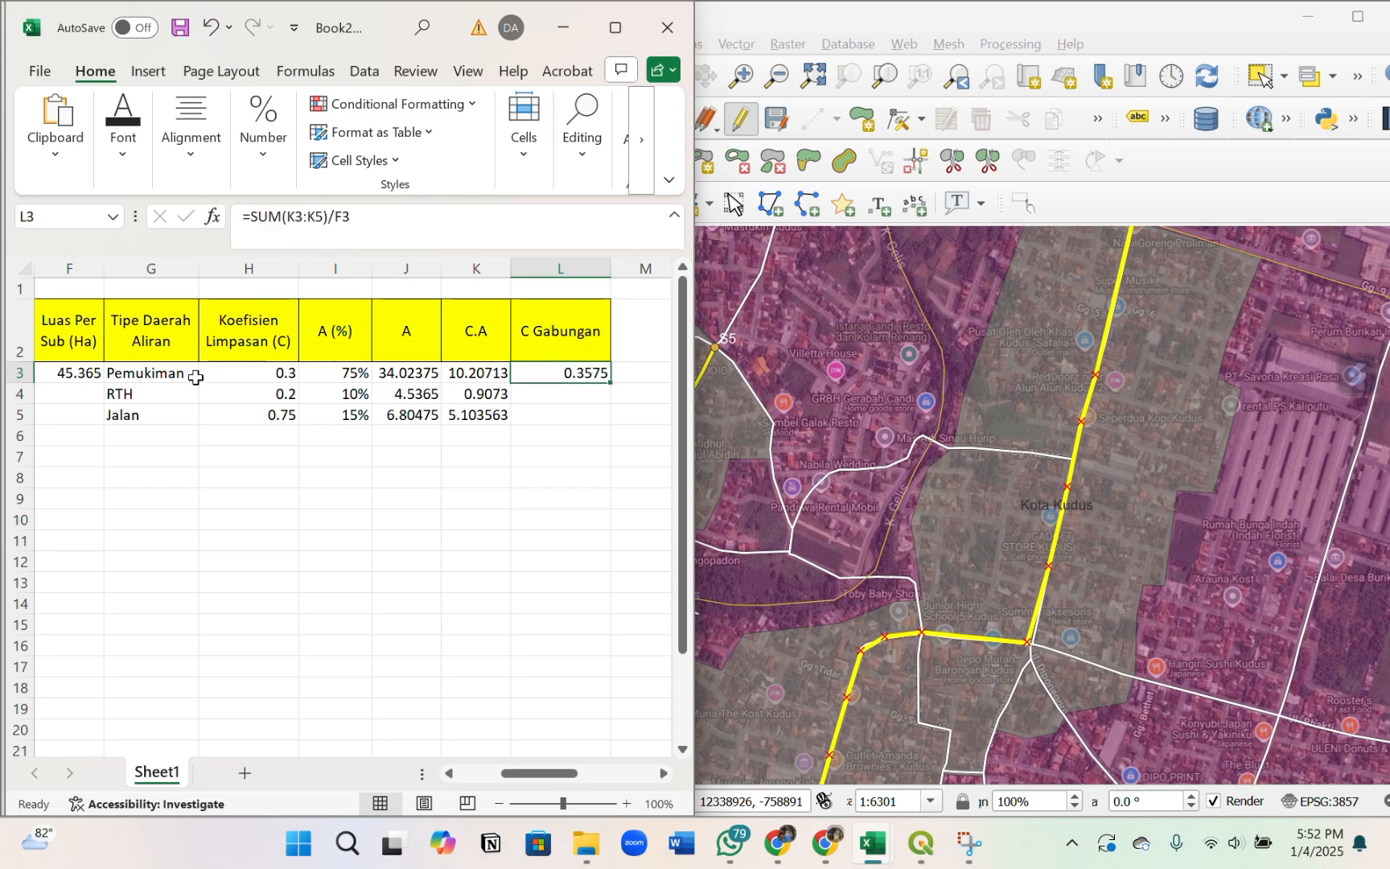
{"action": "left_click", "coordinate": [573, 415]}
{"action": "scroll", "coordinate": [535, 433], "scroll_direction": "left", "scroll_amount": 1}
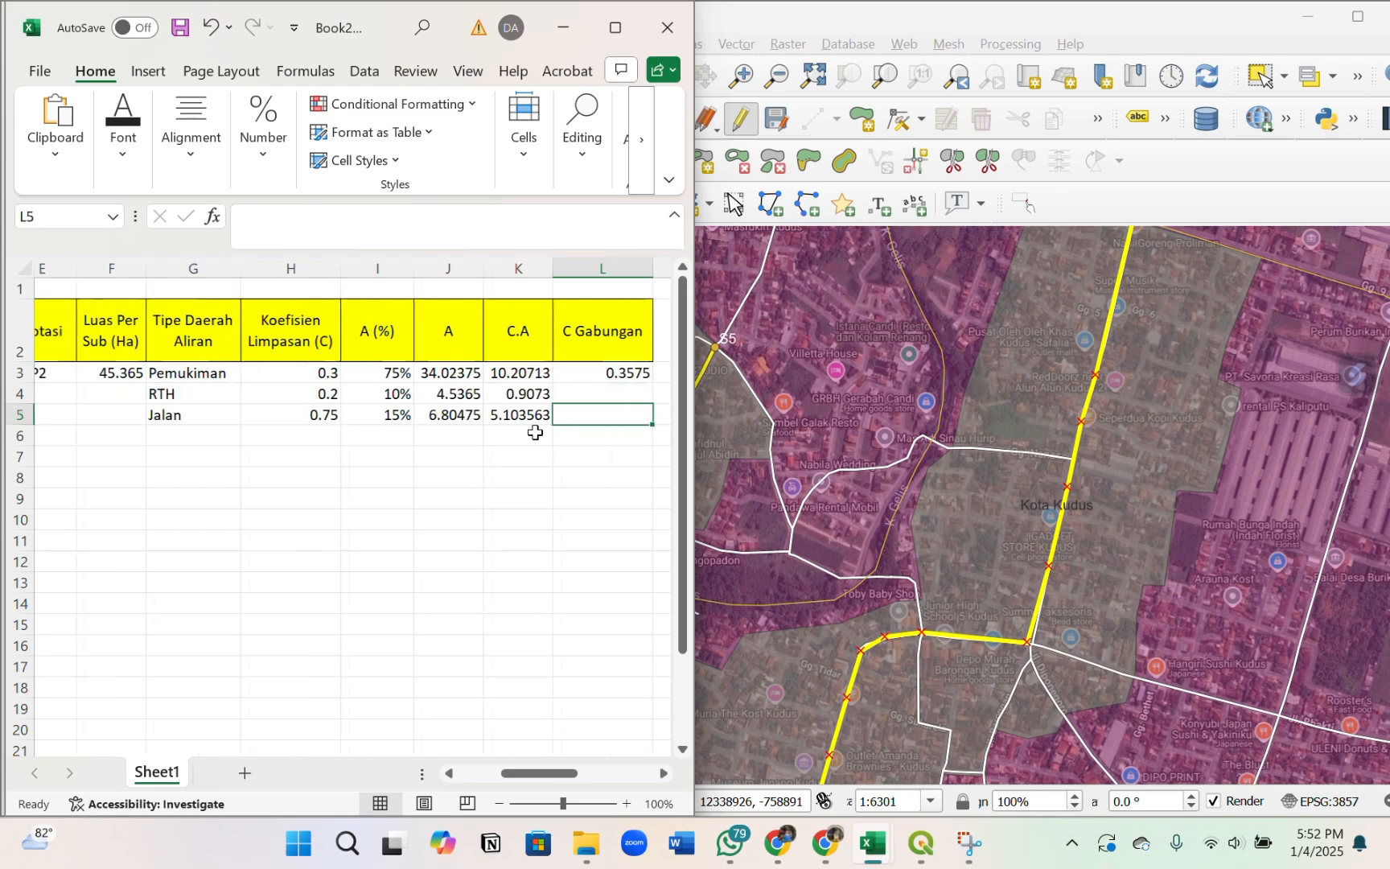
{"action": "scroll", "coordinate": [535, 433], "scroll_direction": "left", "scroll_amount": 4}
{"action": "scroll", "coordinate": [87, 388], "scroll_direction": "right", "scroll_amount": 3}
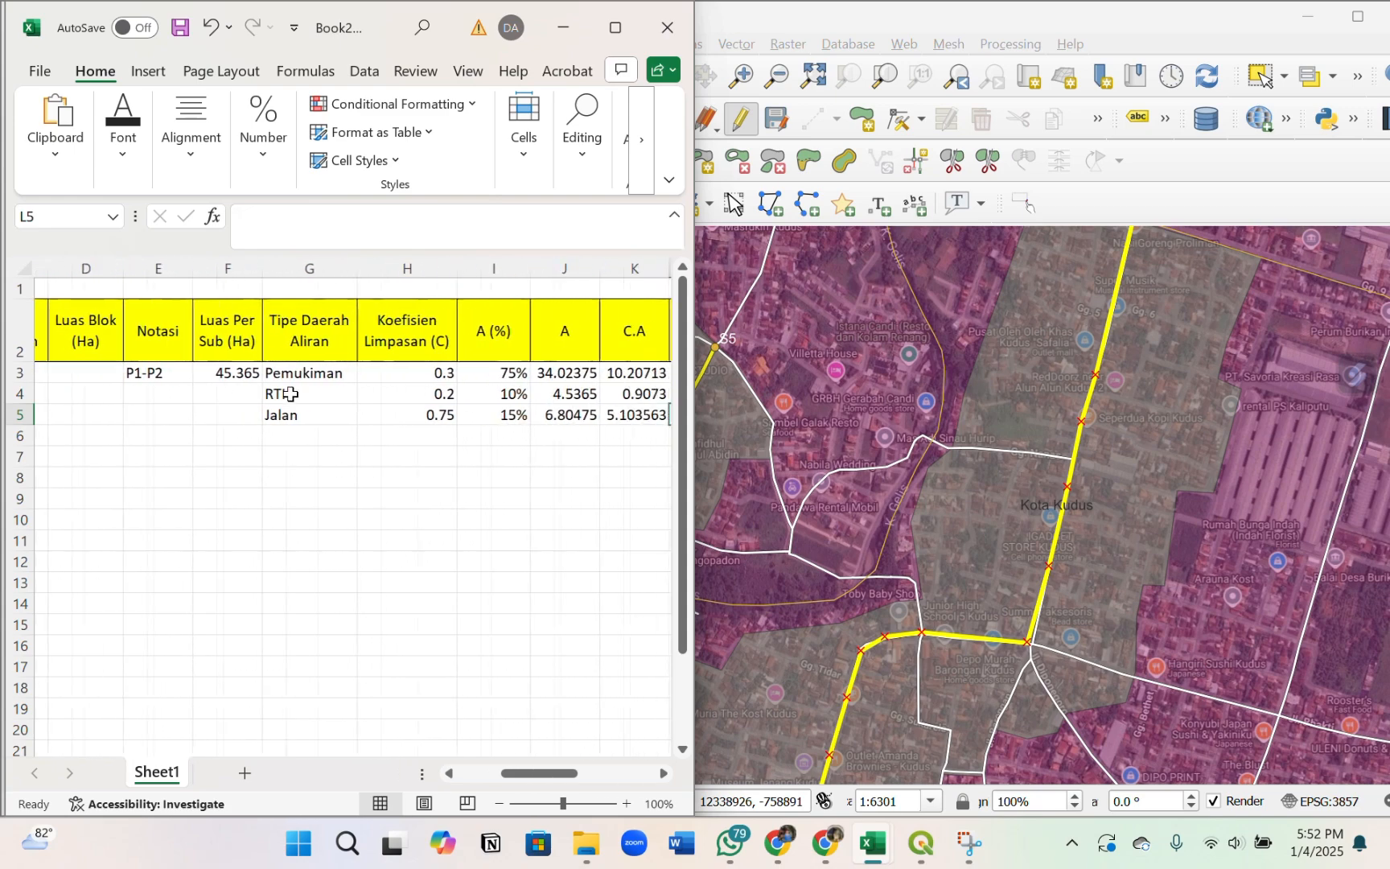
{"action": "scroll", "coordinate": [322, 394], "scroll_direction": "right", "scroll_amount": 3}
{"action": "left_click_drag", "start_coordinate": [289, 372], "coordinate": [359, 393]}
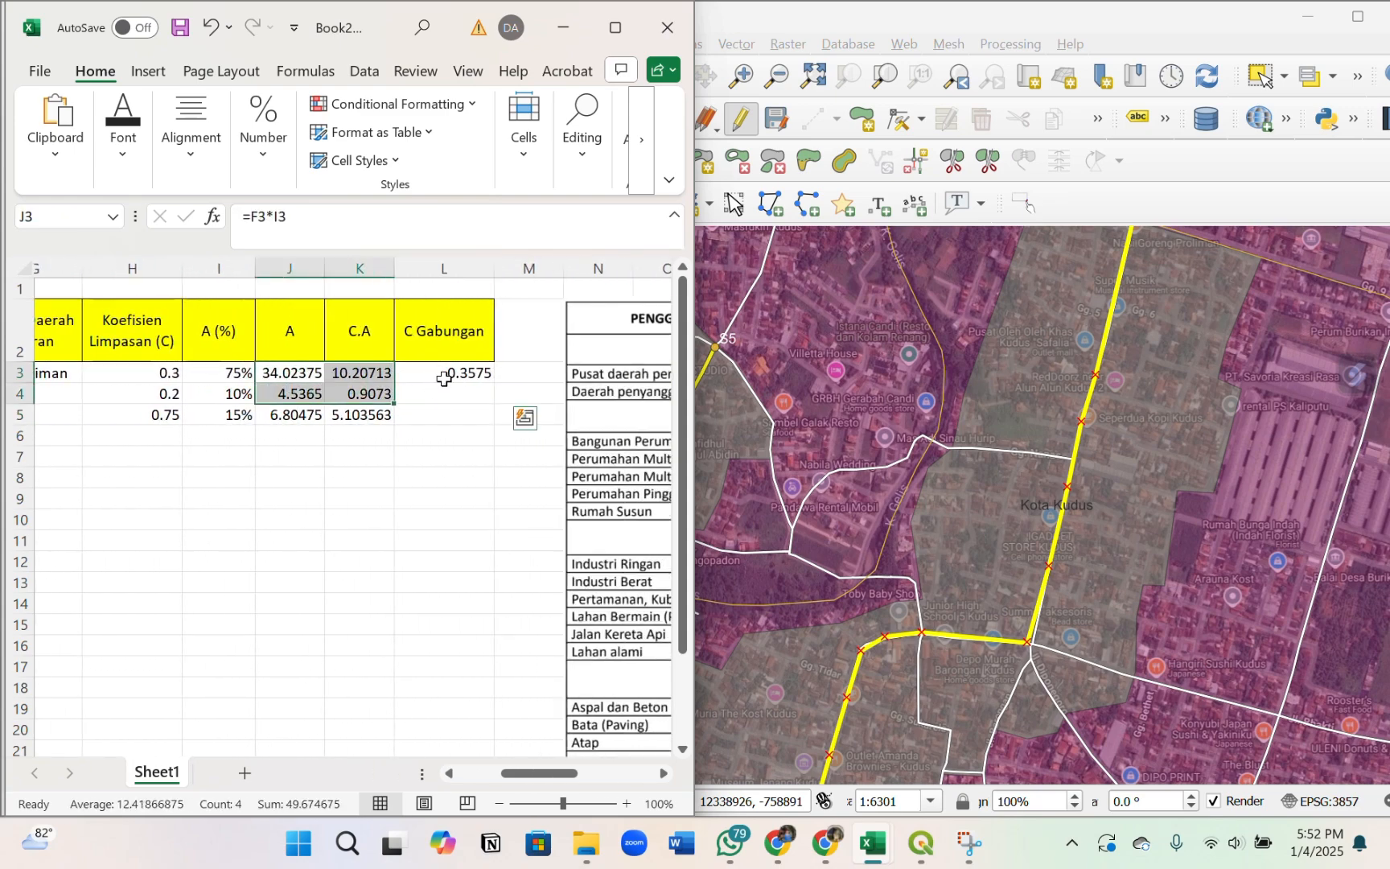
{"action": "scroll", "coordinate": [444, 377], "scroll_direction": "right", "scroll_amount": 1}
{"action": "left_click", "coordinate": [420, 373]}
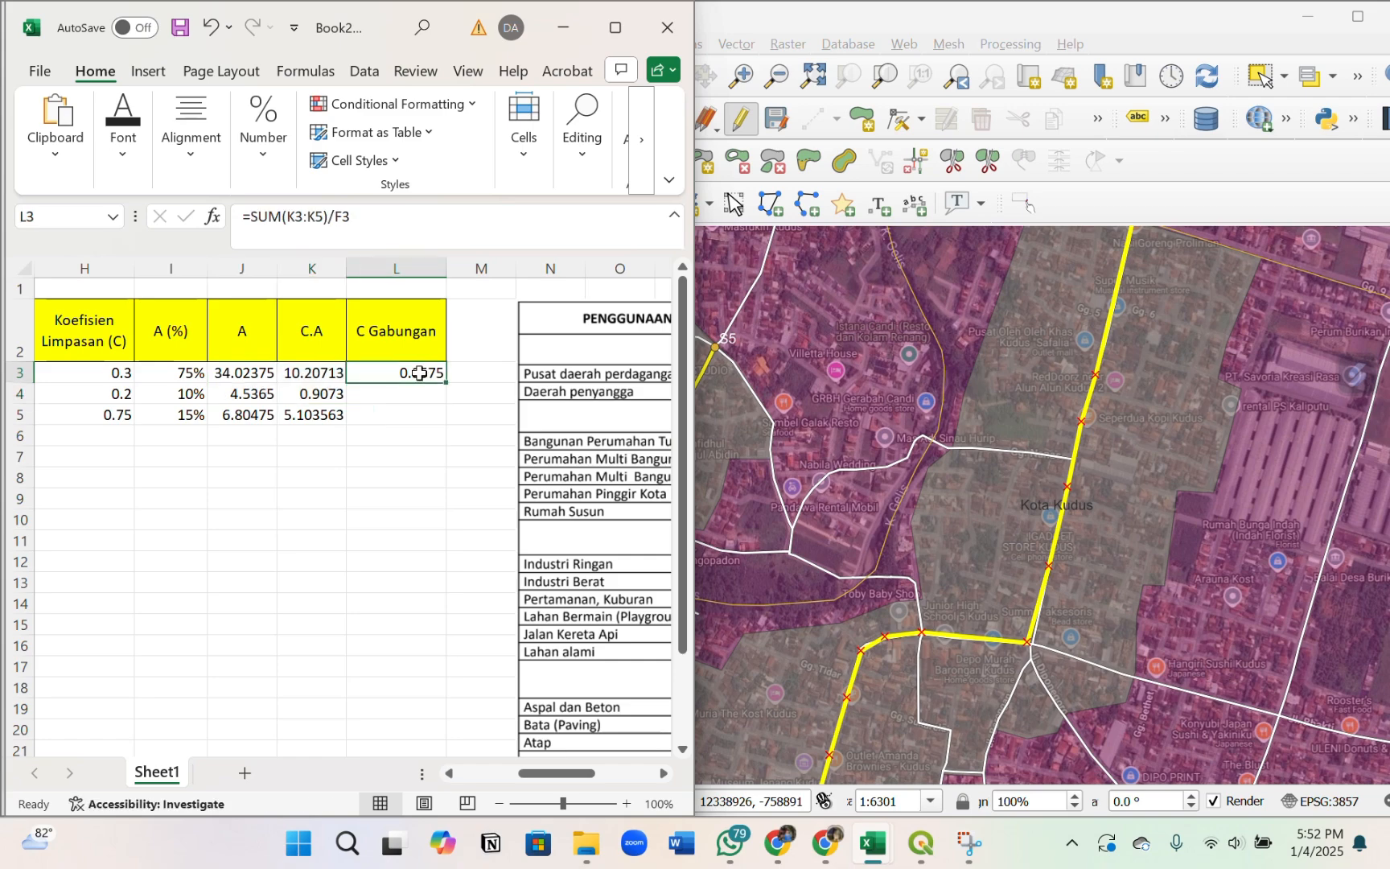
- Enlarge the Book2 window and merge and center the C Gabungan cells L3:L5
{"action": "left_click_drag", "start_coordinate": [420, 372], "coordinate": [416, 413]}
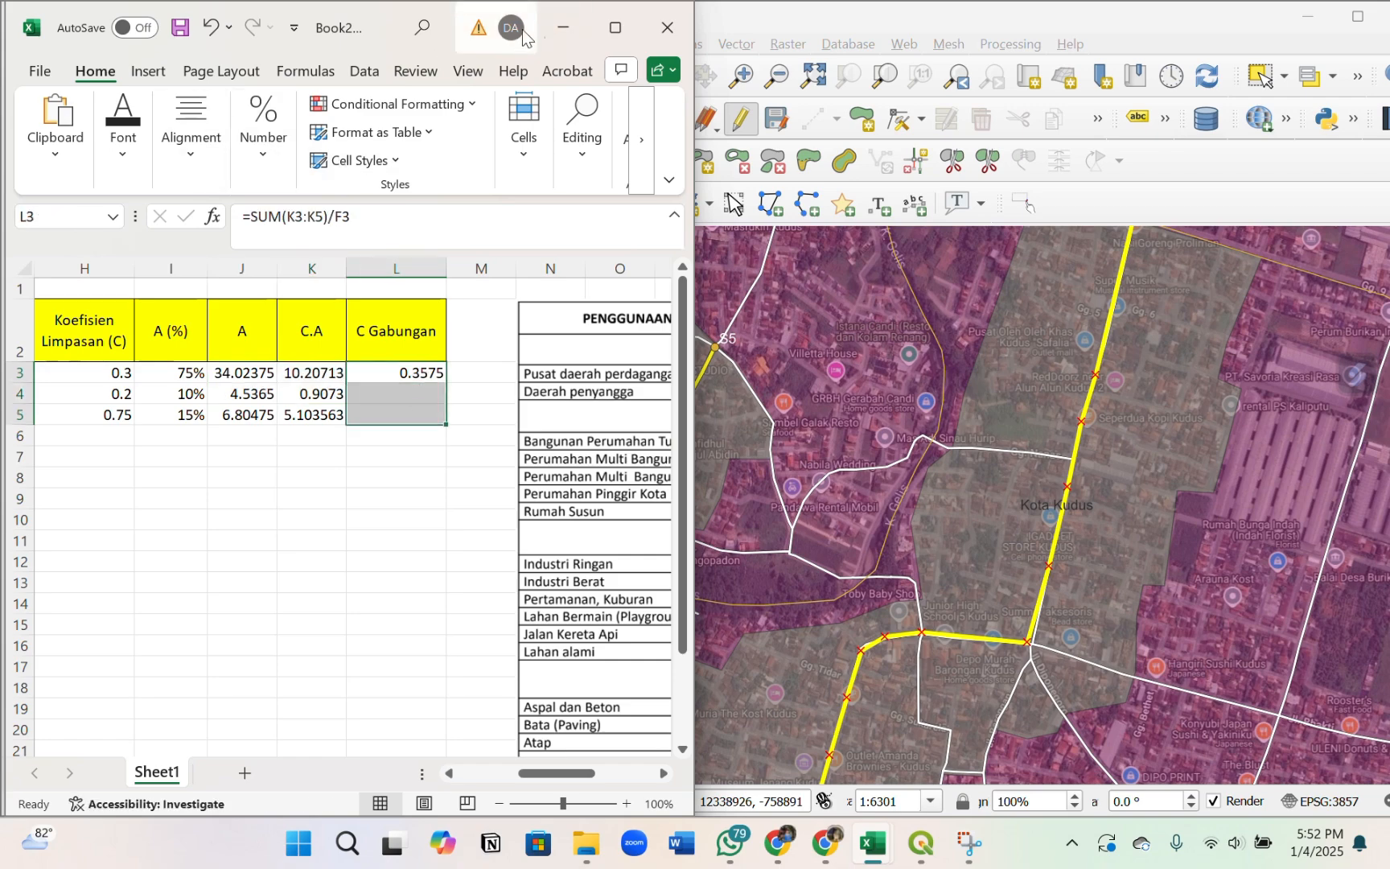
{"action": "double_click", "coordinate": [366, 25]}
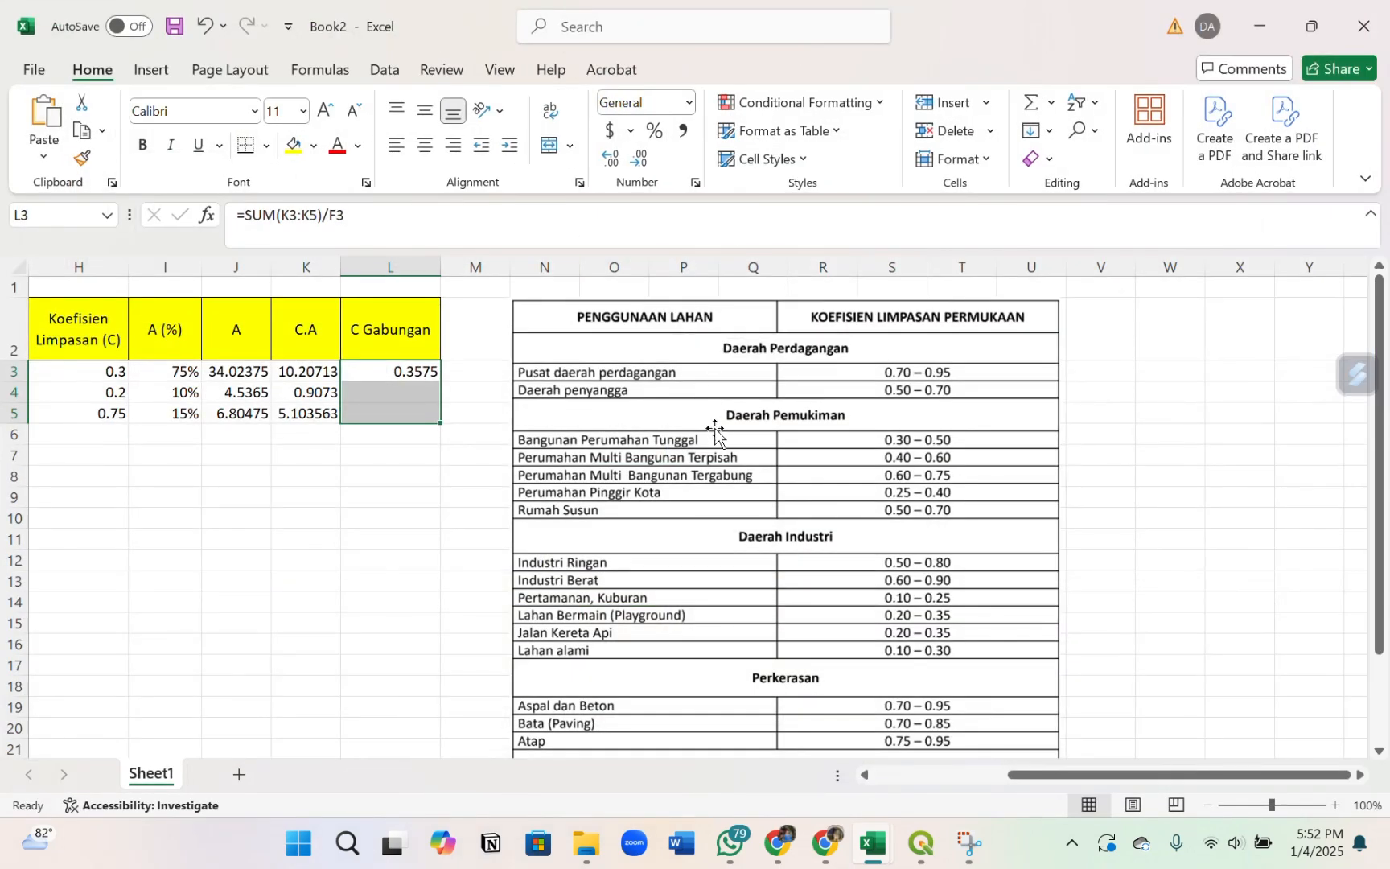
{"action": "left_click", "coordinate": [549, 148]}
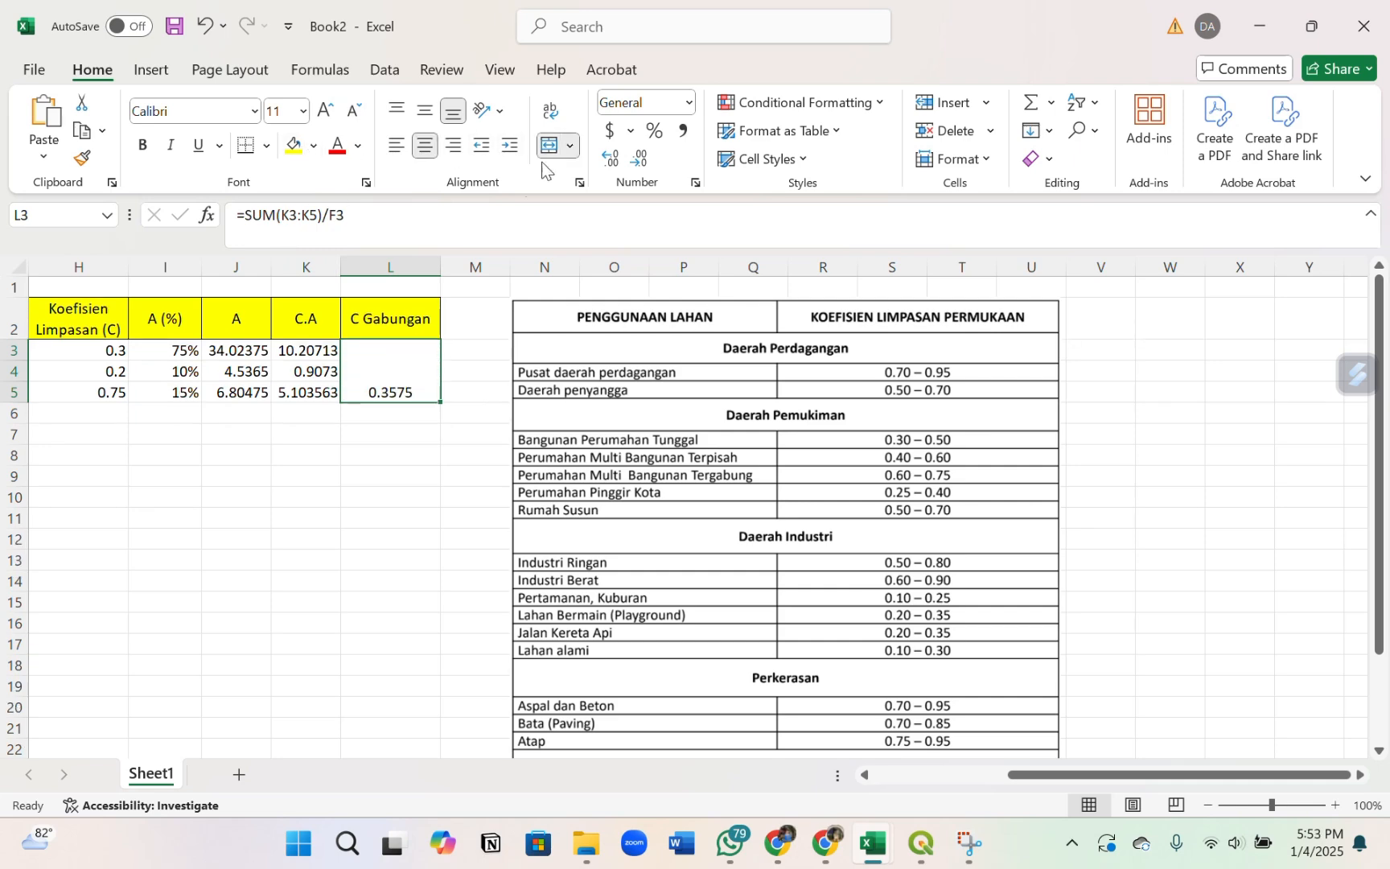
{"action": "left_click", "coordinate": [437, 428]}
- Merge and center the Luas Per Sub cells F3:F5, the Notasi cells E3:E5 and the Jenis Saluran cells C3:C5
{"action": "scroll", "coordinate": [426, 427], "scroll_direction": "left", "scroll_amount": 6}
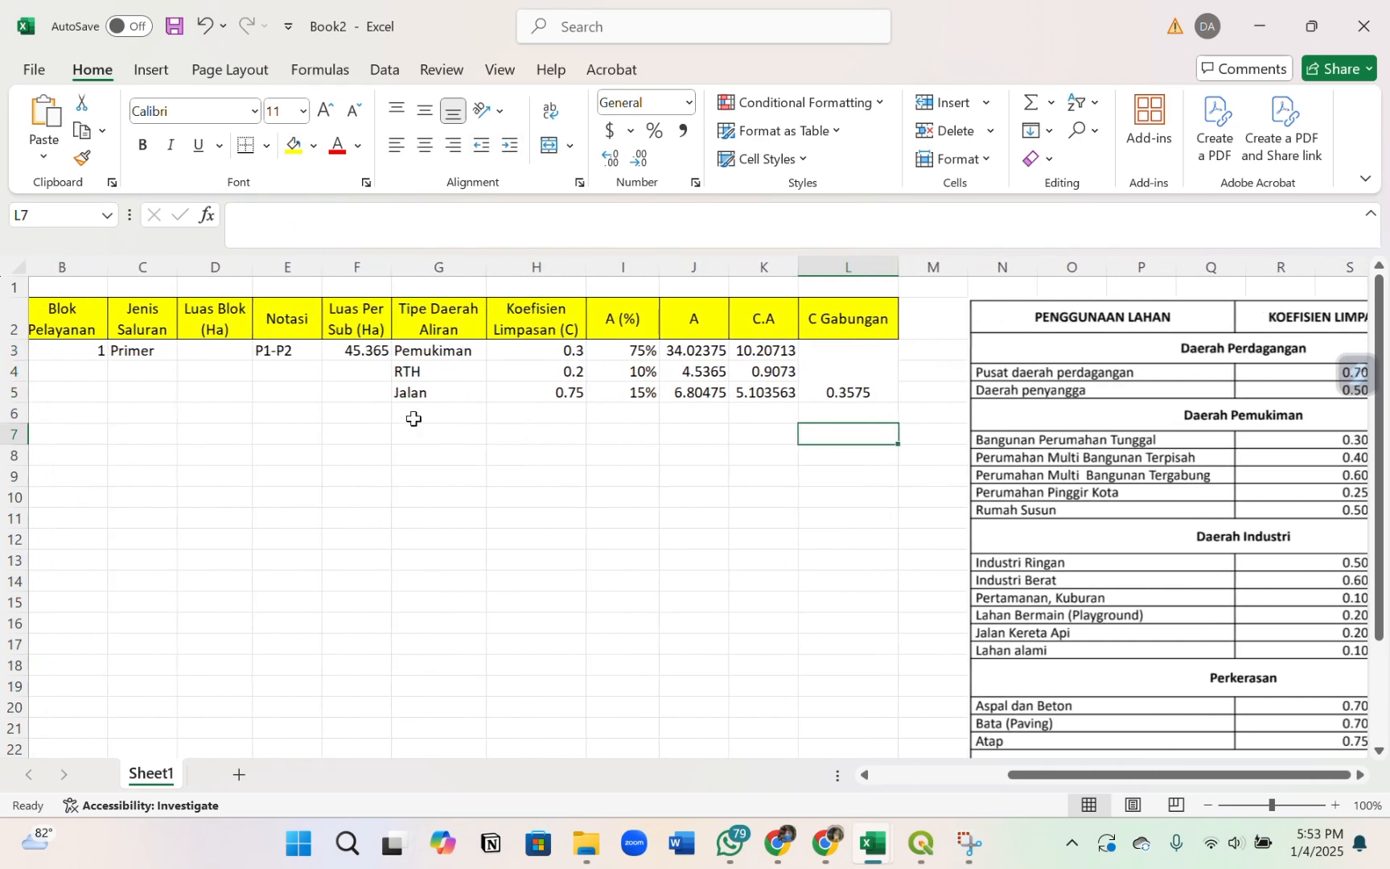
{"action": "left_click_drag", "start_coordinate": [380, 355], "coordinate": [381, 389]}
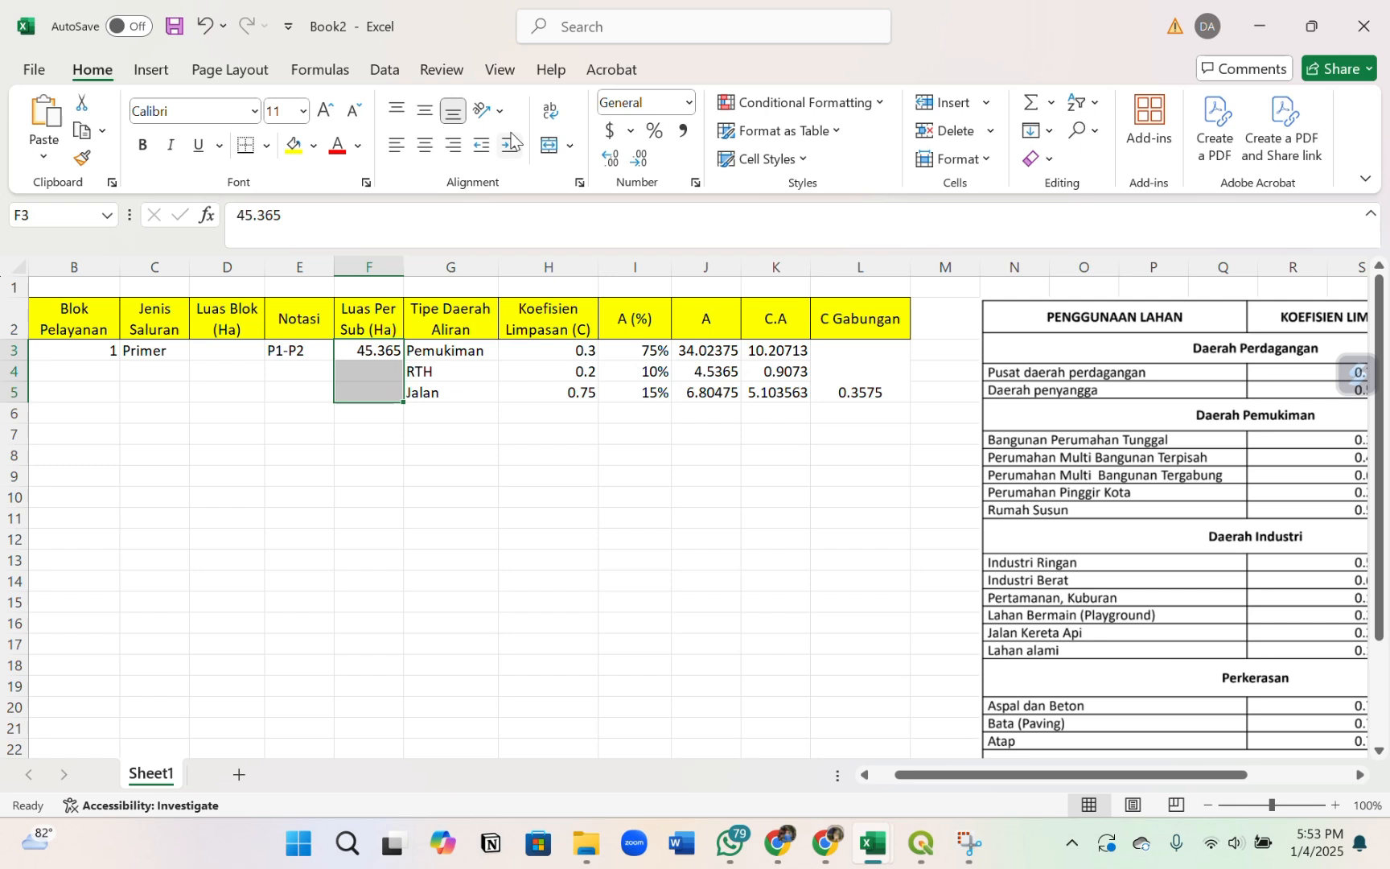
{"action": "left_click", "coordinate": [549, 148]}
{"action": "left_click_drag", "start_coordinate": [302, 352], "coordinate": [313, 391]}
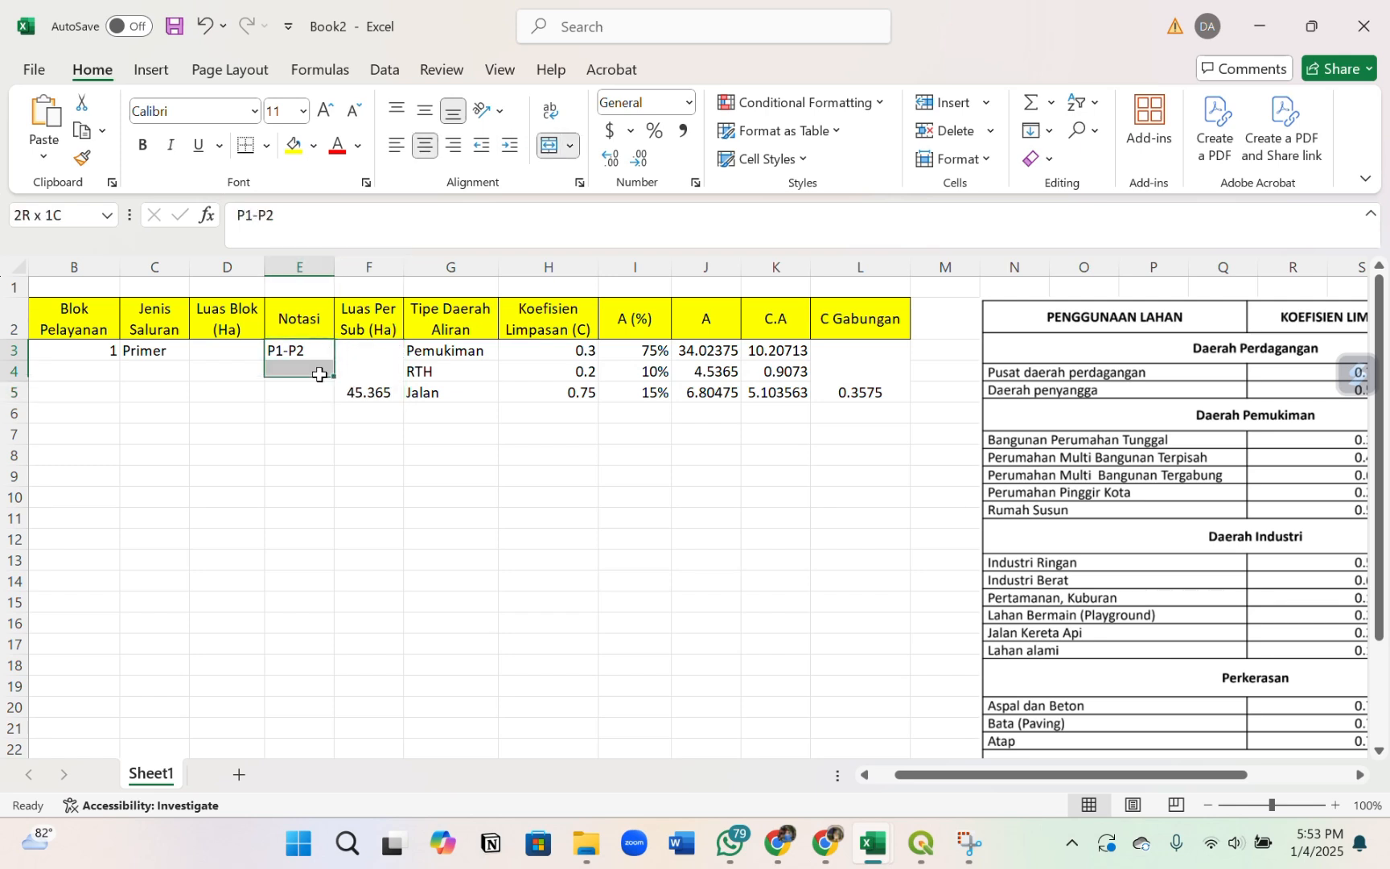
{"action": "left_click", "coordinate": [549, 148]}
{"action": "left_click_drag", "start_coordinate": [144, 355], "coordinate": [155, 386]}
{"action": "left_click", "coordinate": [548, 148]}
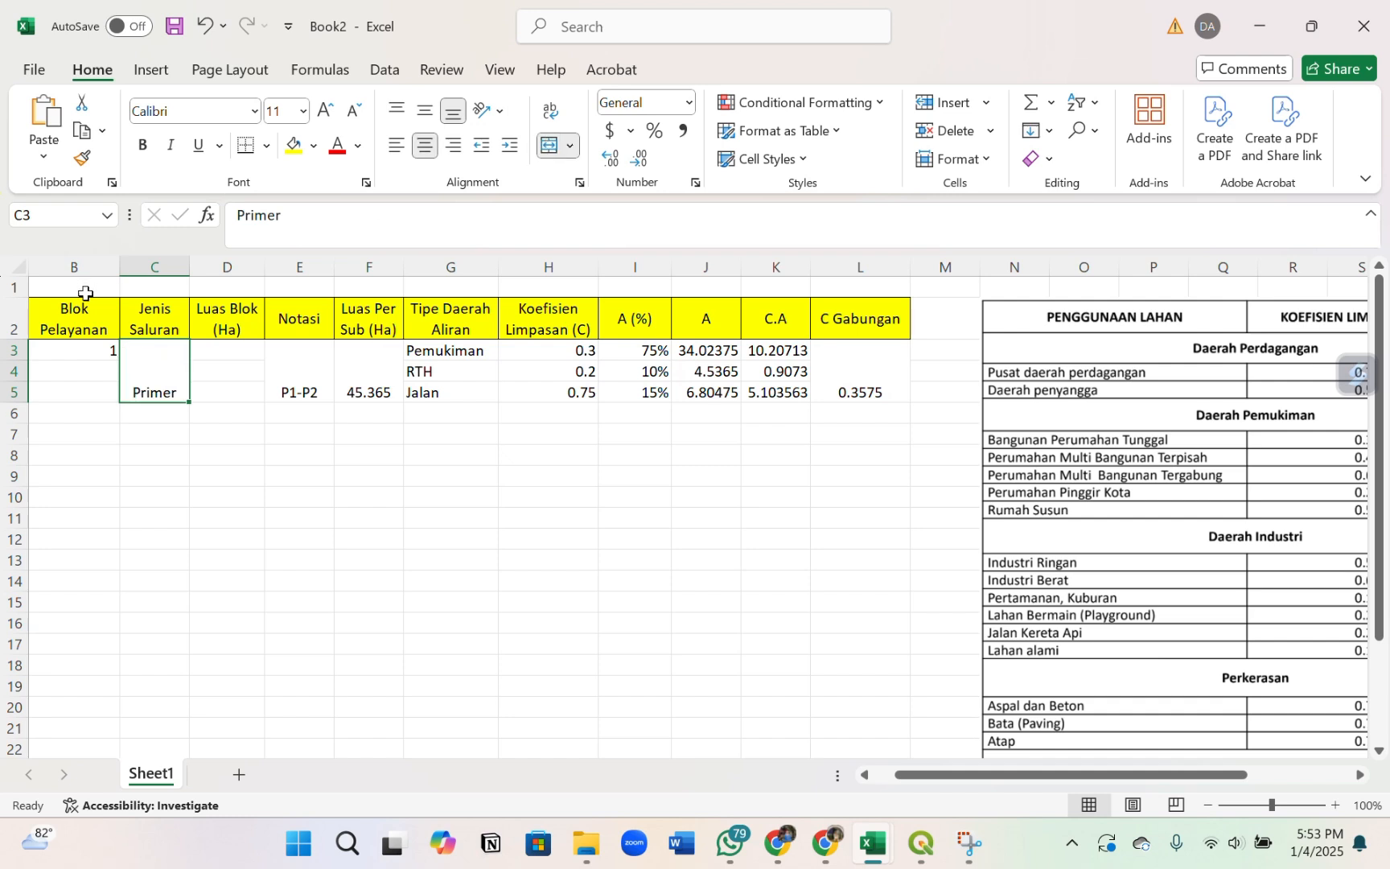
{"action": "left_click", "coordinate": [237, 359]}
{"action": "scroll", "coordinate": [412, 418], "scroll_direction": "left", "scroll_amount": 2}
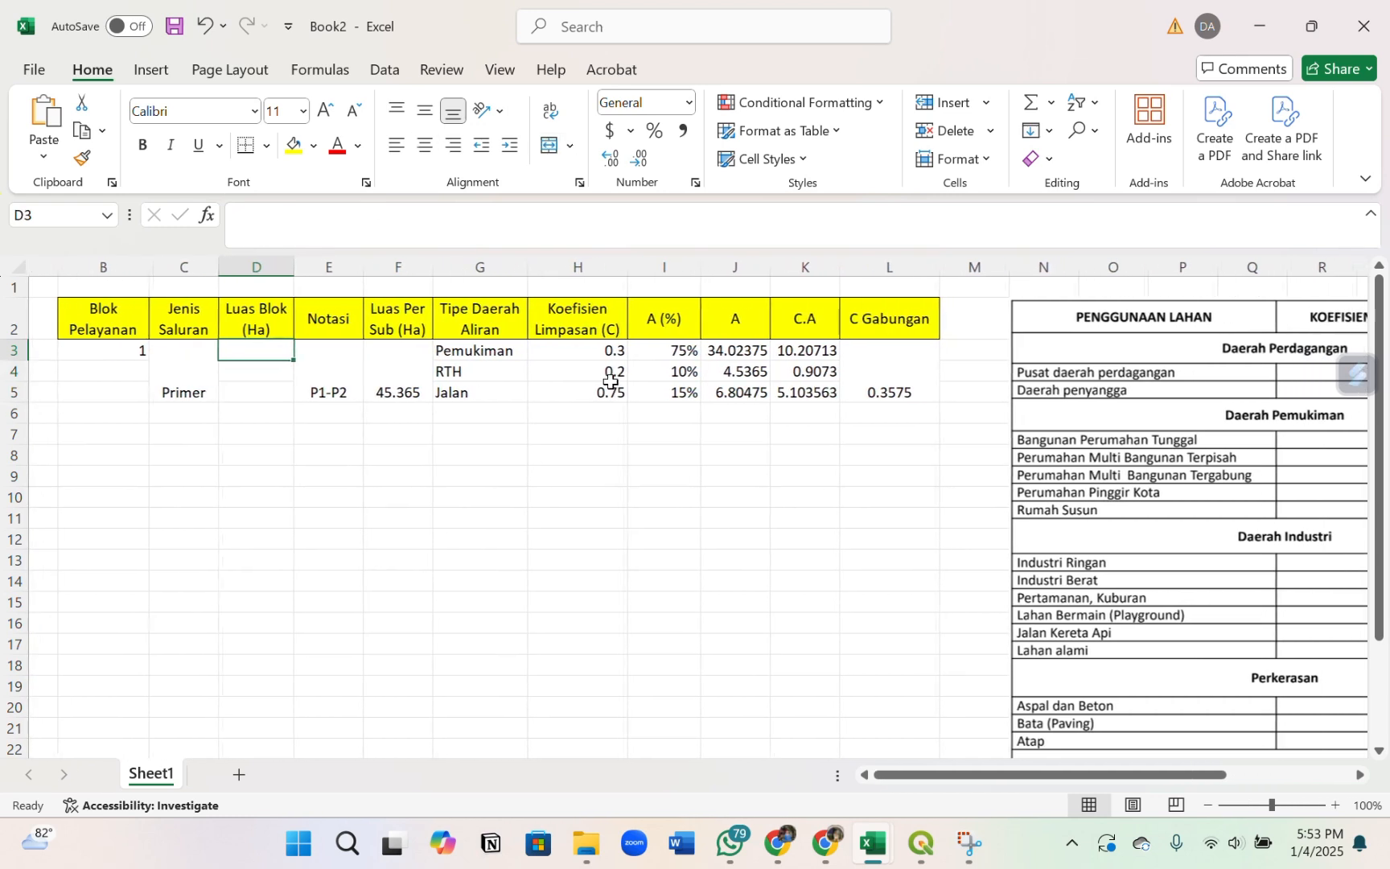
{"action": "scroll", "coordinate": [610, 381], "scroll_direction": "right", "scroll_amount": 1}
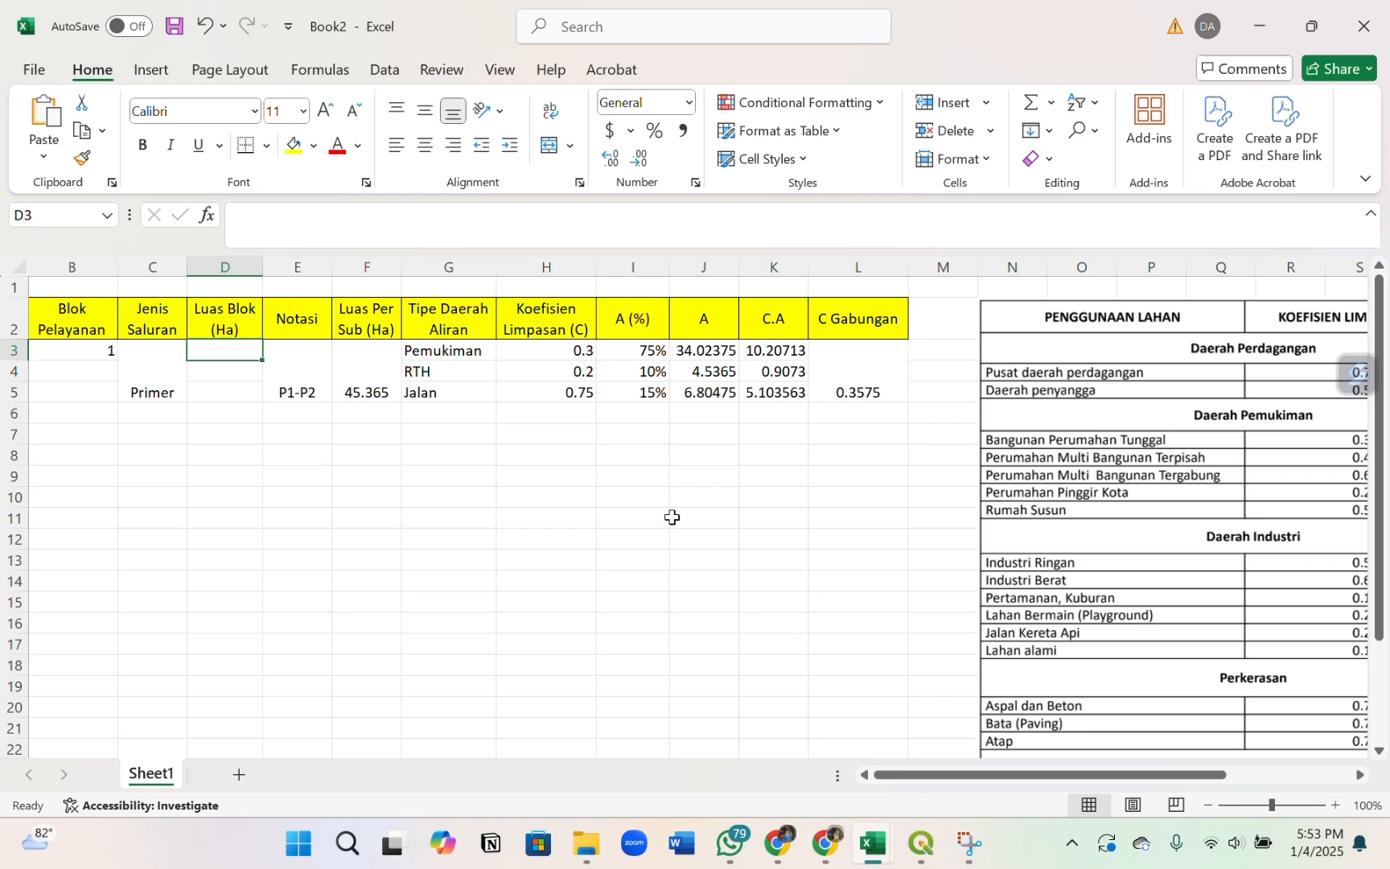
- Switch to the reference hydrology workbook's Koefisien Pengaliran sheet and arrange it beside the QGIS map
{"action": "mouse_move", "coordinate": [886, 861]}
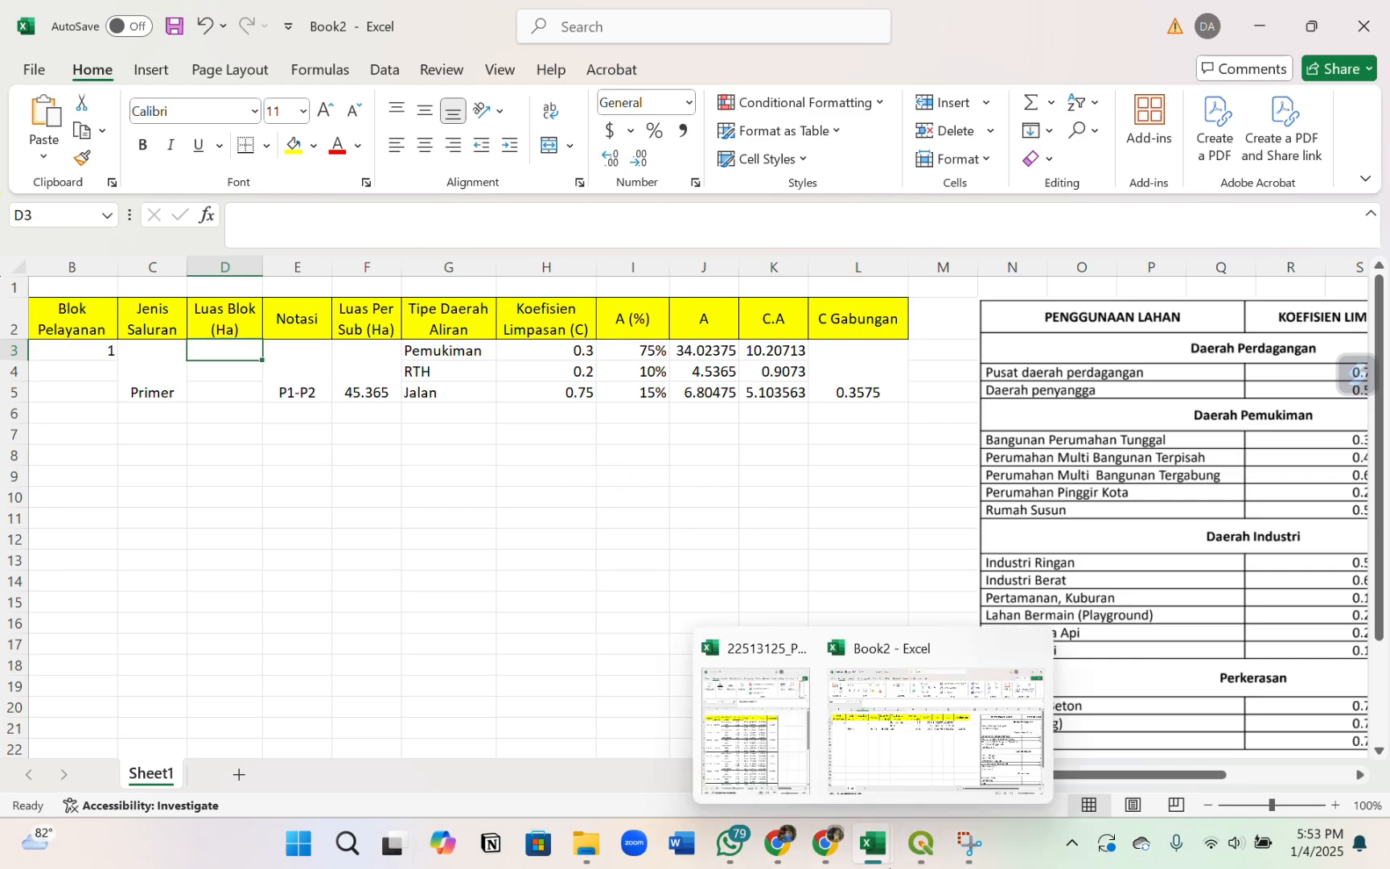
{"action": "left_click", "coordinate": [759, 734]}
{"action": "double_click", "coordinate": [392, 29]}
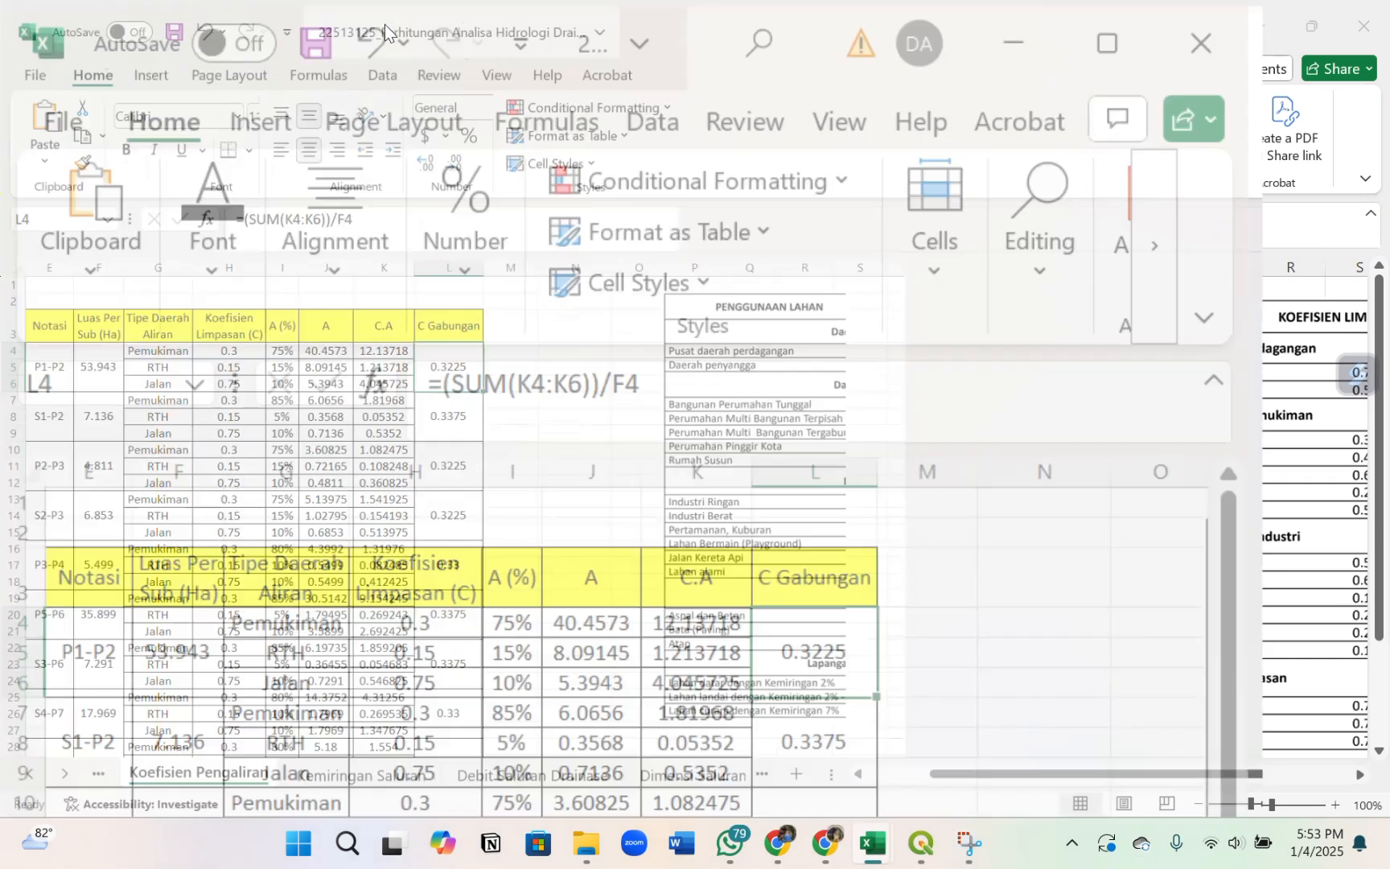
{"action": "scroll", "coordinate": [578, 527], "scroll_direction": "left", "scroll_amount": 3}
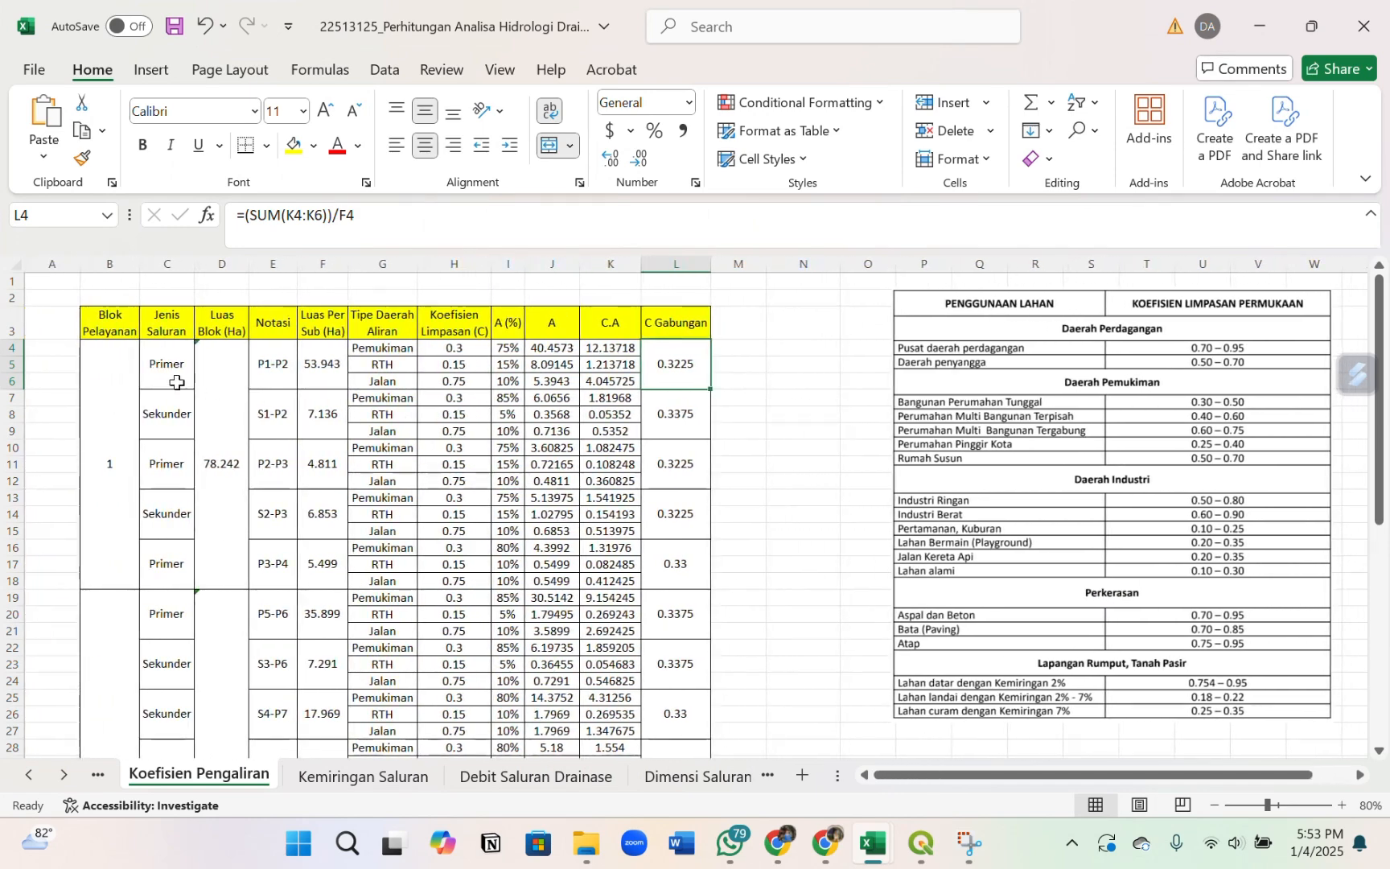
{"action": "left_click", "coordinate": [153, 359]}
{"action": "key", "text": "super+Left"}
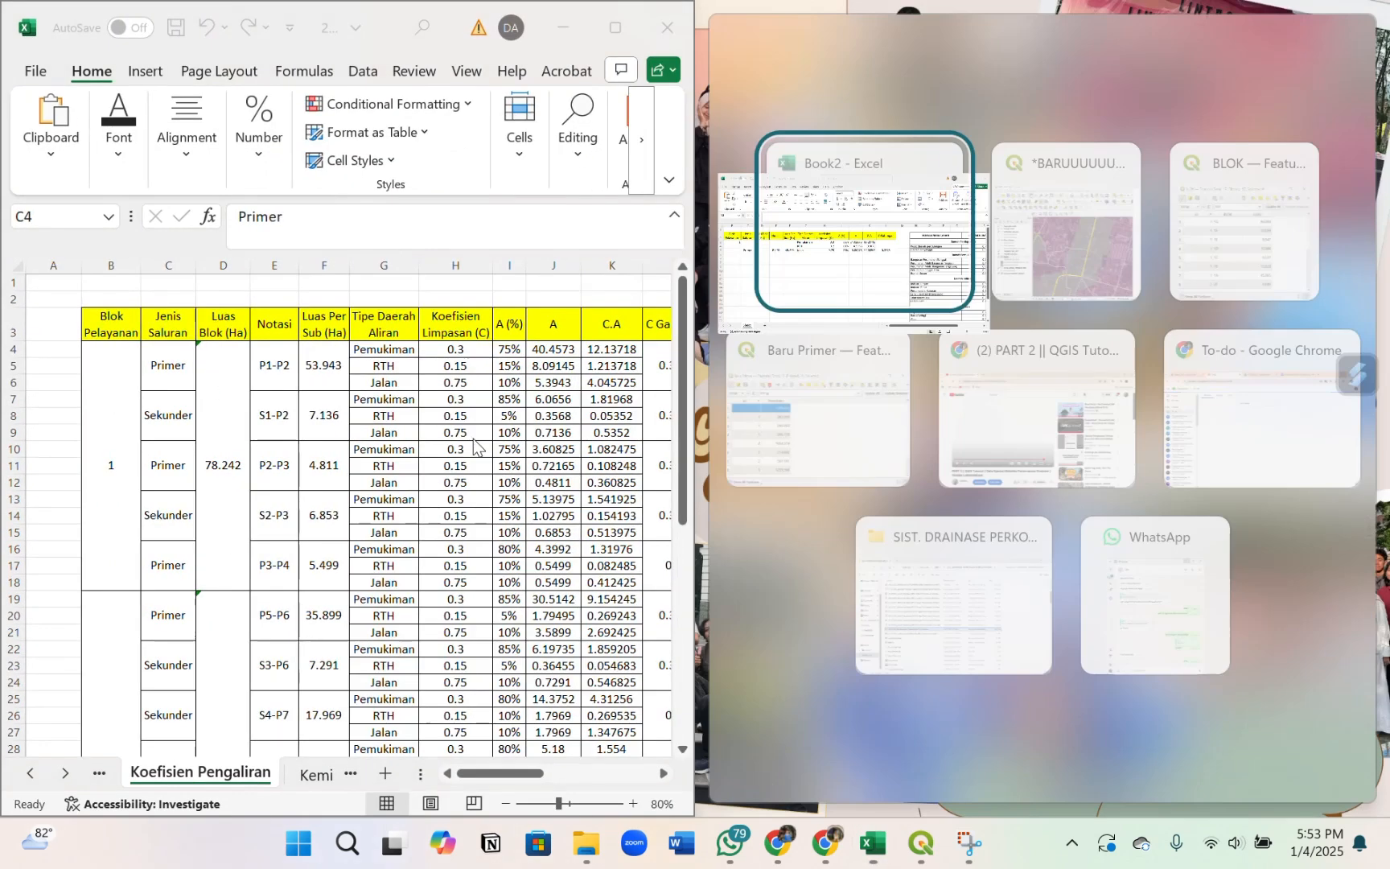
{"action": "left_click", "coordinate": [1080, 233]}
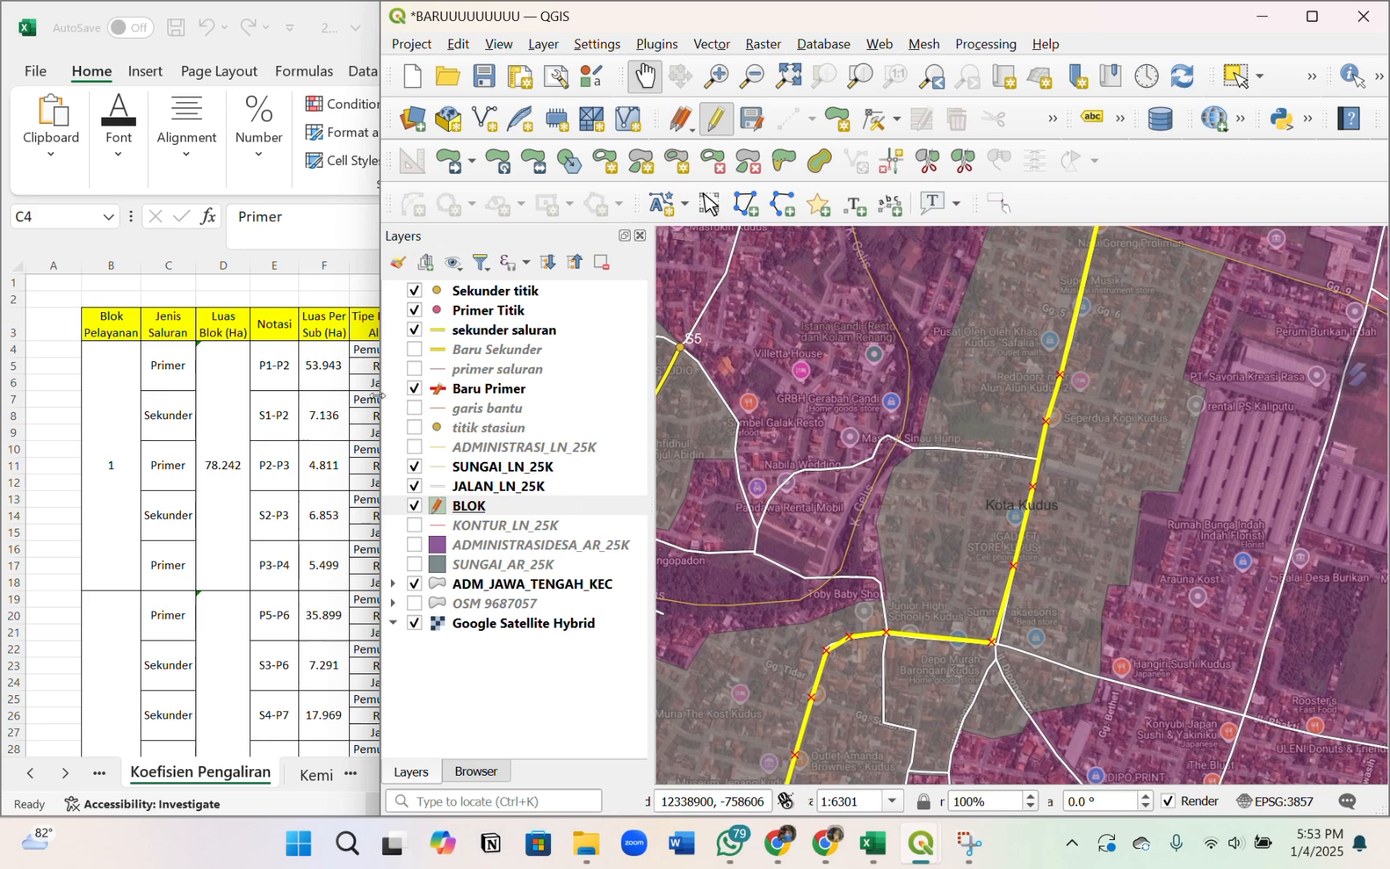
{"action": "left_click", "coordinate": [310, 408]}
- Compare the reference table's block, channel type, notation and runoff coefficient entries with the blocks and channels around P1-P2 on the map
{"action": "scroll", "coordinate": [386, 400], "scroll_direction": "right", "scroll_amount": 2}
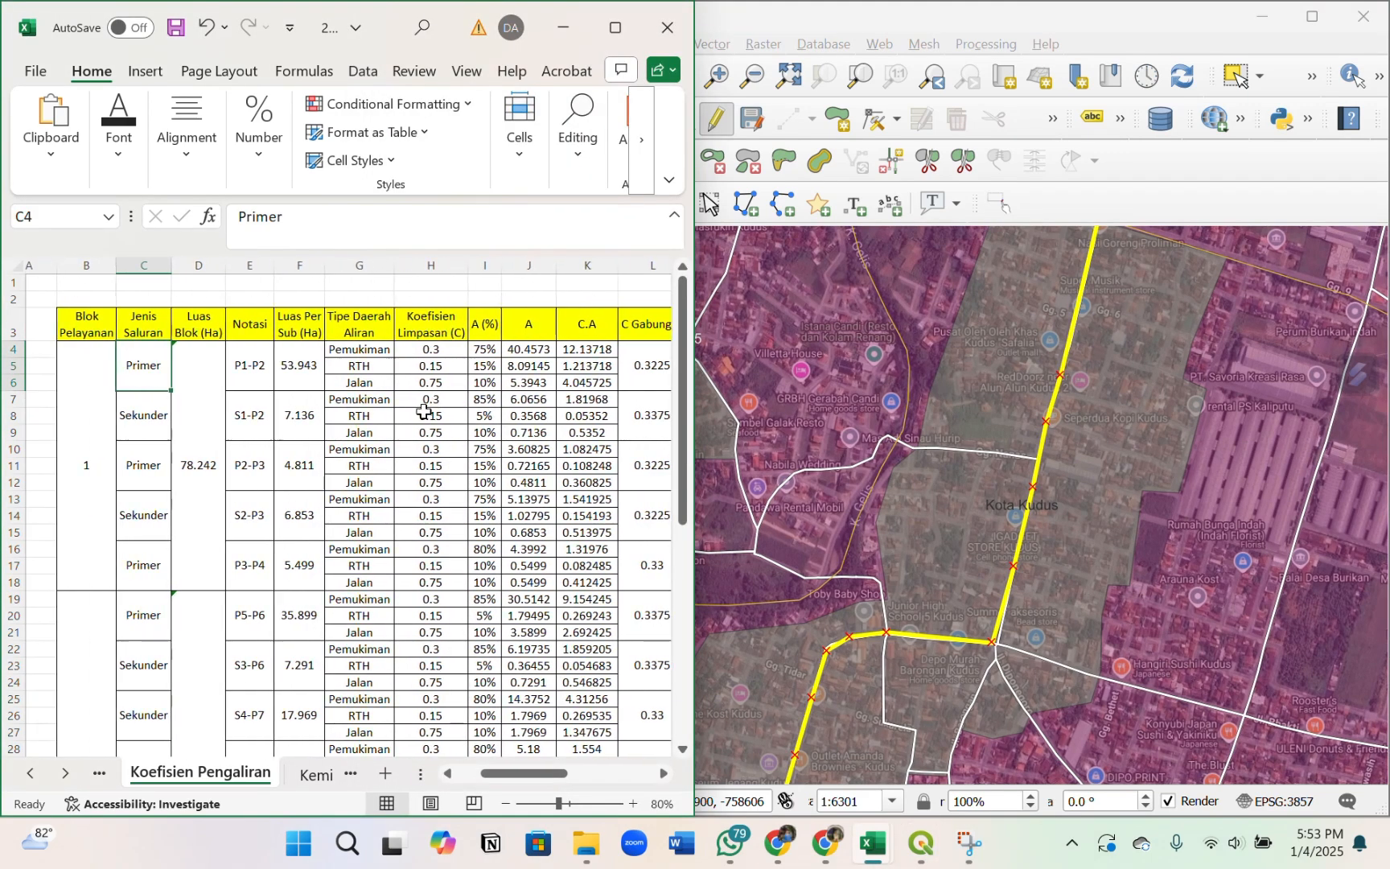
{"action": "scroll", "coordinate": [242, 379], "scroll_direction": "right", "scroll_amount": 1}
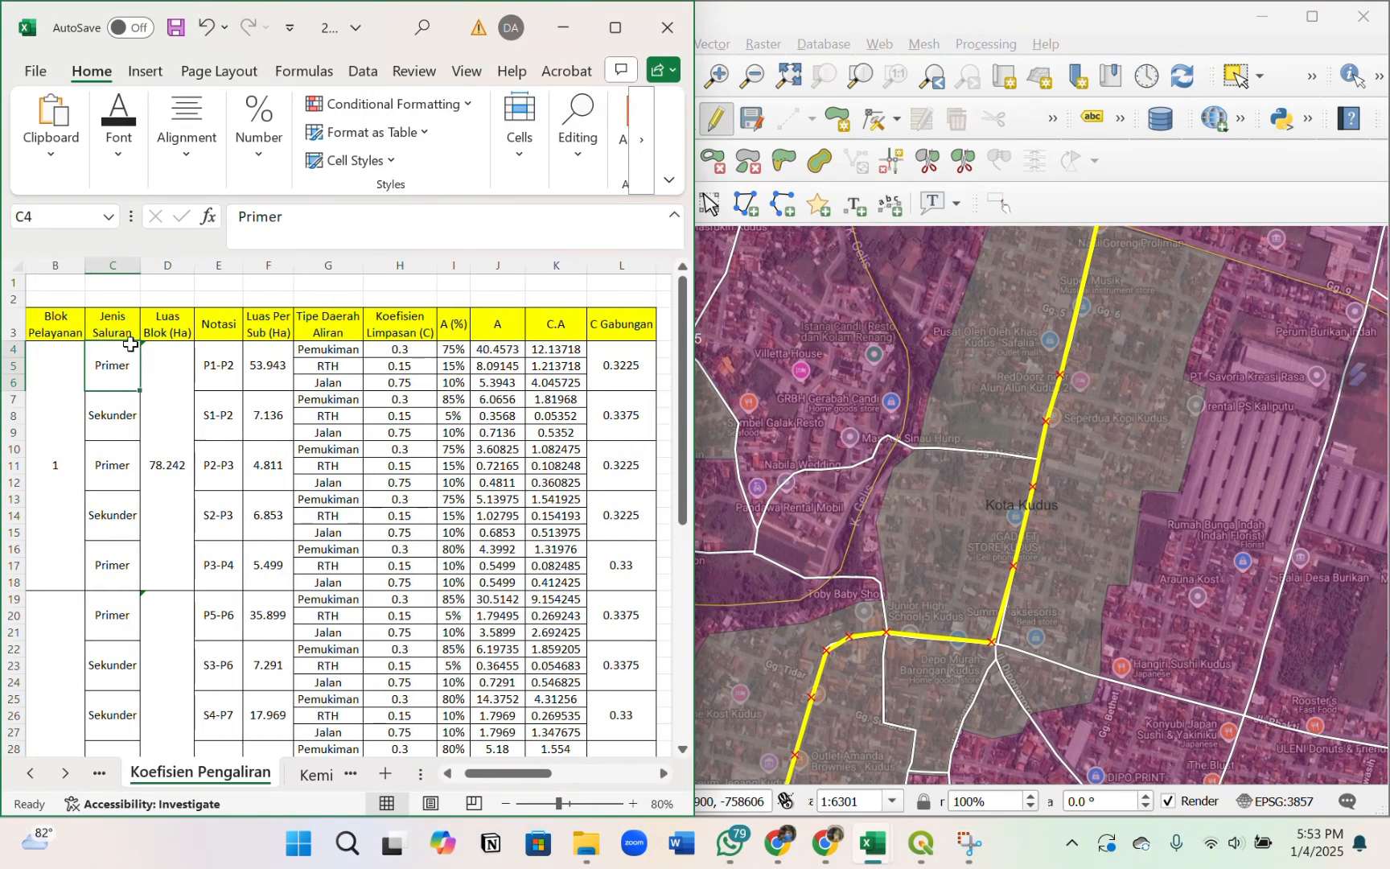
{"action": "left_click", "coordinate": [113, 326]}
{"action": "left_click", "coordinate": [328, 415]}
{"action": "scroll", "coordinate": [1143, 507], "scroll_direction": "down", "scroll_amount": 1}
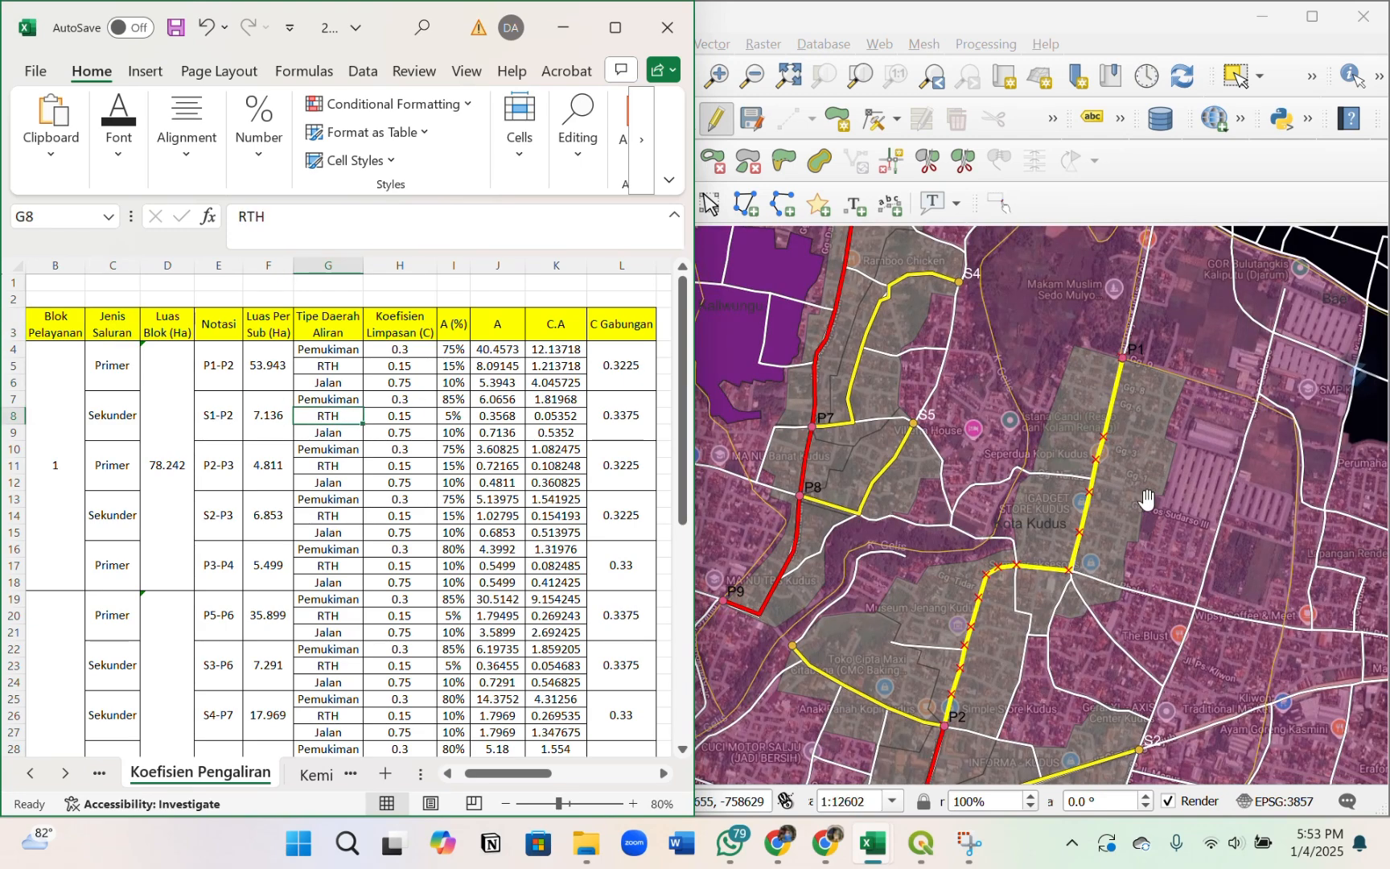
{"action": "scroll", "coordinate": [1085, 579], "scroll_direction": "down", "scroll_amount": 1}
{"action": "scroll", "coordinate": [1078, 602], "scroll_direction": "up", "scroll_amount": 2}
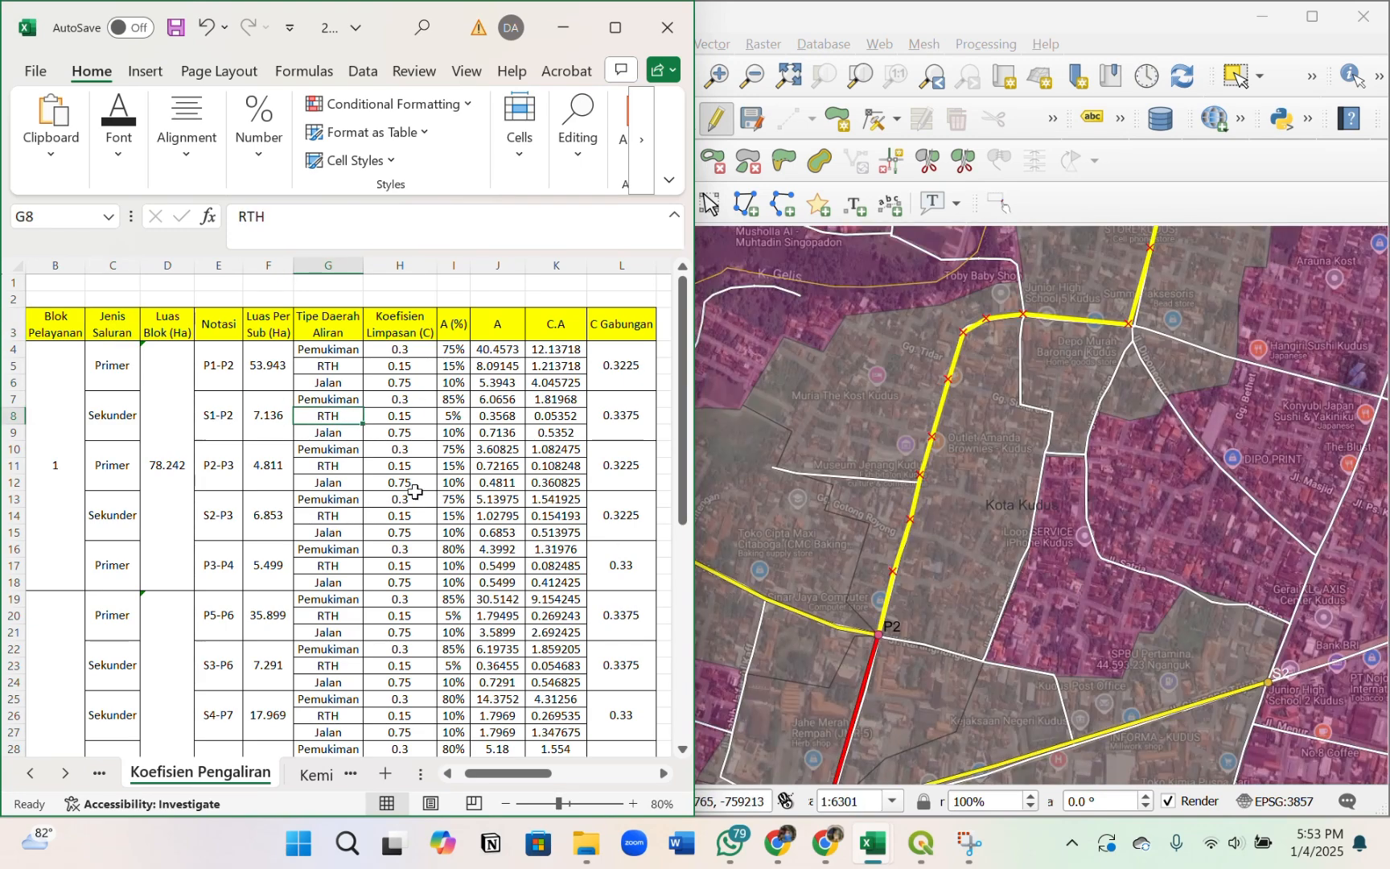
{"action": "left_click", "coordinate": [392, 435]}
{"action": "left_click", "coordinate": [427, 367]}
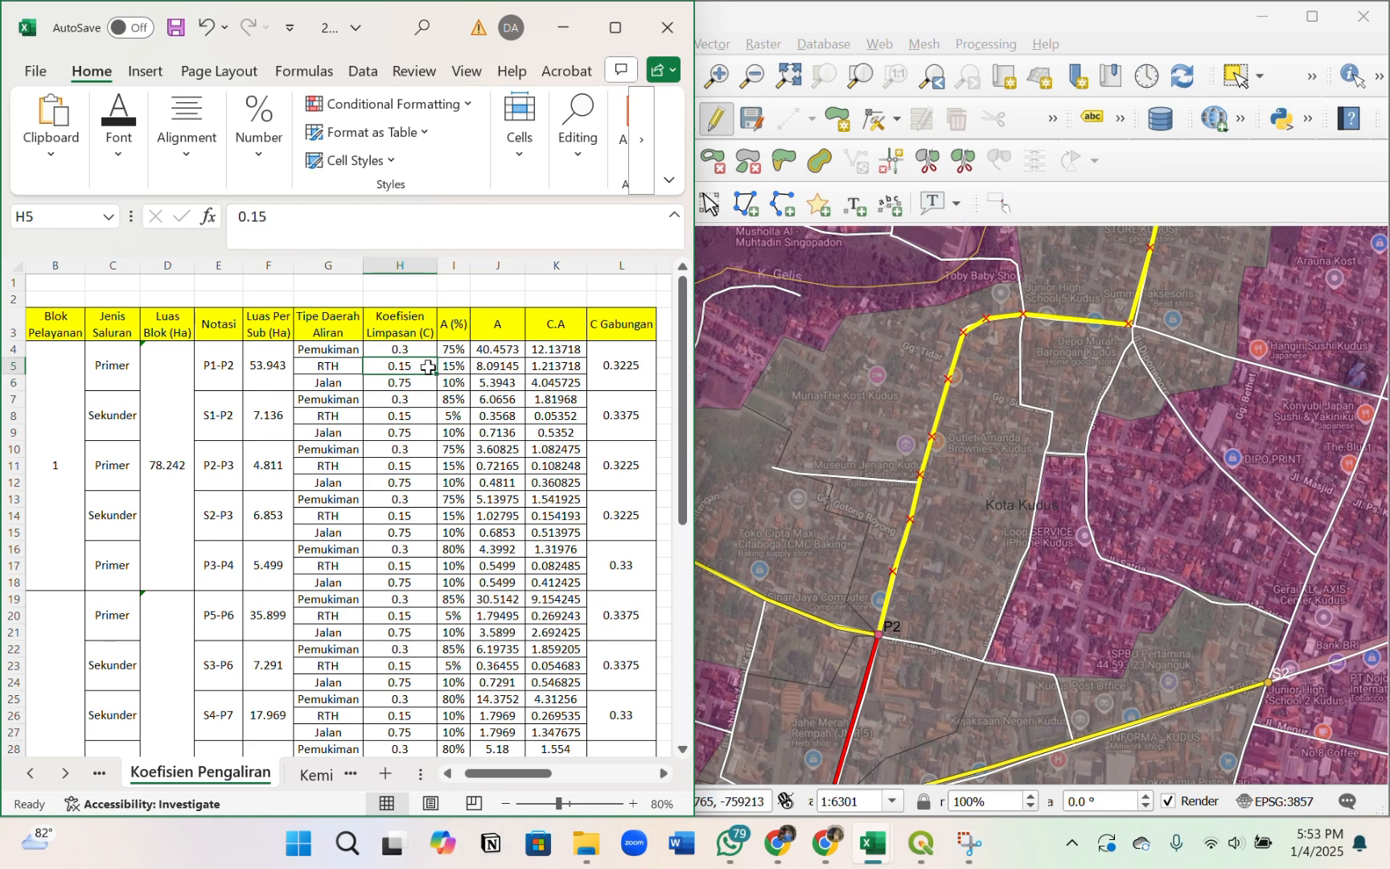
{"action": "left_click", "coordinate": [55, 349]}
{"action": "scroll", "coordinate": [1069, 523], "scroll_direction": "down", "scroll_amount": 2}
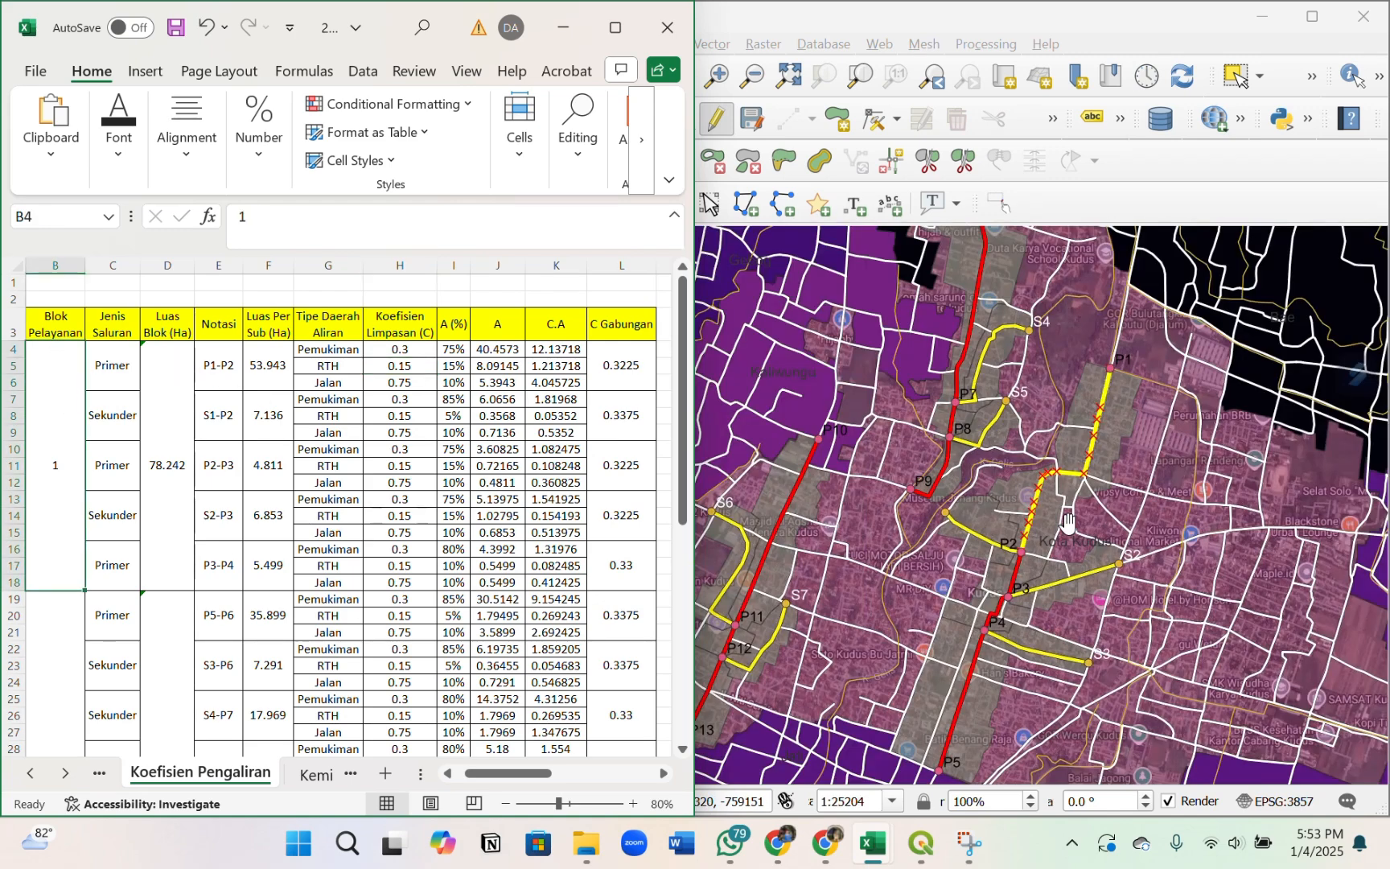
{"action": "left_click", "coordinate": [113, 366]}
{"action": "left_click", "coordinate": [208, 319]}
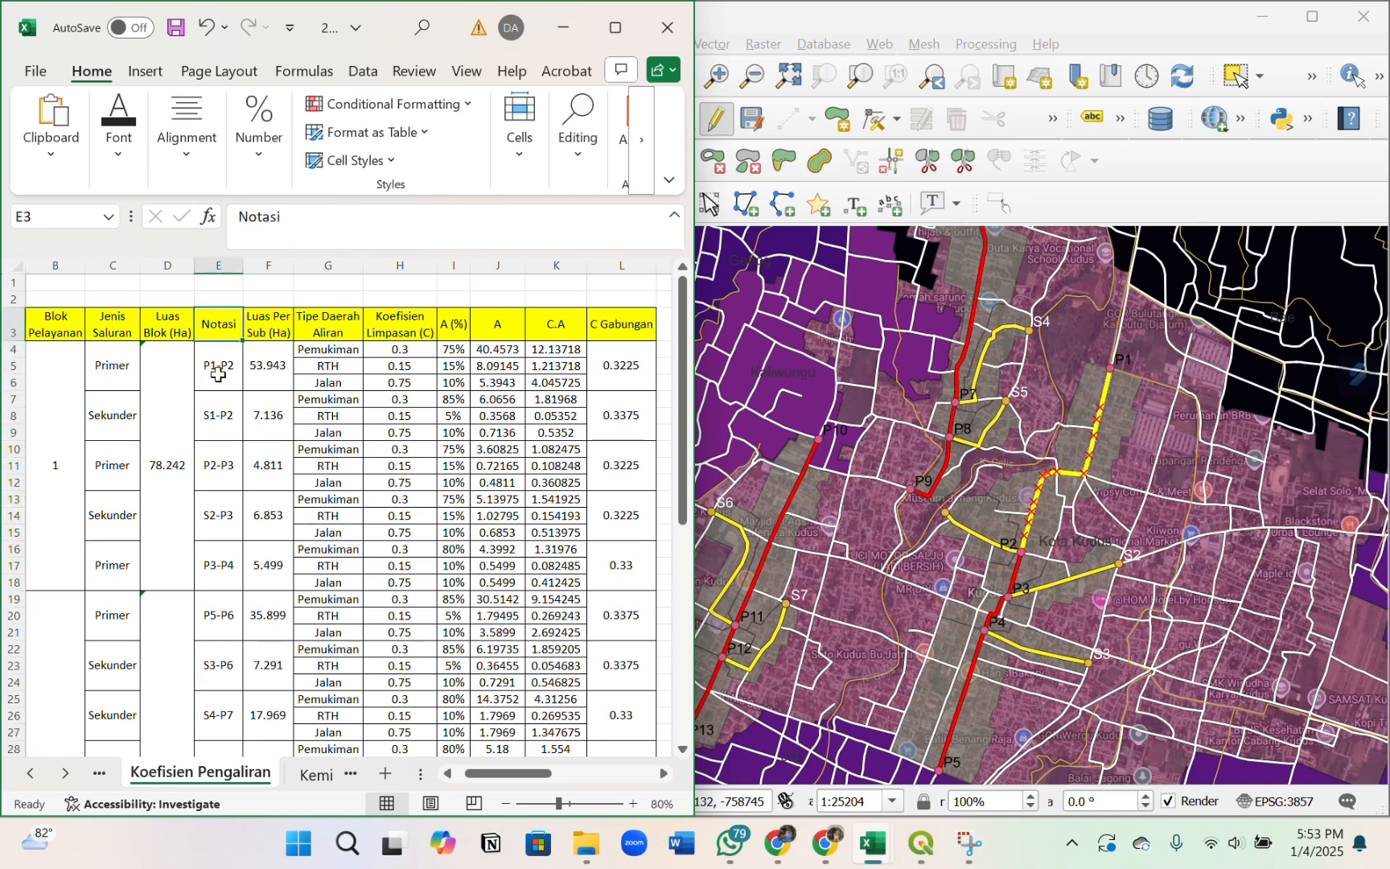
- Inspect the formulas behind the A value and the C Gabungan of channel P1-P2 in the reference table
{"action": "left_click", "coordinate": [218, 374]}
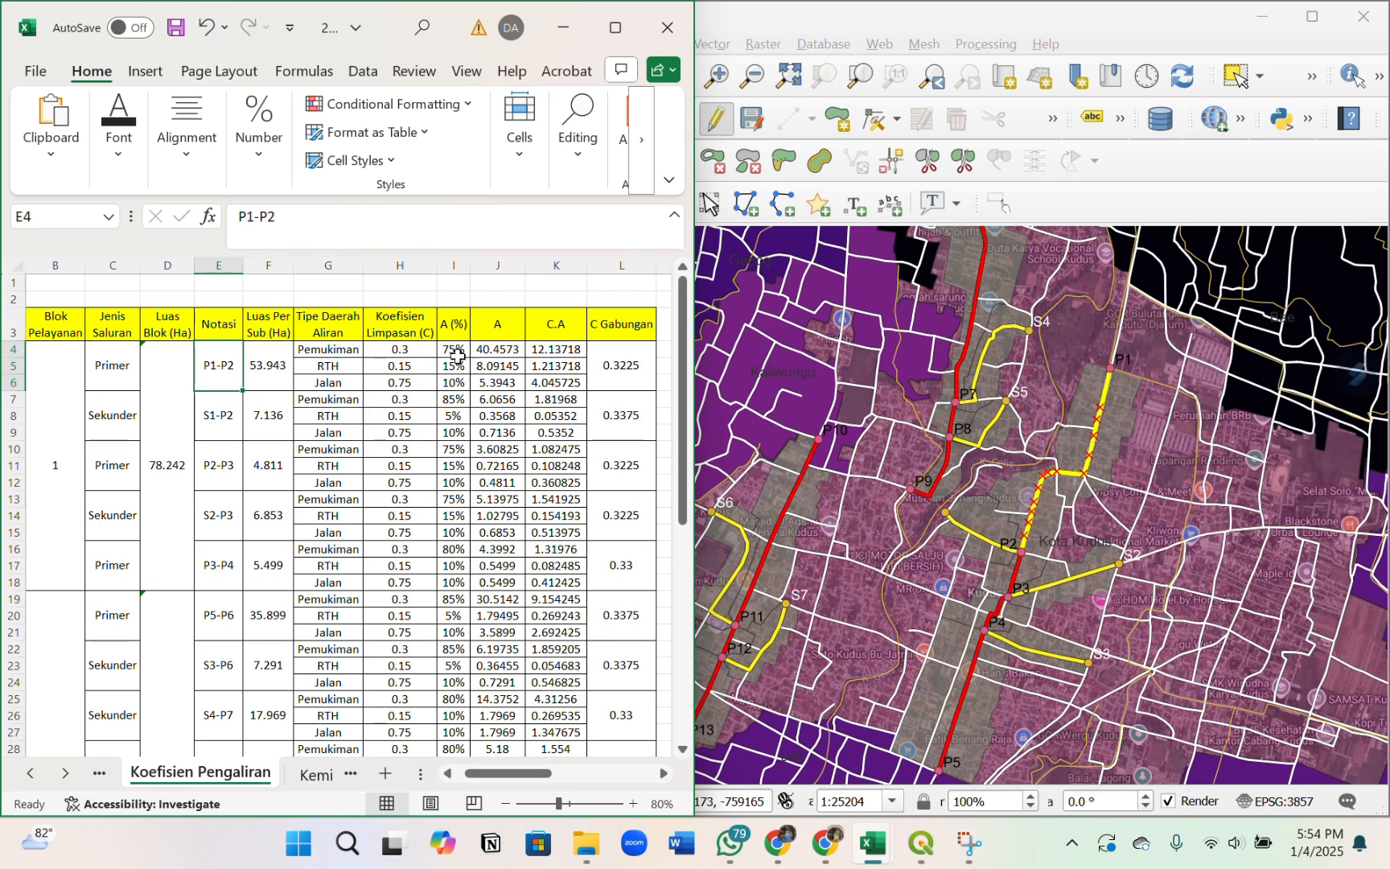
{"action": "left_click", "coordinate": [495, 354]}
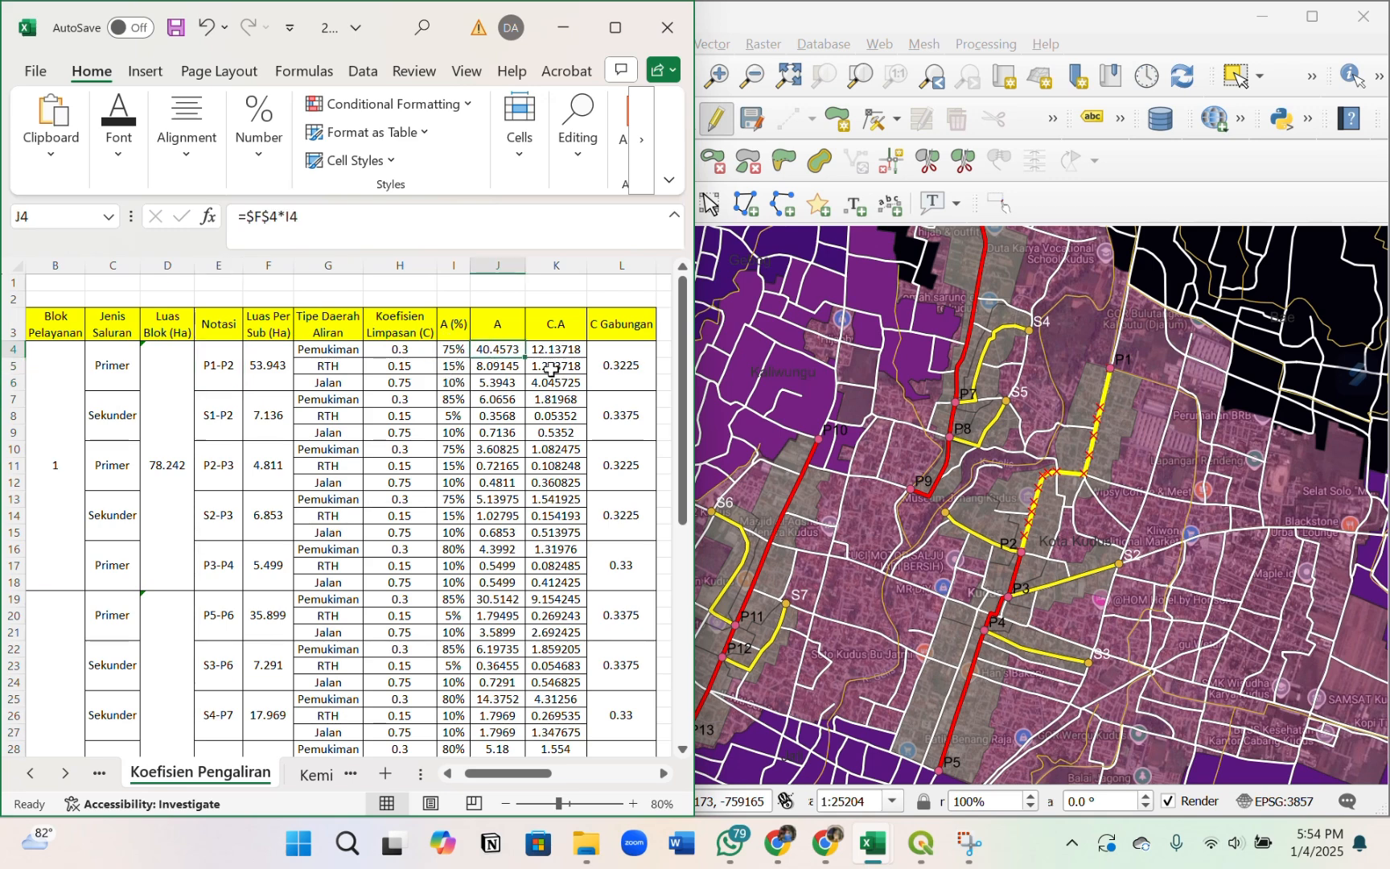
{"action": "left_click", "coordinate": [610, 369]}
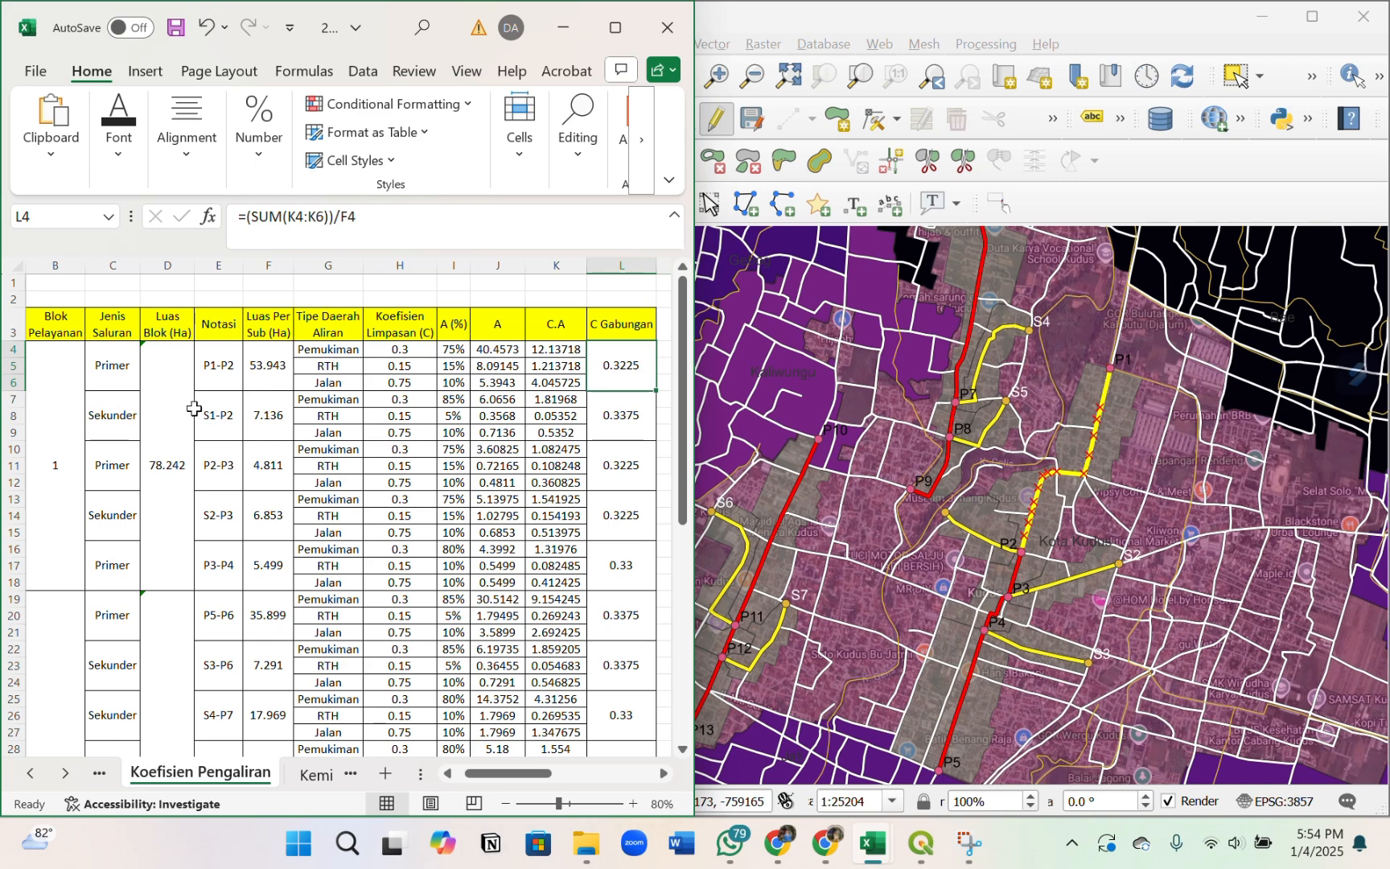
- Examine how block 1's Luas Blok formula draws on the Luas Per Sub values of its five channels
{"action": "left_click", "coordinate": [174, 390]}
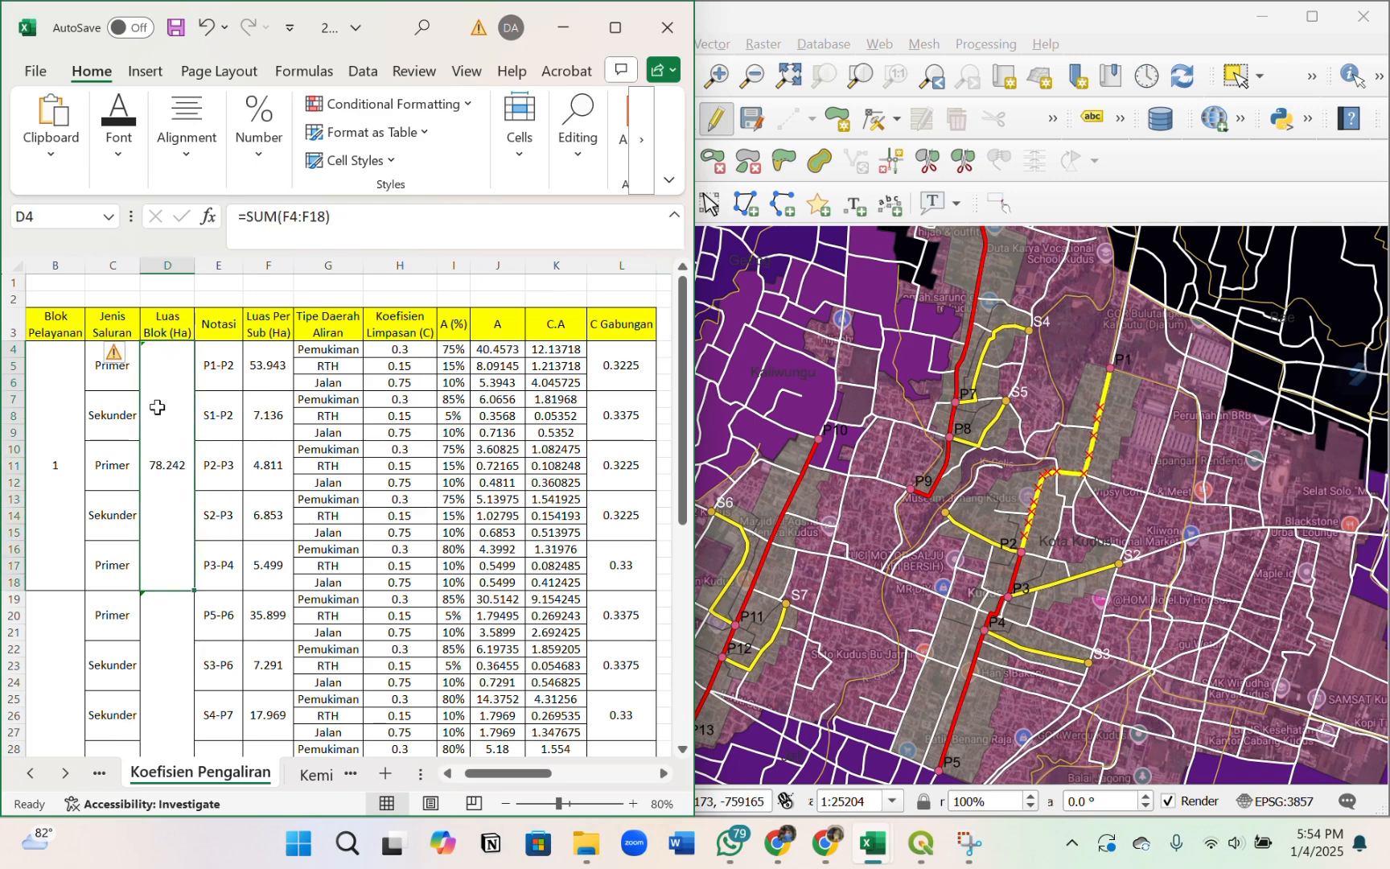
{"action": "left_click", "coordinate": [279, 337]}
{"action": "left_click", "coordinate": [279, 375]}
{"action": "left_click", "coordinate": [277, 415]}
{"action": "left_click", "coordinate": [275, 467]}
{"action": "left_click", "coordinate": [269, 523]}
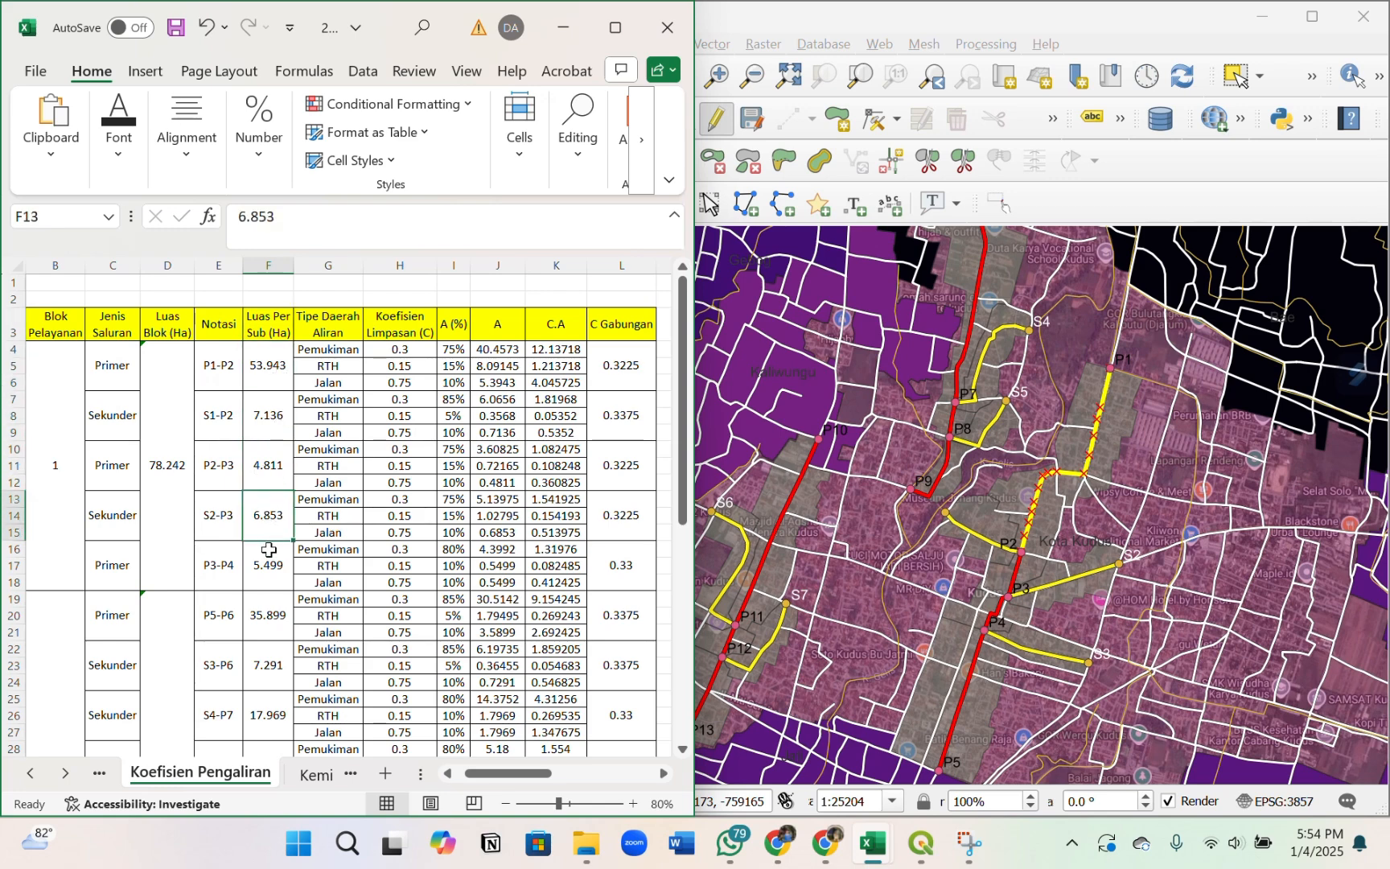
{"action": "left_click", "coordinate": [269, 555]}
{"action": "left_click", "coordinate": [165, 448]}
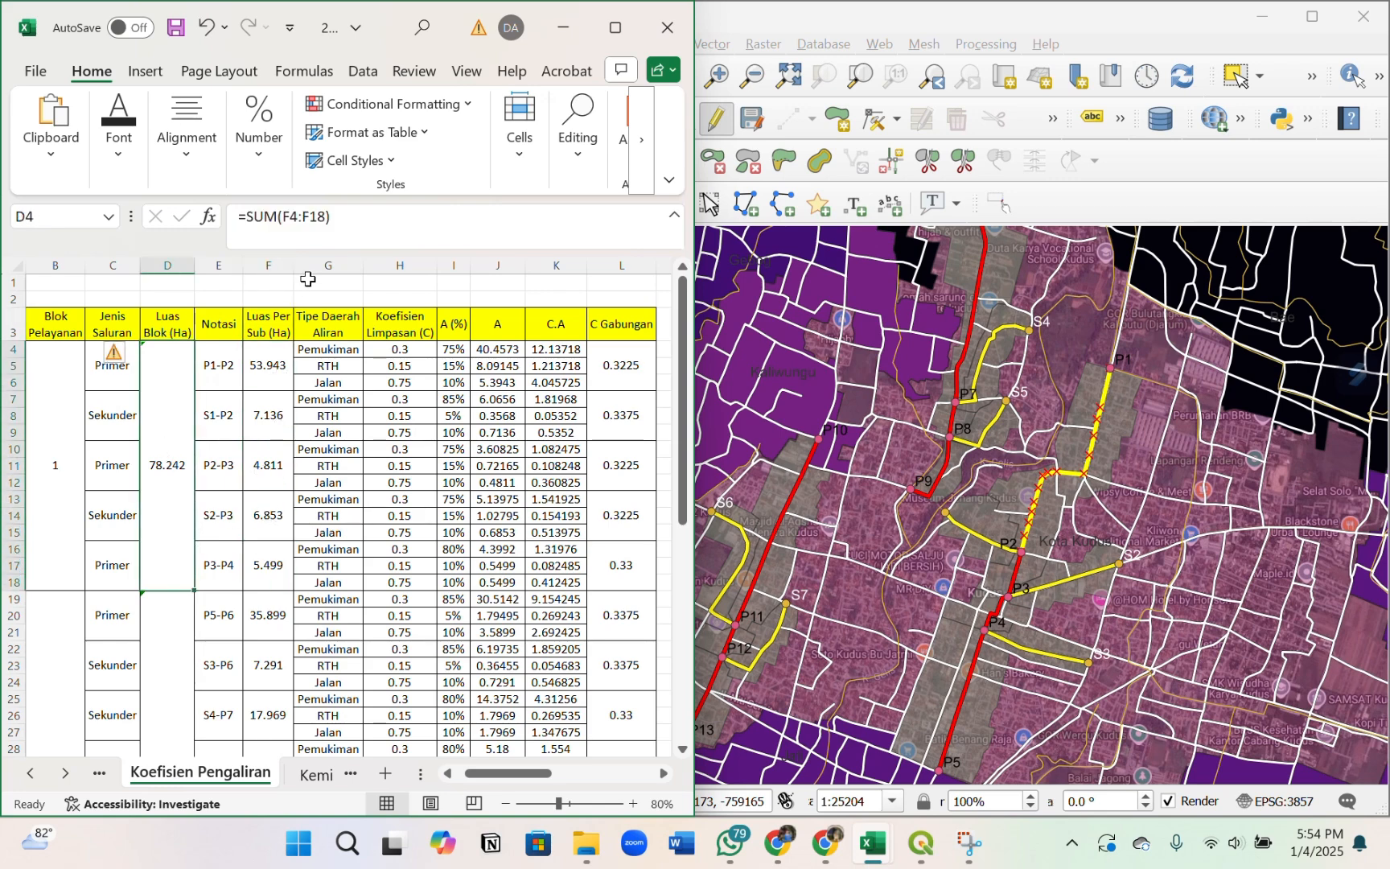
{"action": "double_click", "coordinate": [163, 438]}
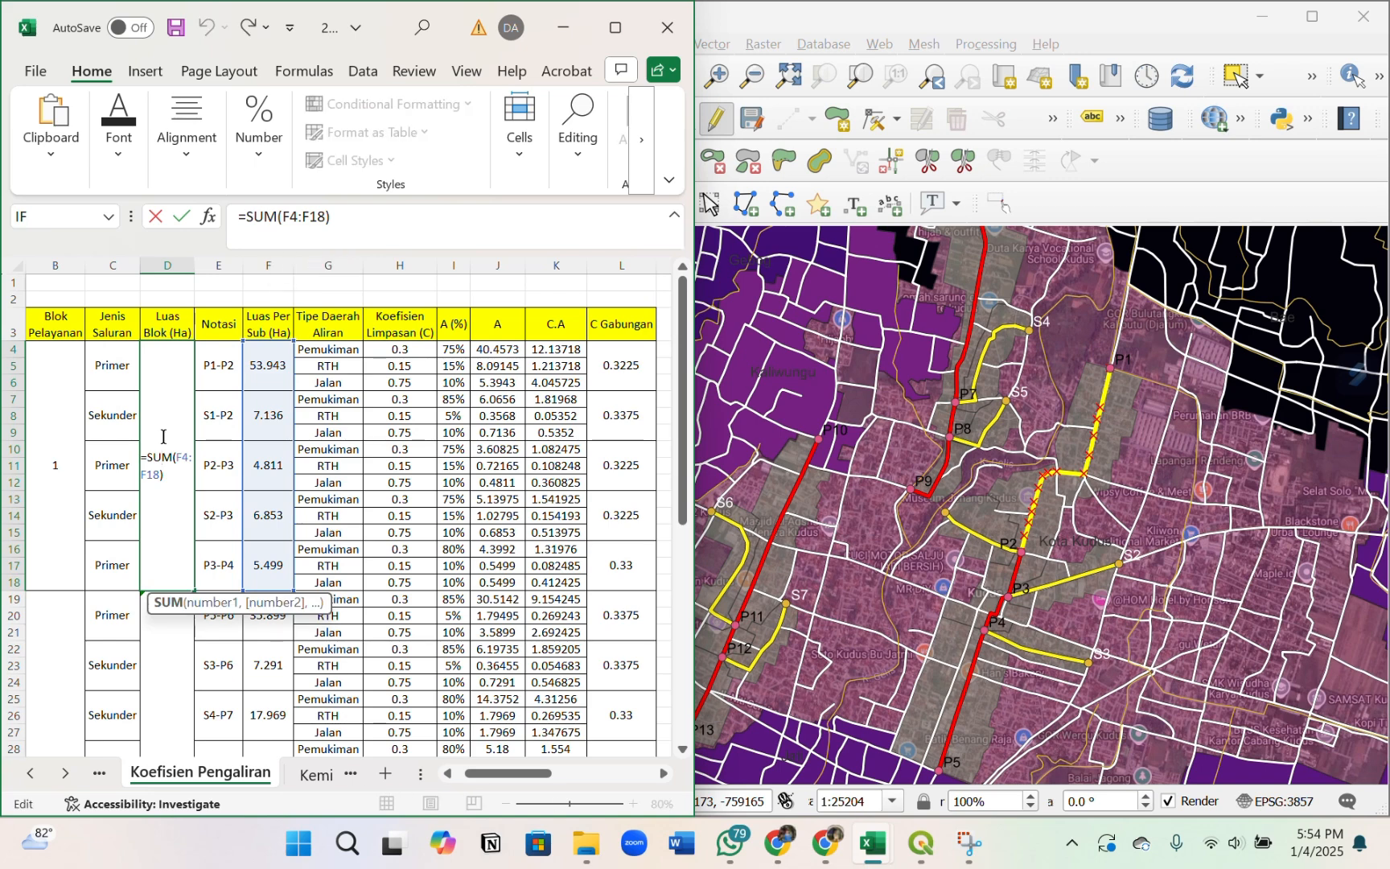
{"action": "key", "text": "Escape"}
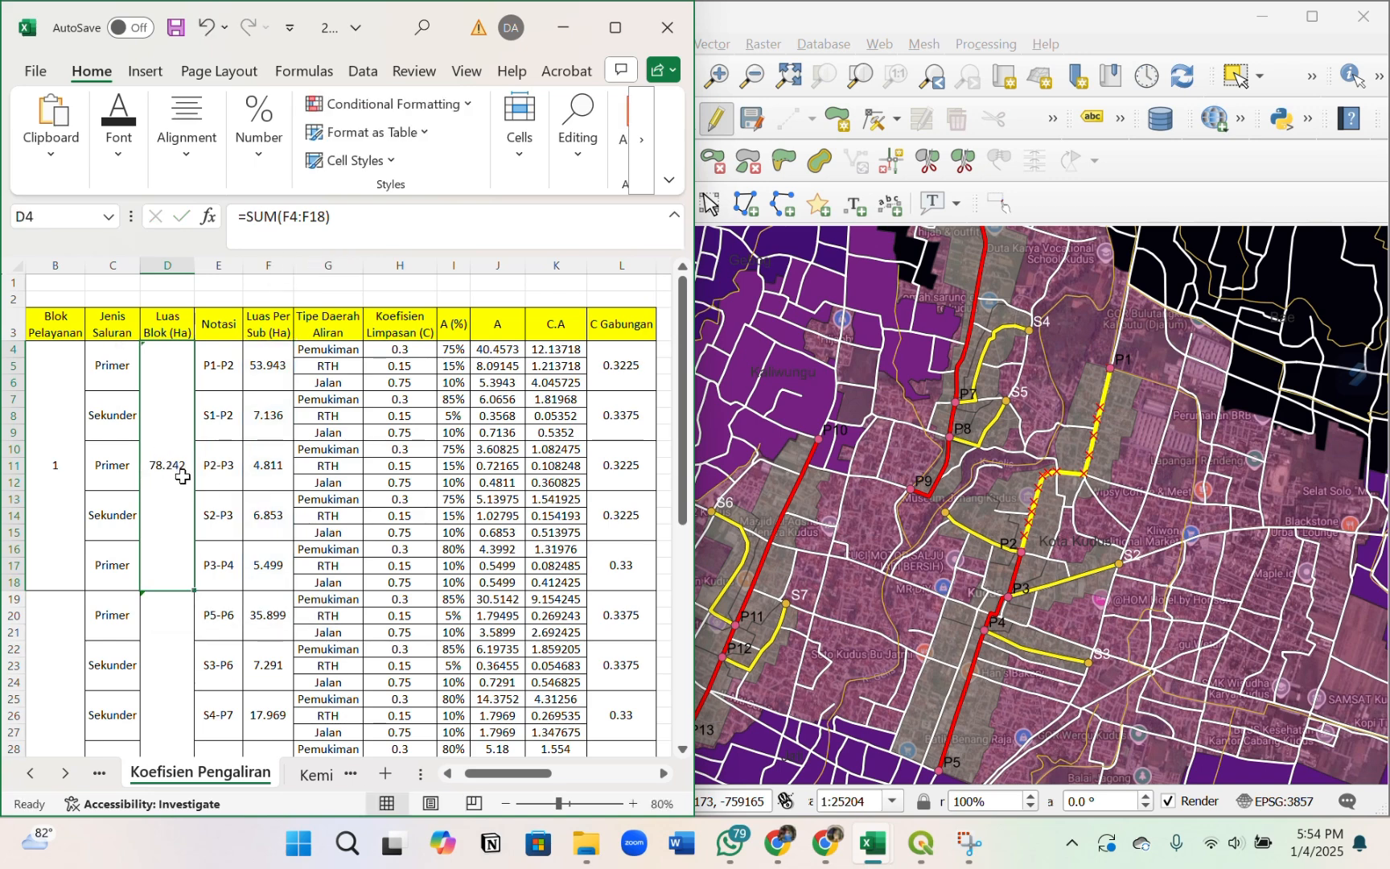
- Review the reference table's entries for blocks 2 and 3, and recheck the C Gabungan formula for P1-P2
{"action": "scroll", "coordinate": [385, 578], "scroll_direction": "down", "scroll_amount": 3}
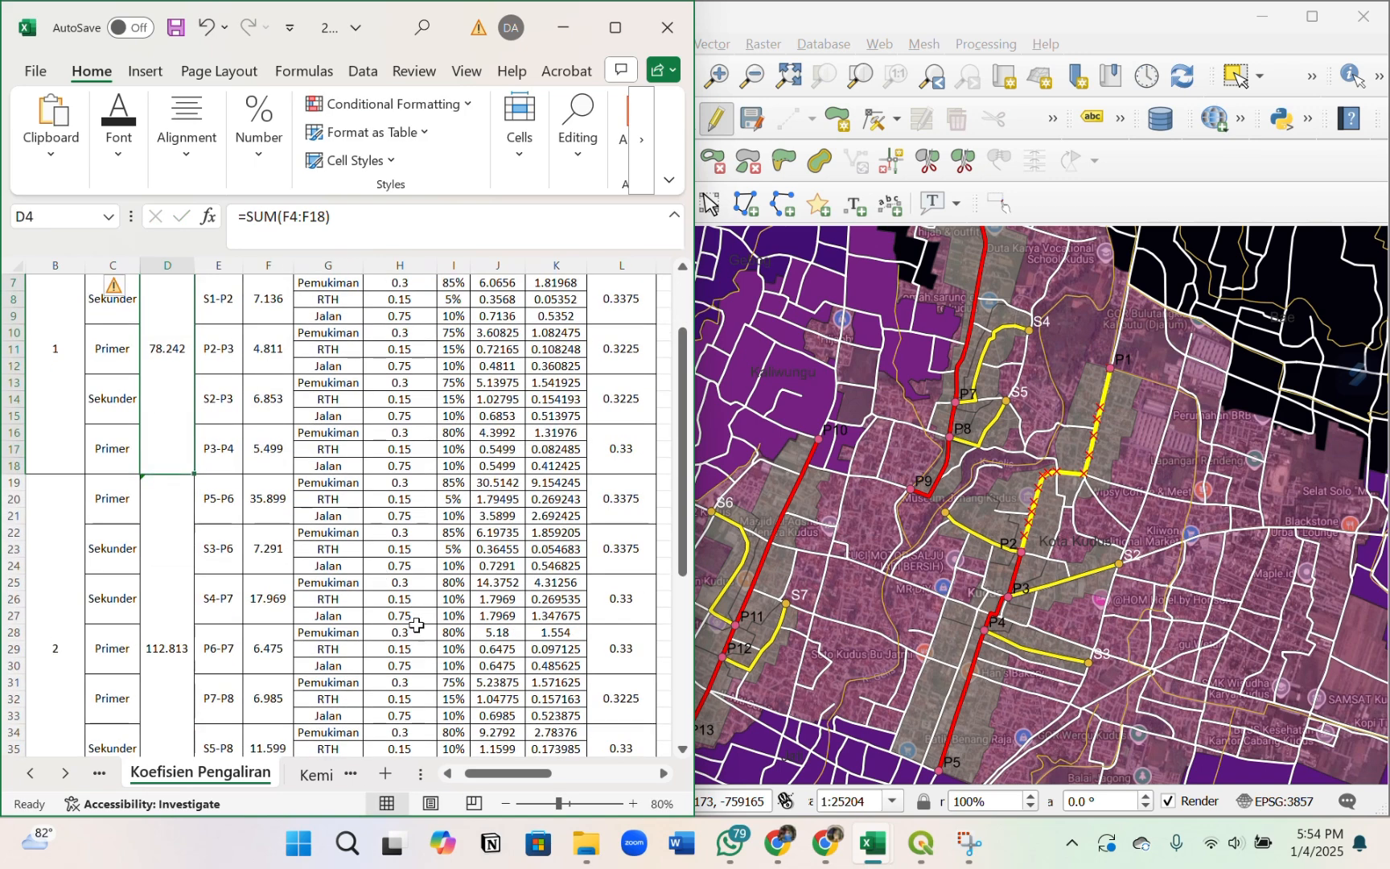
{"action": "scroll", "coordinate": [406, 626], "scroll_direction": "down", "scroll_amount": 1}
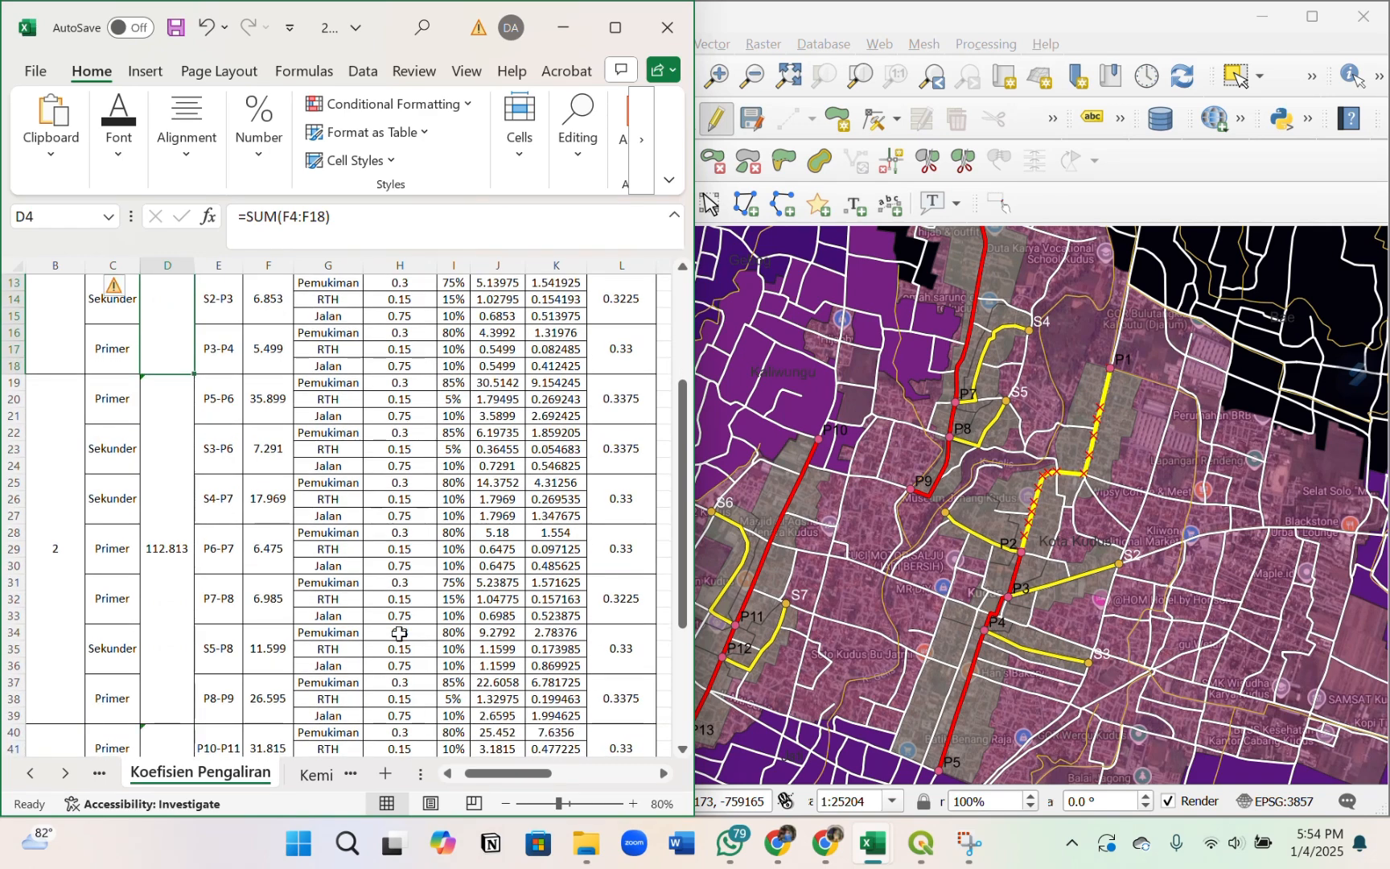
{"action": "scroll", "coordinate": [399, 633], "scroll_direction": "down", "scroll_amount": 6}
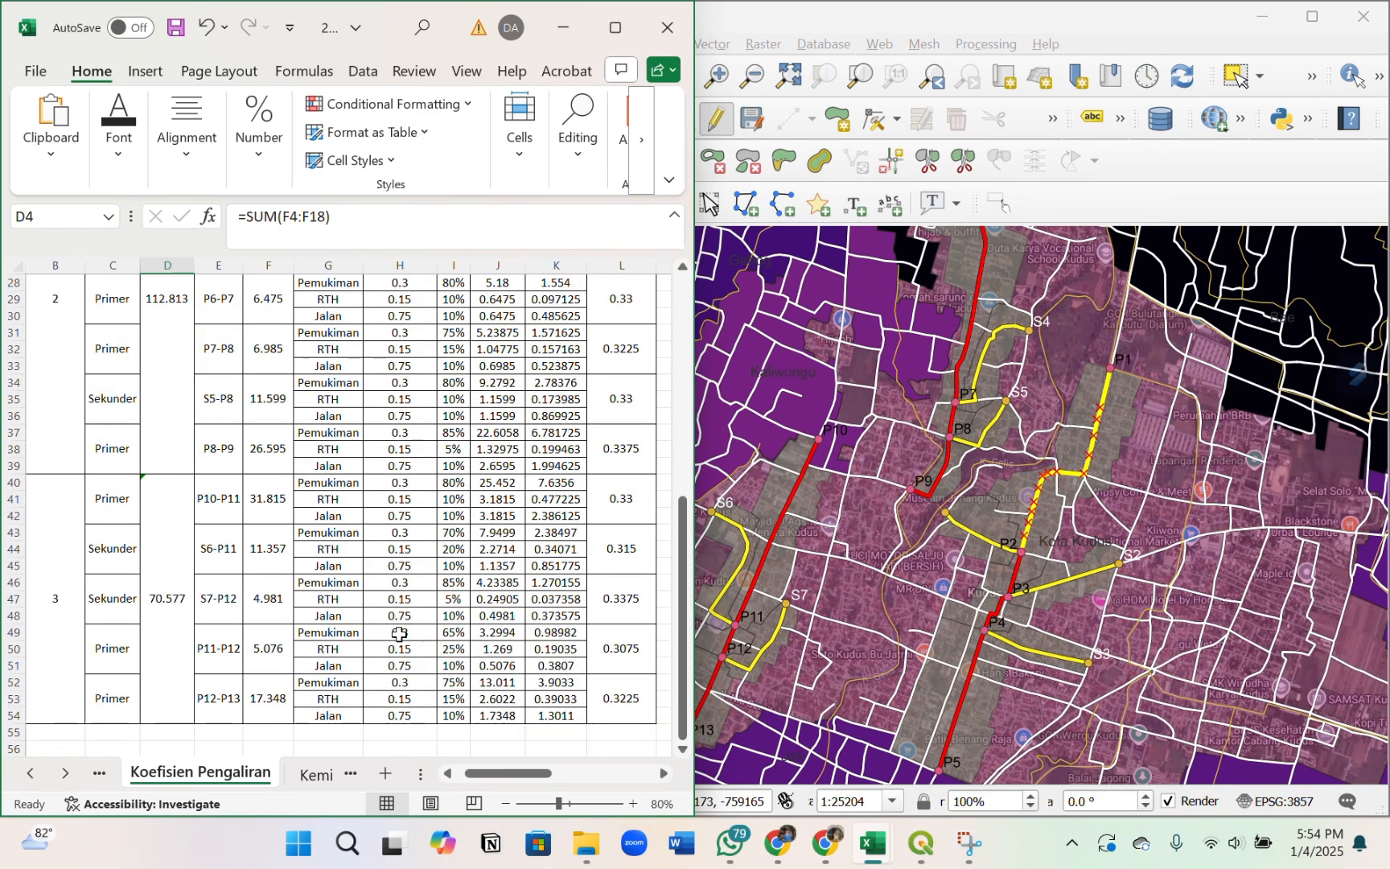
{"action": "scroll", "coordinate": [399, 633], "scroll_direction": "up", "scroll_amount": 10}
{"action": "left_click", "coordinate": [614, 351]}
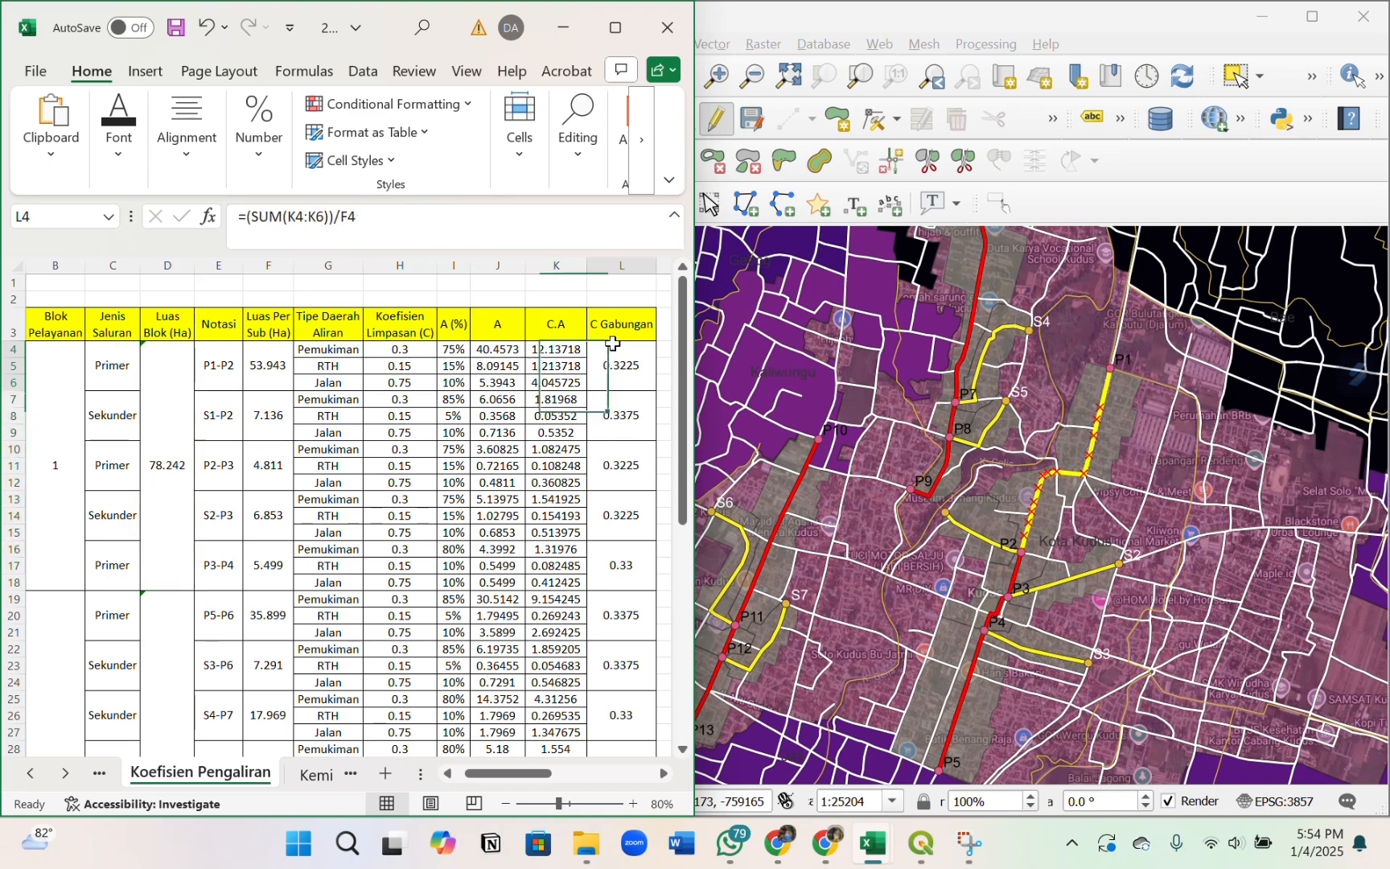